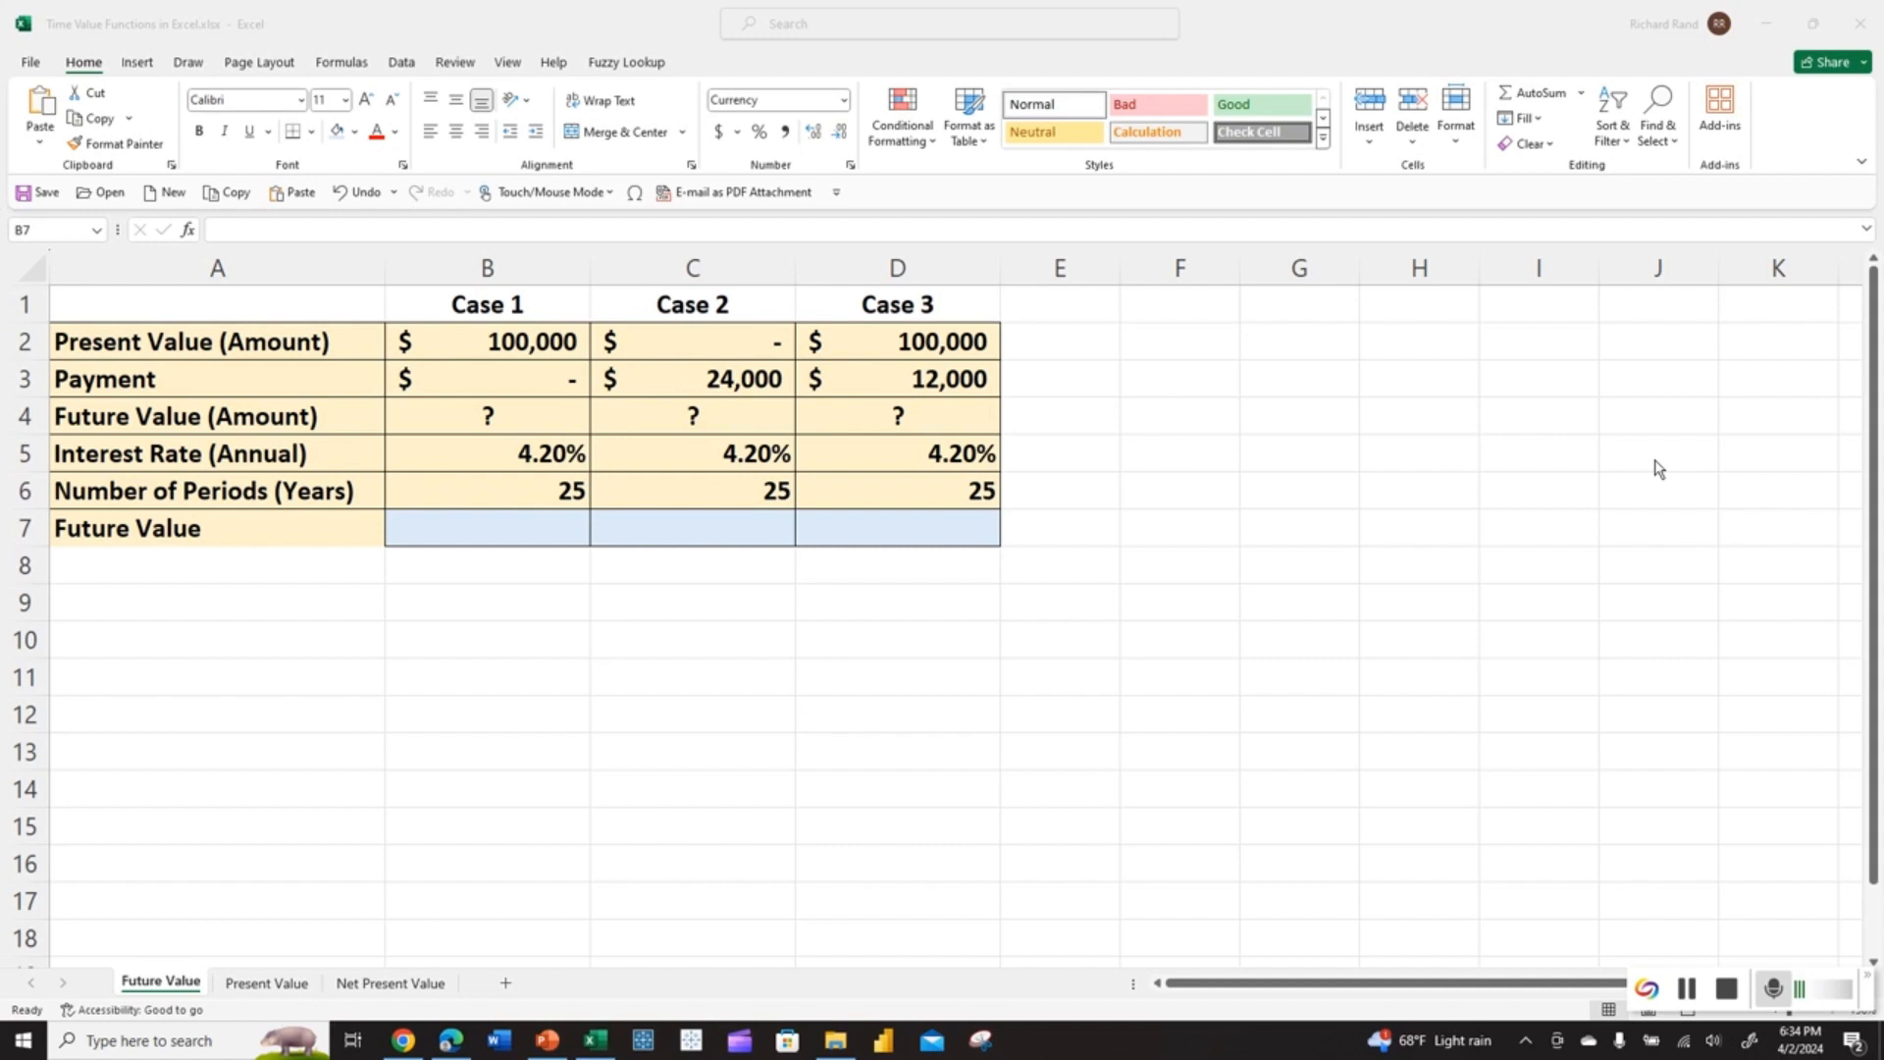
Build an FV function in cell B7 for Case 1, using B5 as the rate and B6 as the number of periods.
click(532, 527)
click(502, 528)
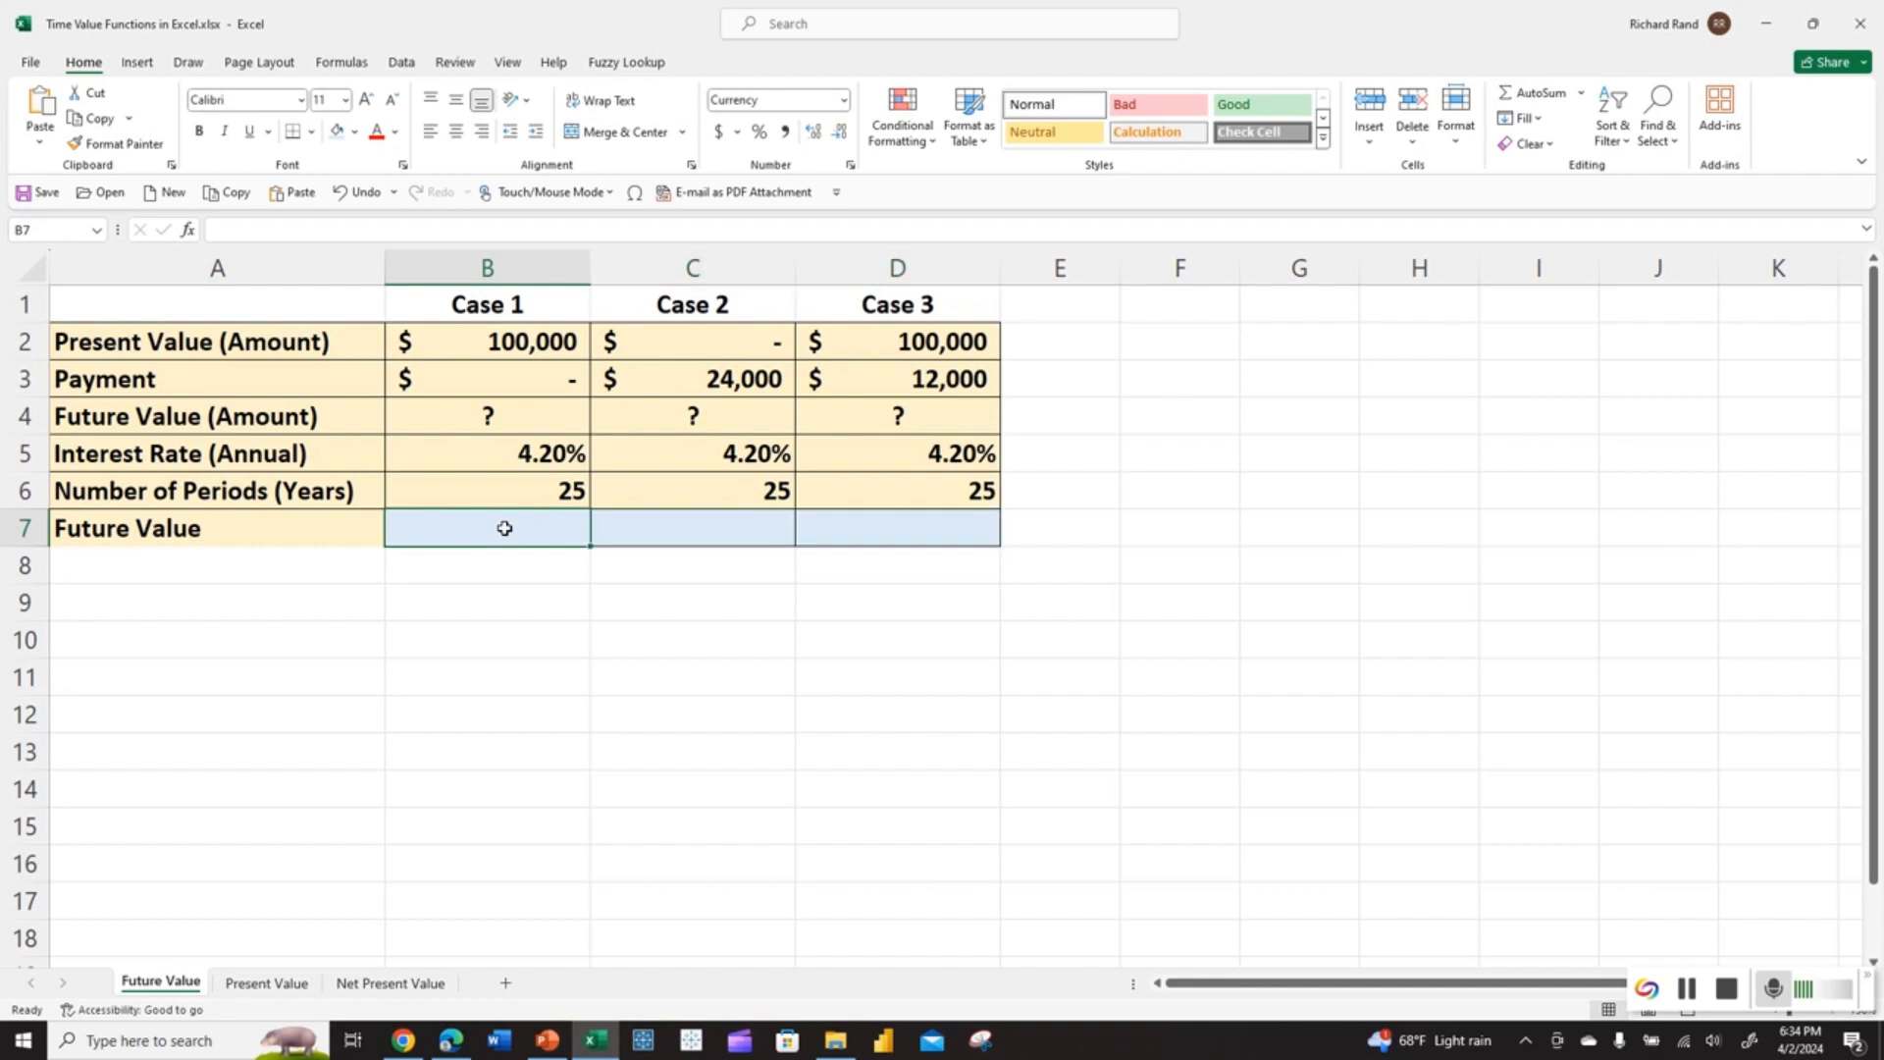
text(=fv)
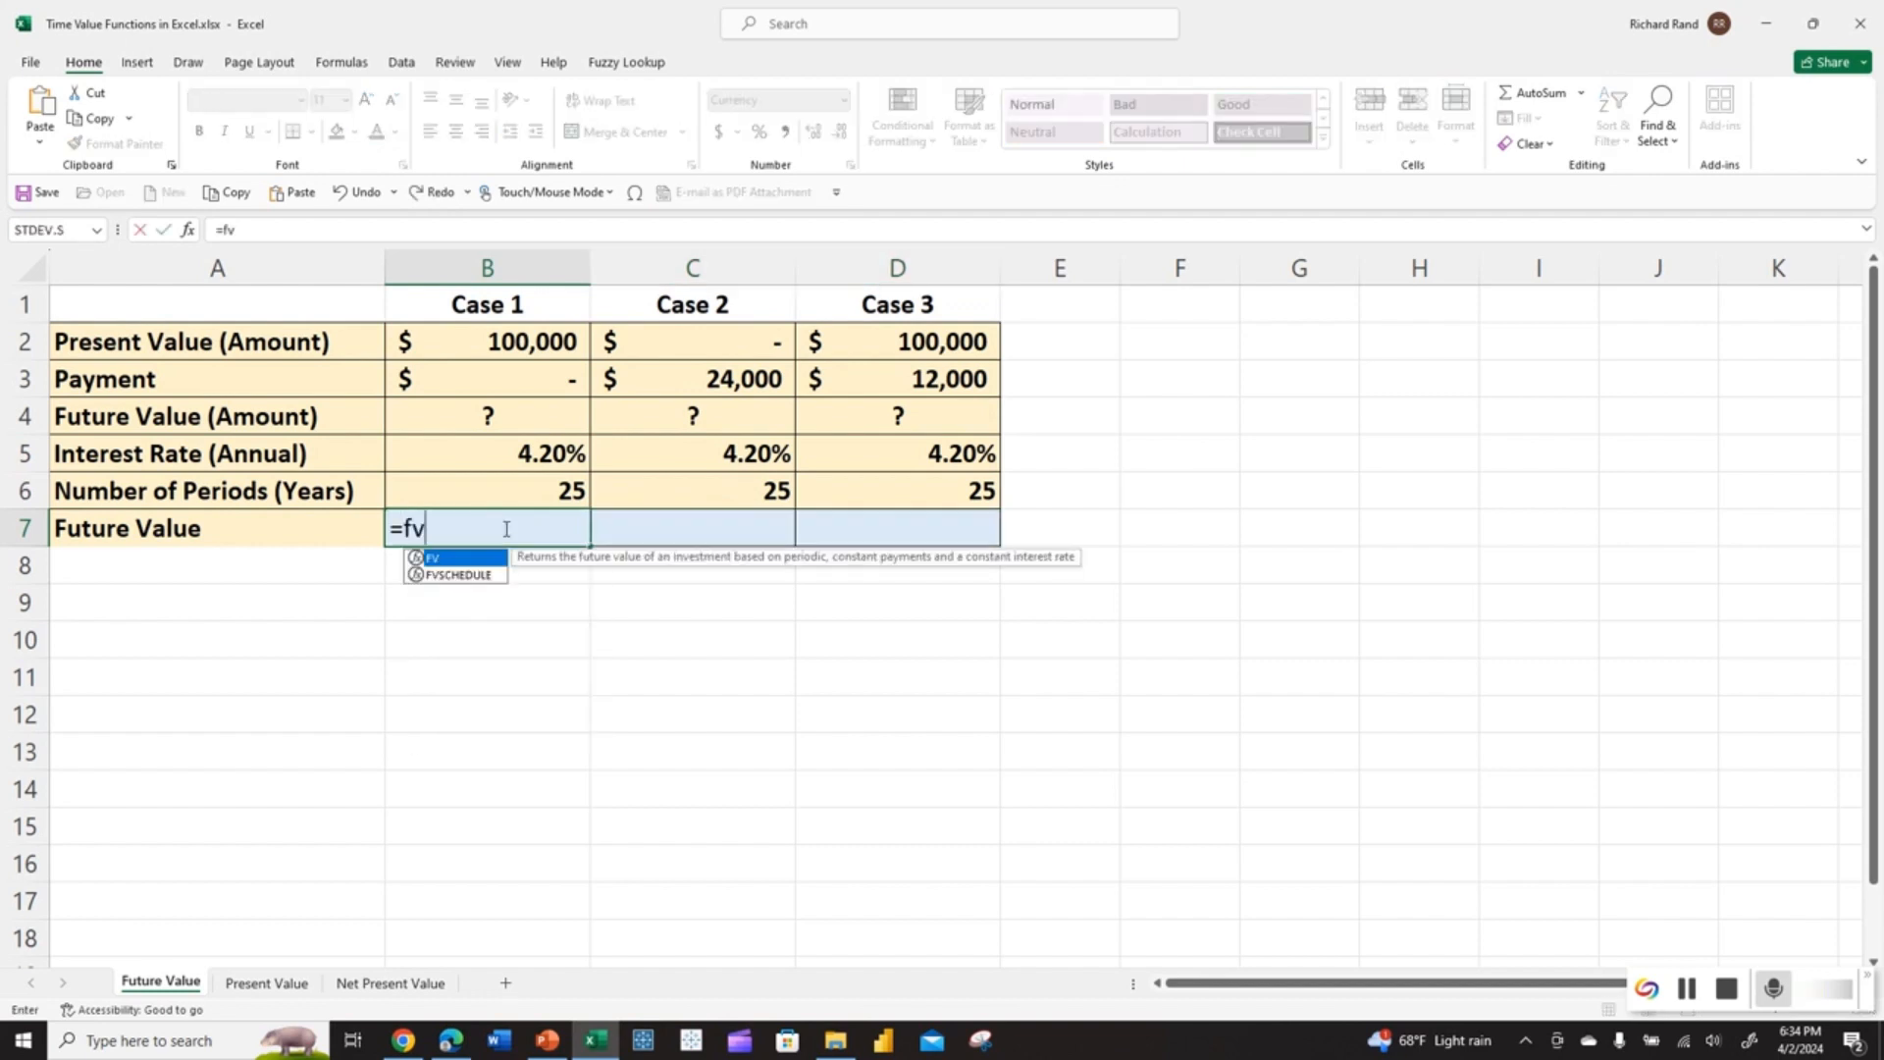
key(ctrl+a)
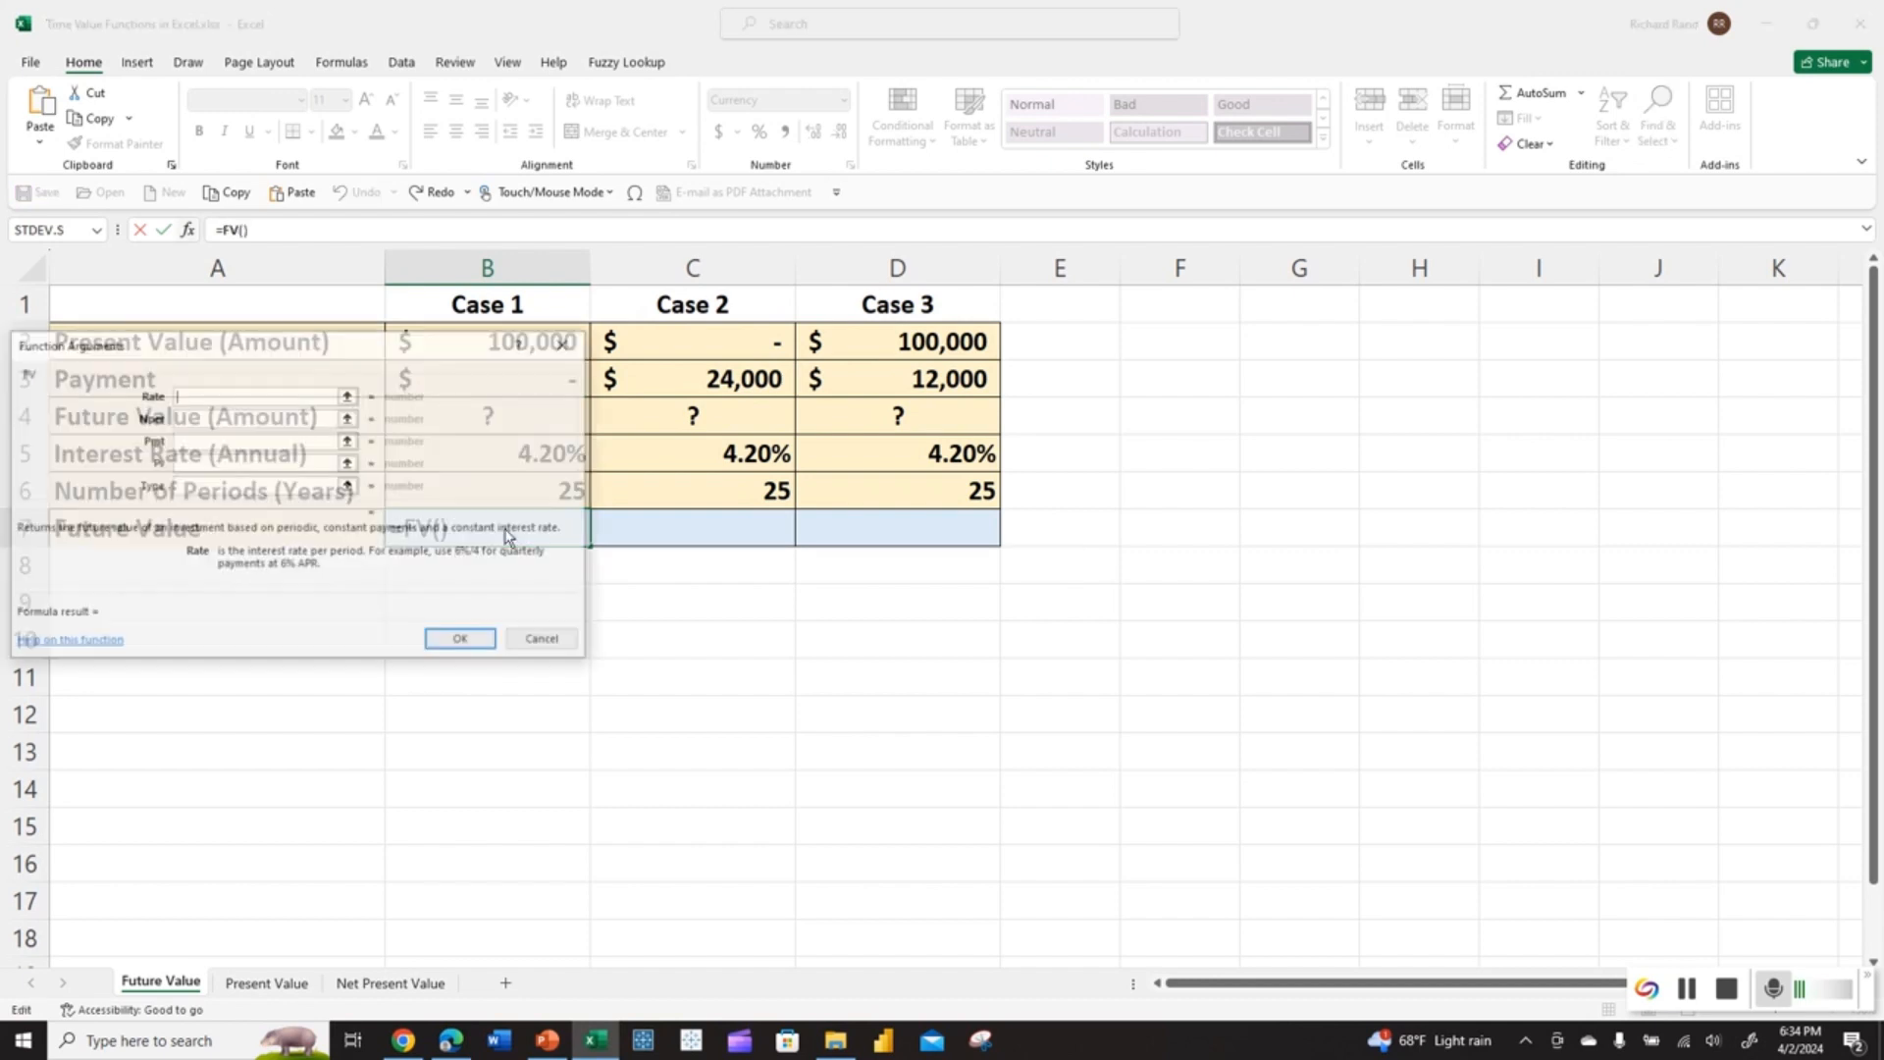
drag(362, 344, 861, 340)
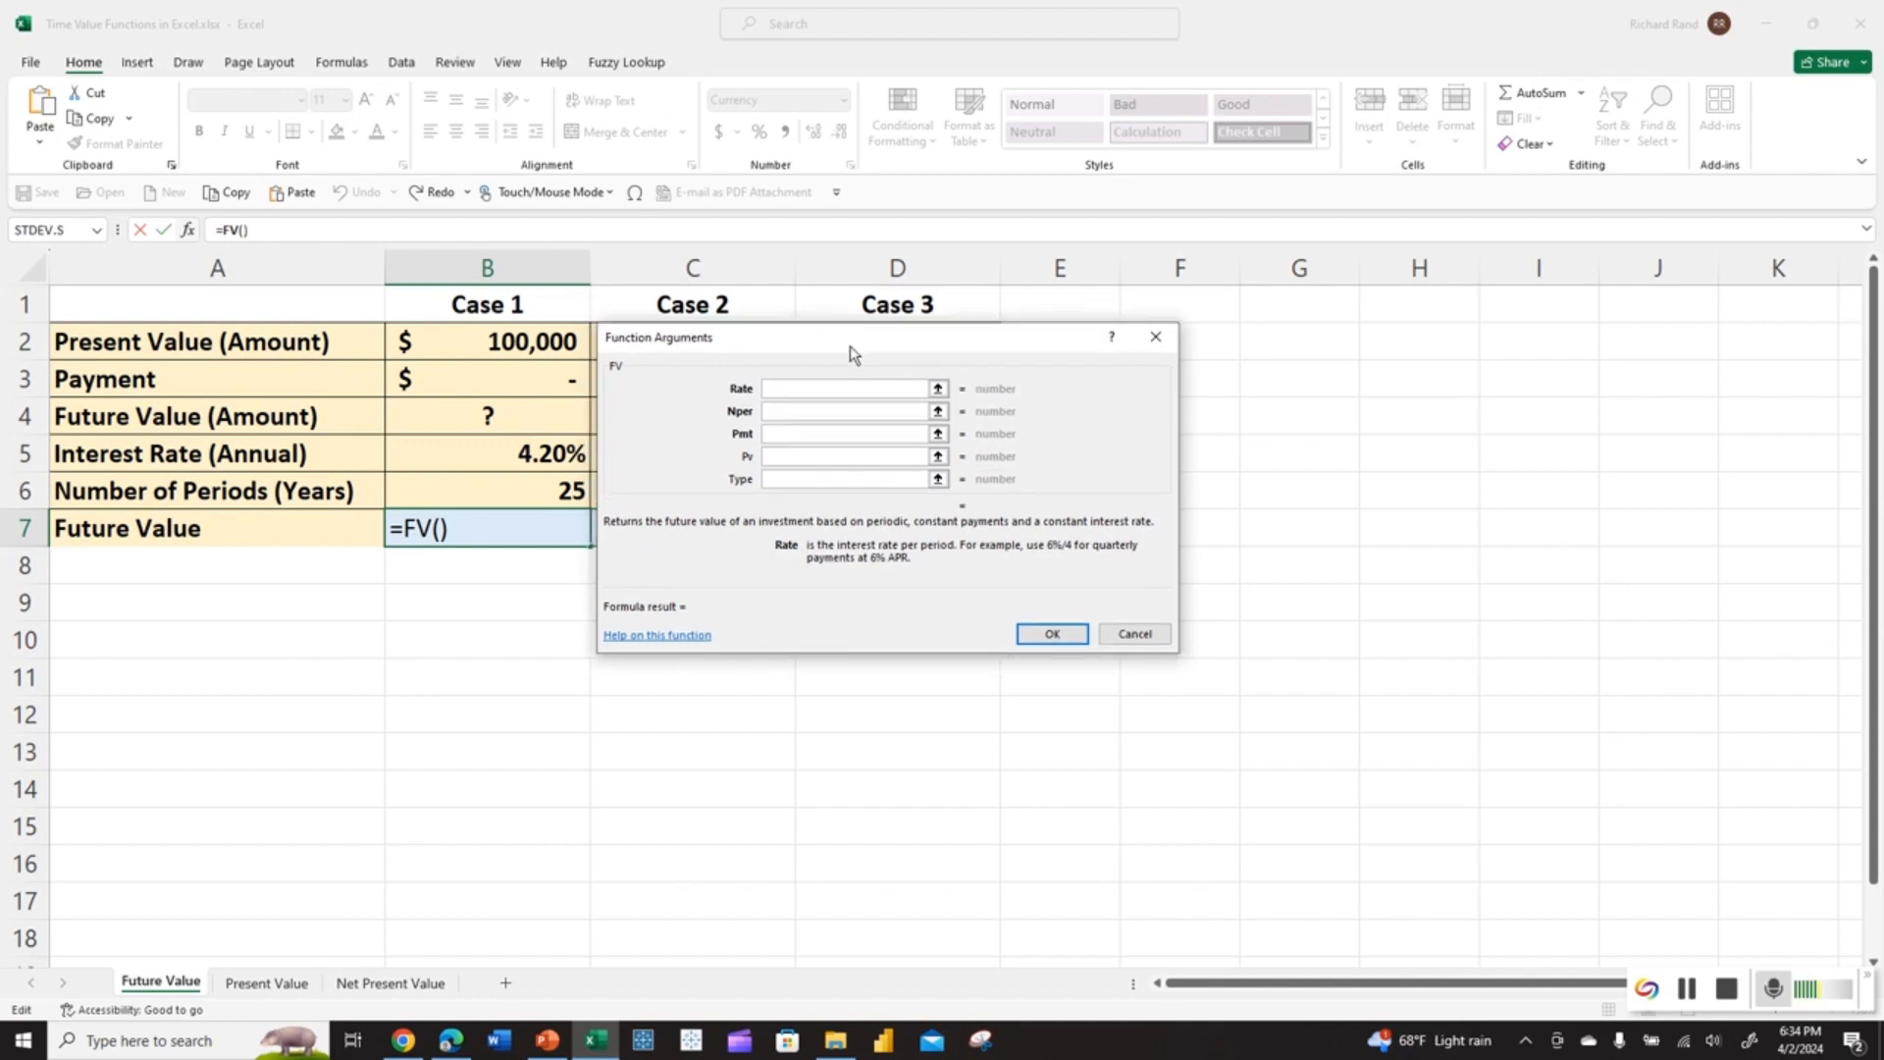
click(496, 443)
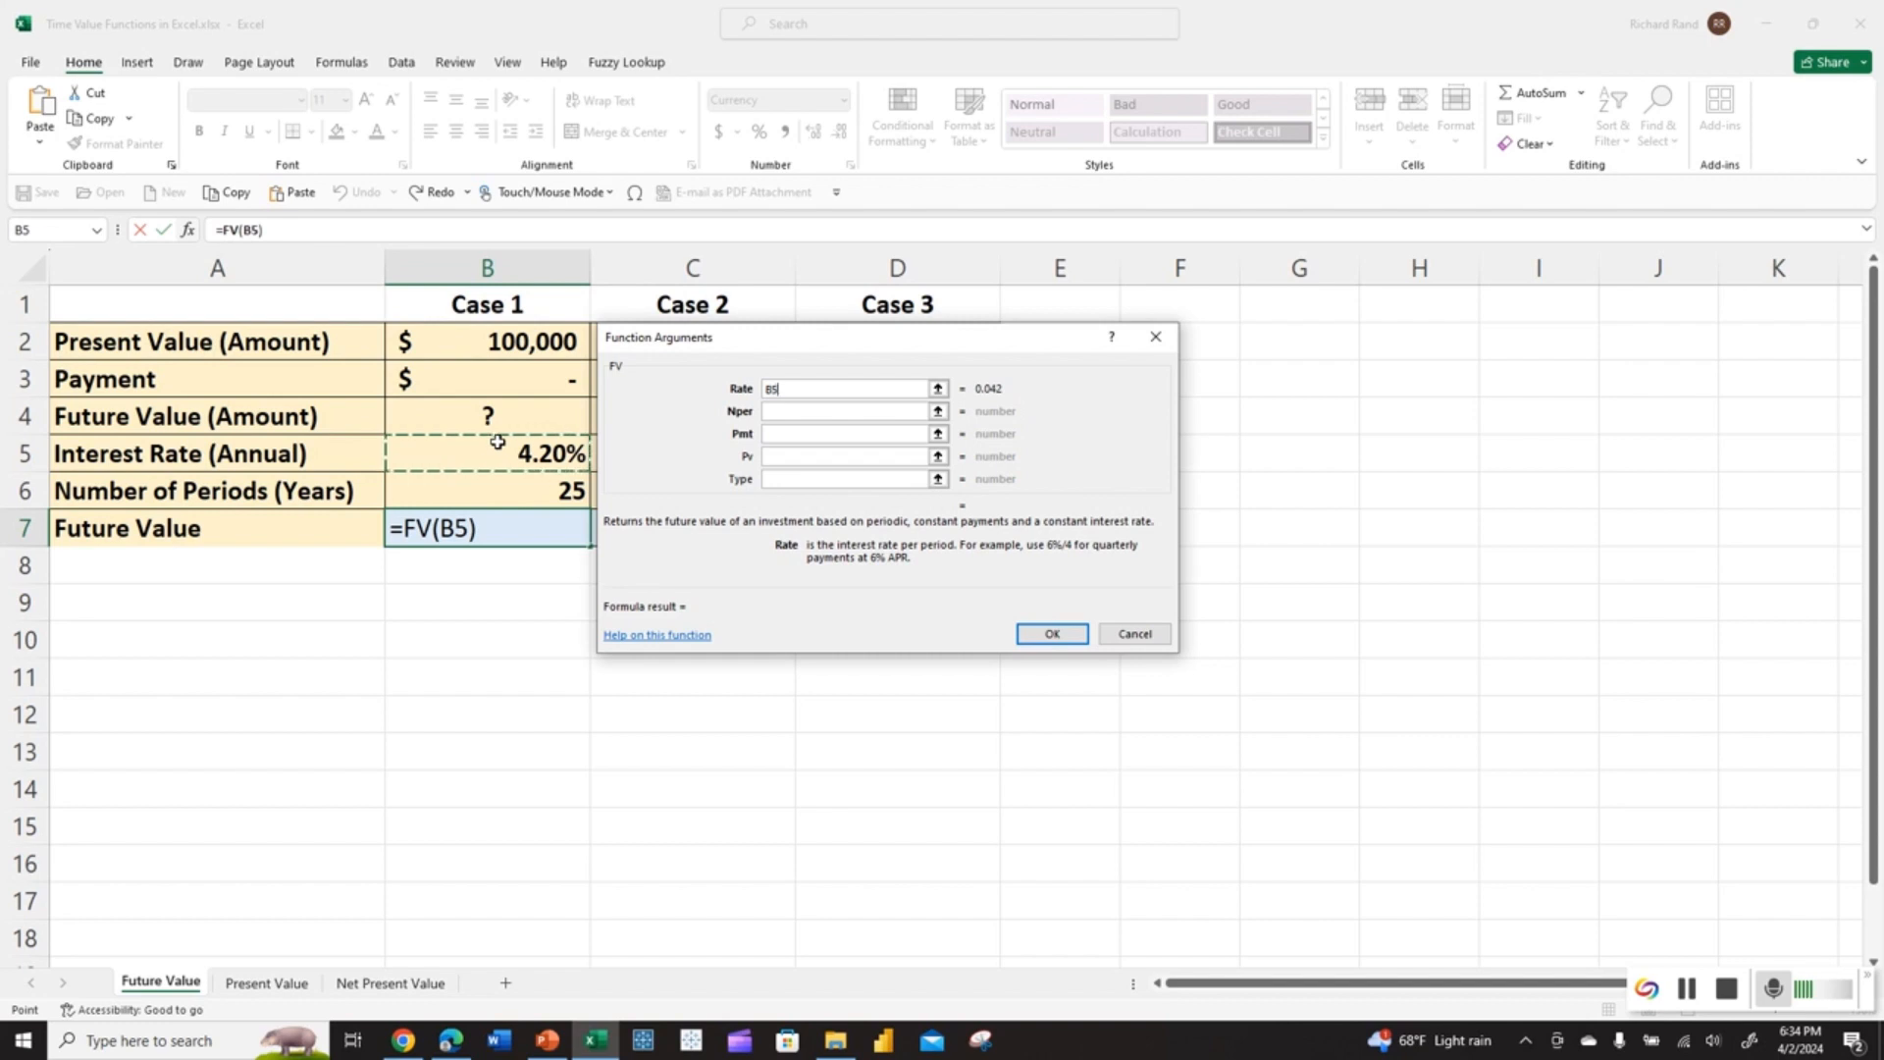
key(Tab)
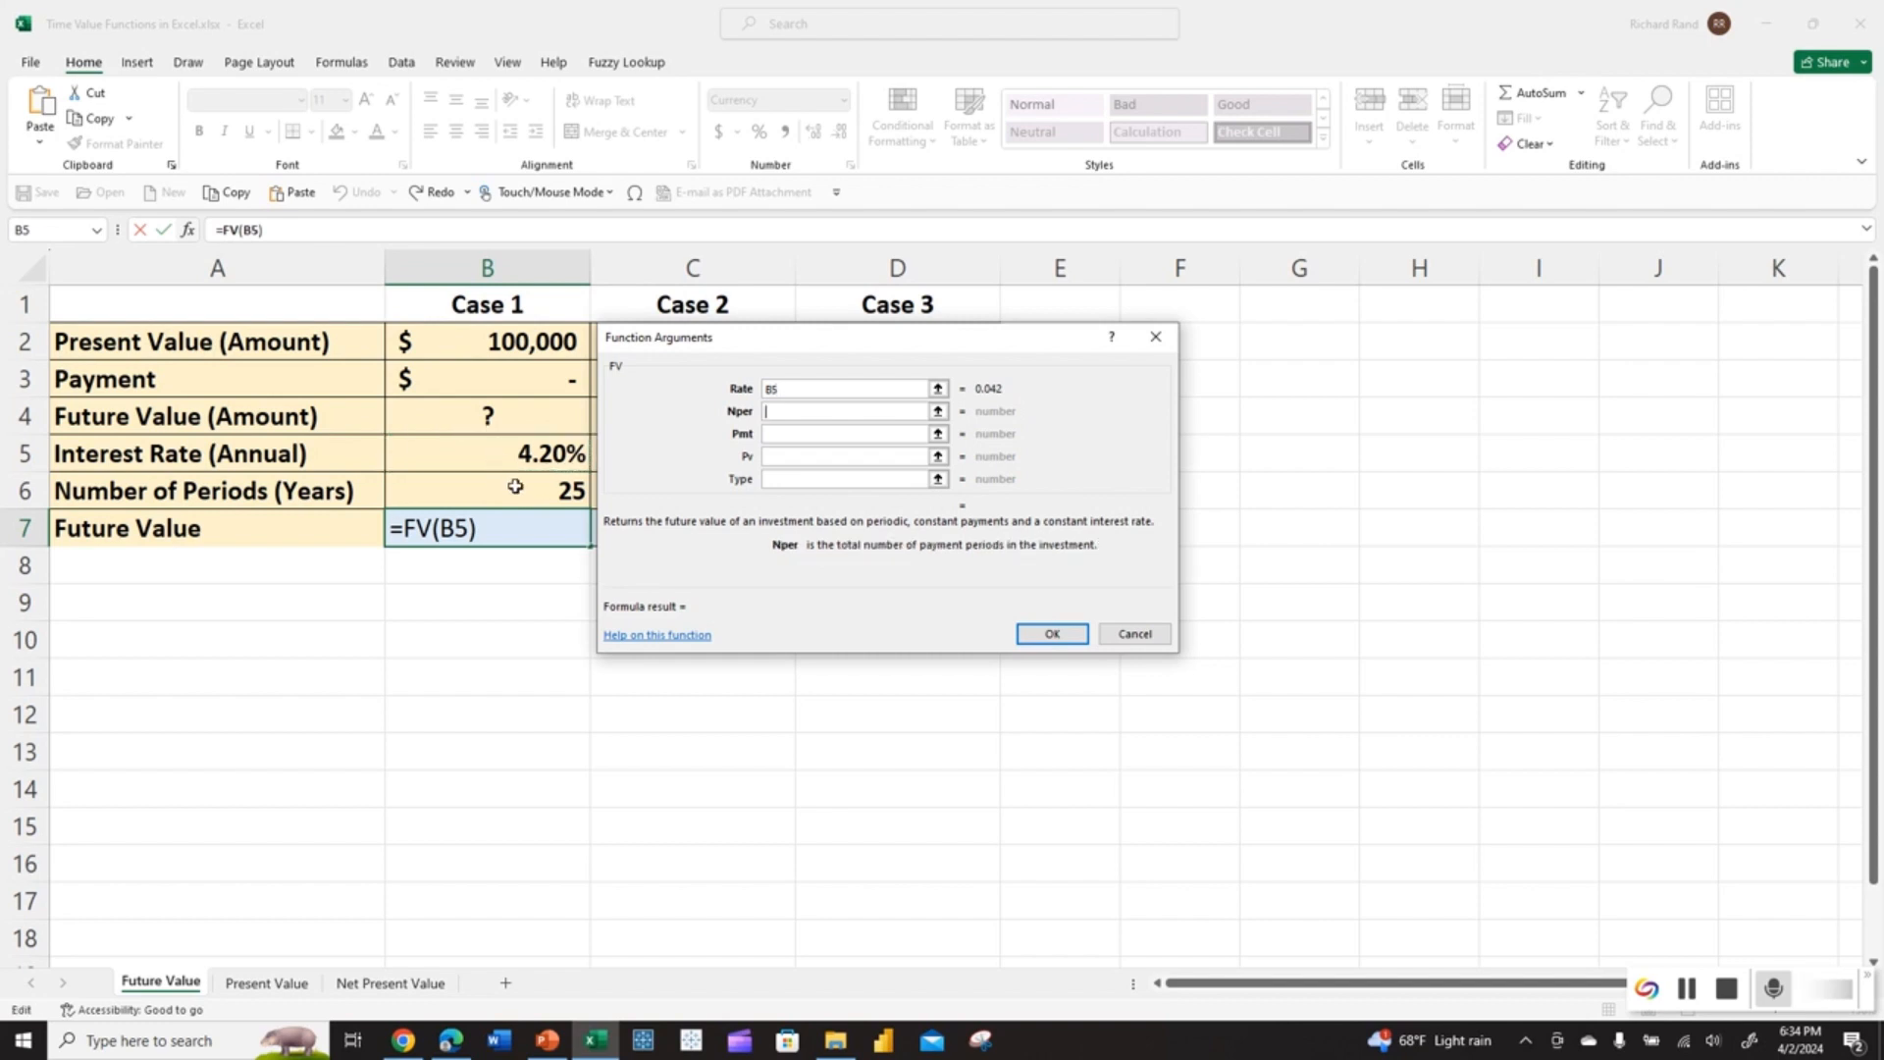
click(516, 487)
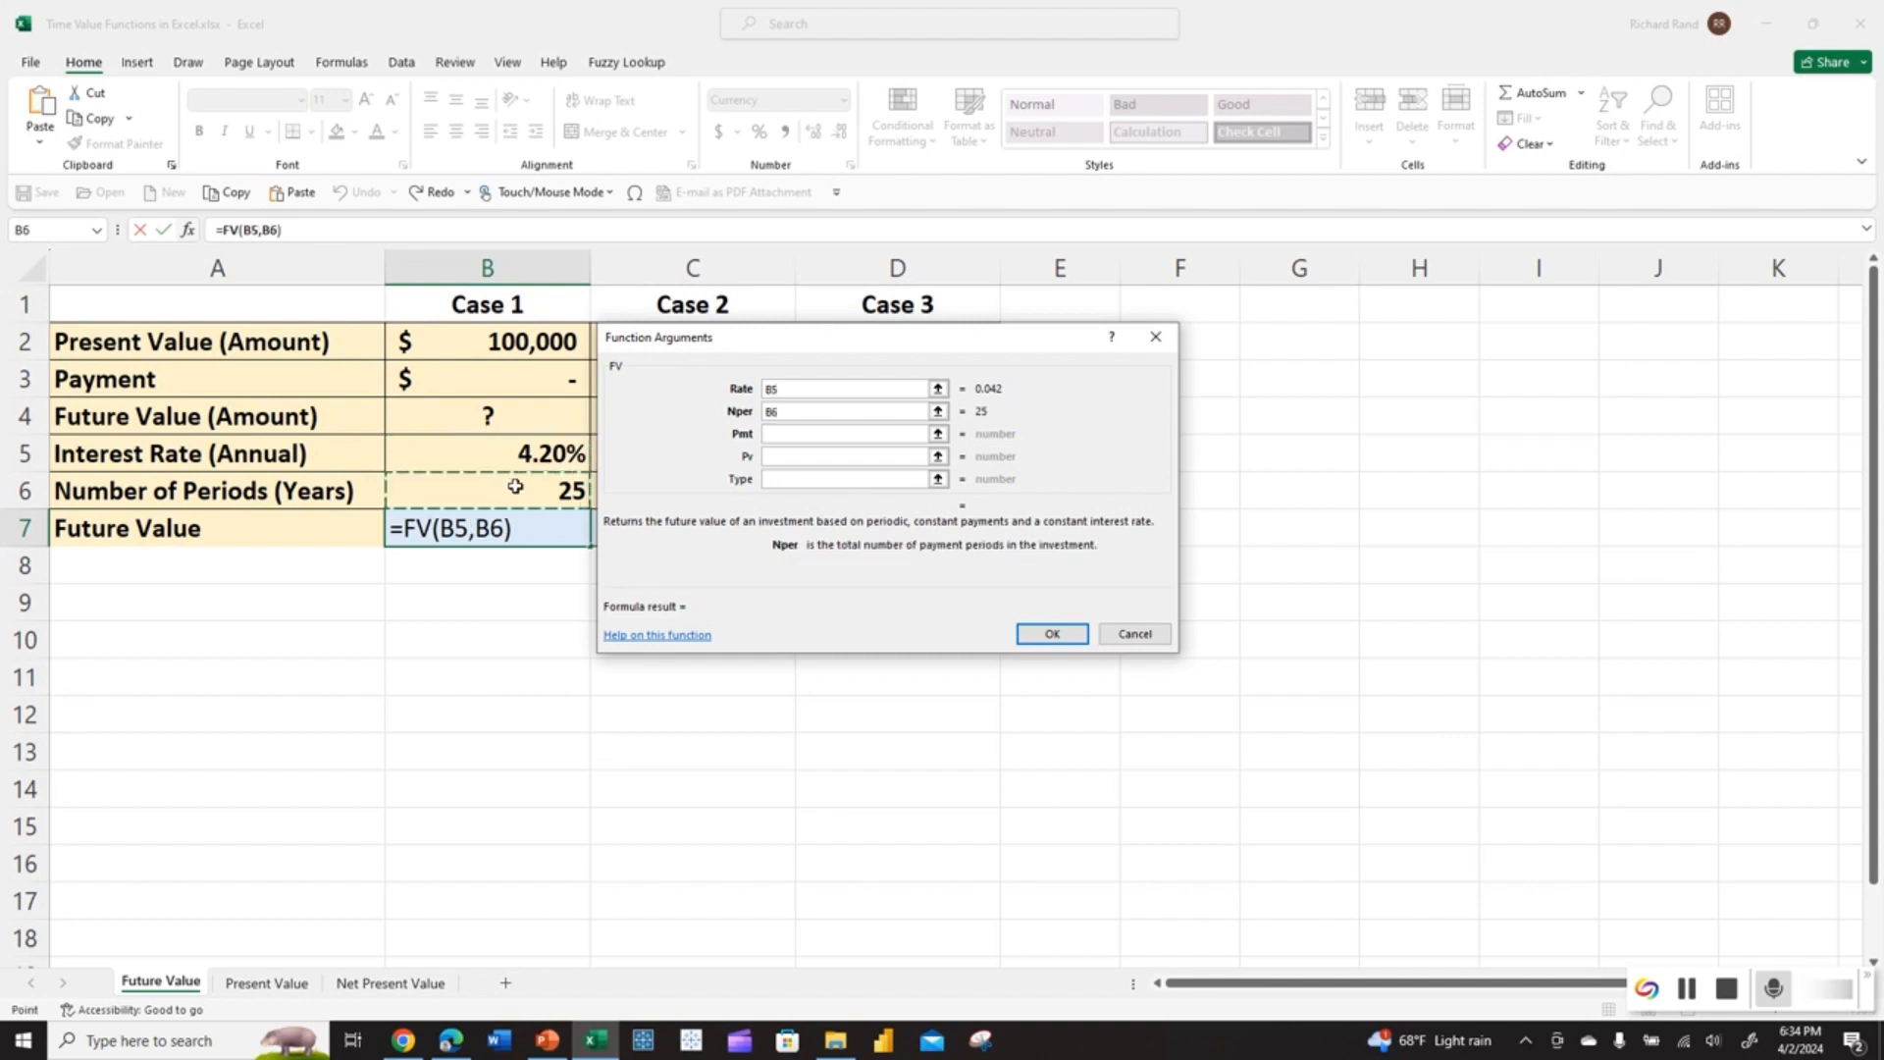
Leave the payment argument empty, use B2 as the present value, and enter the Case 1 formula.
click(768, 435)
click(782, 457)
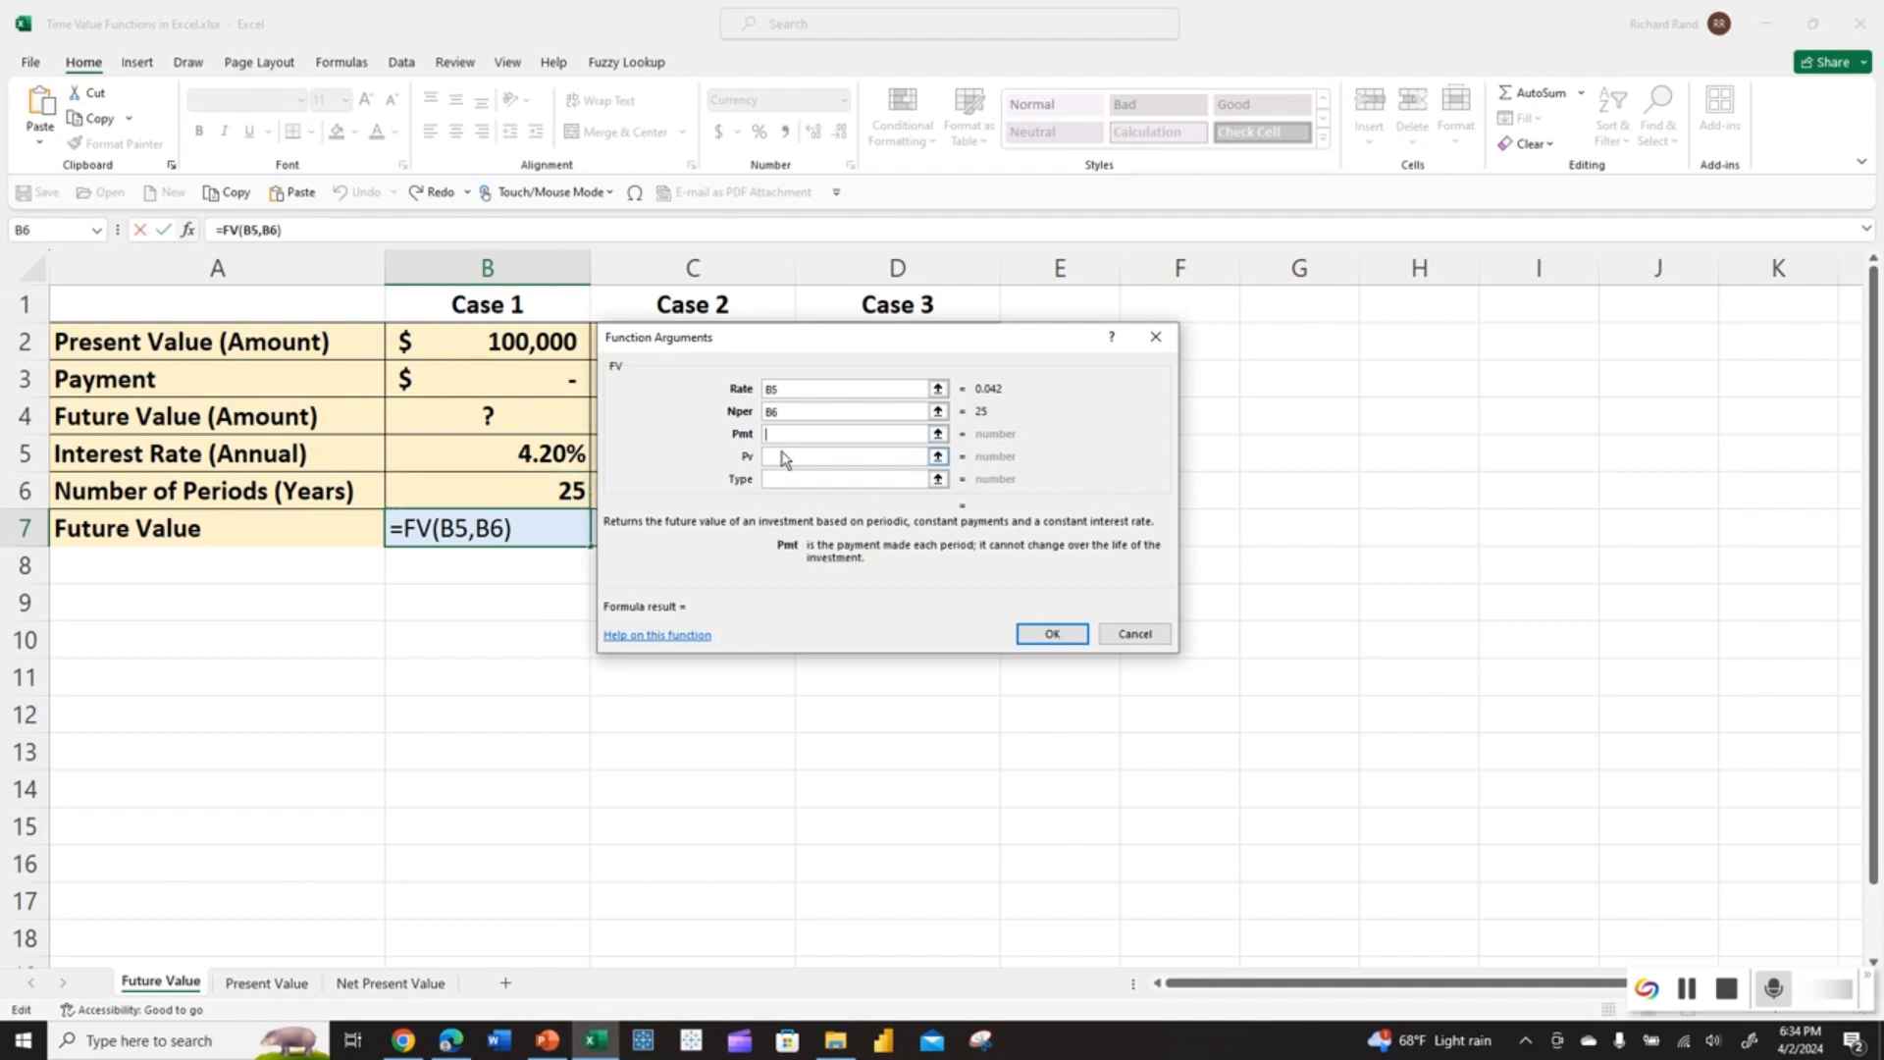
click(533, 345)
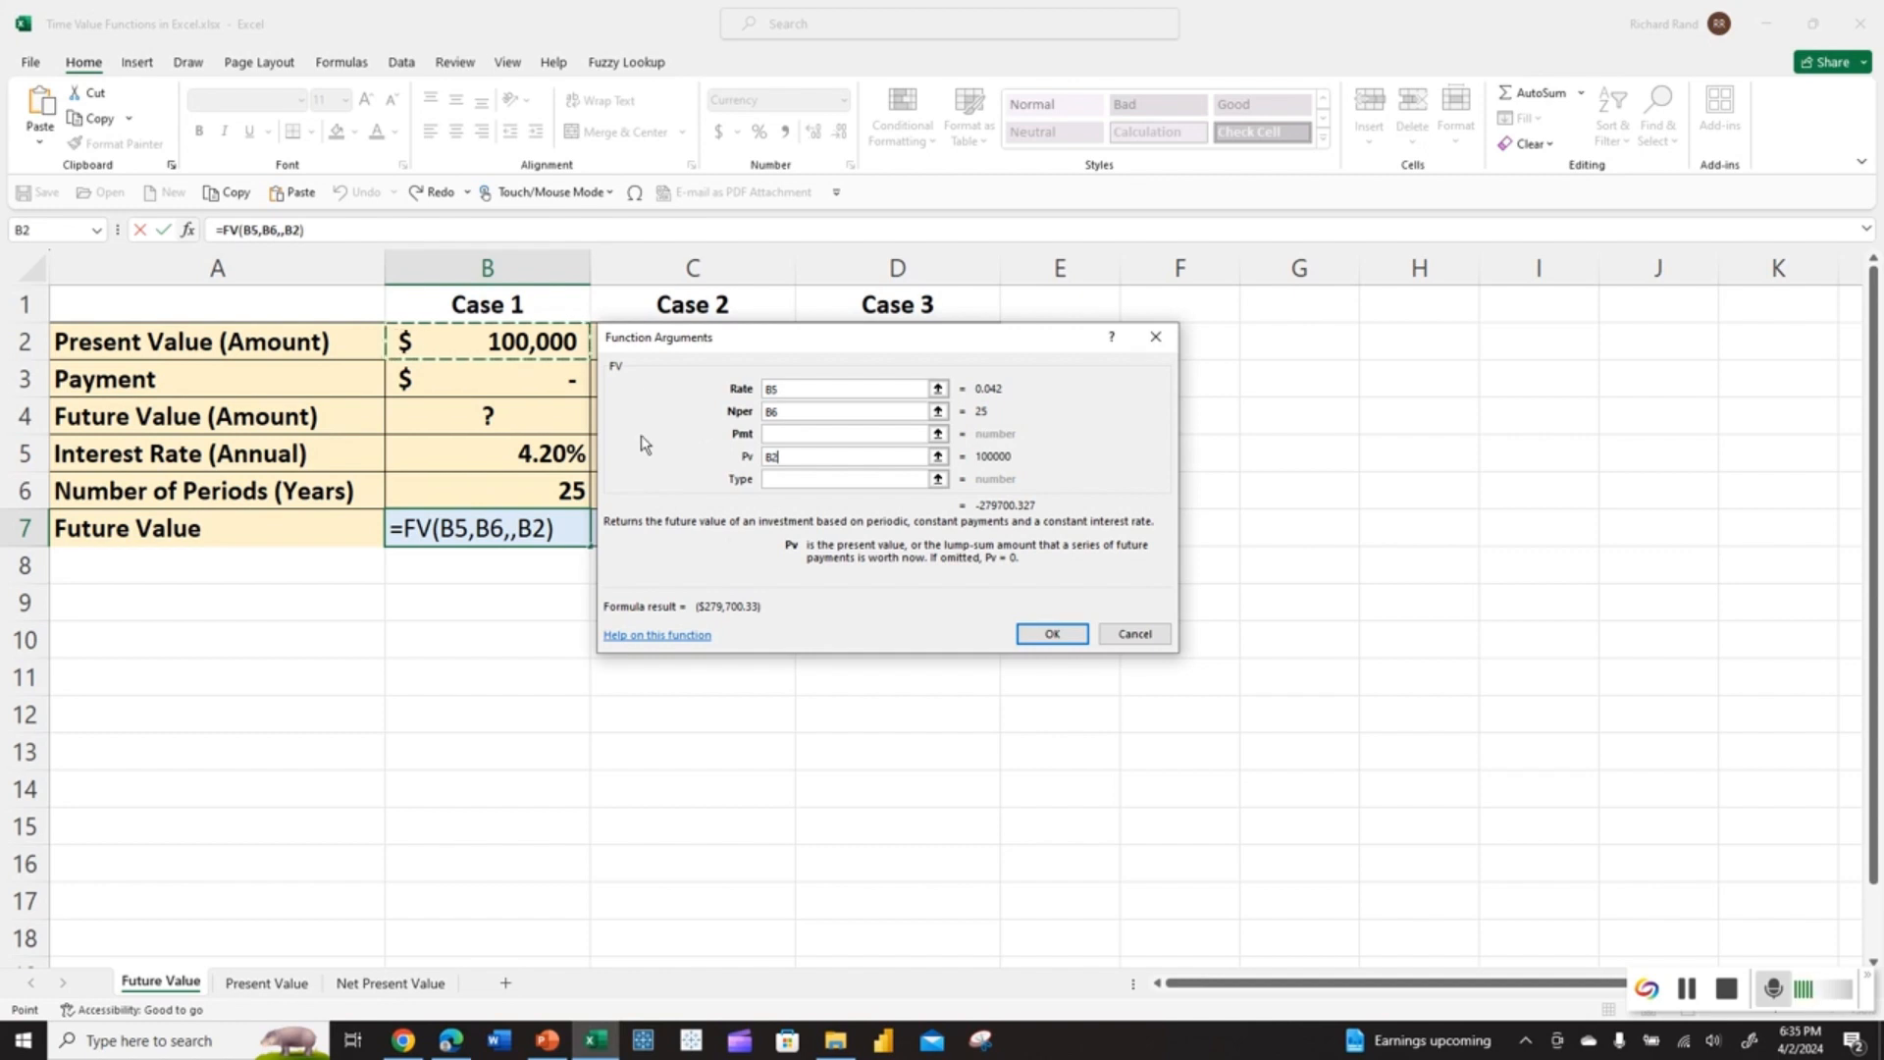
click(1042, 634)
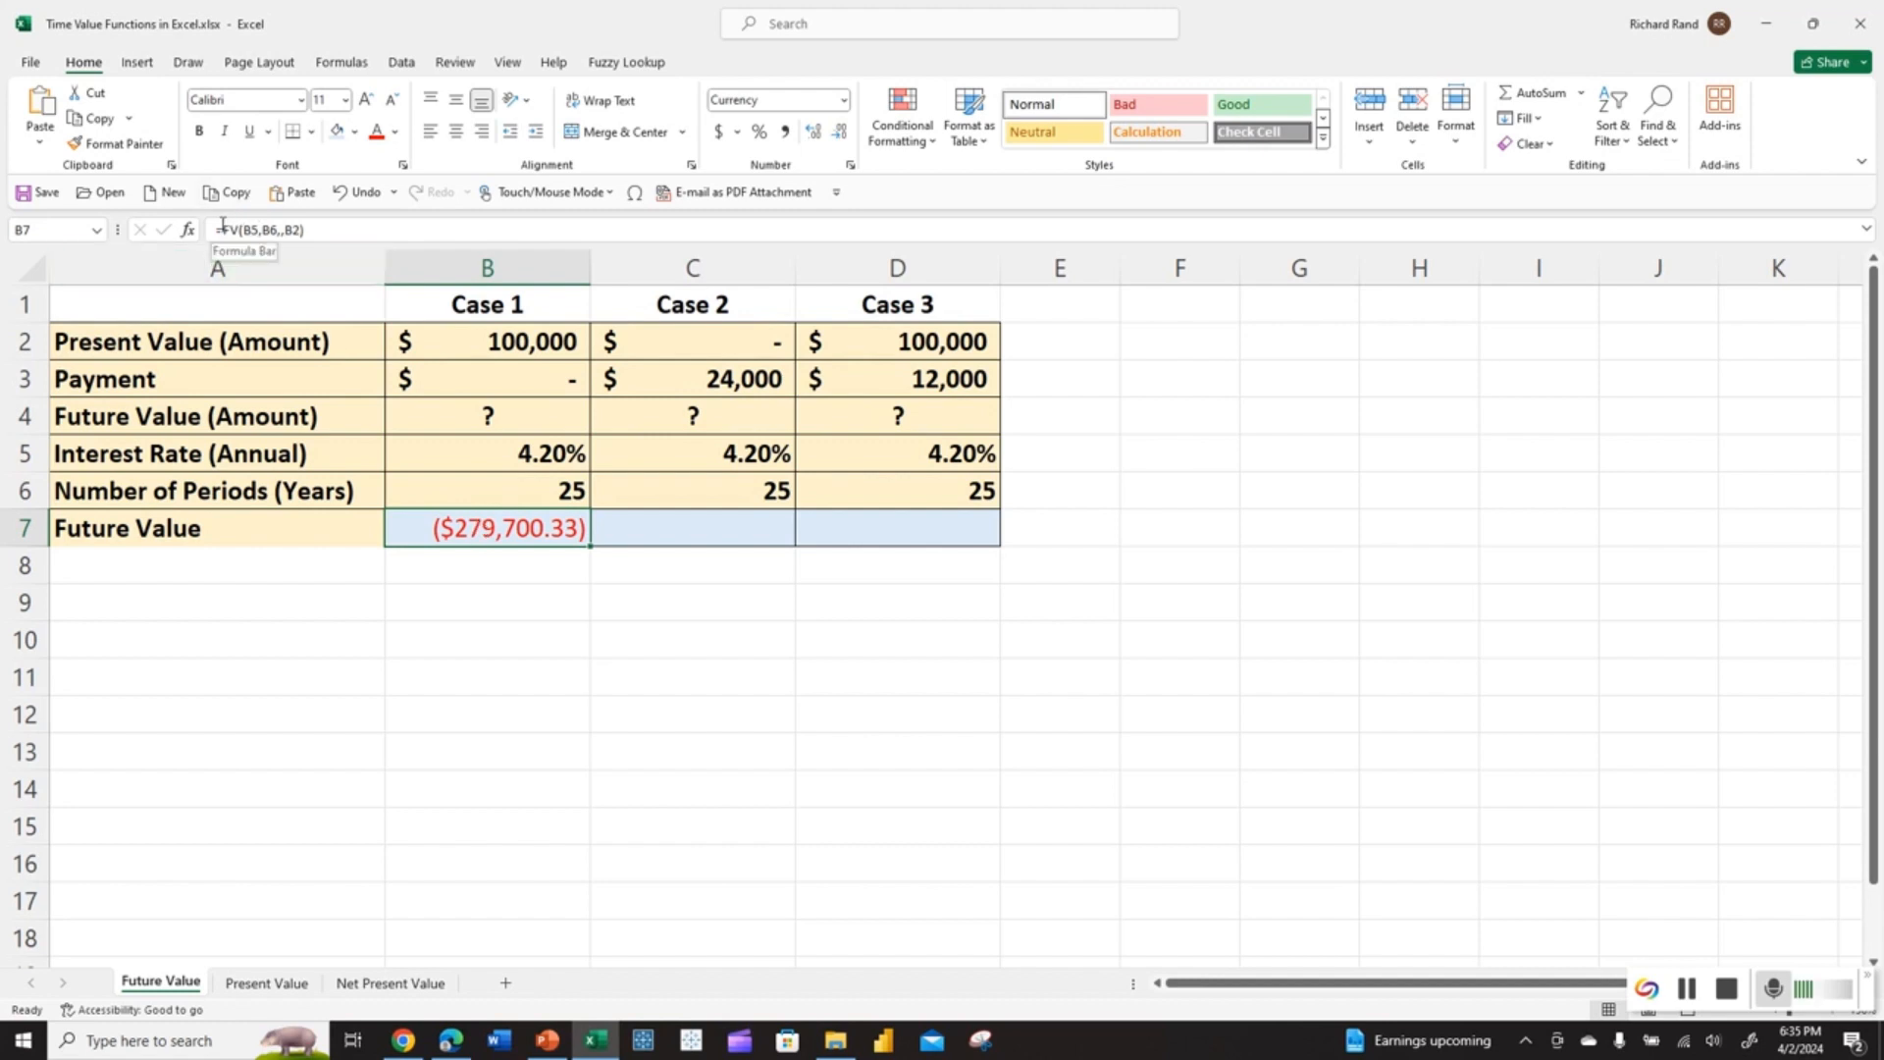
Negate the Case 1 future value in B7 by changing its formula to =-FV(B5,B6,,B2).
key(F2)
key(Home)
key(Right)
text(-)
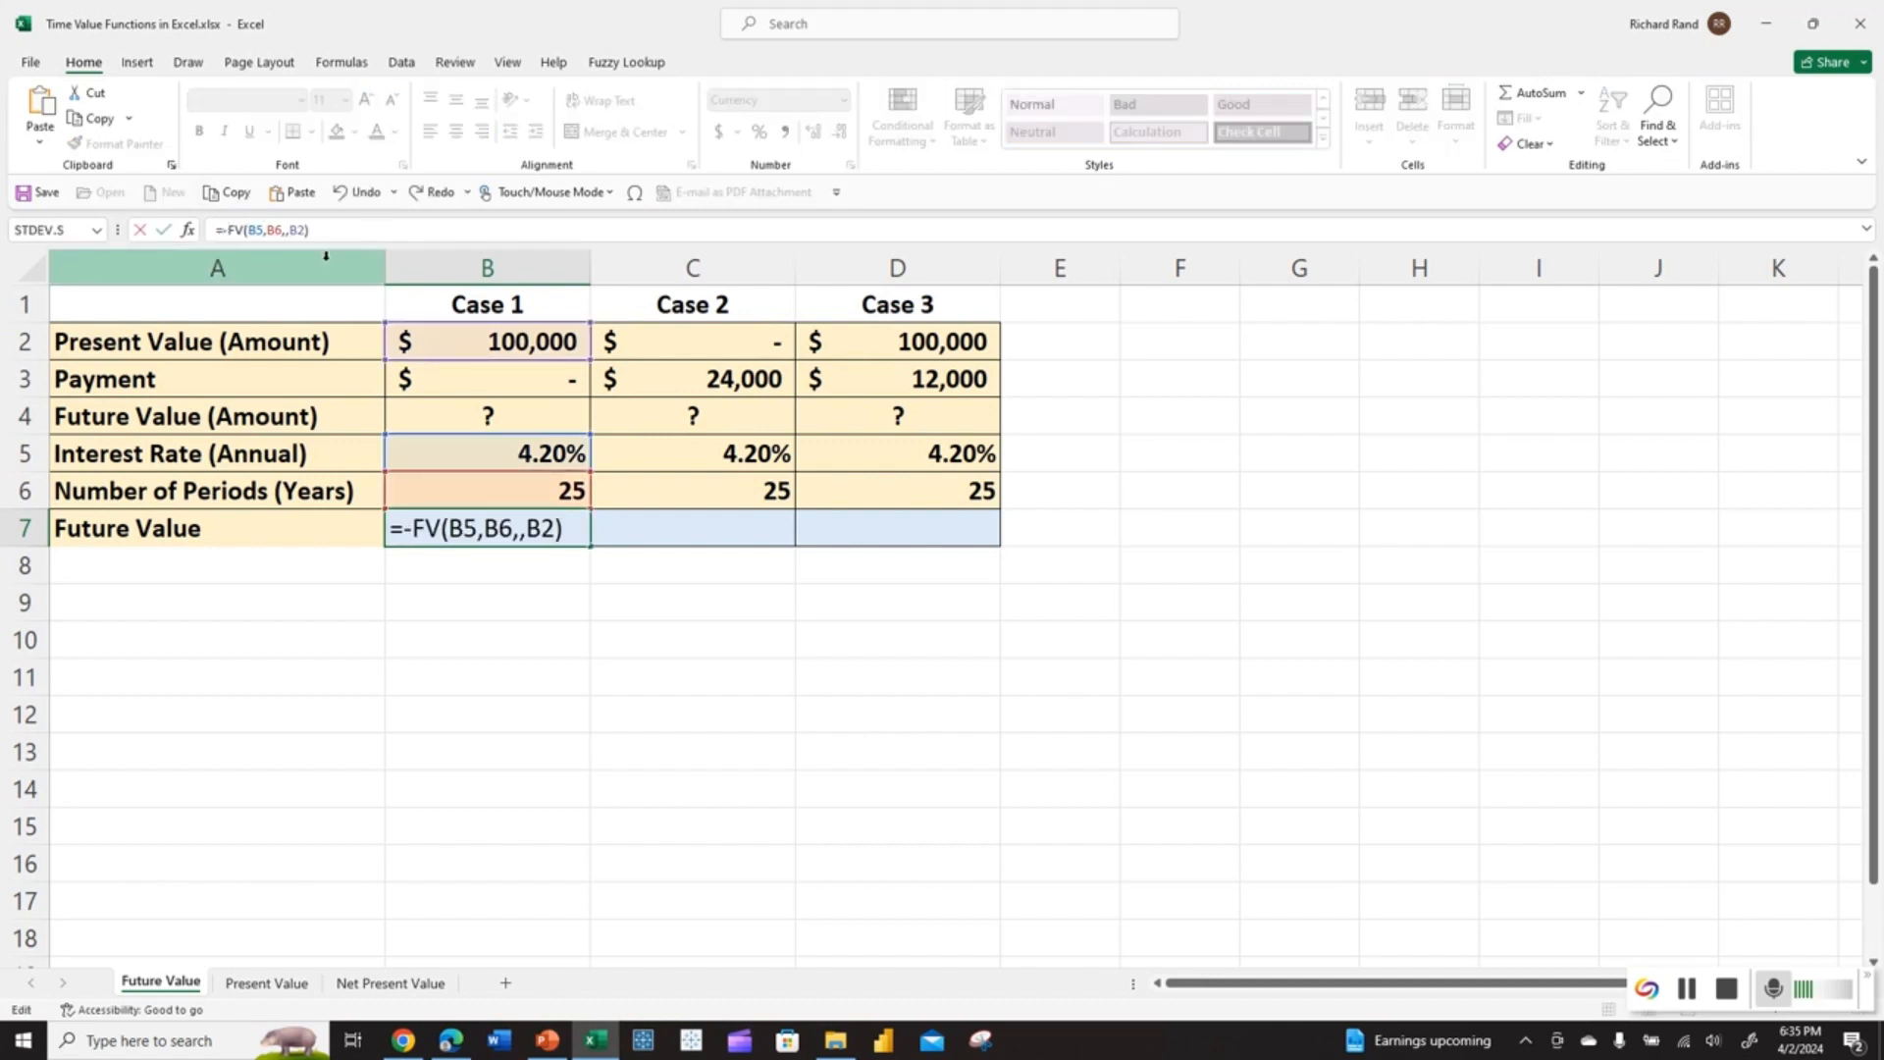
key(Return)
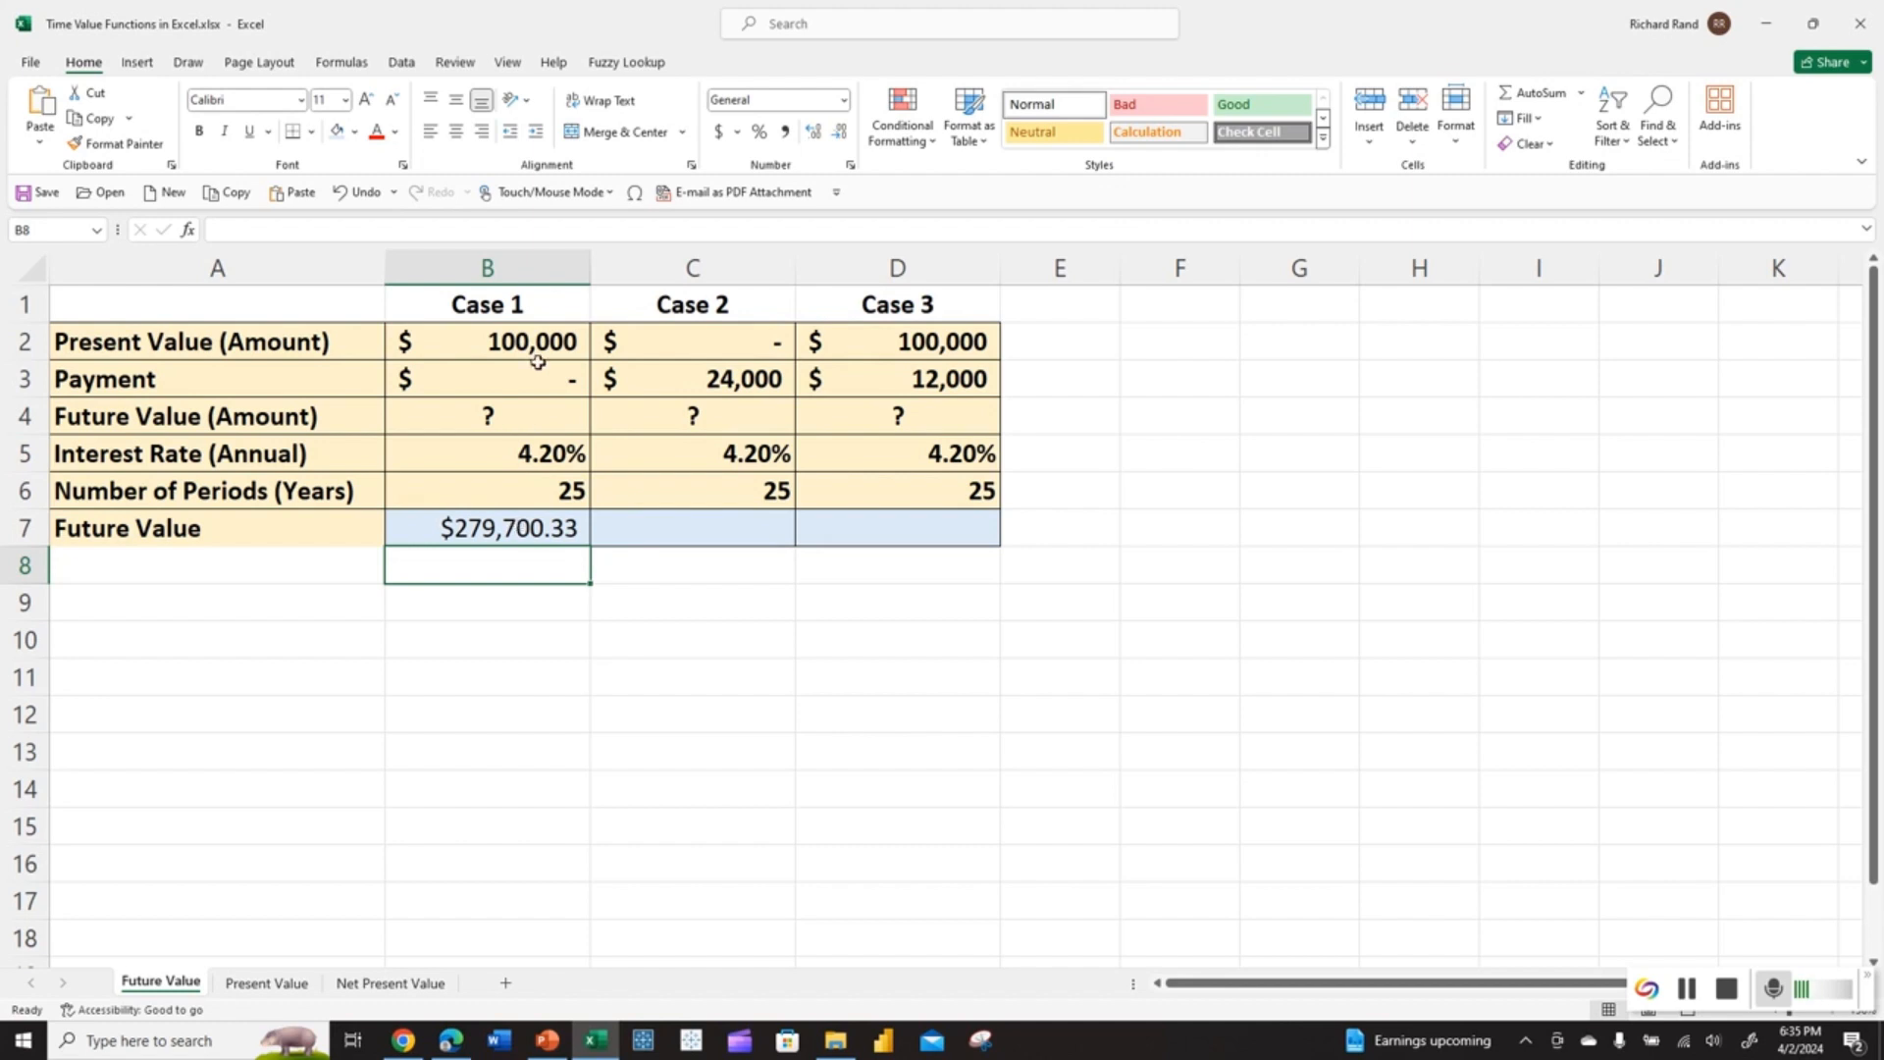
click(497, 530)
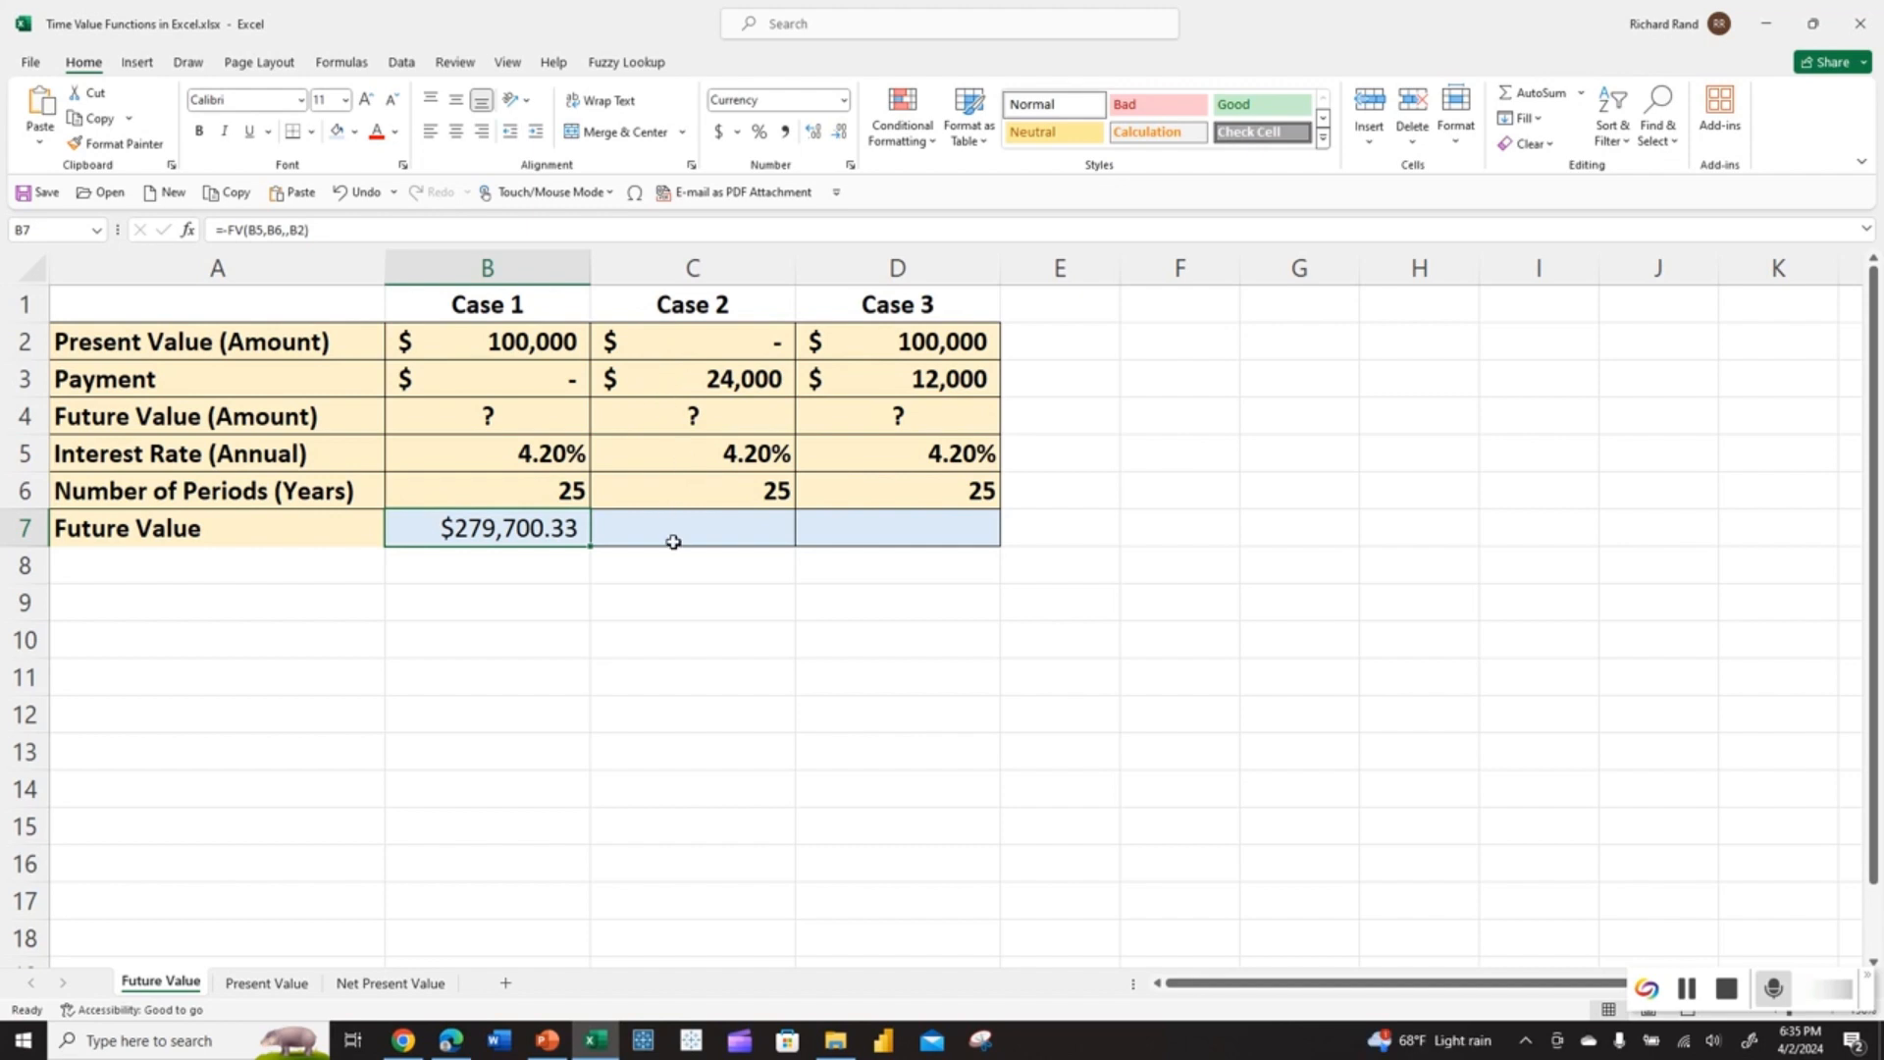
Build an FV function in cell C7 for Case 2, using C5 as the rate and C6 as the number of periods.
click(673, 527)
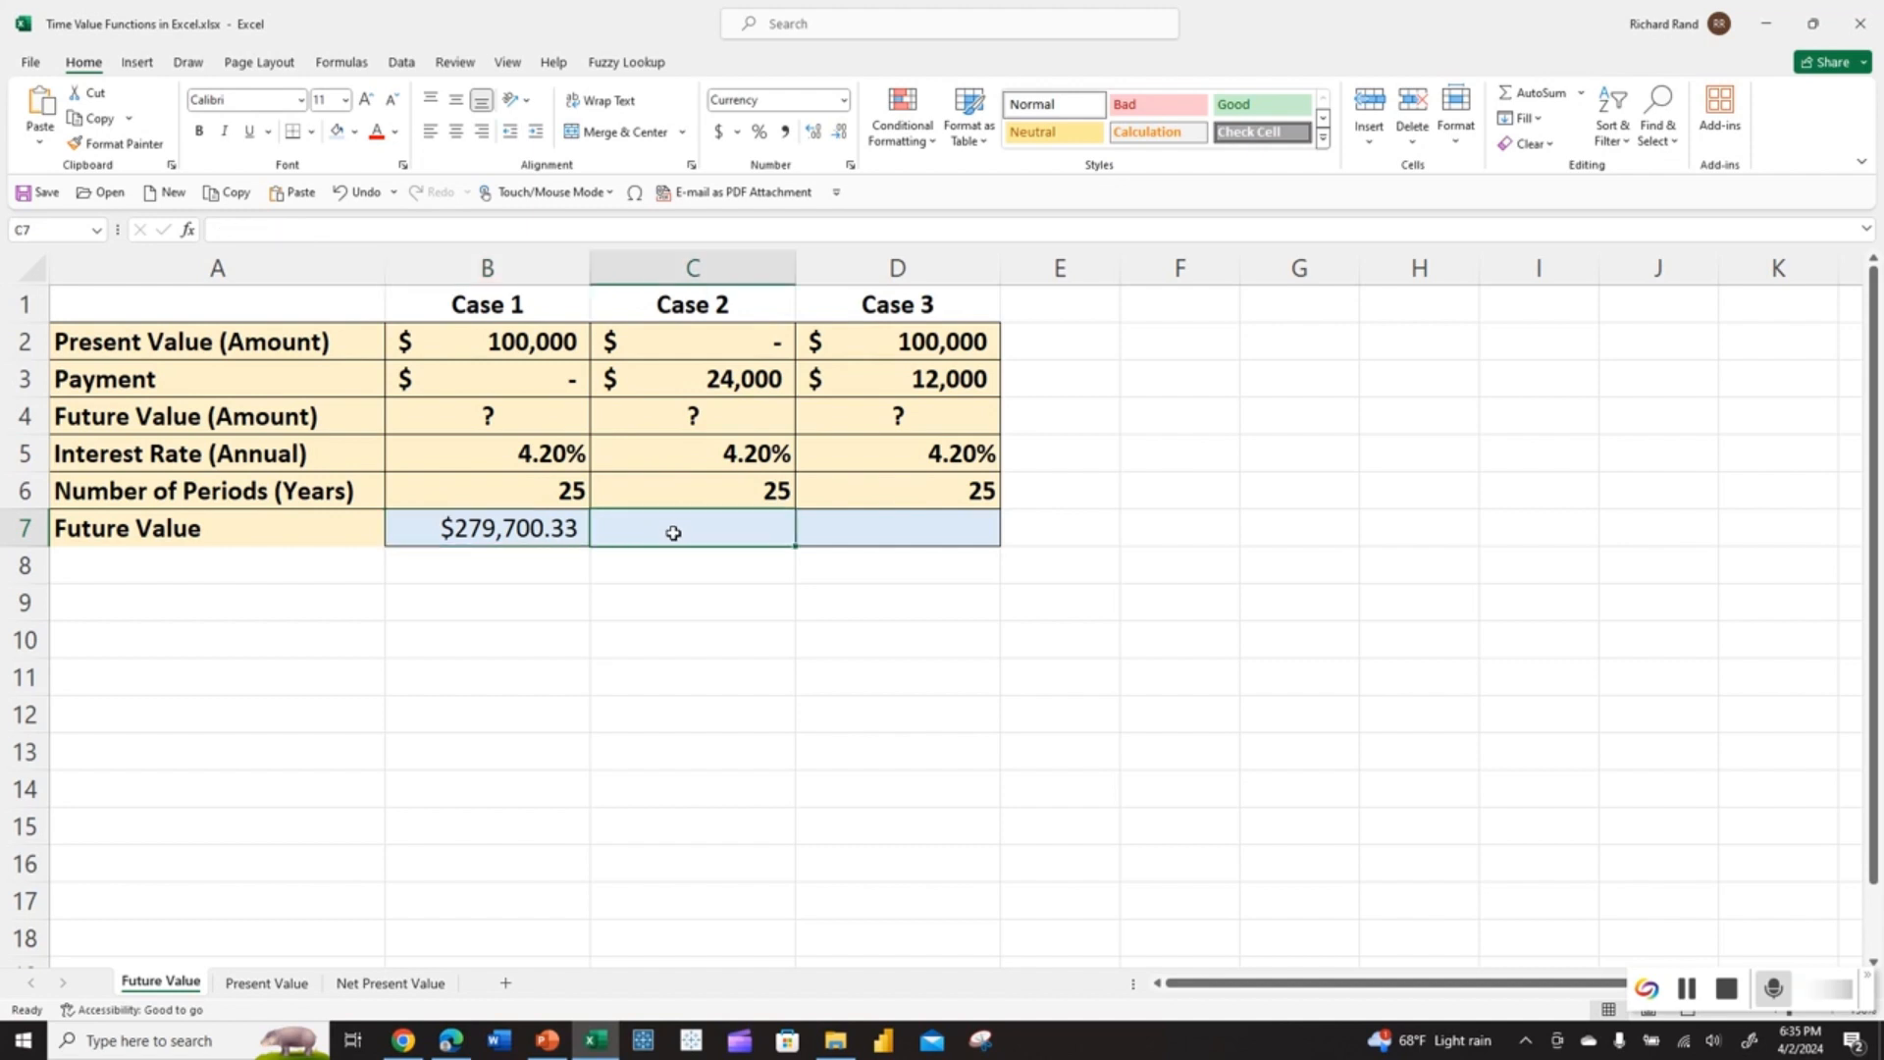
text(=fv)
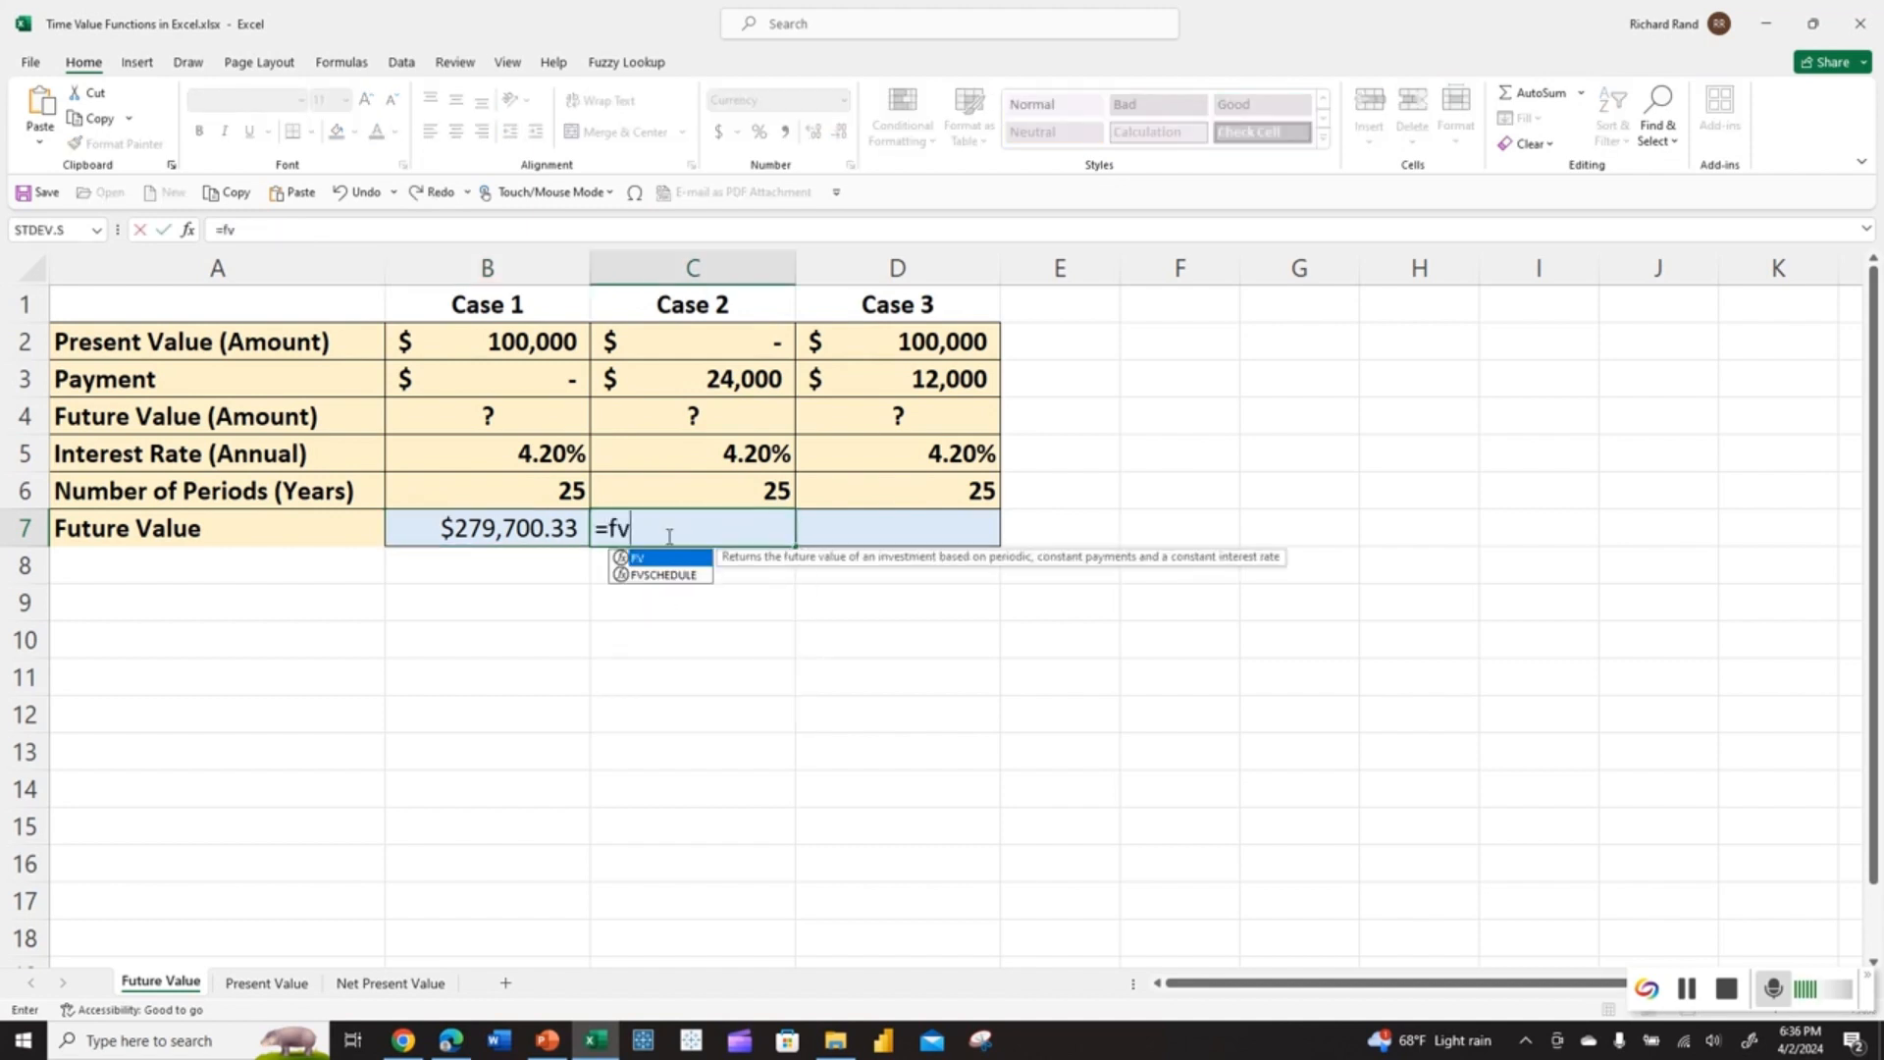
key(ctrl+a)
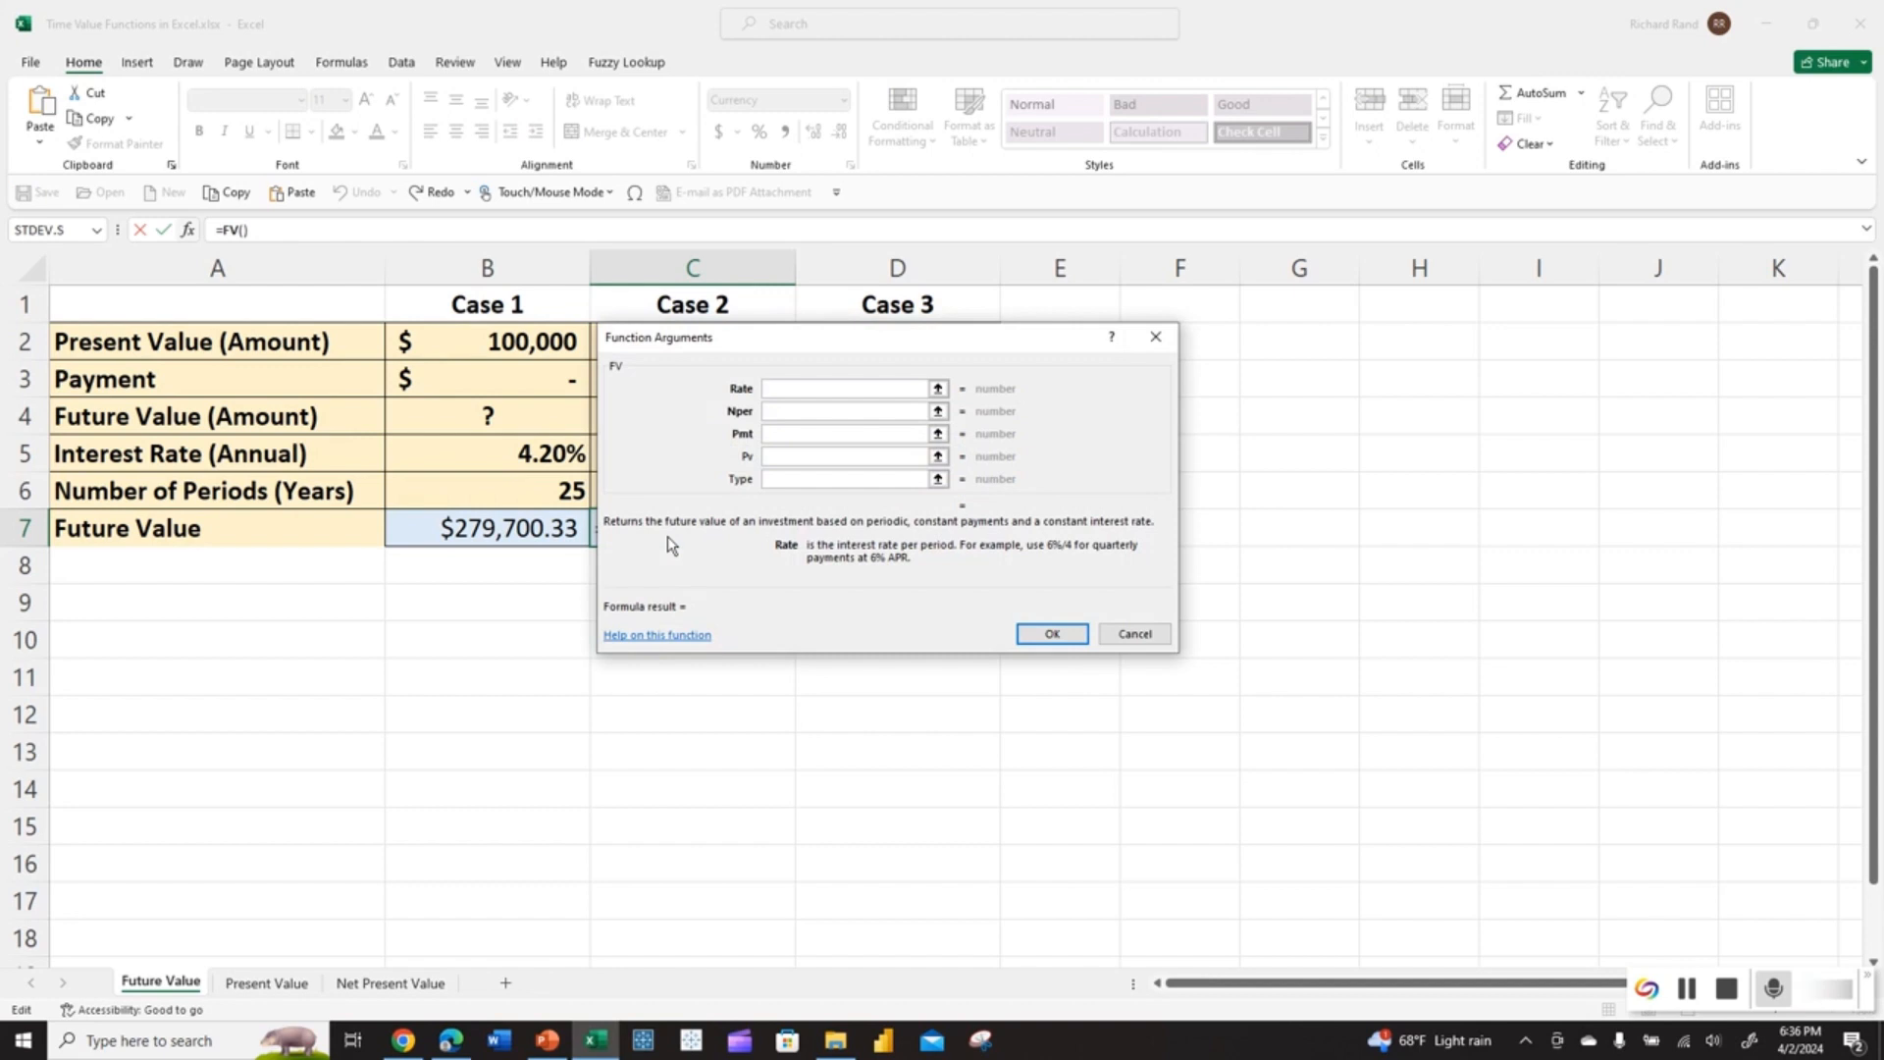
drag(850, 345, 1060, 345)
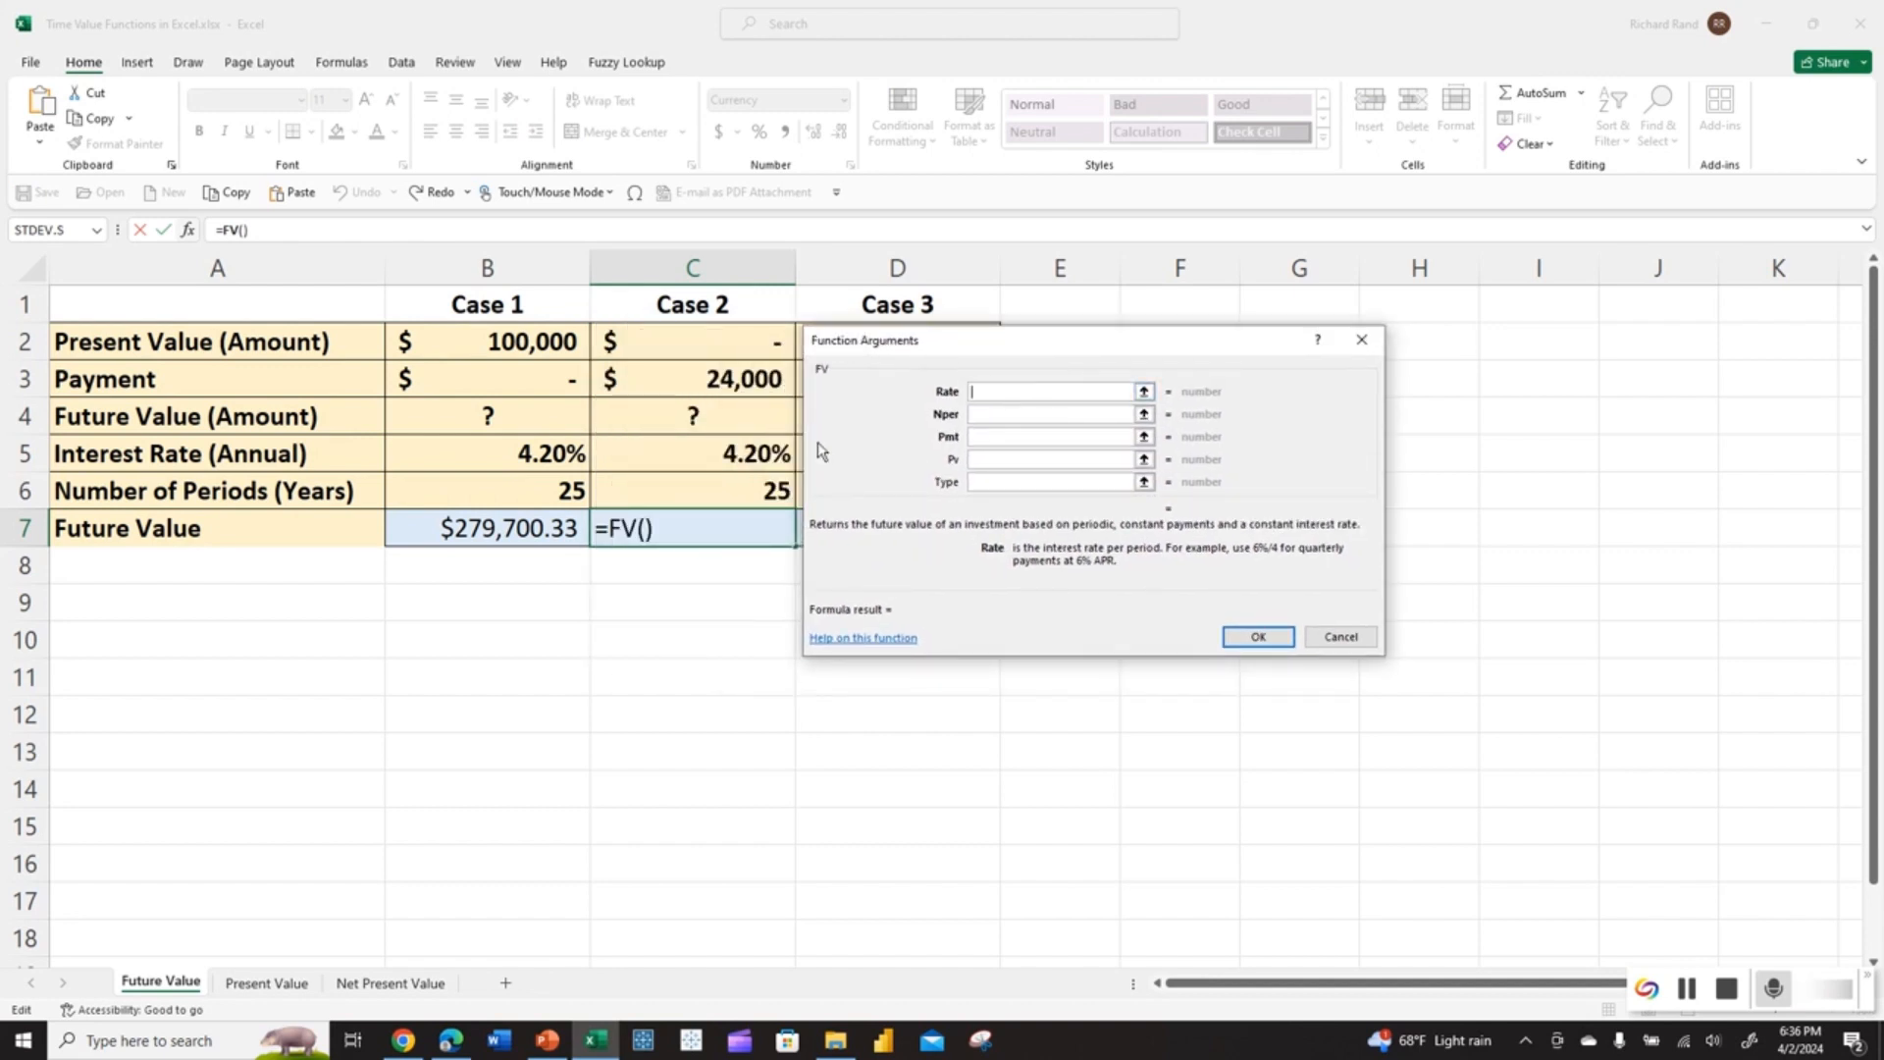
click(765, 453)
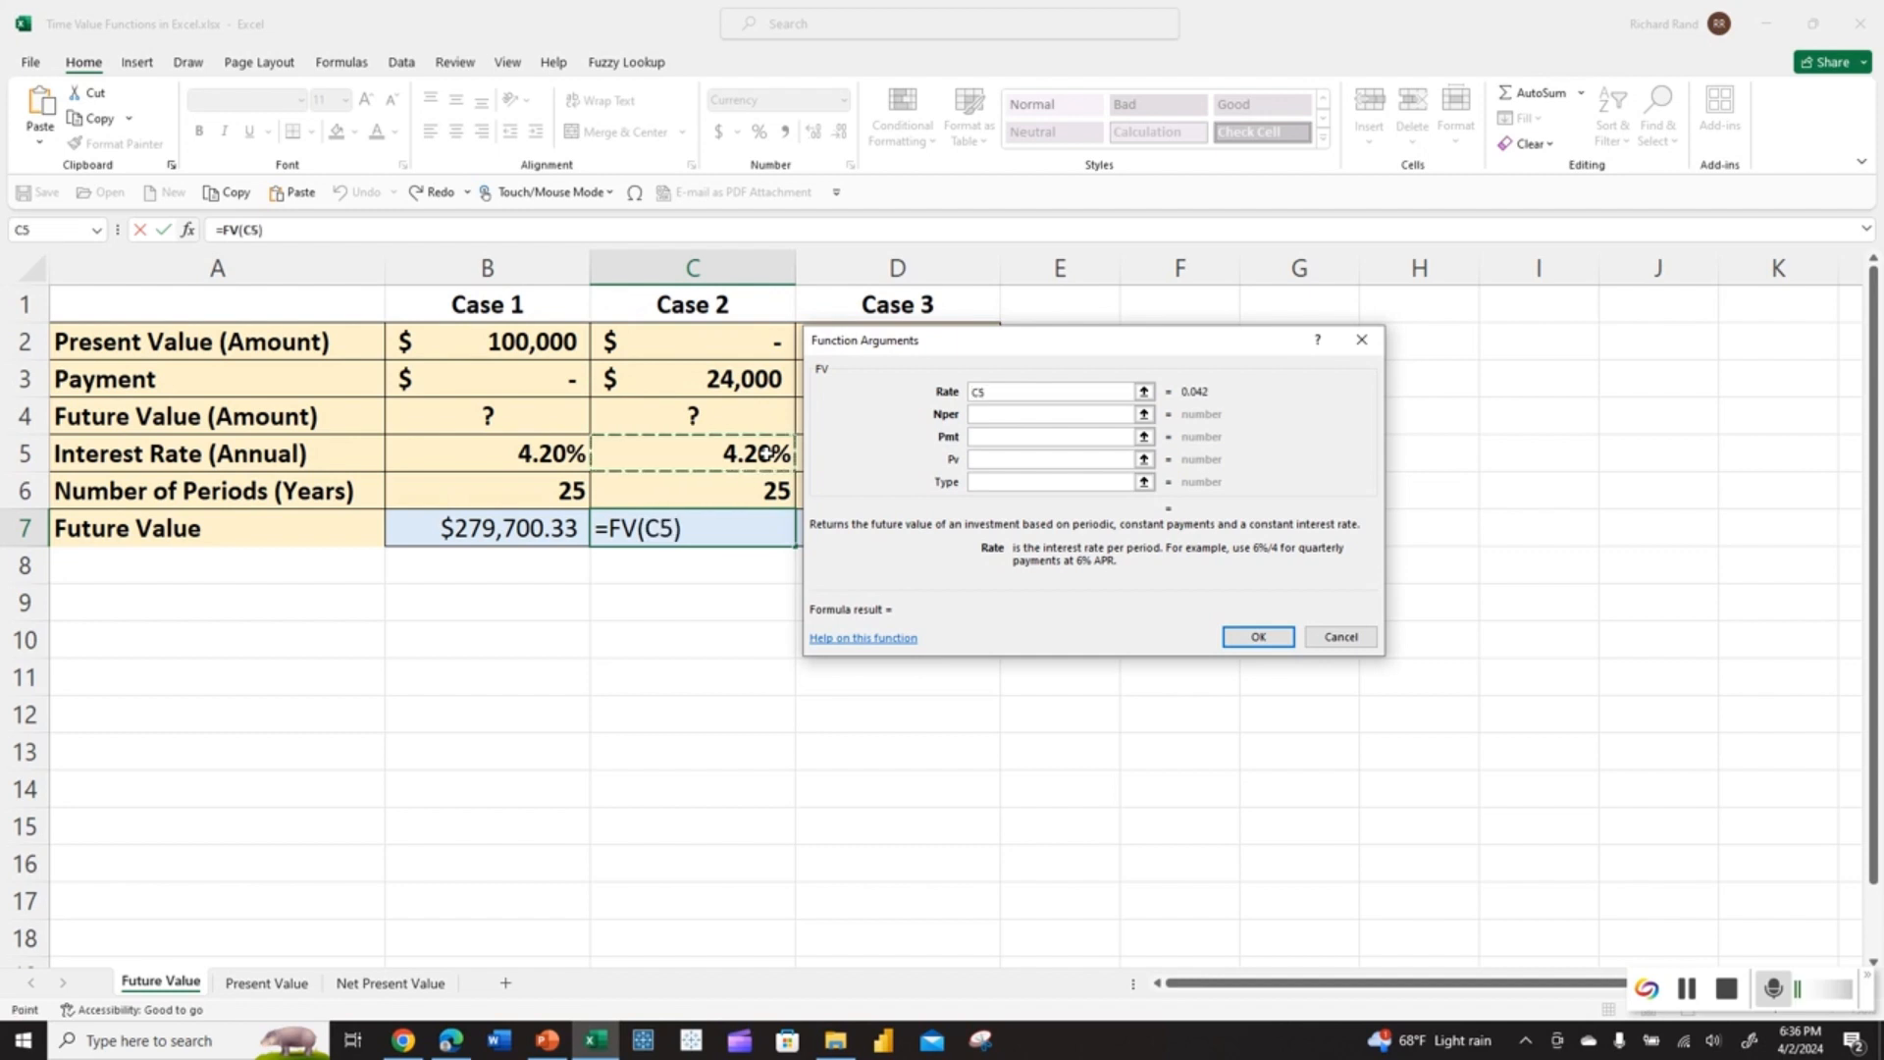
key(Tab)
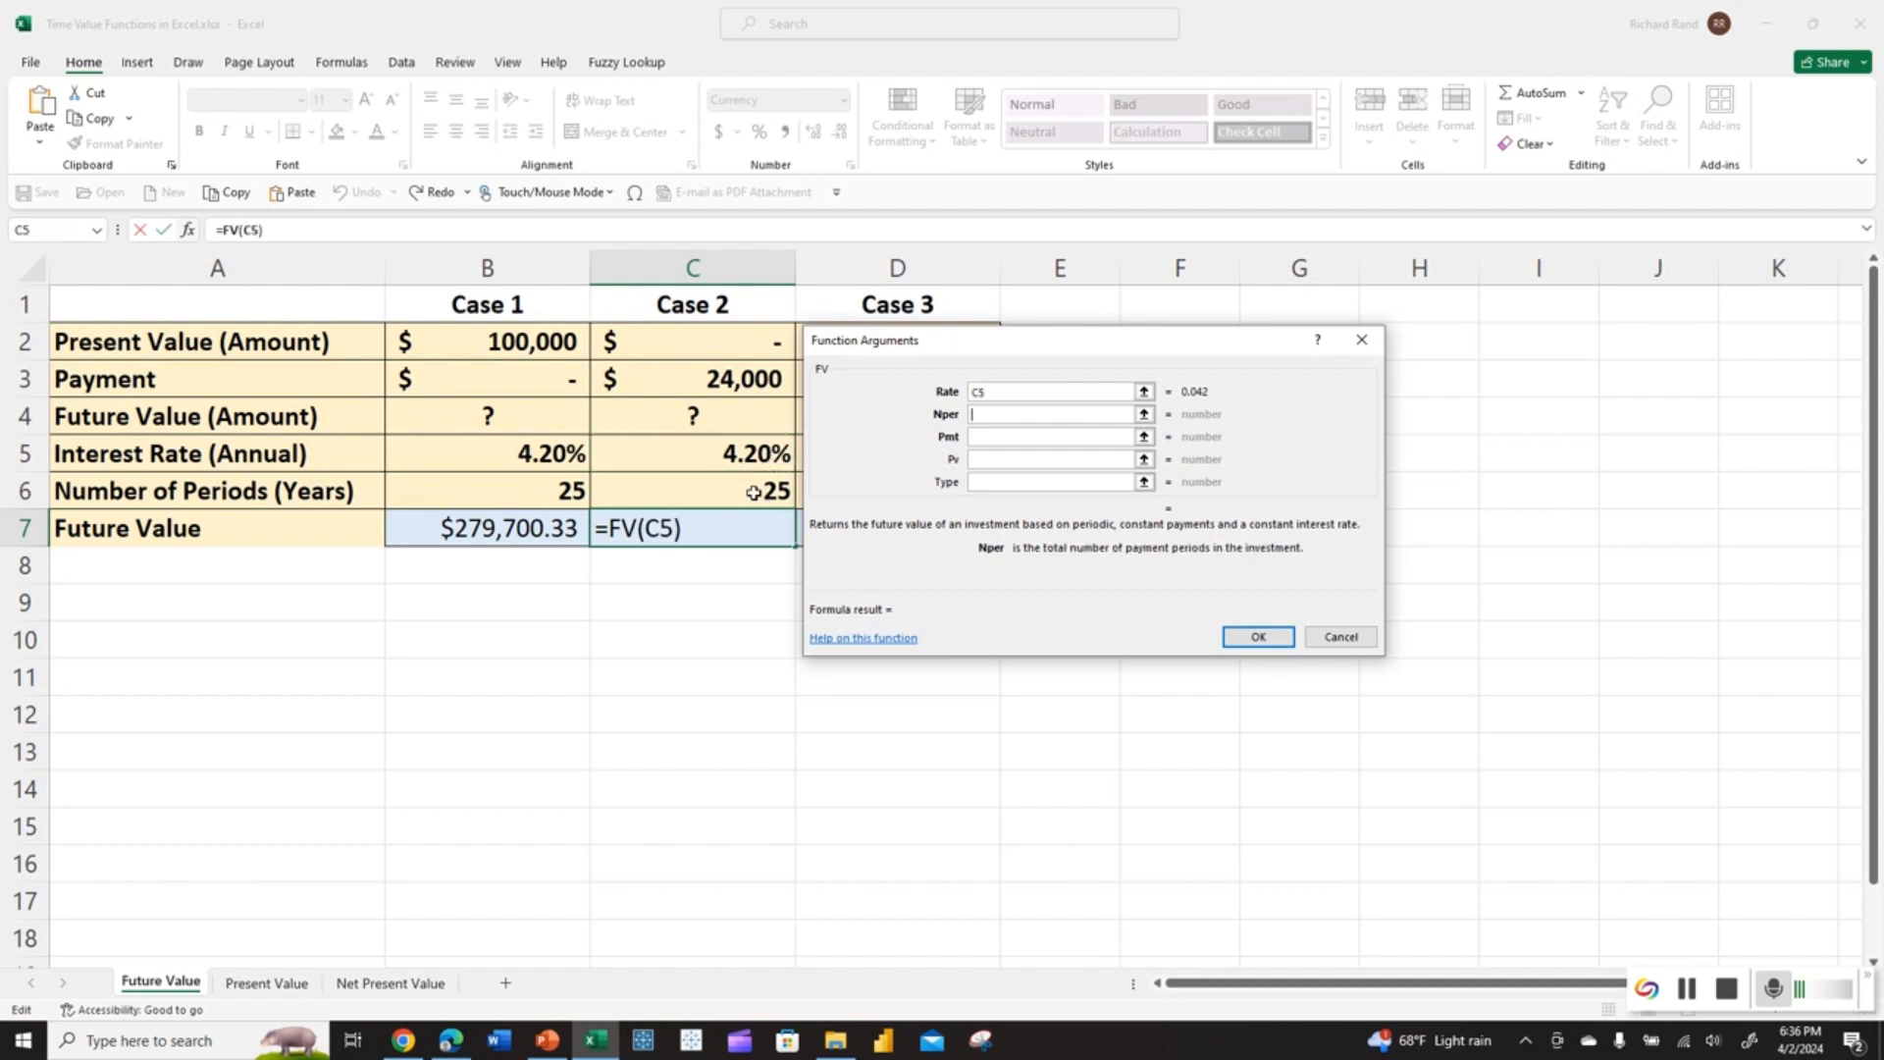
click(754, 493)
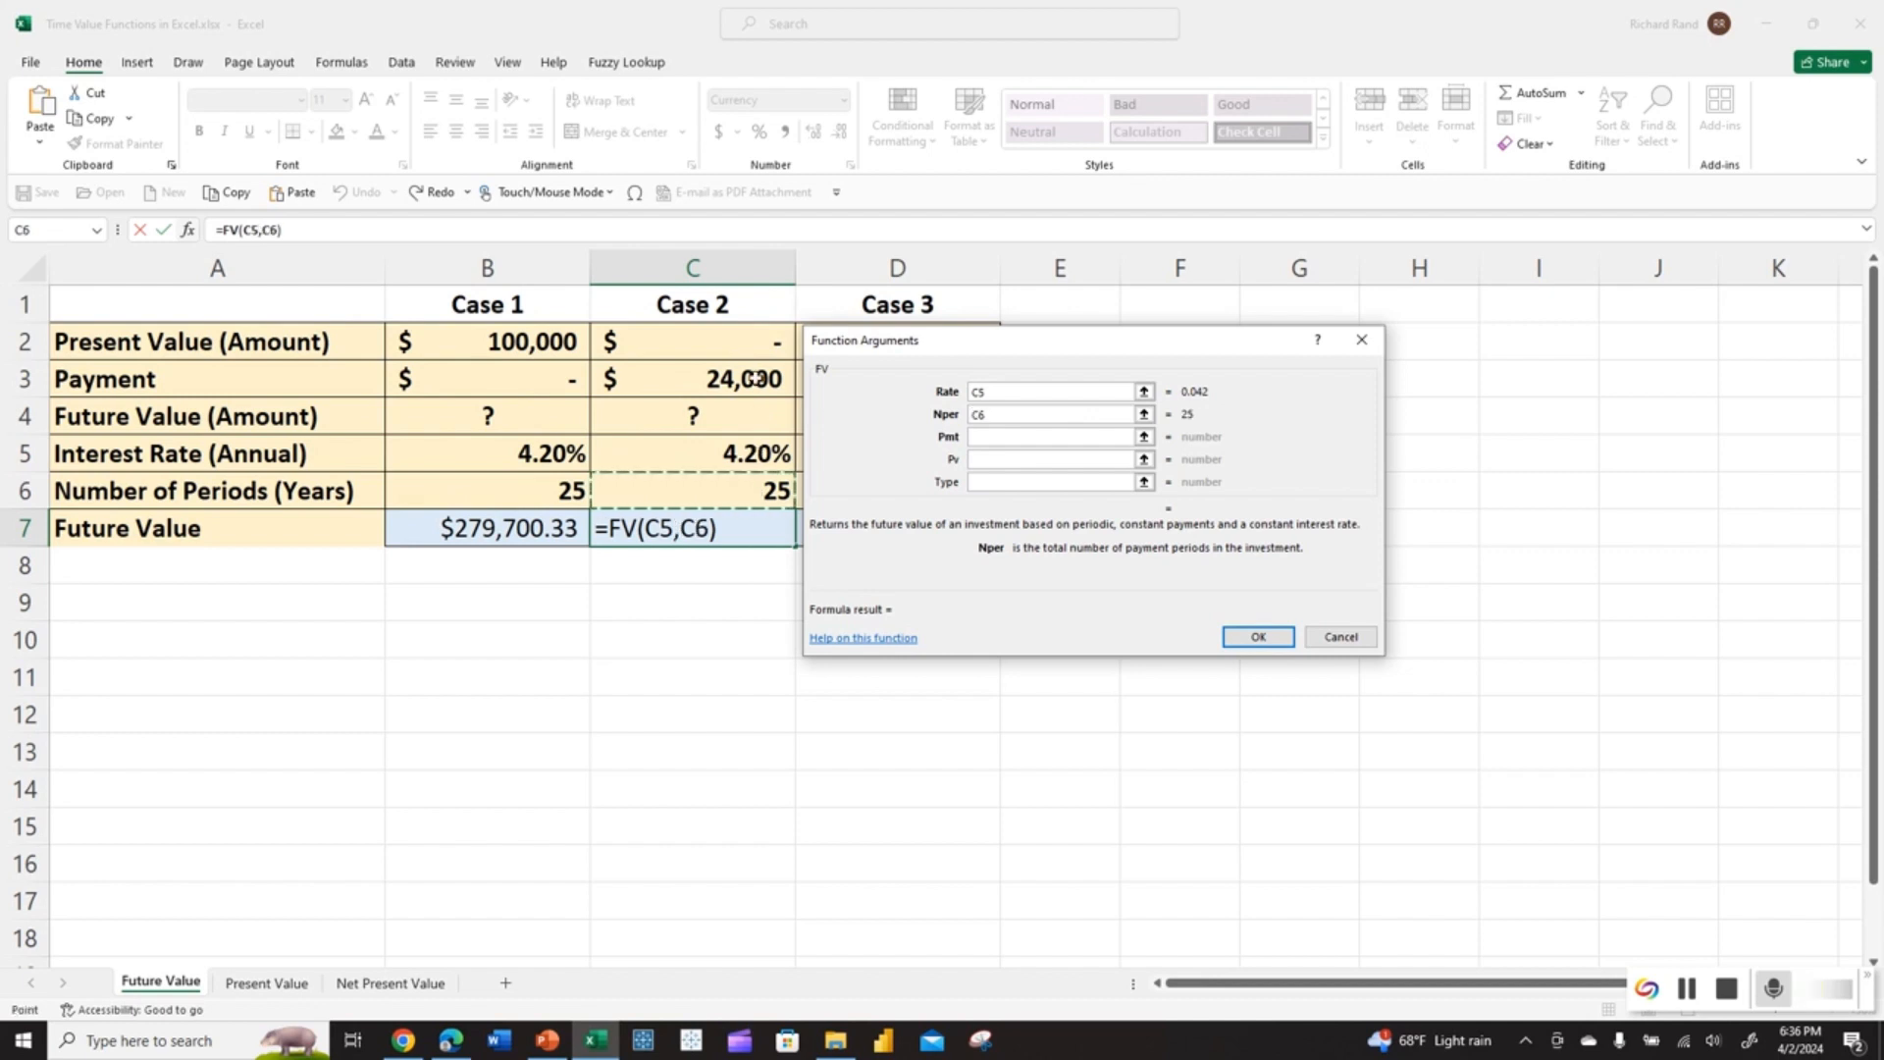
Complete the Case 2 formula with C3 as the payment and negate it to read =-FV(C5,C6,C3).
key(Tab)
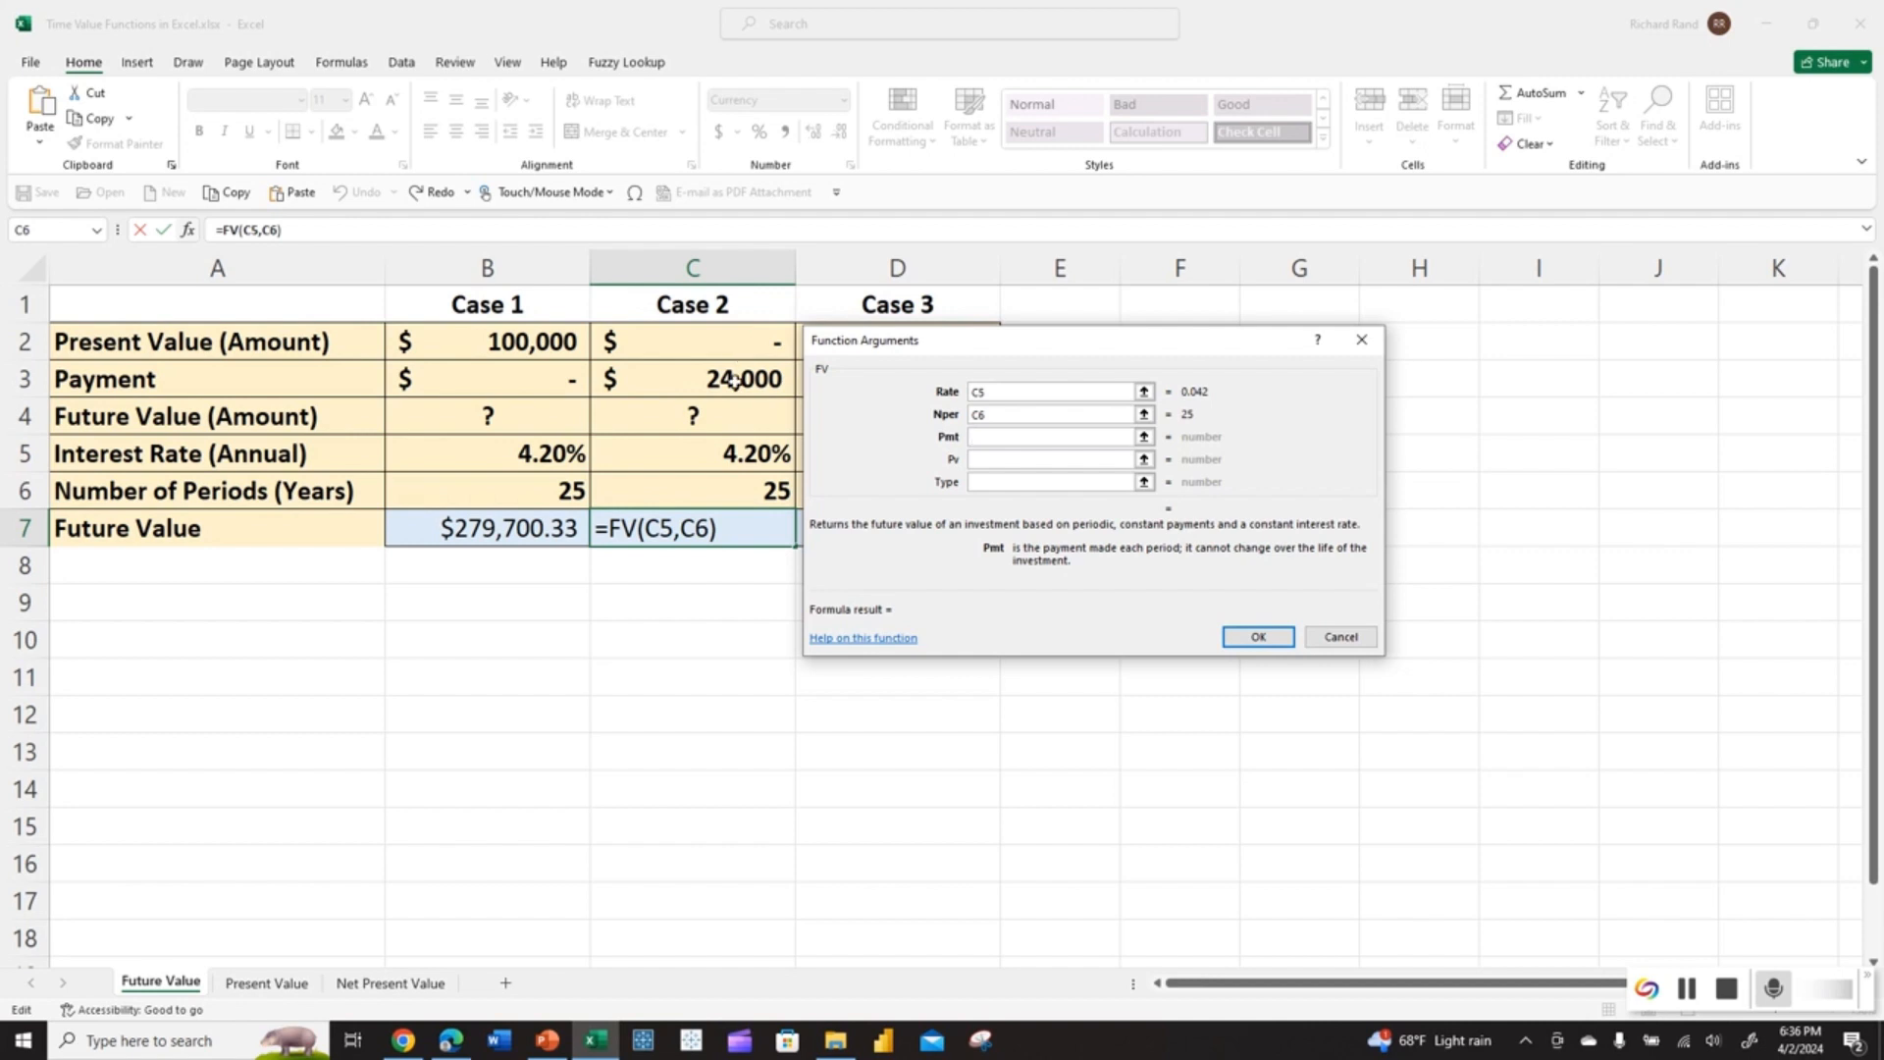
click(735, 381)
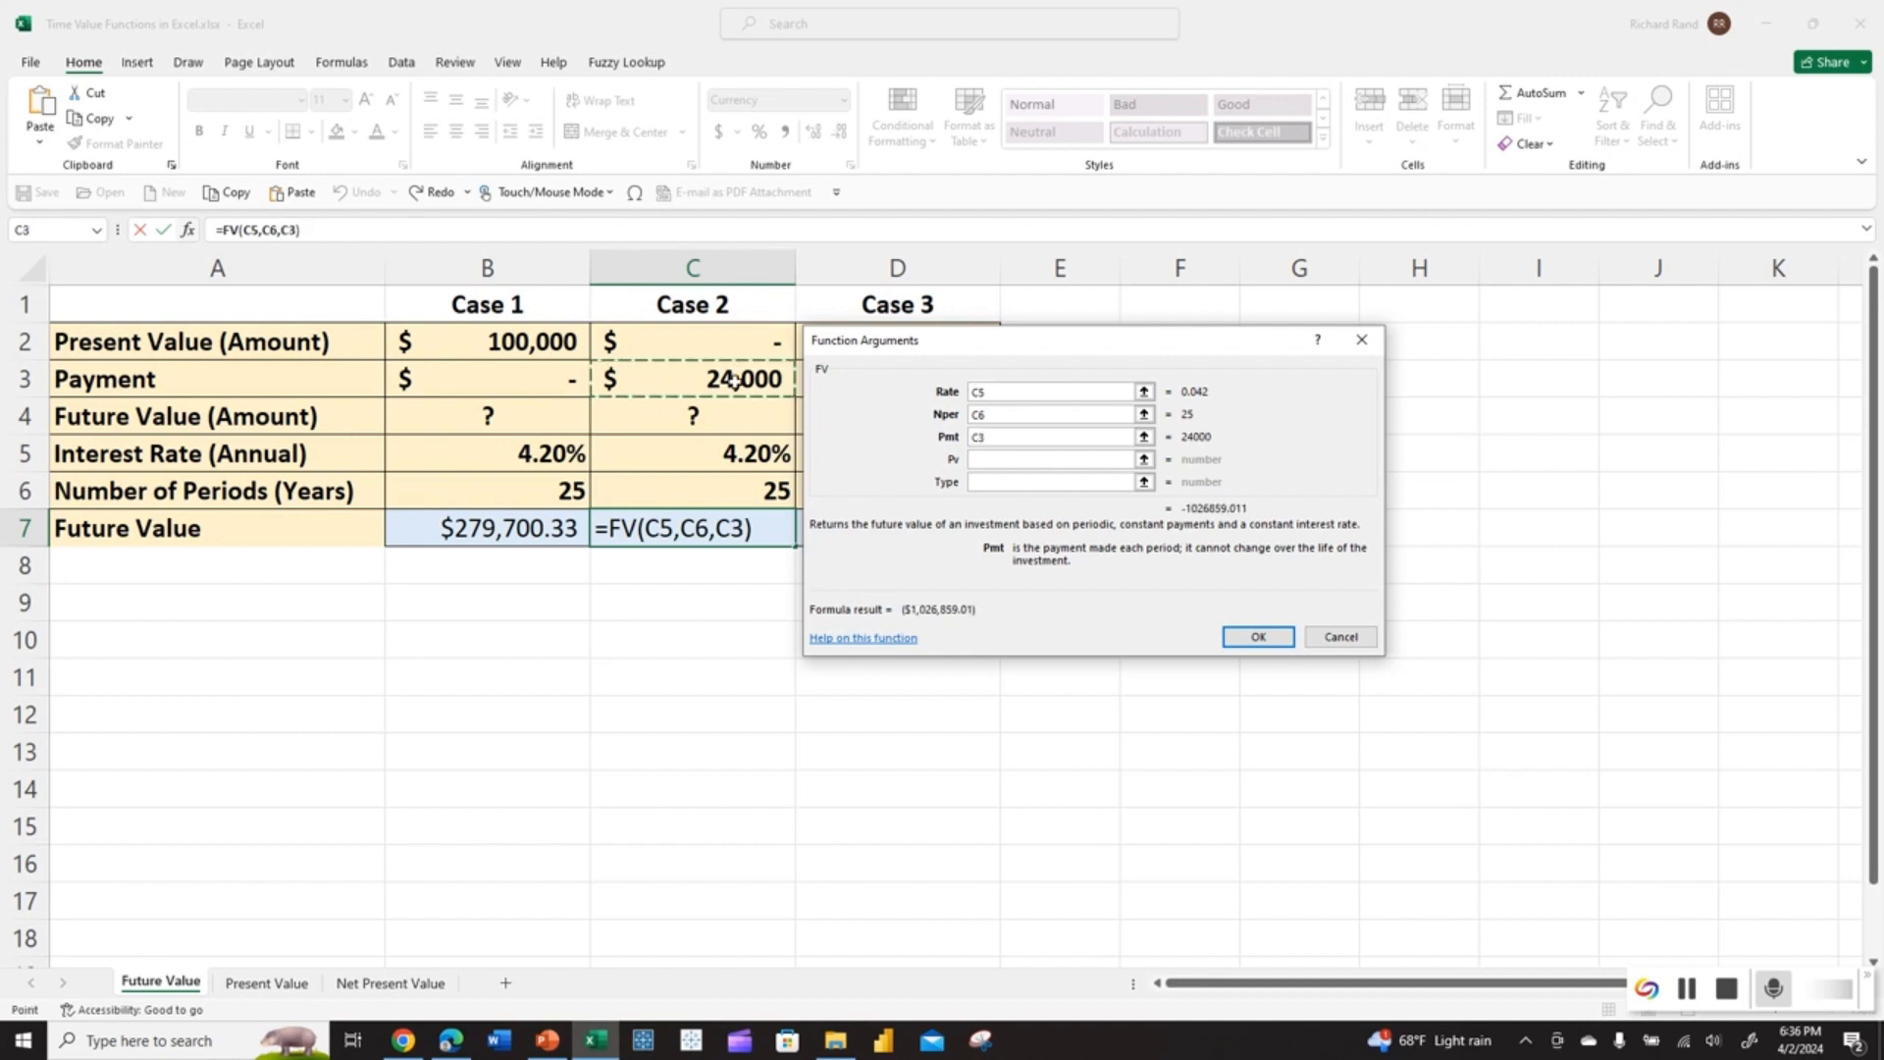
click(1246, 636)
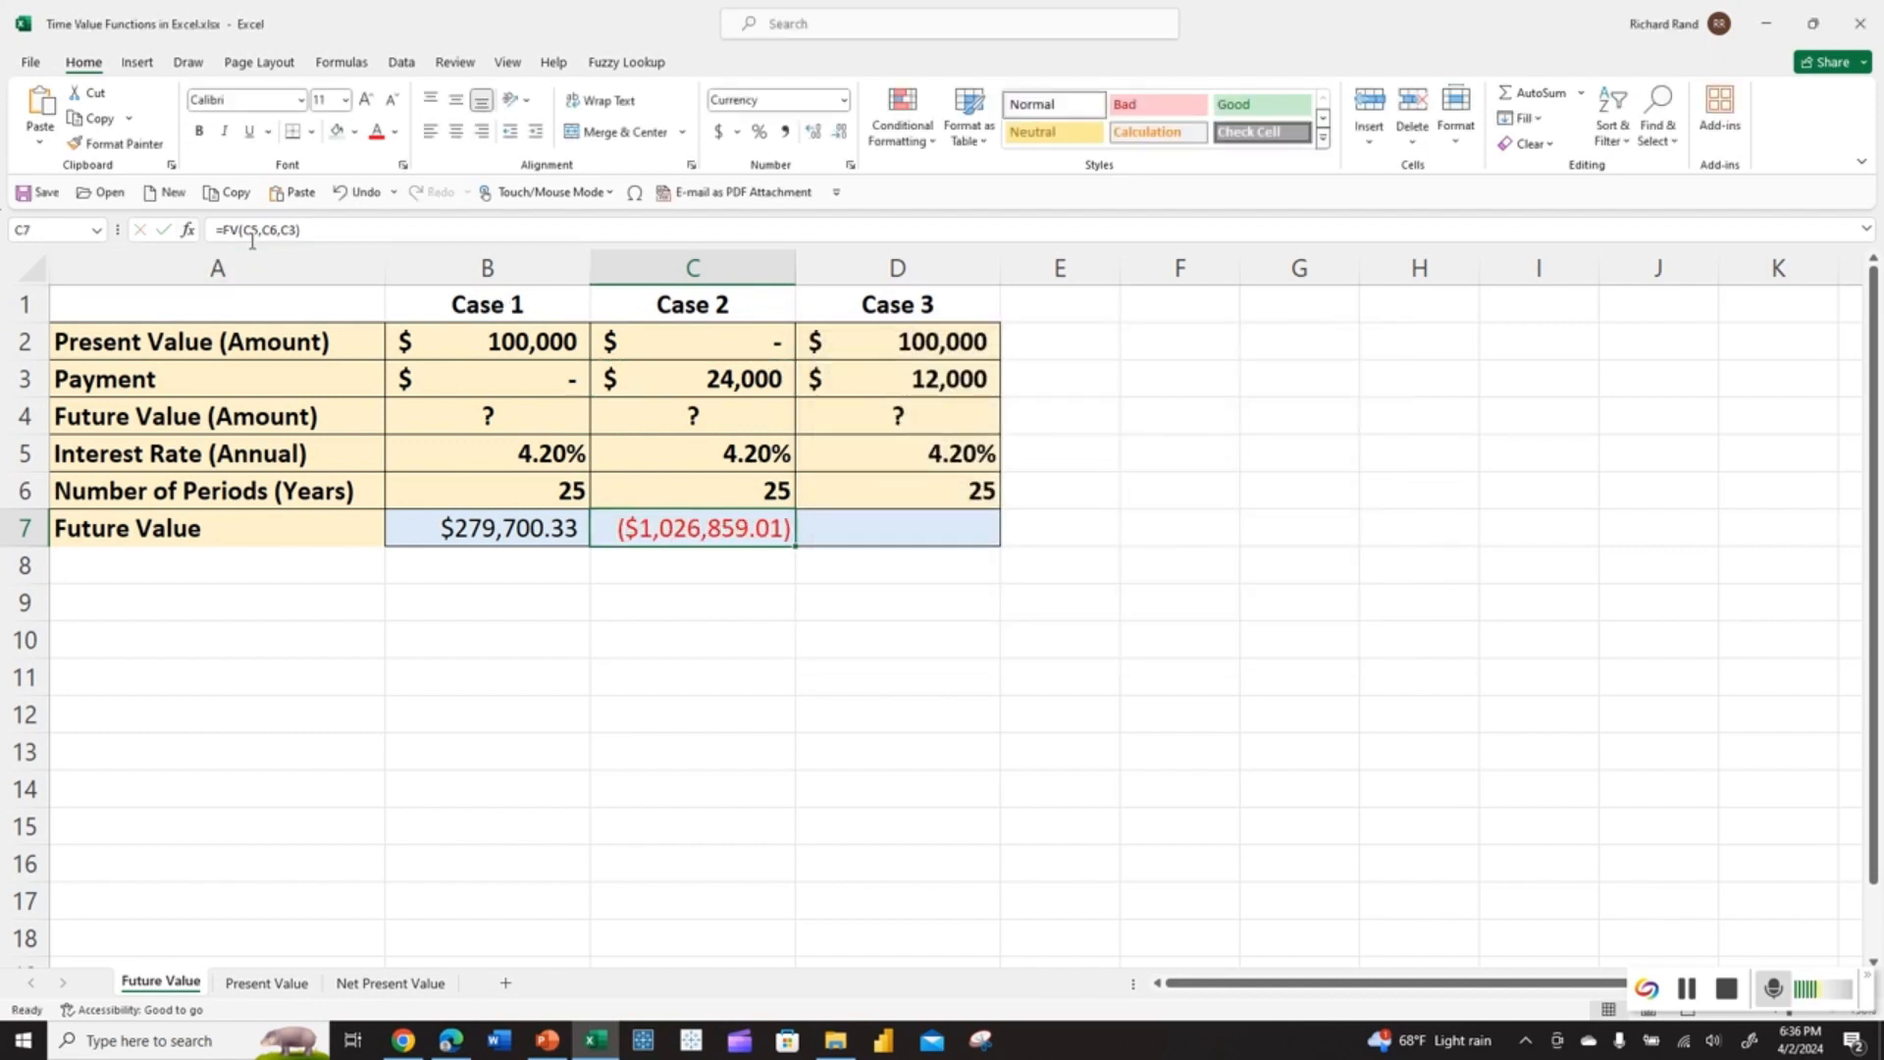
click(224, 229)
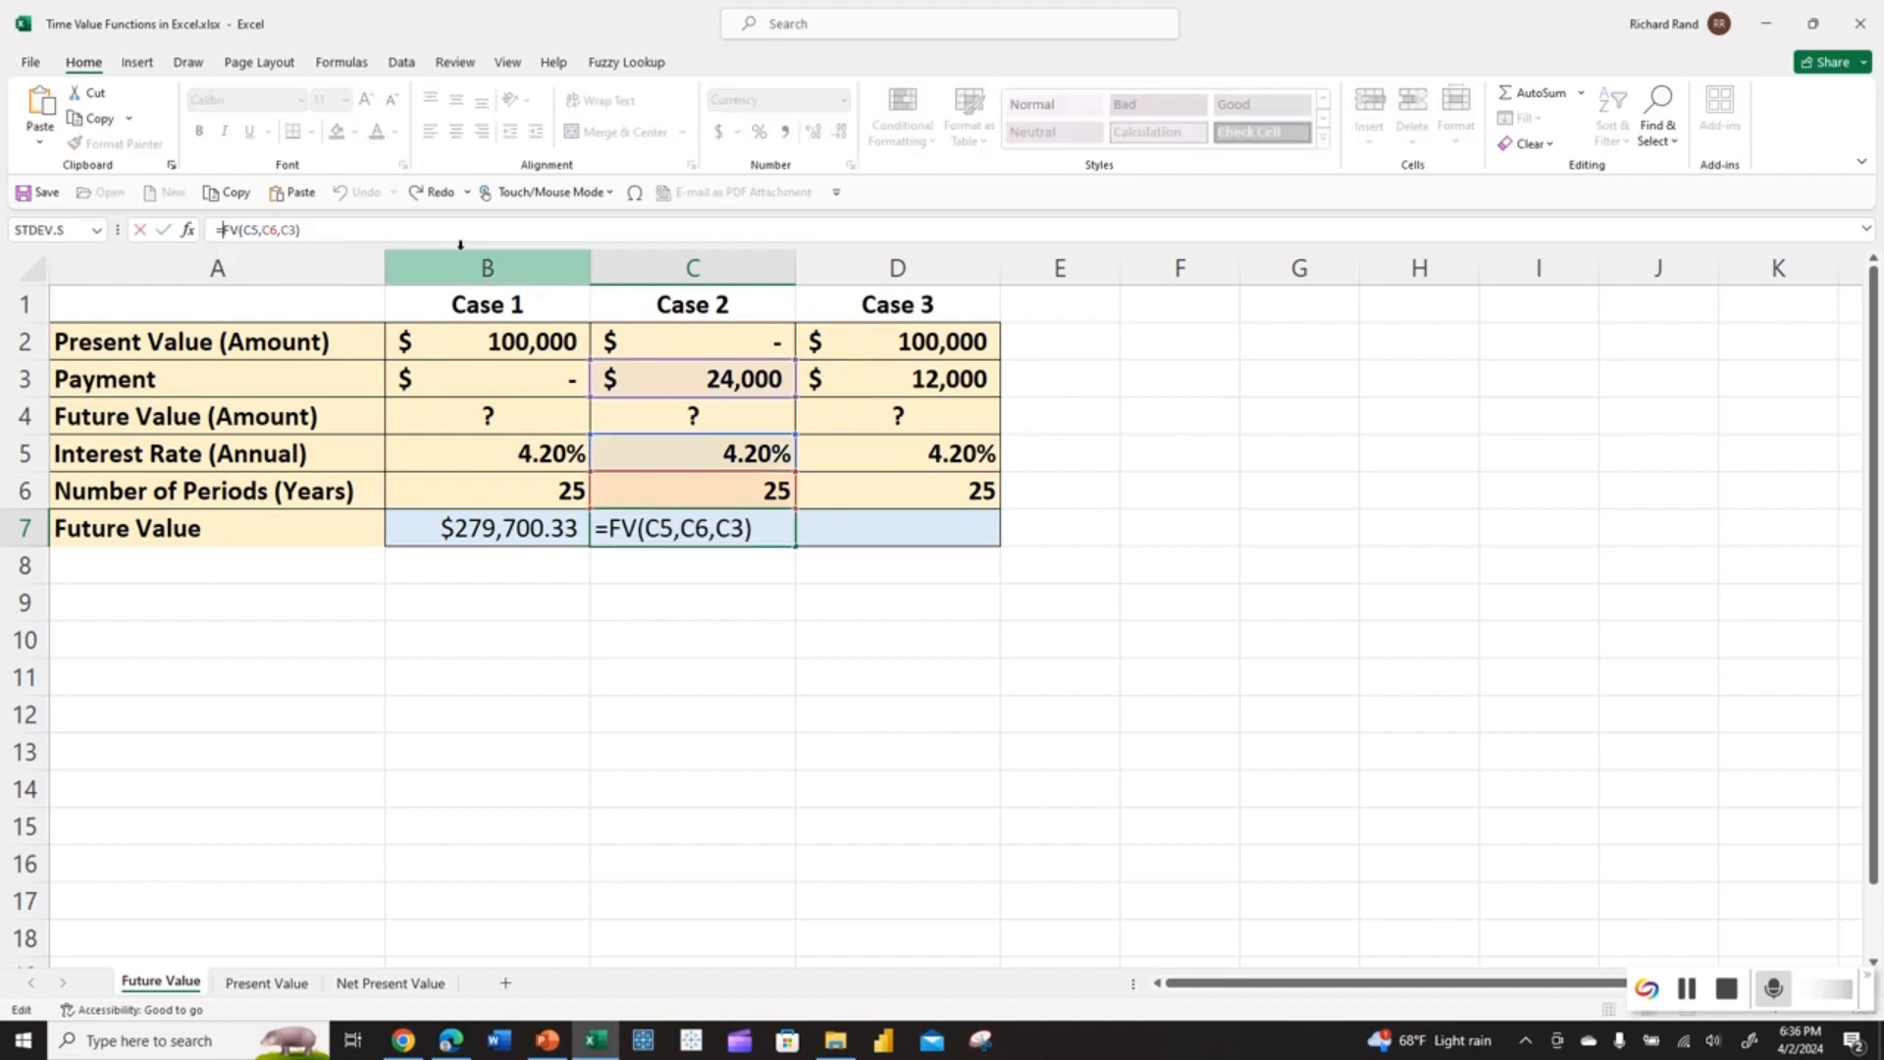
key(Return)
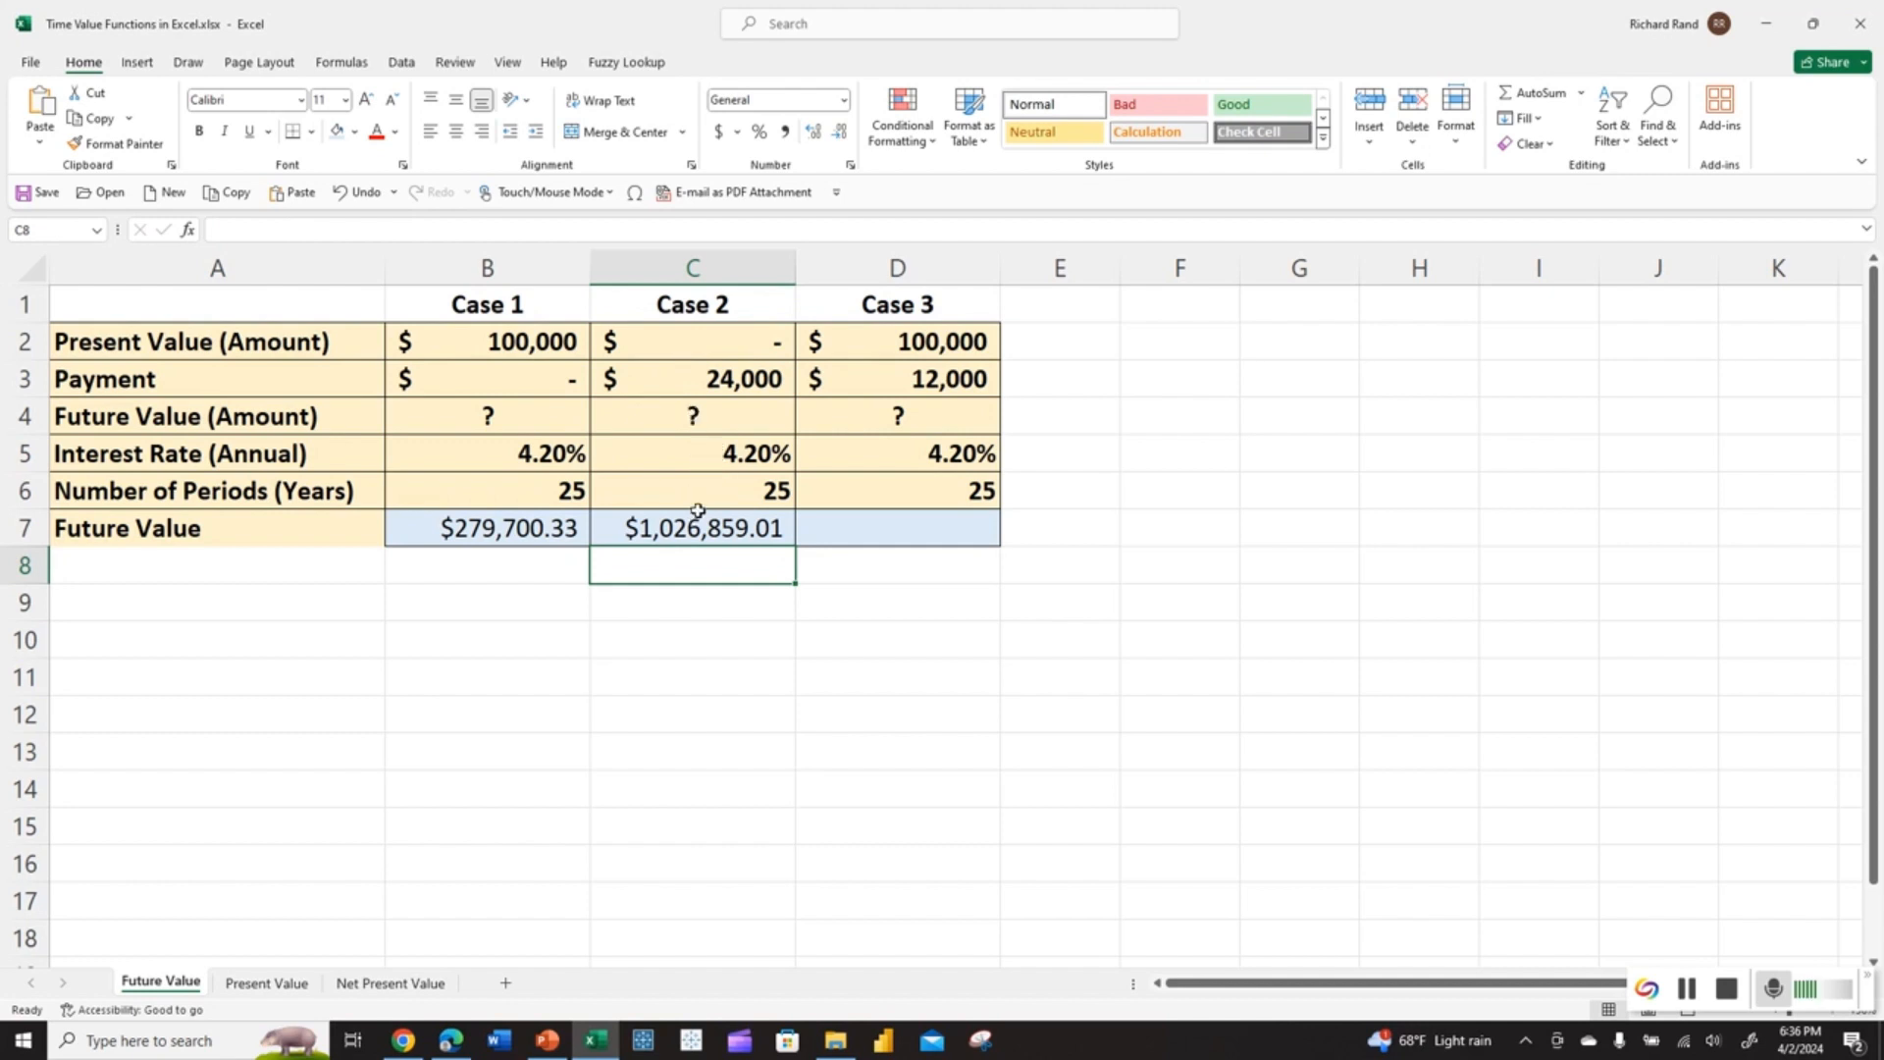
Set the Case 2 payment in cell C3 to 12,000.
click(714, 382)
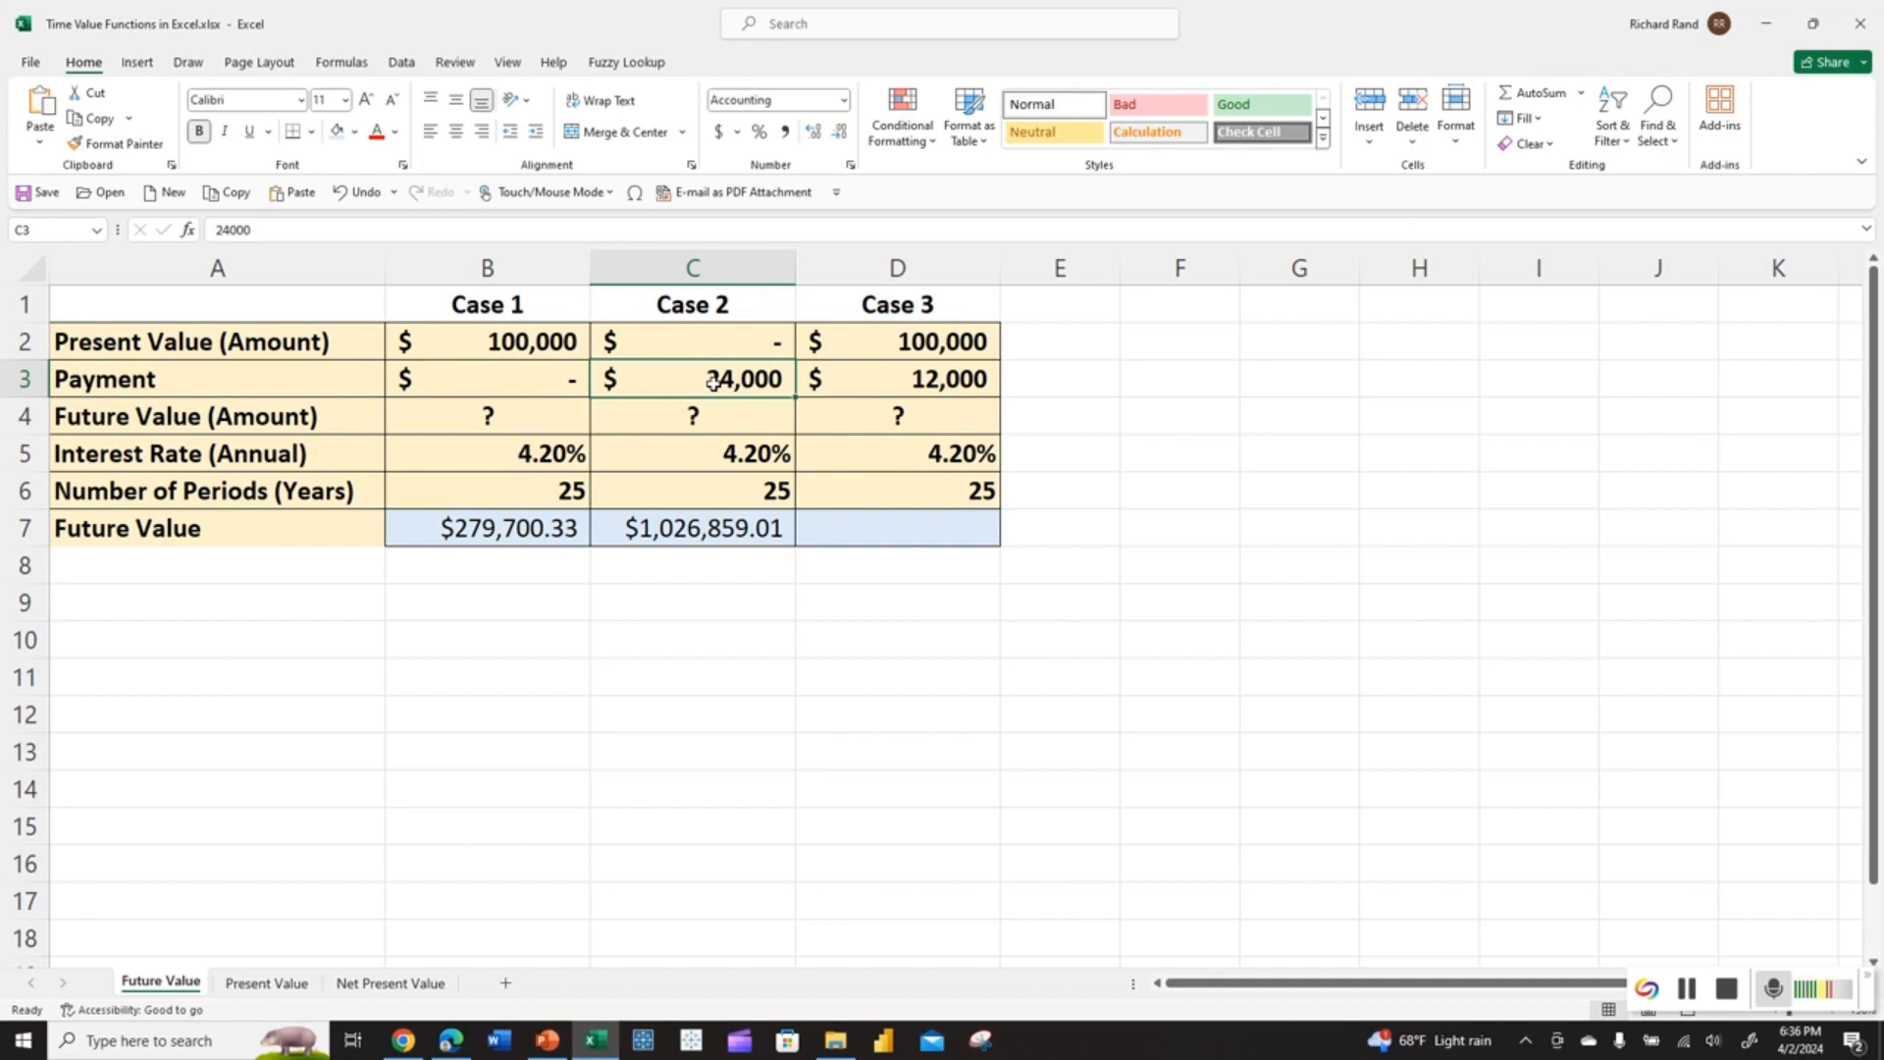
text(12)
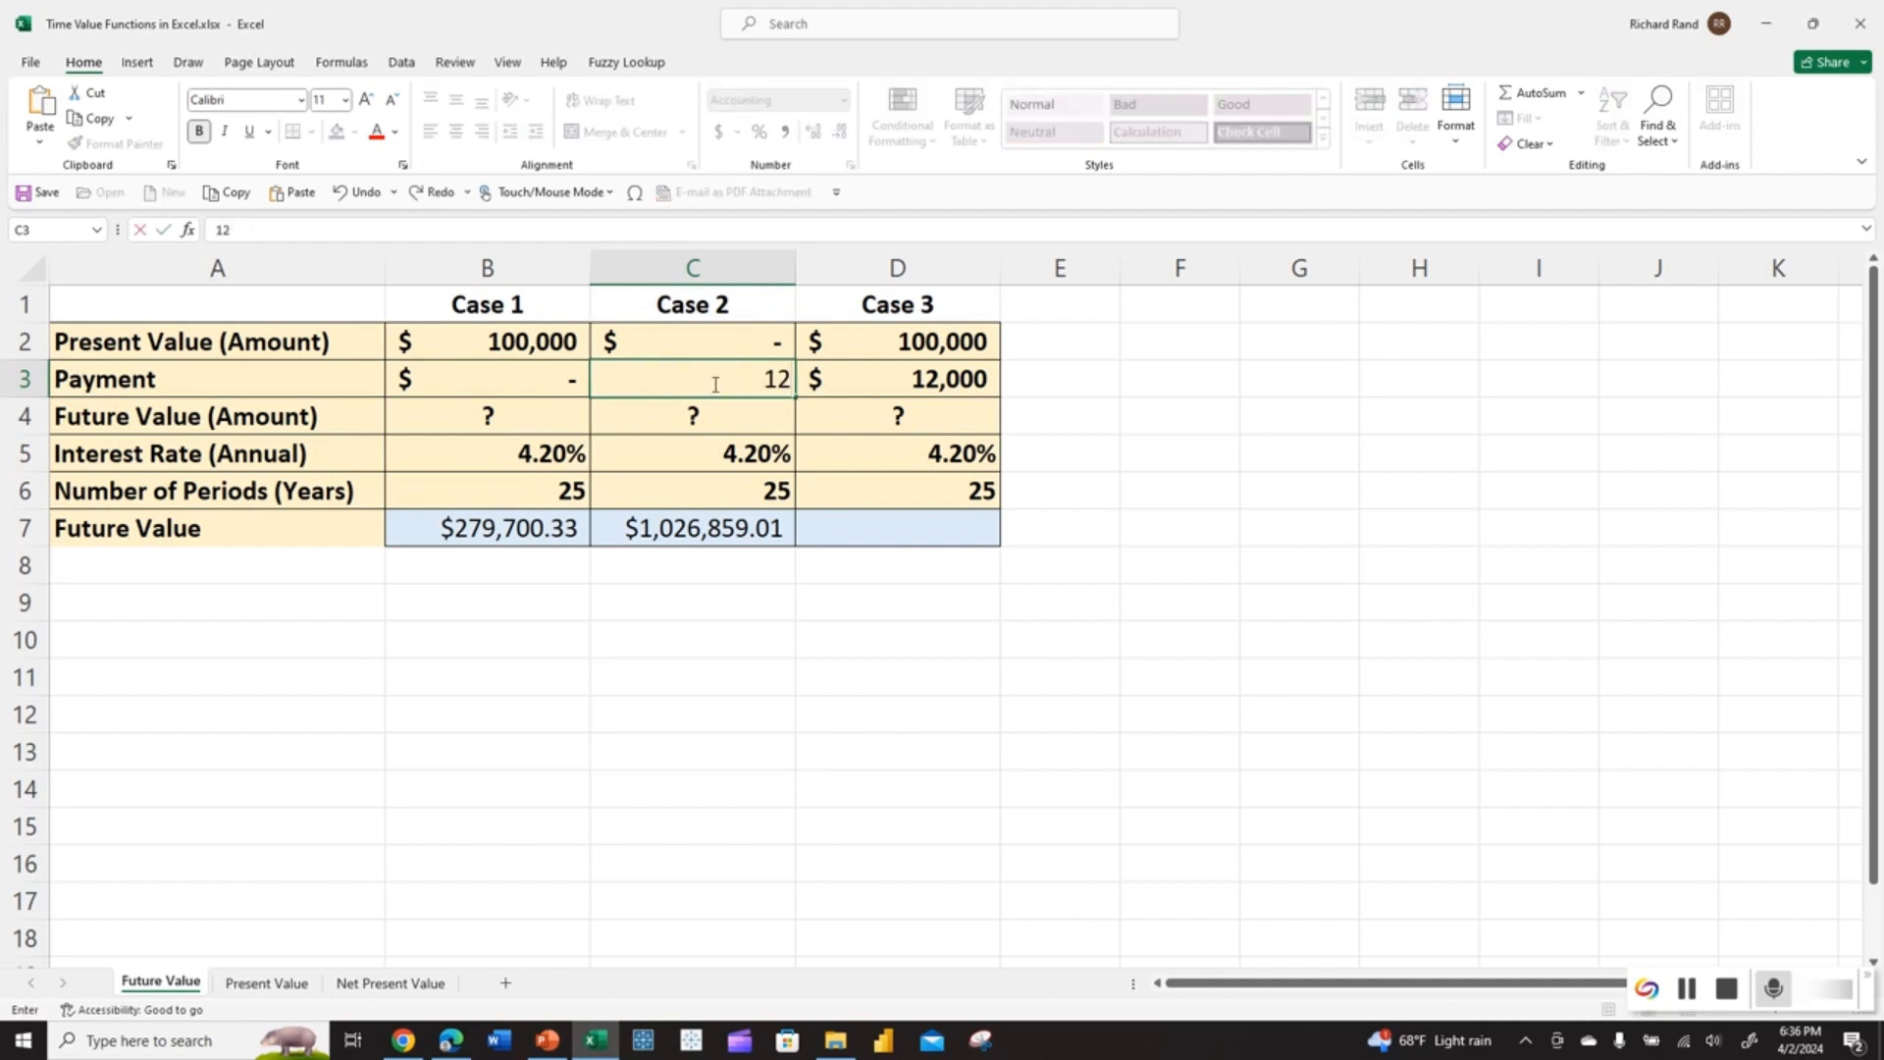
text(000)
key(Return)
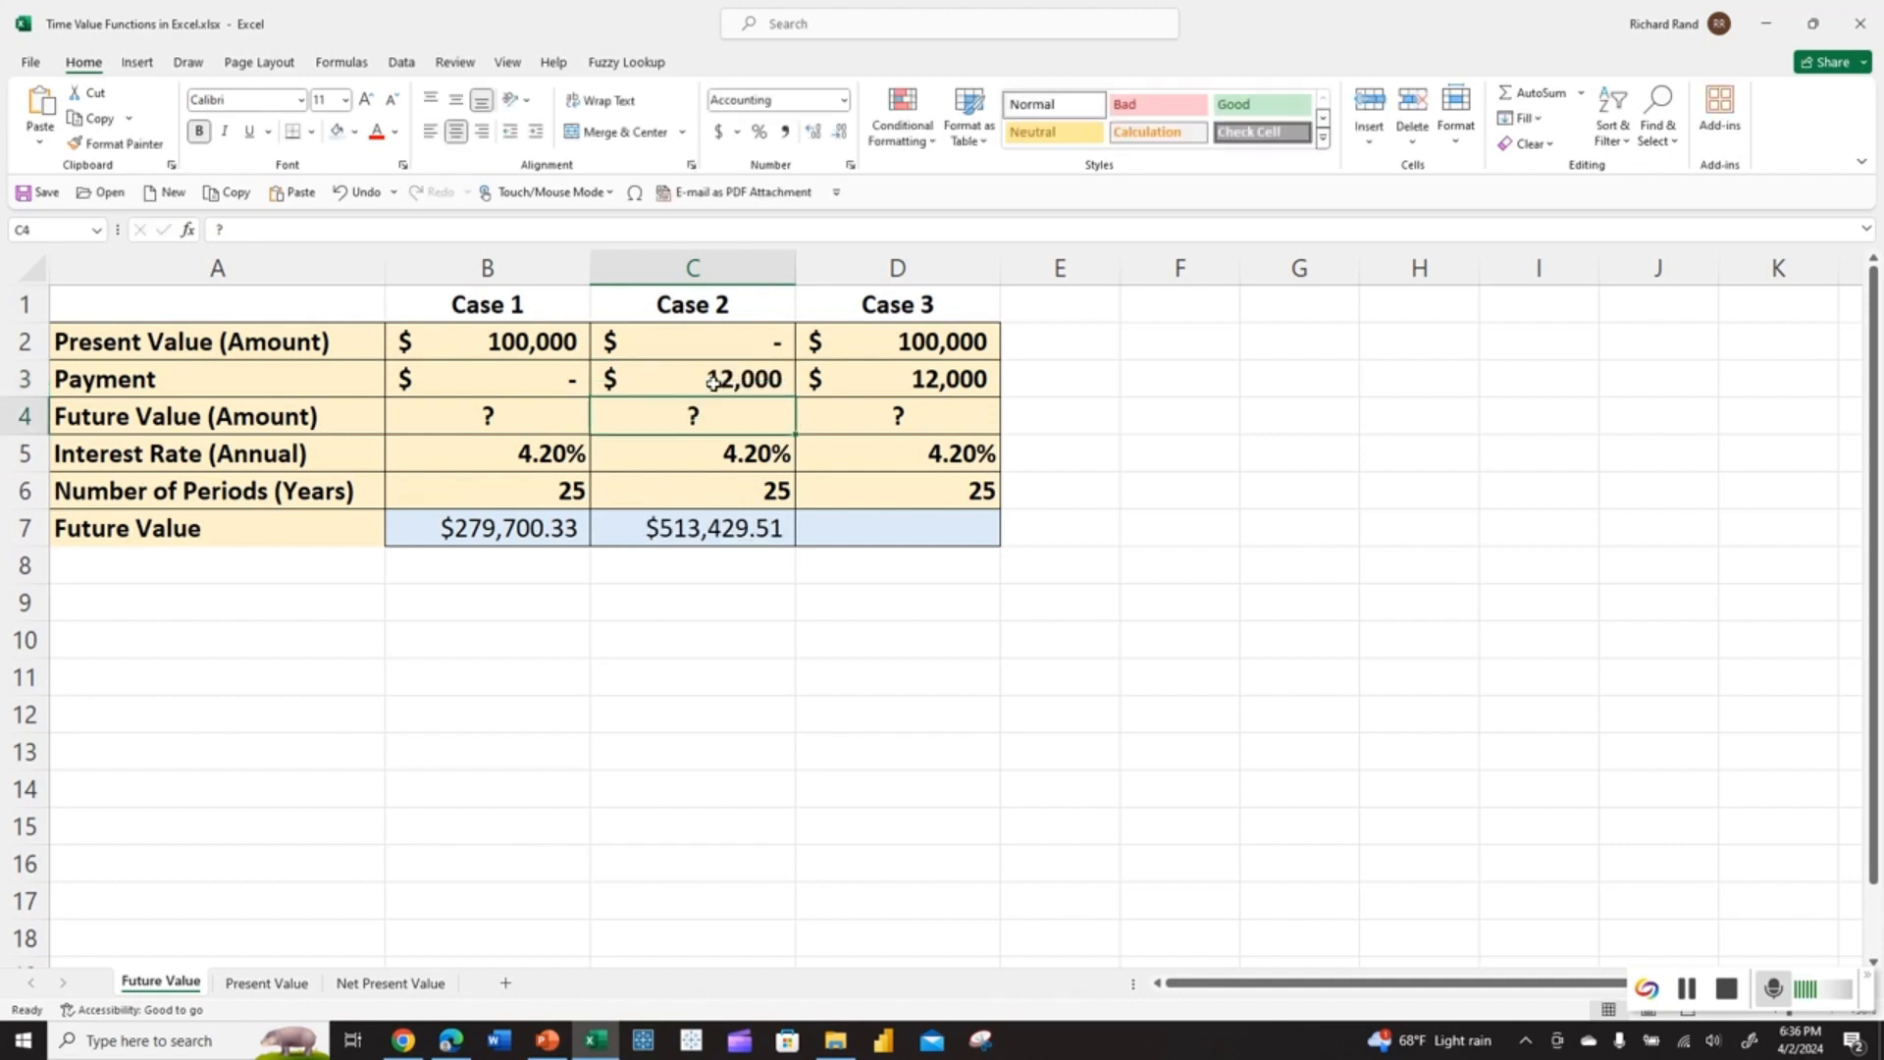
Set the Case 2 annual interest rate to 6% and the number of periods to 35 years.
click(708, 447)
text(6)
key(Return)
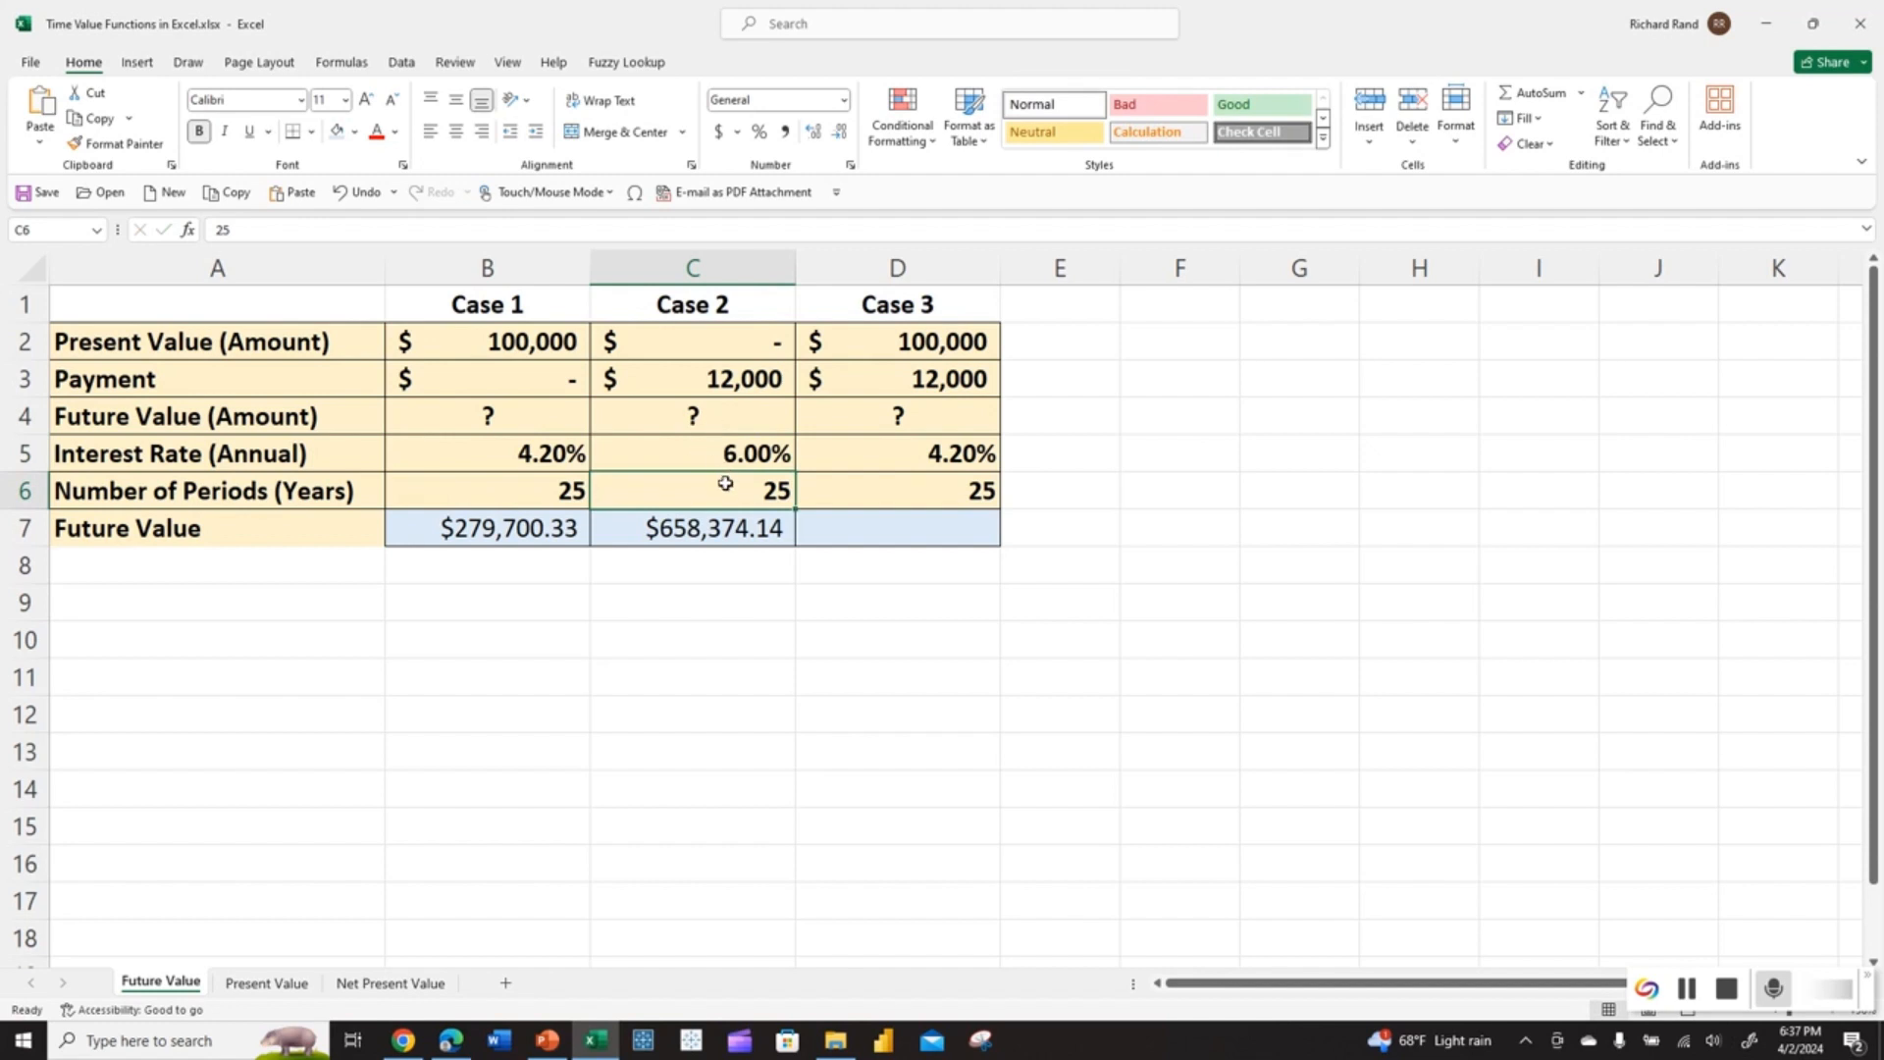
text(35)
key(Return)
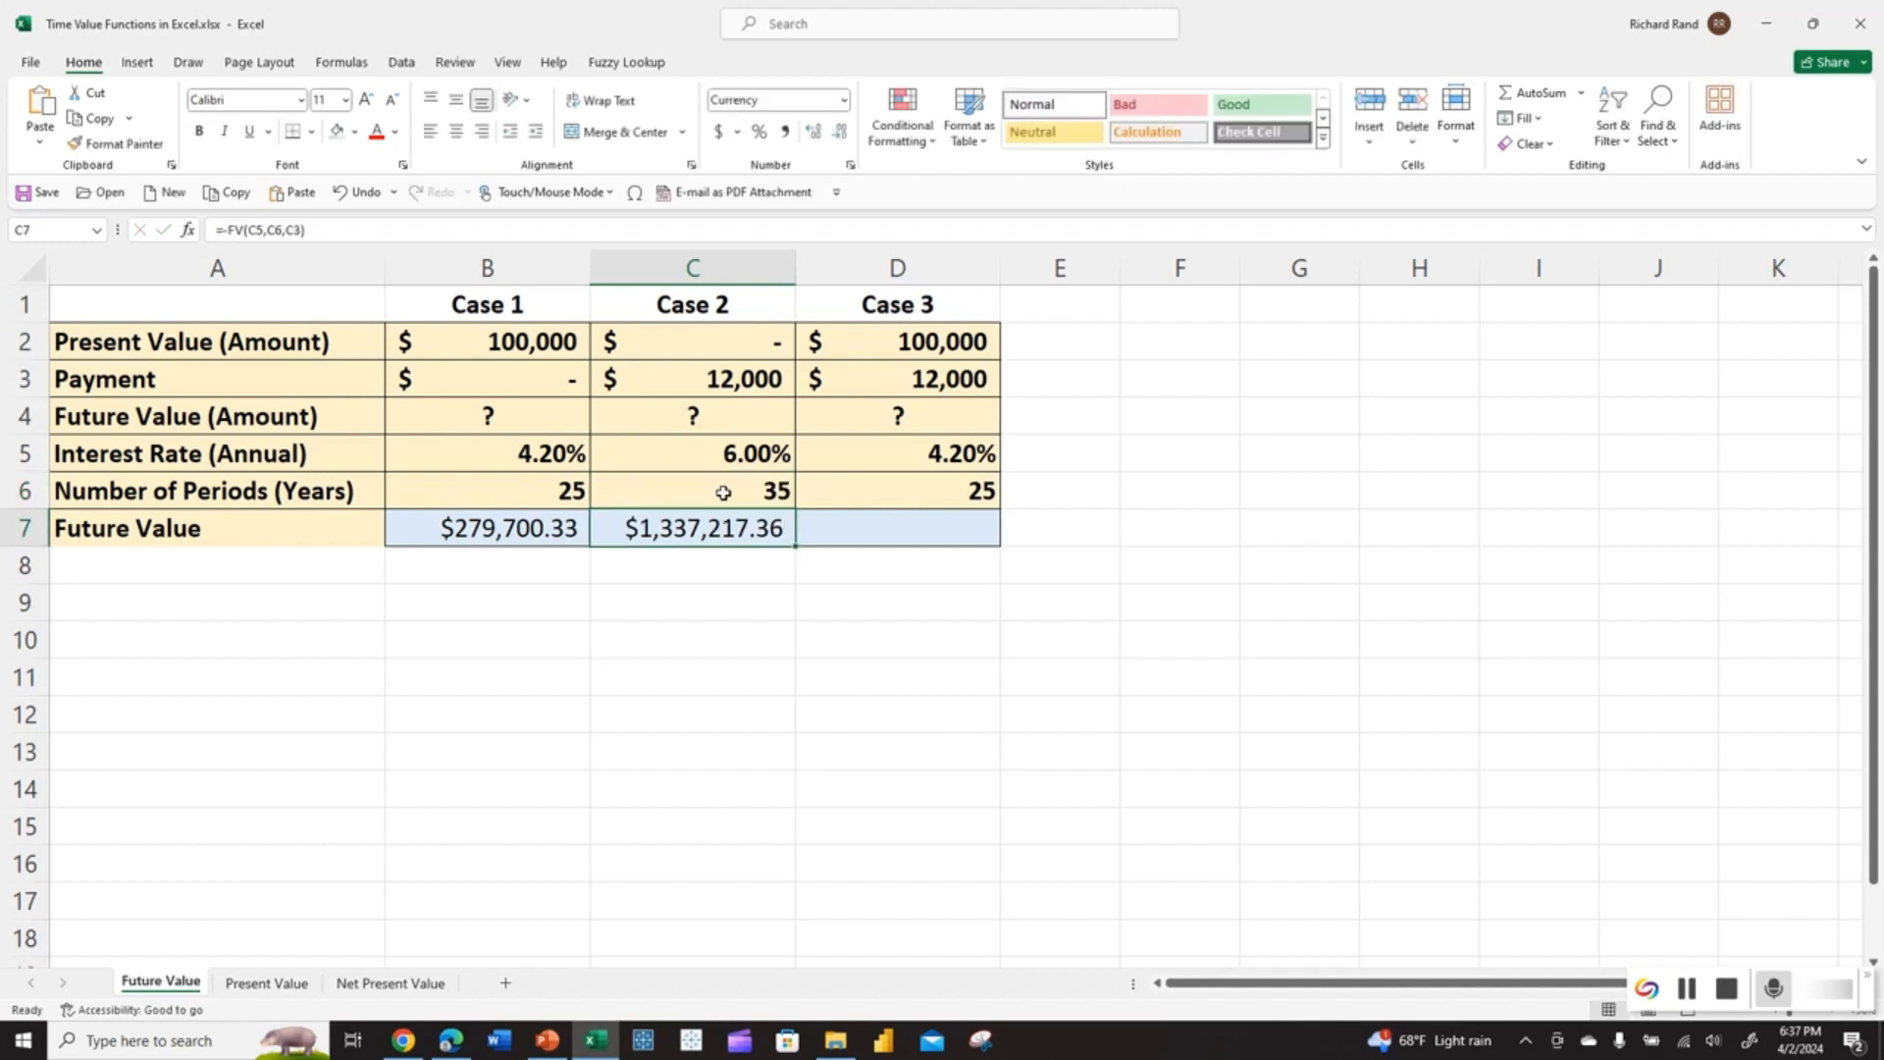
Set the Case 2 interest rate in C5 to 4% and the number of periods in C6 to 4.5.
click(731, 459)
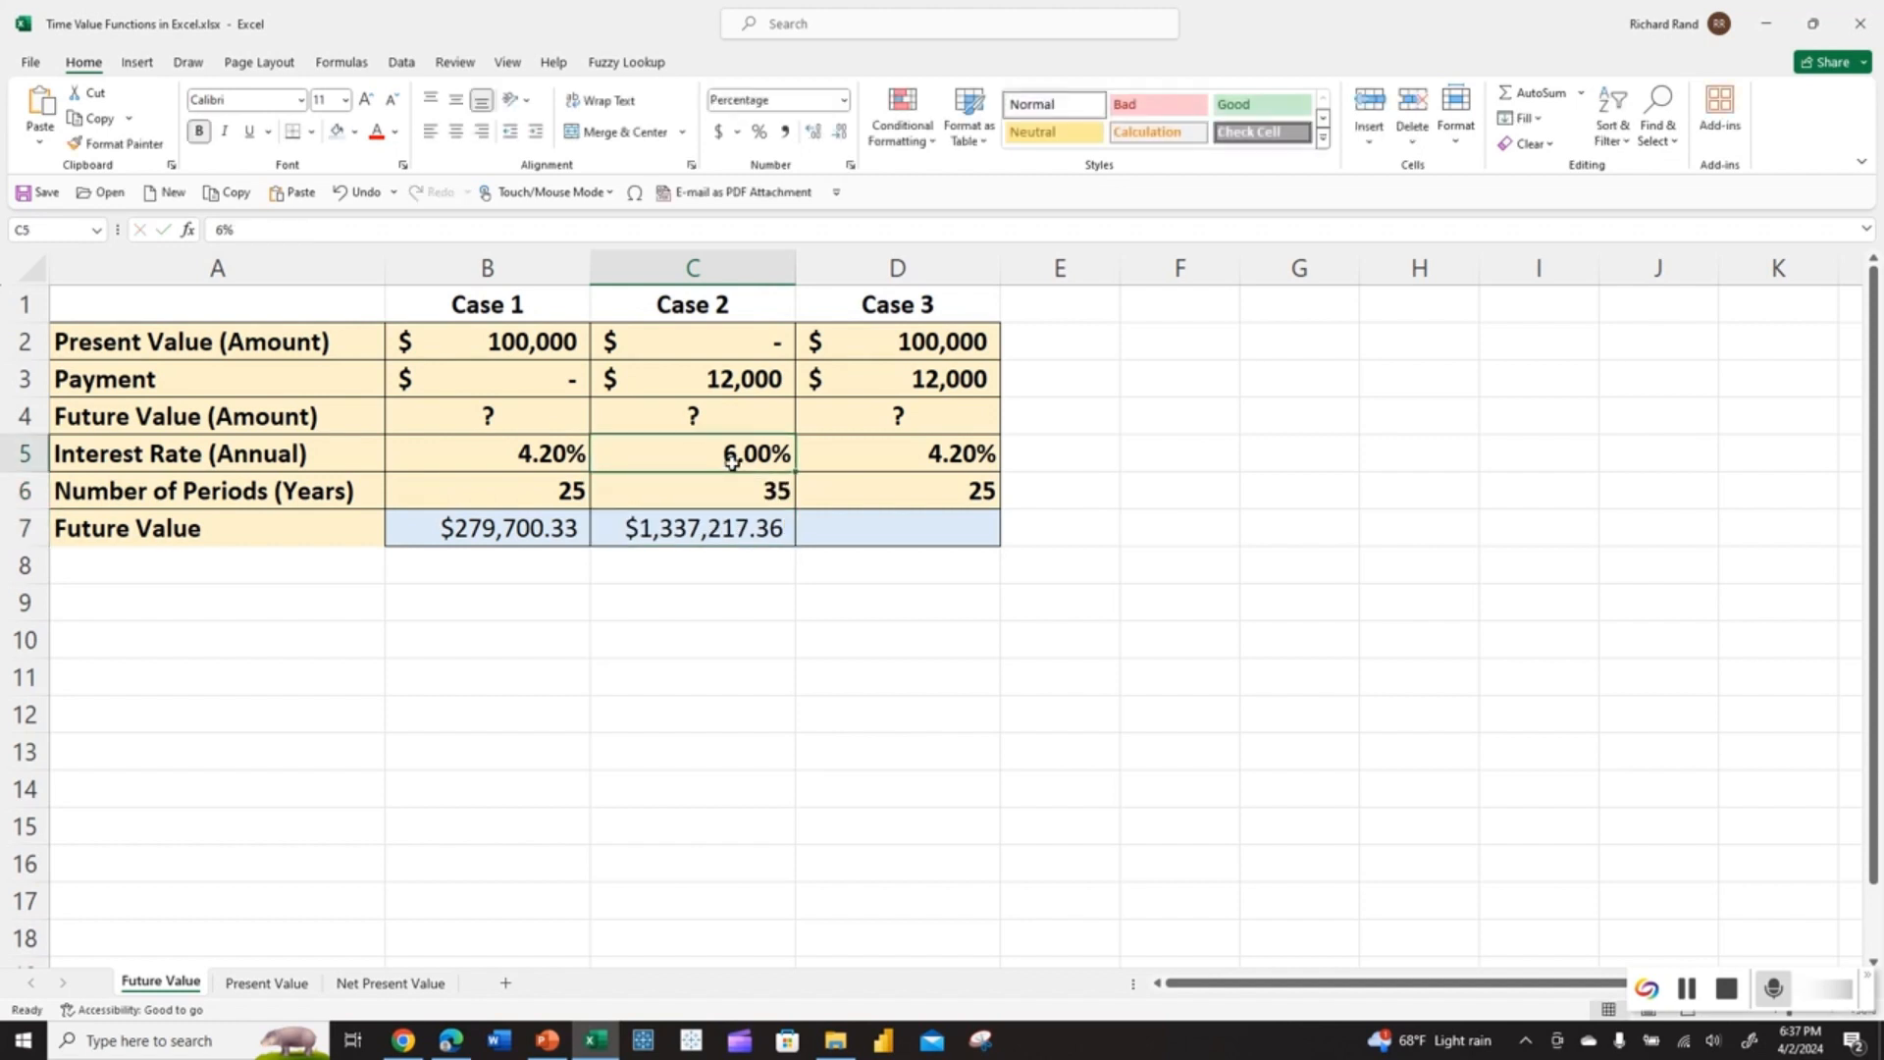
text(4)
key(Return)
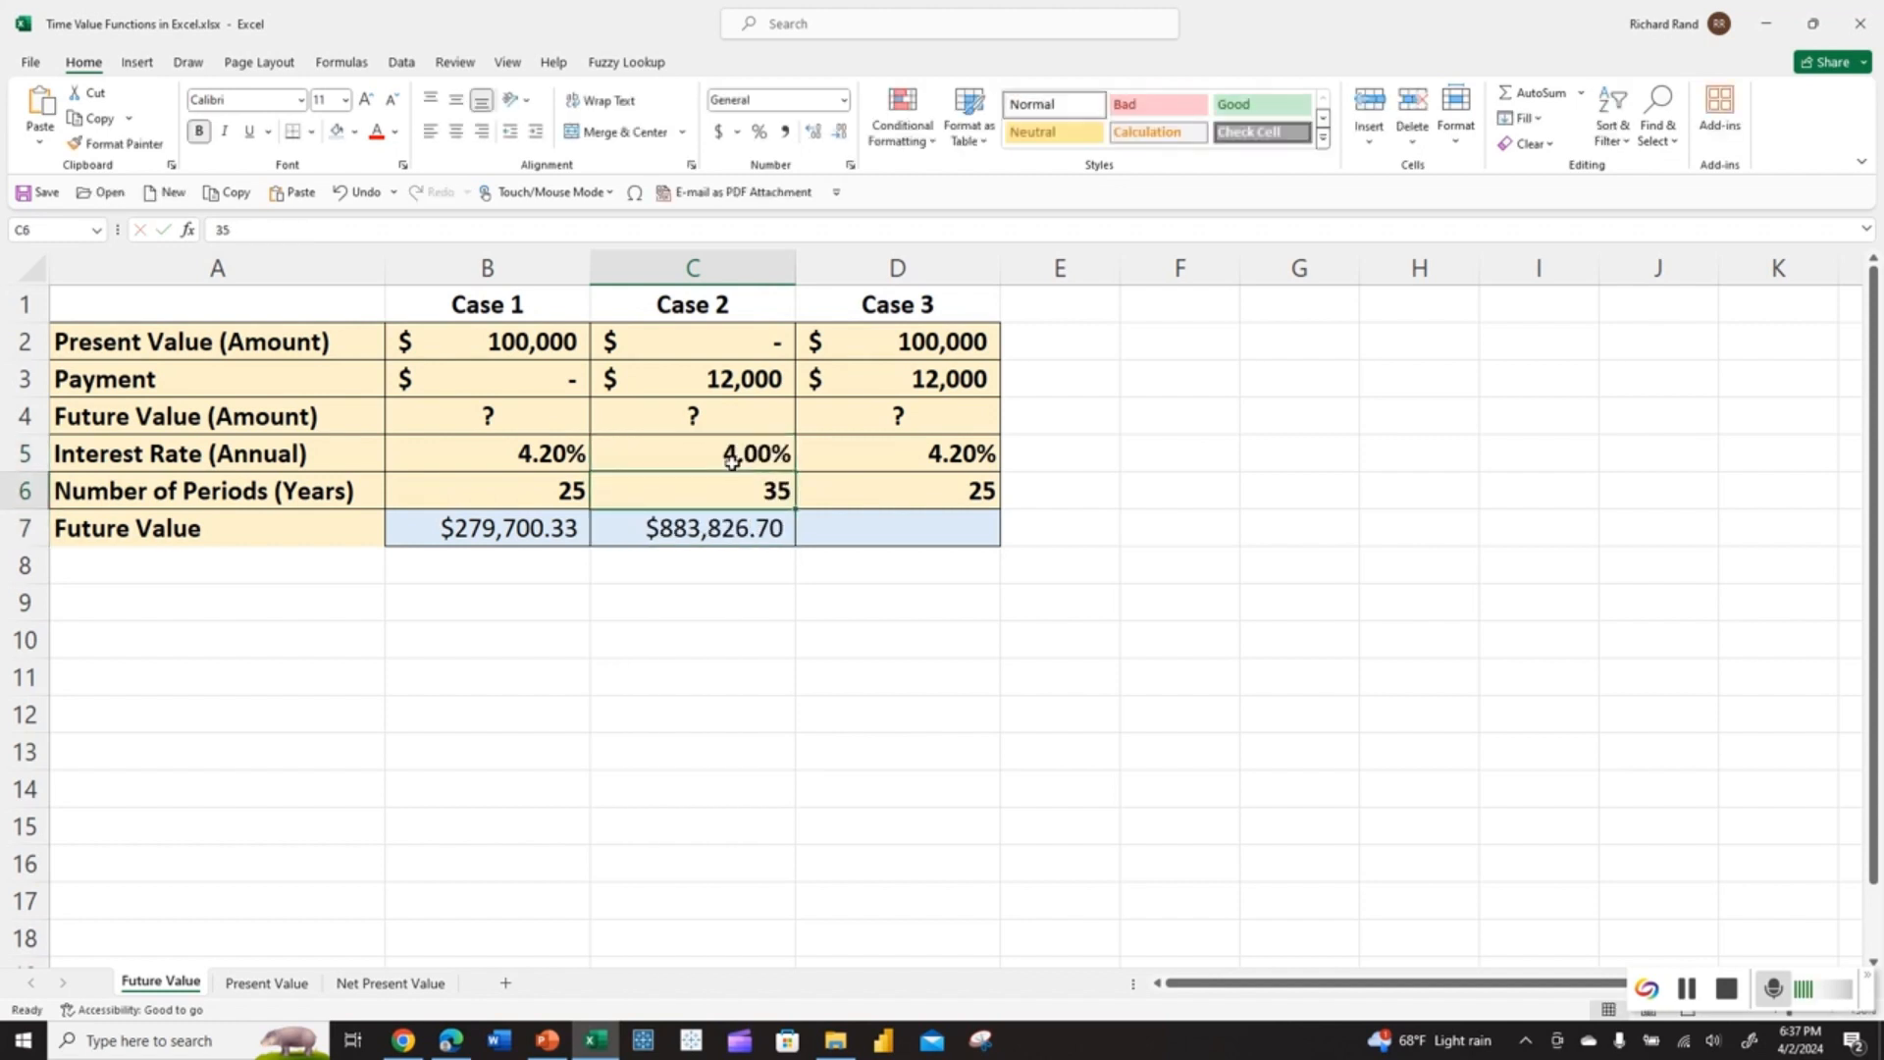
text(4.5)
key(Return)
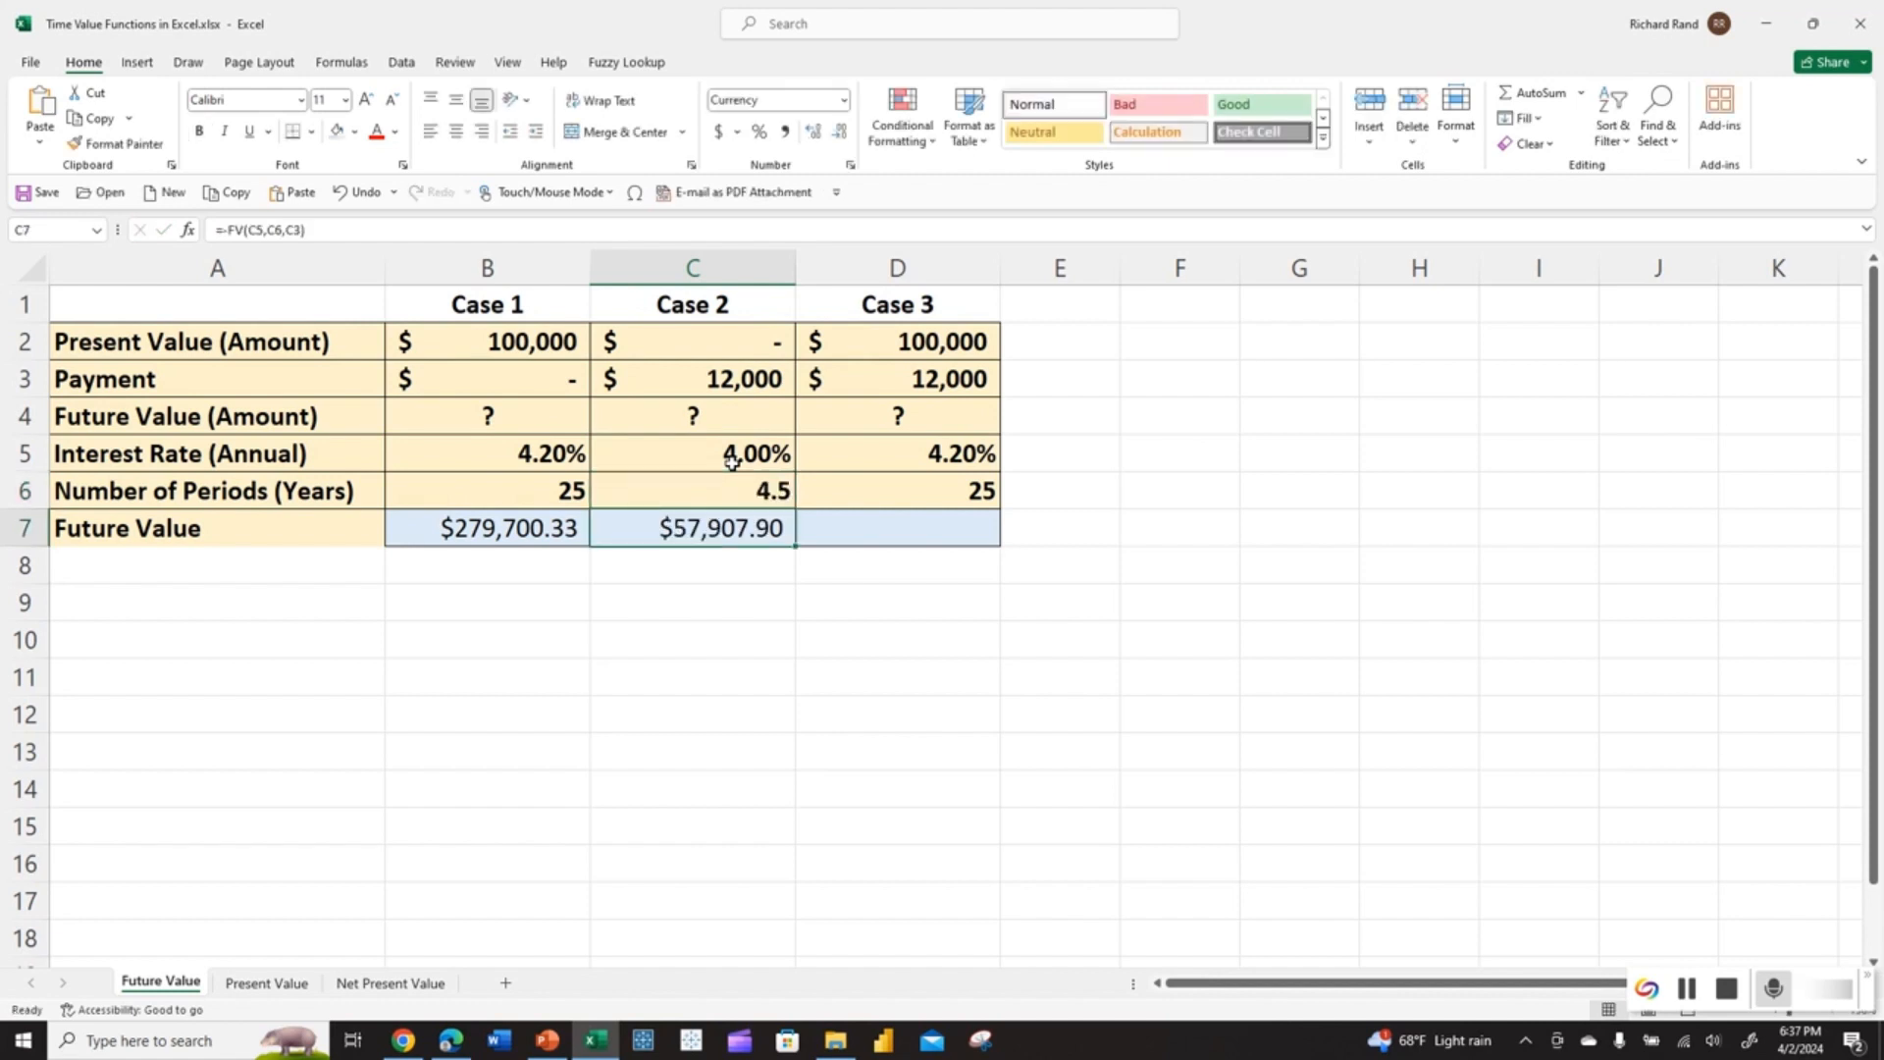
click(723, 450)
key(Return)
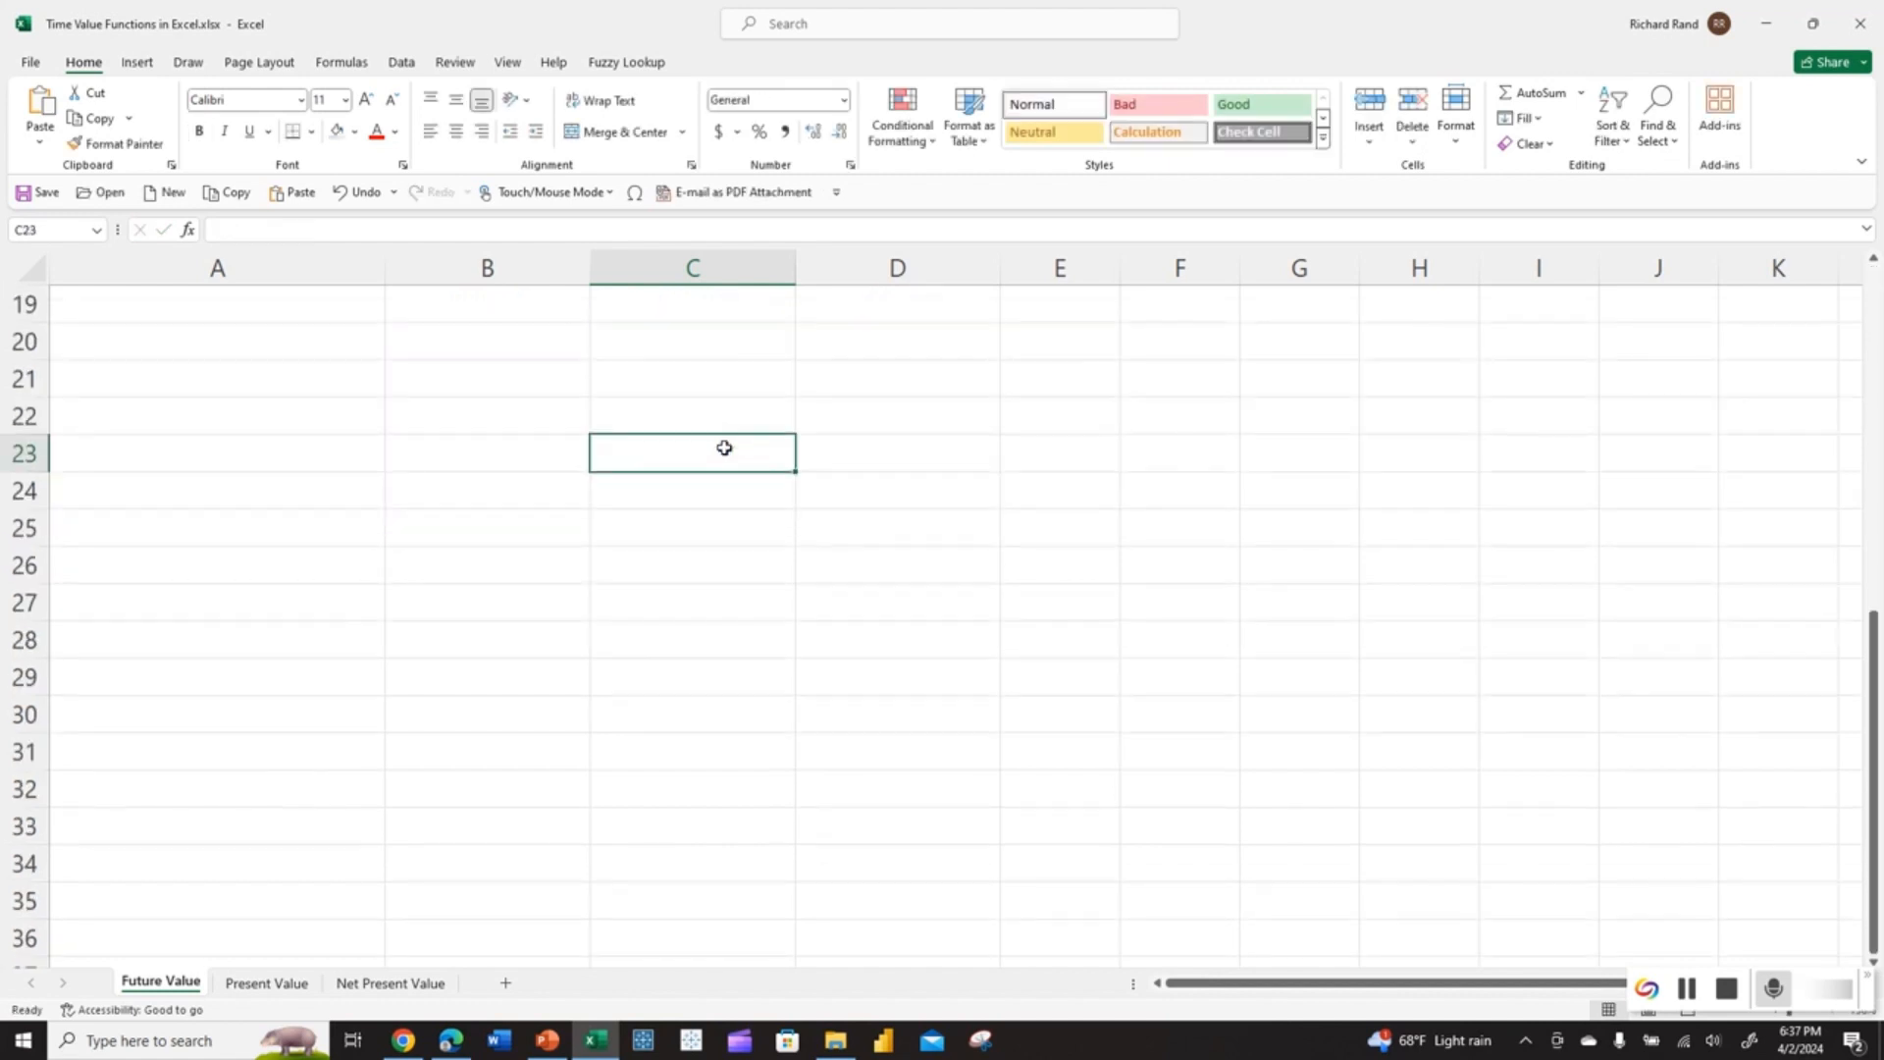
scroll(724, 447, up, 6)
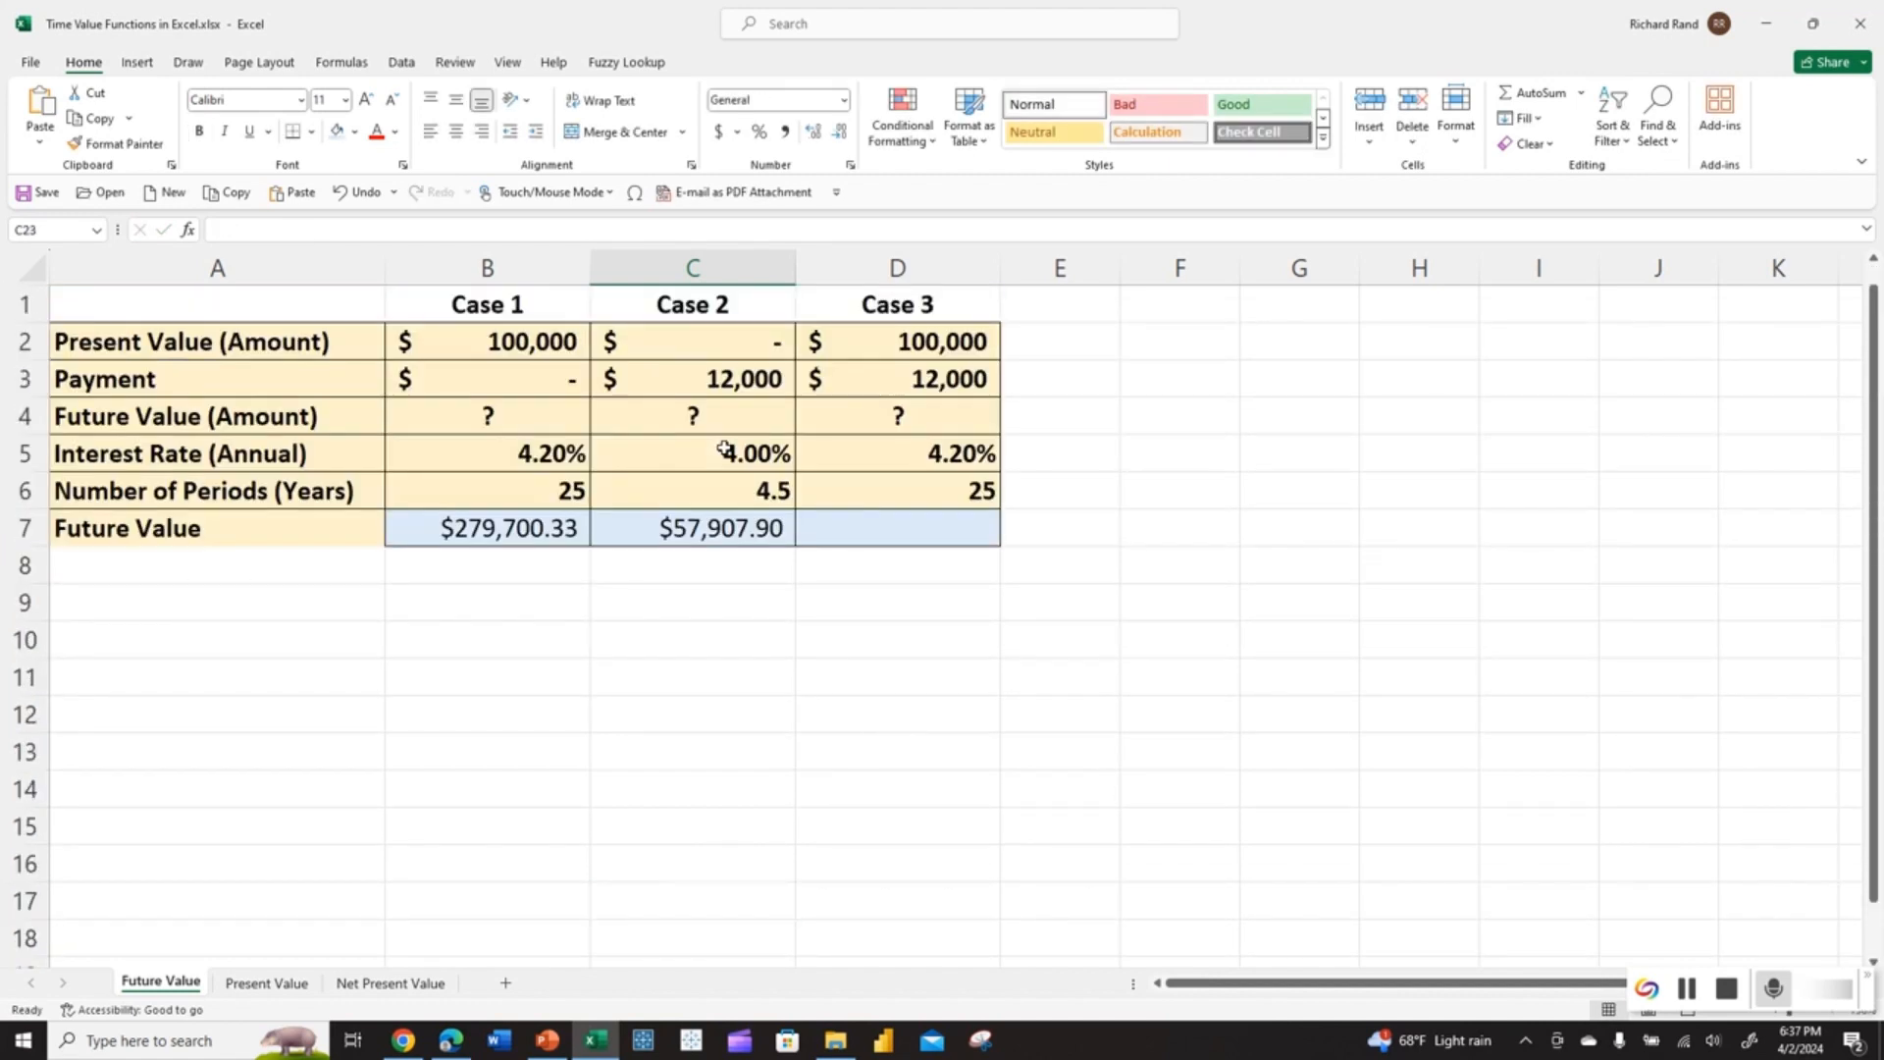
Set the Case 2 interest rate in C5 to 4.5% and the number of periods in C6 to 35.
click(724, 451)
text(4.5)
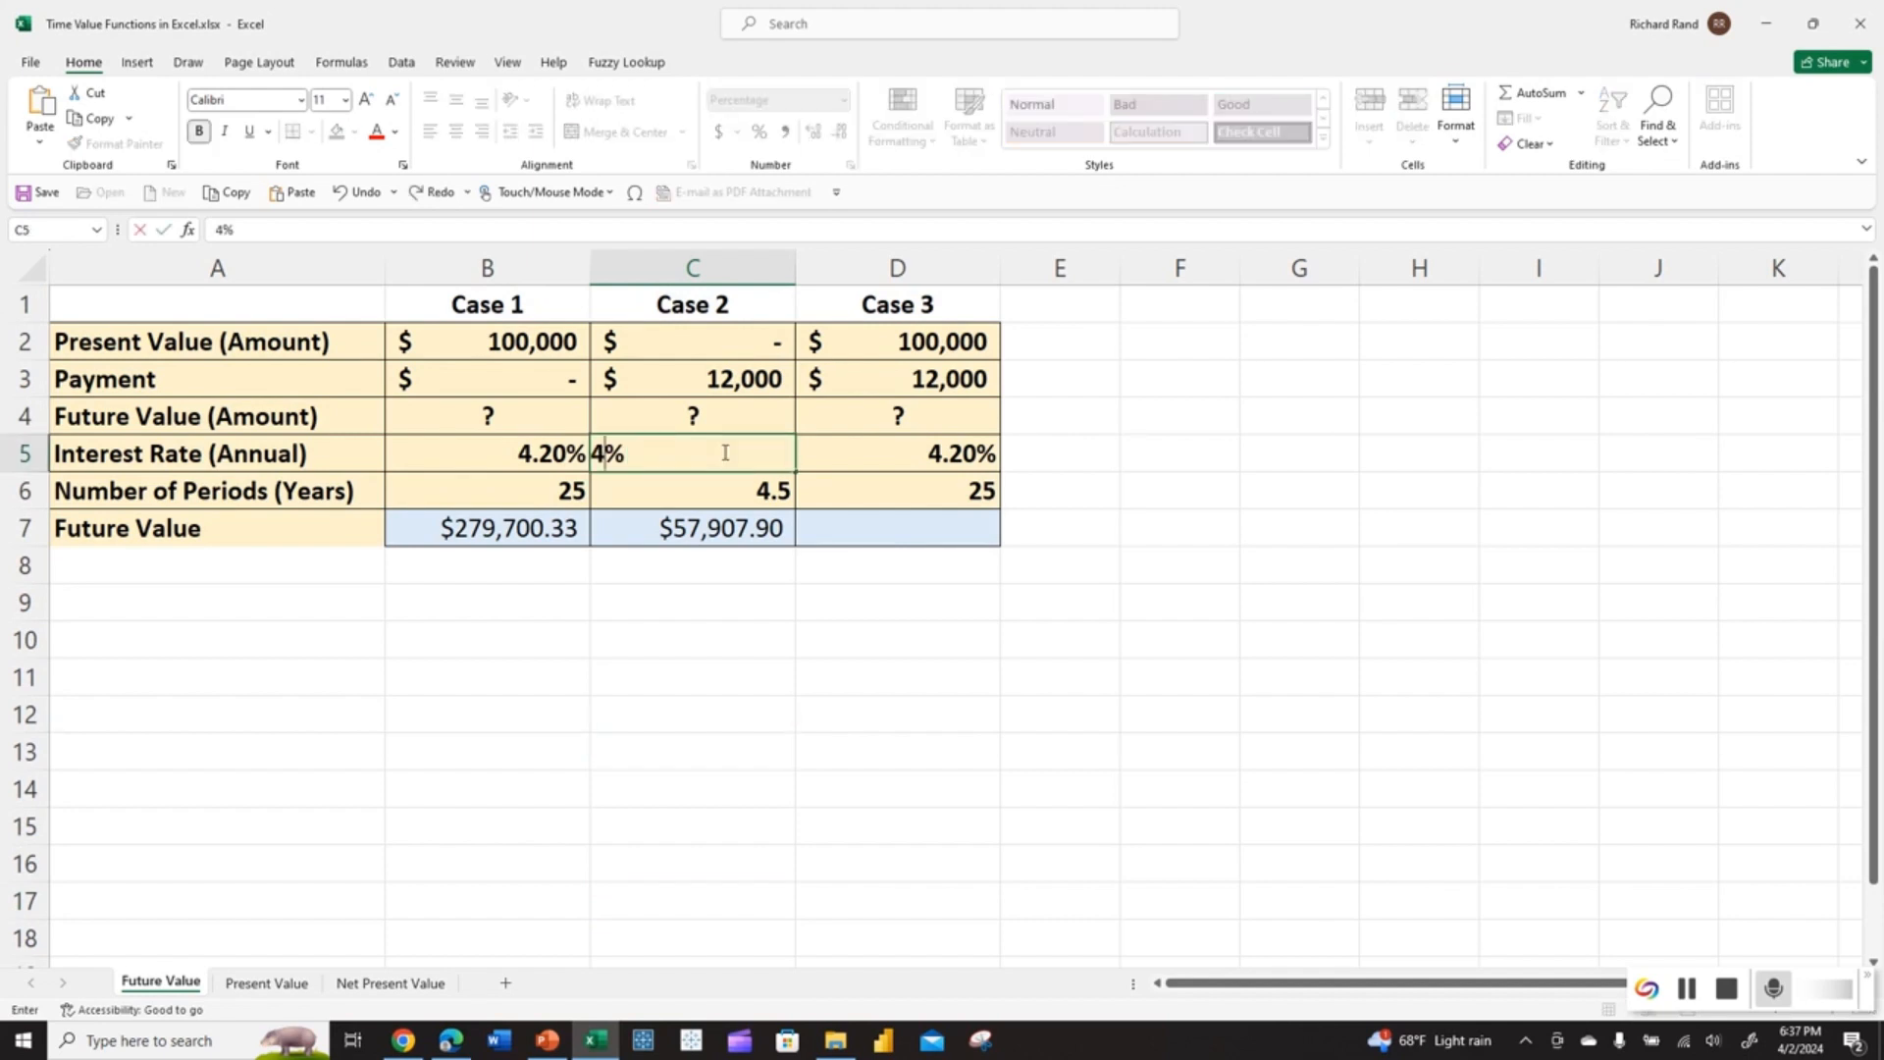
key(Return)
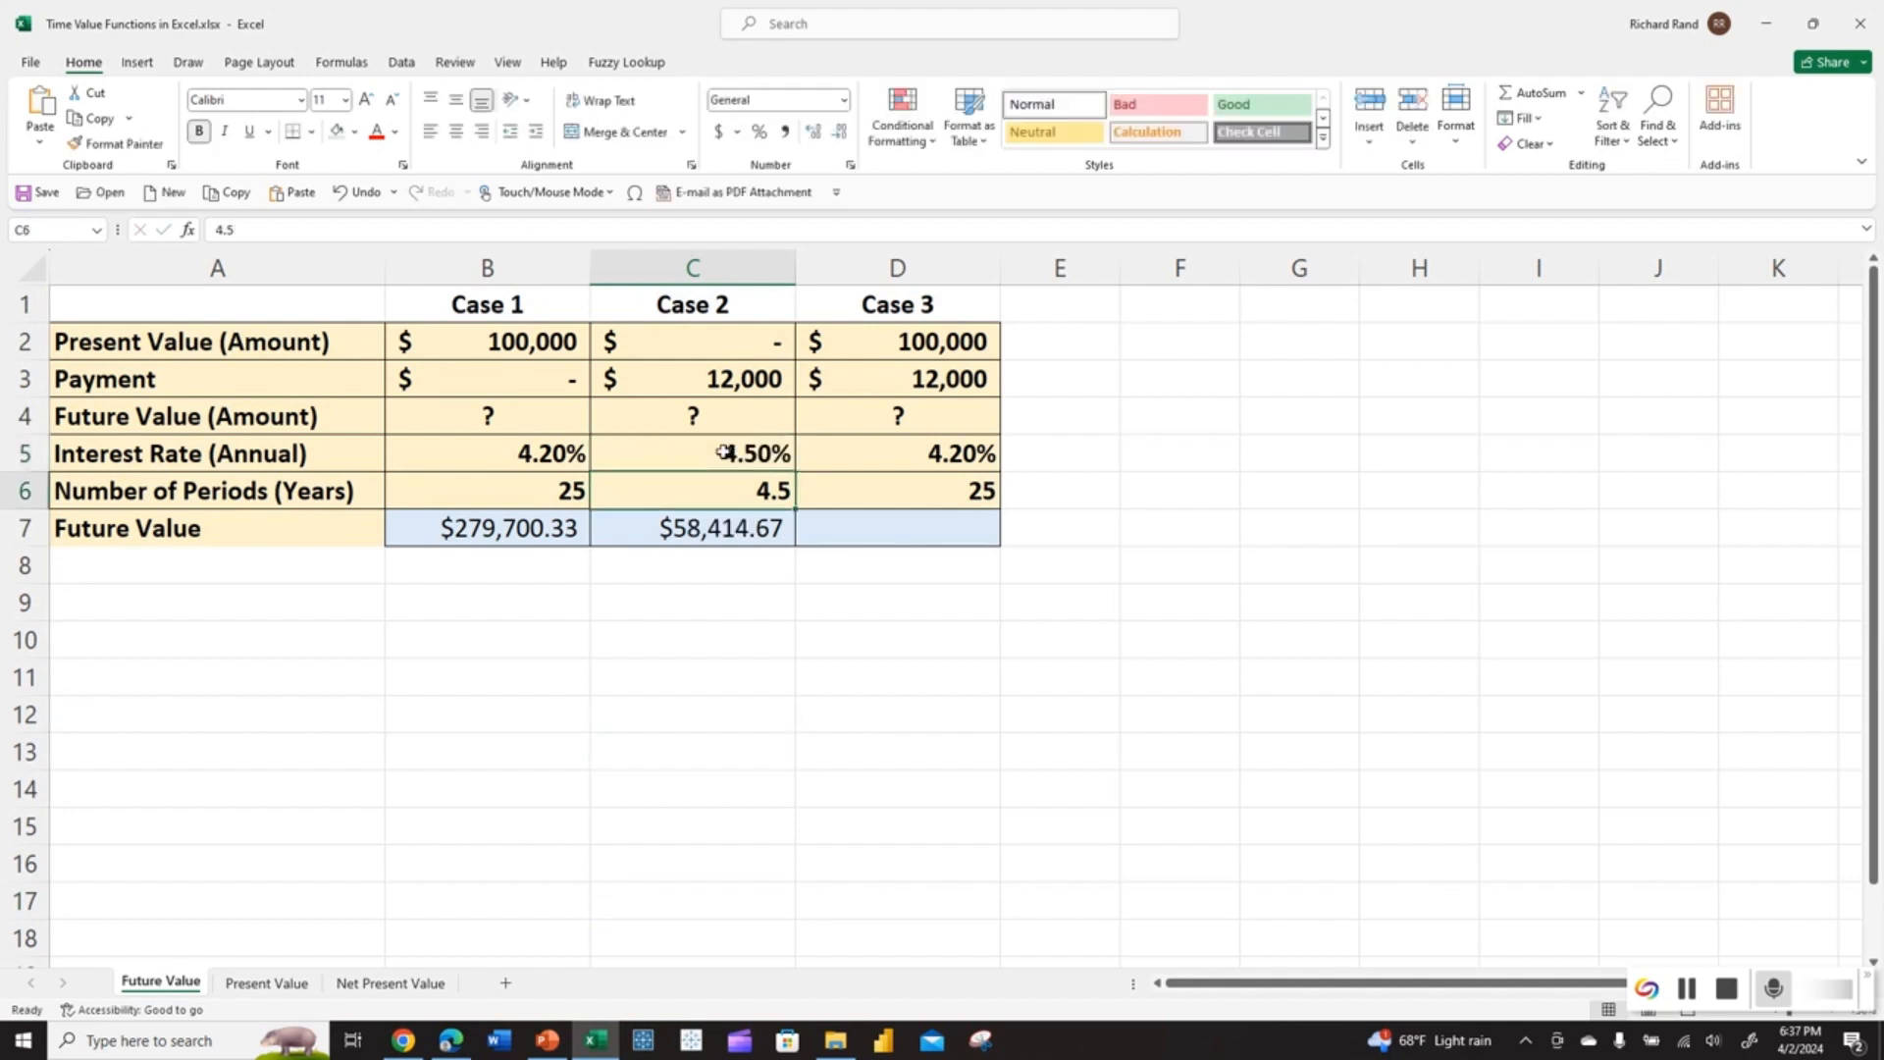
text(35)
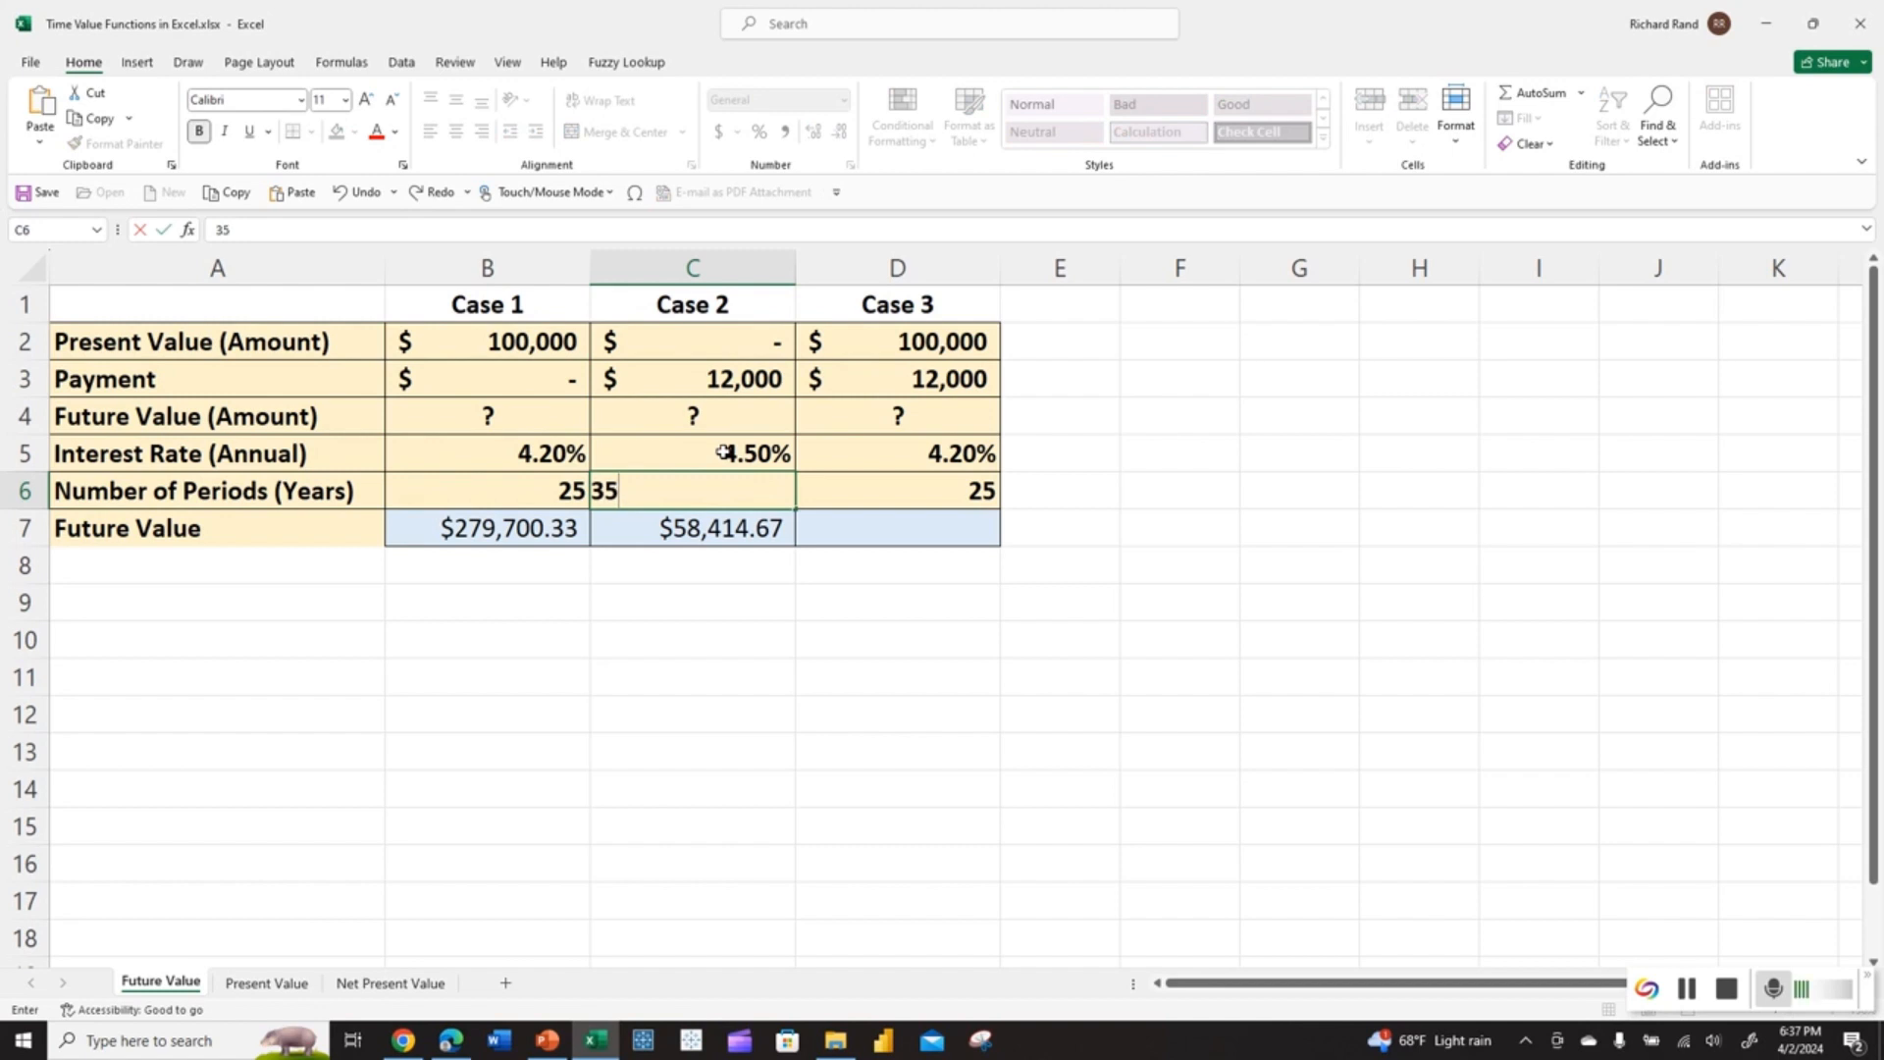
key(Return)
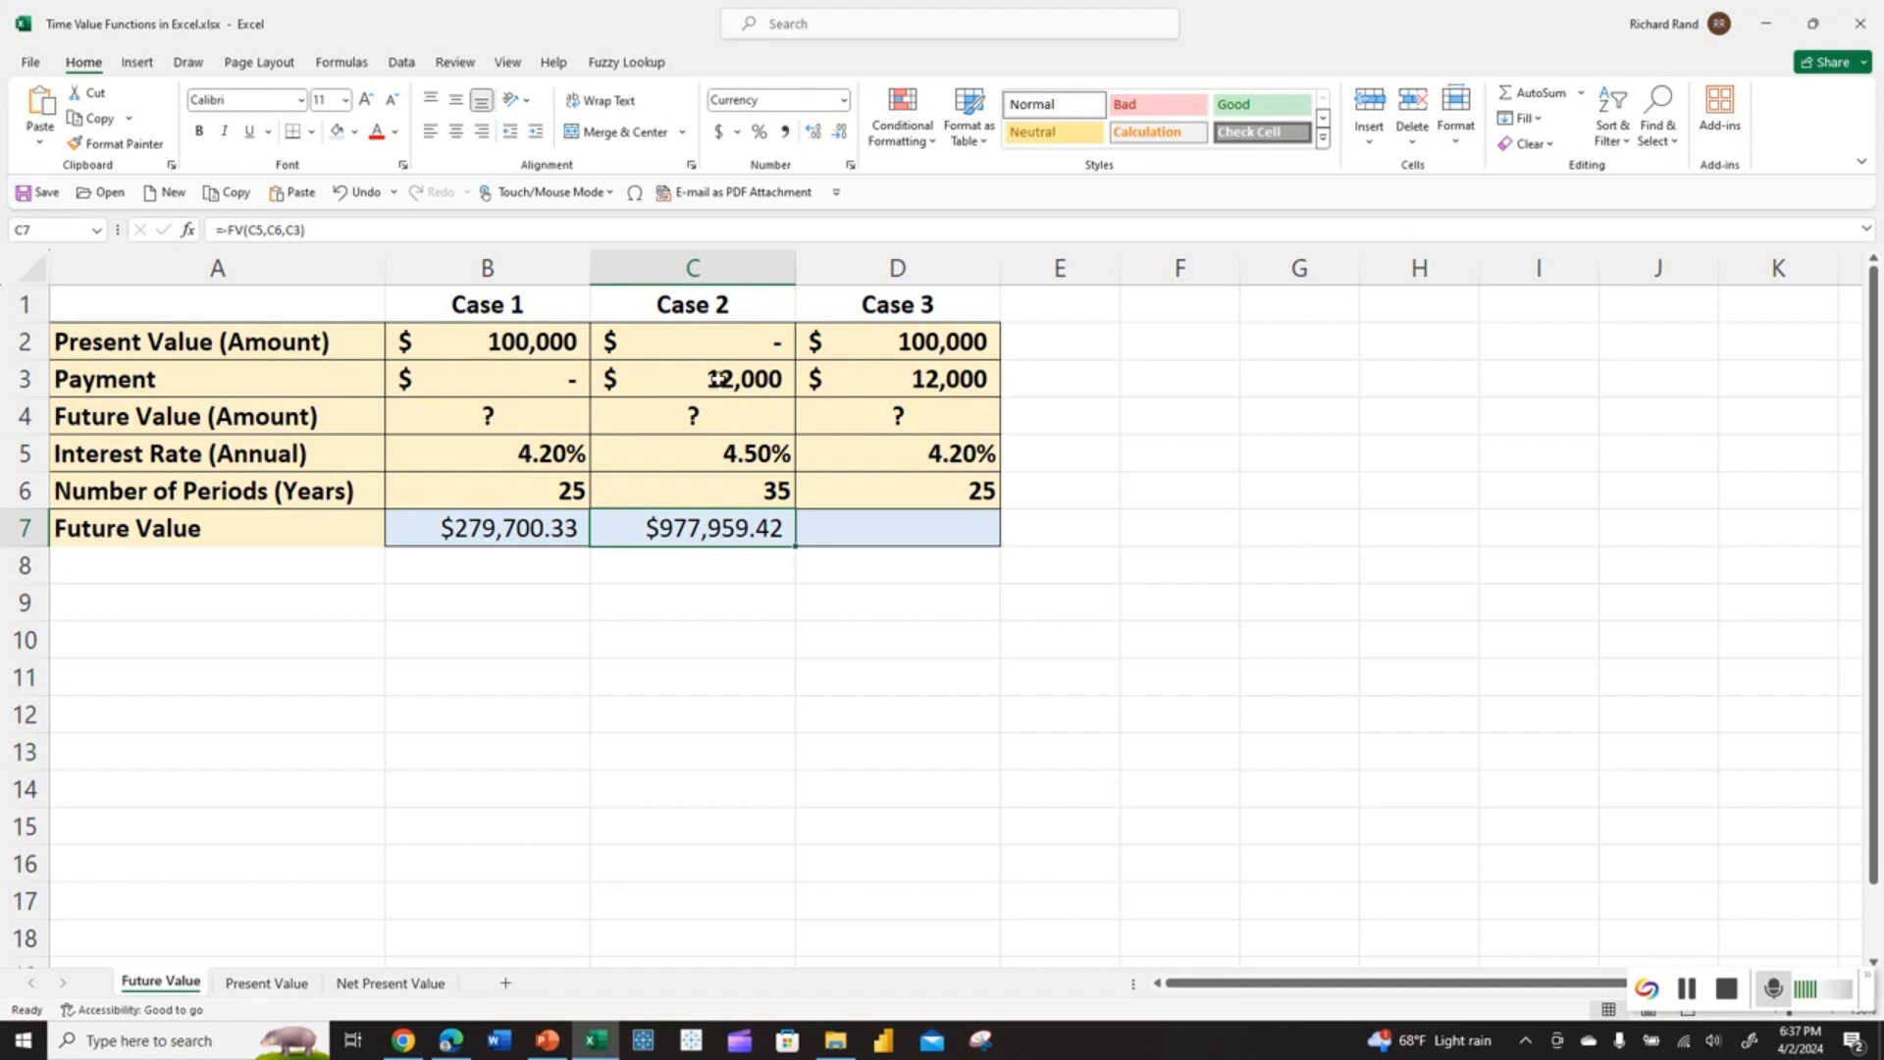
Set the Case 2 number of periods in C6 to 25 years.
click(762, 491)
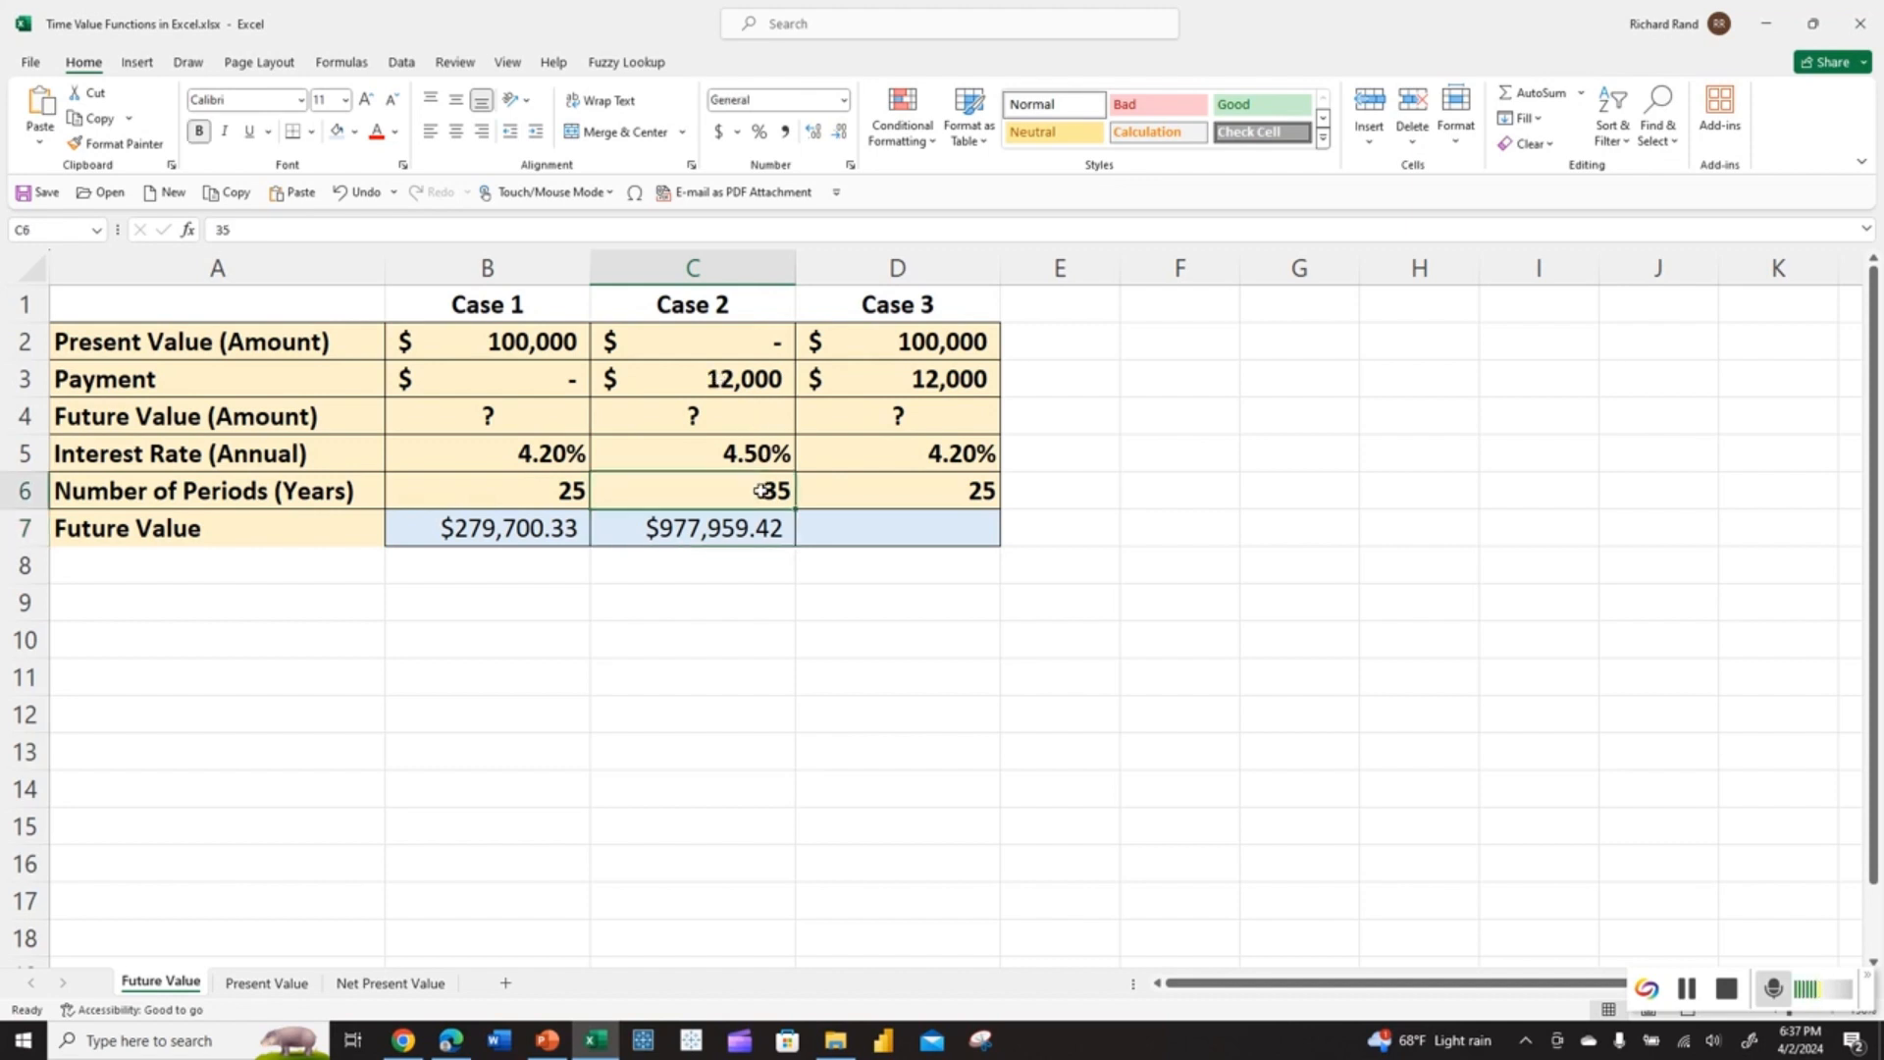
text(25)
key(Return)
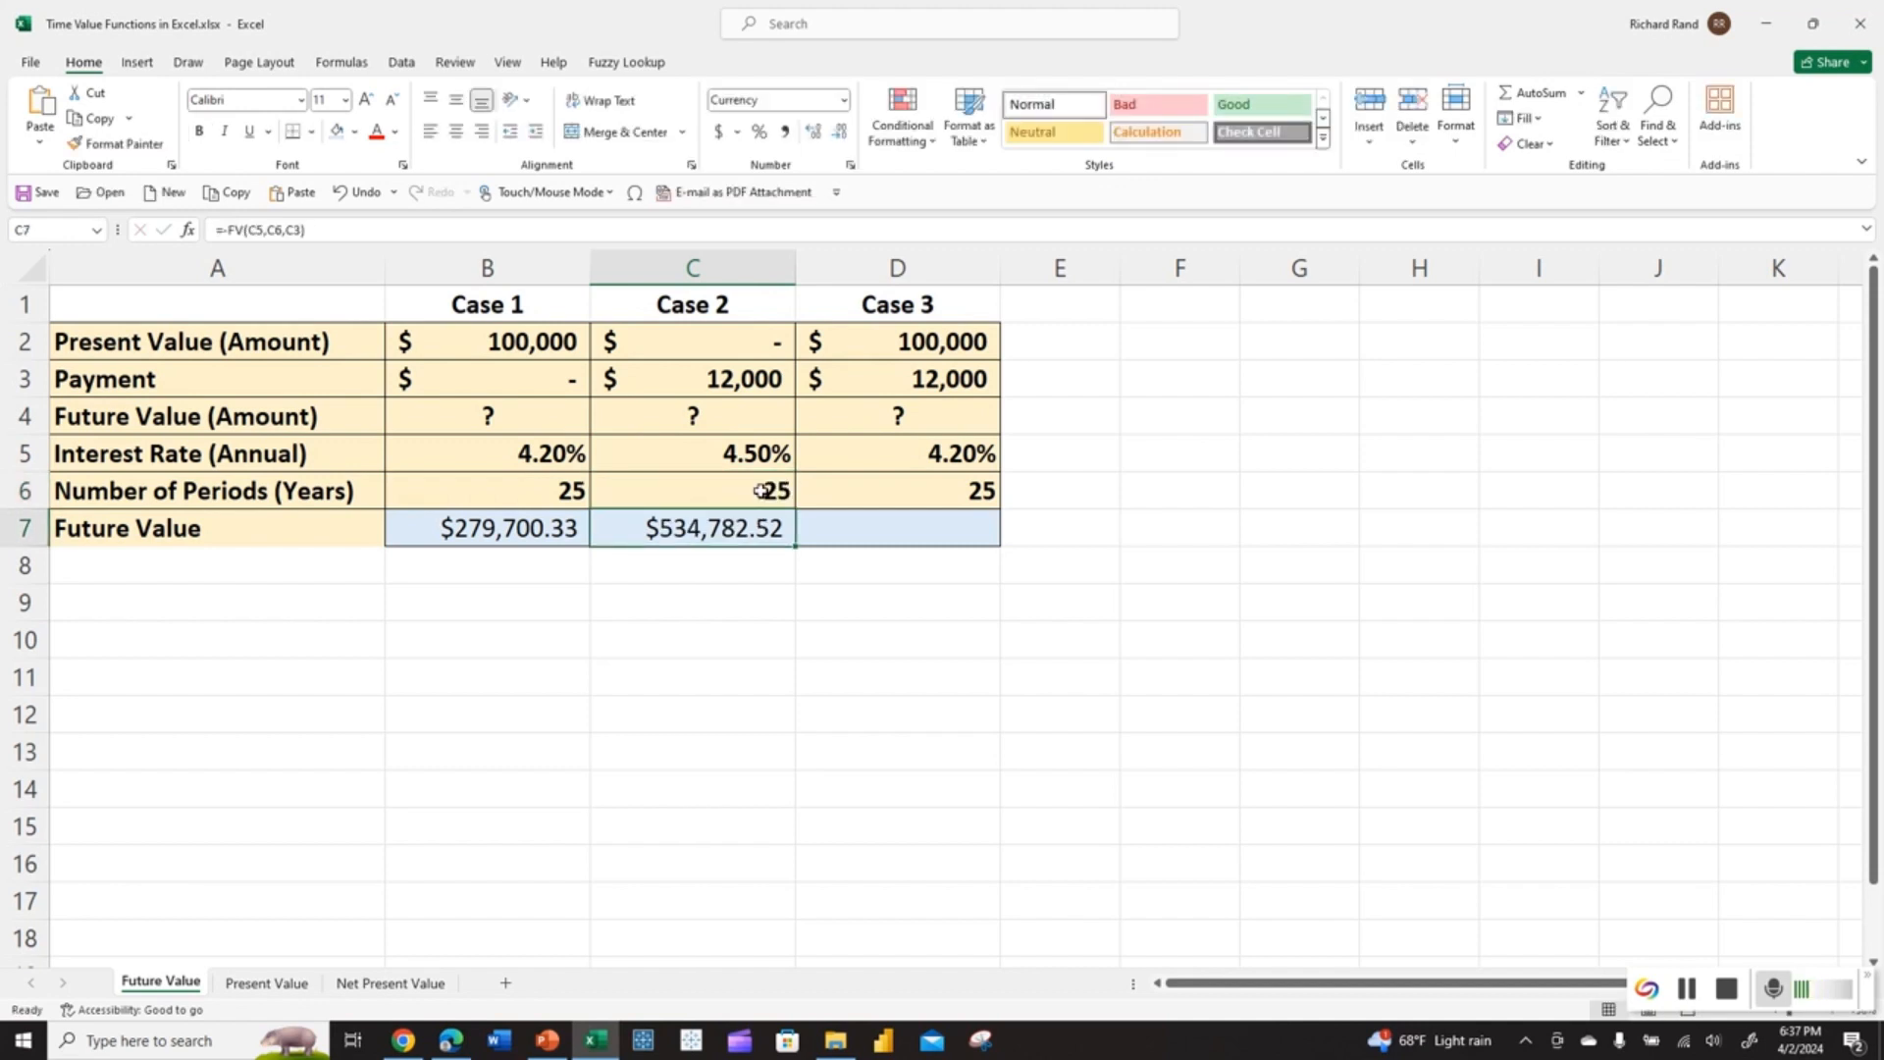
text(3)
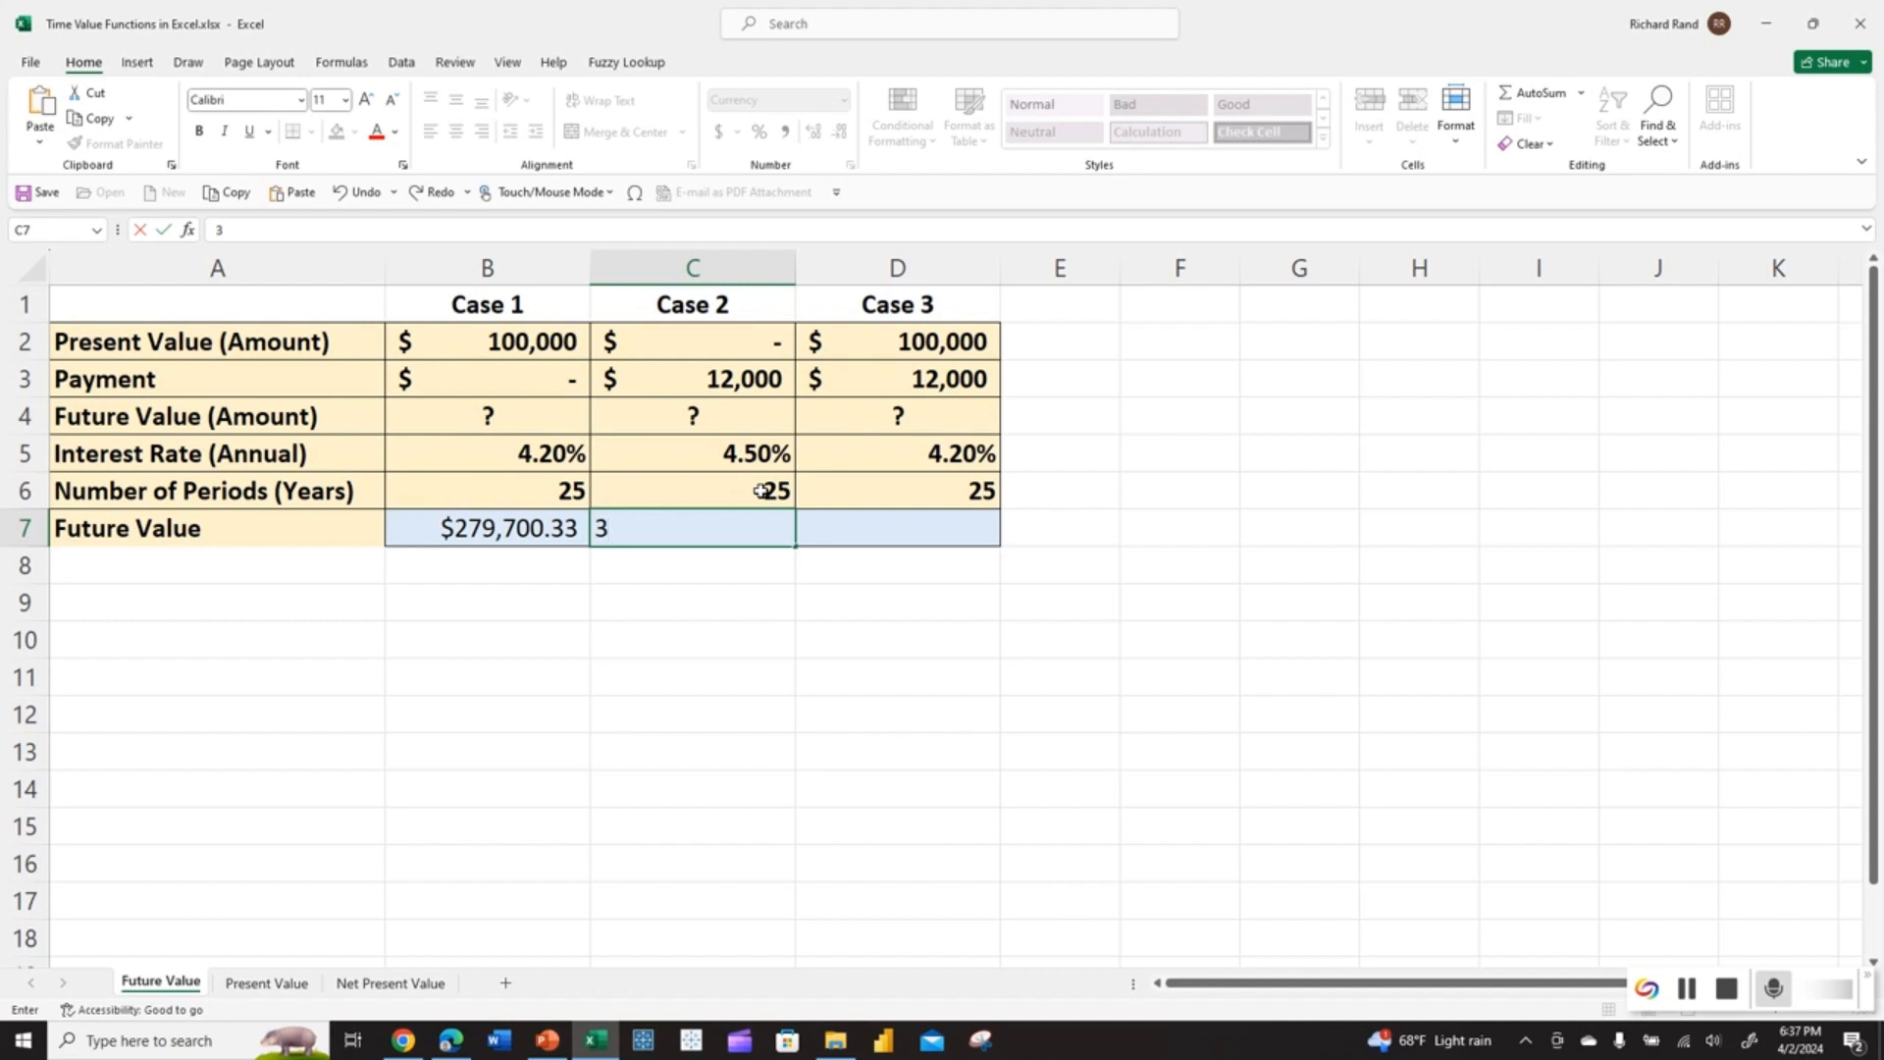
key(BackSpace)
click(351, 193)
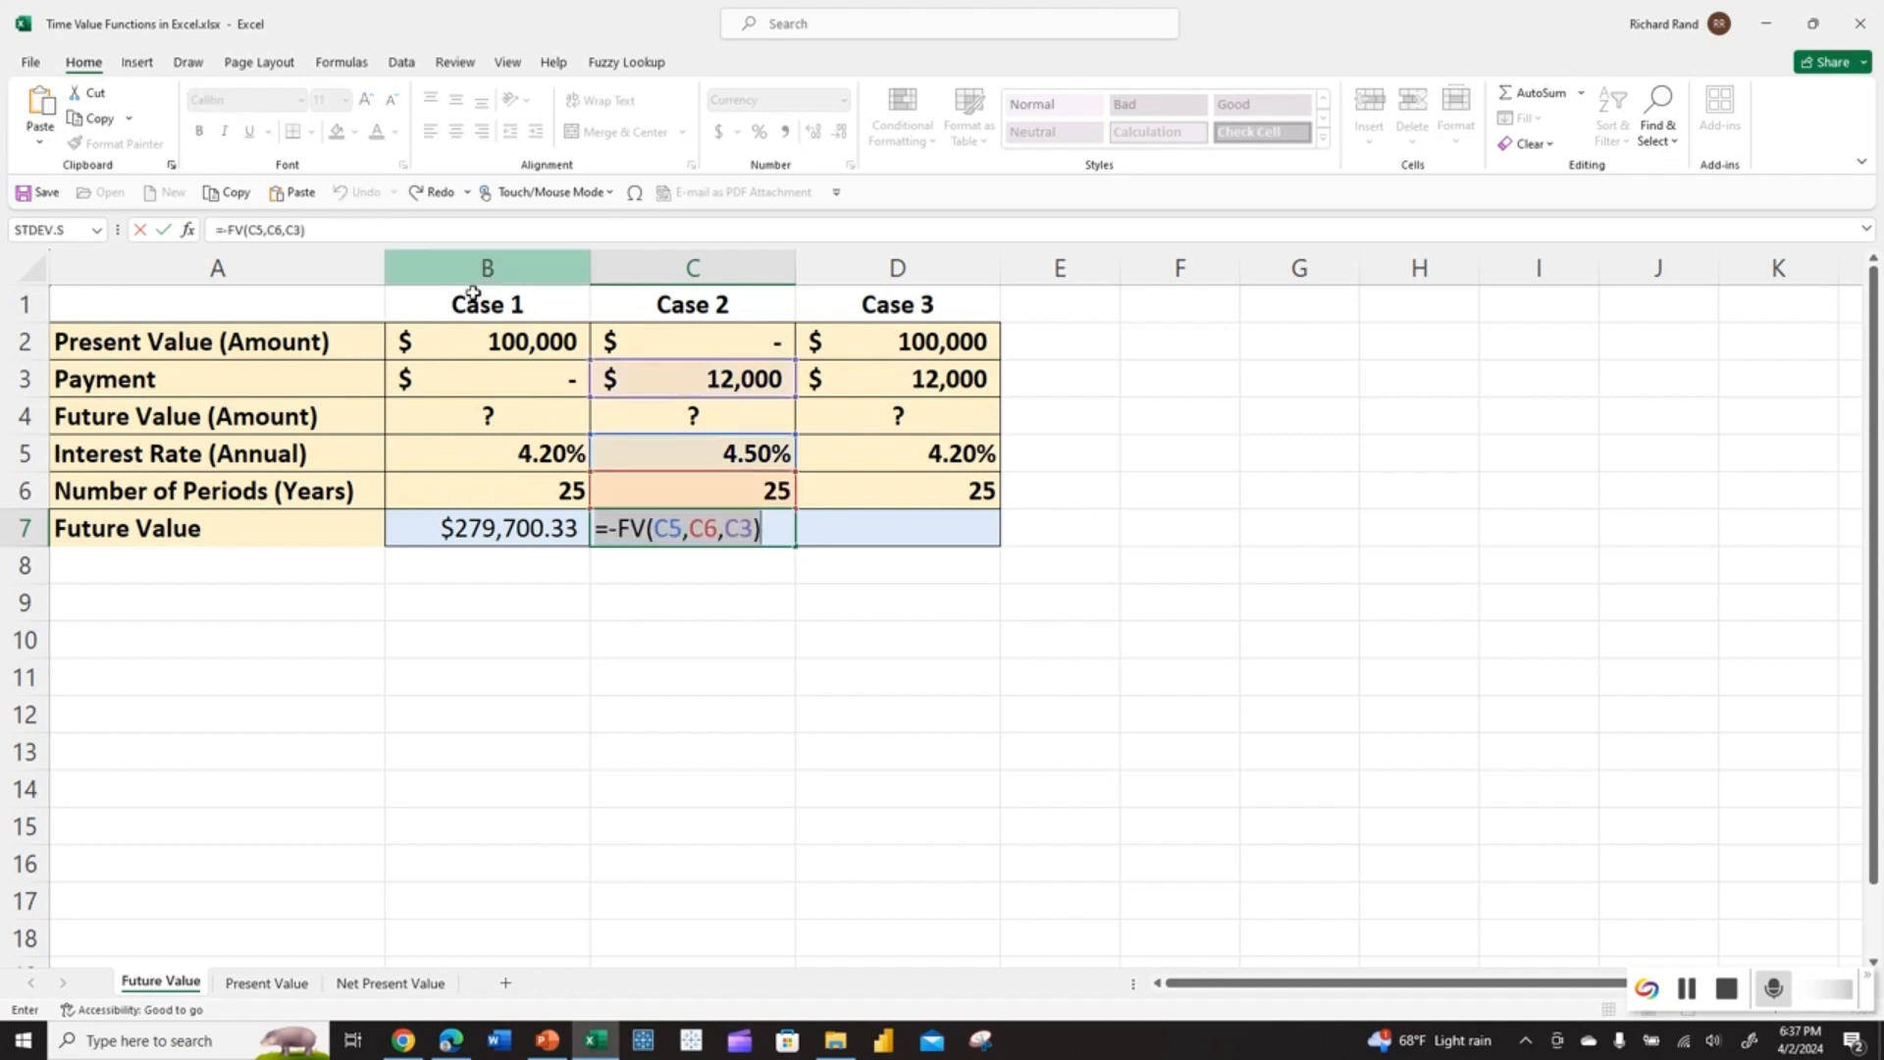
key(Return)
Change the Case 2 number of periods in C6 back to 35 years.
click(734, 501)
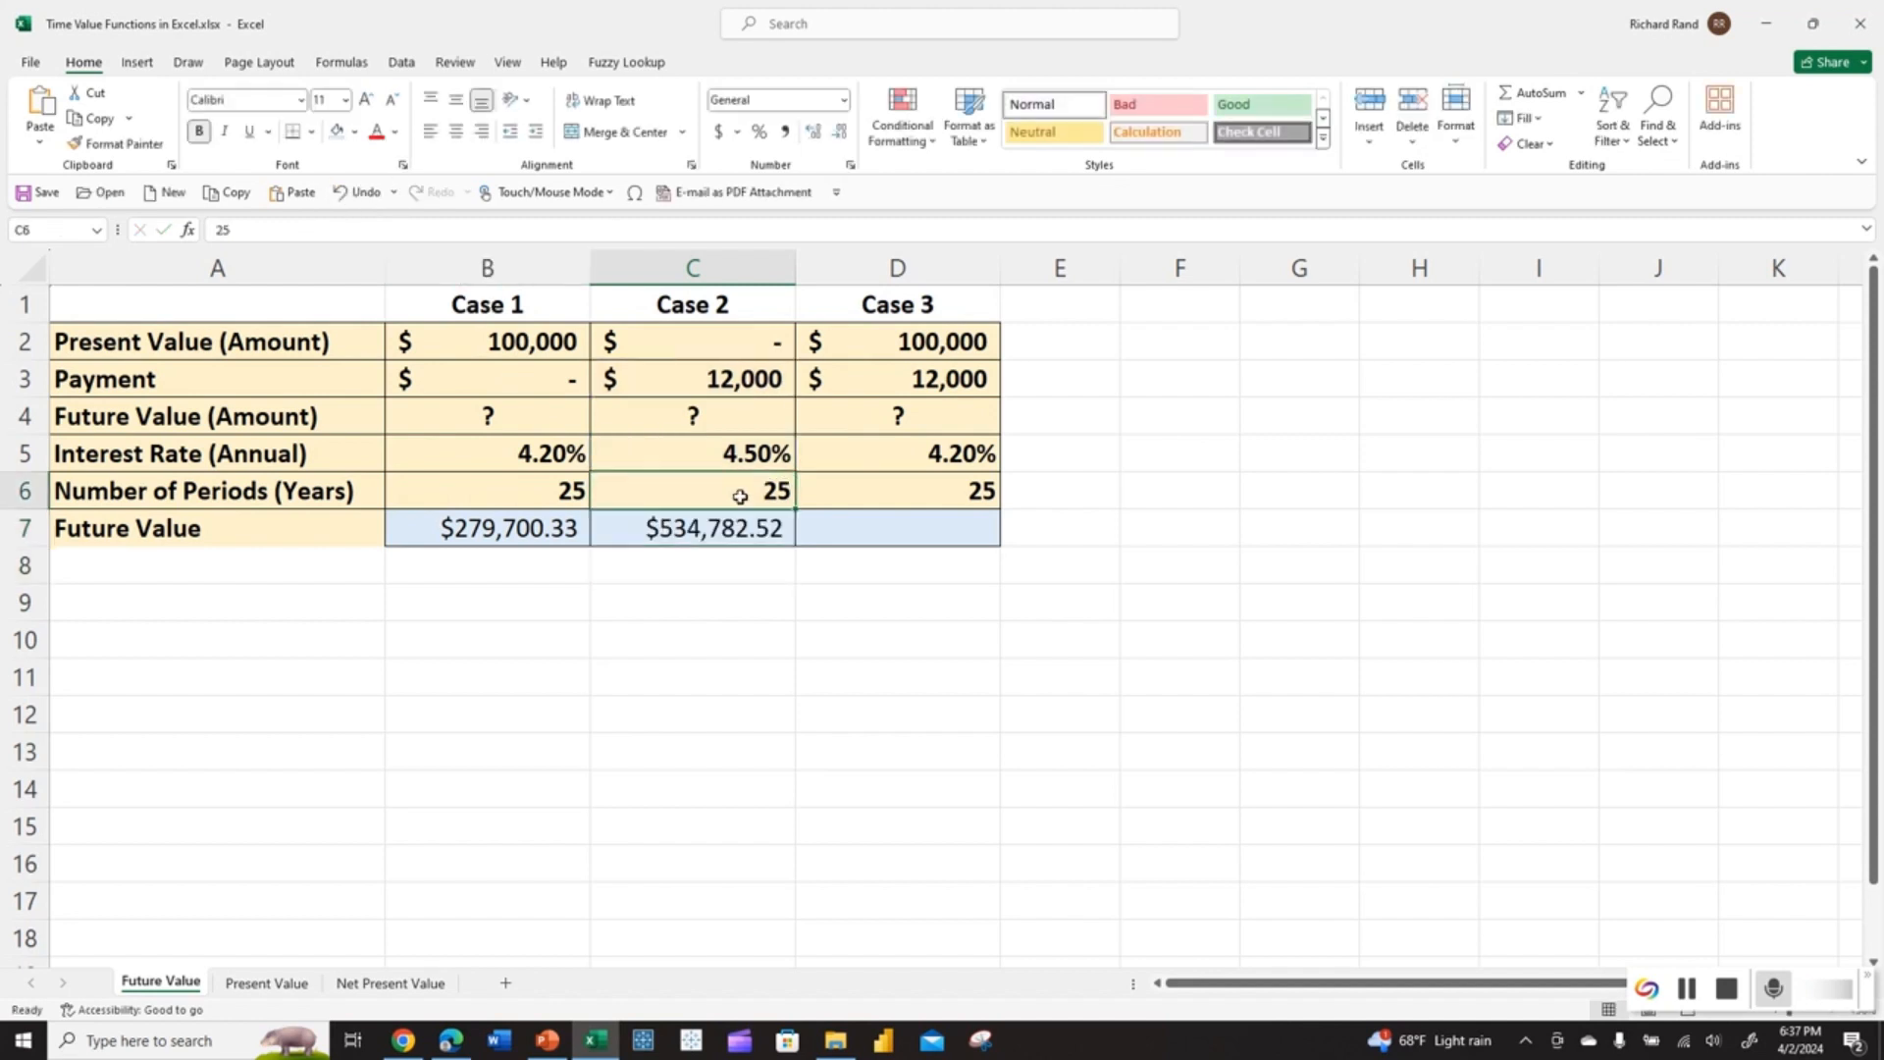
text(35)
key(Return)
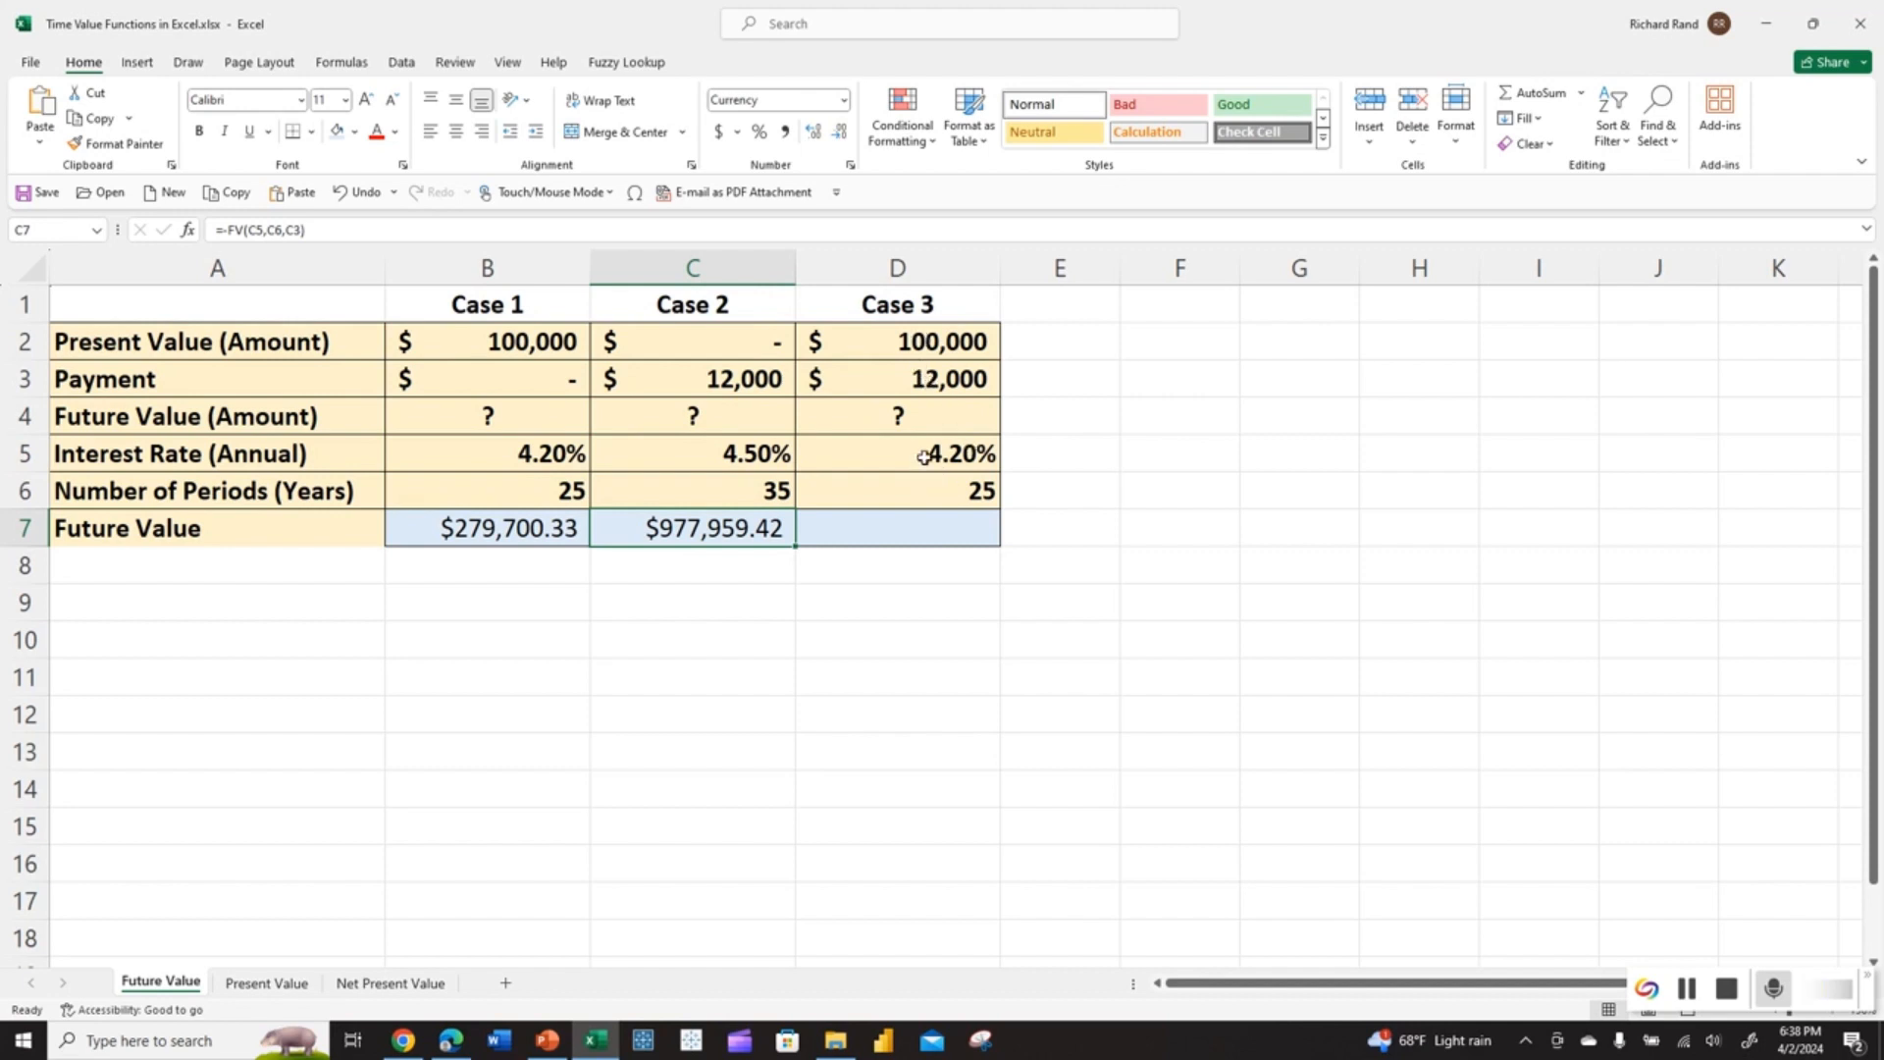
Start an FV function for Case 3 in D7 with D5 as the rate and D6 as the number of periods.
click(910, 530)
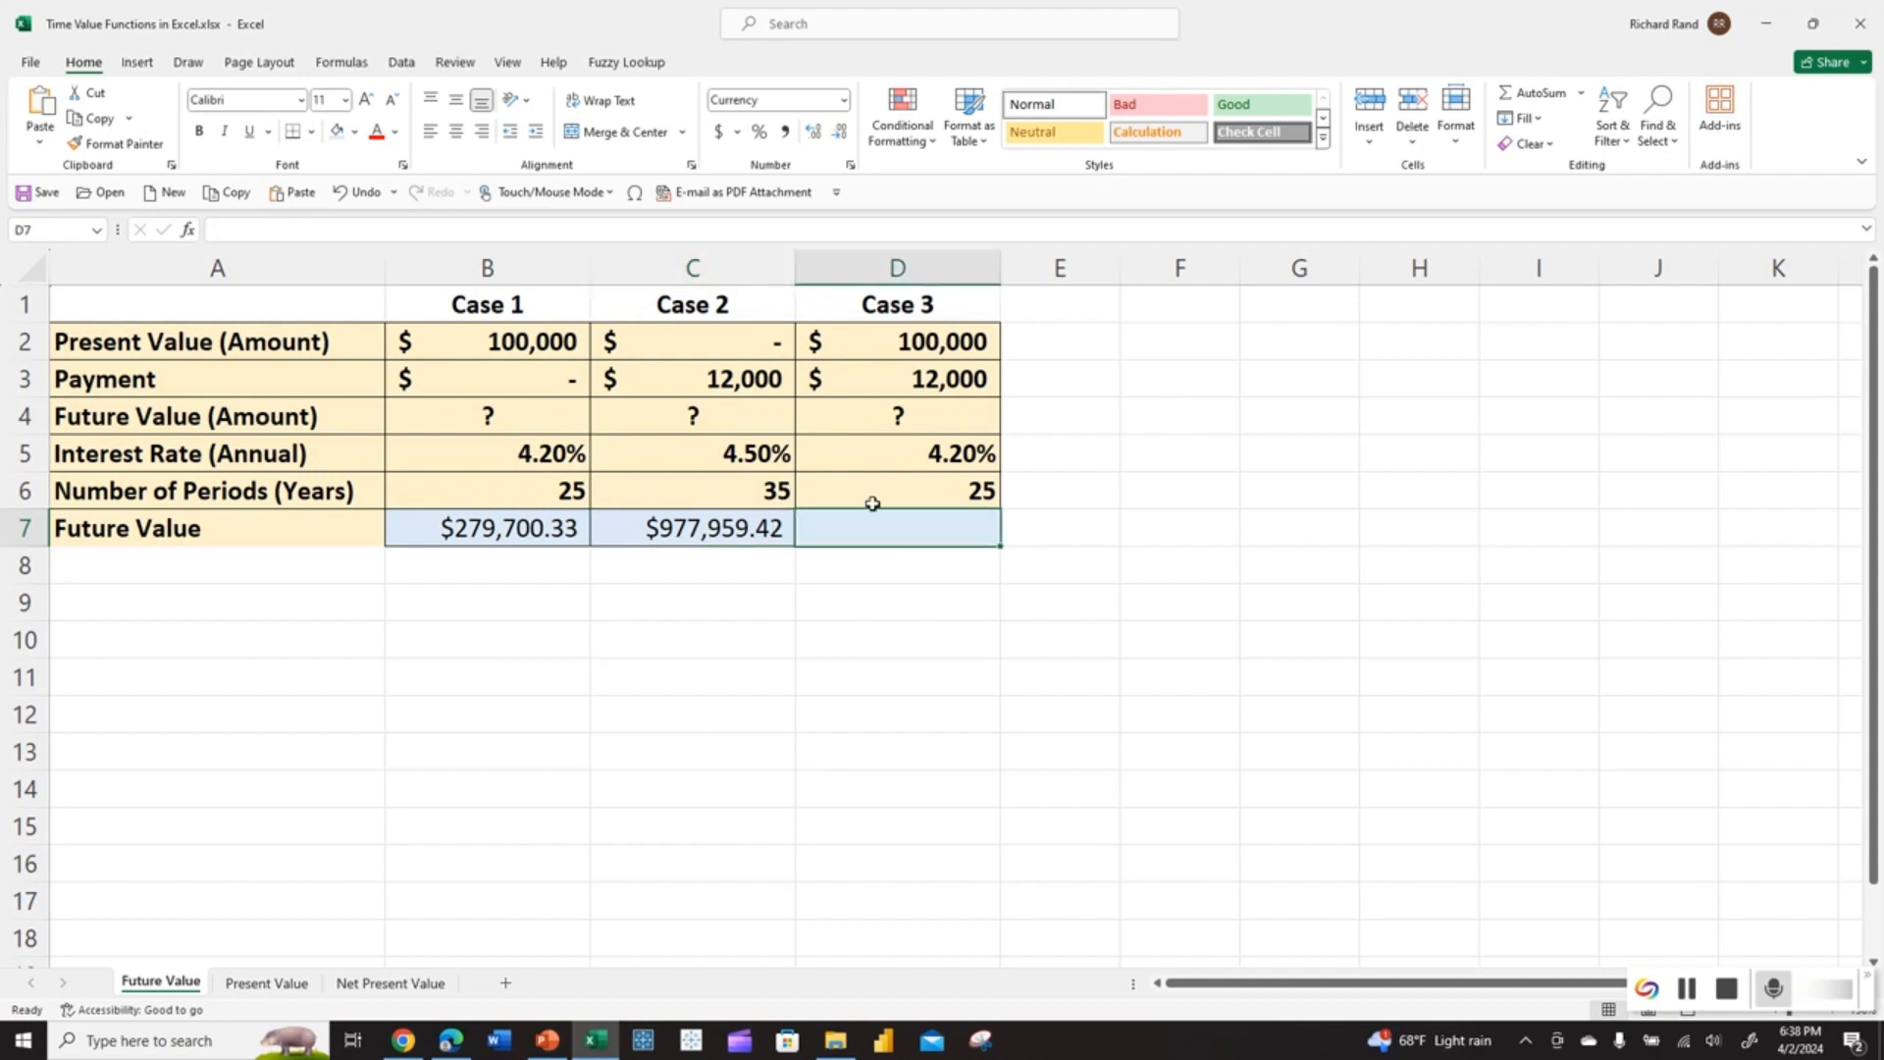
text(=fv)
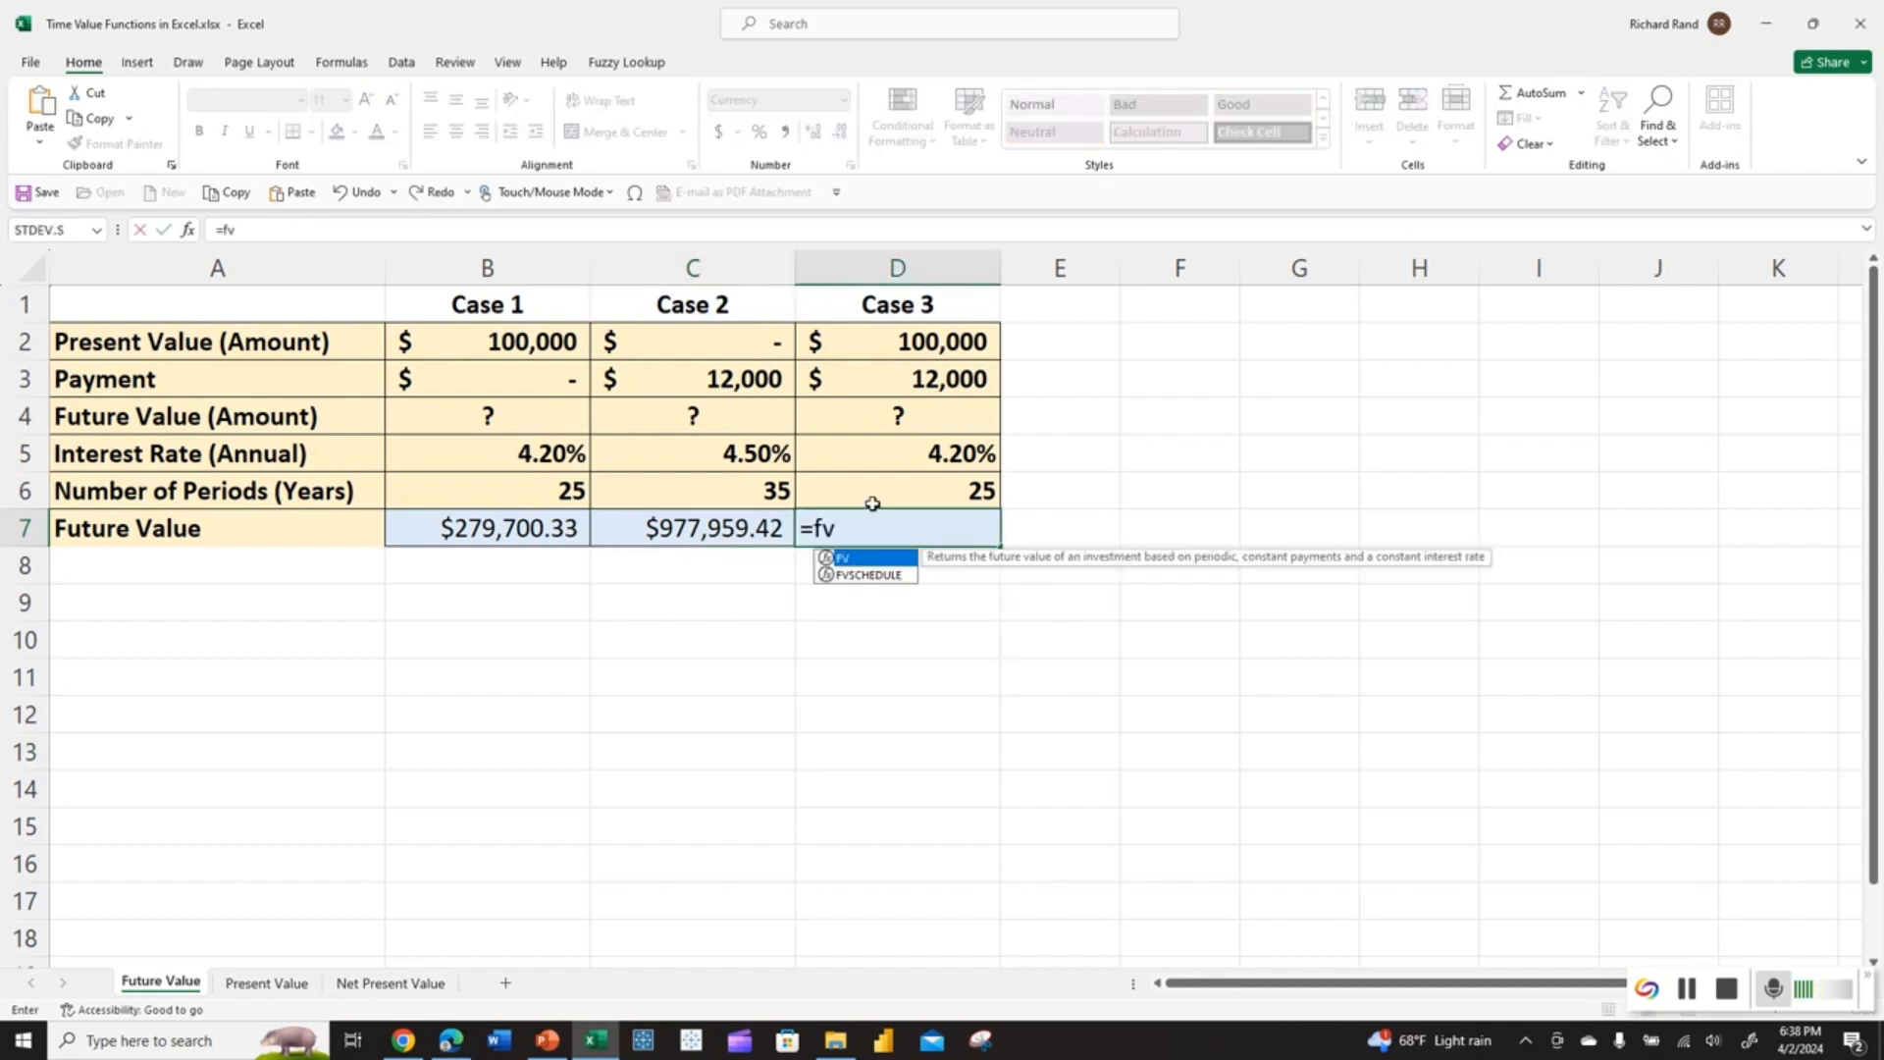
key(ctrl+a)
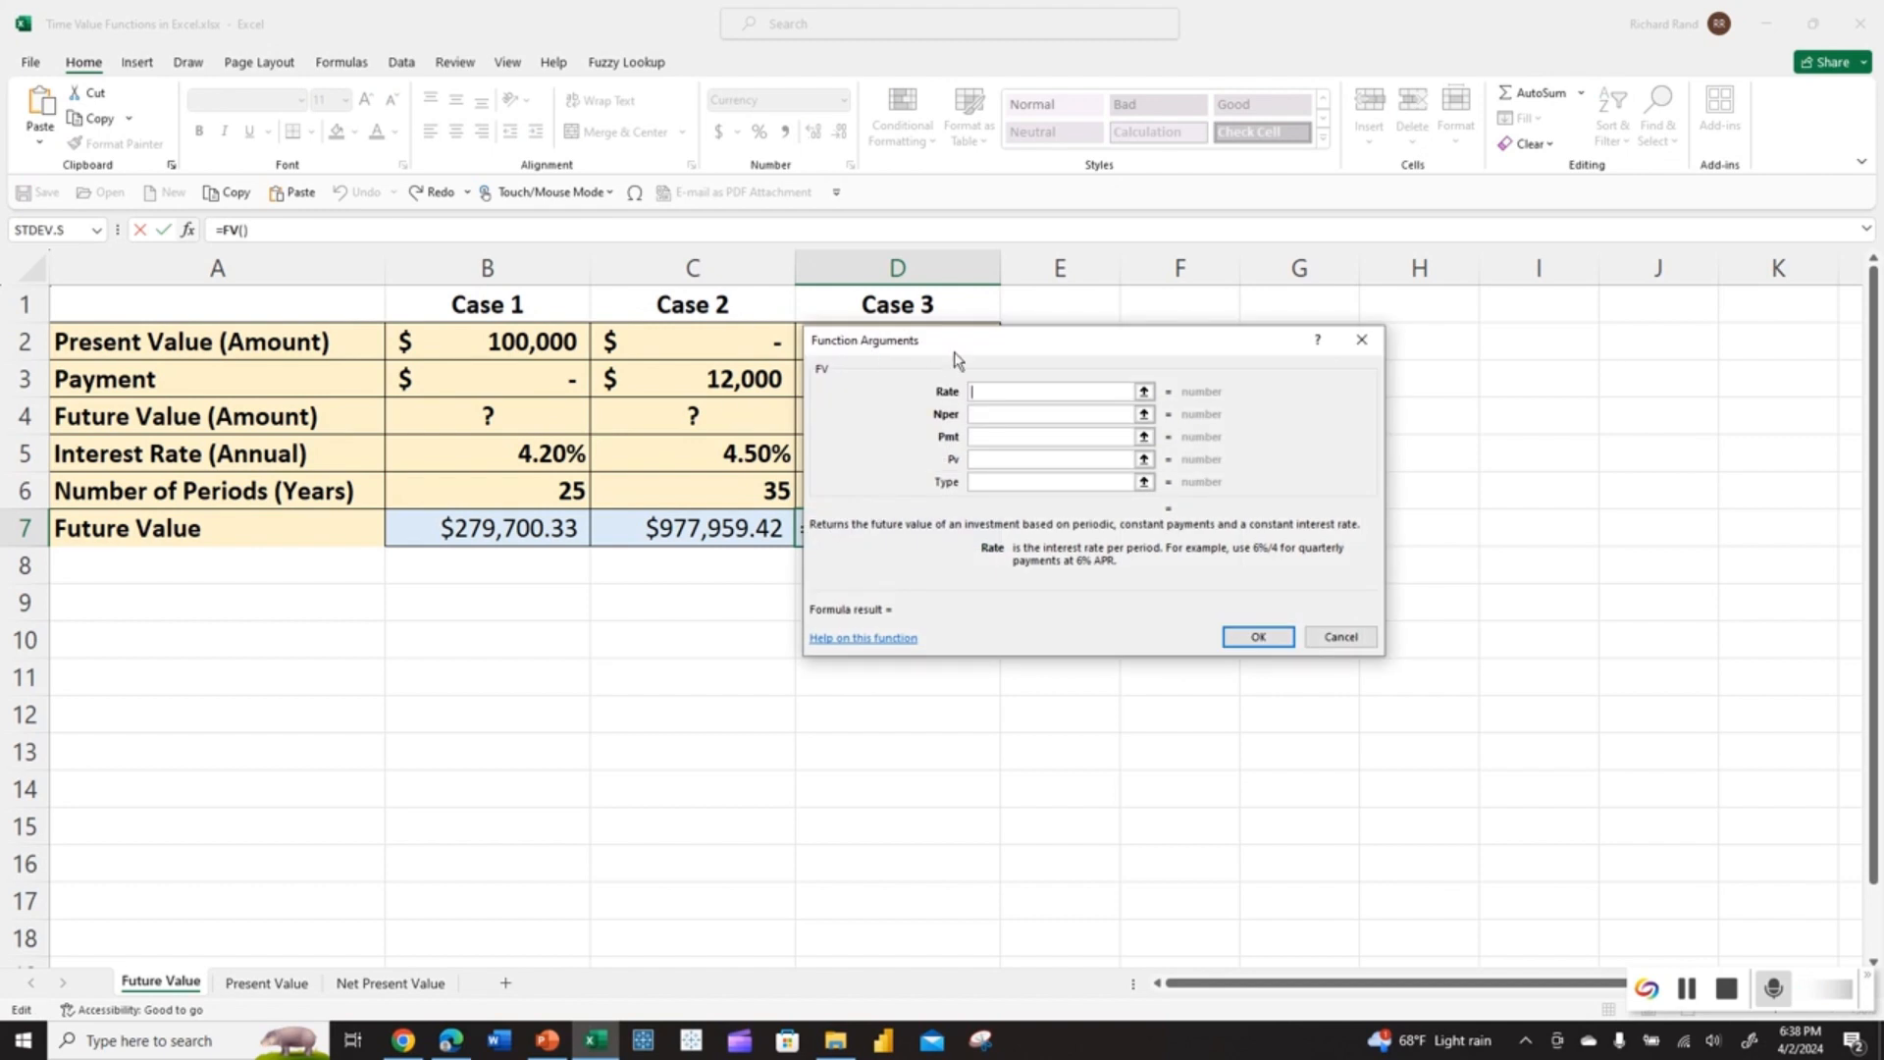
drag(957, 358, 1172, 347)
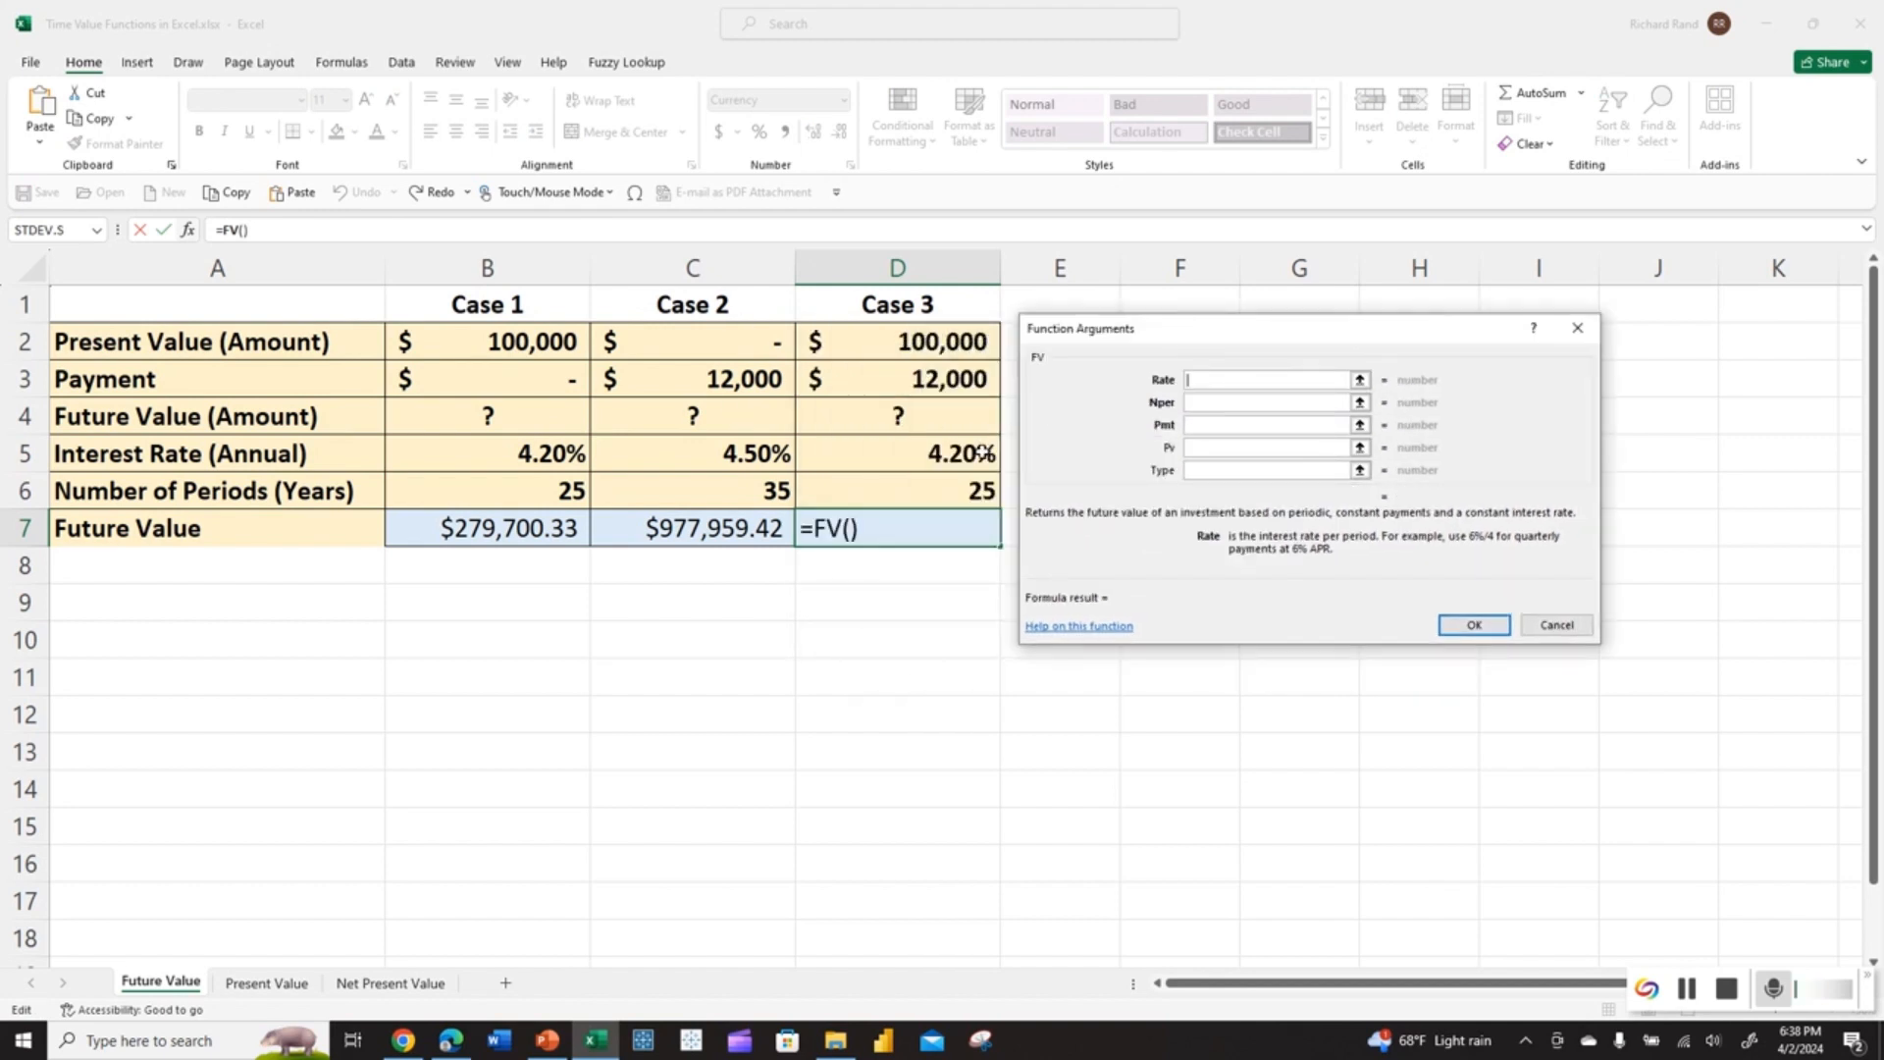
click(983, 453)
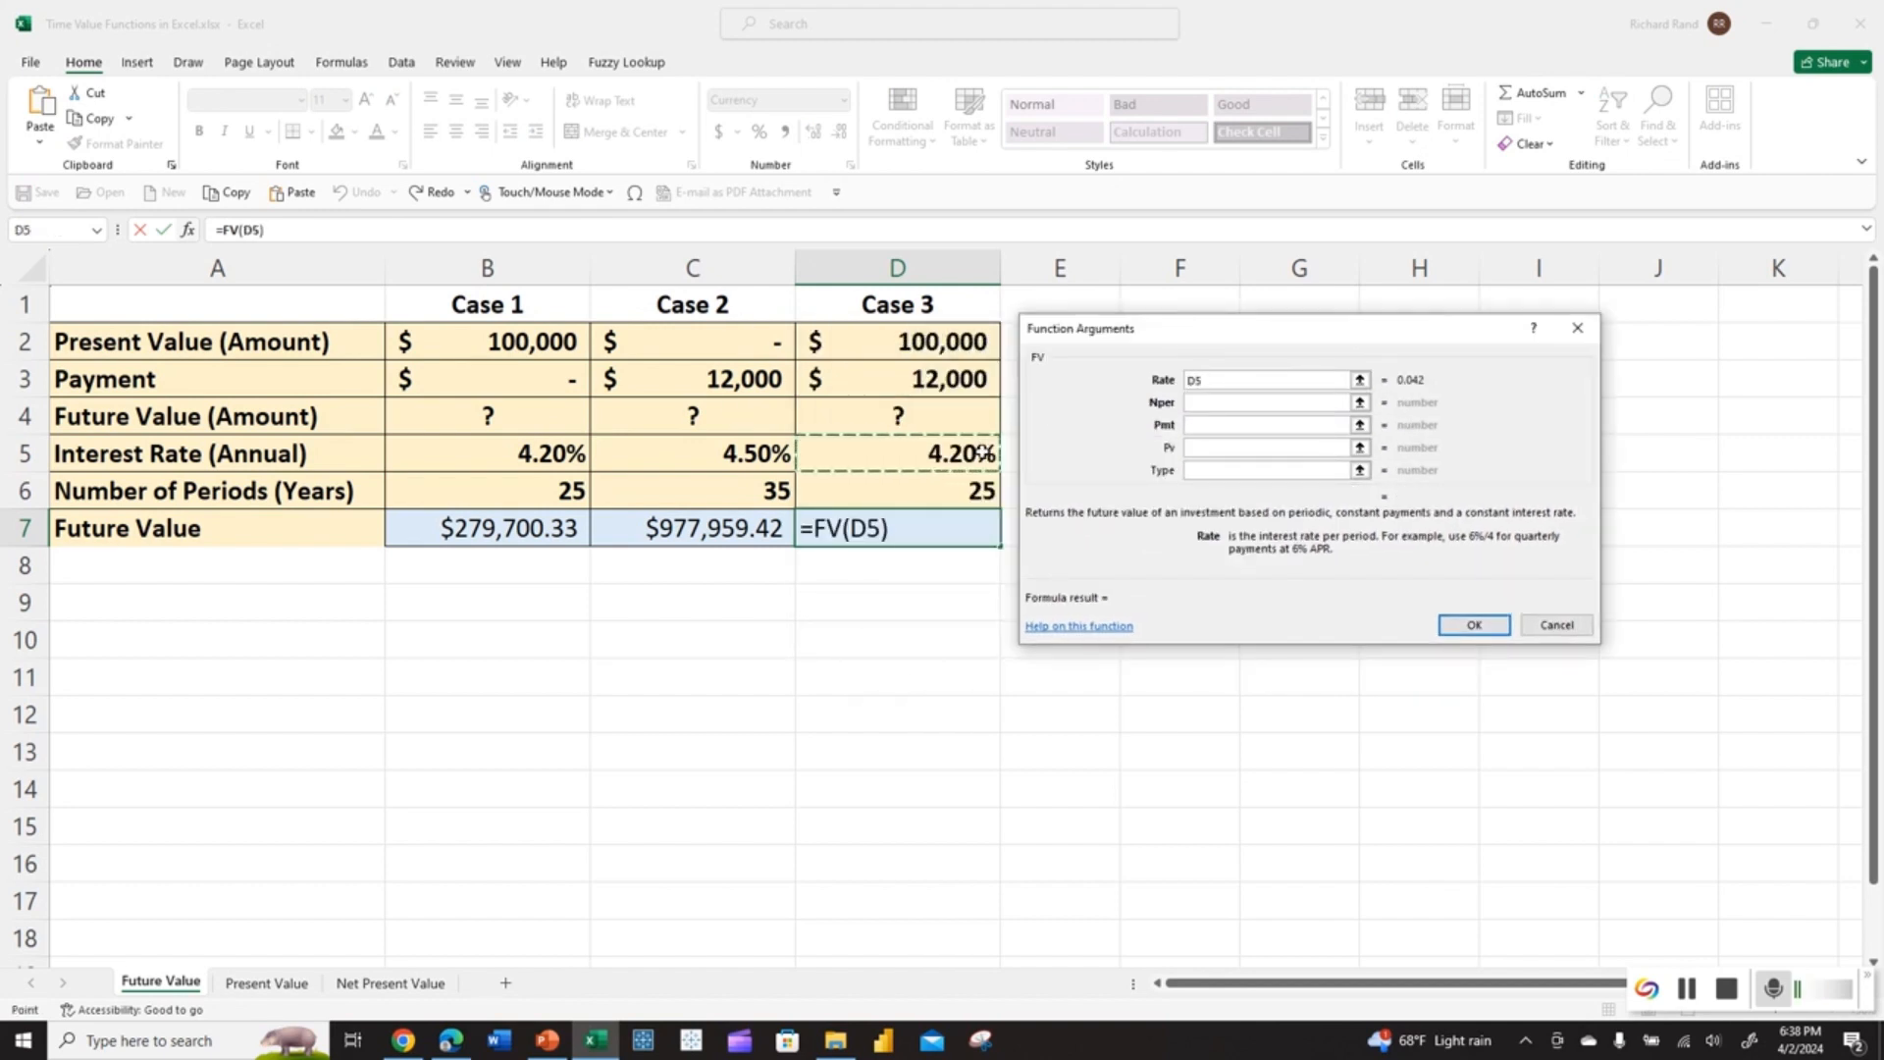
key(Tab)
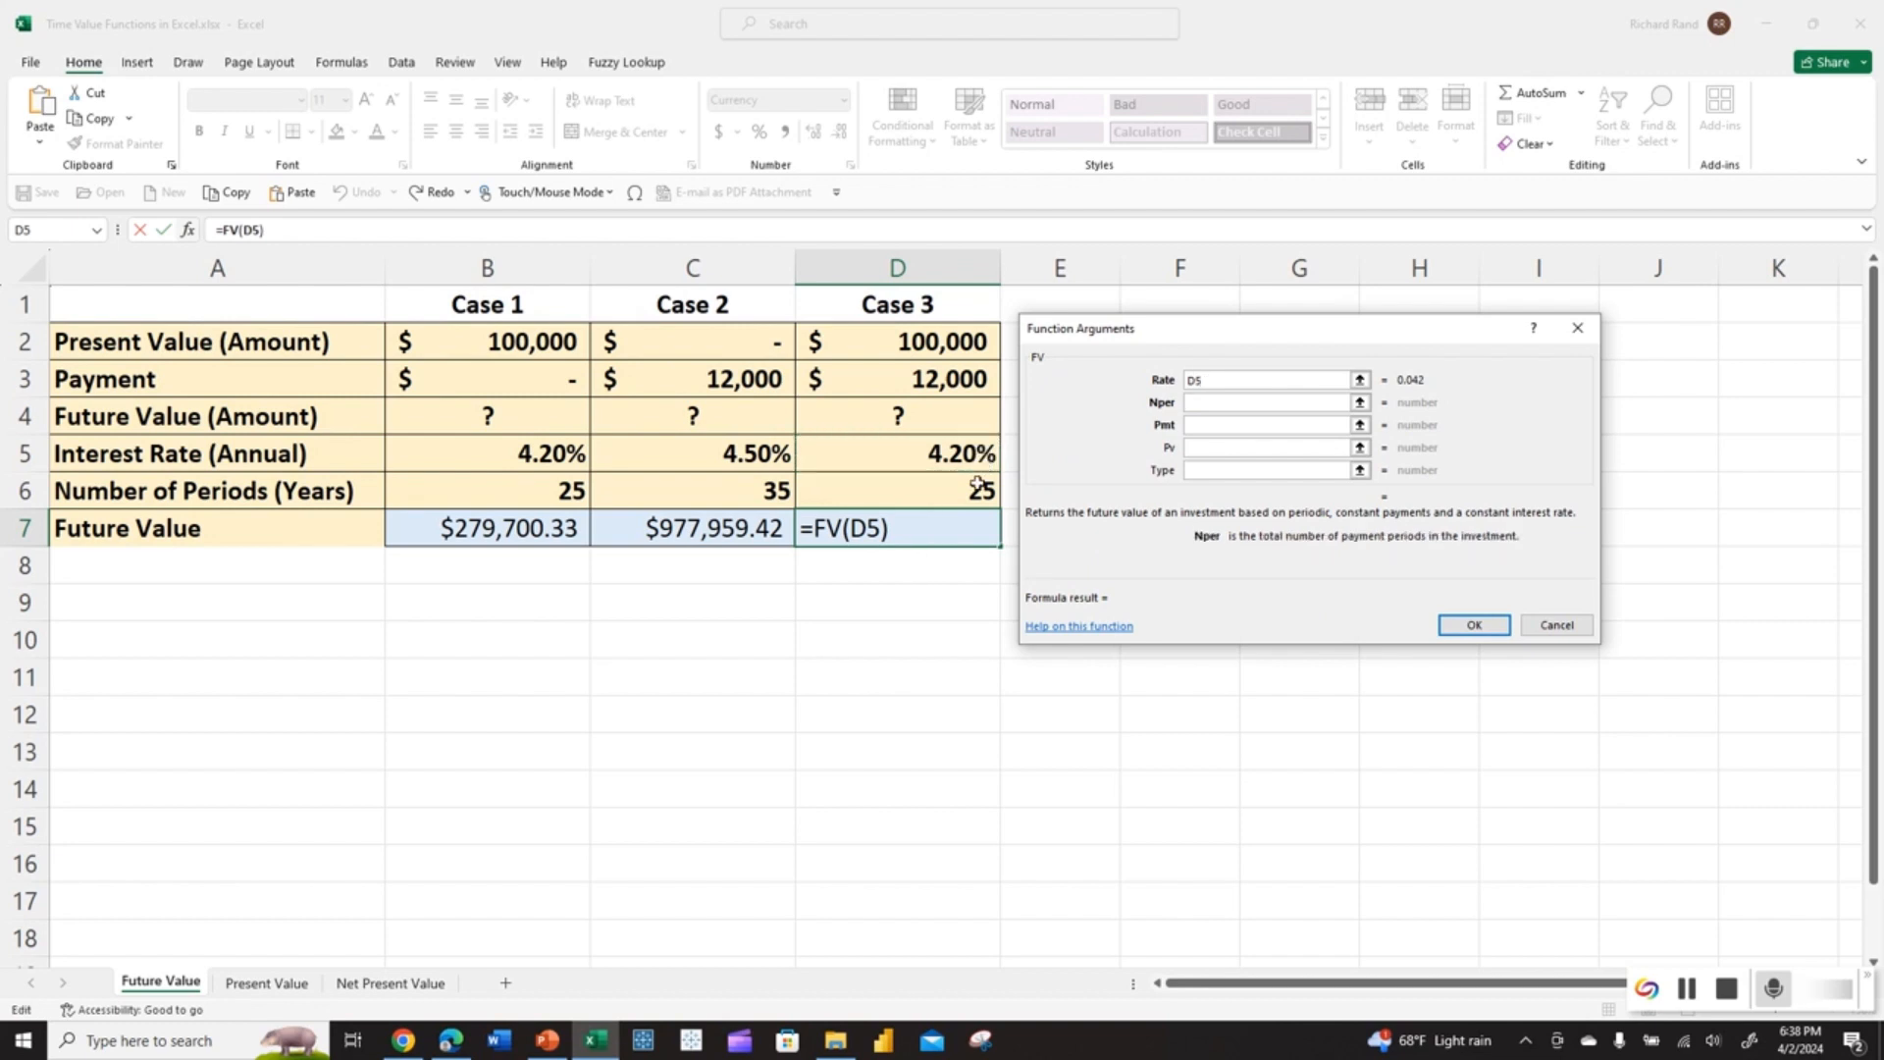
click(970, 497)
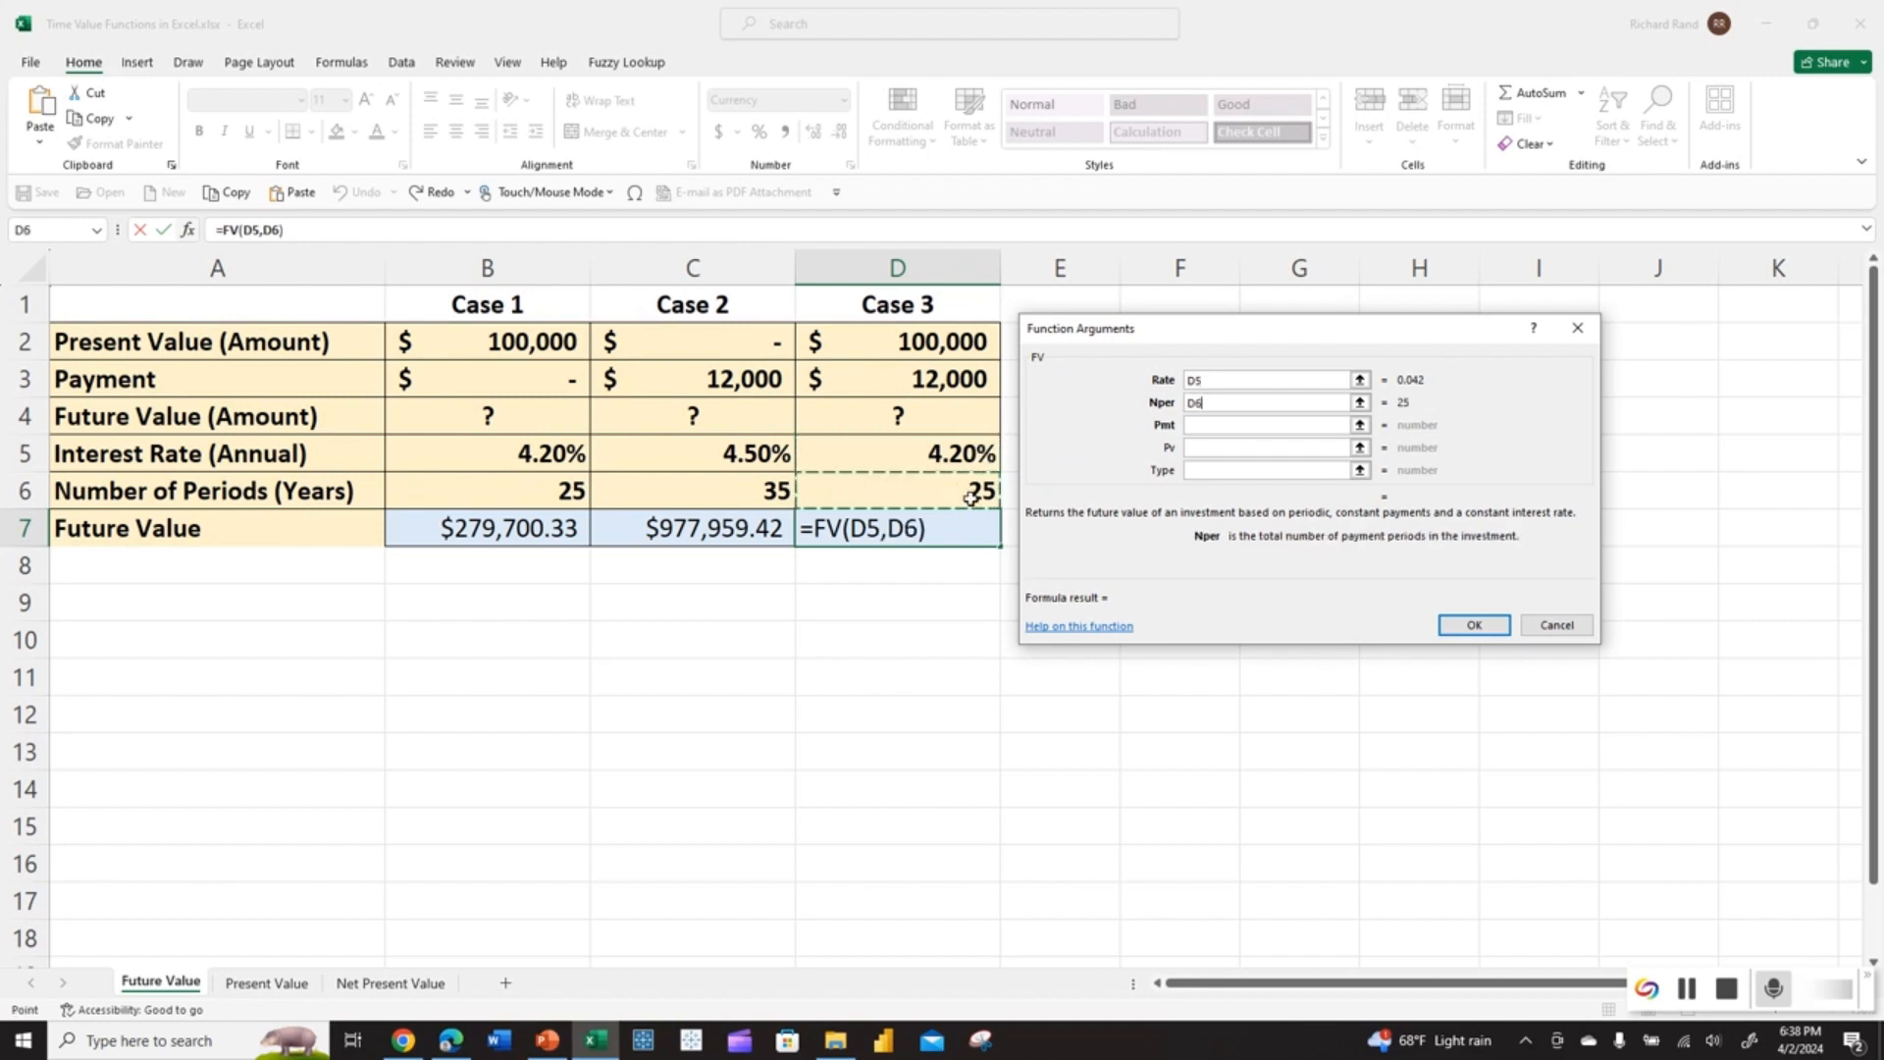
key(Tab)
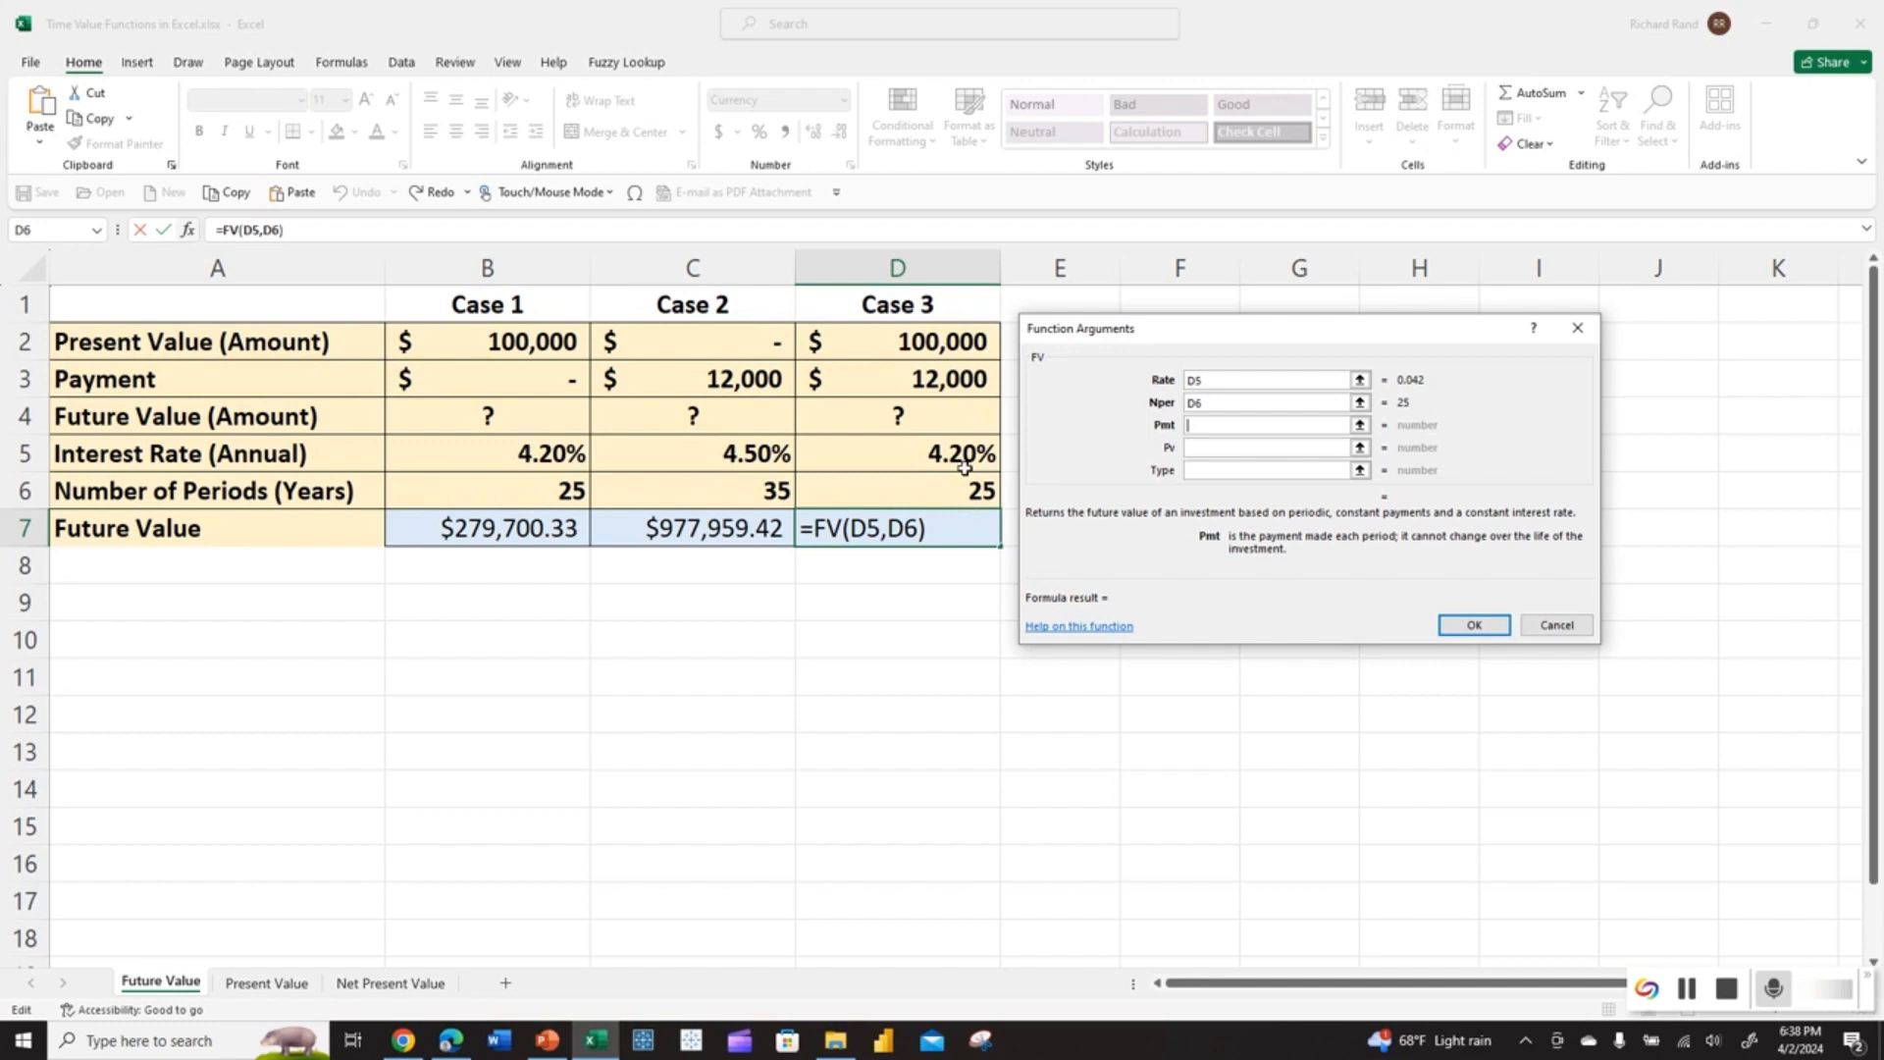
Complete the Case 3 formula with D3 as both payment and present value, and negate it to read =-FV(D5,D6,D3,D3).
click(954, 373)
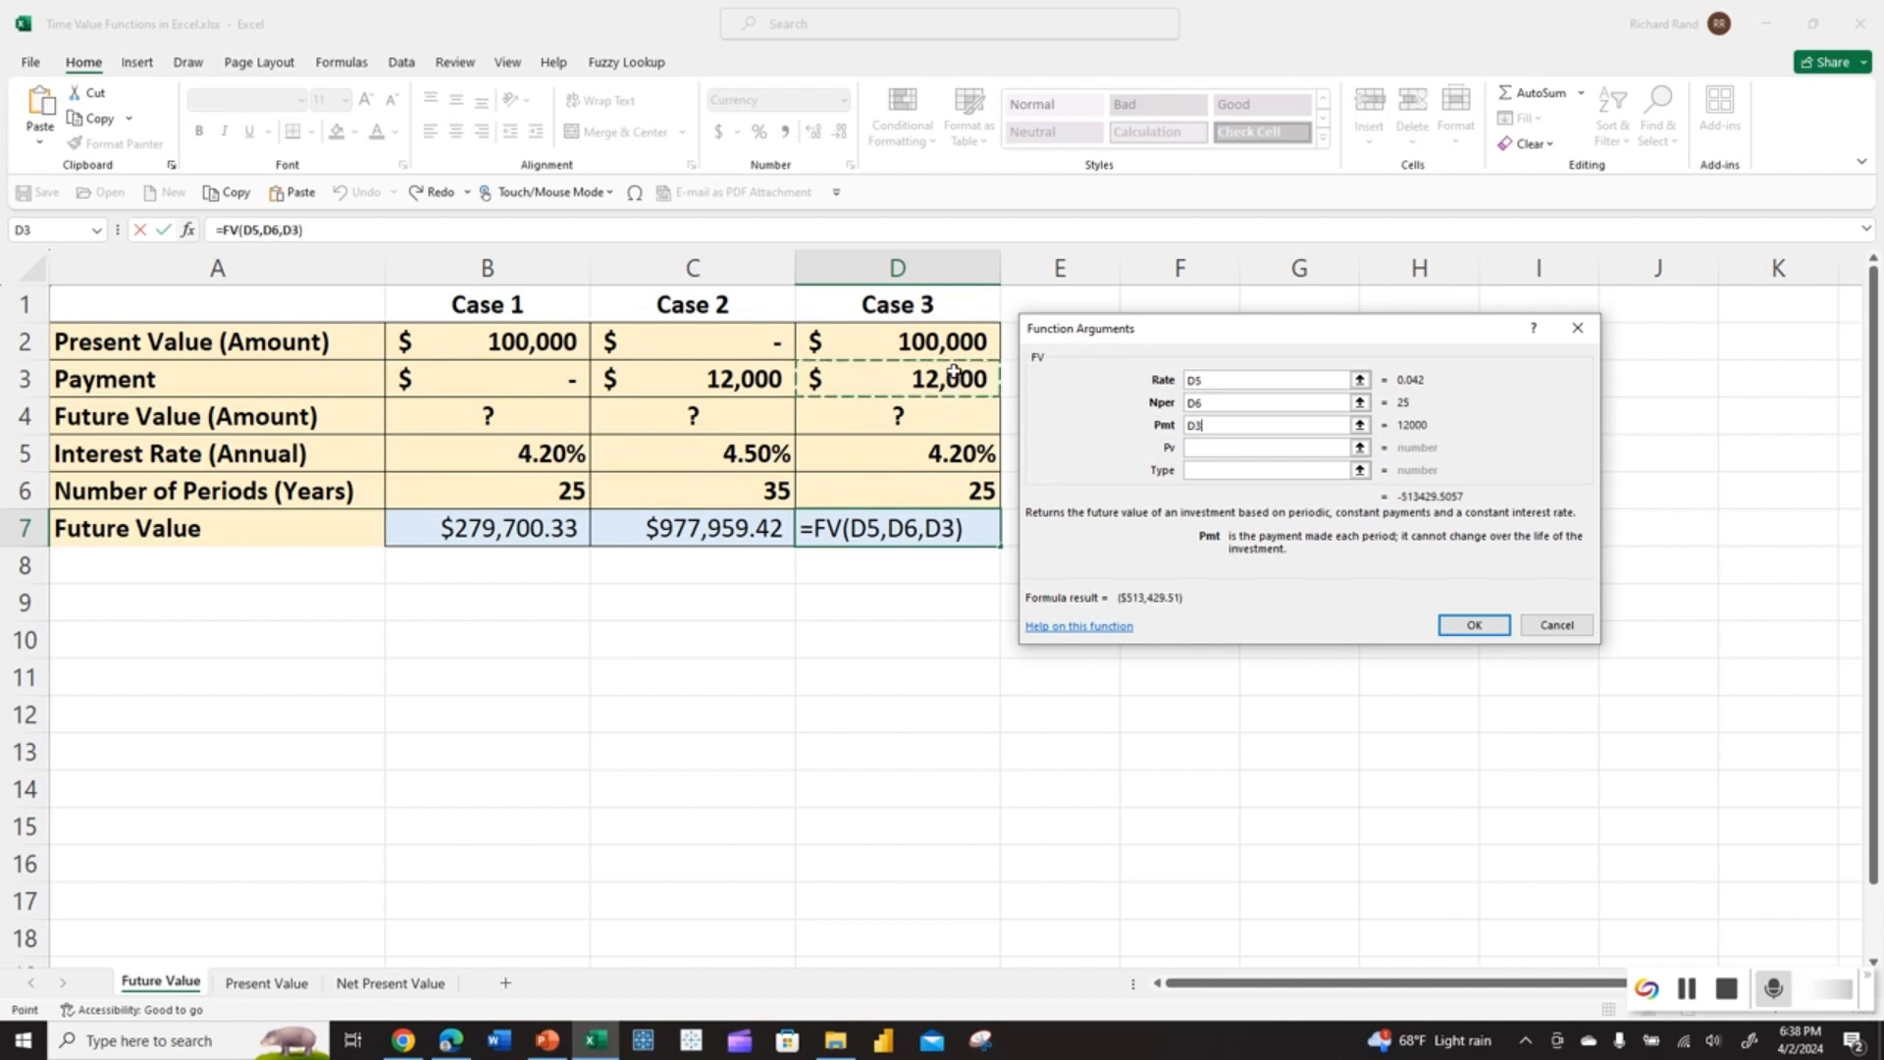
key(Tab)
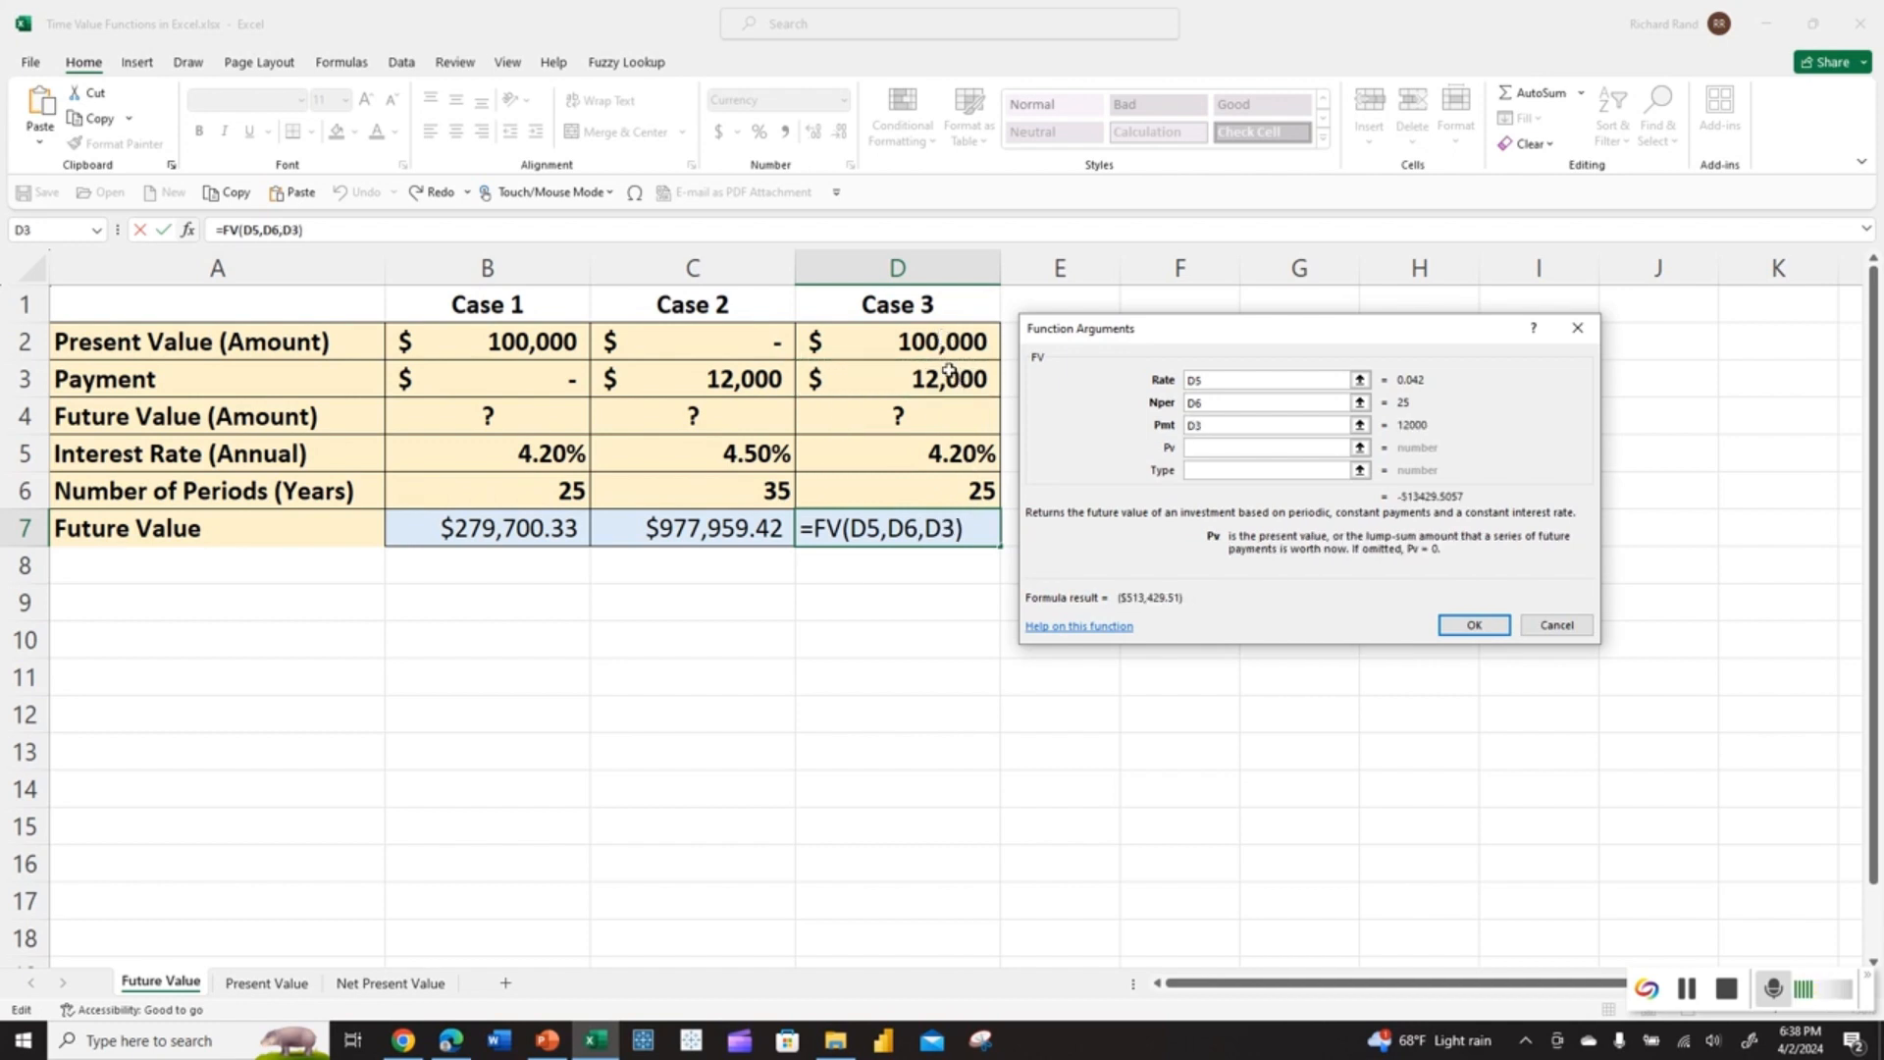
click(950, 373)
click(1462, 624)
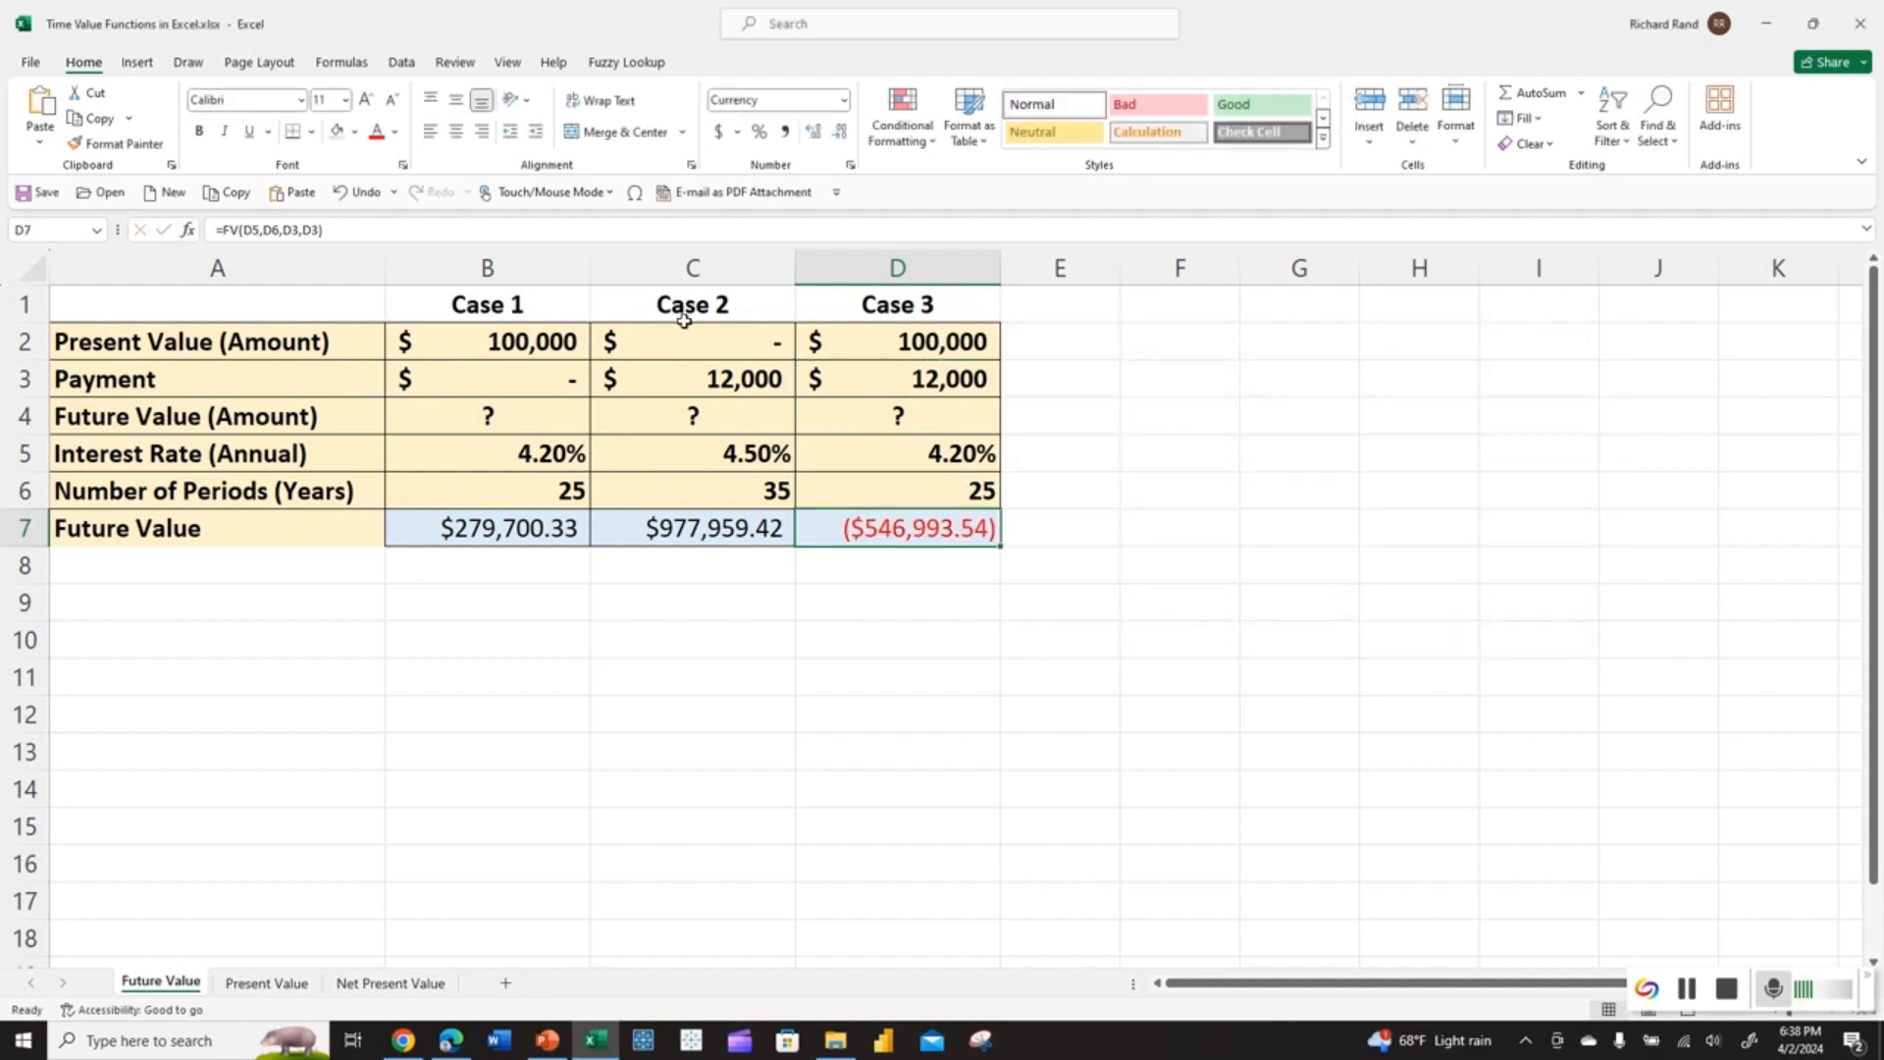
click(224, 228)
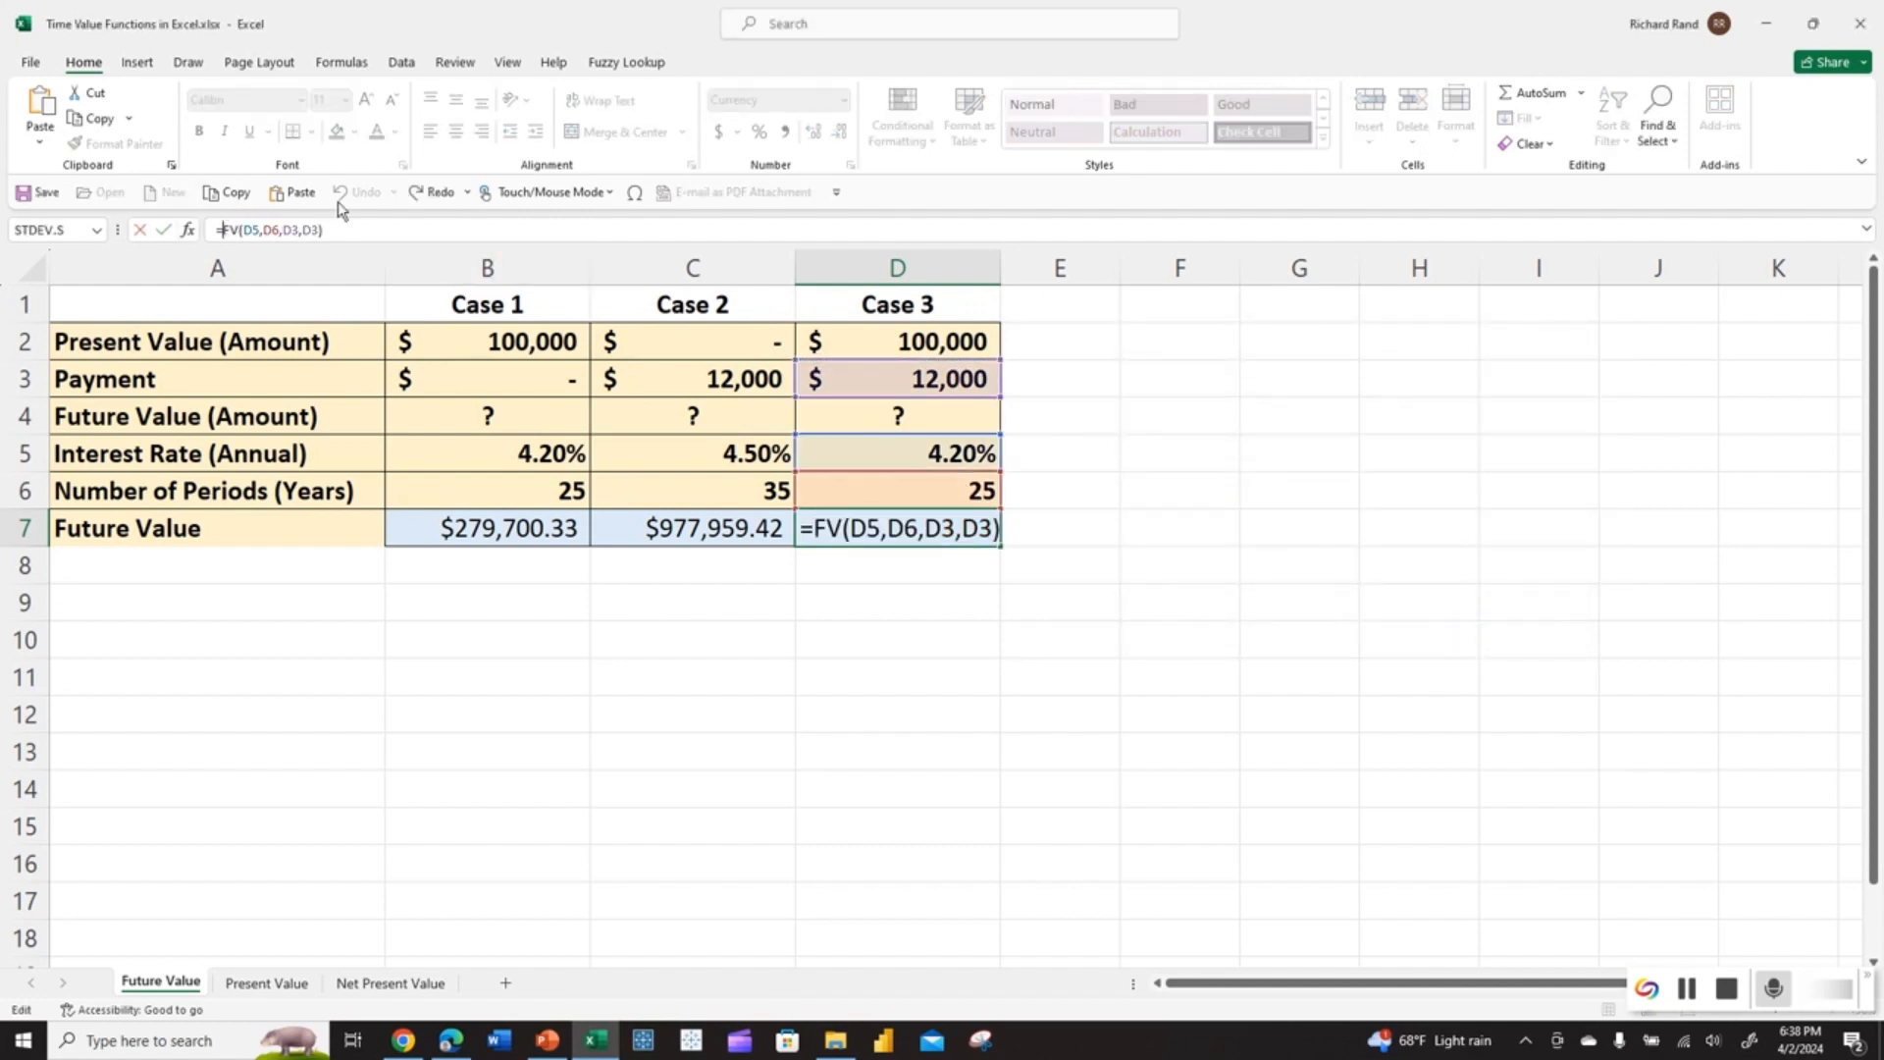
text(-)
key(Return)
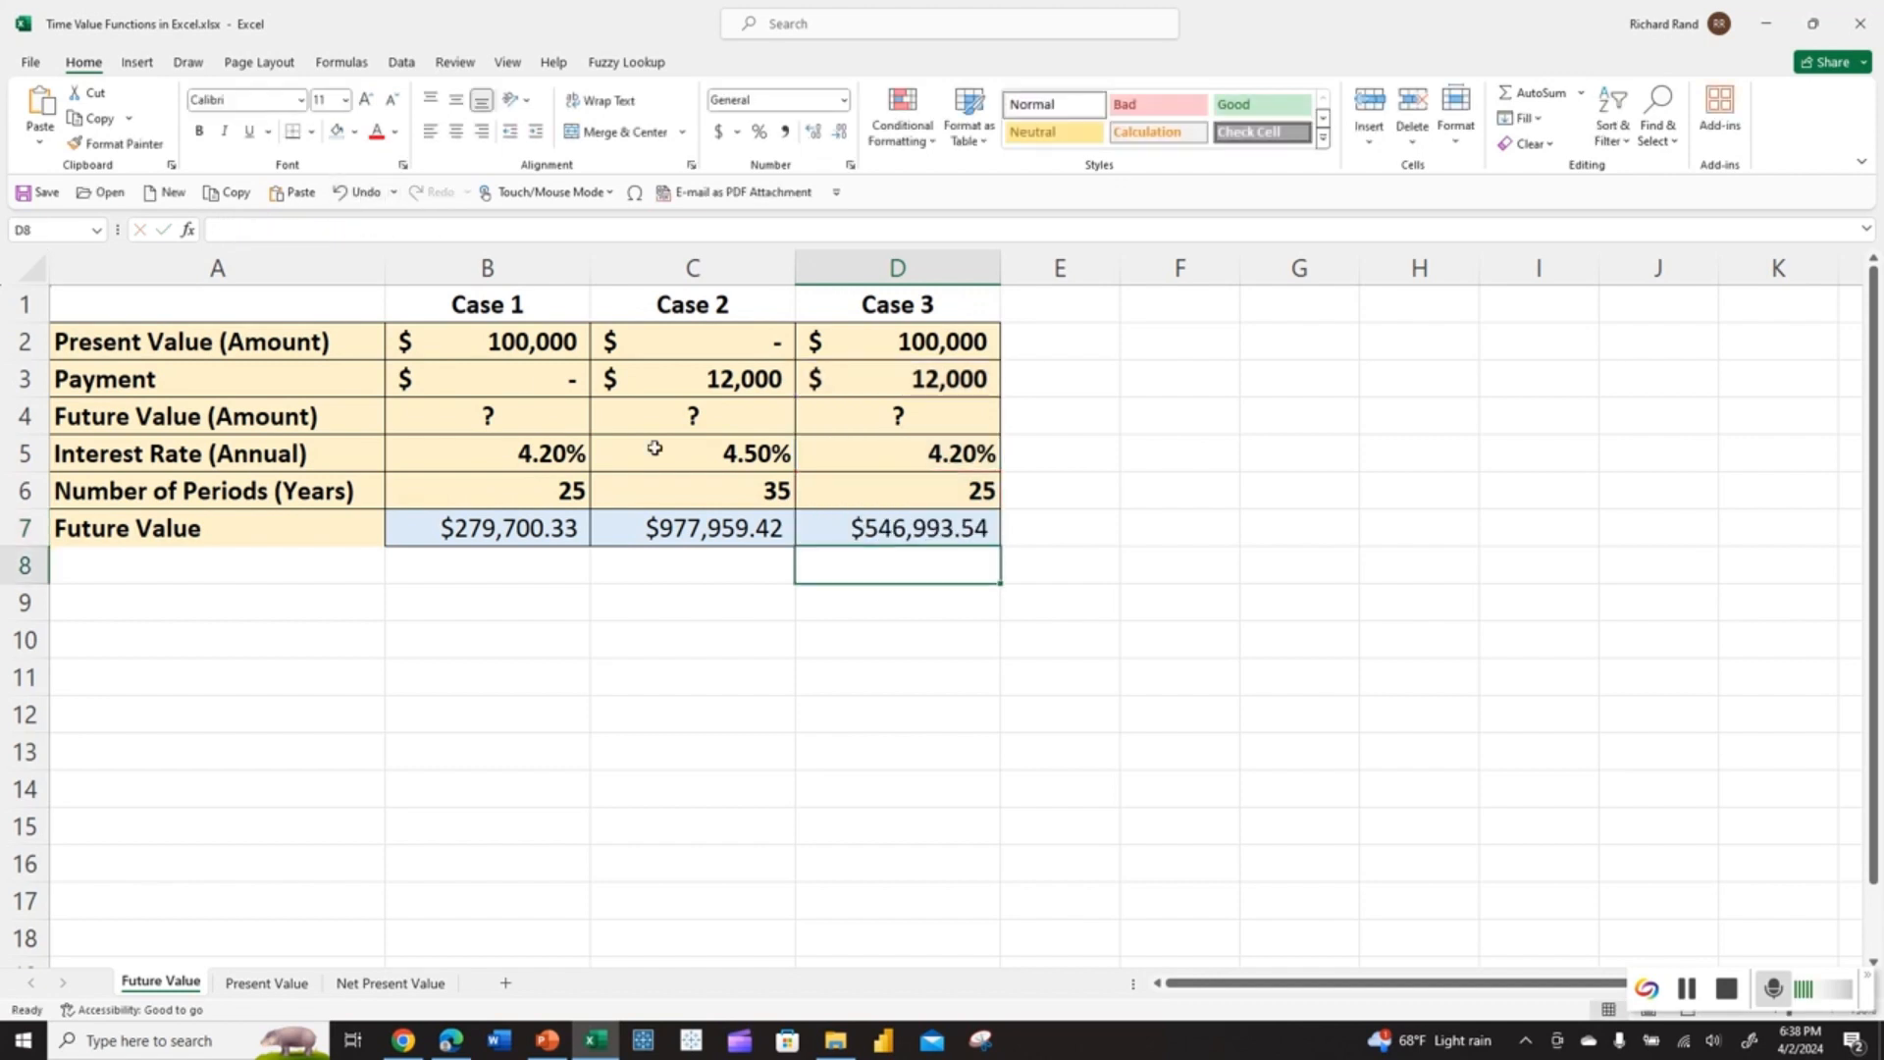
Set the Case 2 interest rate in C5 to 4.2% and the number of periods in C6 to 25.
click(750, 454)
text(4.2)
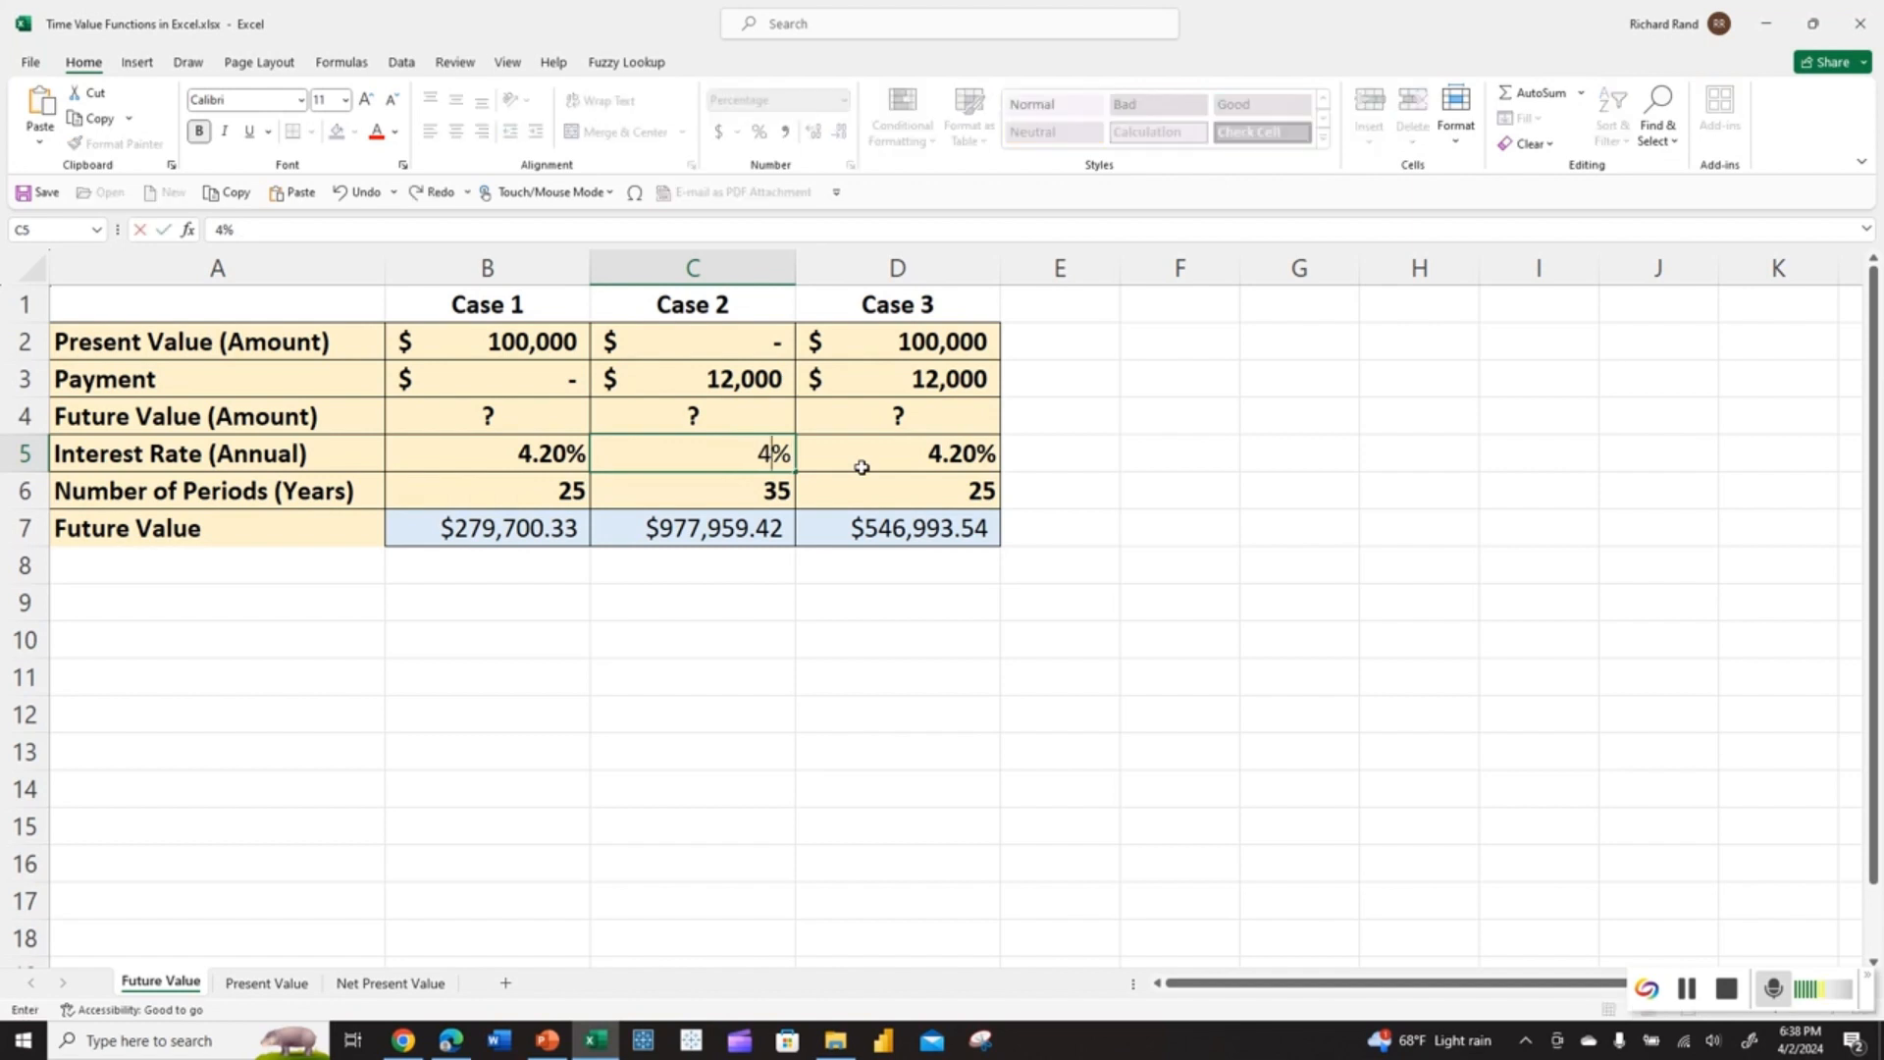
key(Return)
text(25)
key(Return)
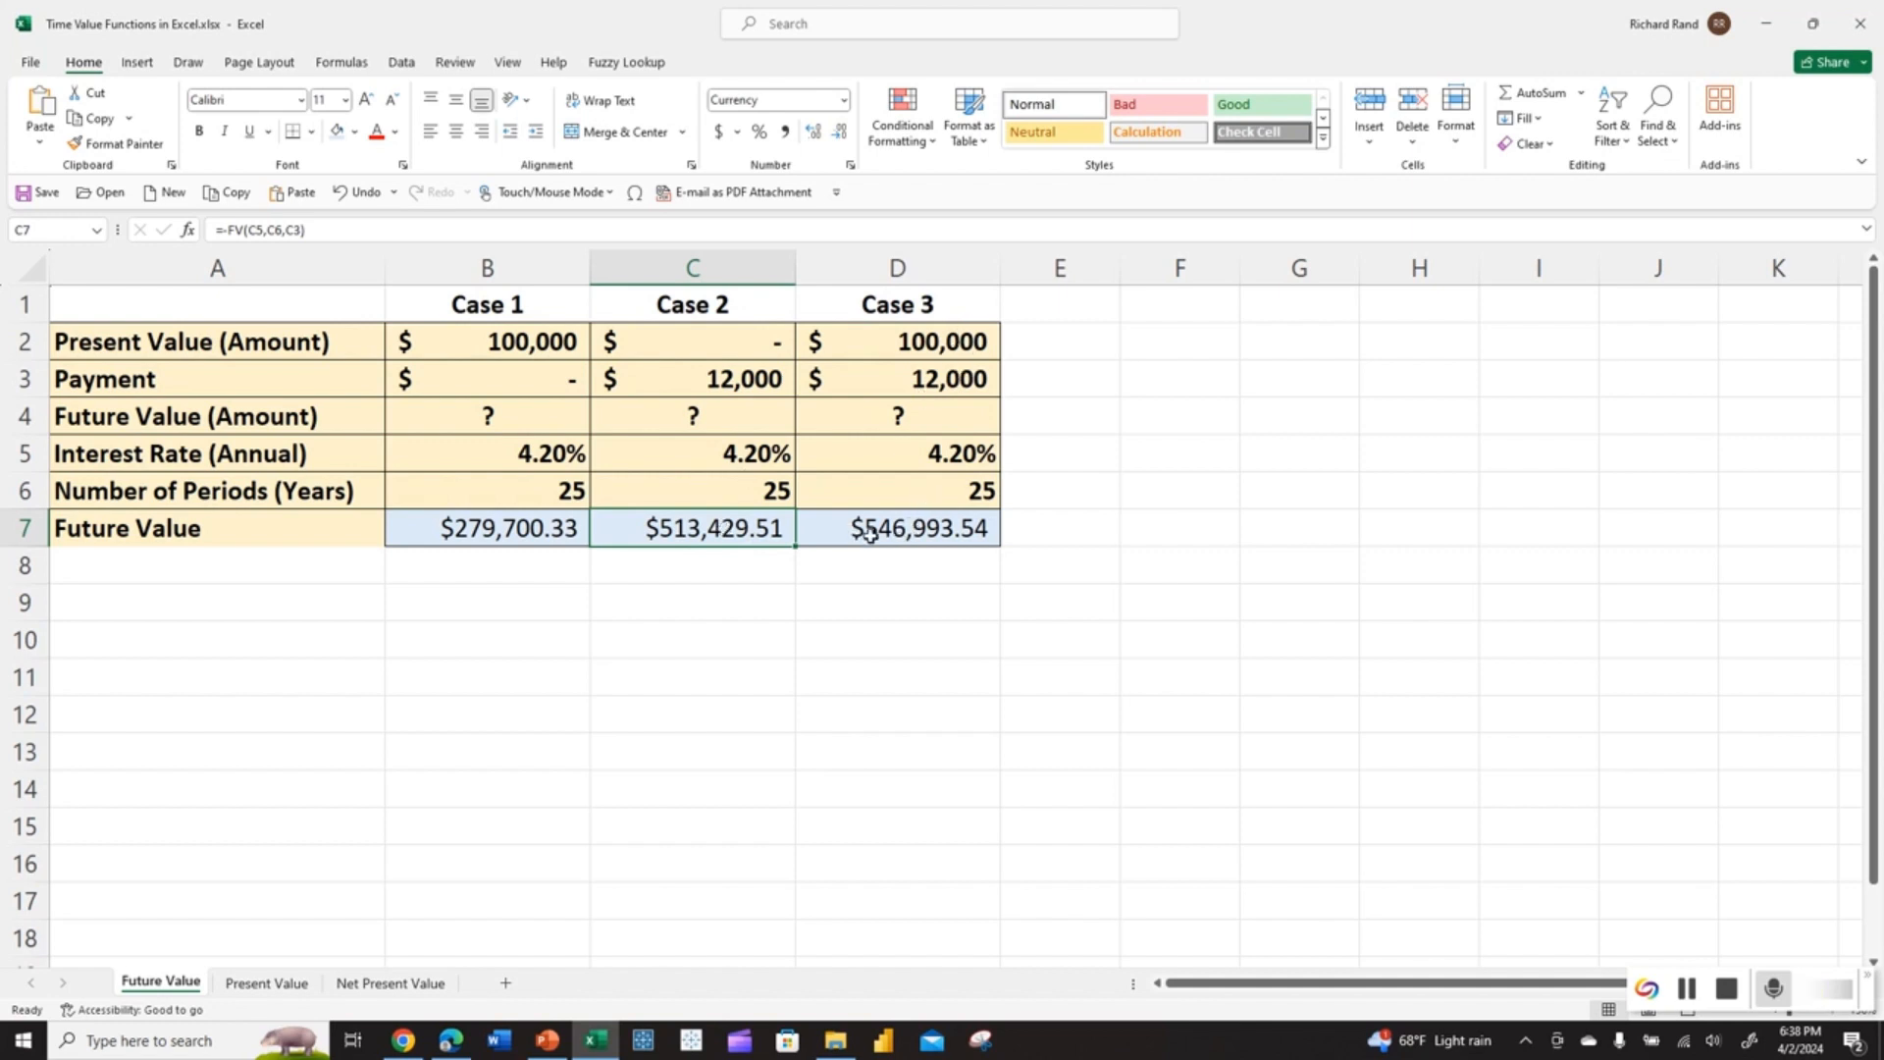
Check the Case 3 formula in D7 against the present value in D2 and clear the formula.
click(900, 529)
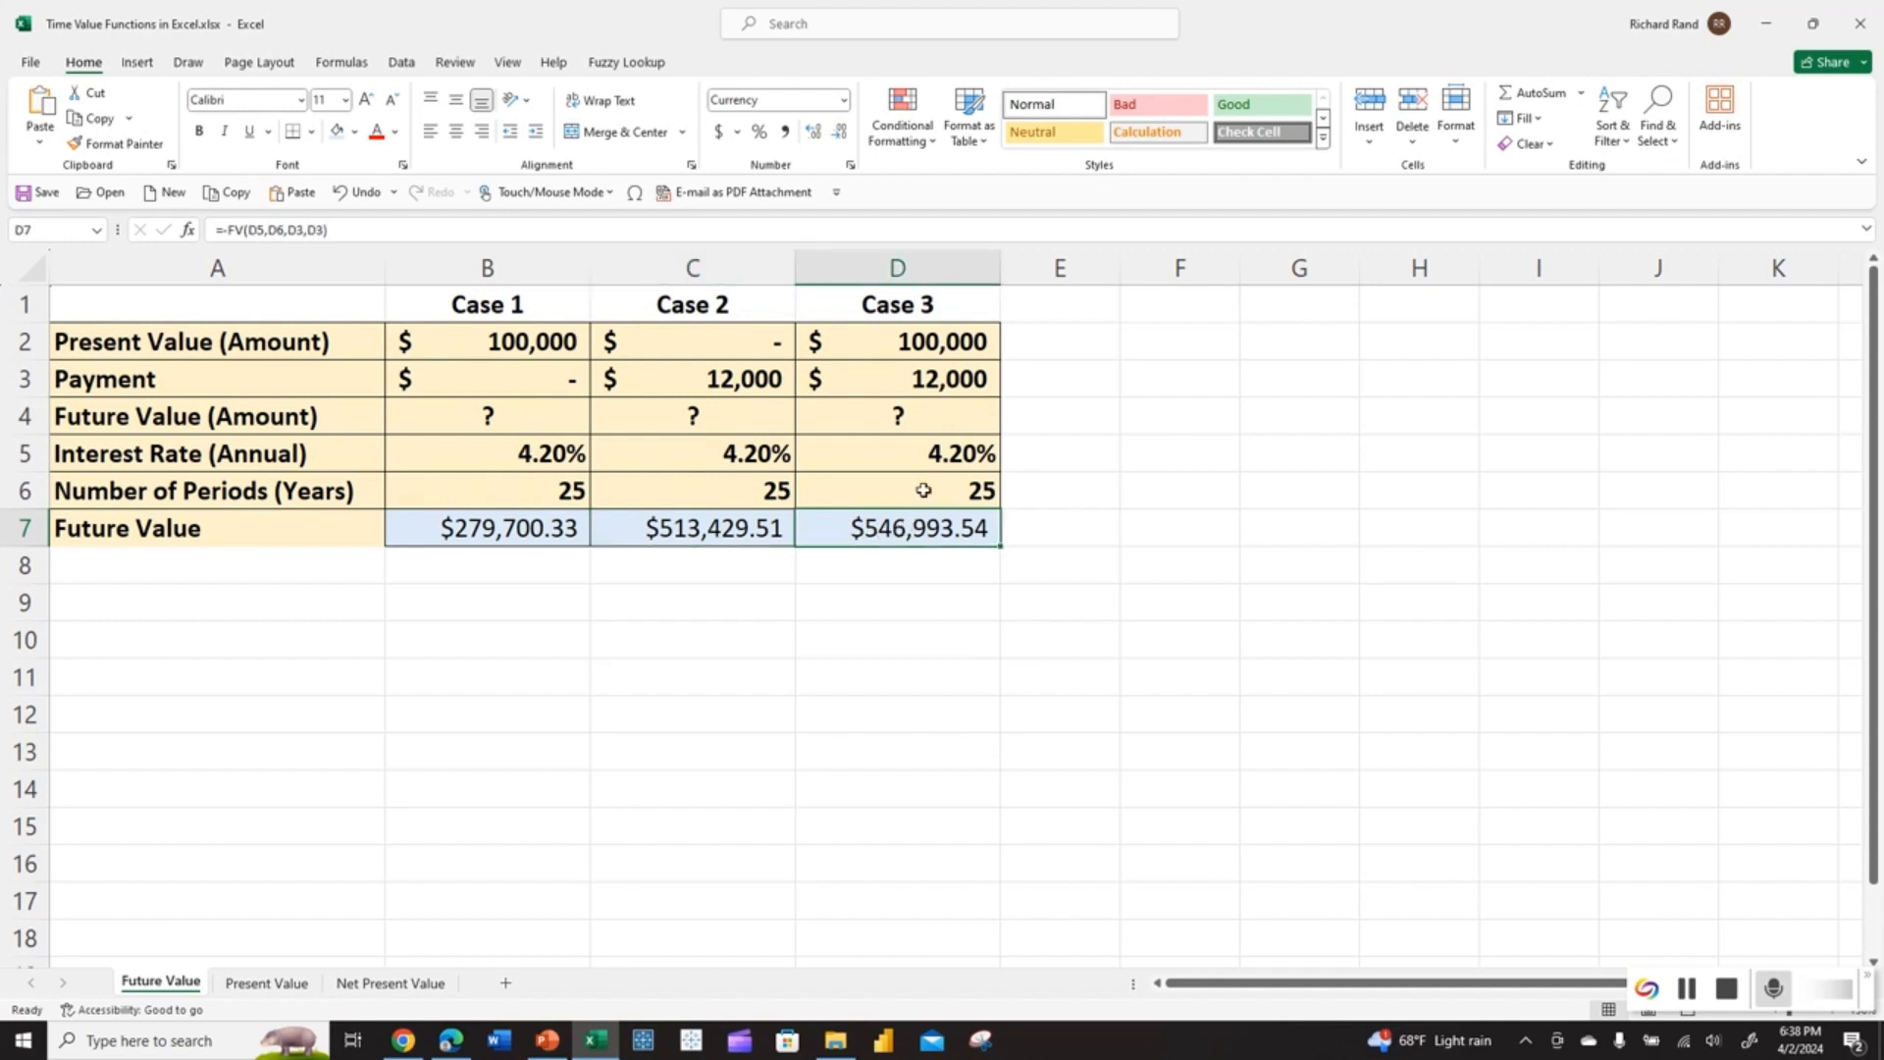
click(930, 339)
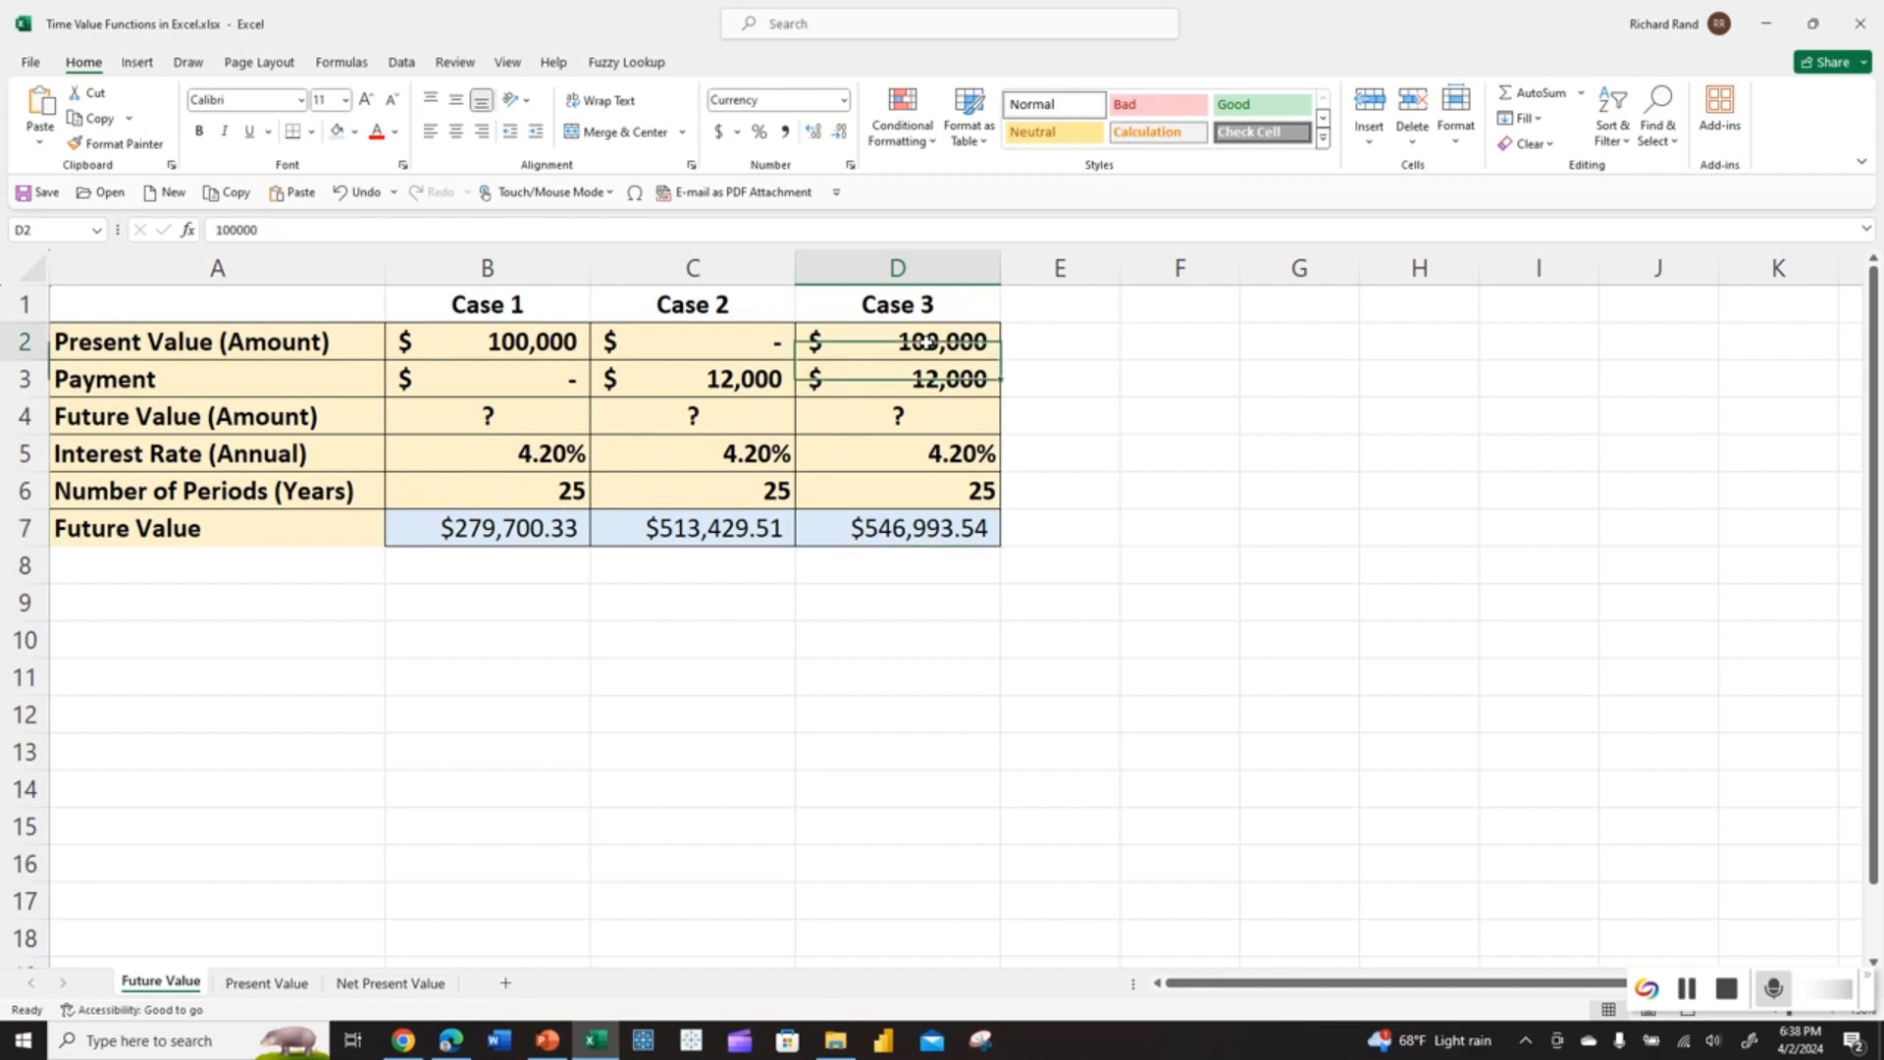
click(911, 533)
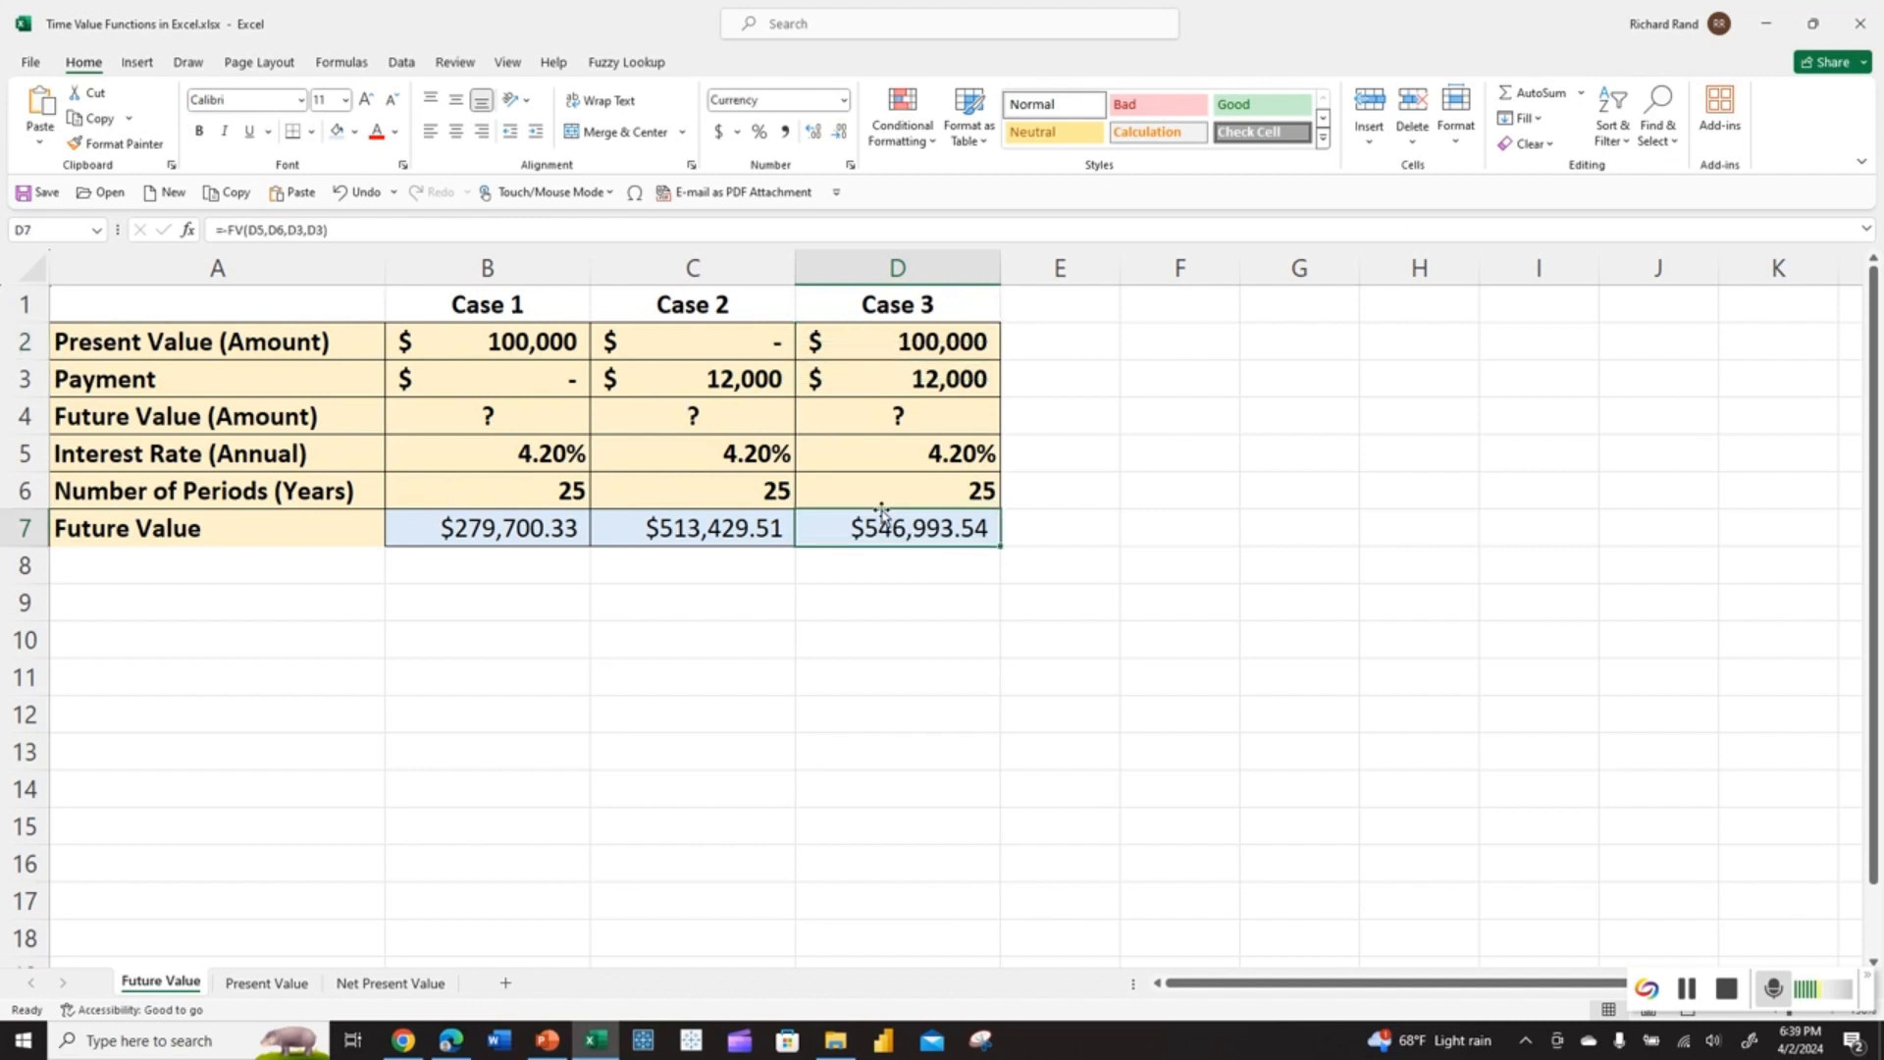
key(Delete)
Enter the FV function in D7 again with D5 as the rate and D6 as the number of periods.
text(=fv)
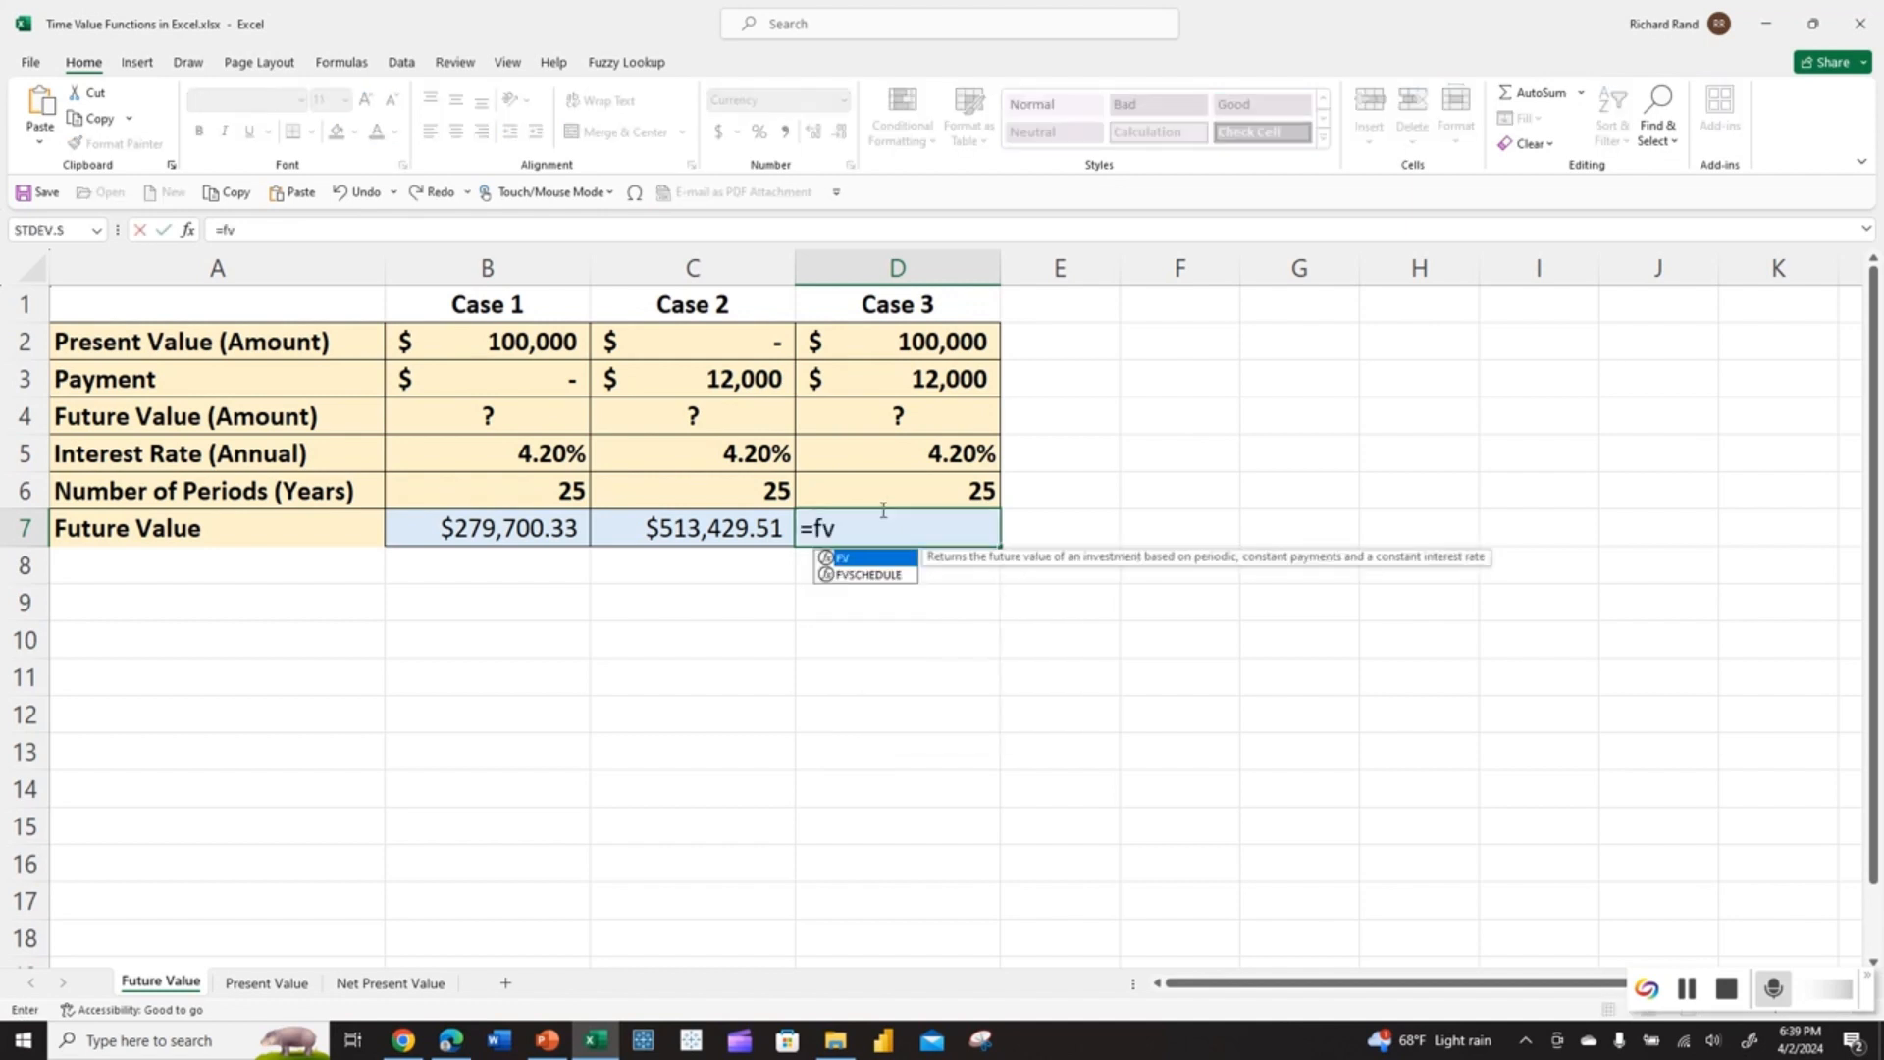
key(ctrl+a)
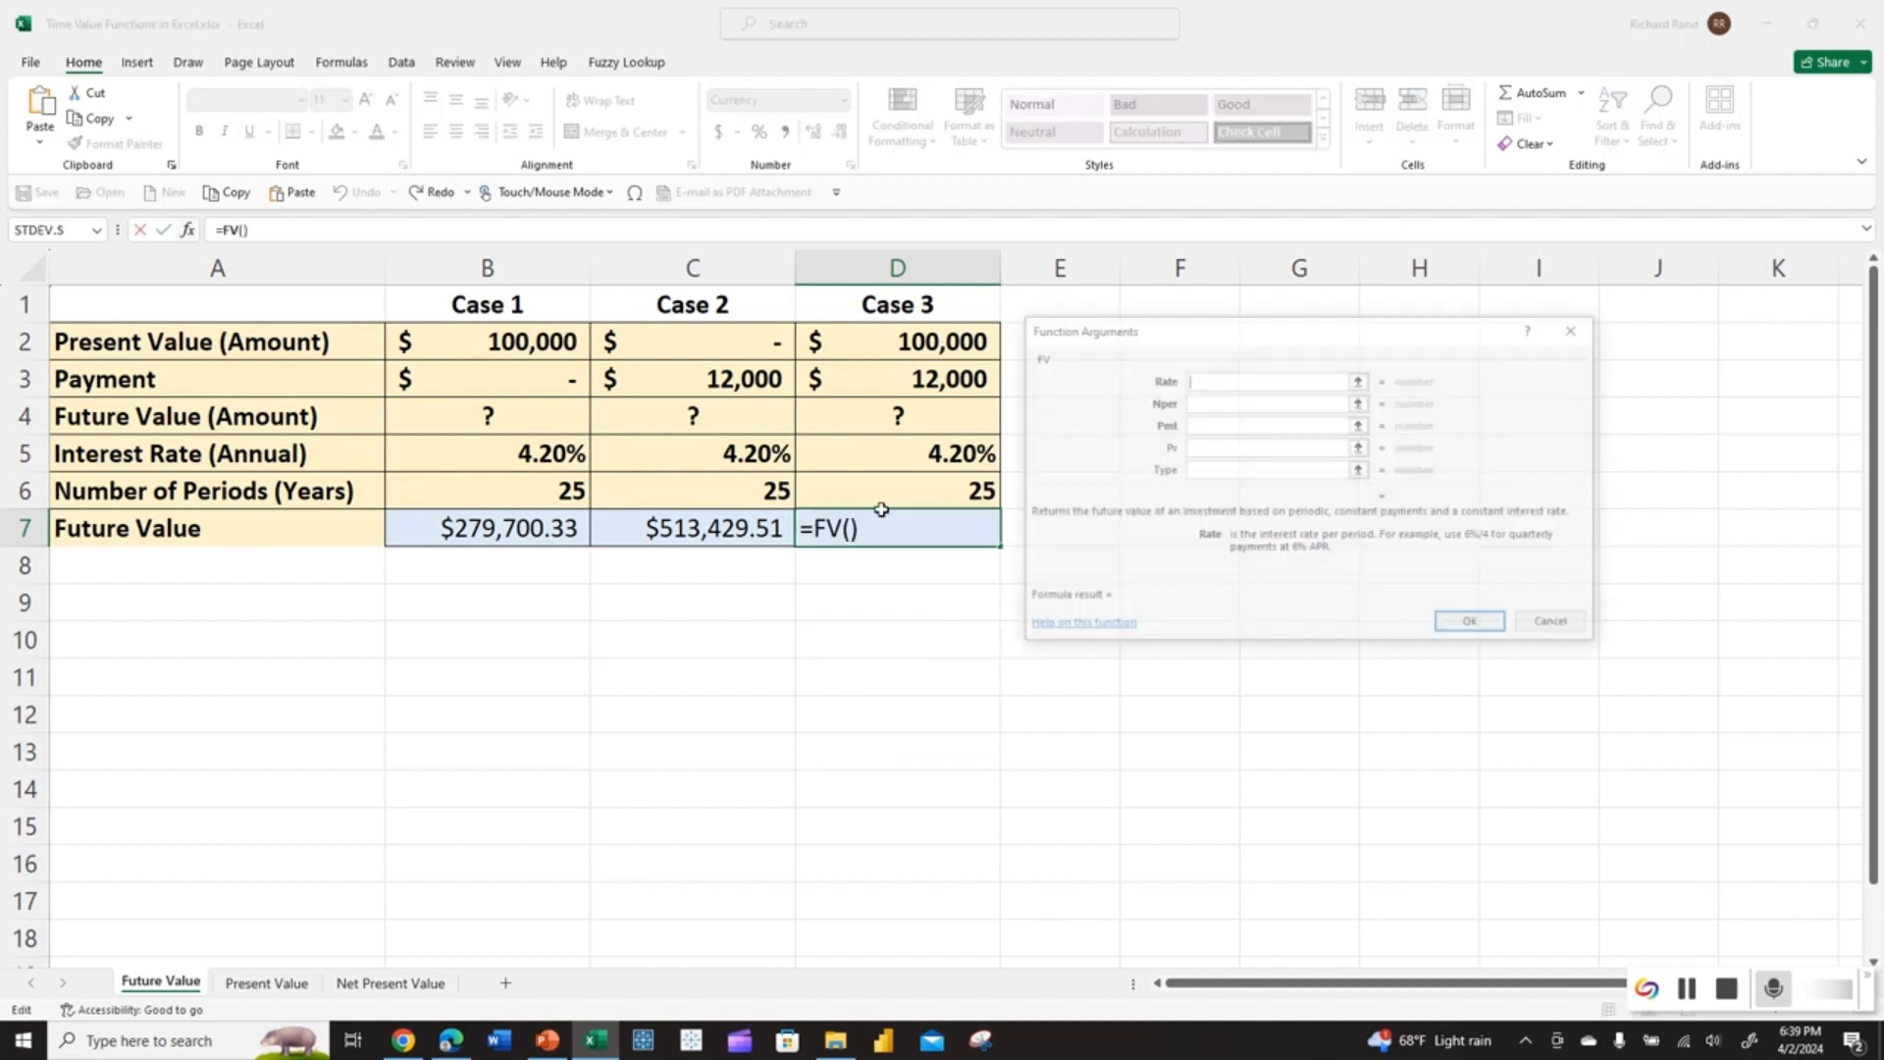
click(977, 453)
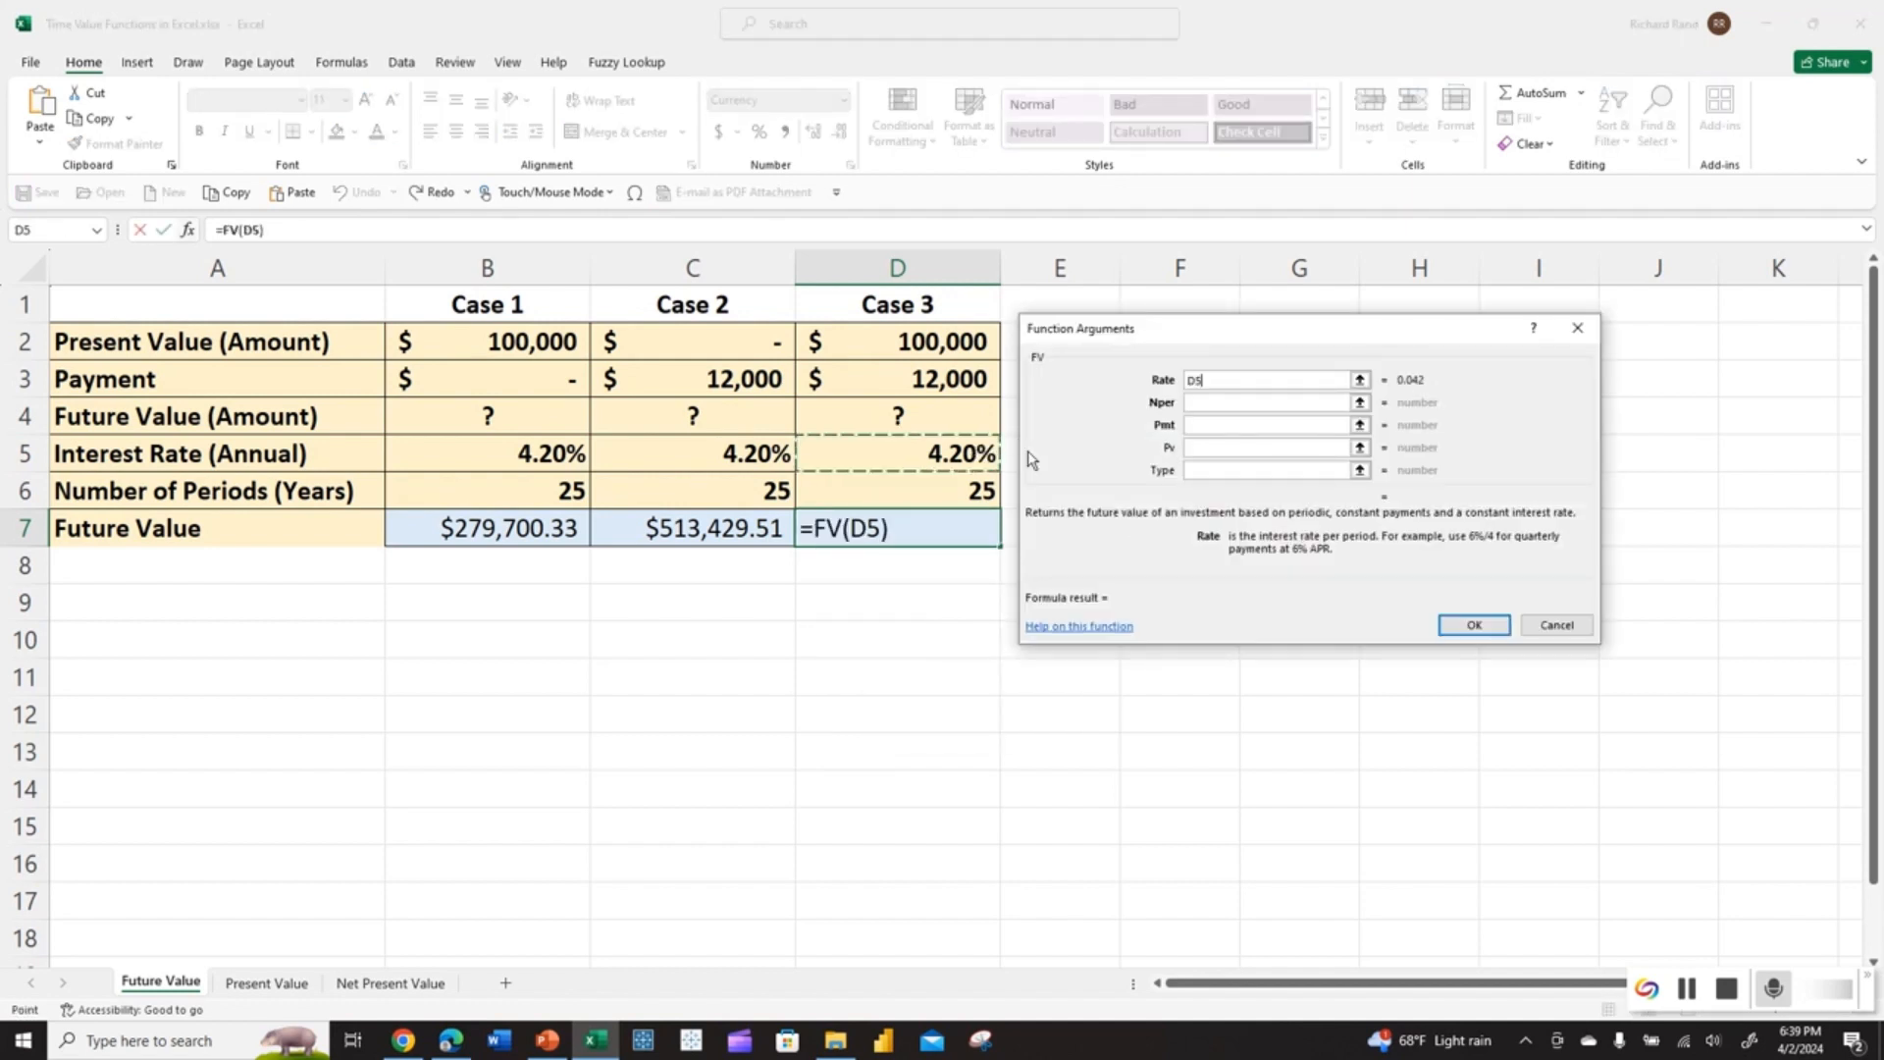
key(Tab)
click(976, 490)
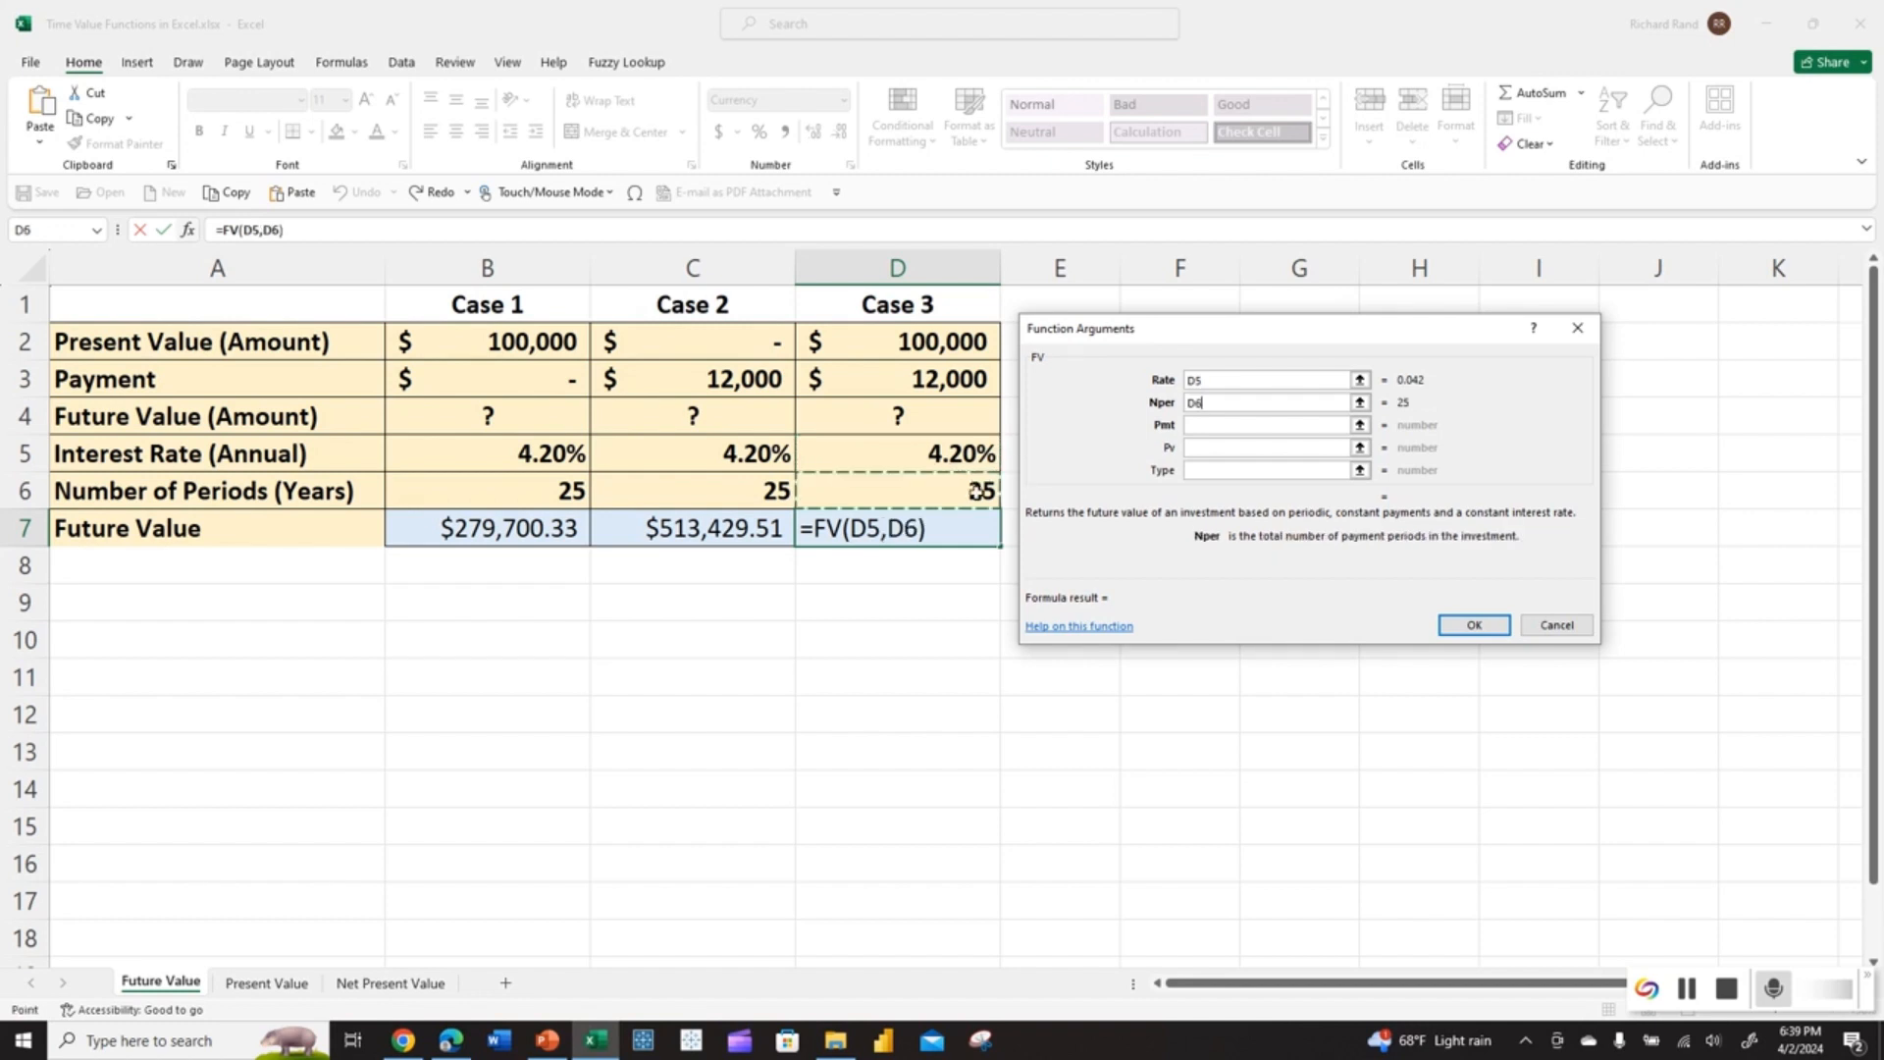
key(Tab)
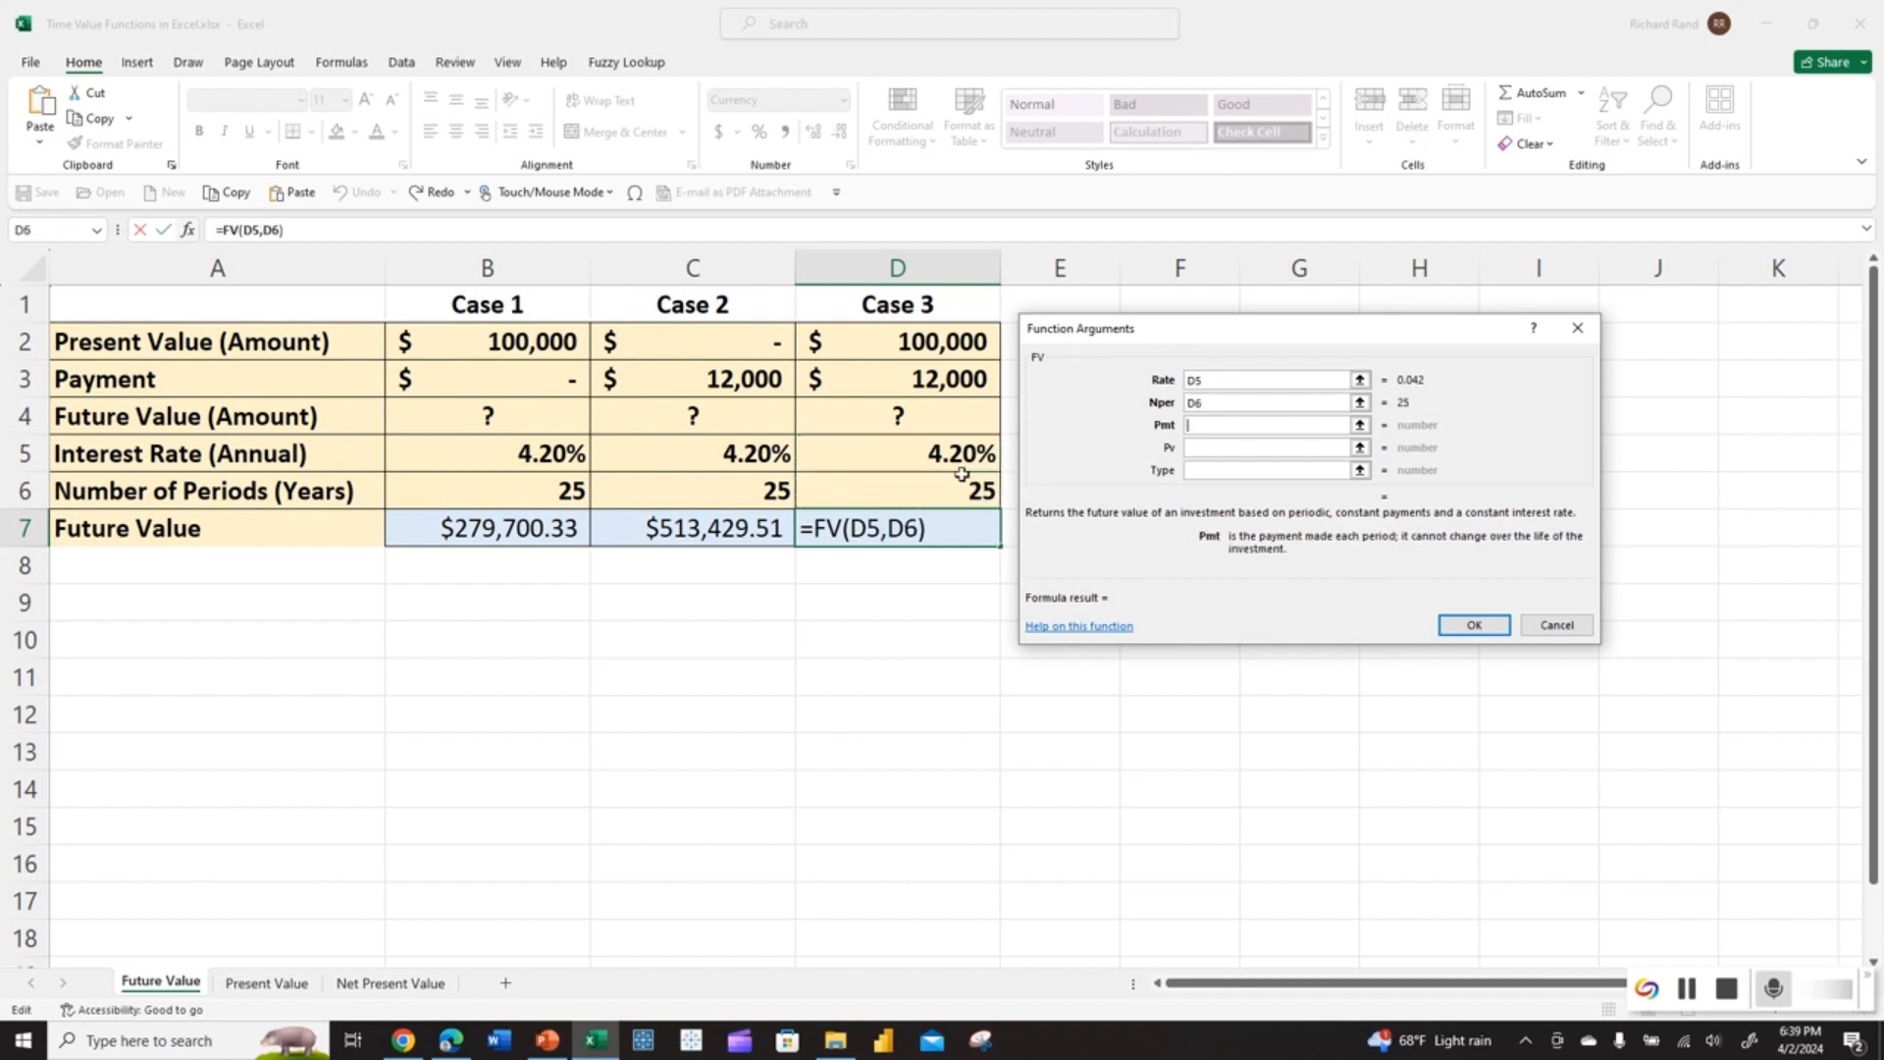
Complete the Case 3 FV formula in D7 with D3 as the payment and D2 as the present value.
click(914, 389)
key(Tab)
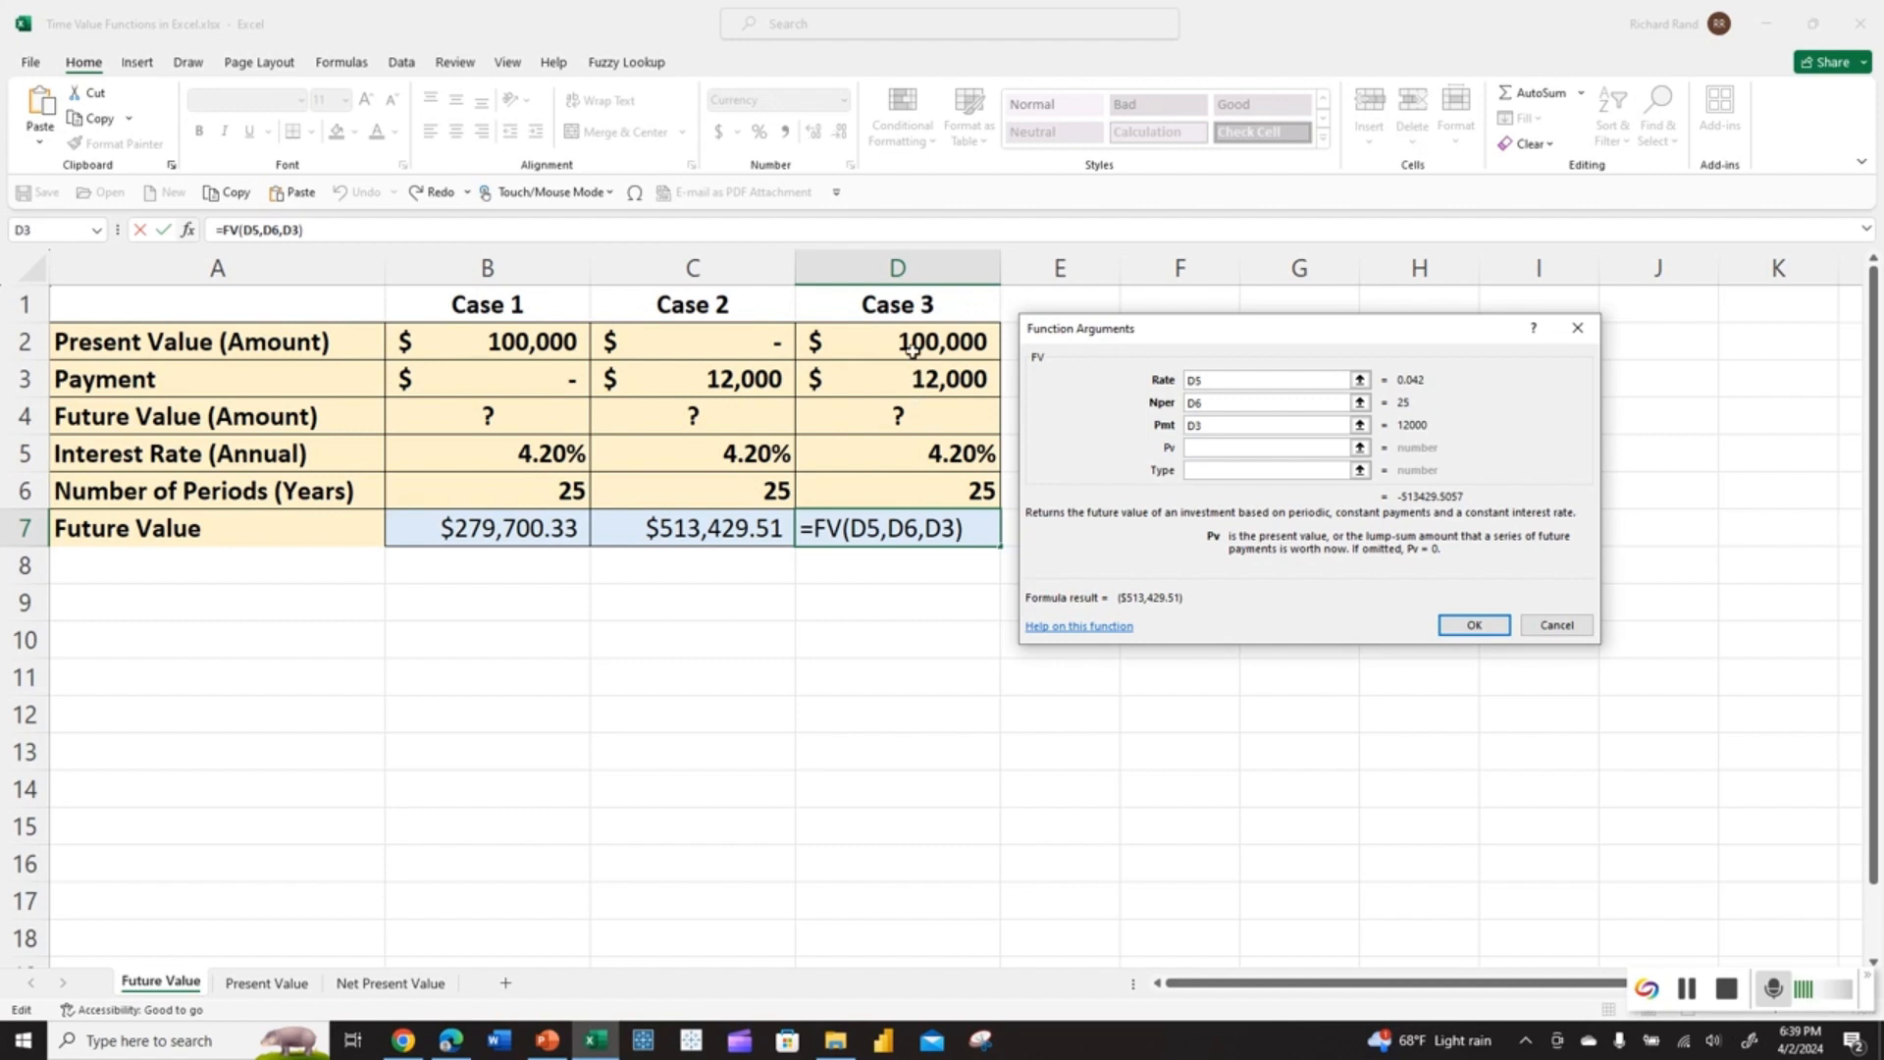
click(911, 350)
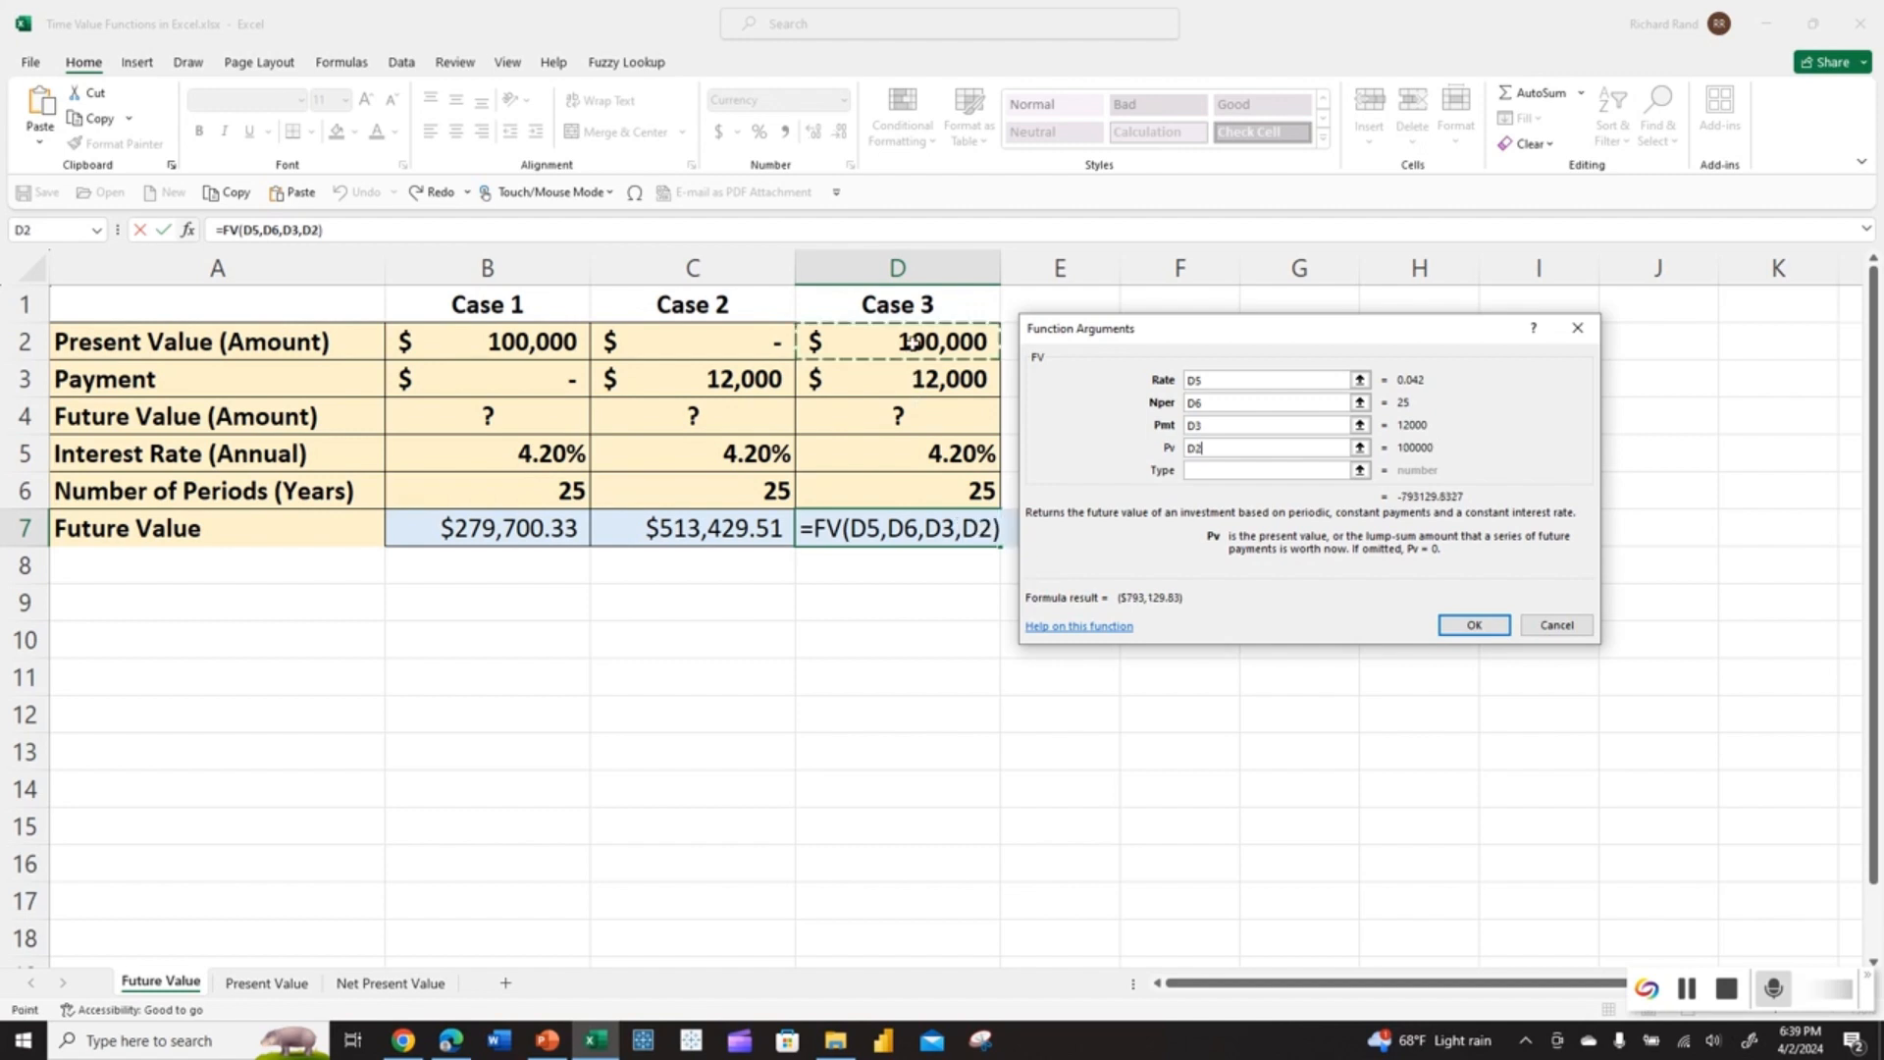
click(1474, 626)
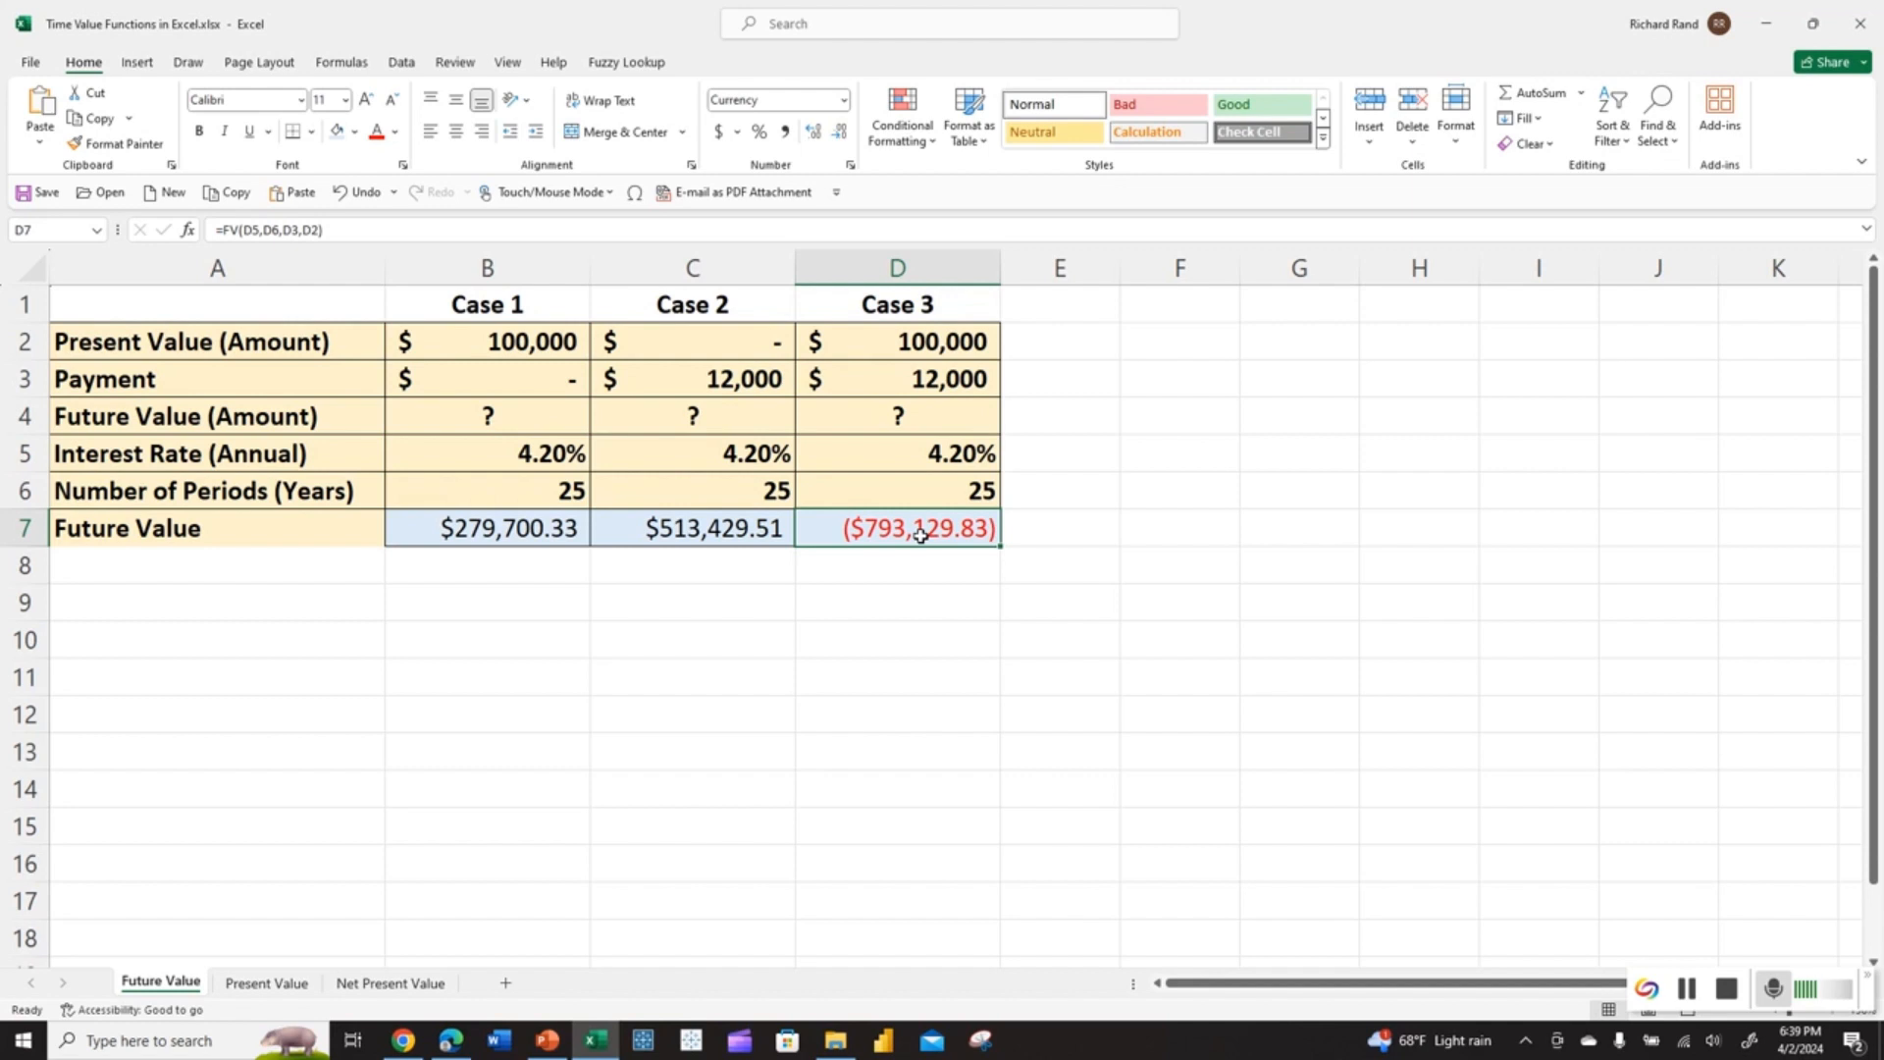
On the Present Value sheet, enter the PV function in B8 with B5 as the rate and B6 as the number of periods.
click(273, 985)
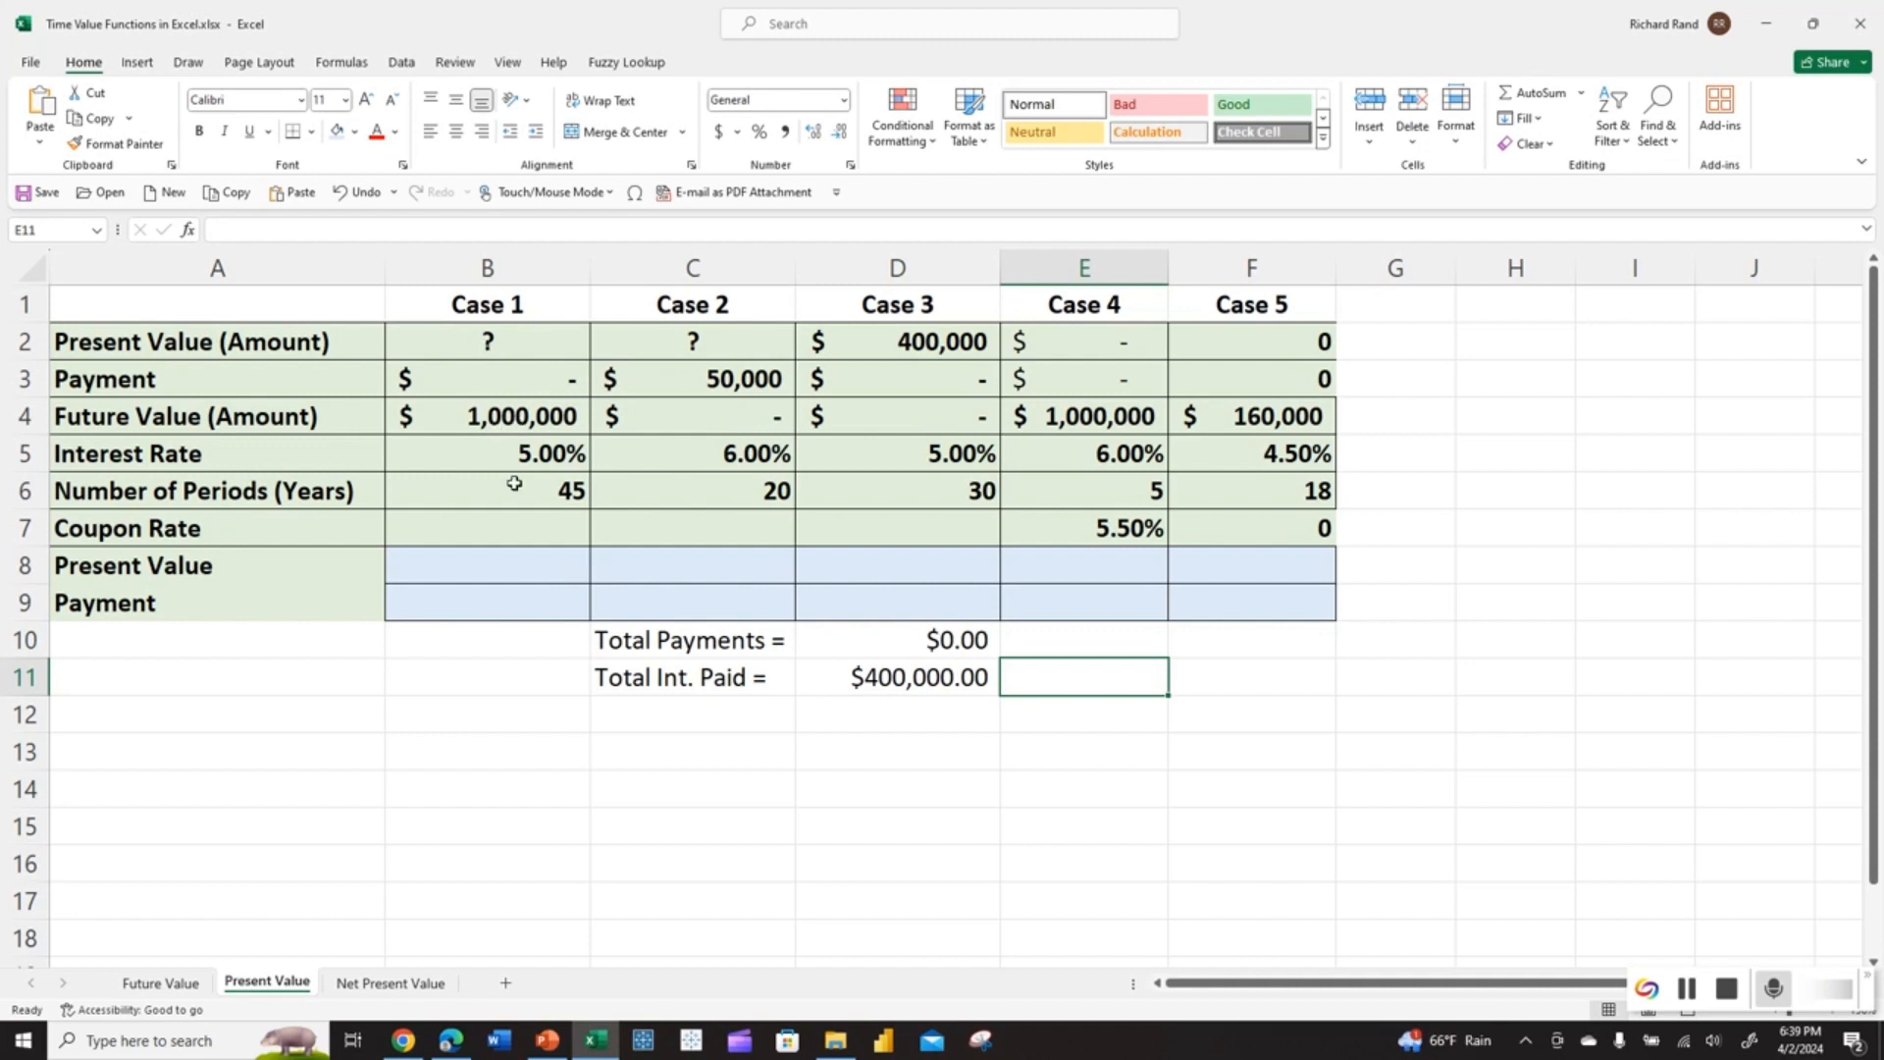
click(482, 569)
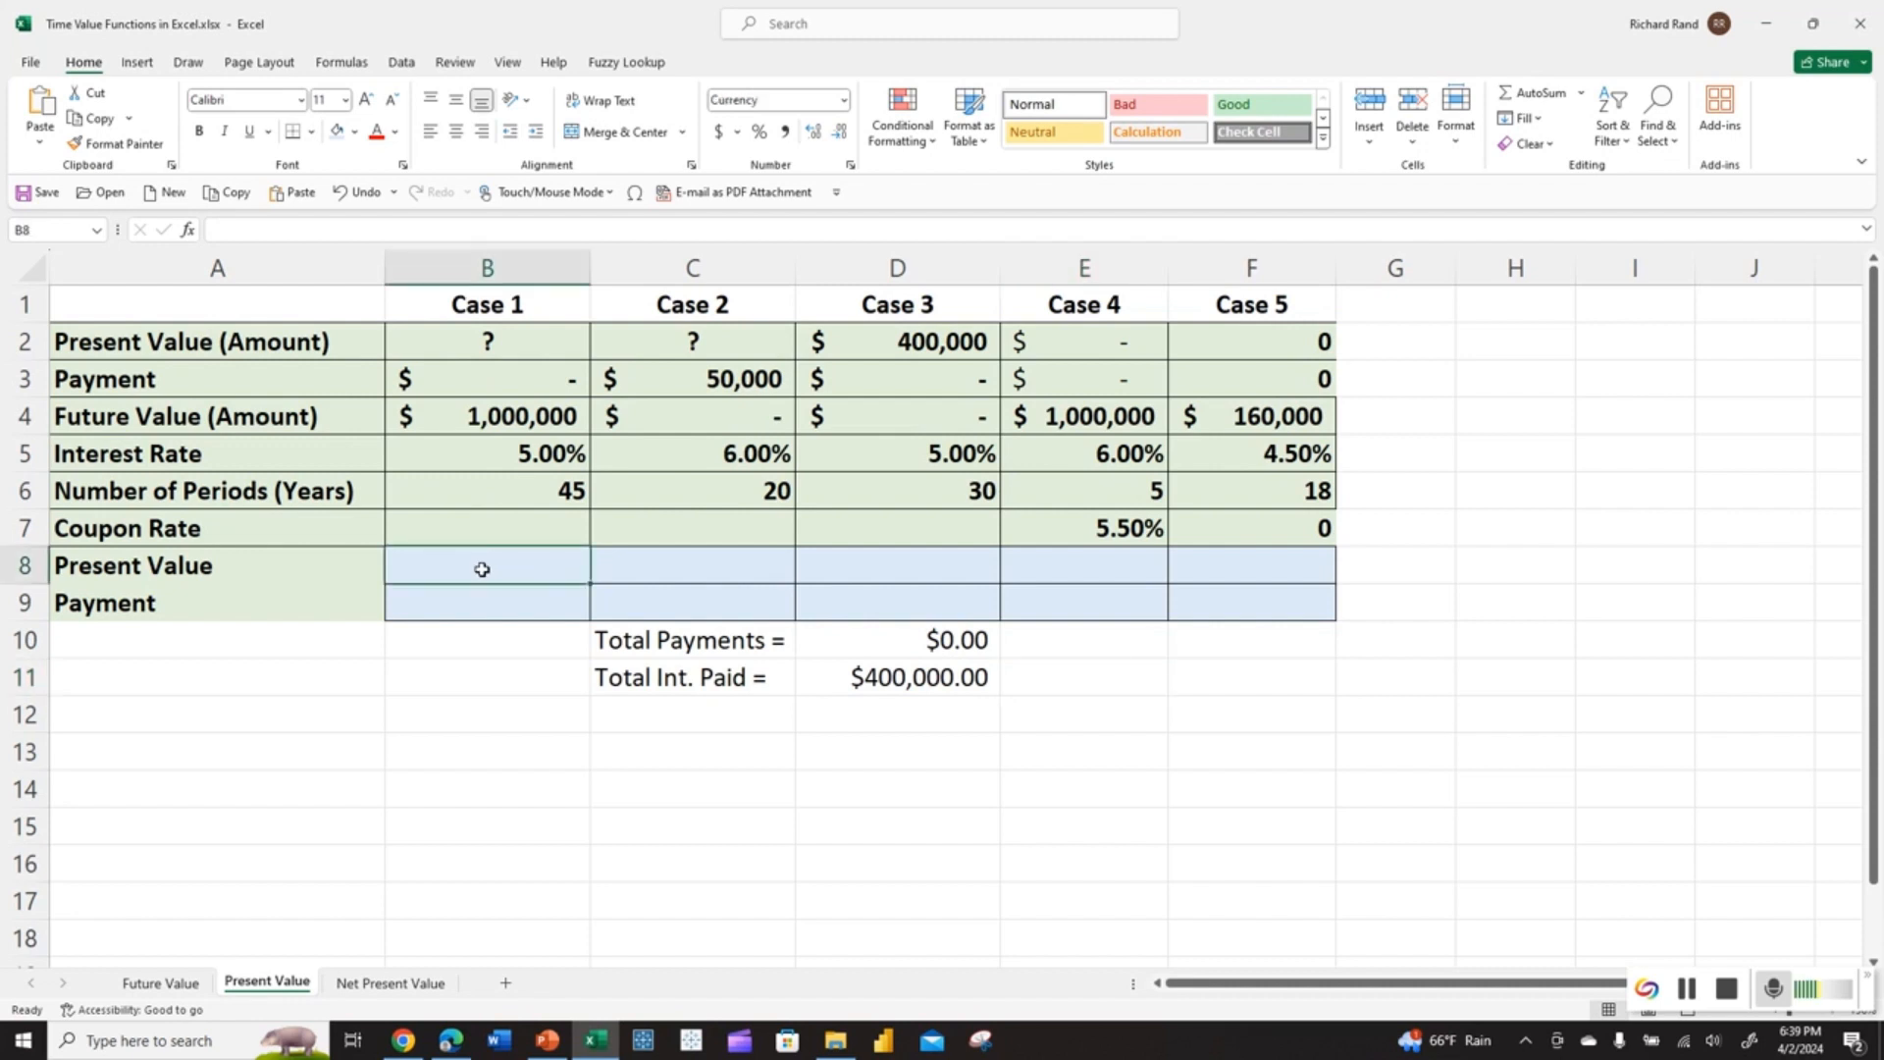
text(=pv)
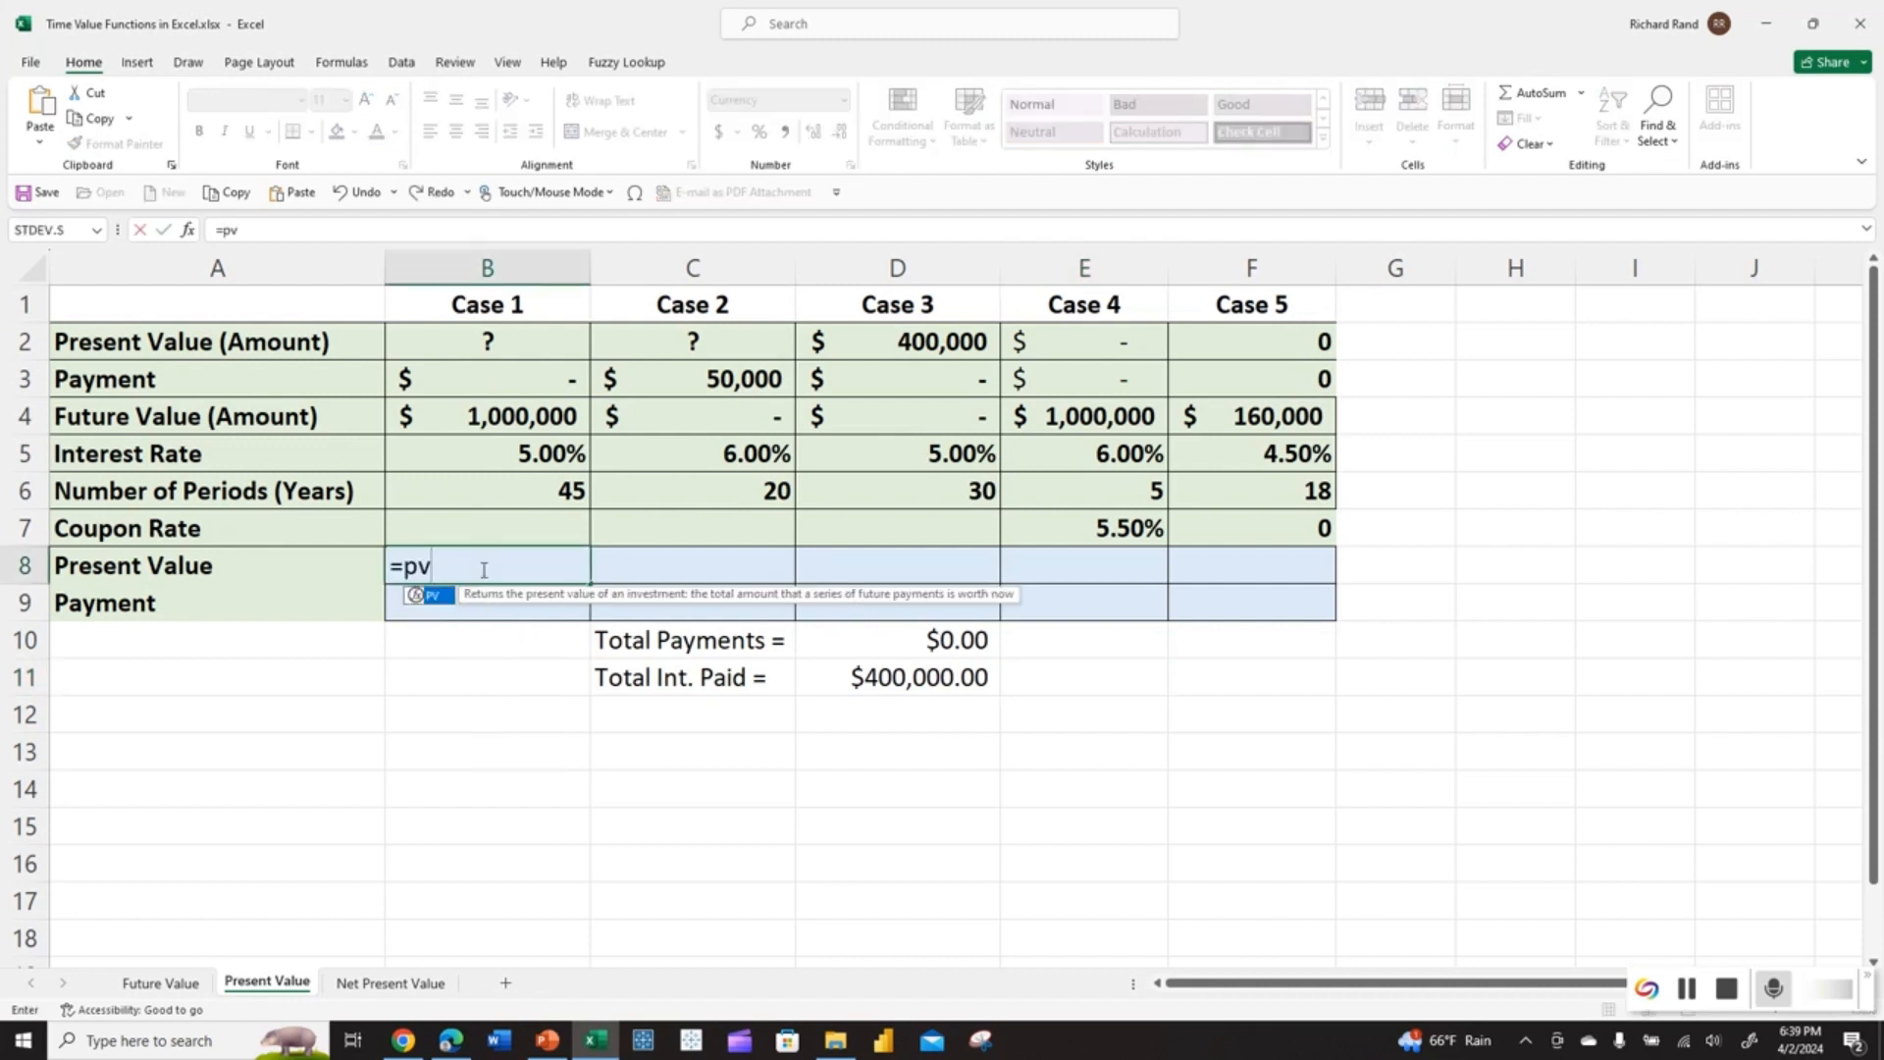
key(ctrl+a)
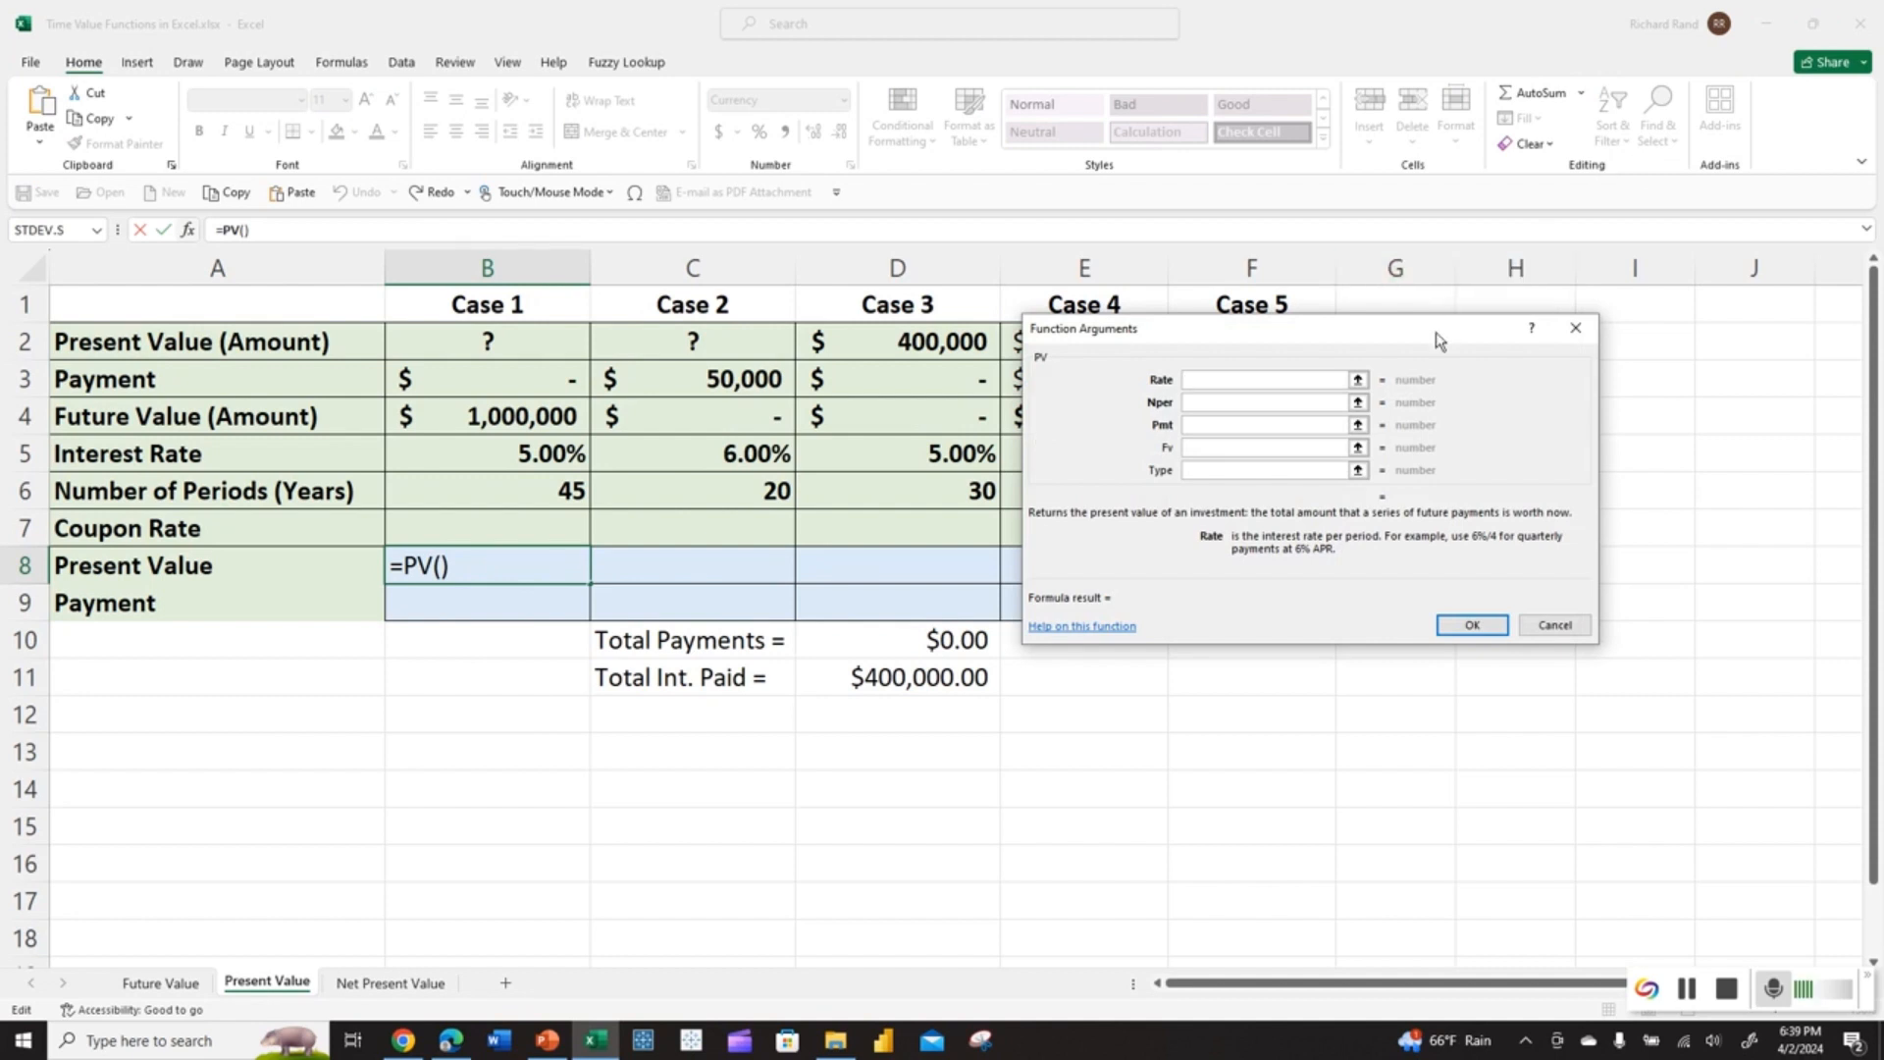
drag(1439, 341, 1025, 366)
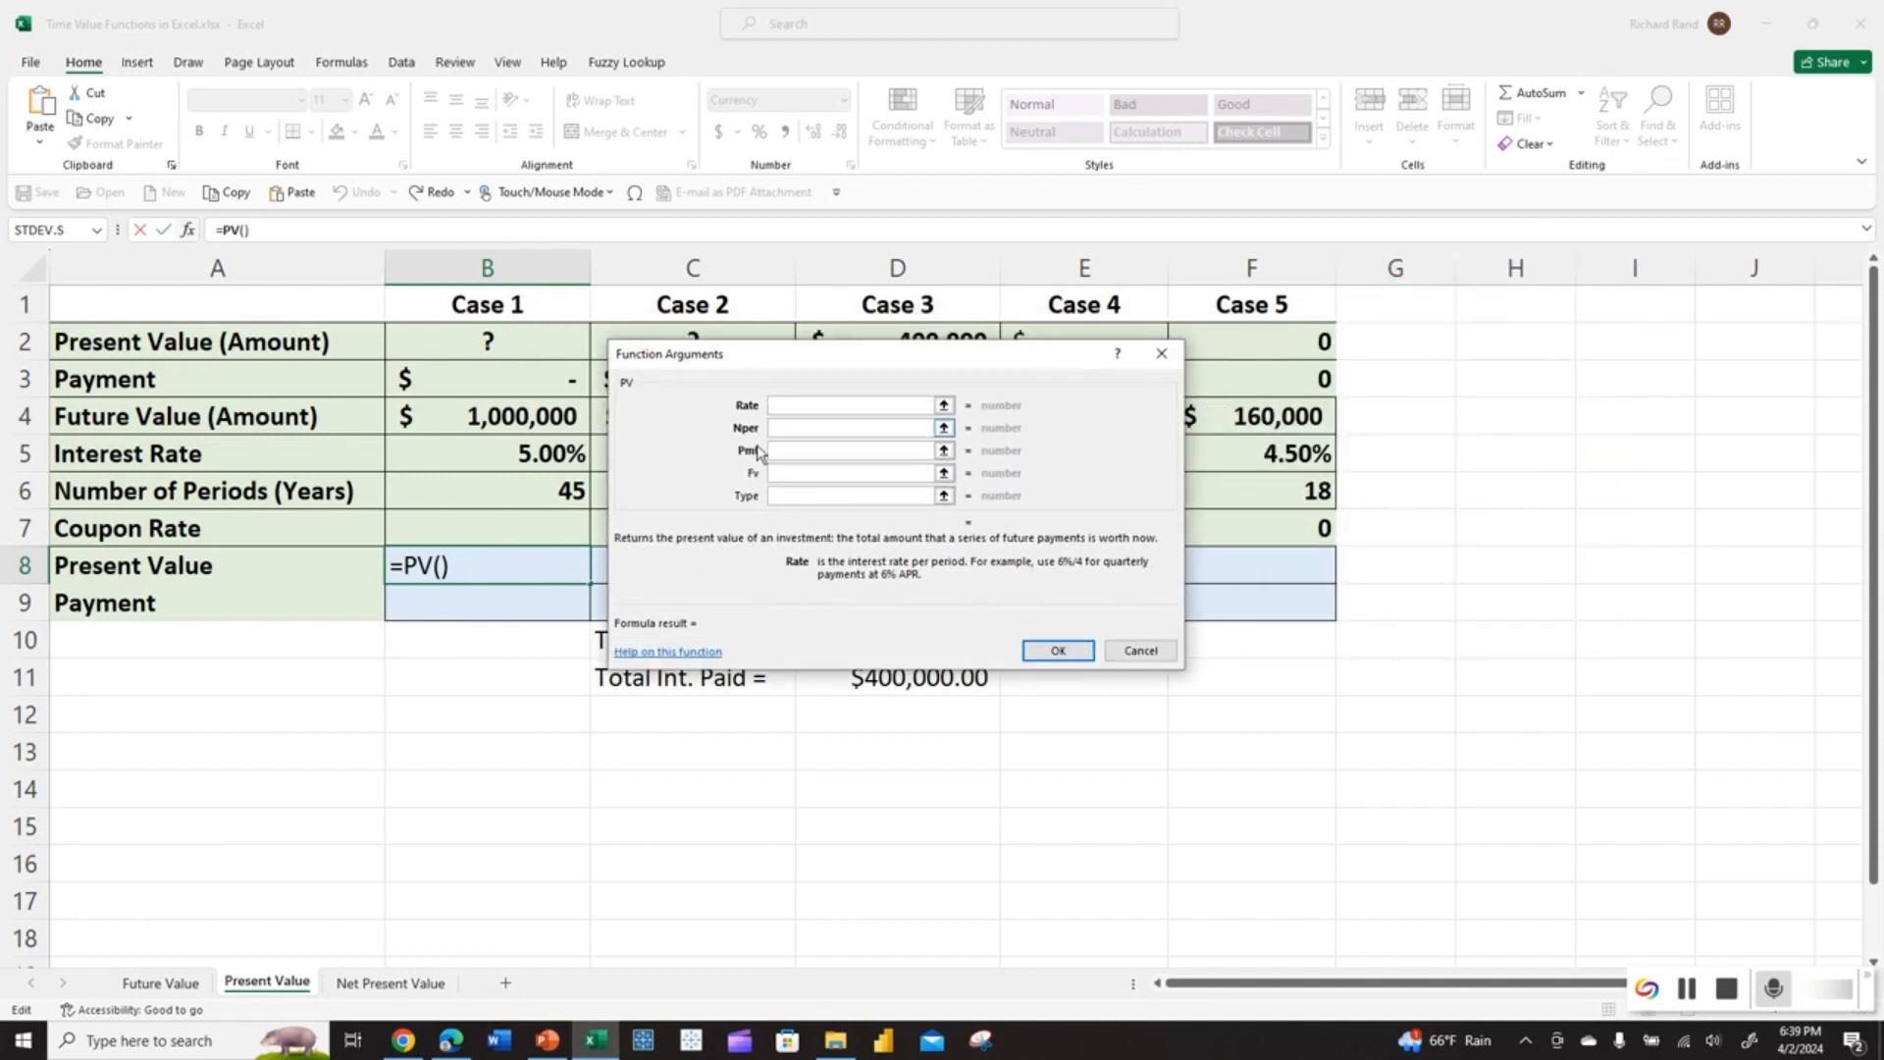
click(540, 454)
key(Tab)
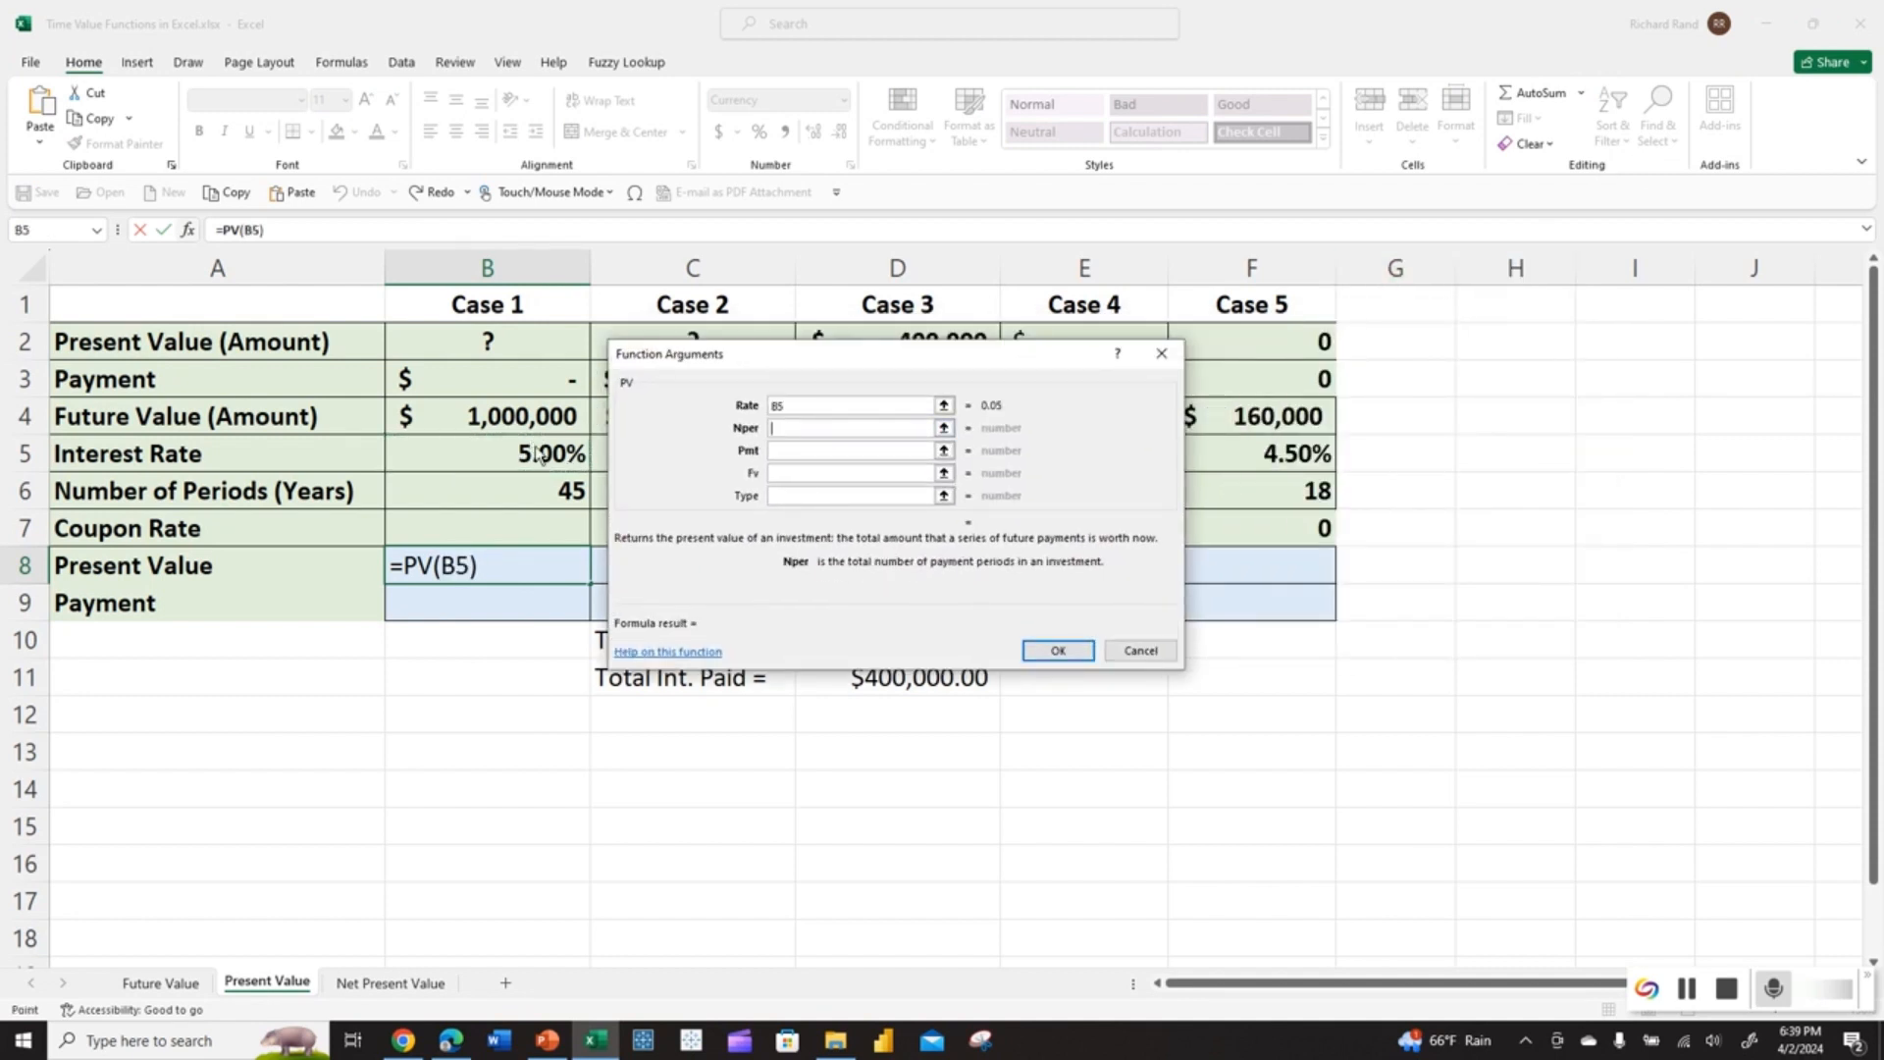
click(572, 487)
key(Tab)
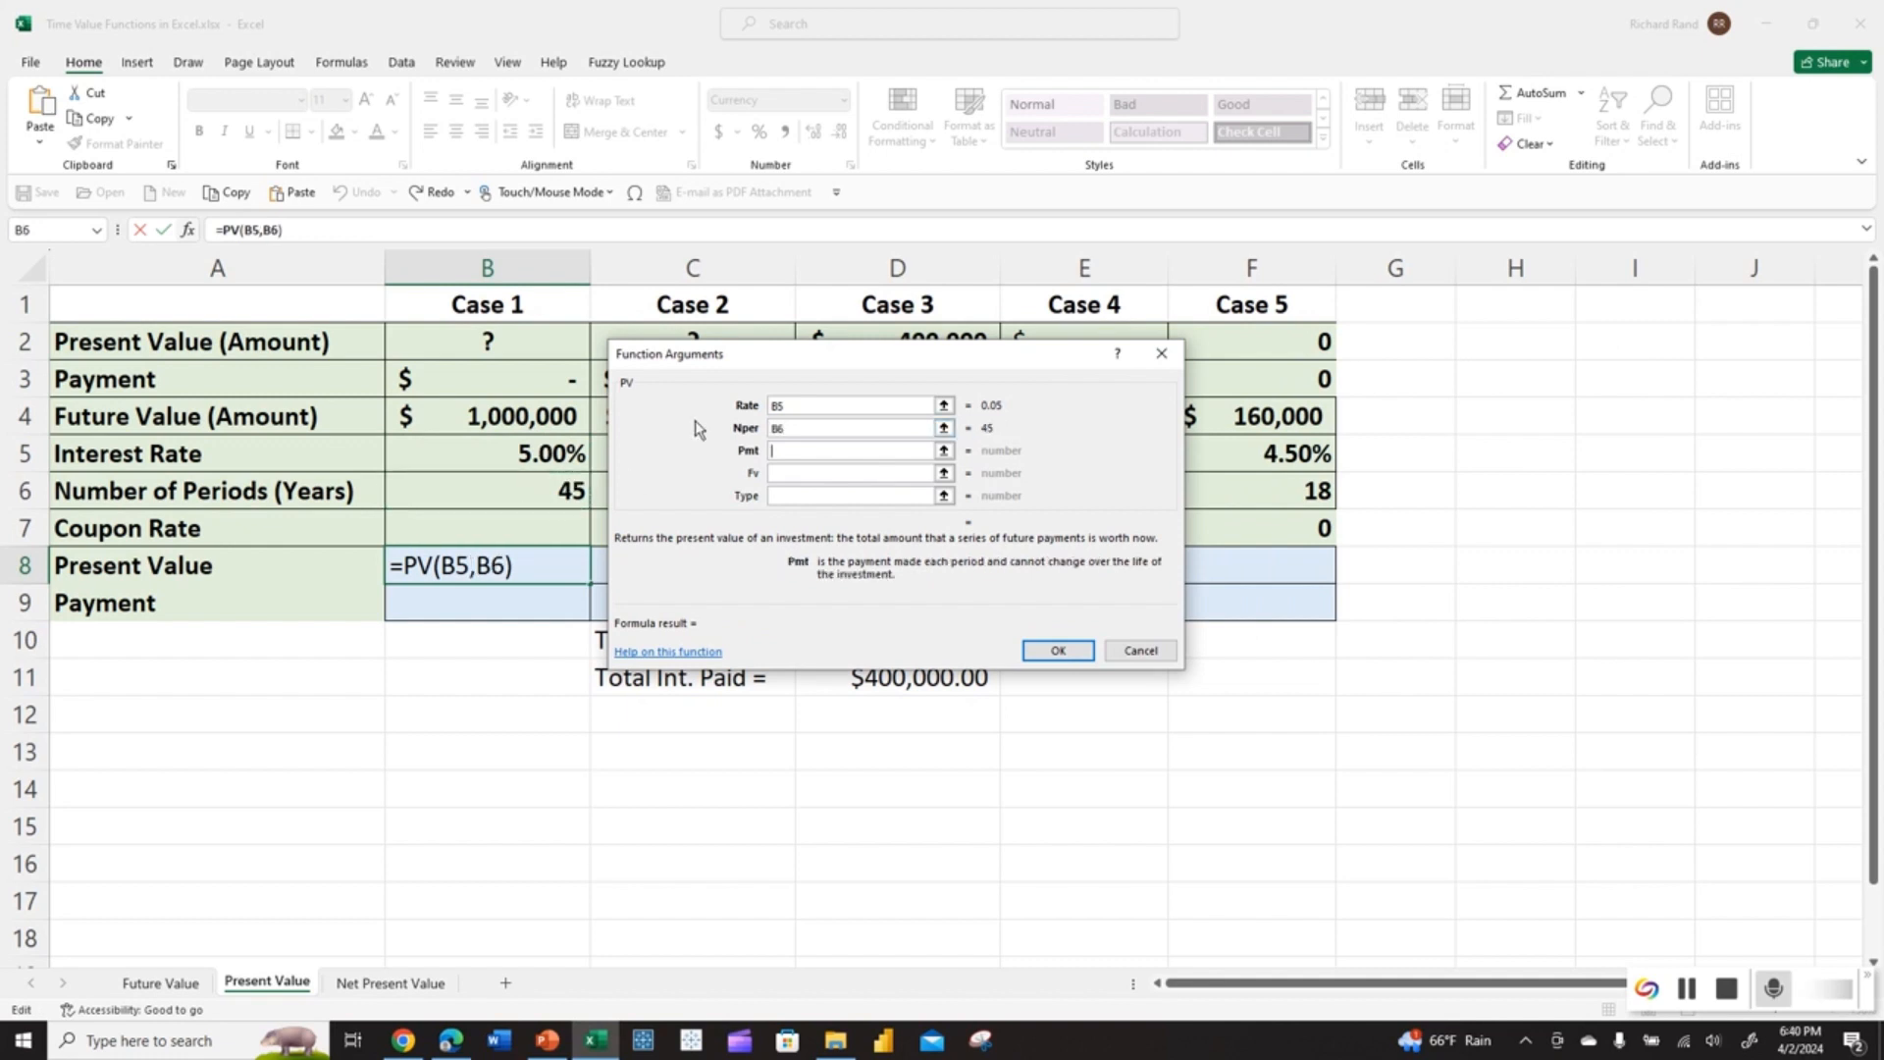
Complete the Case 1 PV formula with the payment left blank and B4 as the future value, and negate it.
key(Tab)
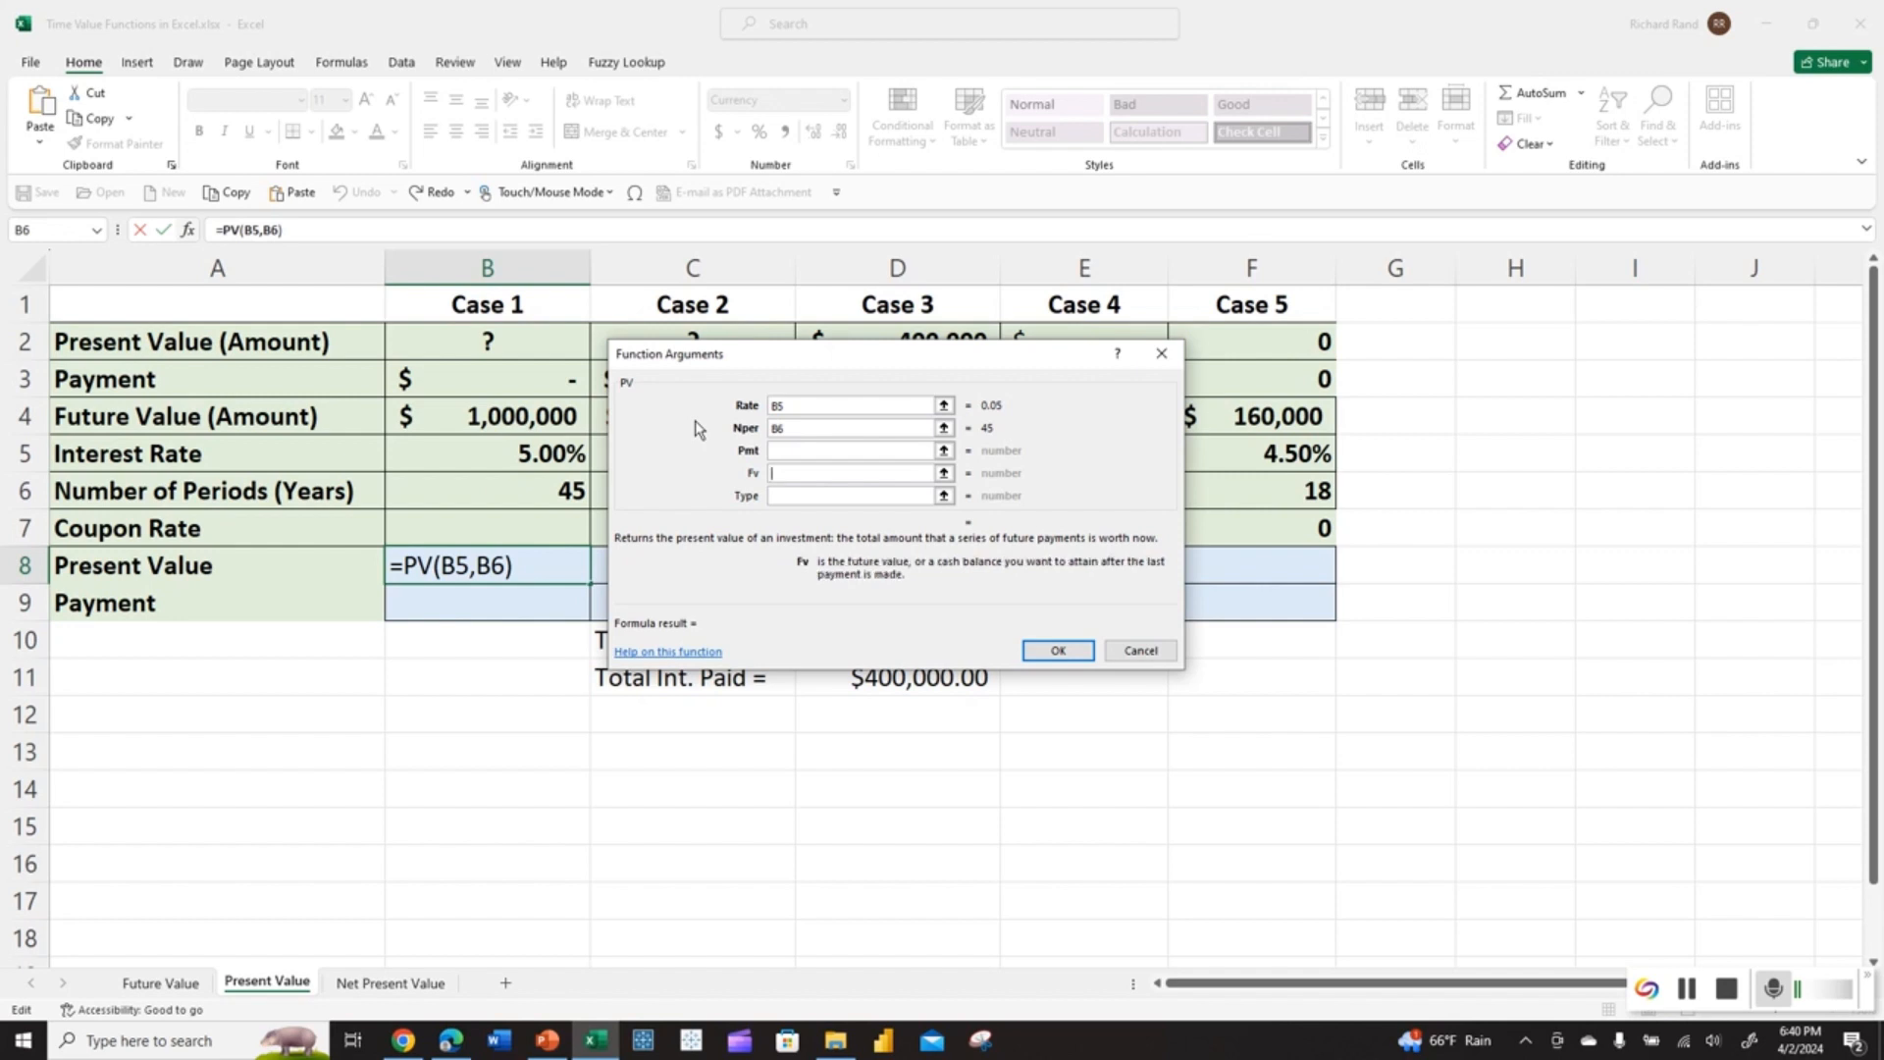
click(577, 412)
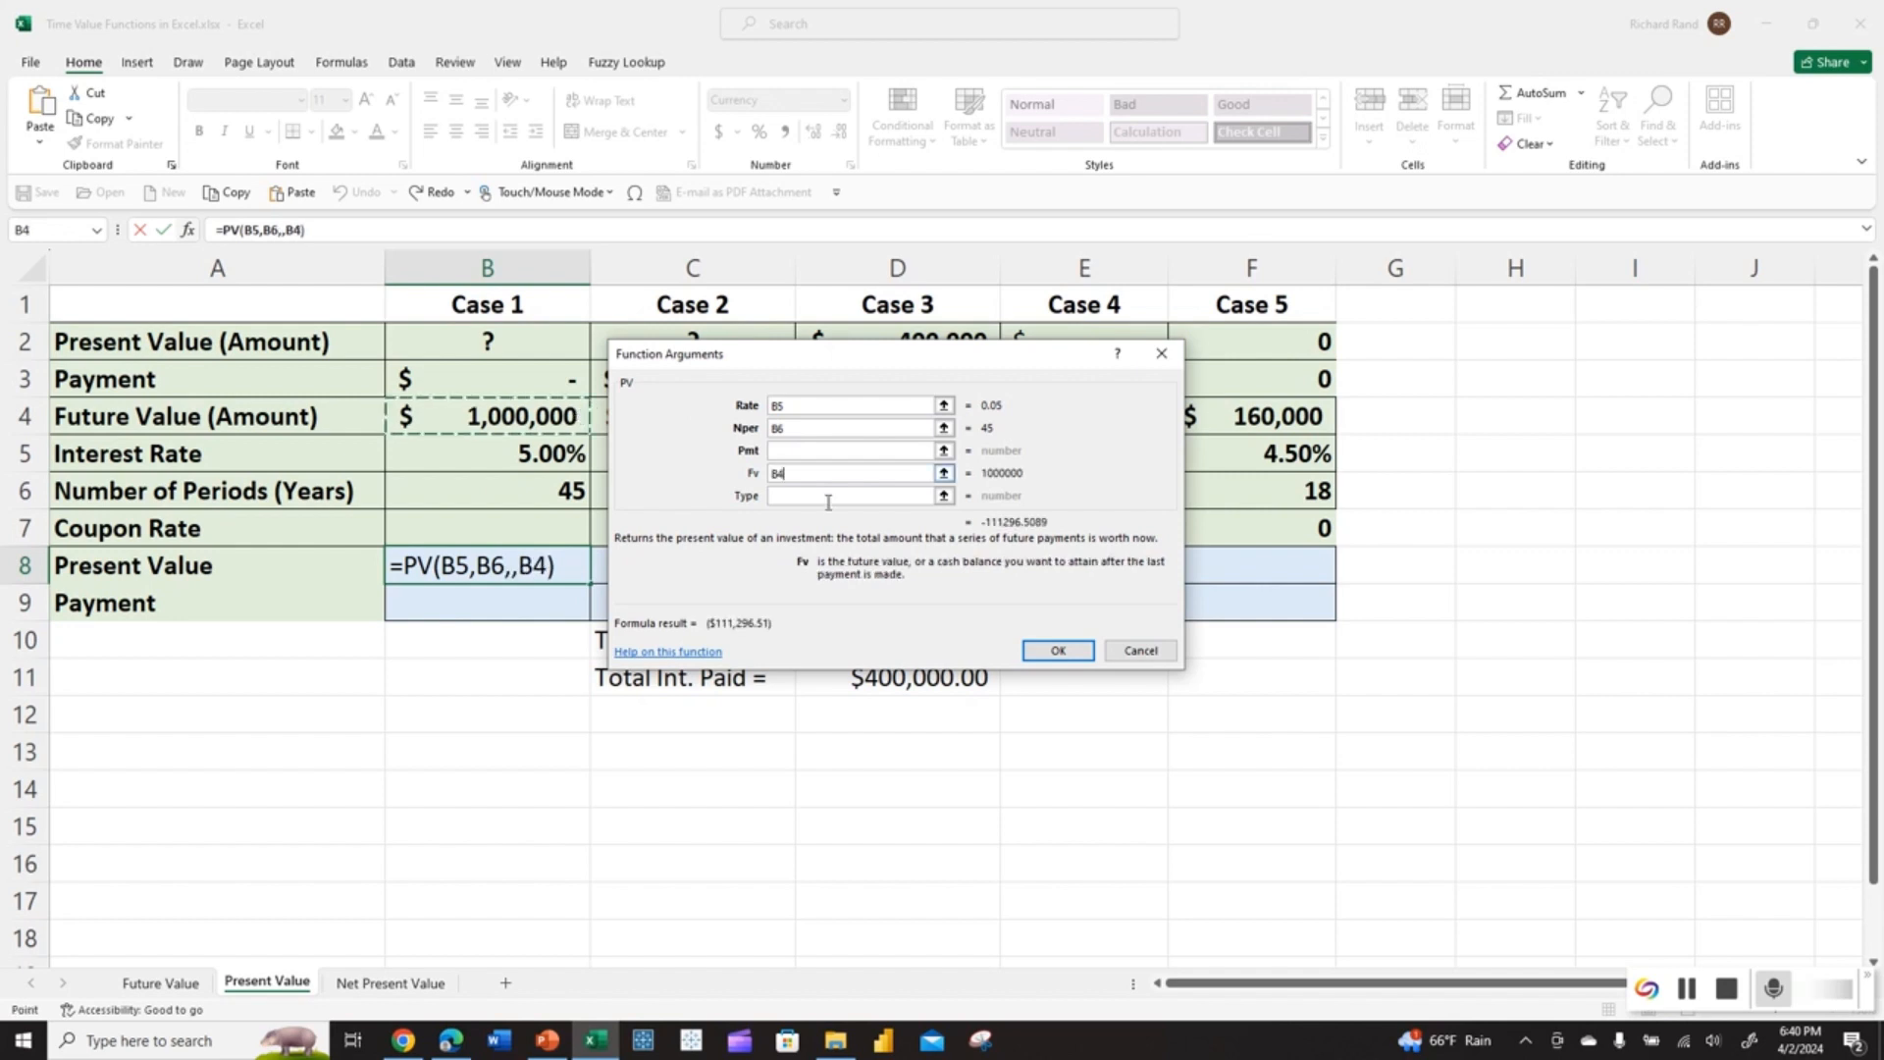
click(1058, 650)
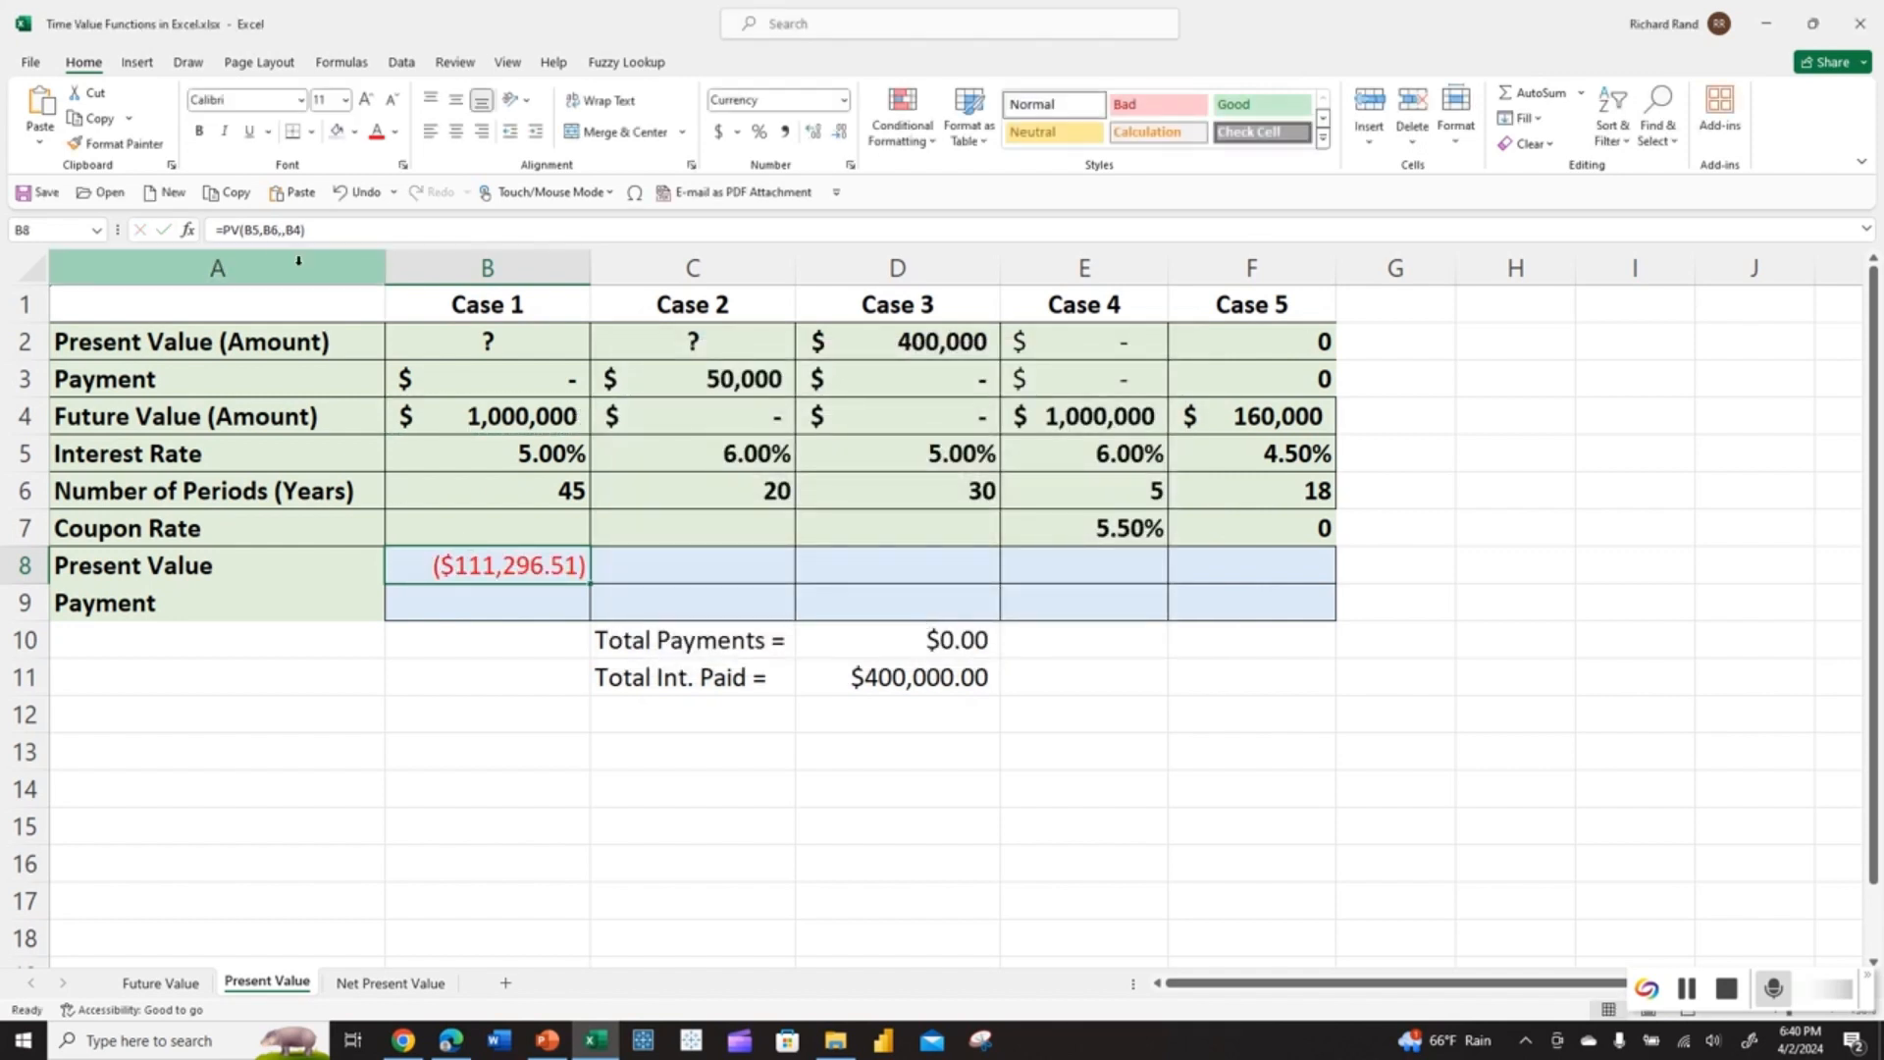
click(302, 226)
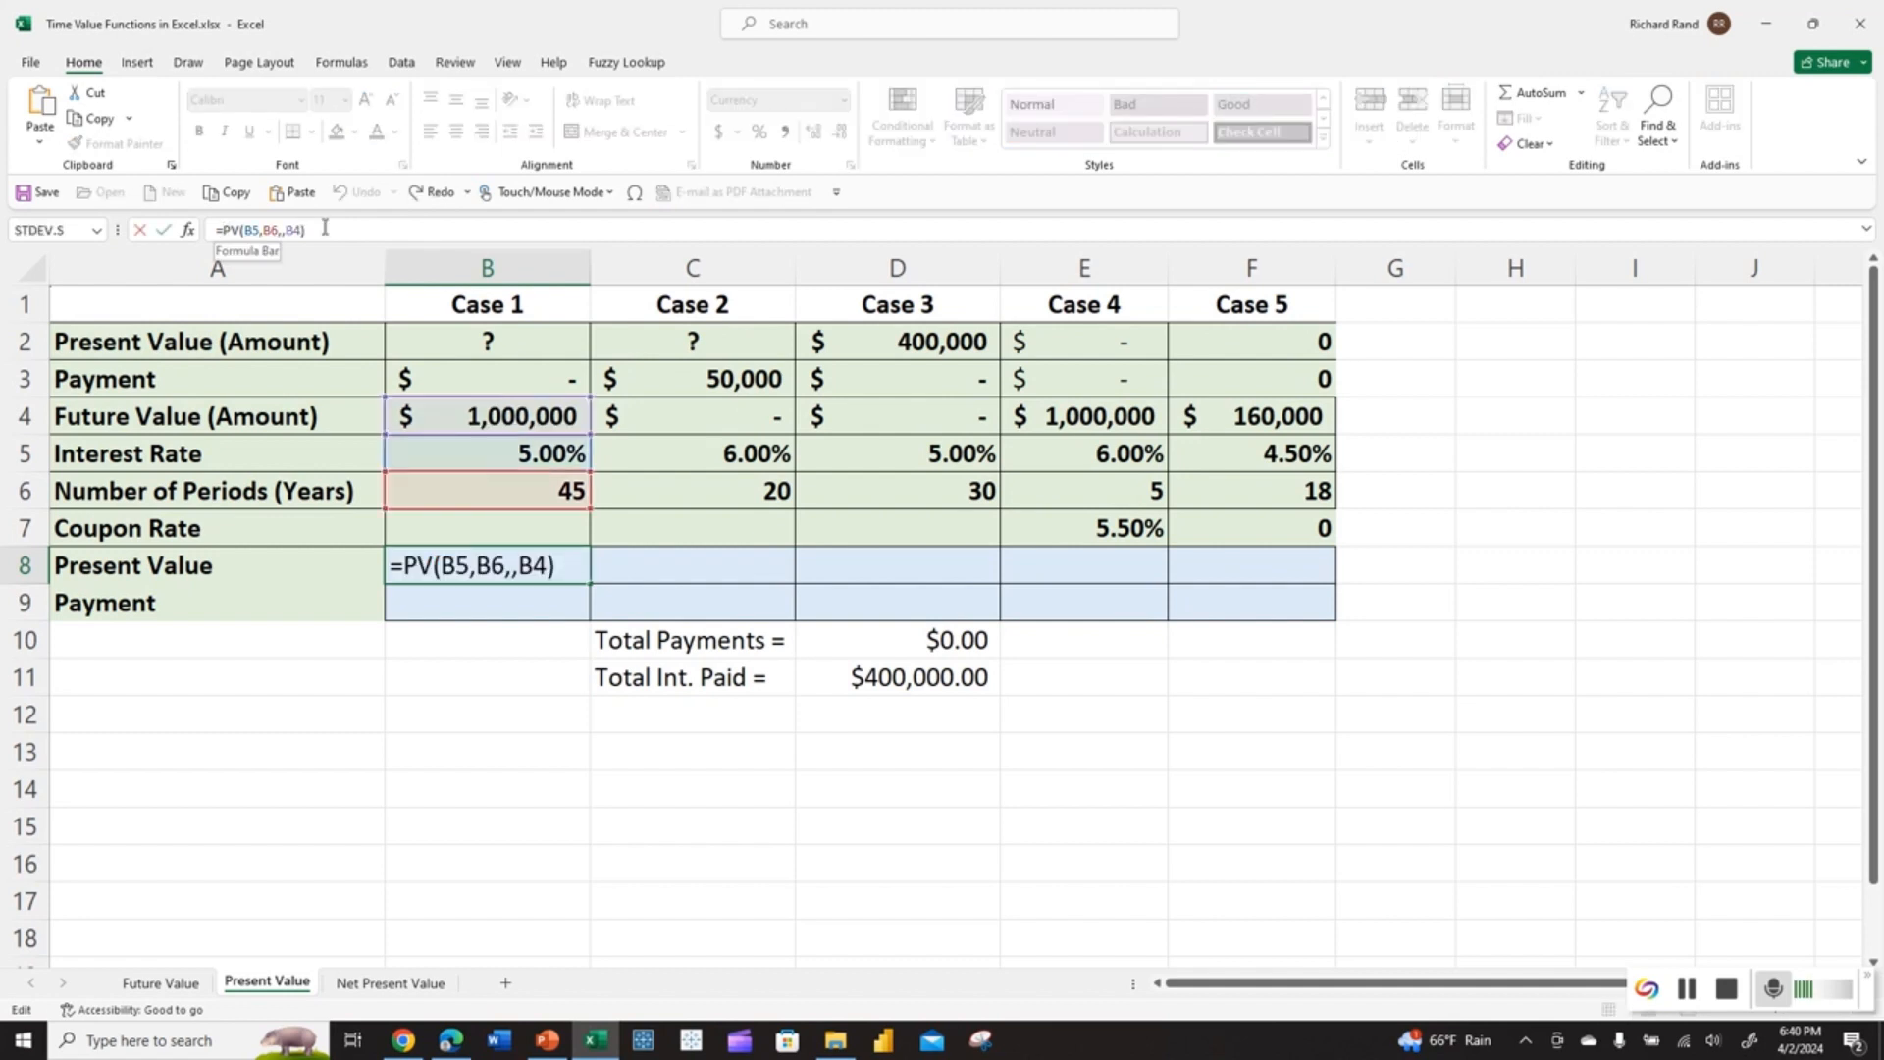
key(Return)
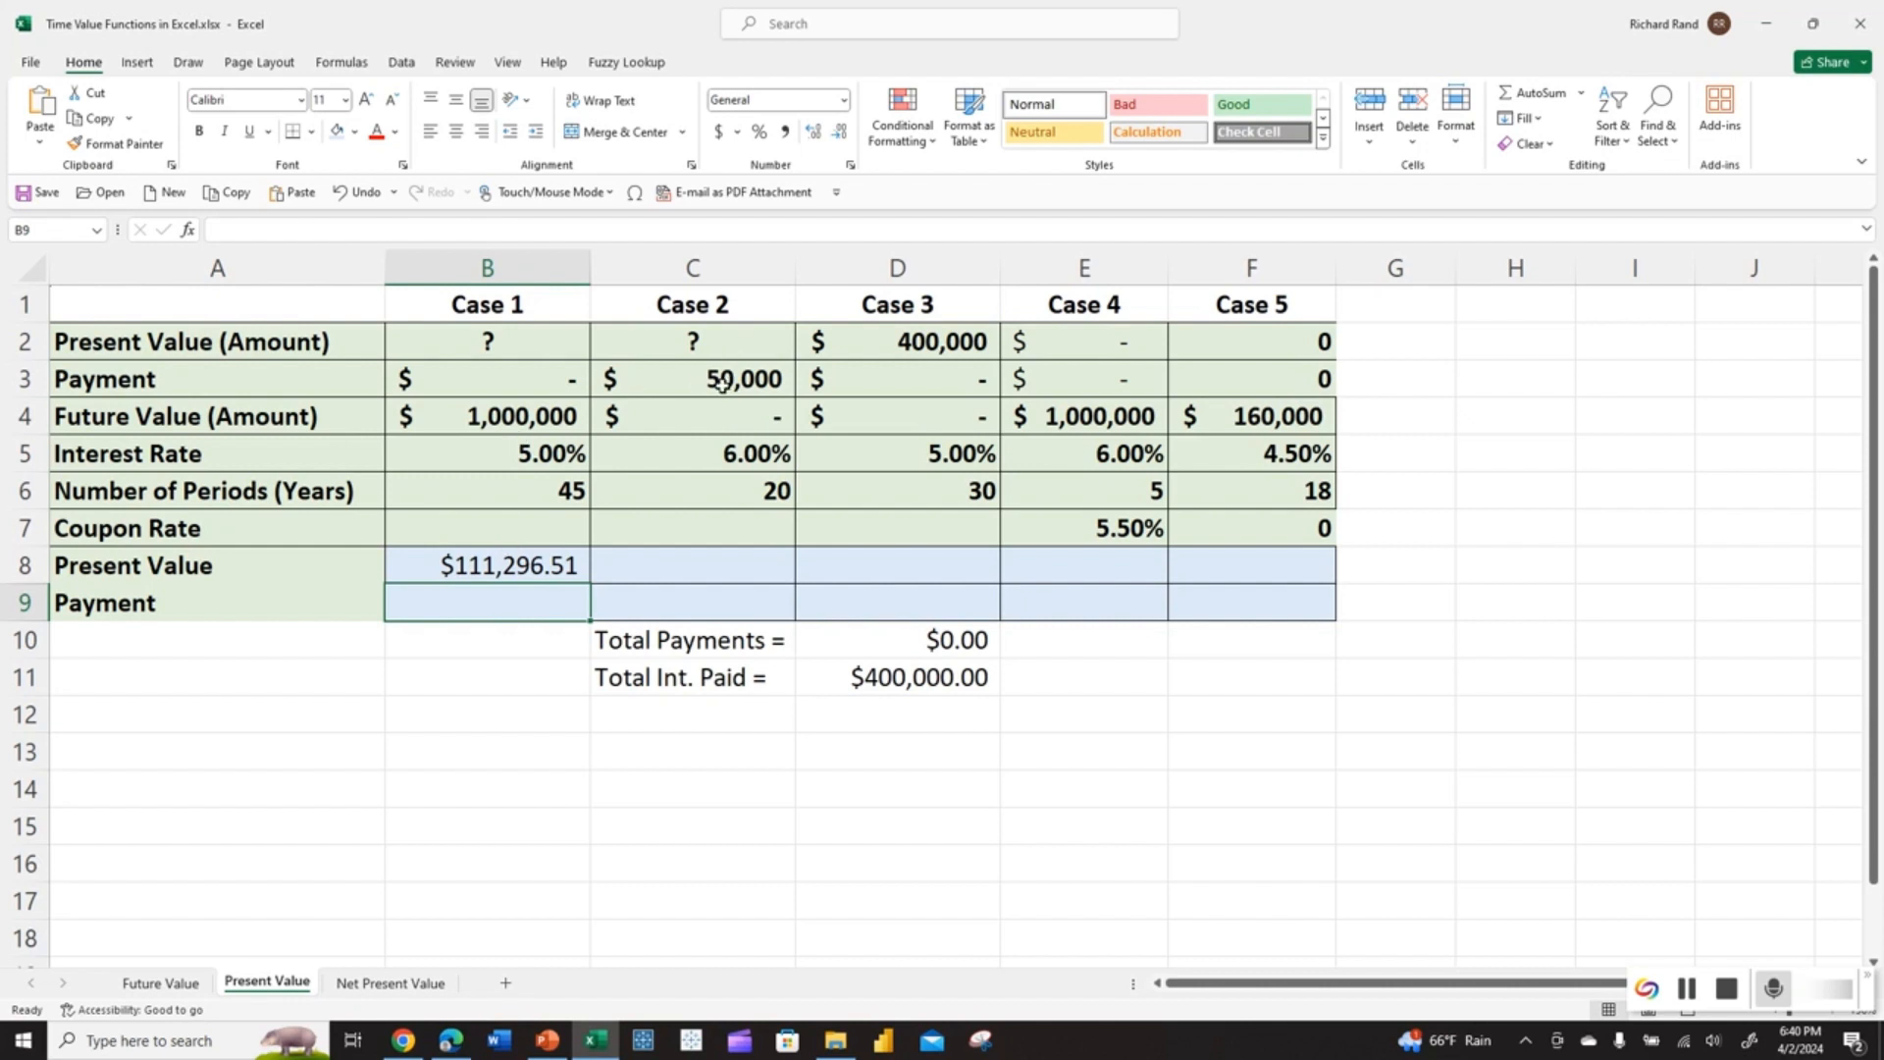
Enter the PV function for Case 2 in C8 with C5 as the rate and C6 as the number of periods.
click(686, 570)
text(=)
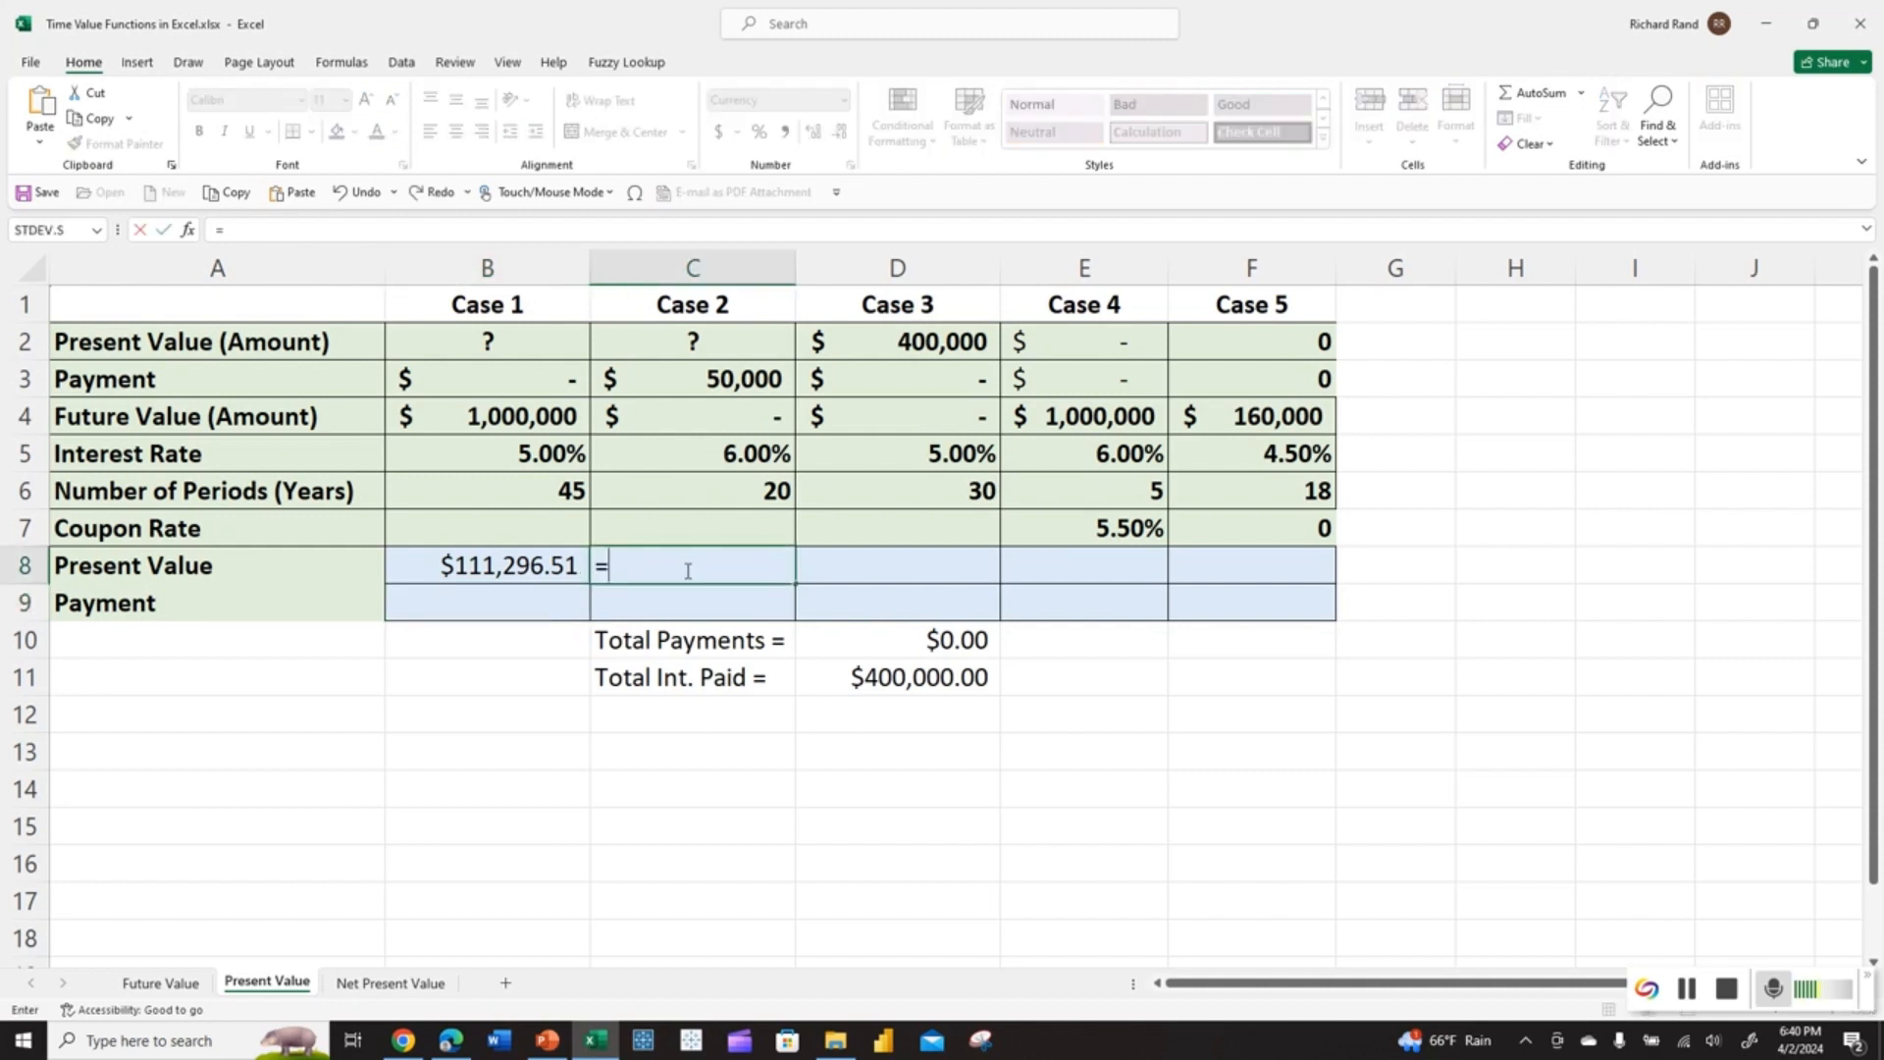
text(pv)
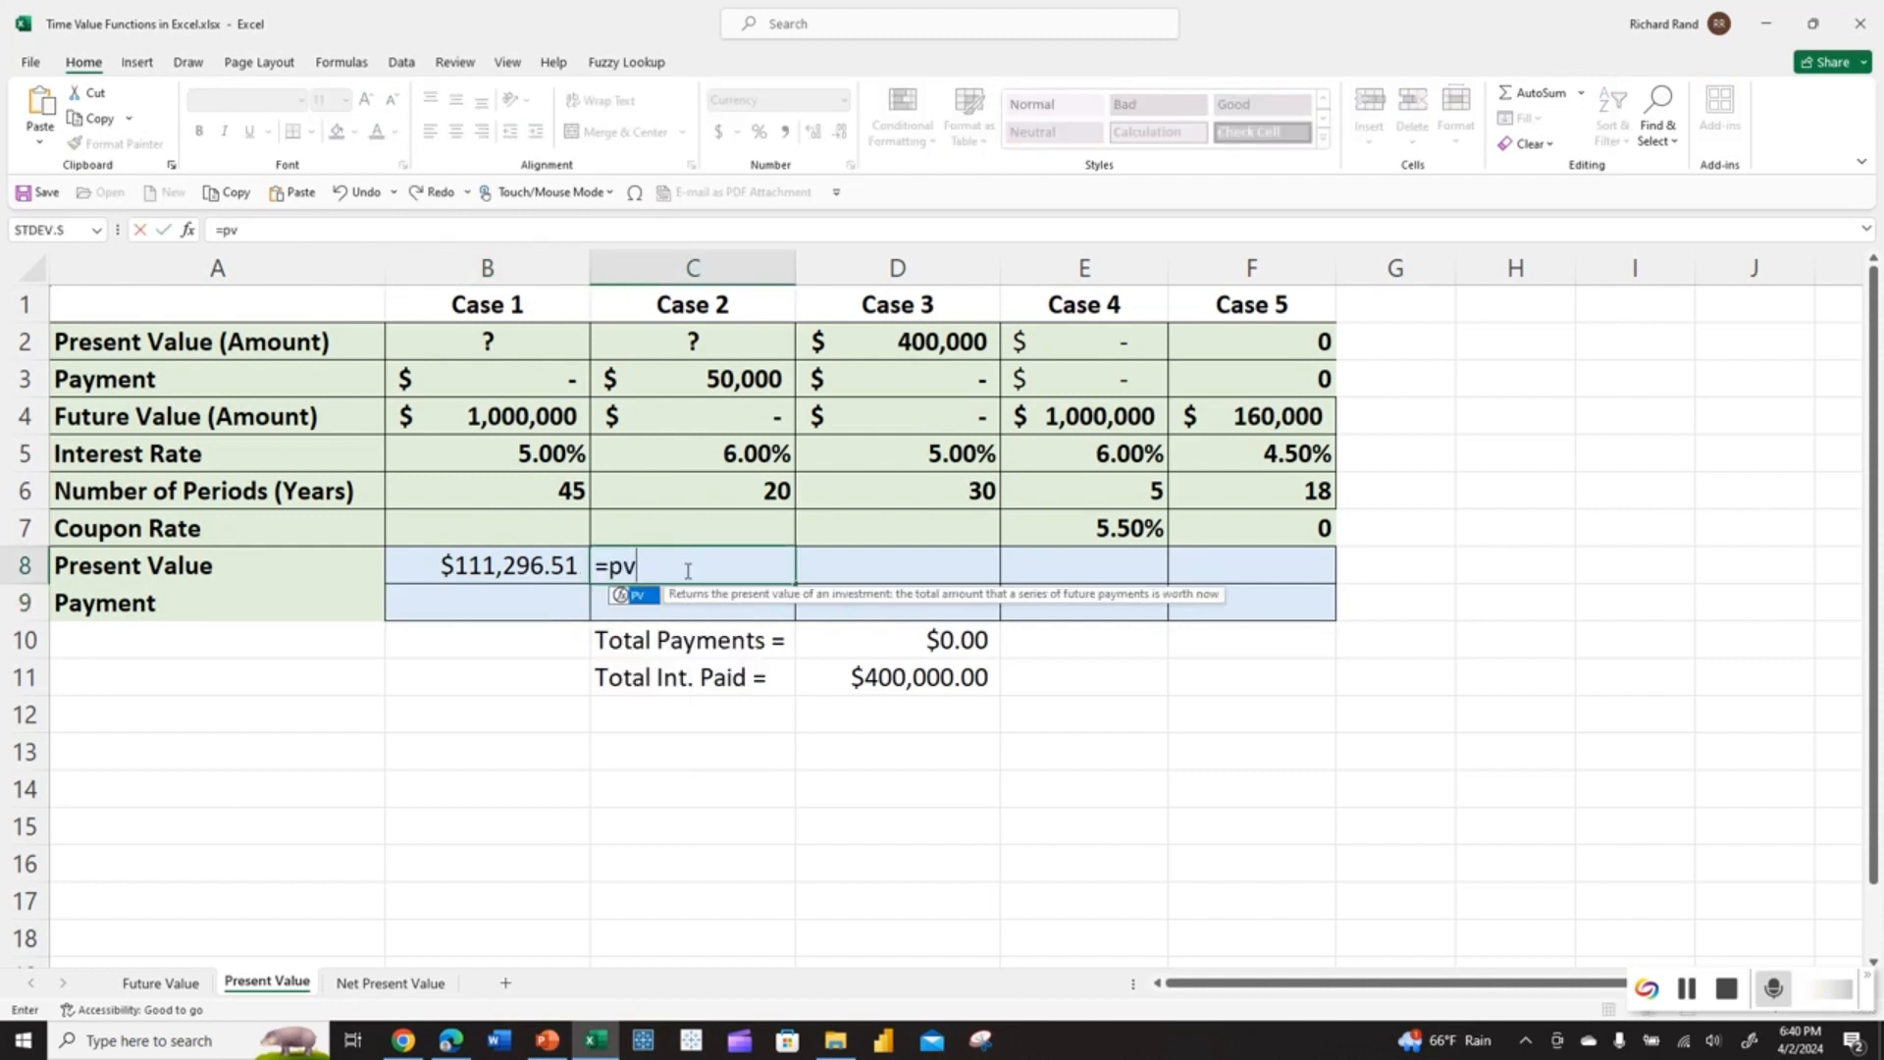
key(ctrl+a)
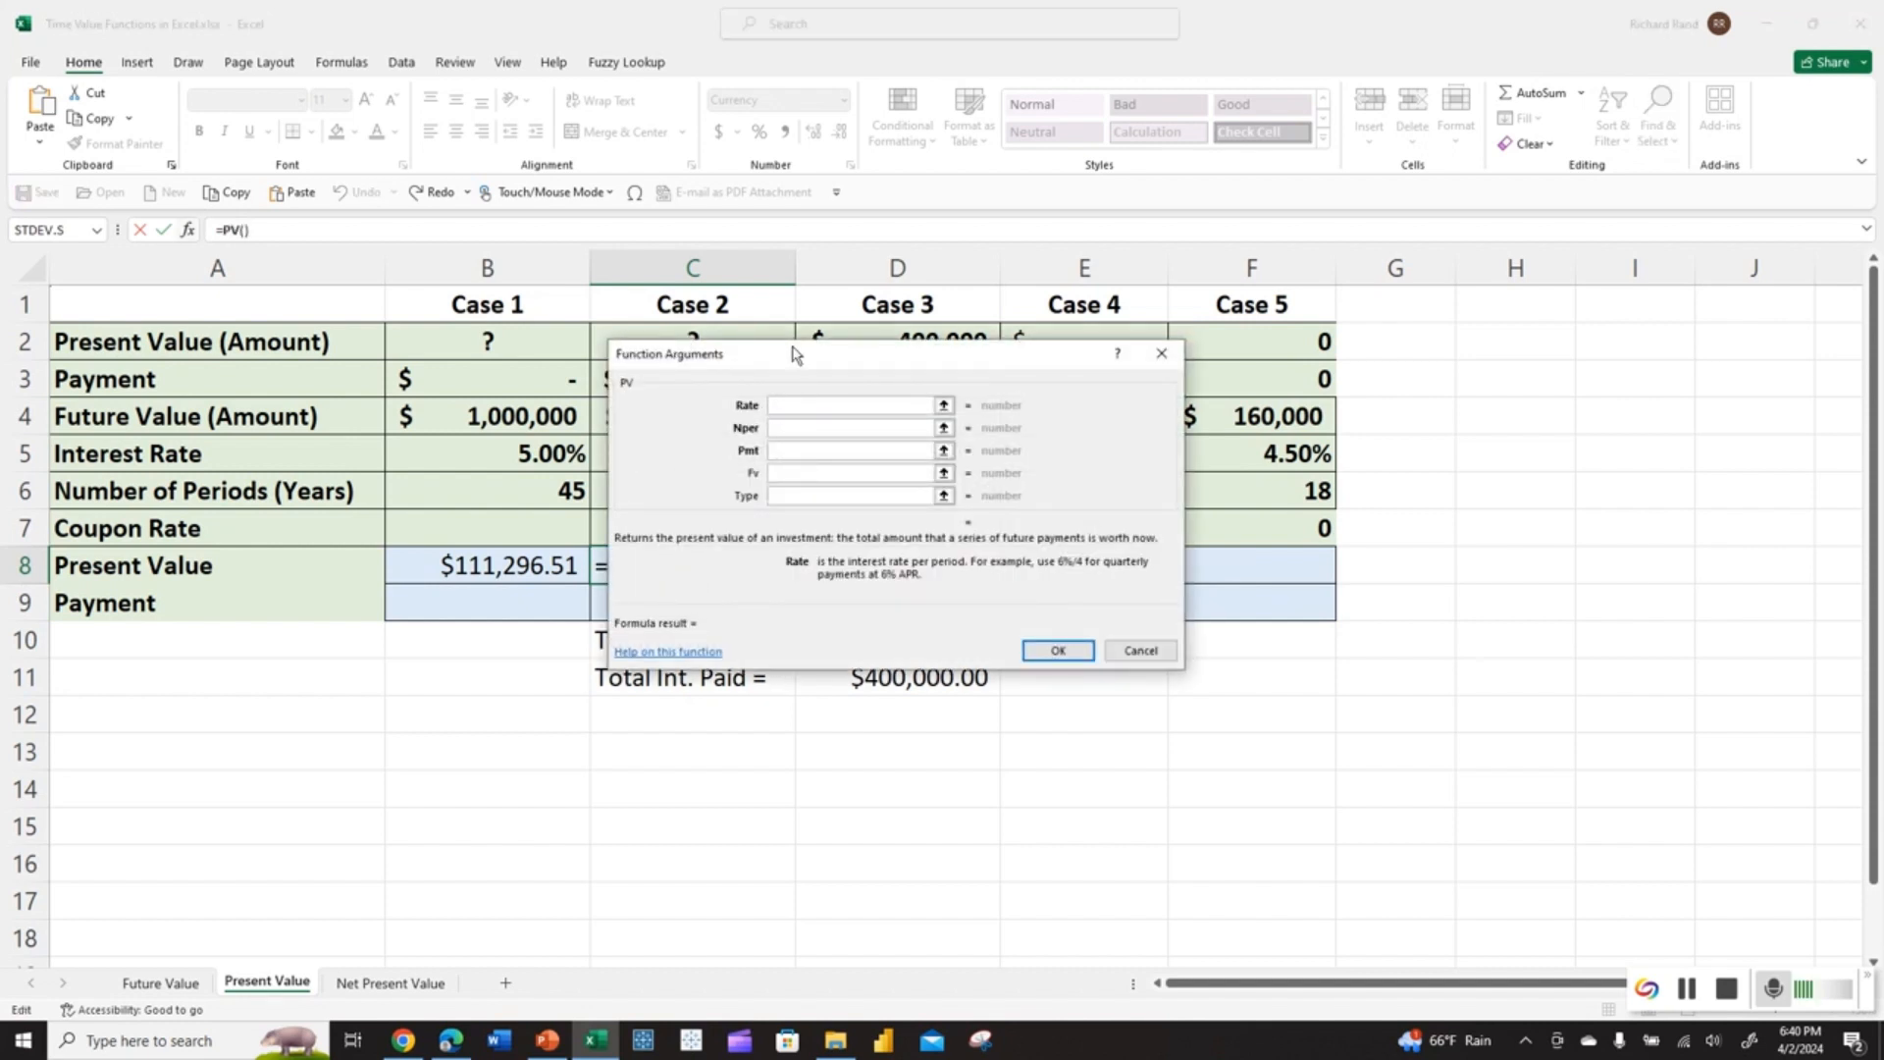
drag(795, 355, 993, 339)
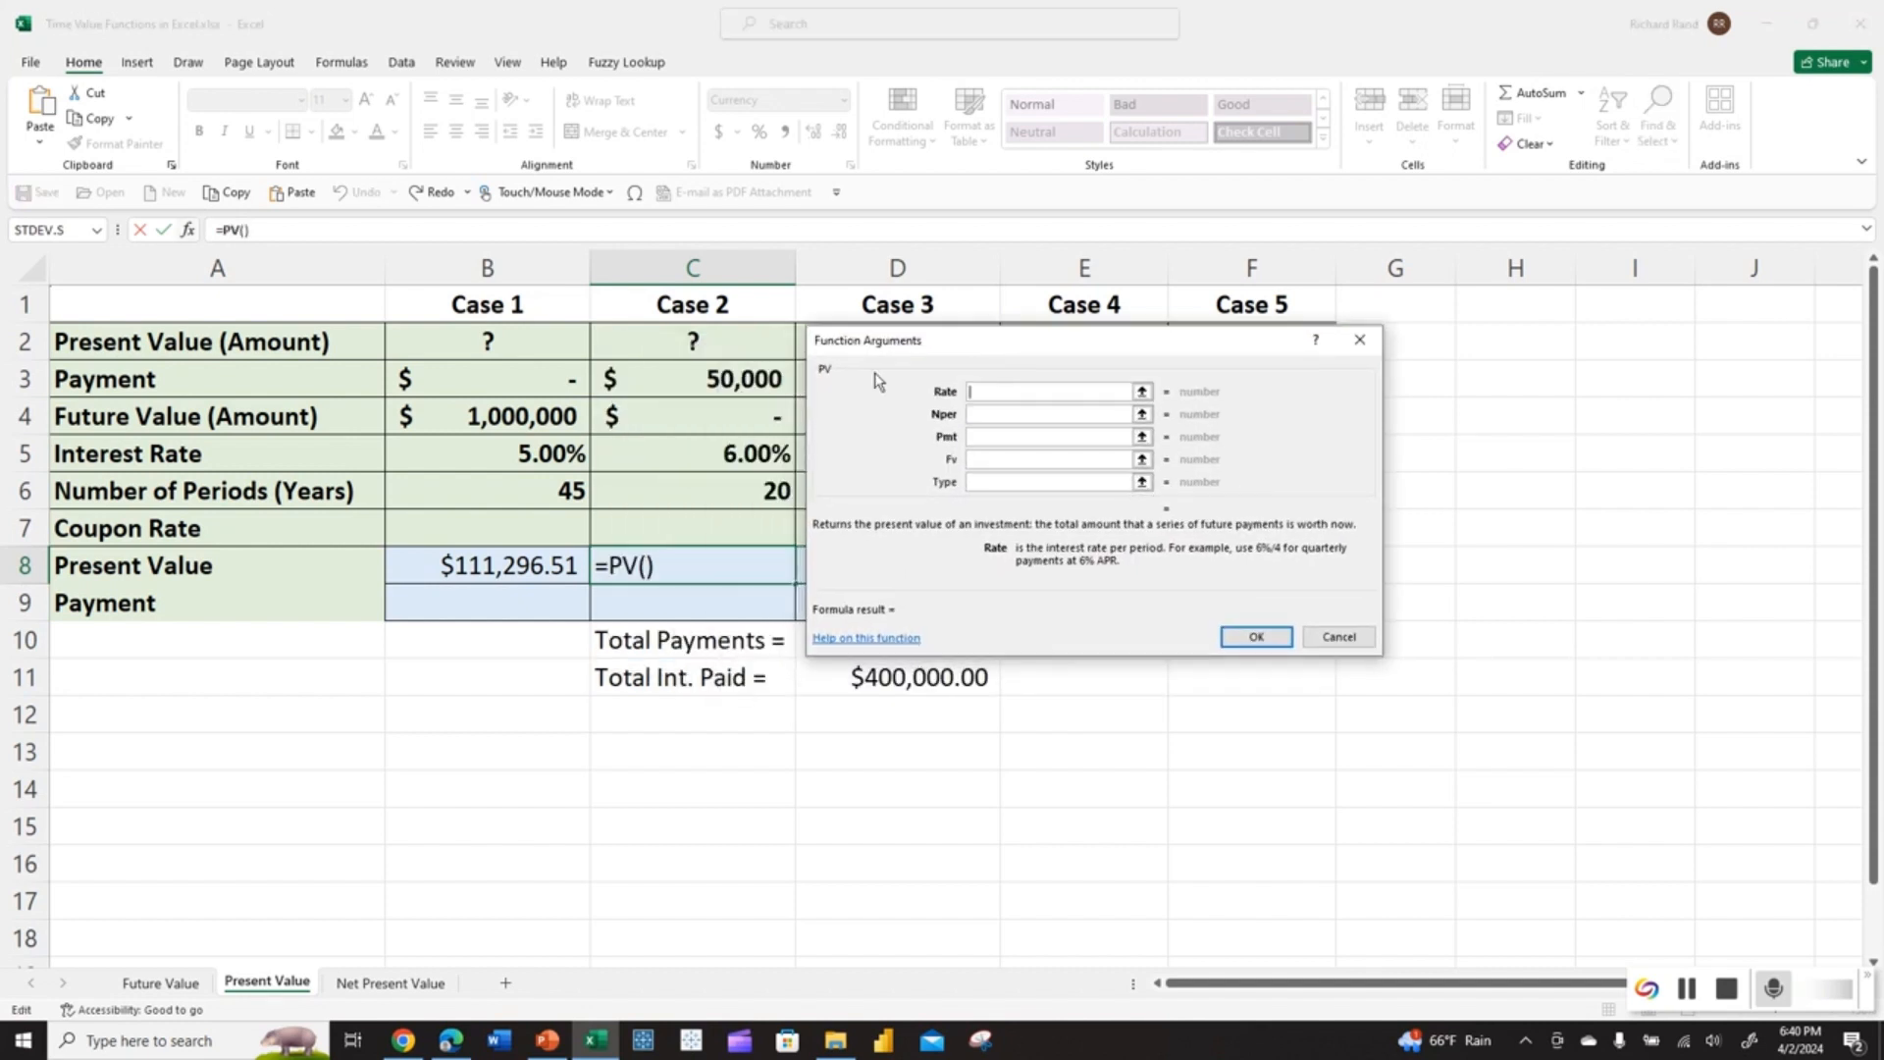
click(769, 438)
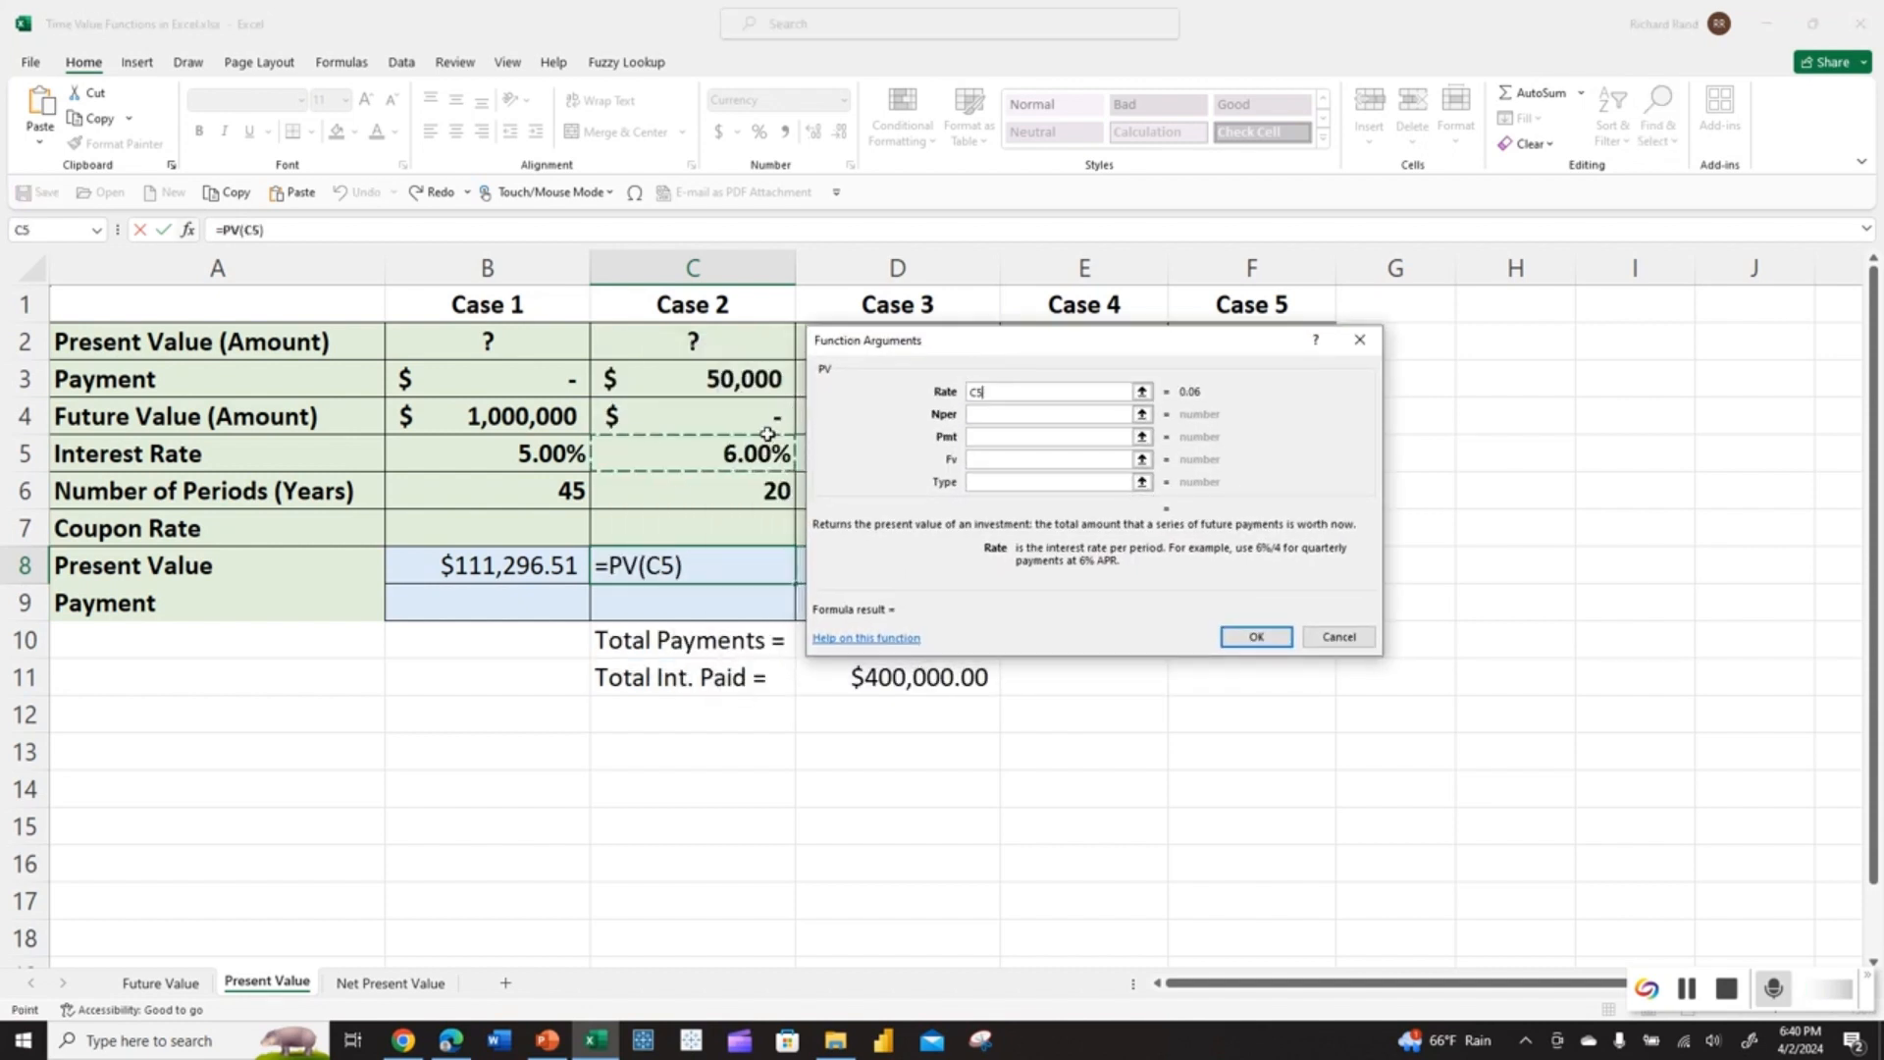
click(750, 489)
key(Tab)
Complete the Case 2 formula with C3 as the payment and negate it to read =-PV(C5,C6,C3).
click(731, 383)
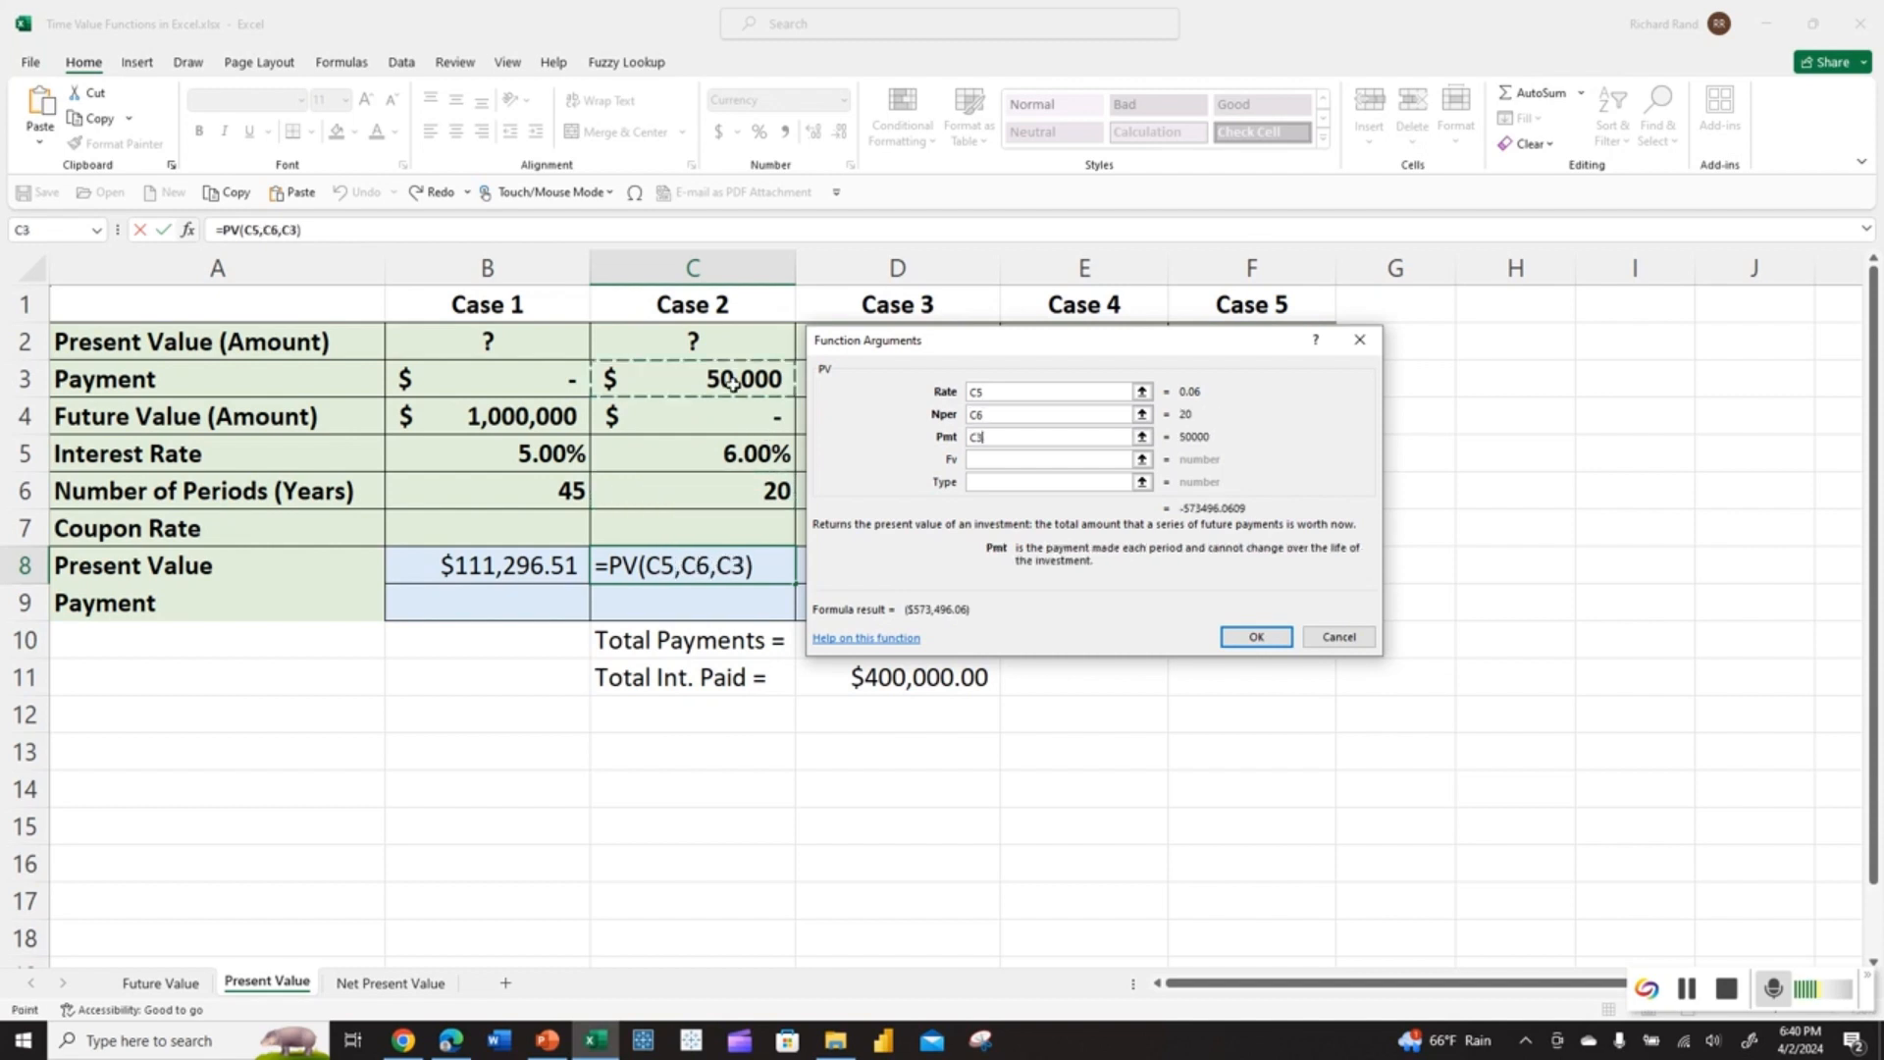
click(1249, 638)
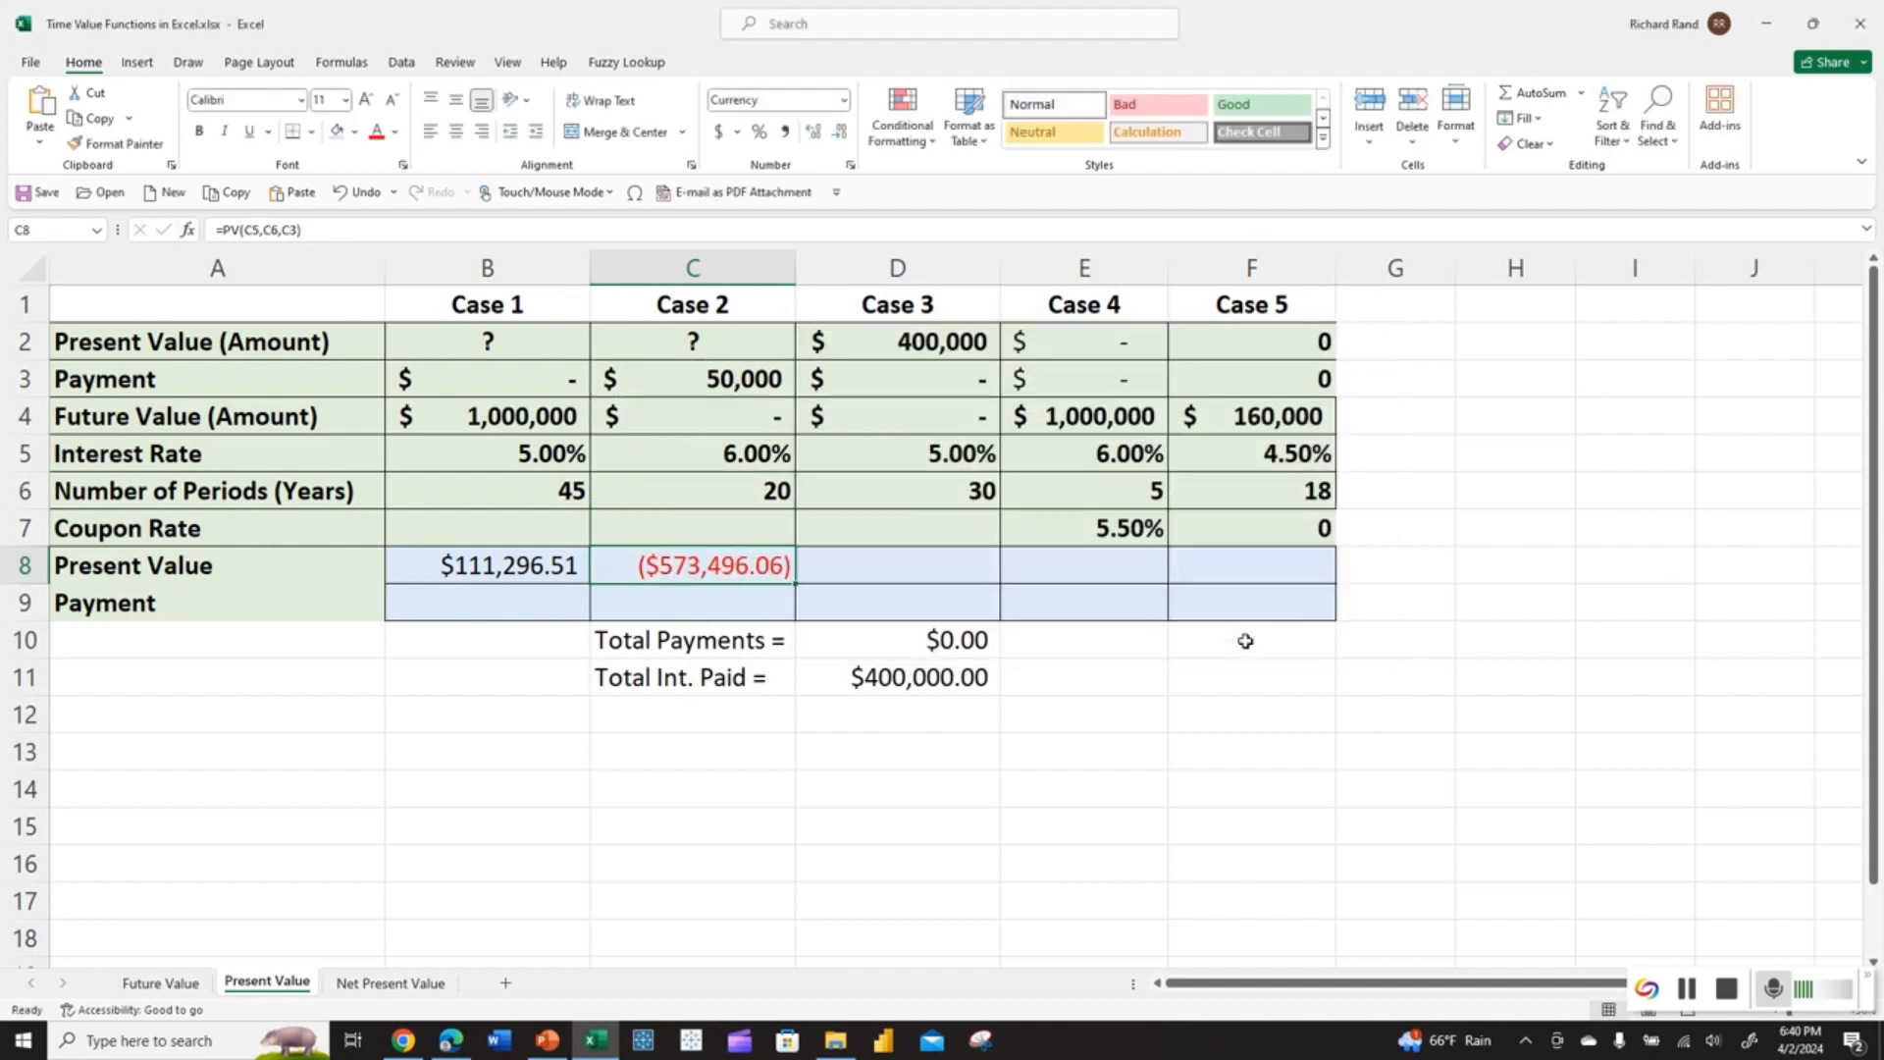
click(224, 230)
key(Return)
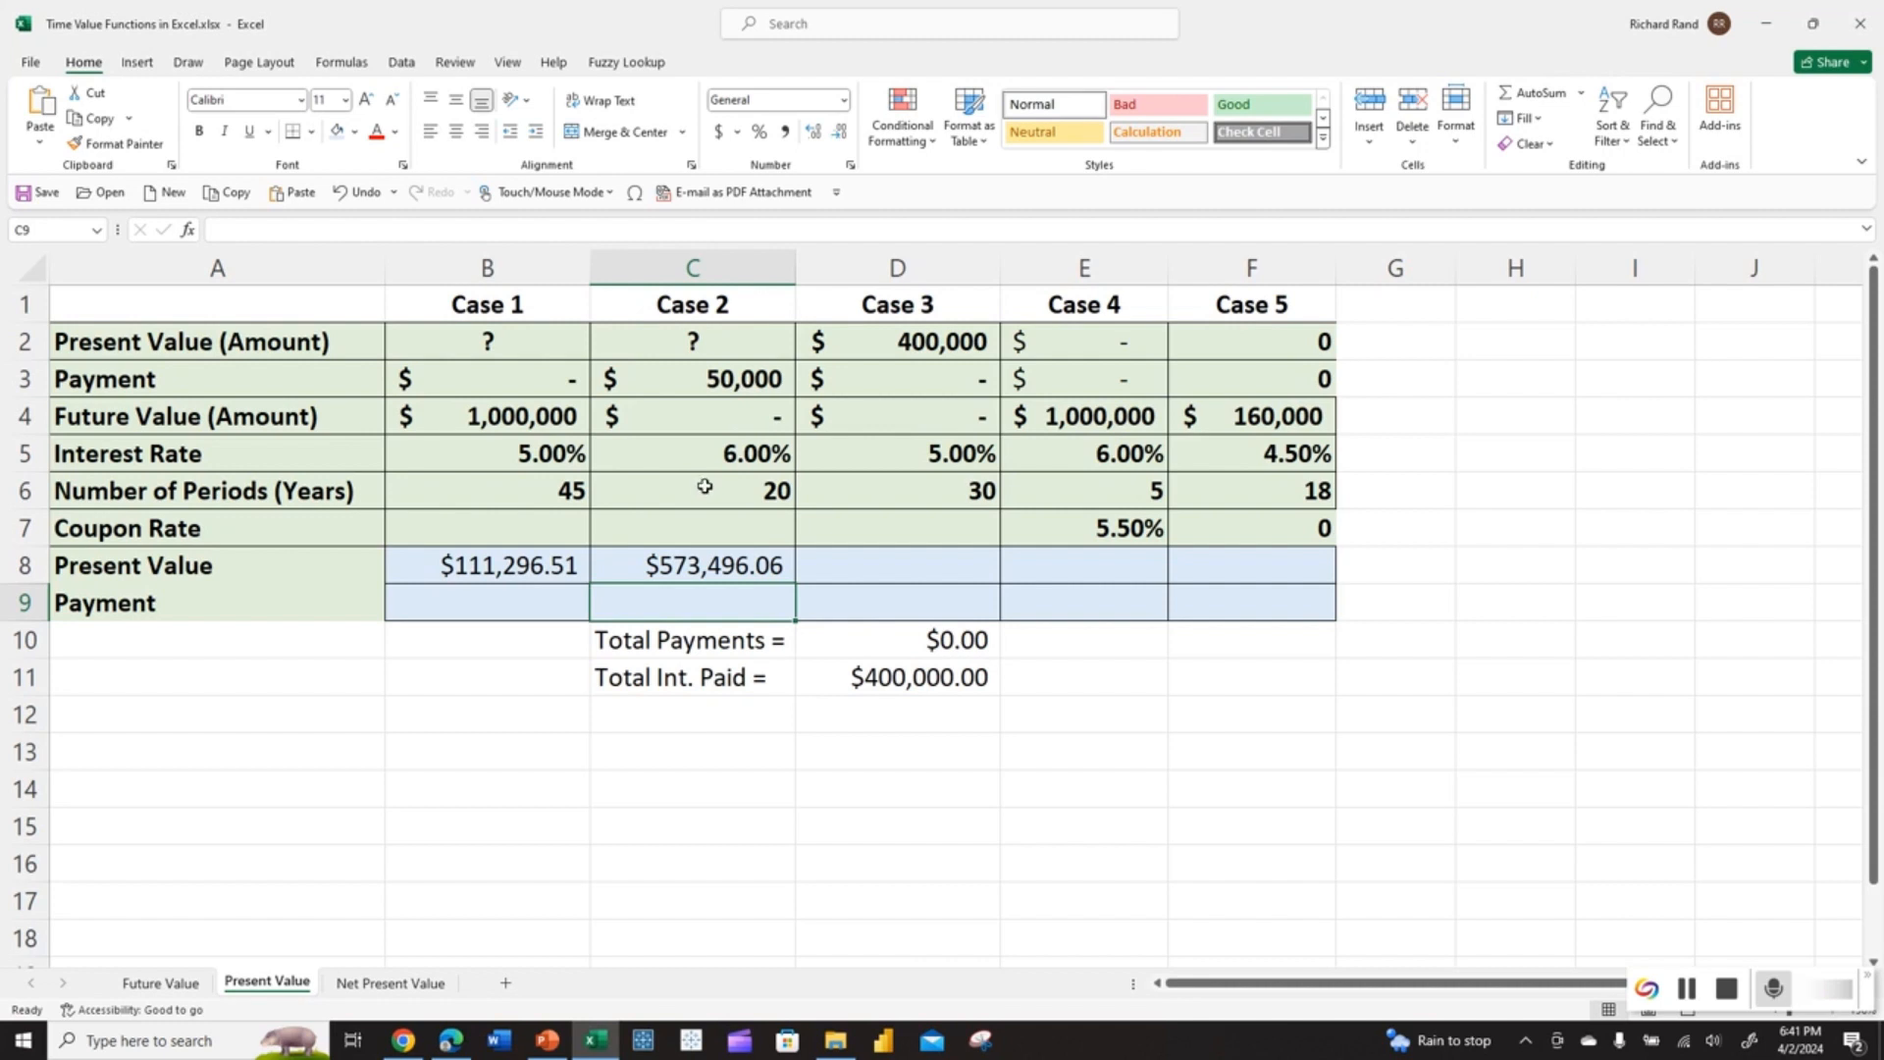
Set the Case 2 interest rate in C5 to 8.5%.
click(675, 567)
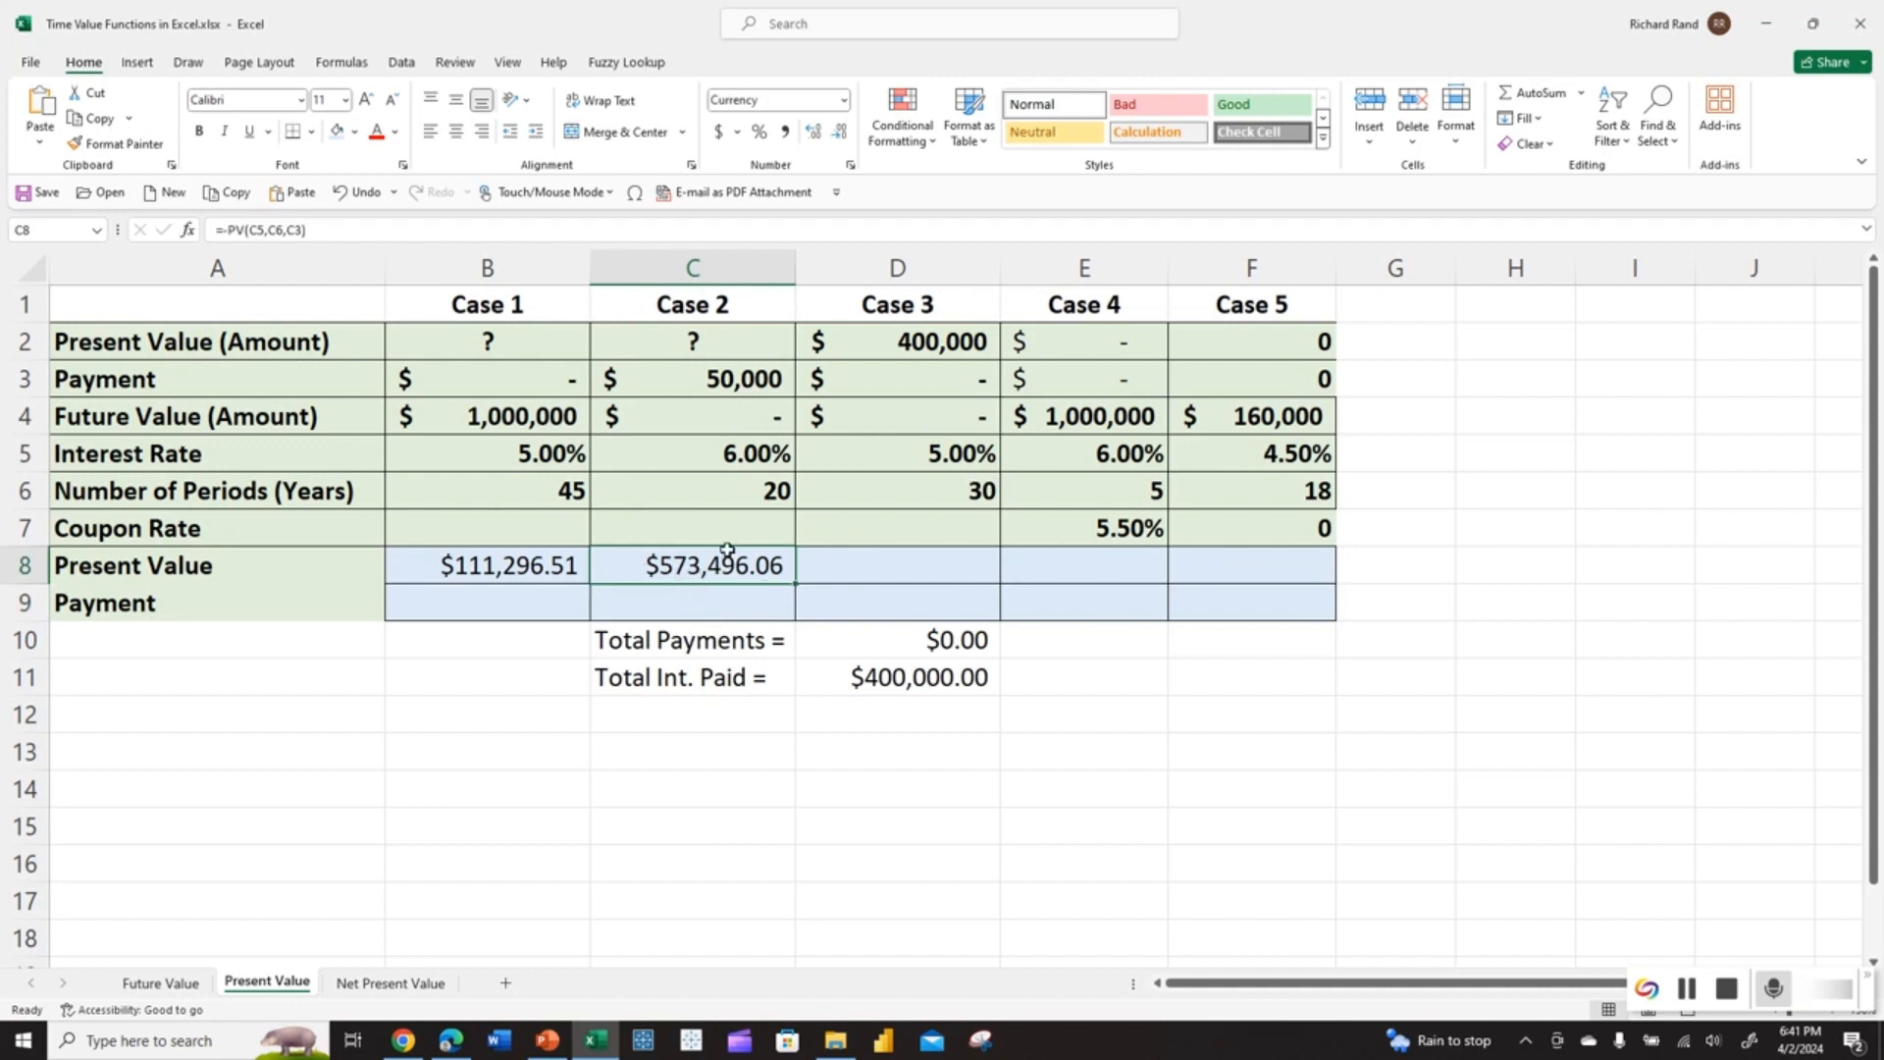
click(731, 454)
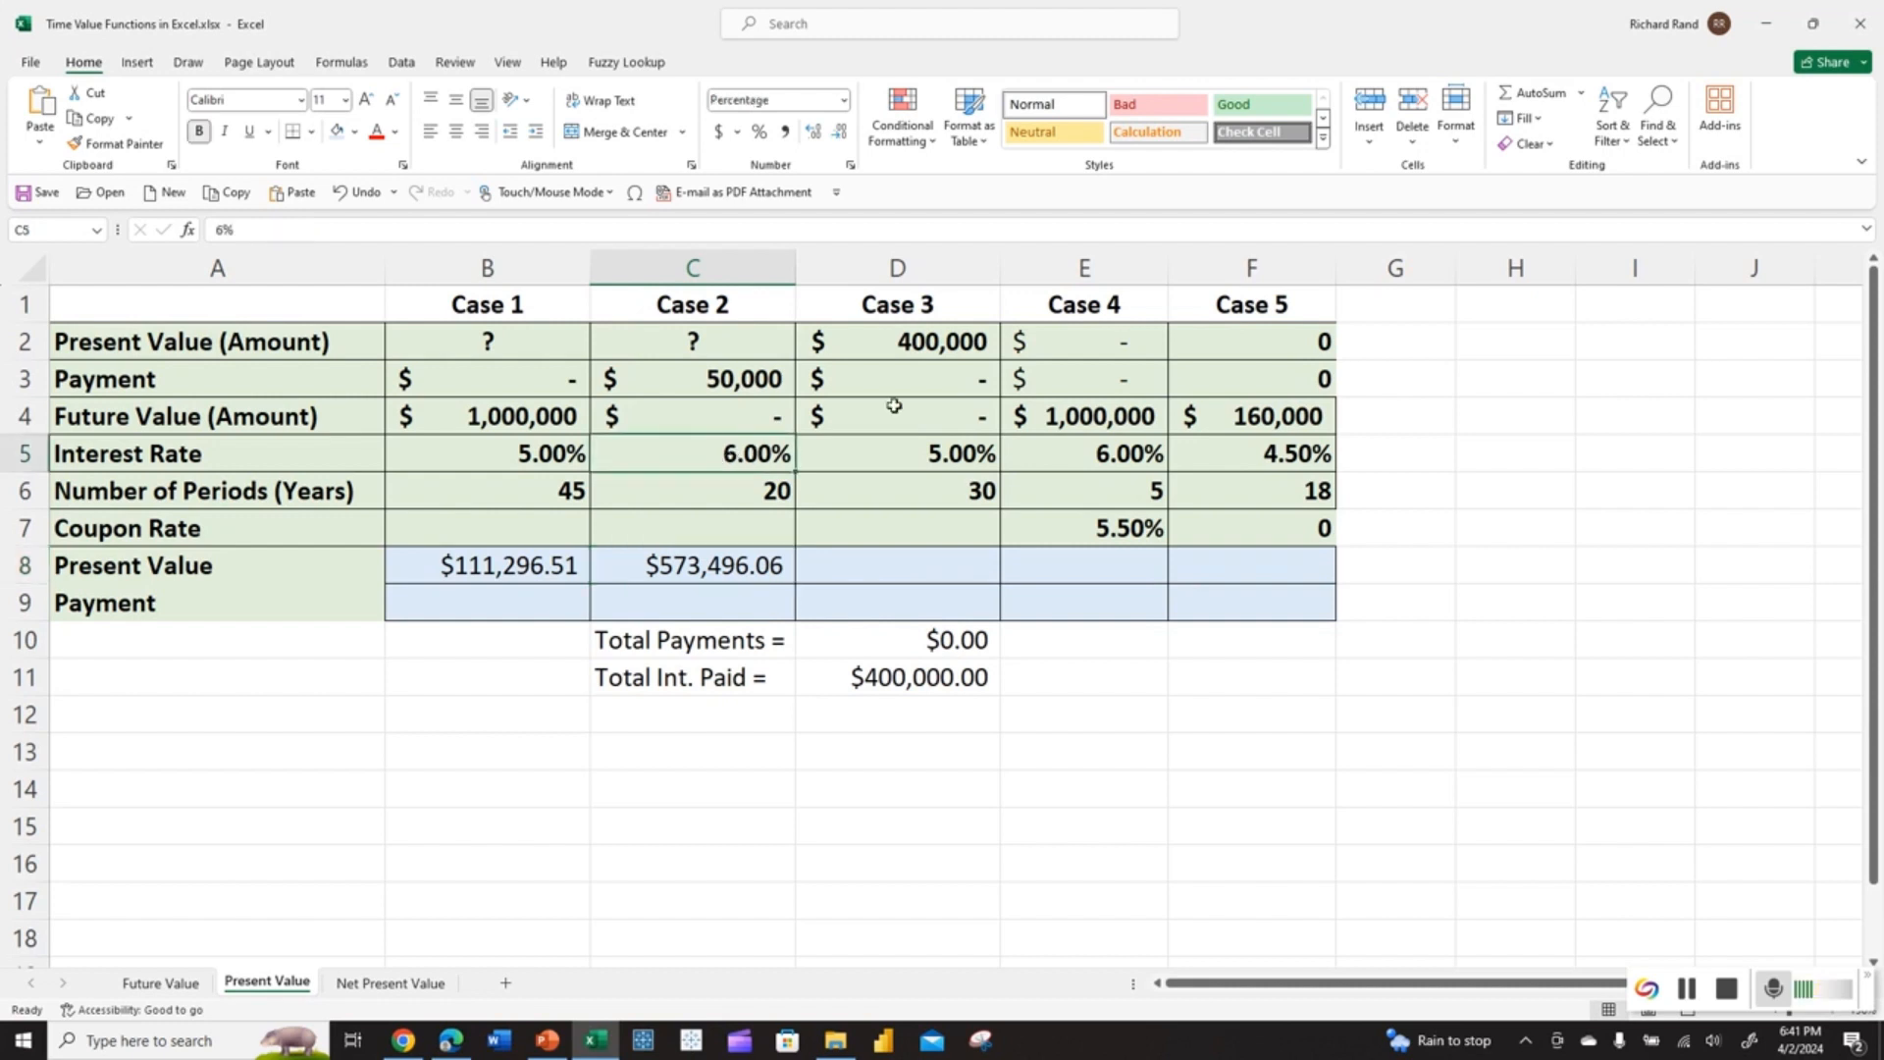
text(8.5)
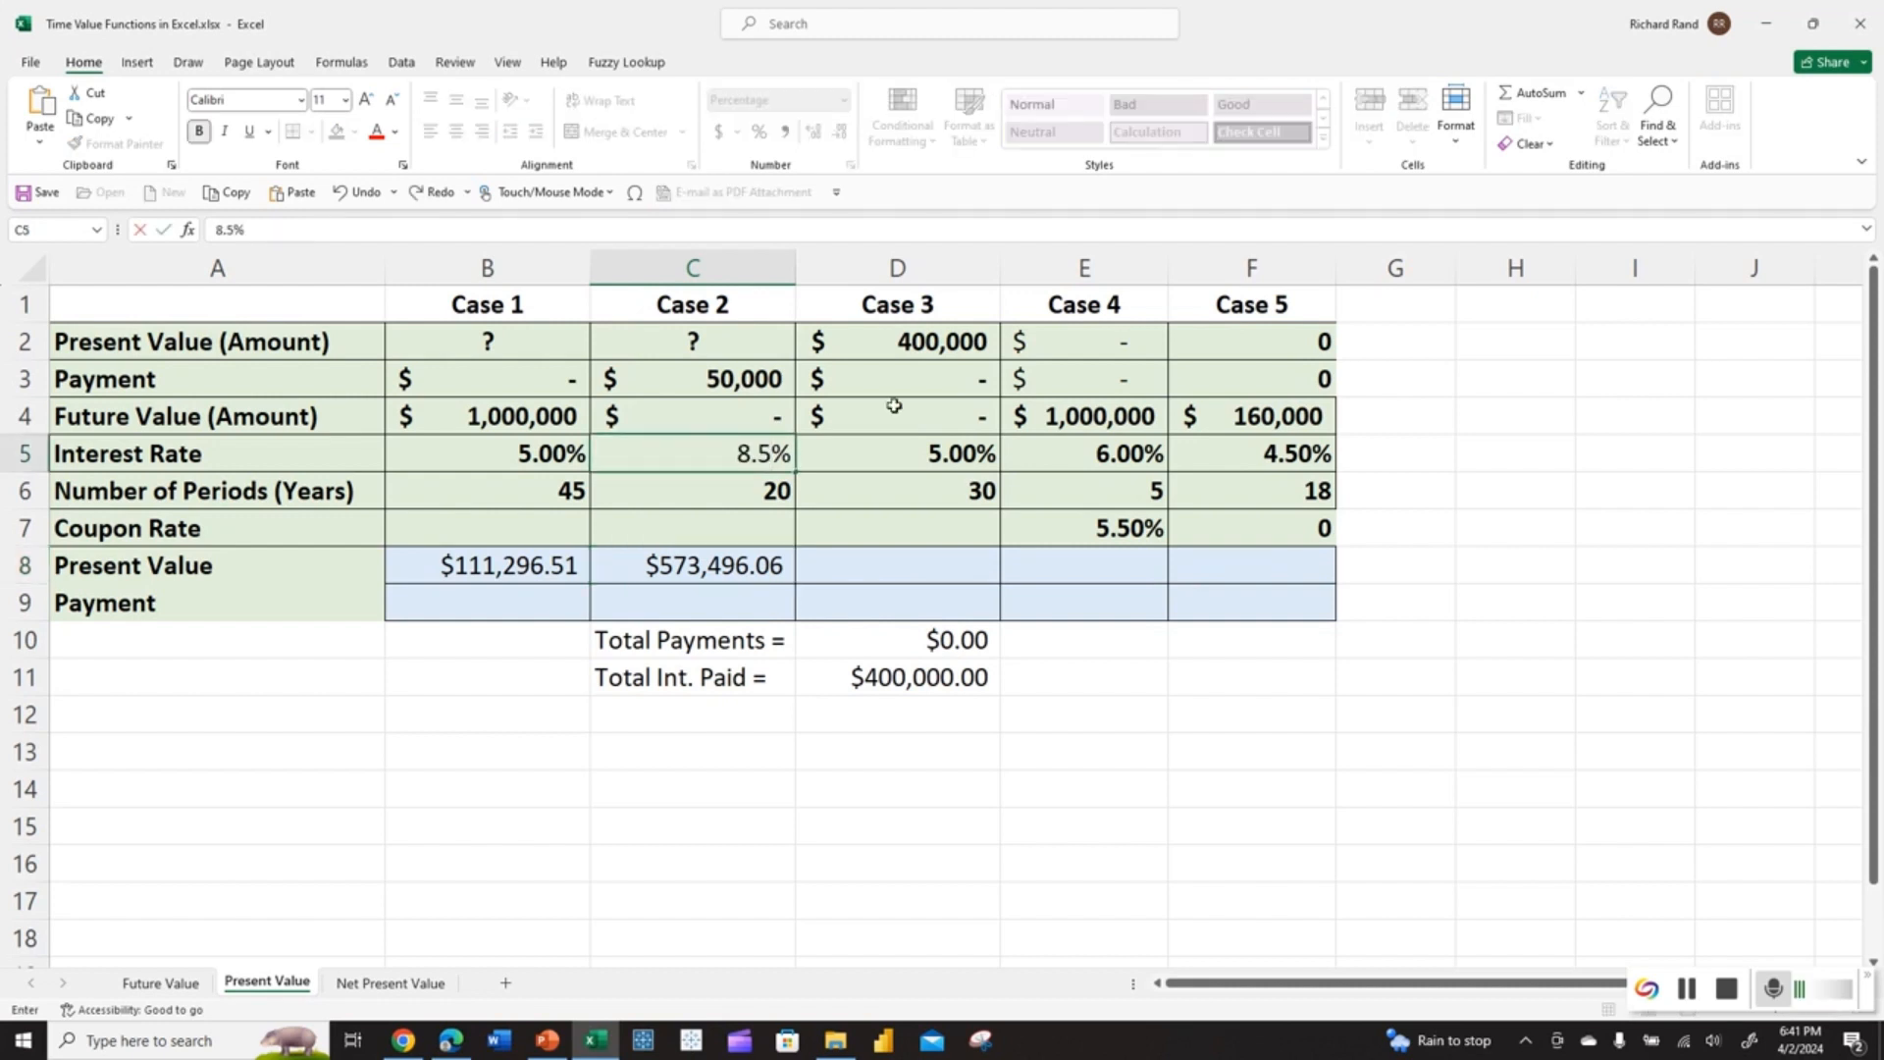
key(Return)
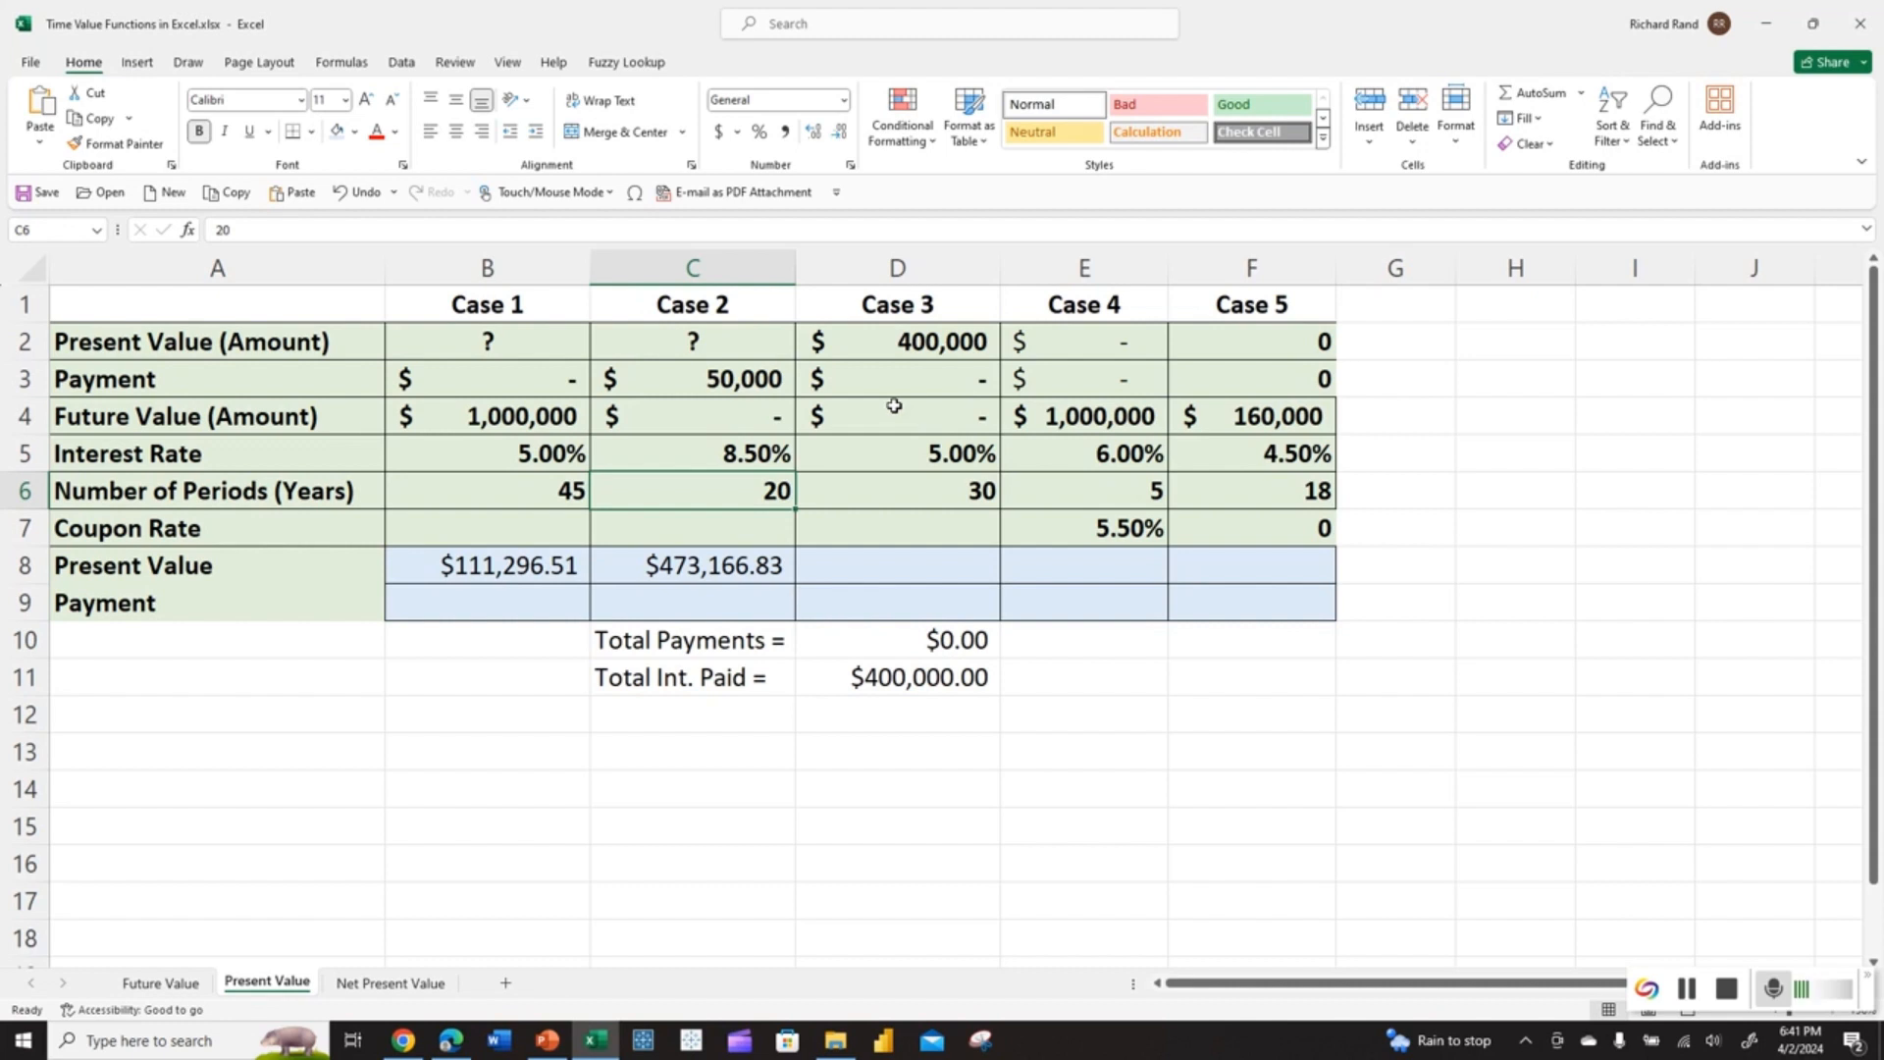
Enter the PMT function for Case 3 in D8 with D5 as the rate and D6 as the number of periods.
click(884, 568)
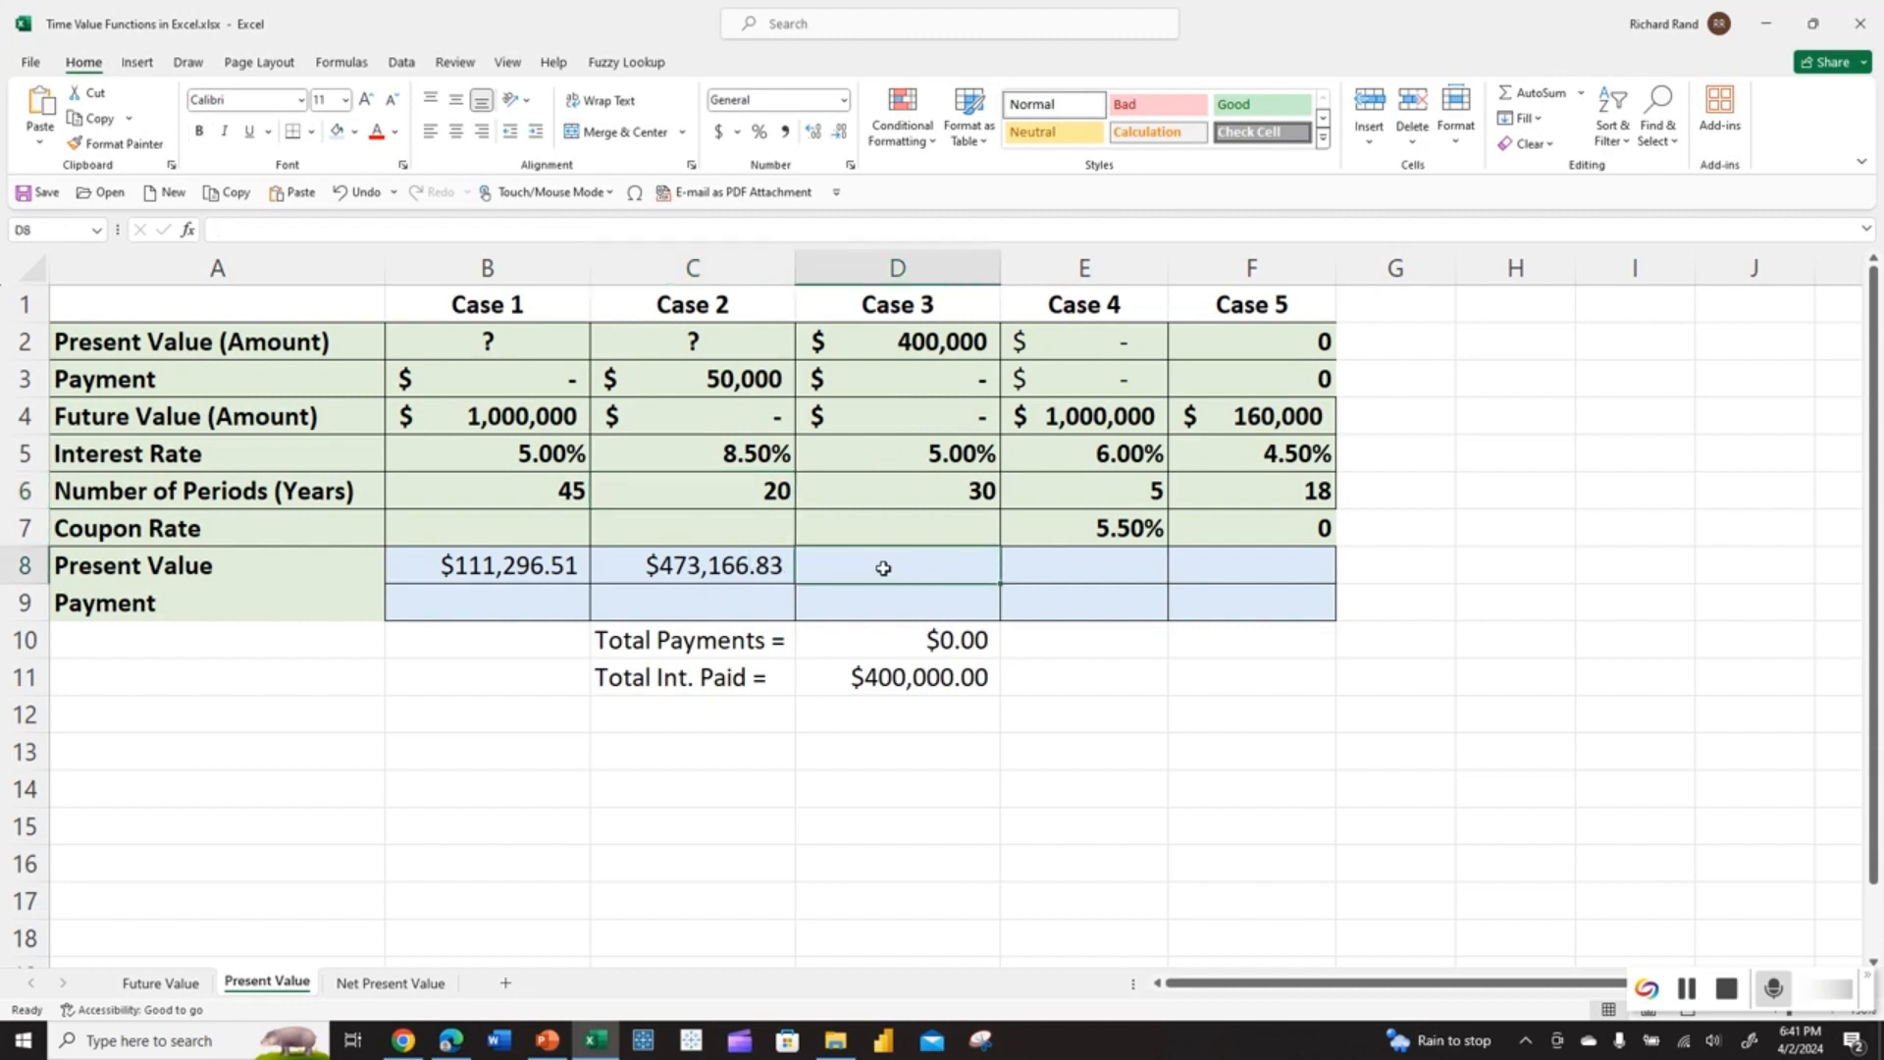
text(=)
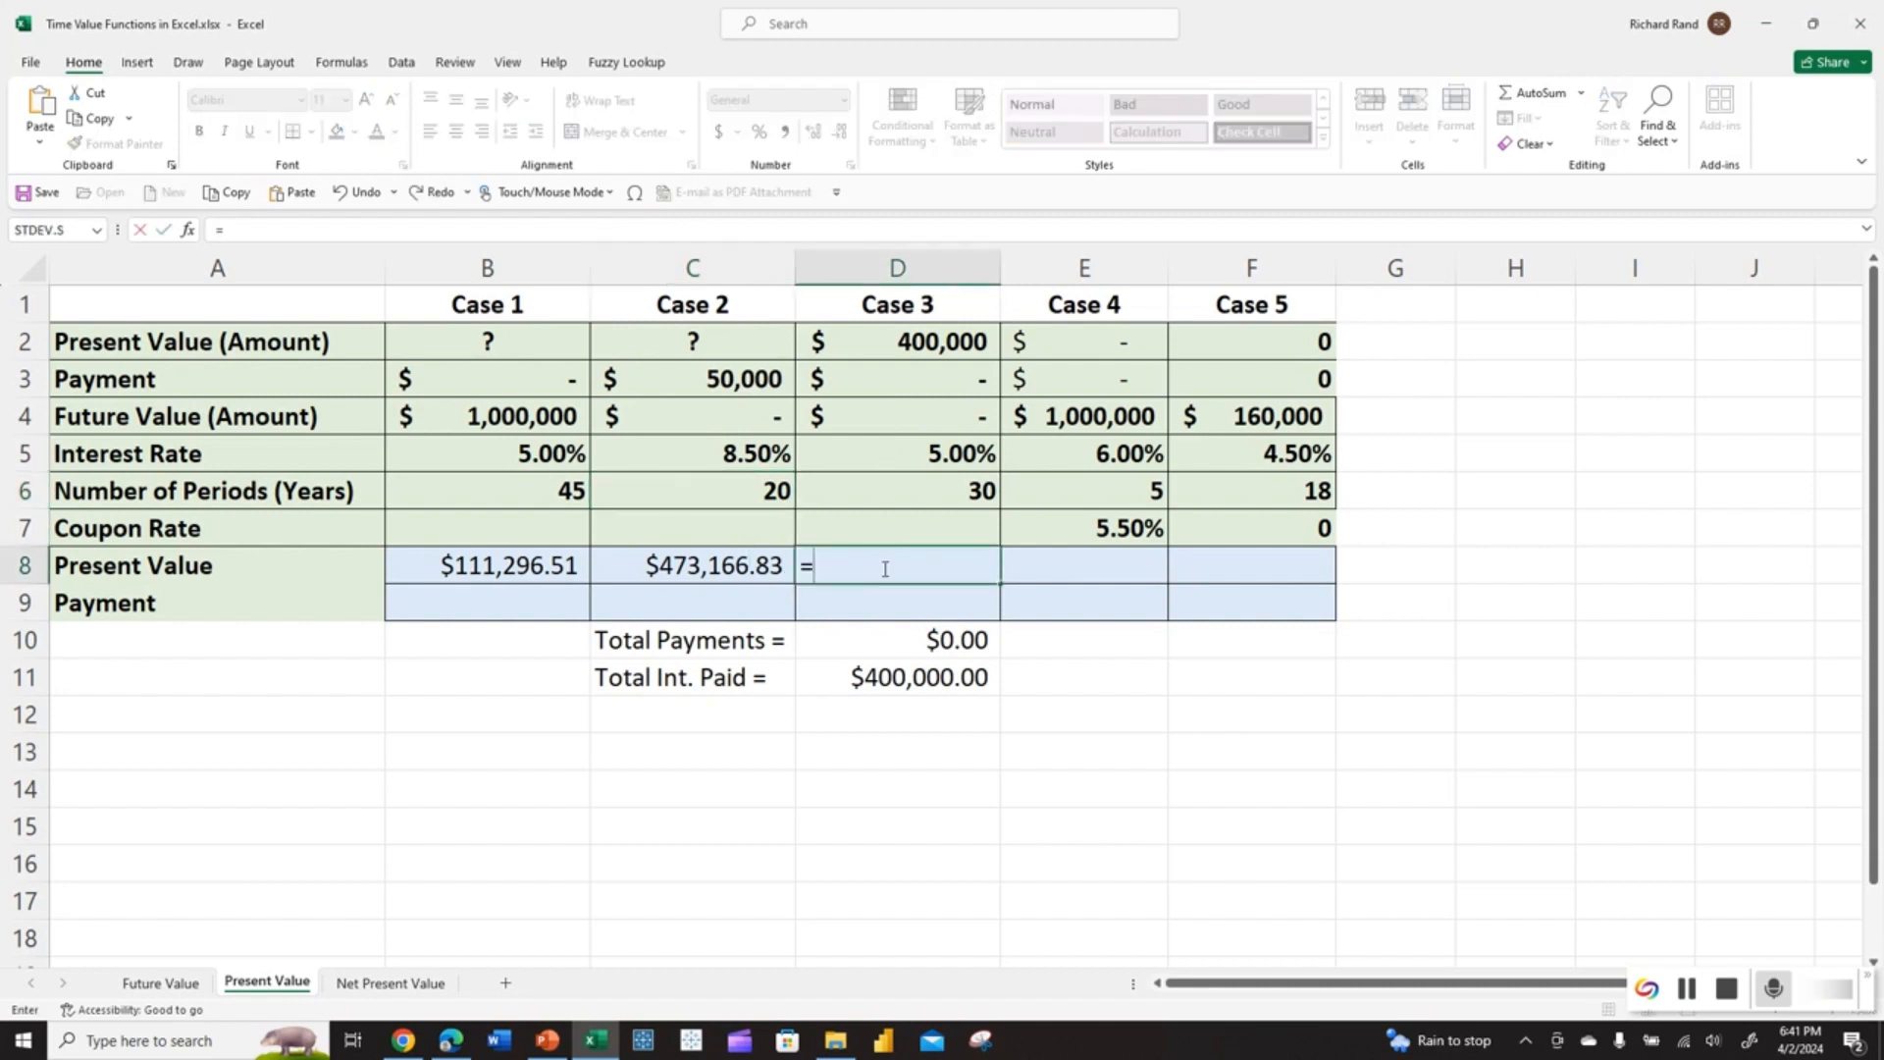
text(pmt)
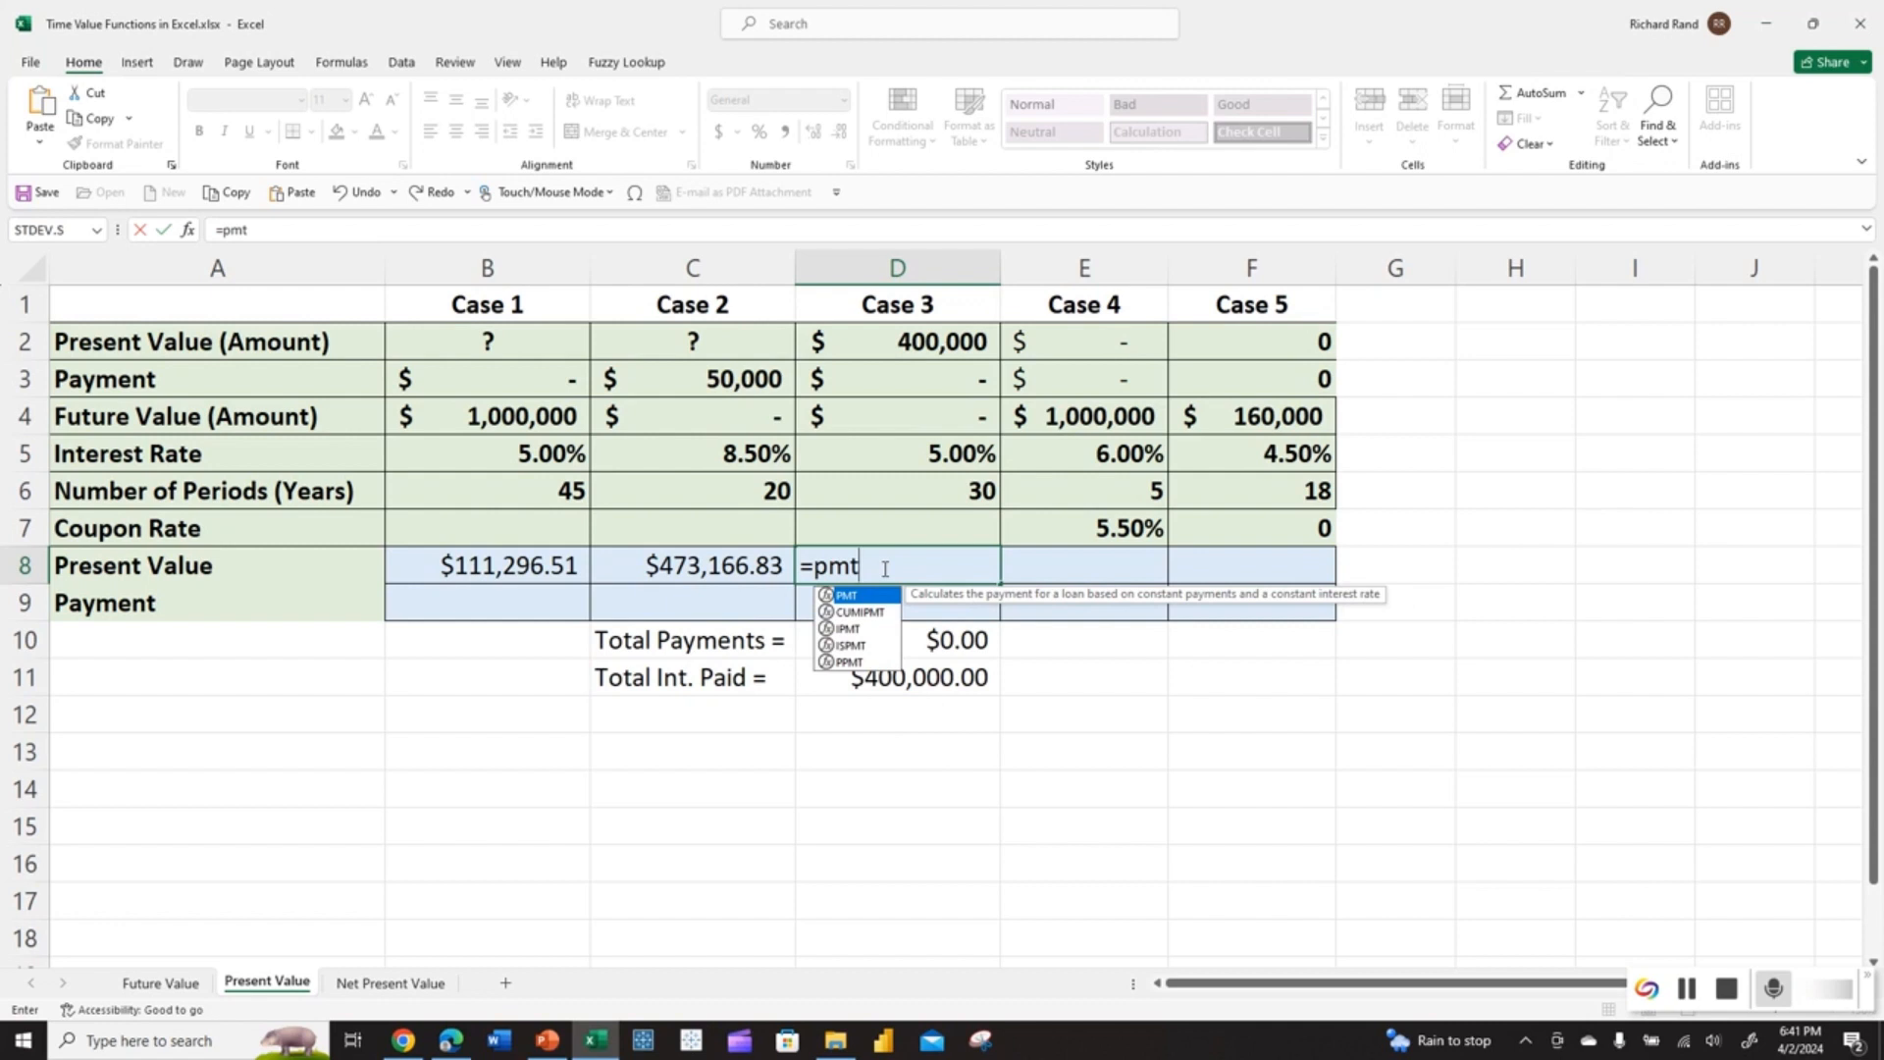
key(ctrl+a)
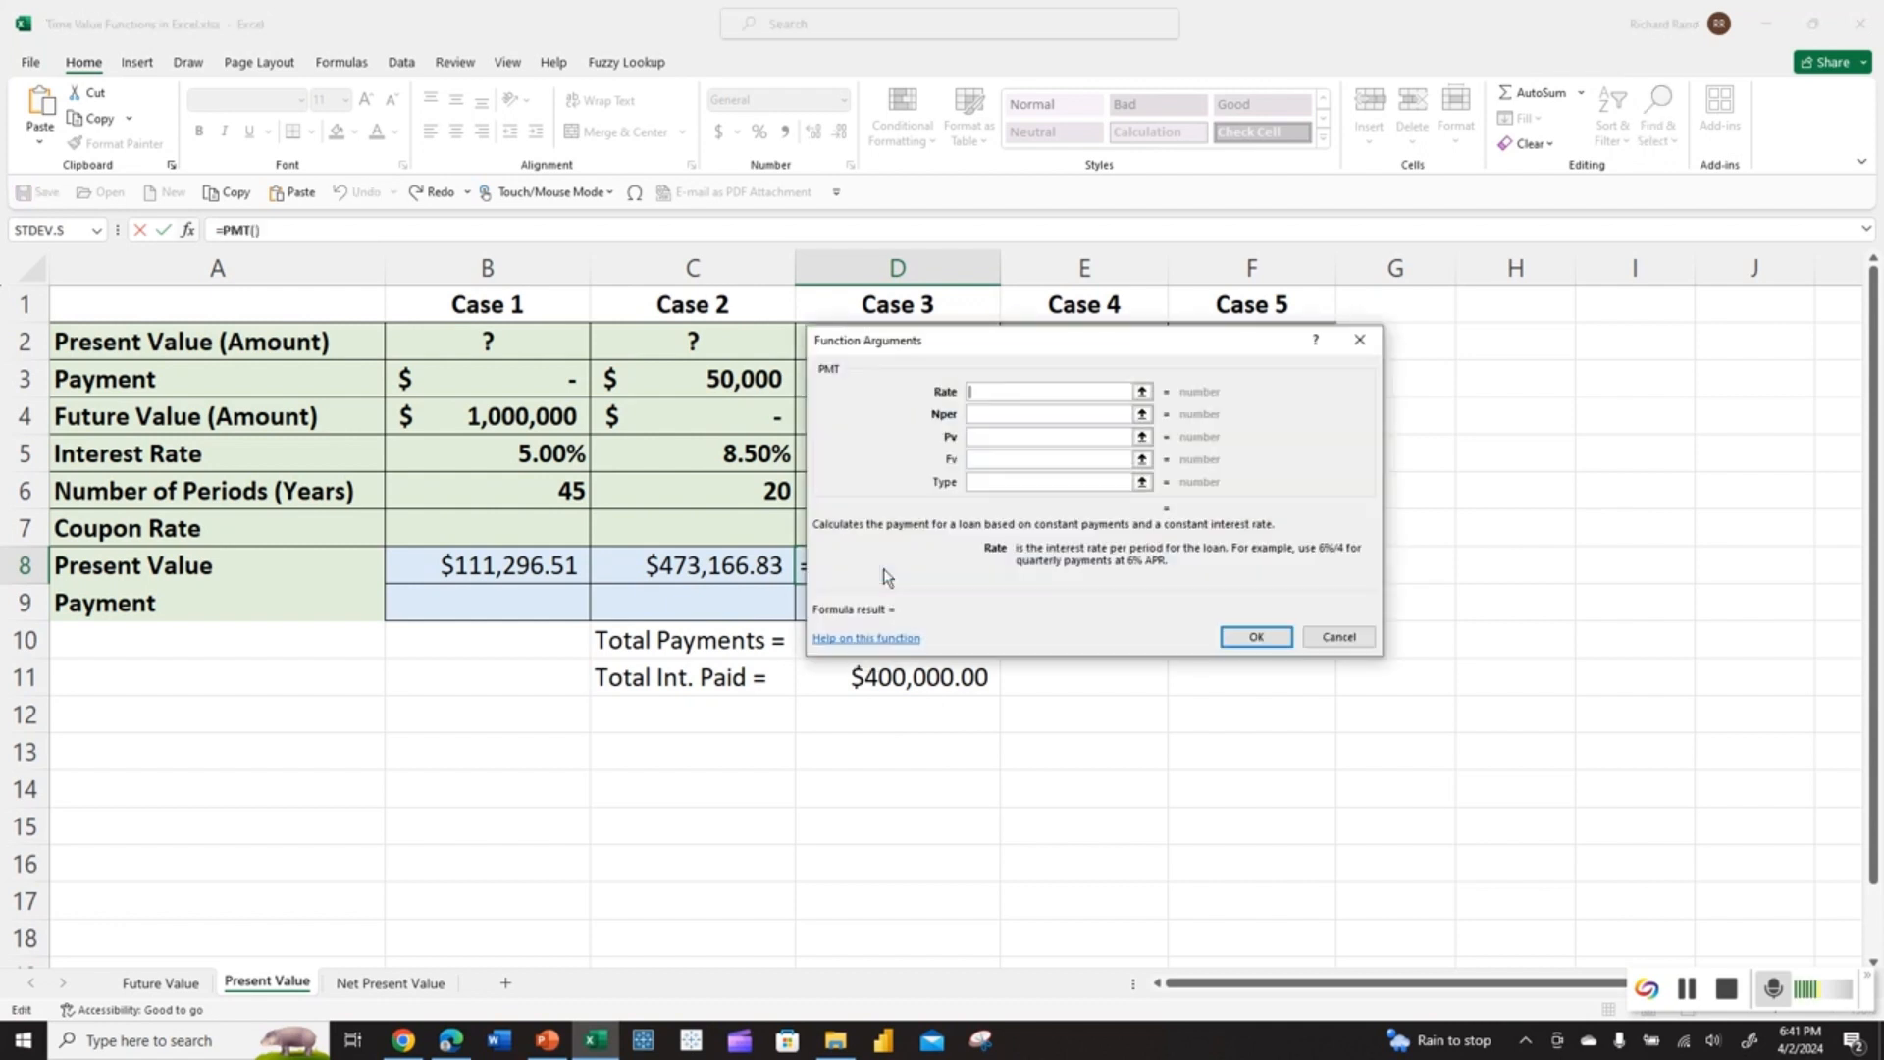
drag(1033, 350, 1272, 350)
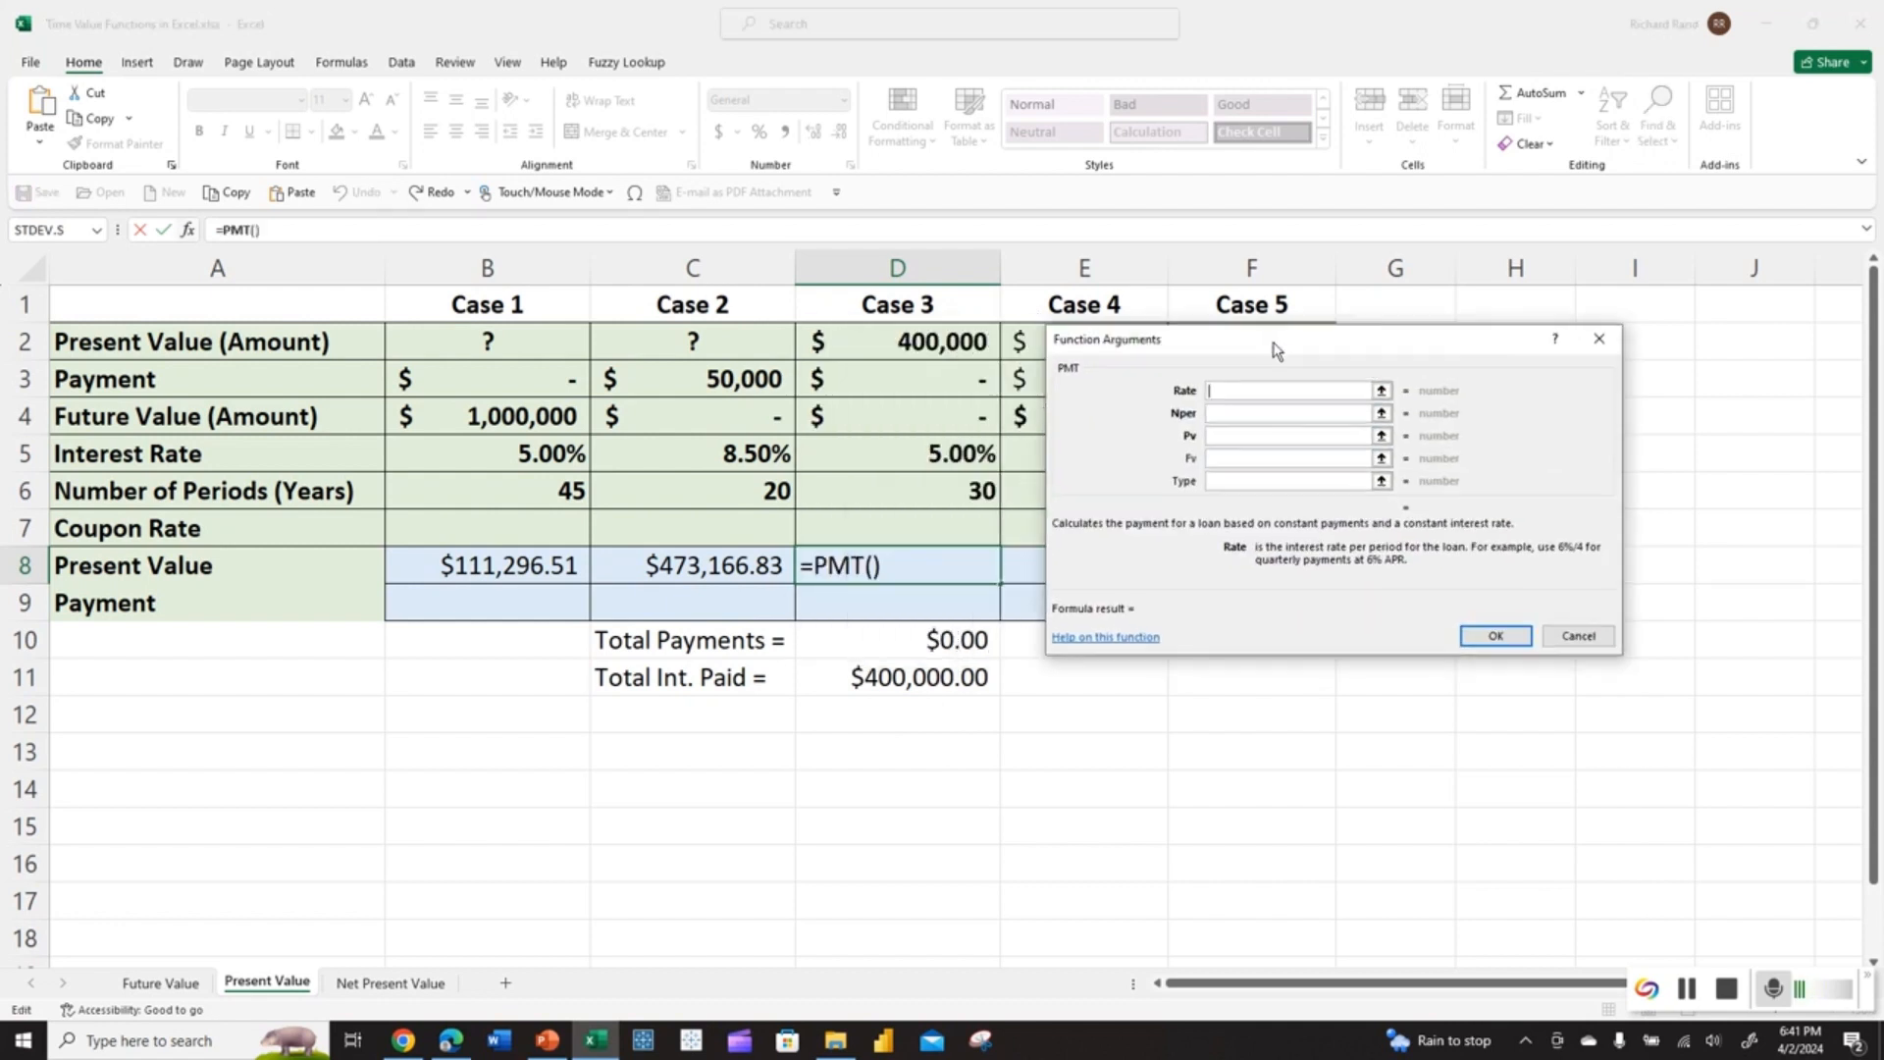
click(1004, 480)
click(968, 460)
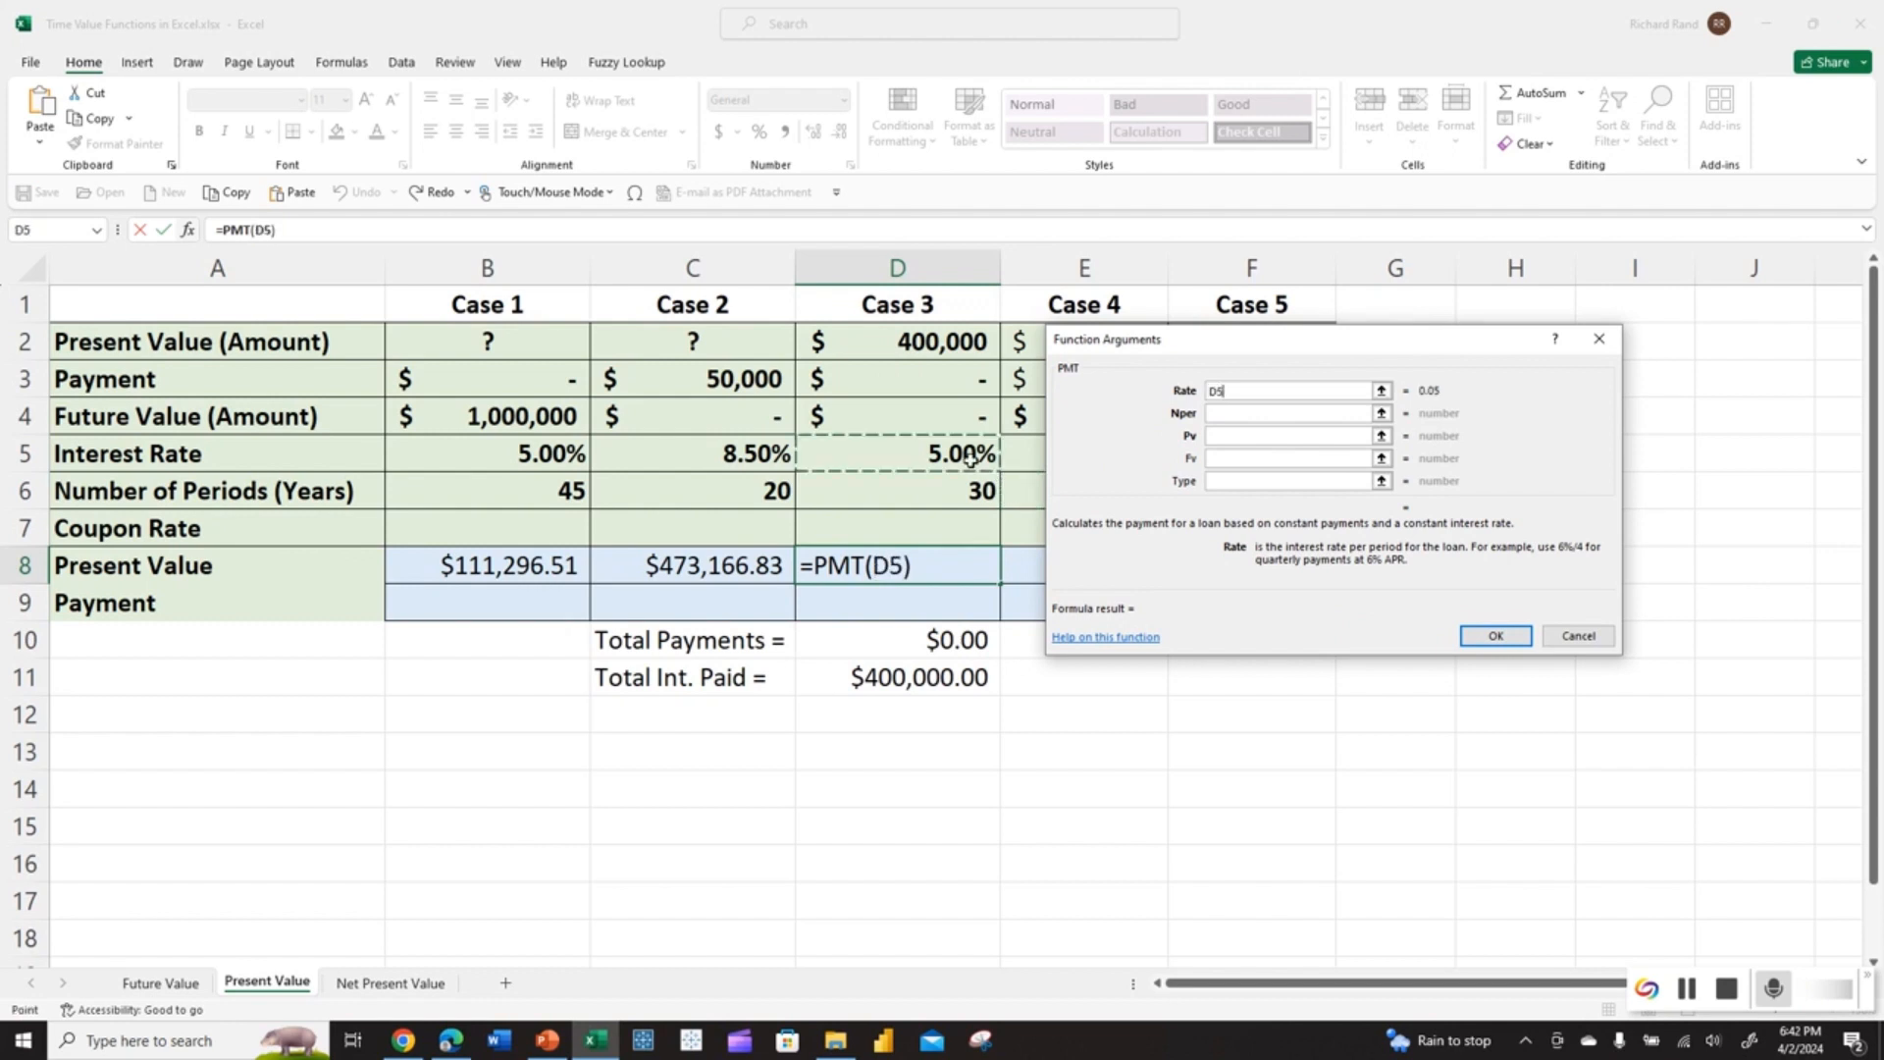
key(Tab)
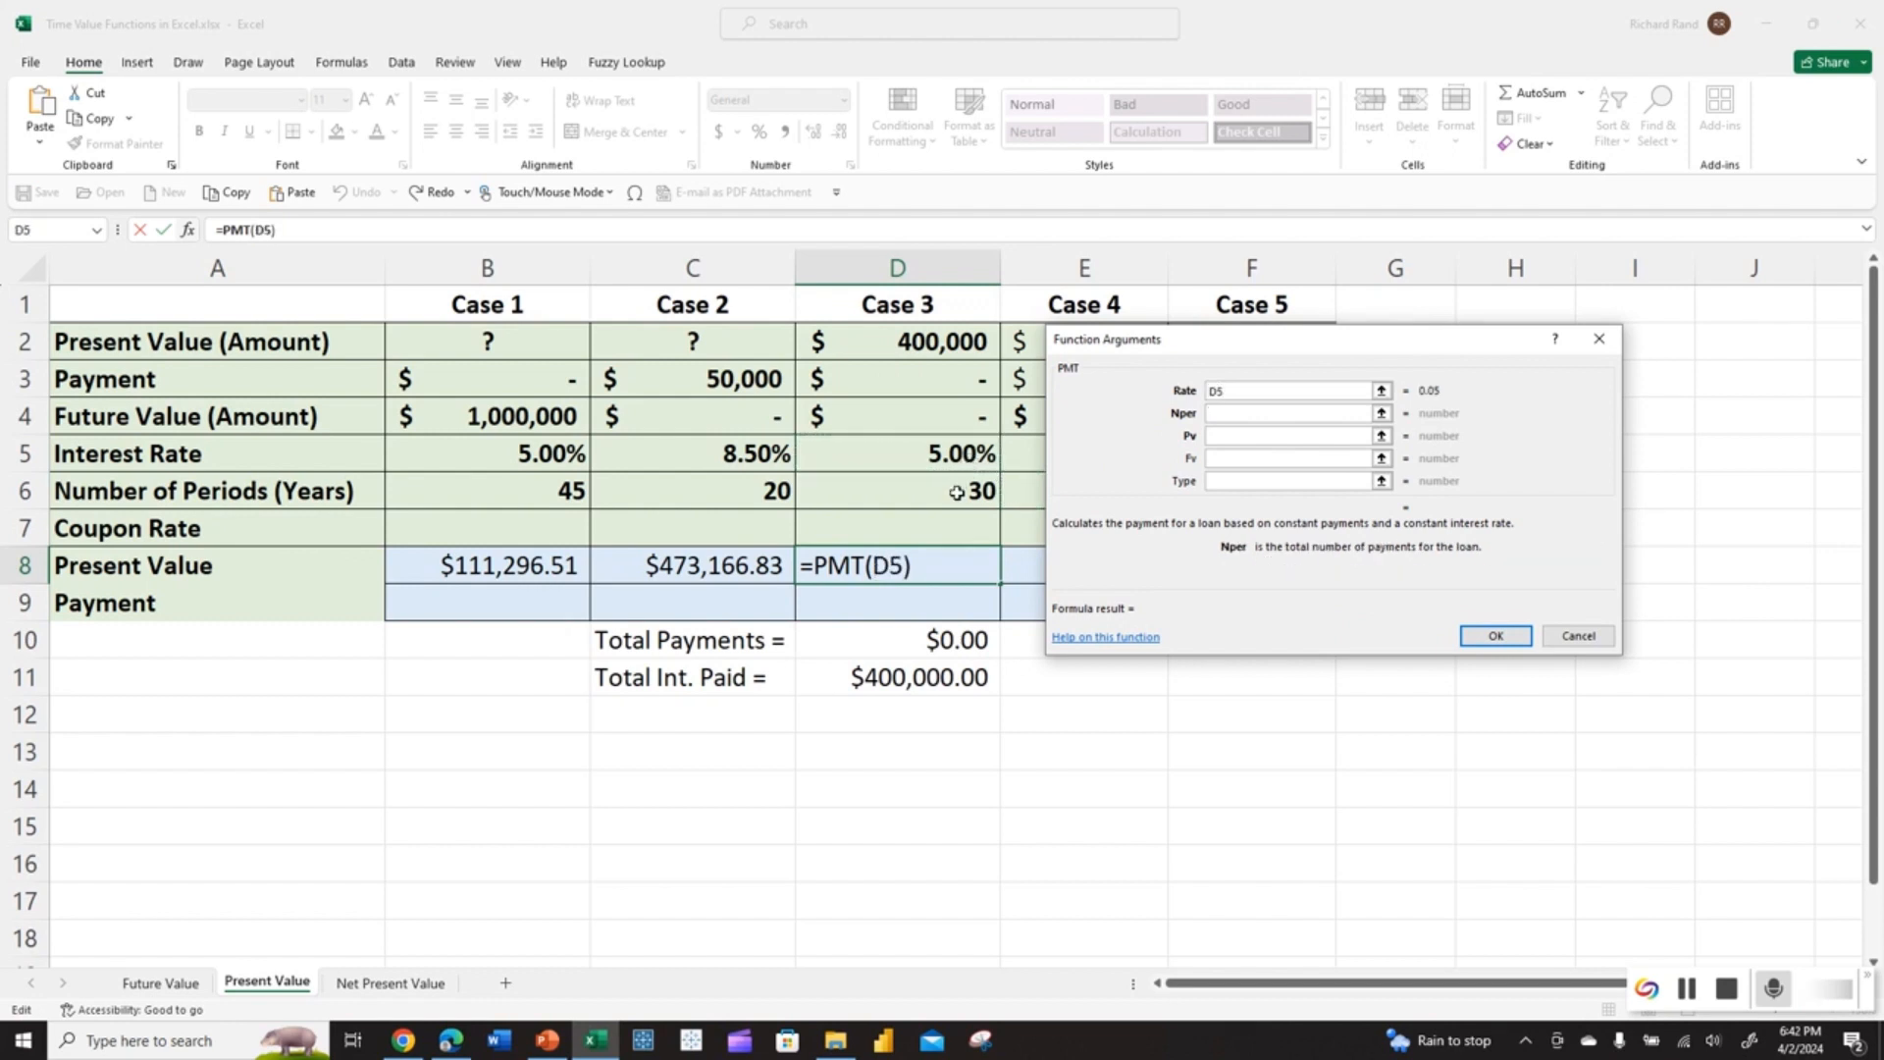
click(957, 493)
key(Tab)
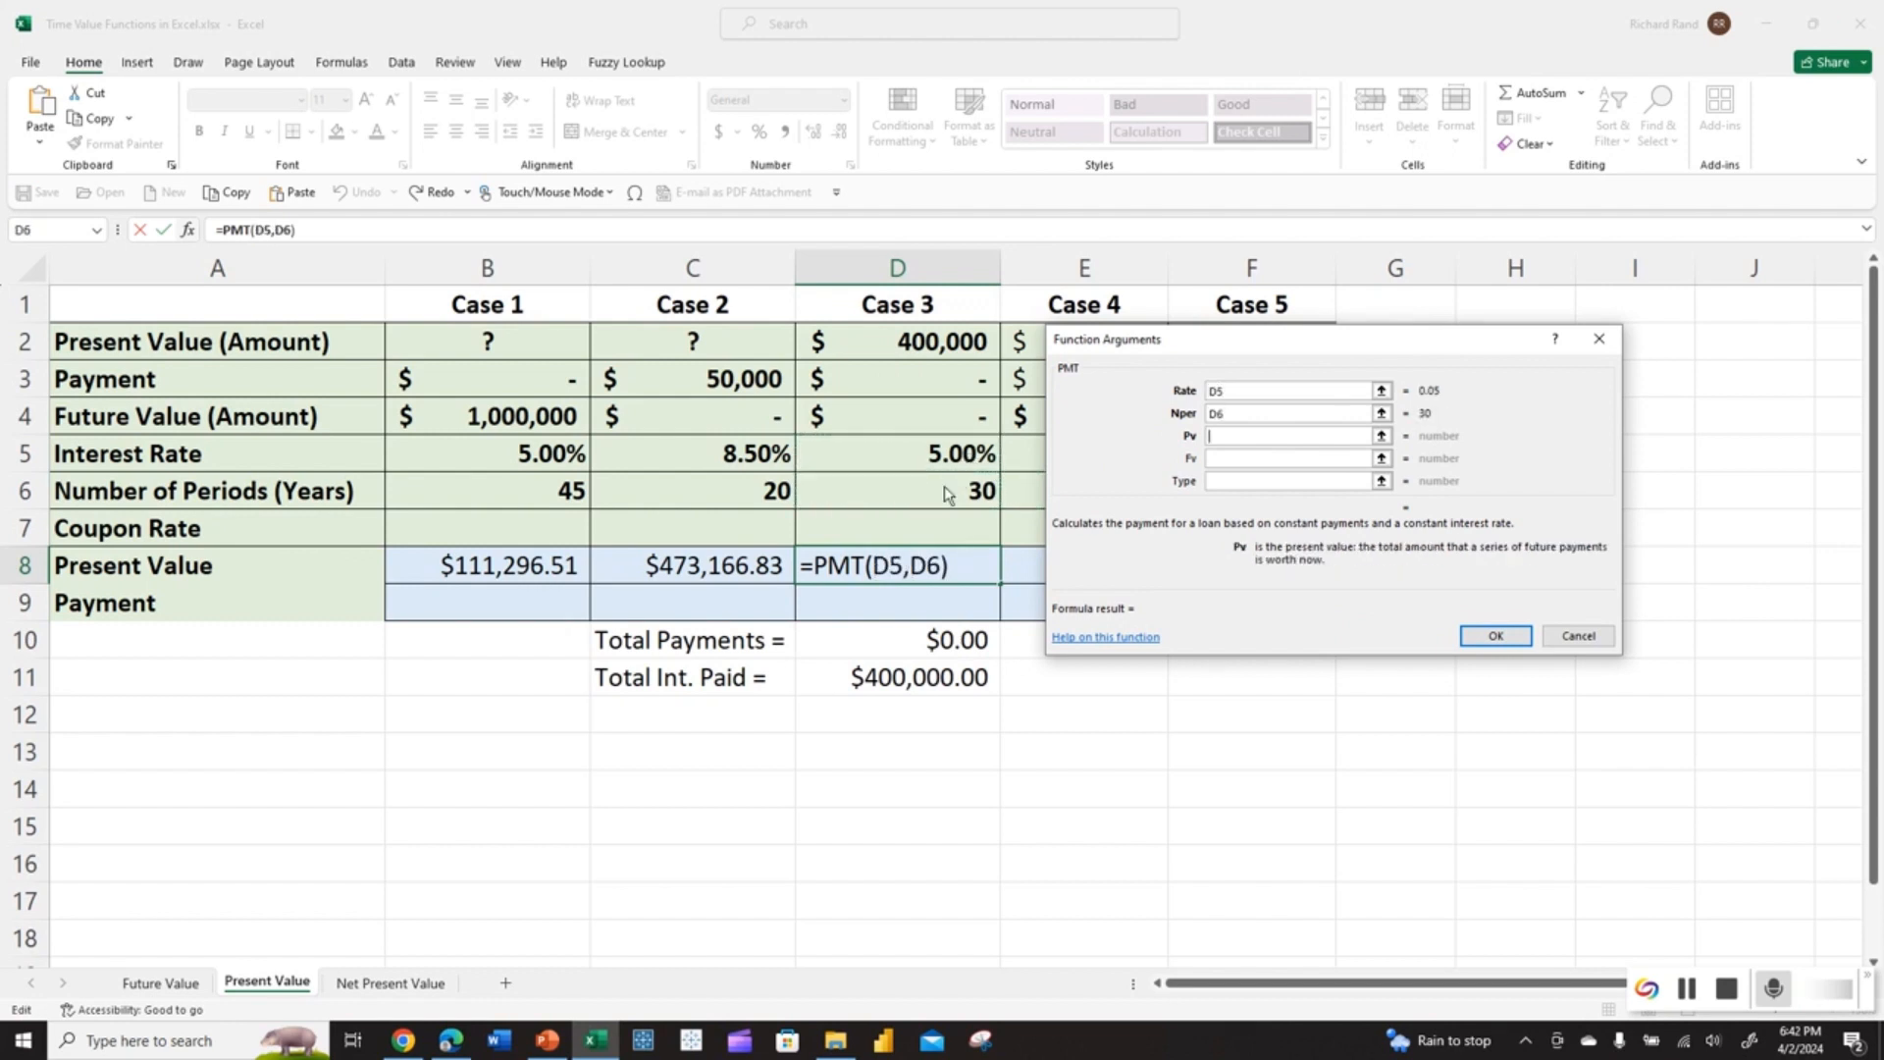
Complete the D8 formula with D2 as the present value and negate it to read =-PMT(D5,D6,D2).
click(922, 344)
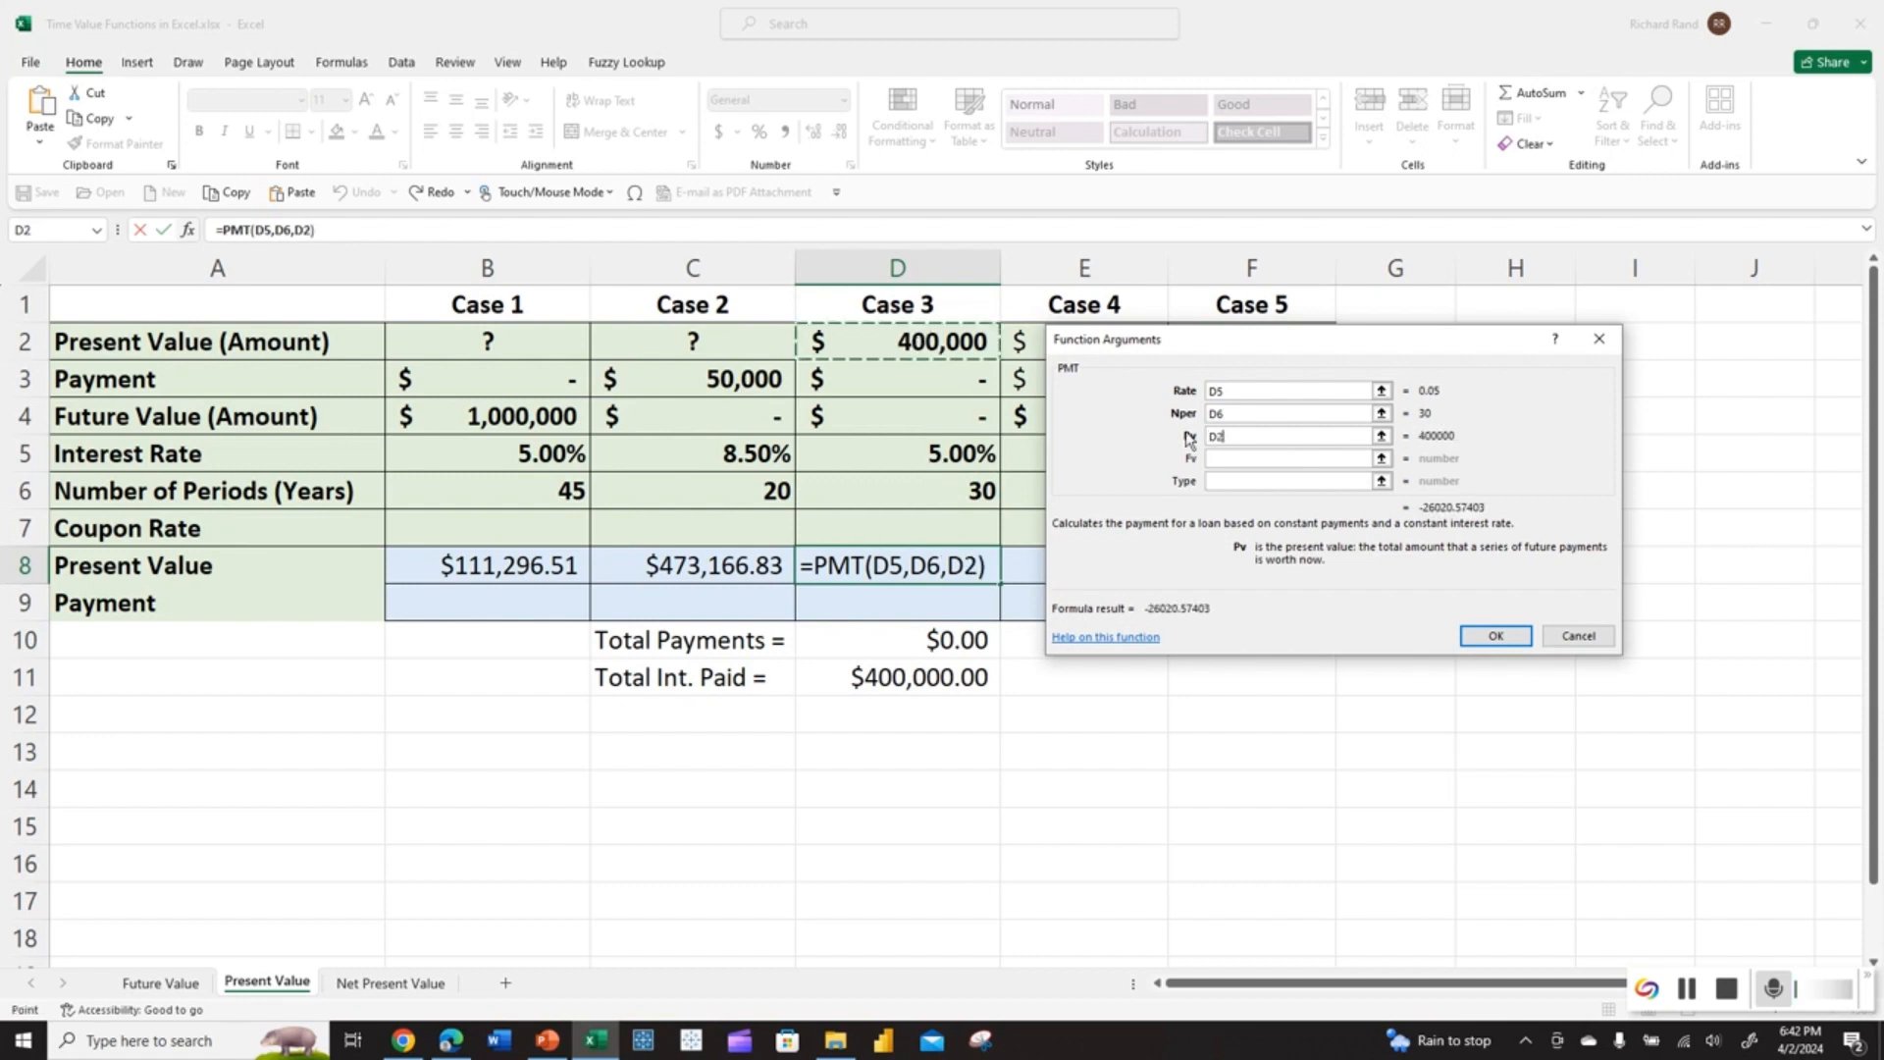
click(1474, 636)
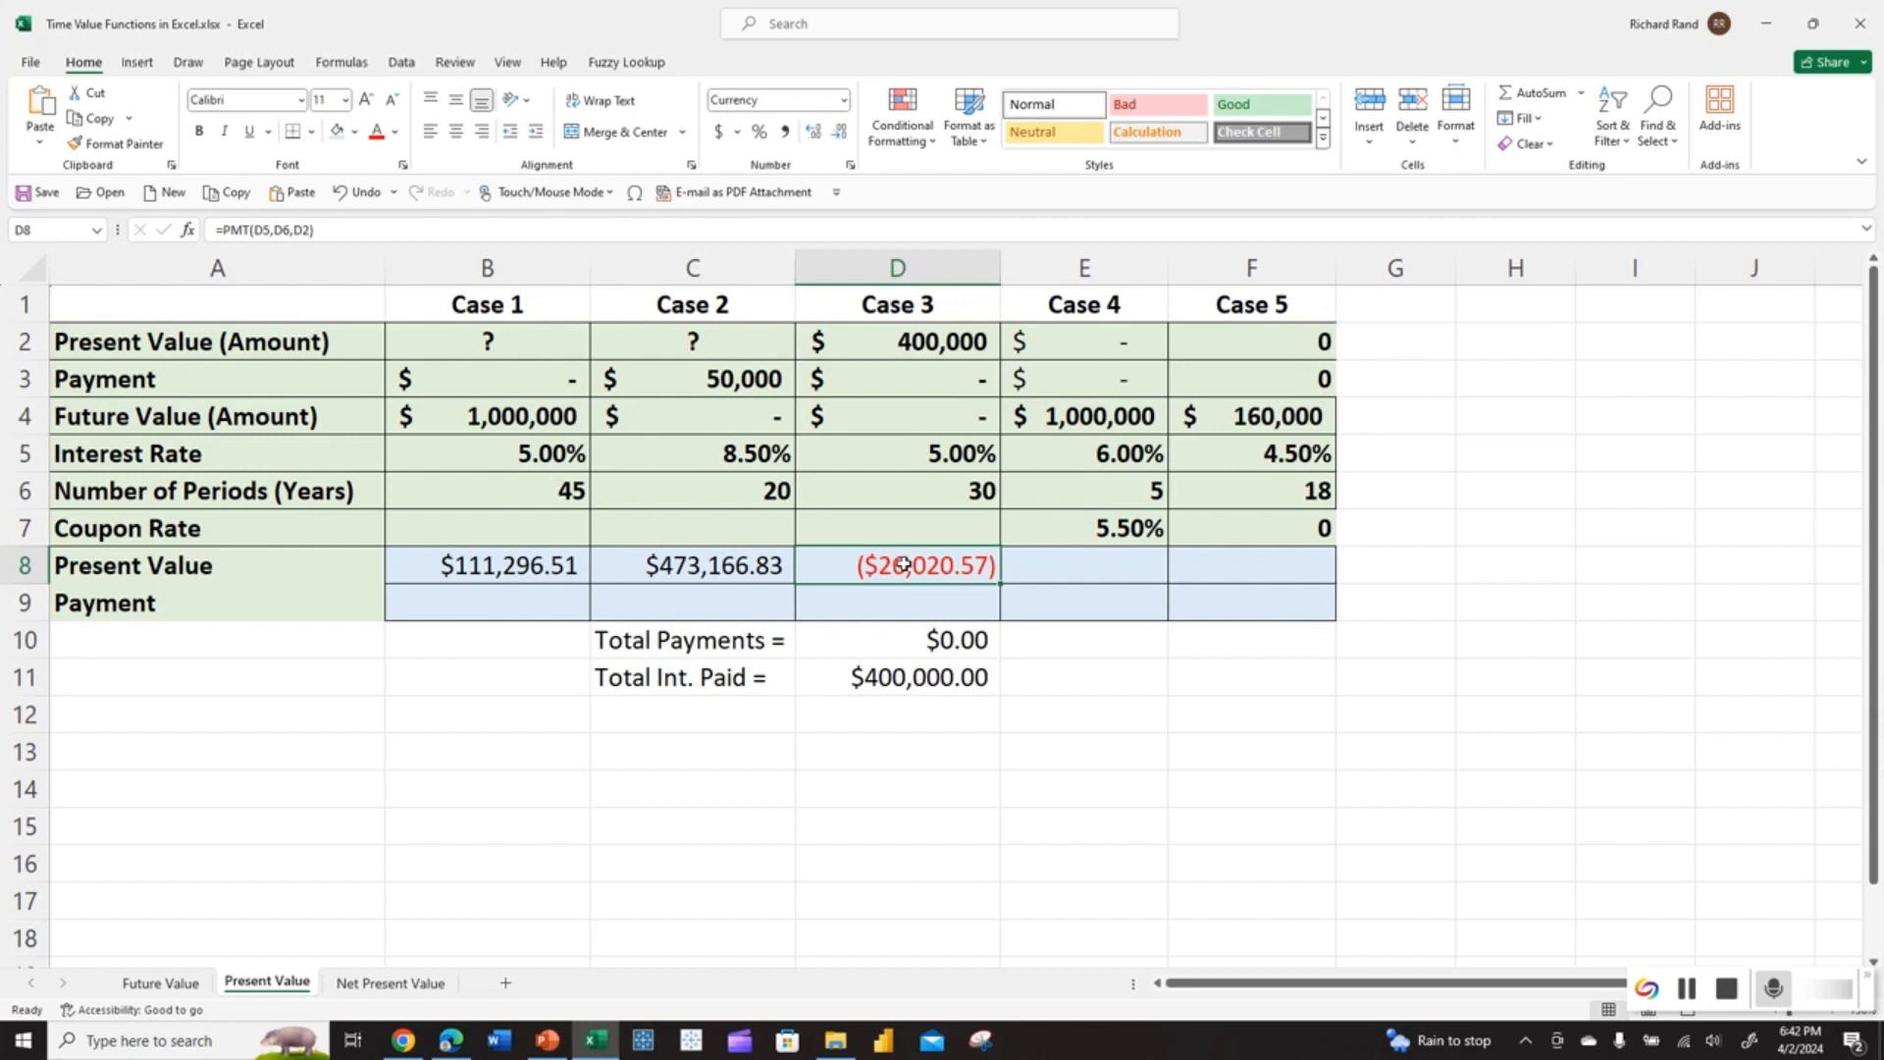
click(224, 229)
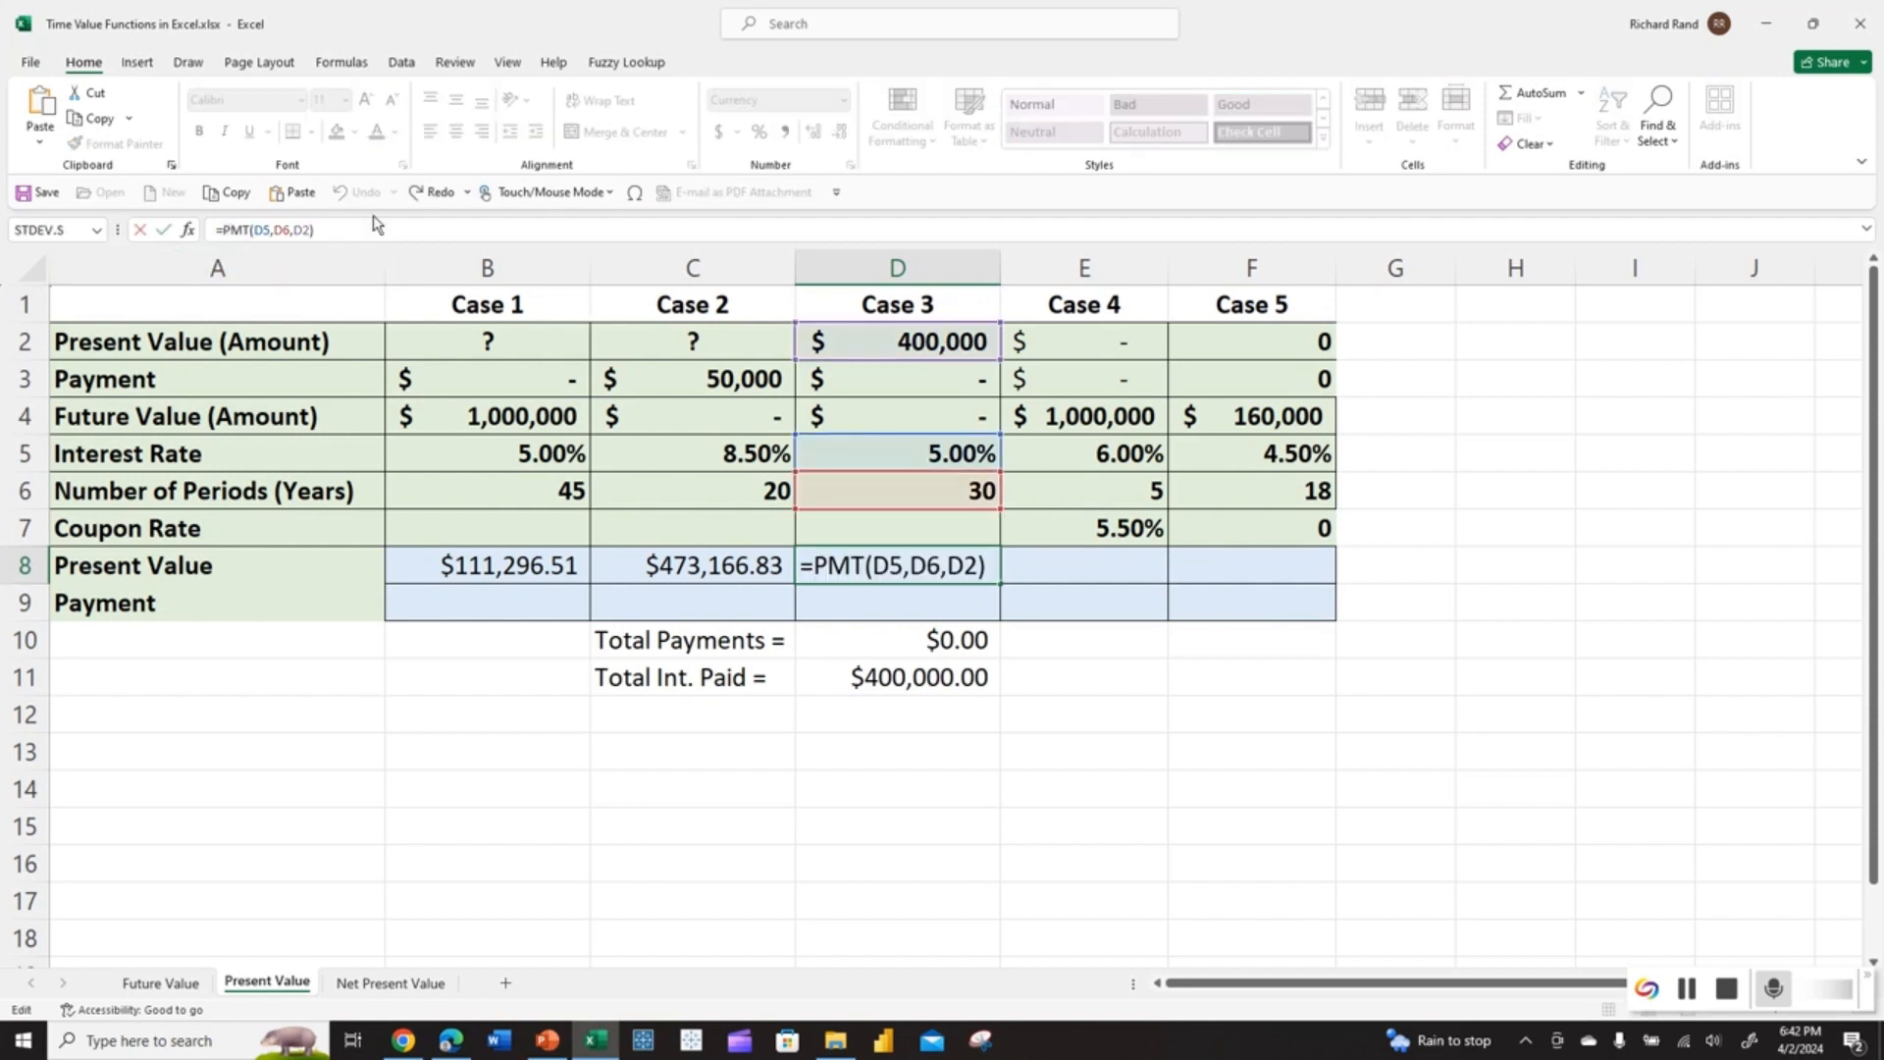
text(-)
key(Return)
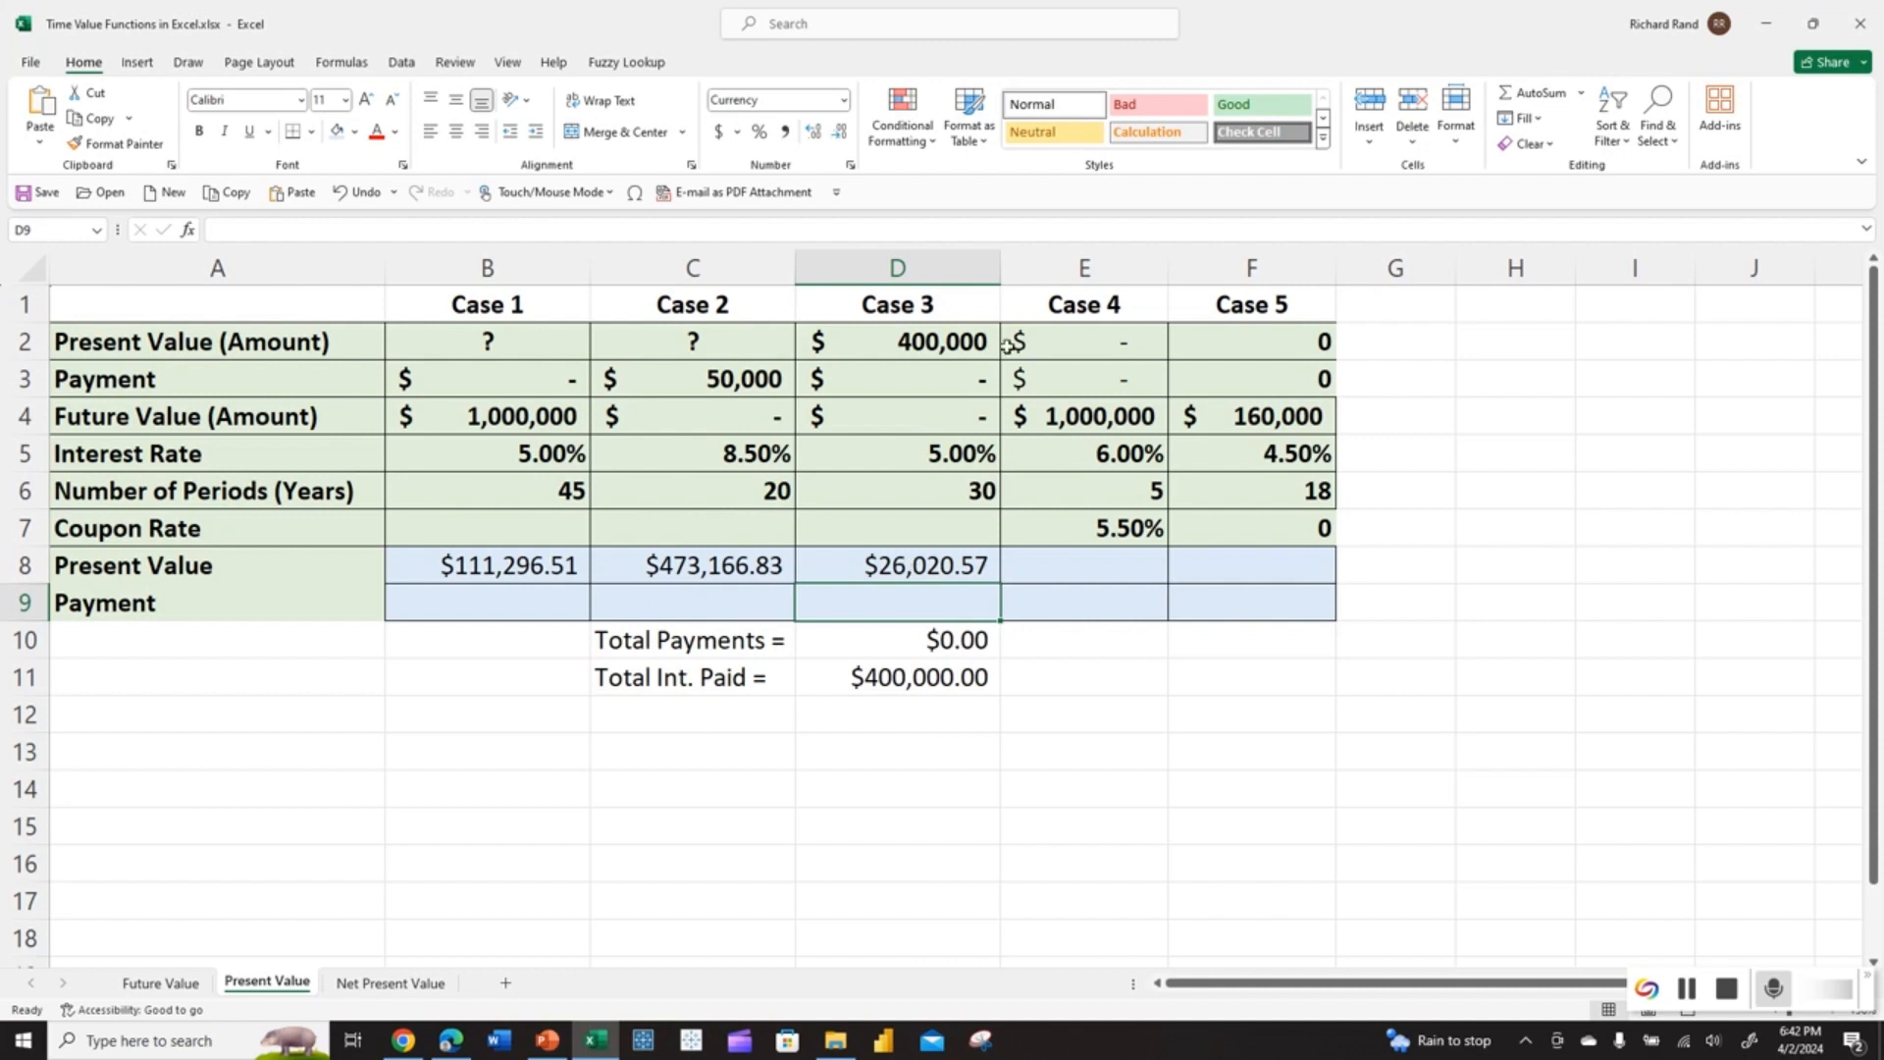
Set the Case 3 number of periods in D6 to 15 and delete the payment formula from D8.
click(964, 494)
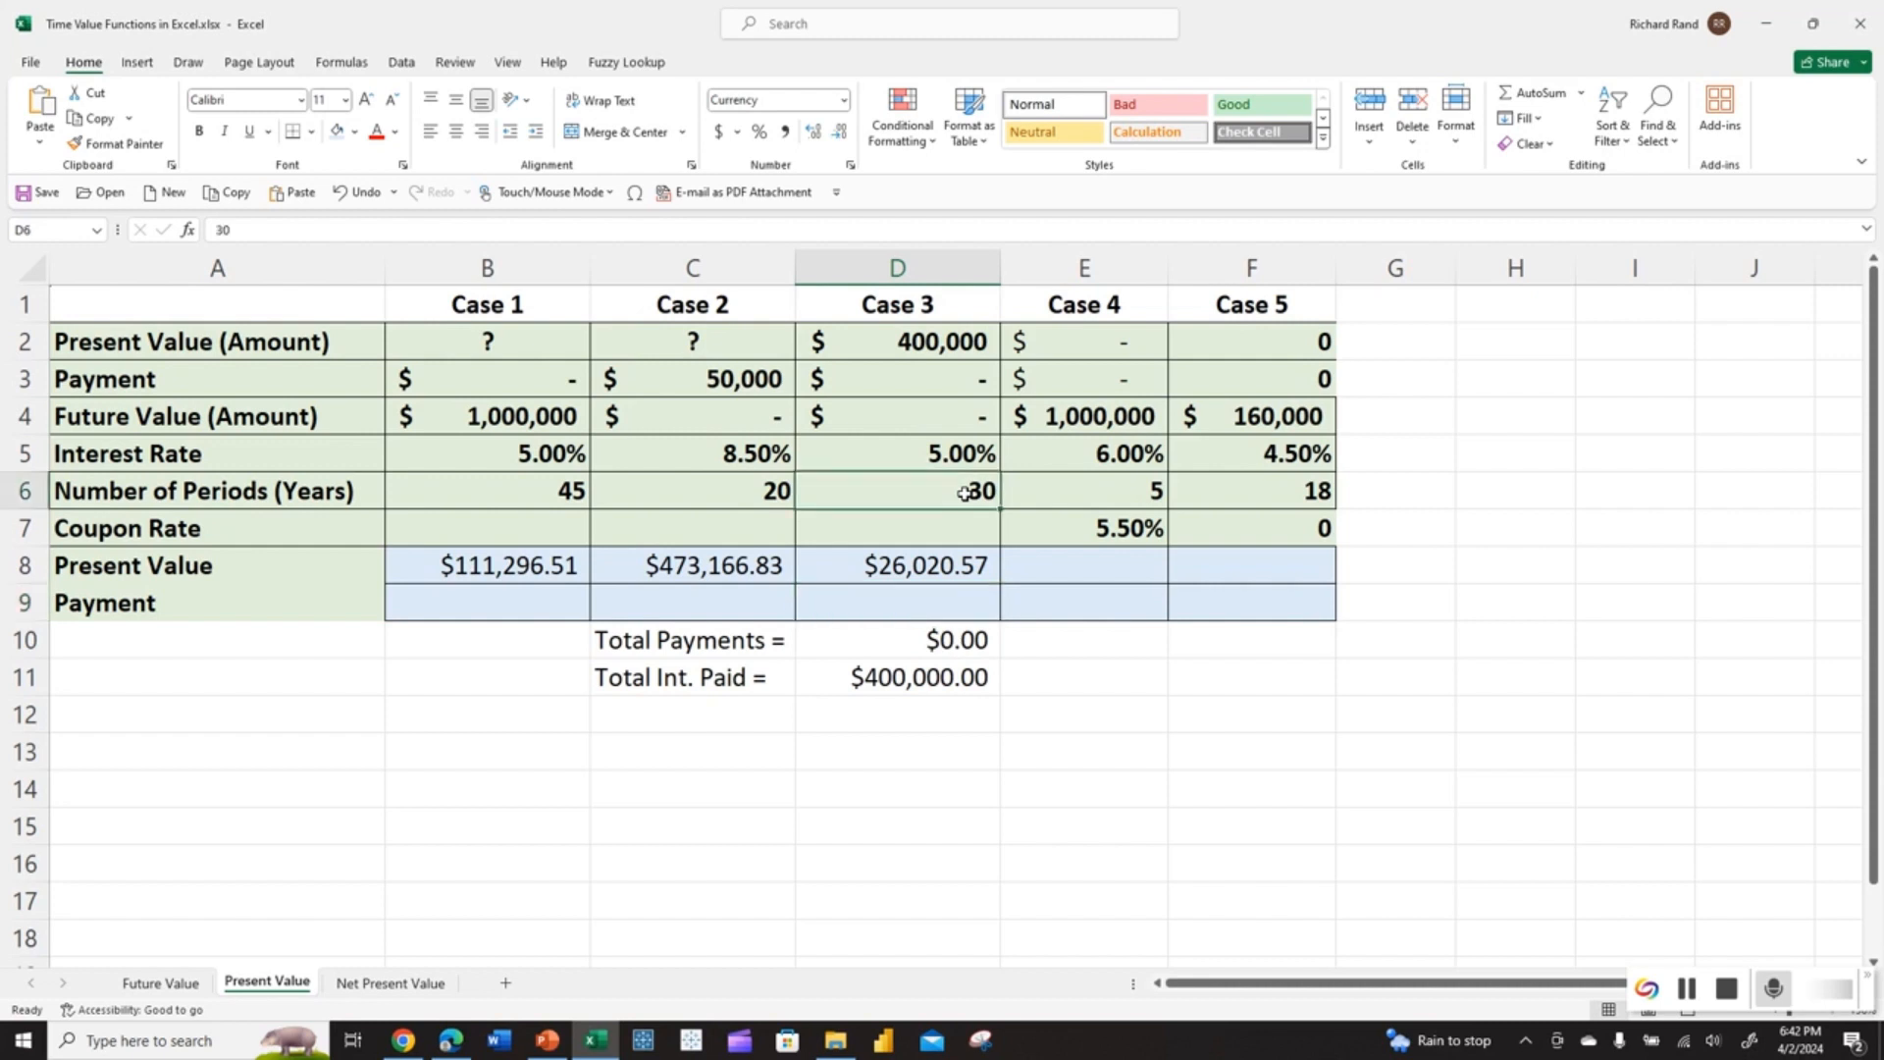
text(1)
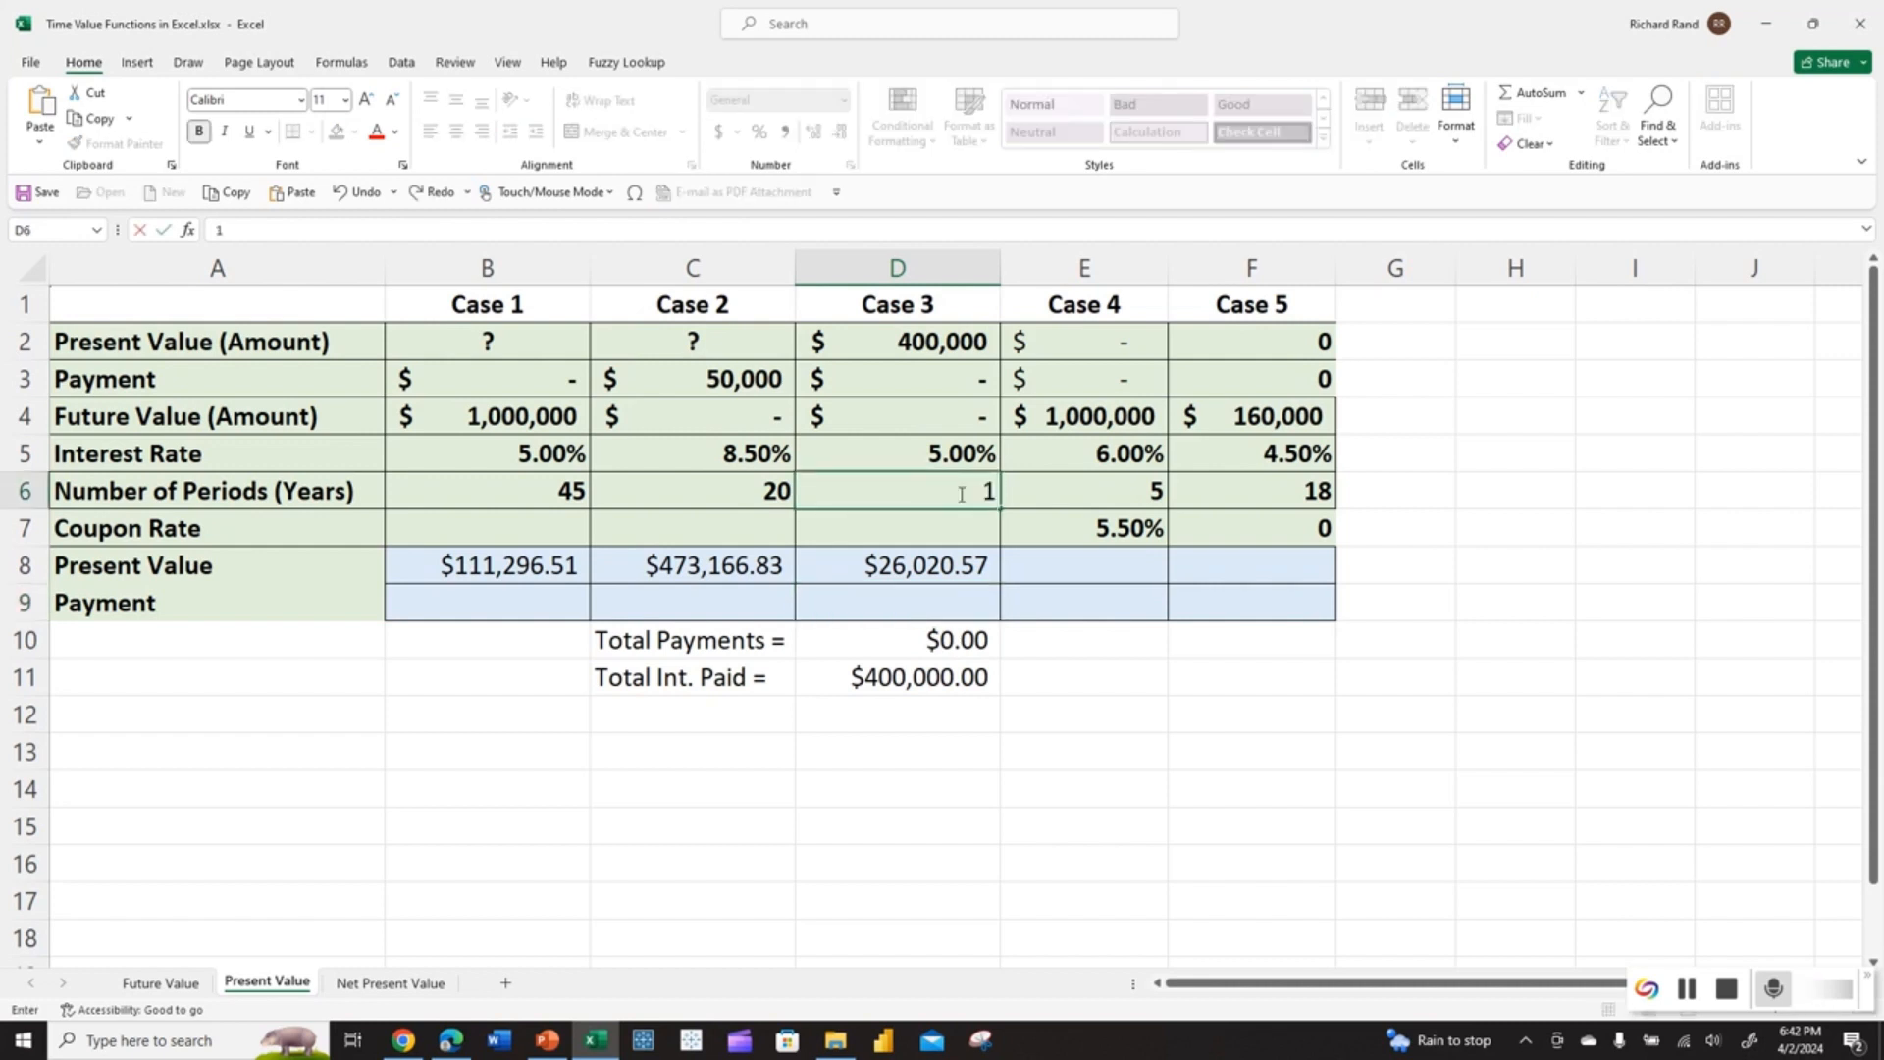
text(5)
key(Return)
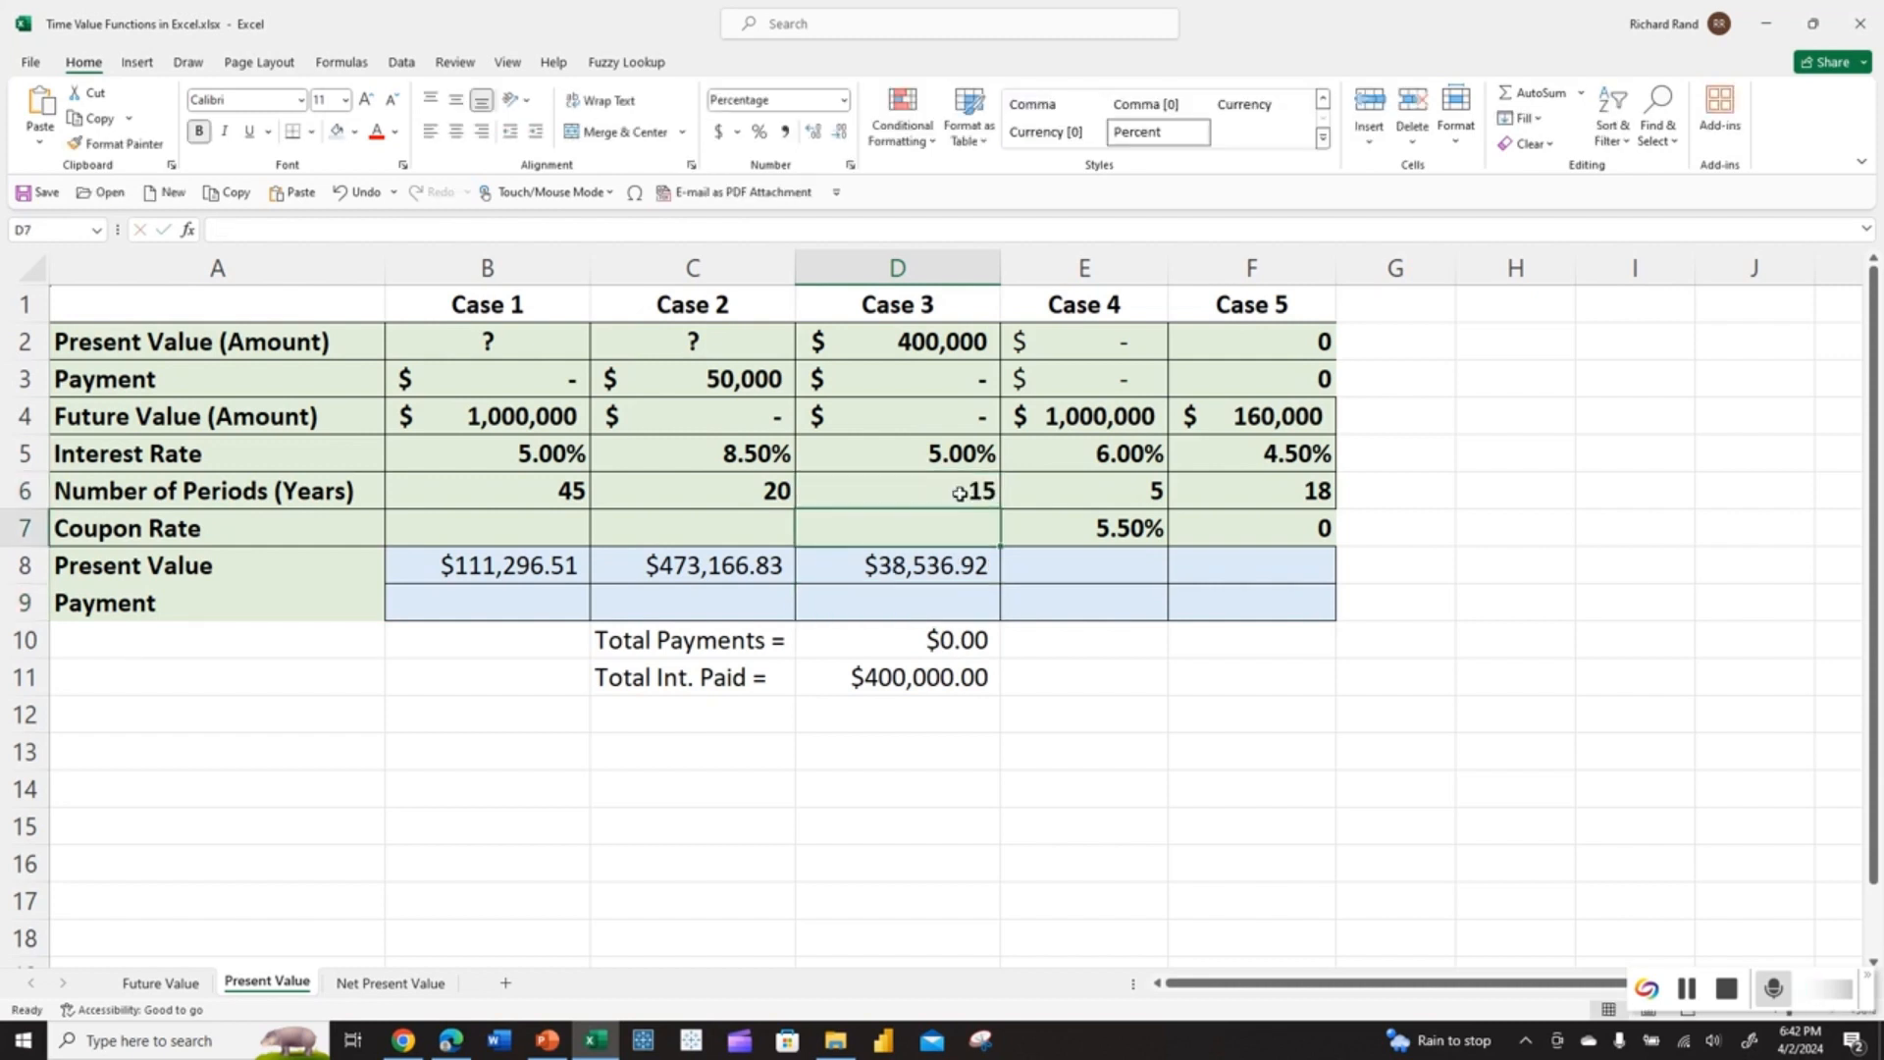
click(907, 567)
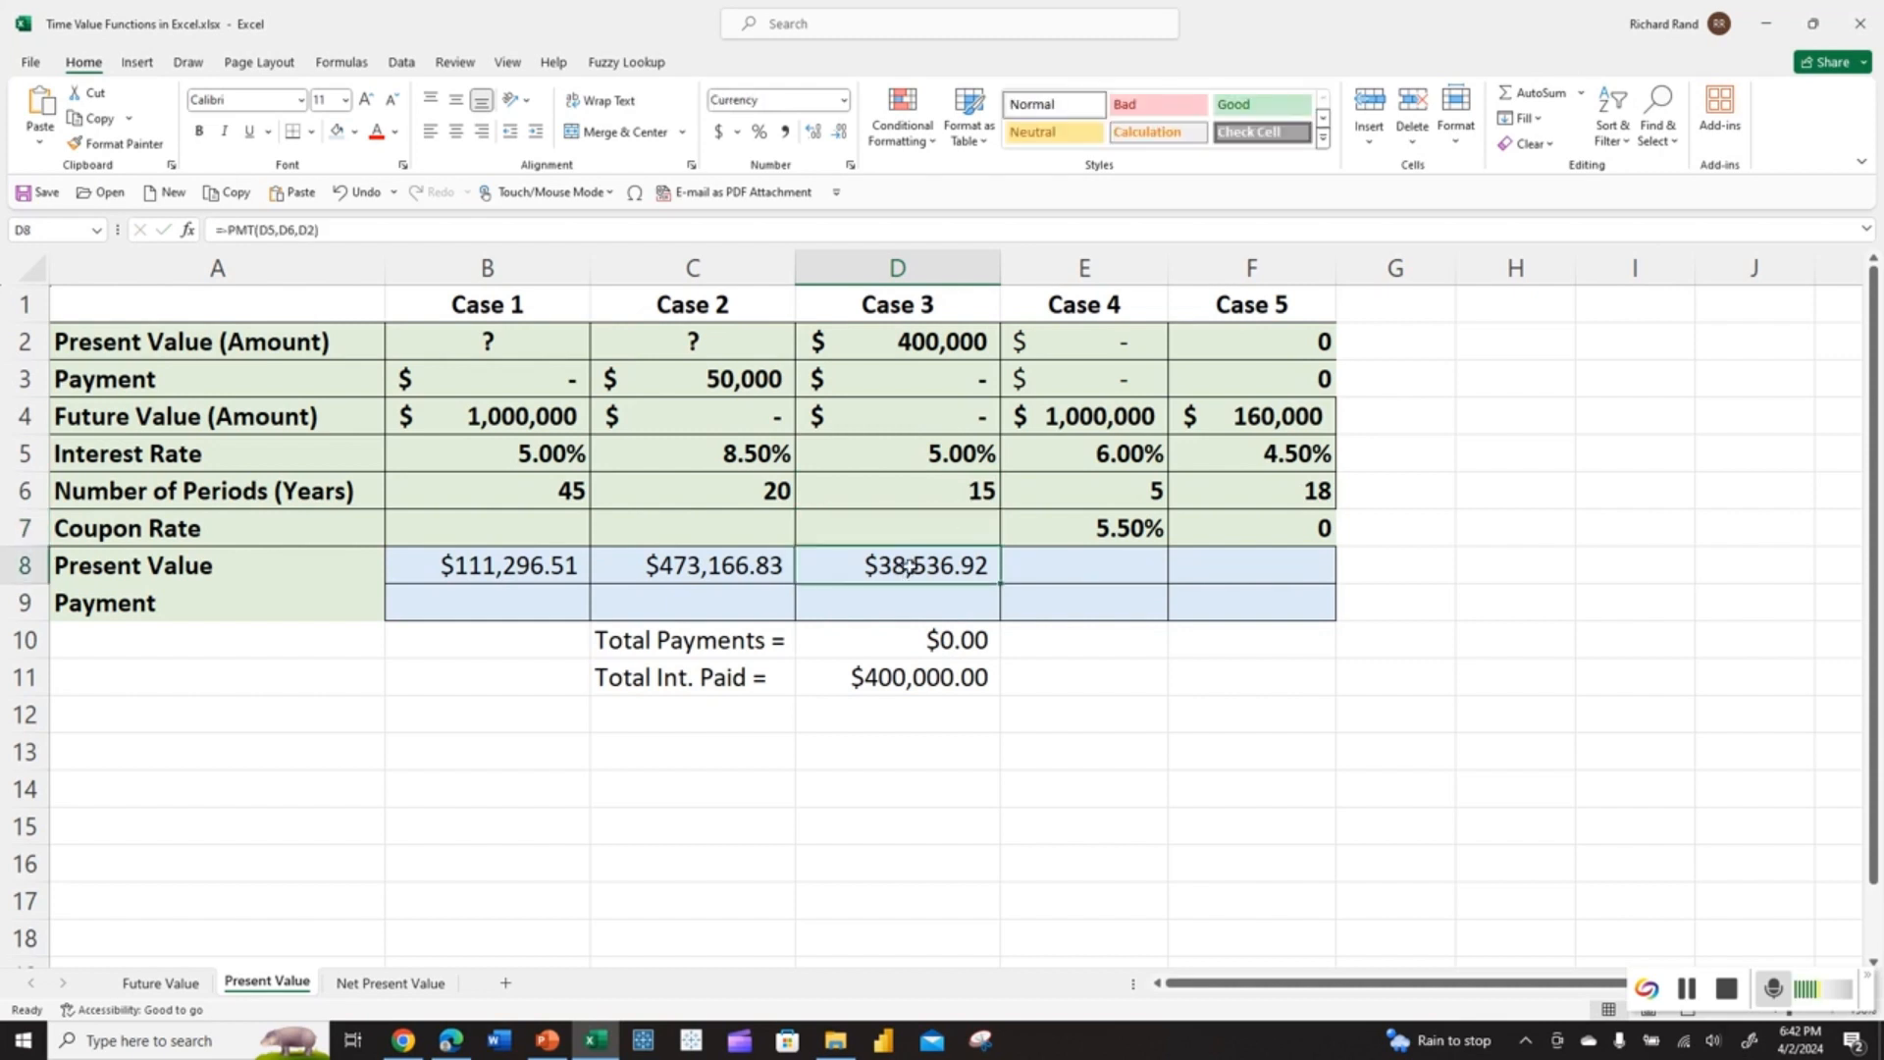
key(Delete)
Enter the PMT function in the Case 3 Payment cell D9 with D5 as the rate and D6 as the number of periods.
click(904, 602)
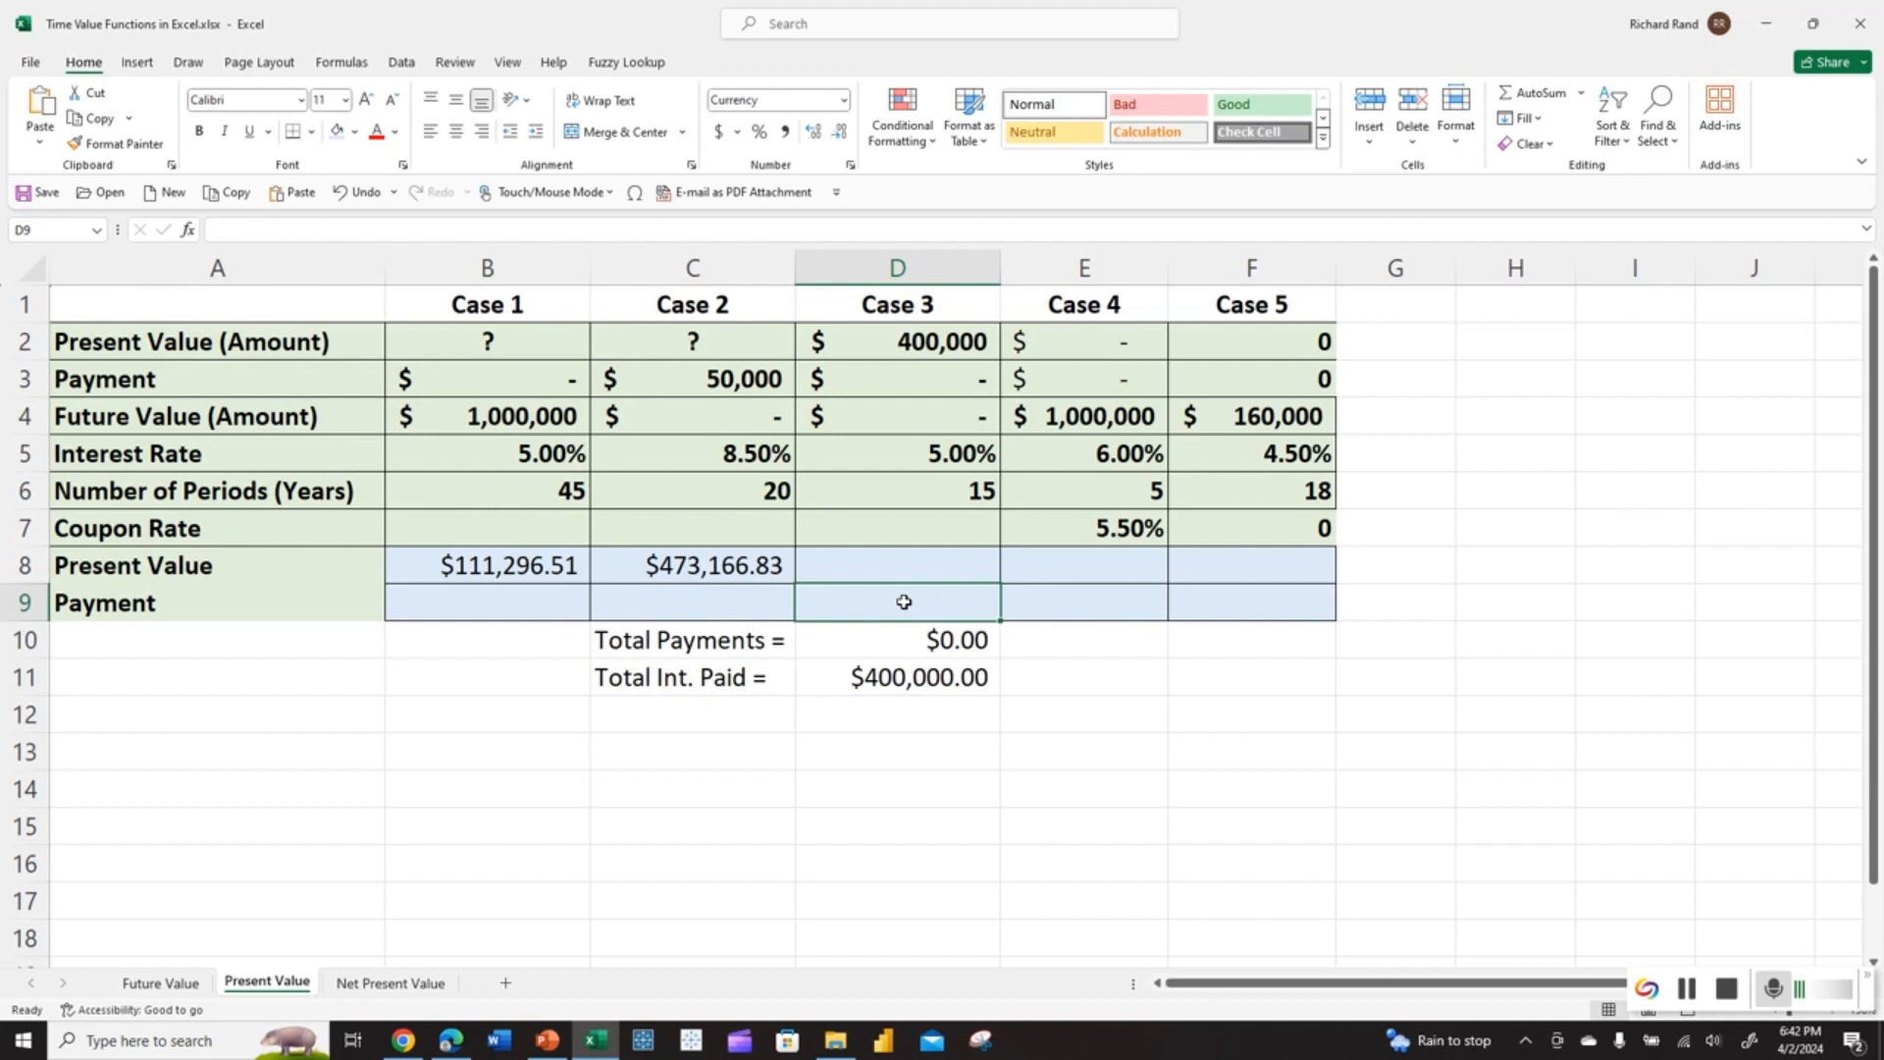
text(=pmt)
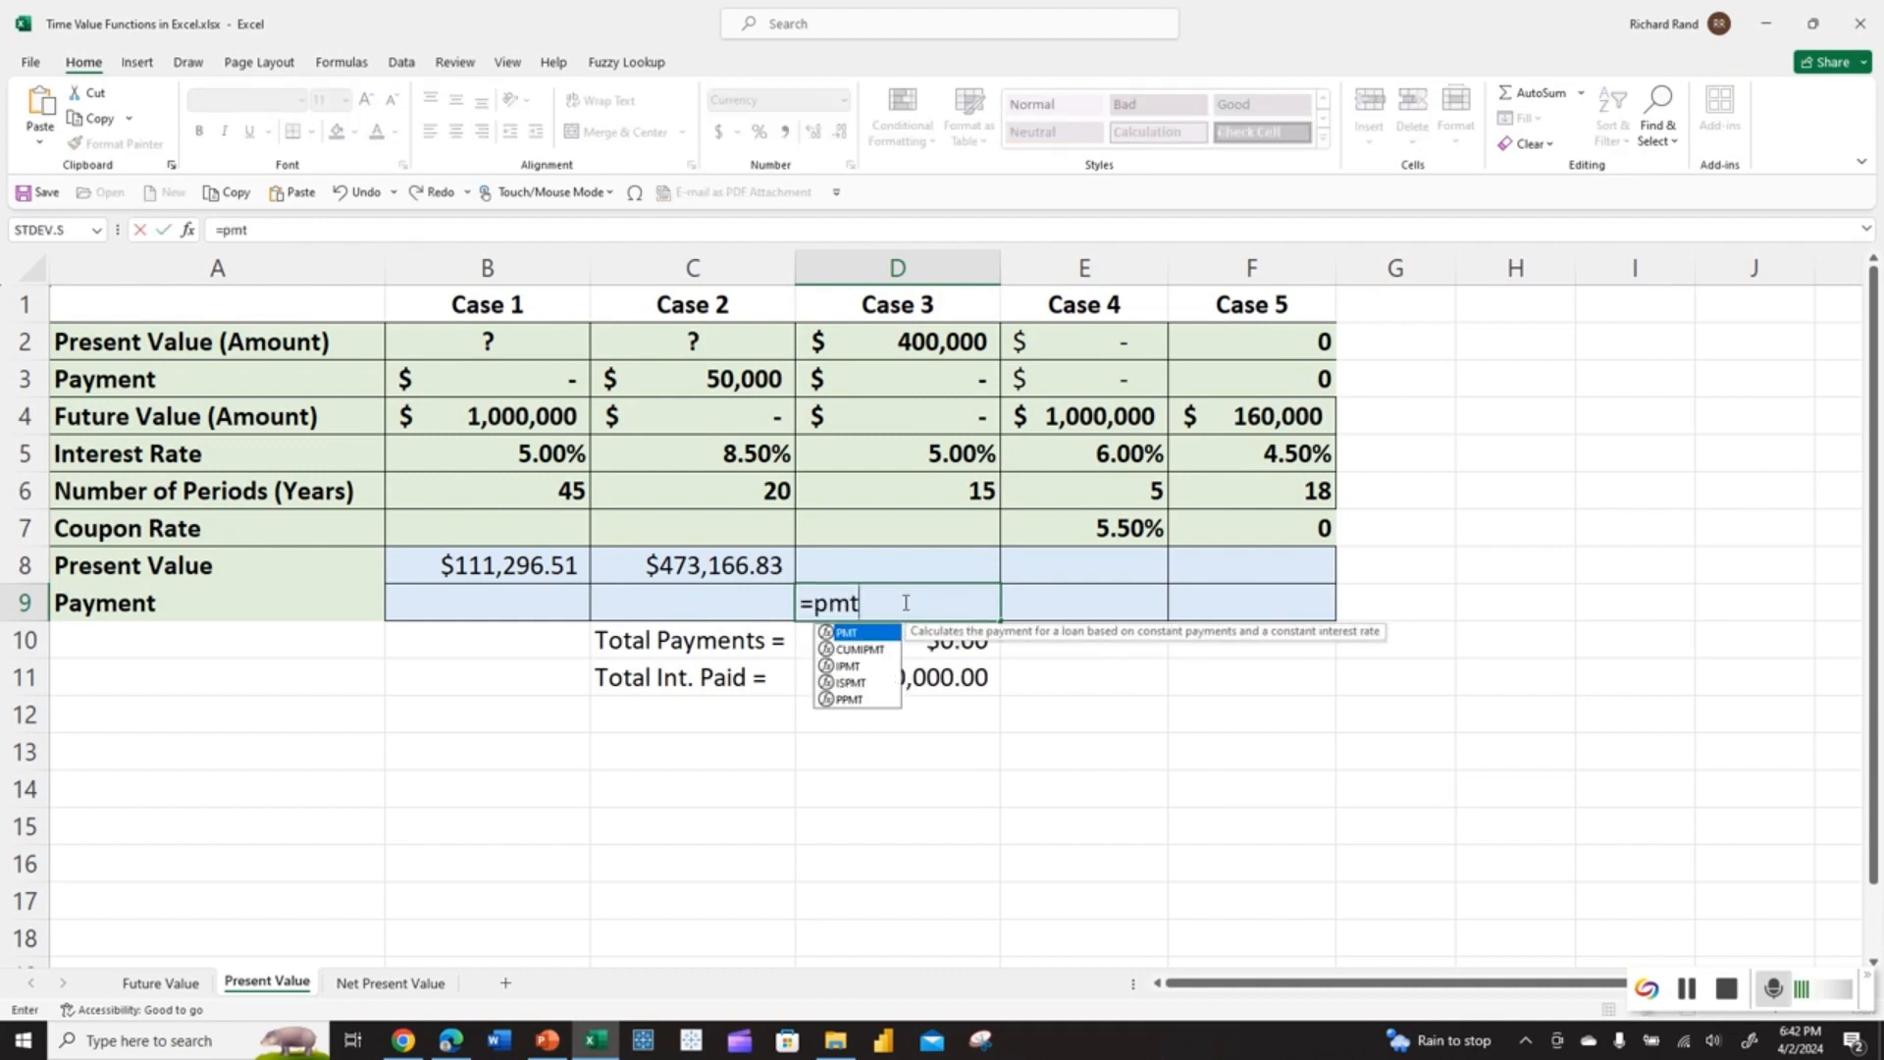
key(ctrl+a)
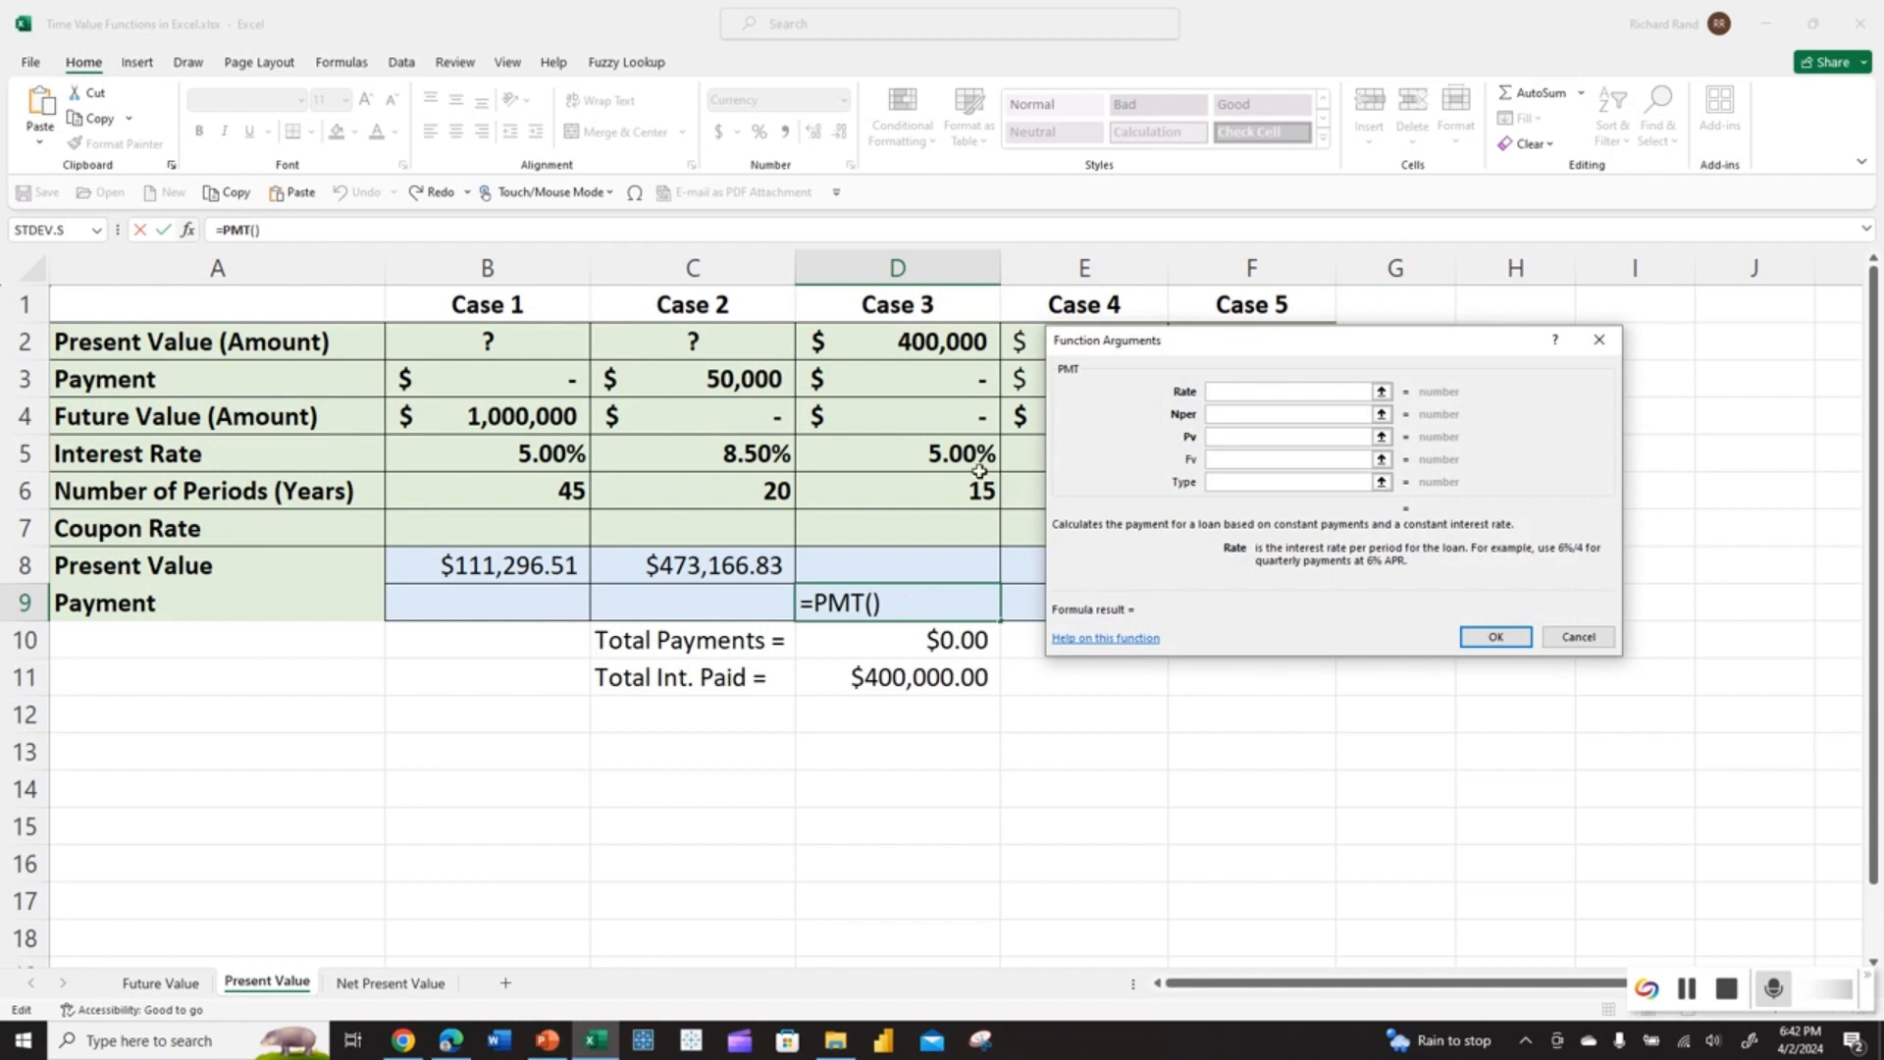
click(969, 470)
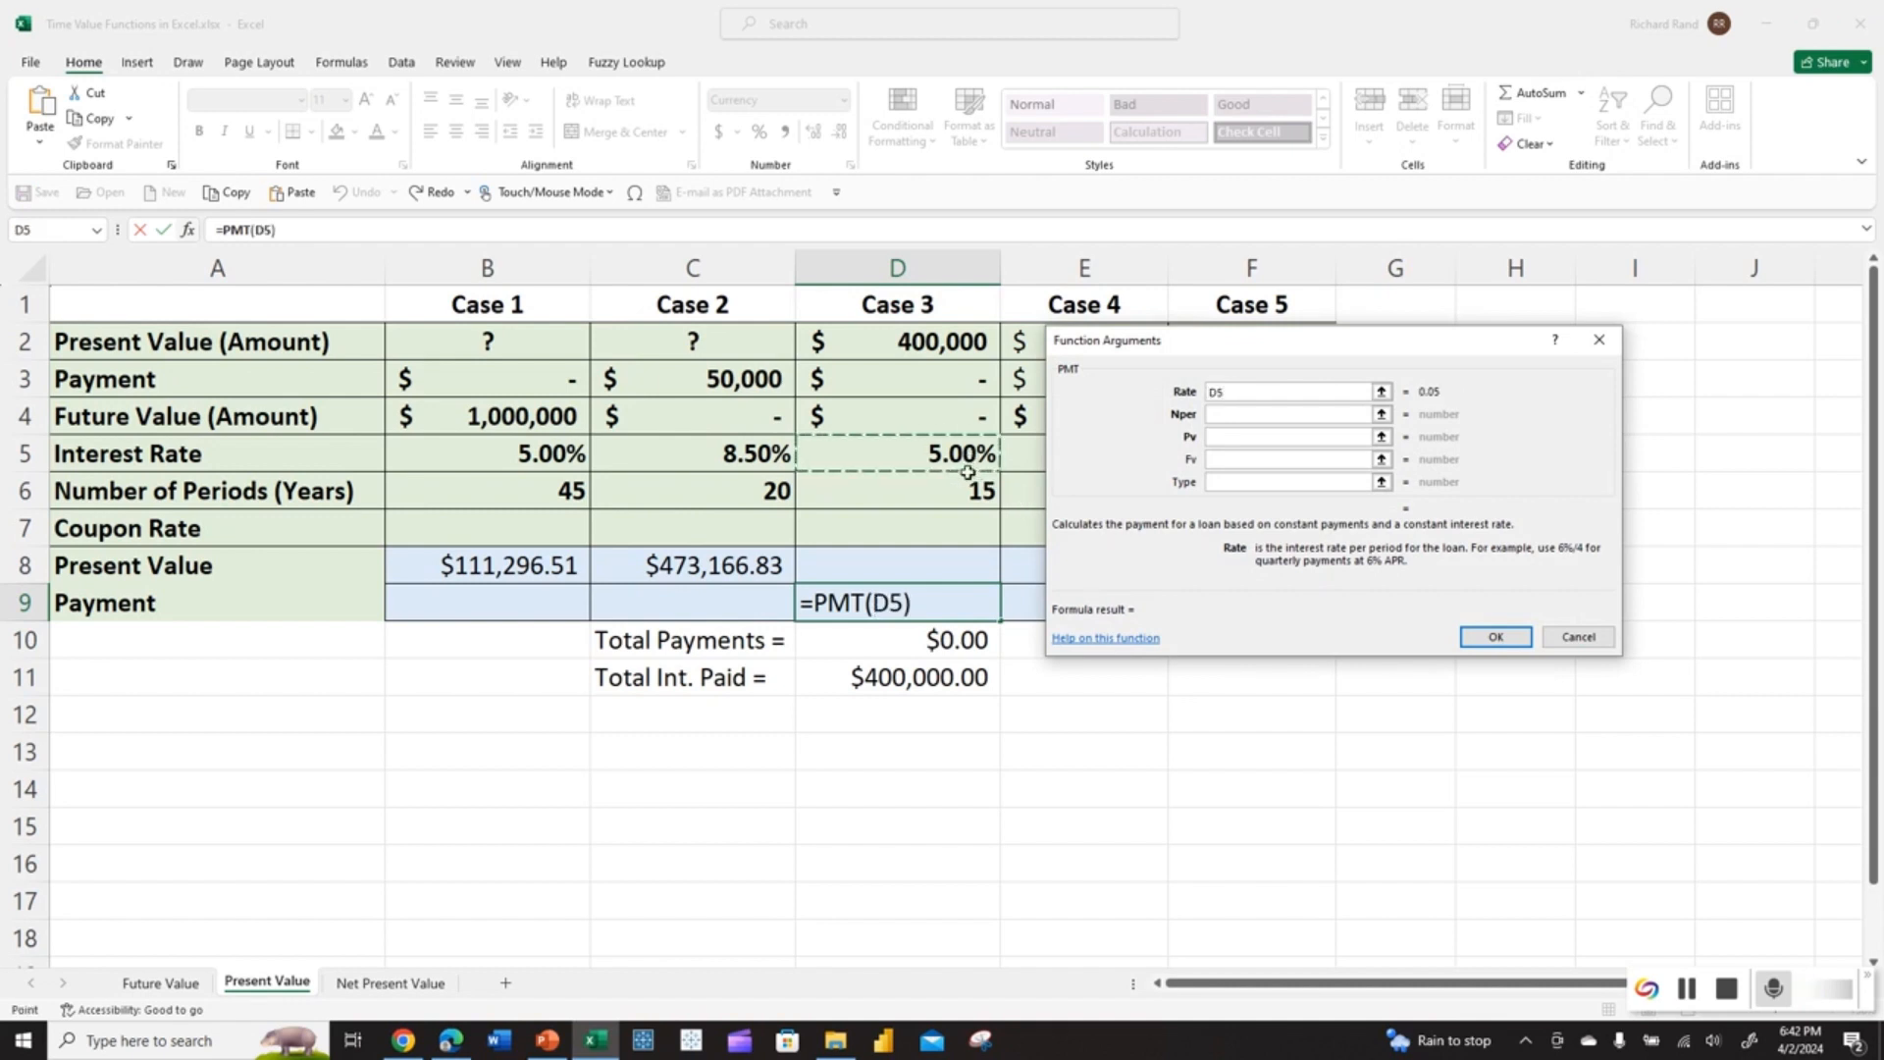
key(Tab)
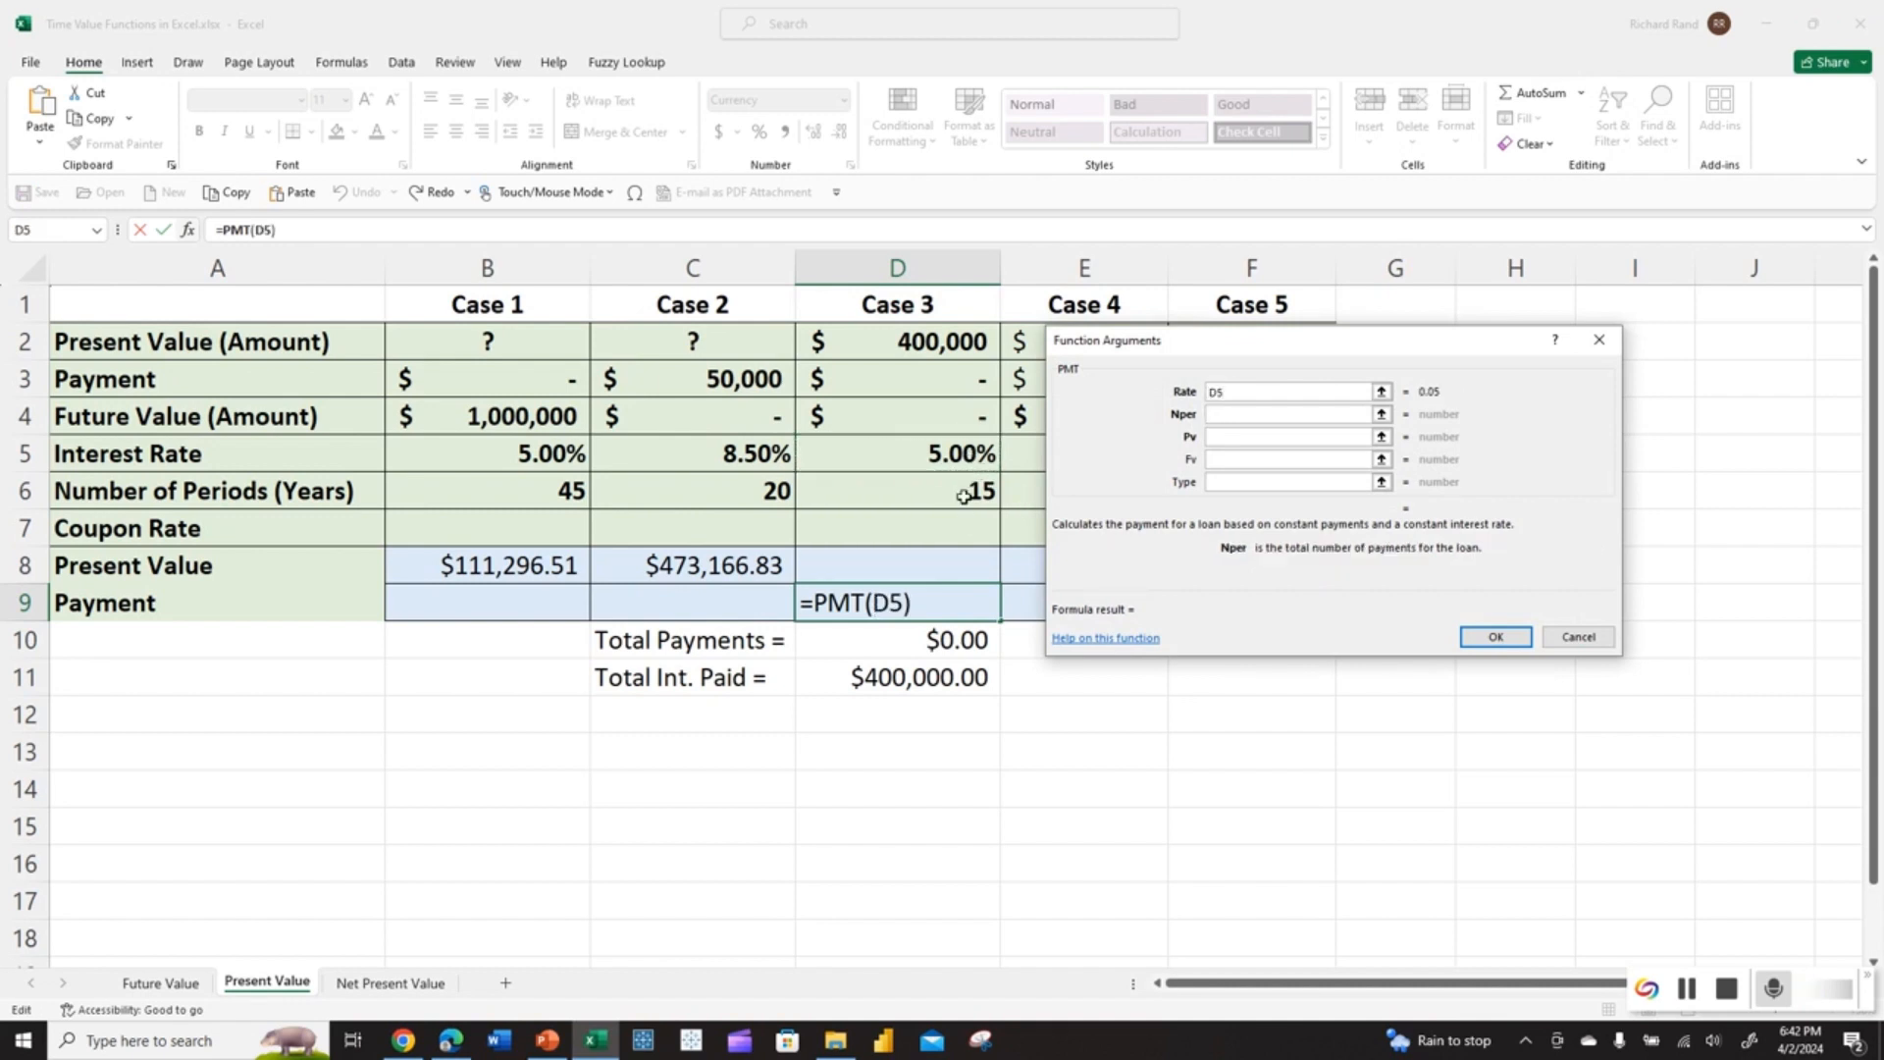
click(964, 495)
key(Tab)
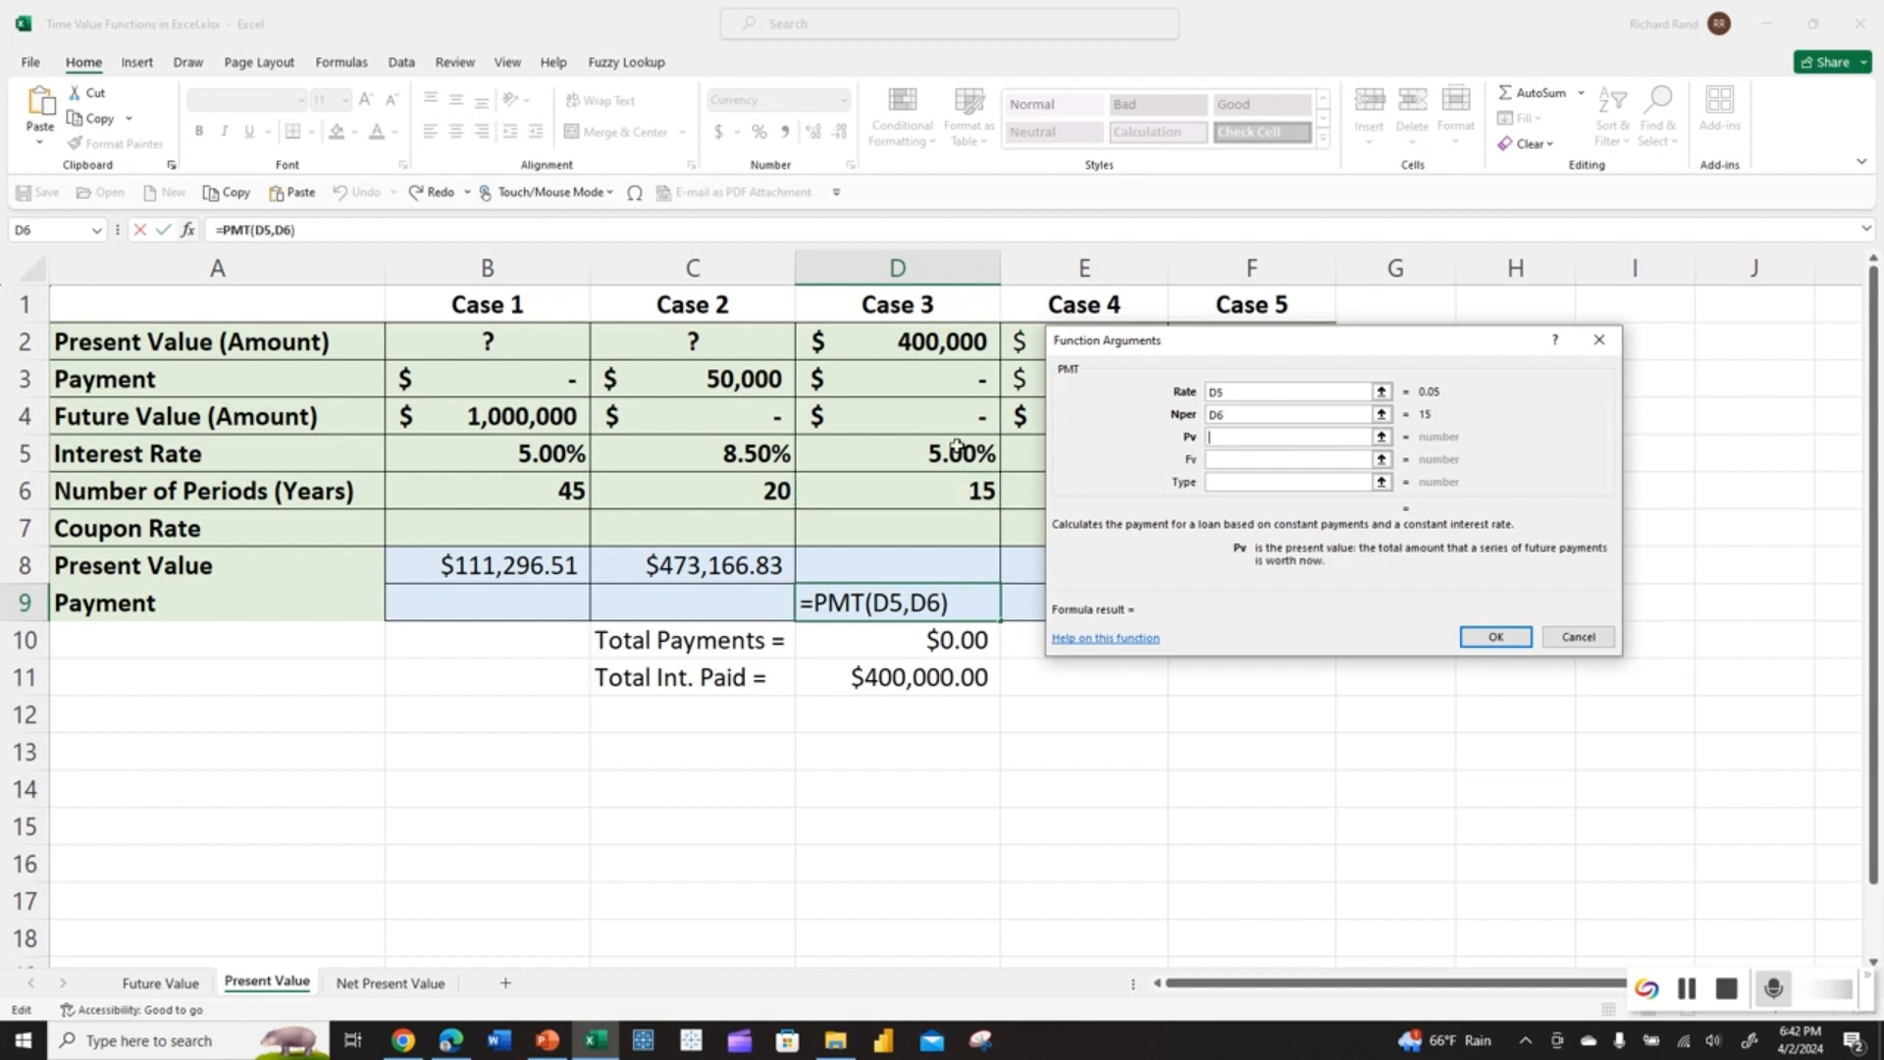
Complete the Case 3 payment formula in D9 with D2 as the present value and negate it.
click(954, 345)
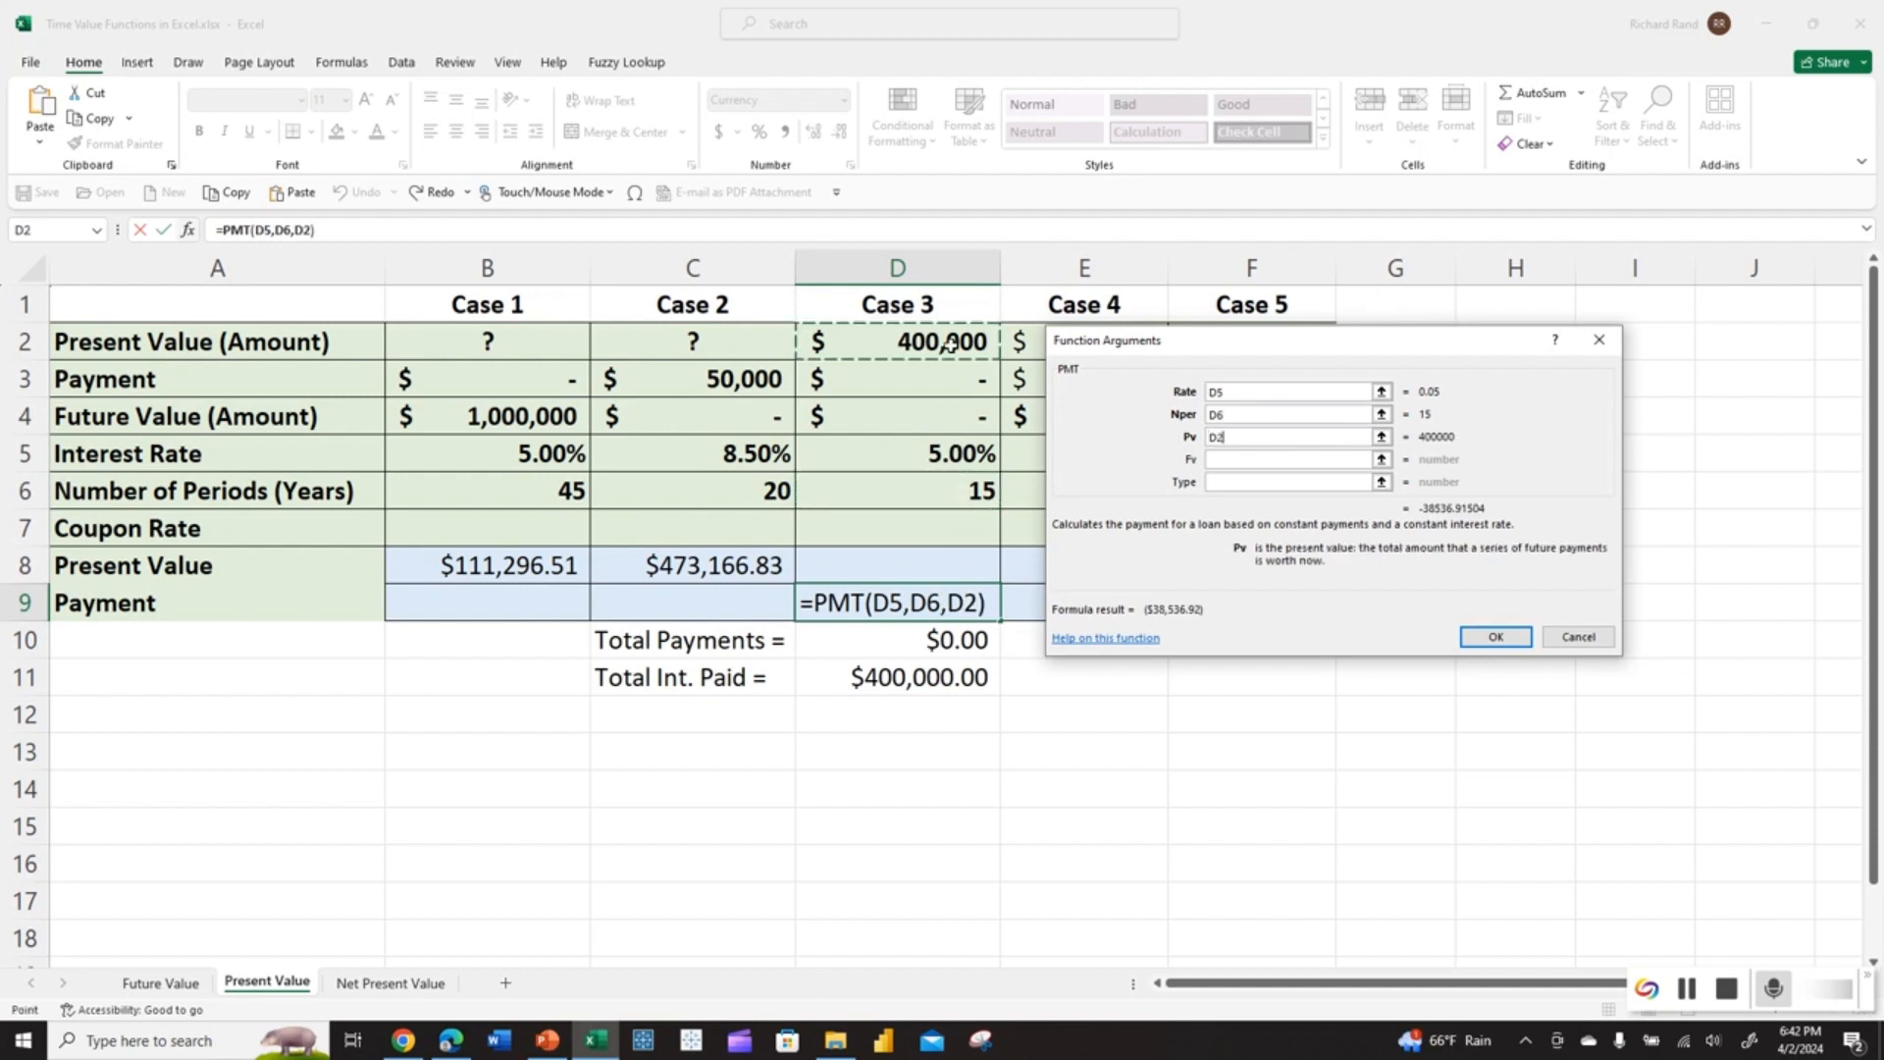
click(1487, 637)
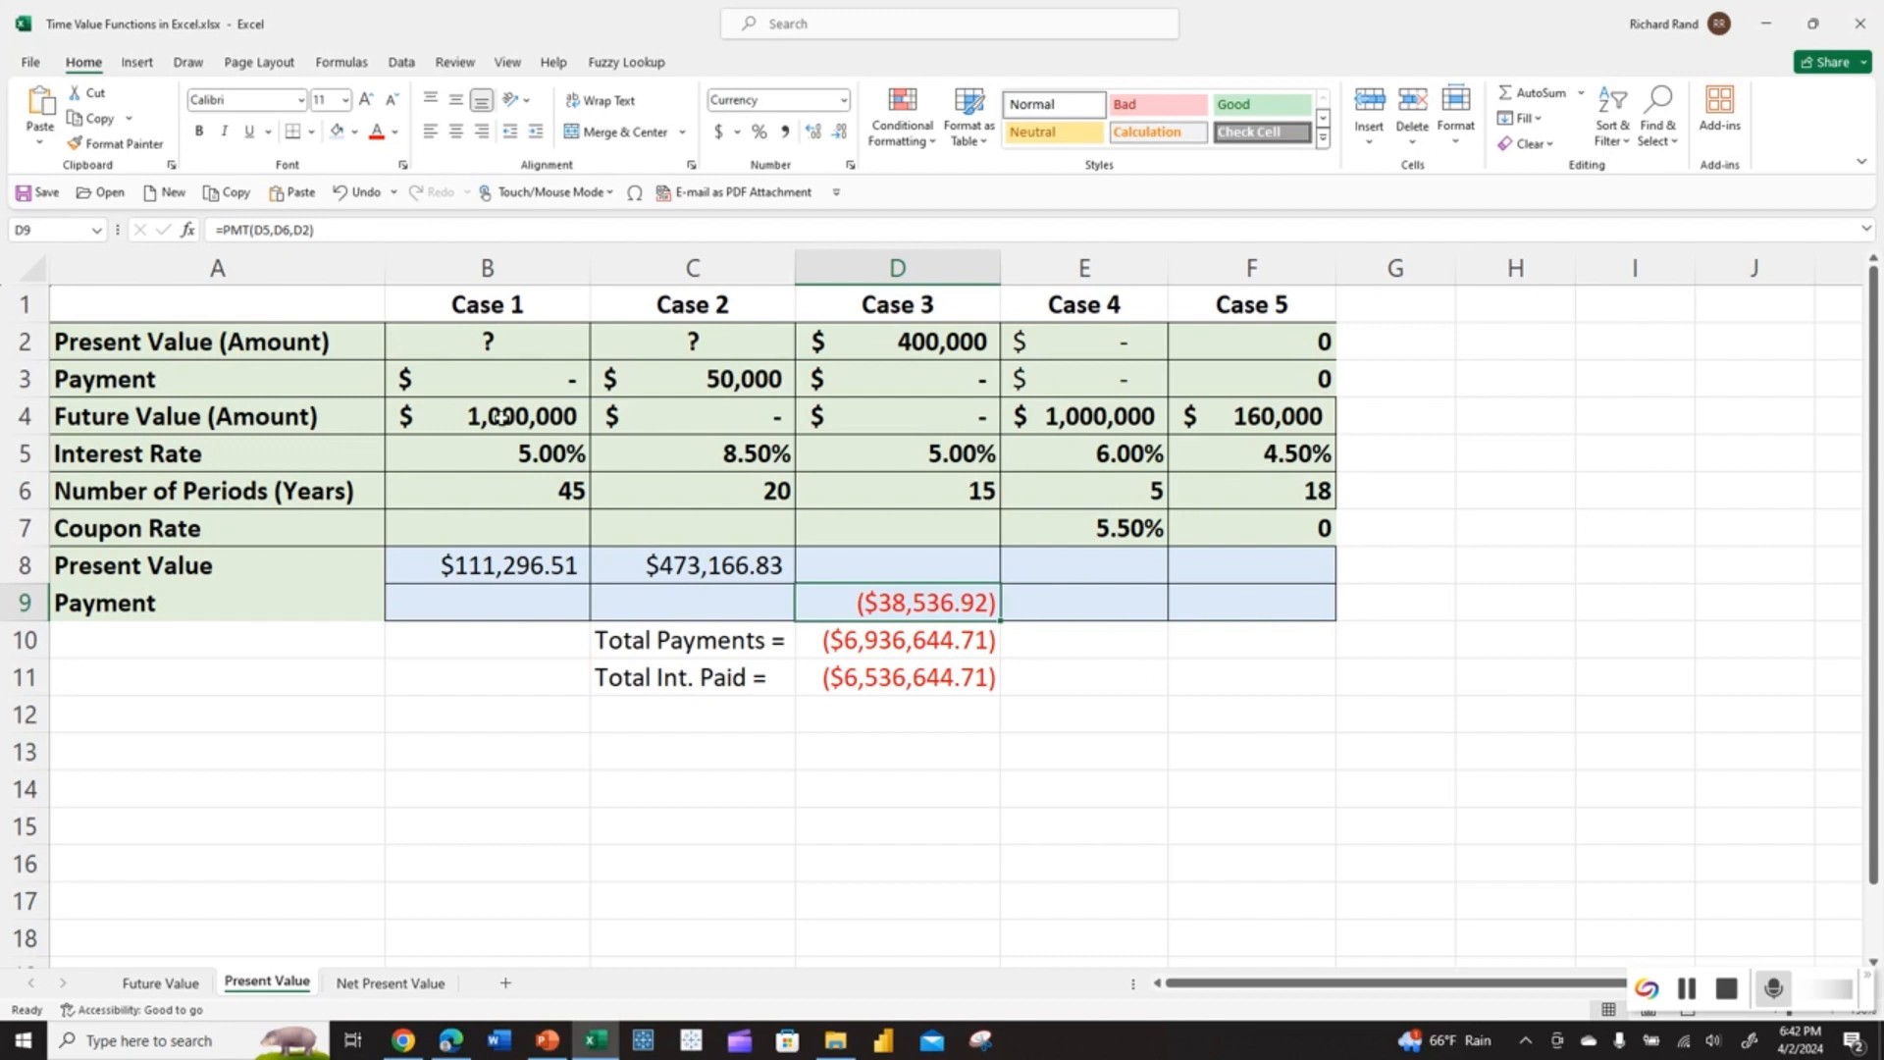
click(224, 229)
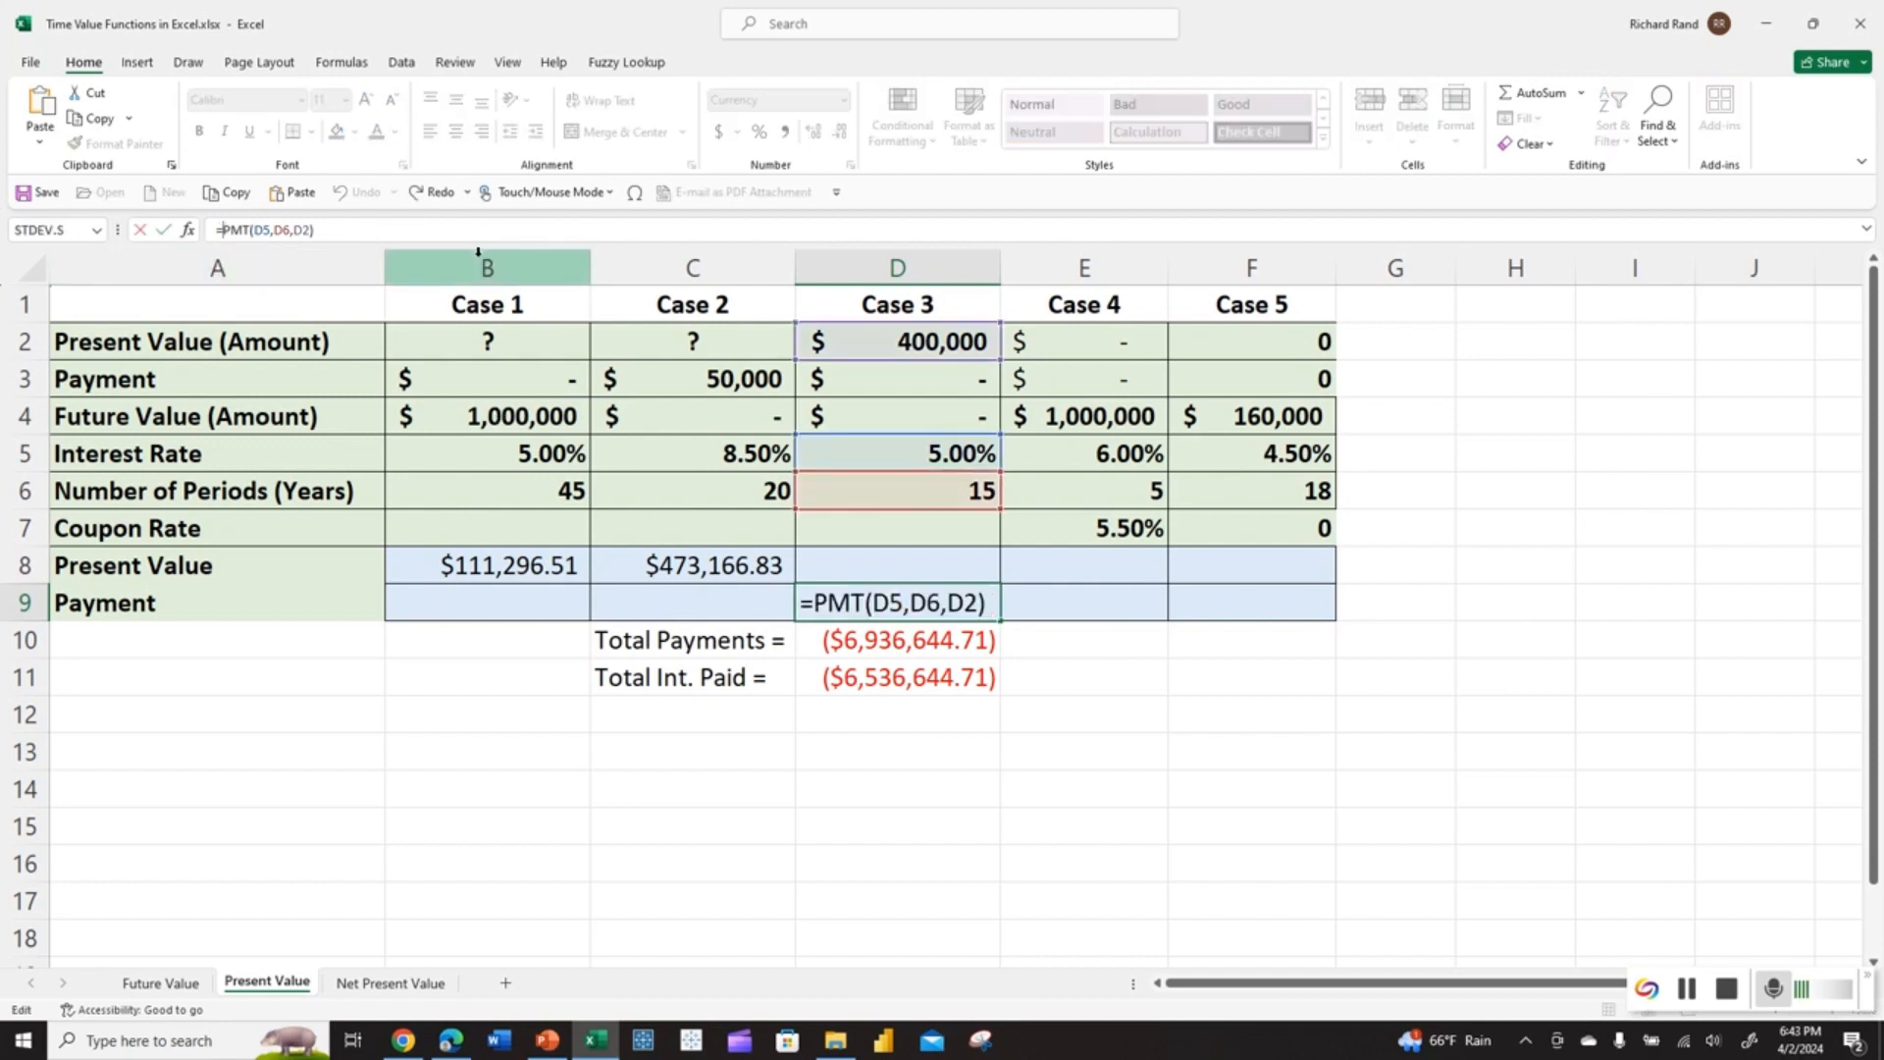
text(-)
key(Return)
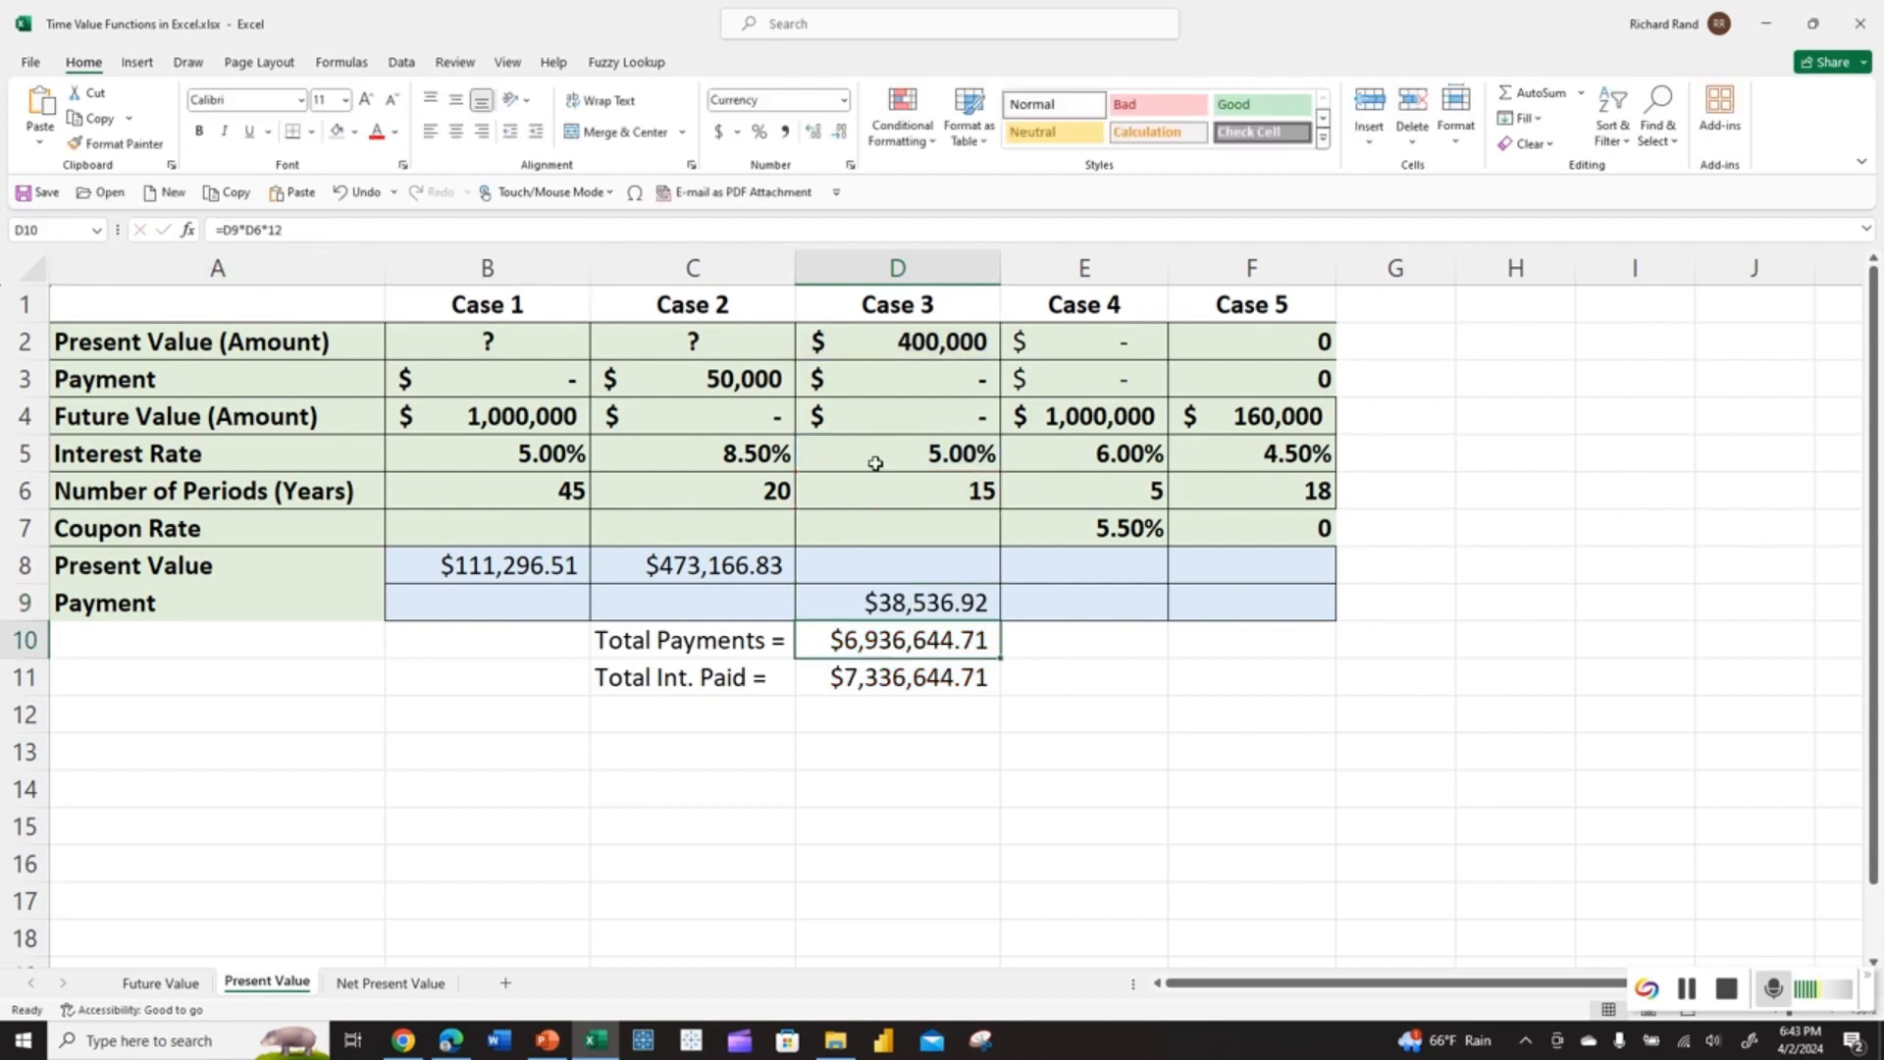
Set the Case 3 number of periods in D6 to 30 and check the formulas in D10 and D9.
click(935, 493)
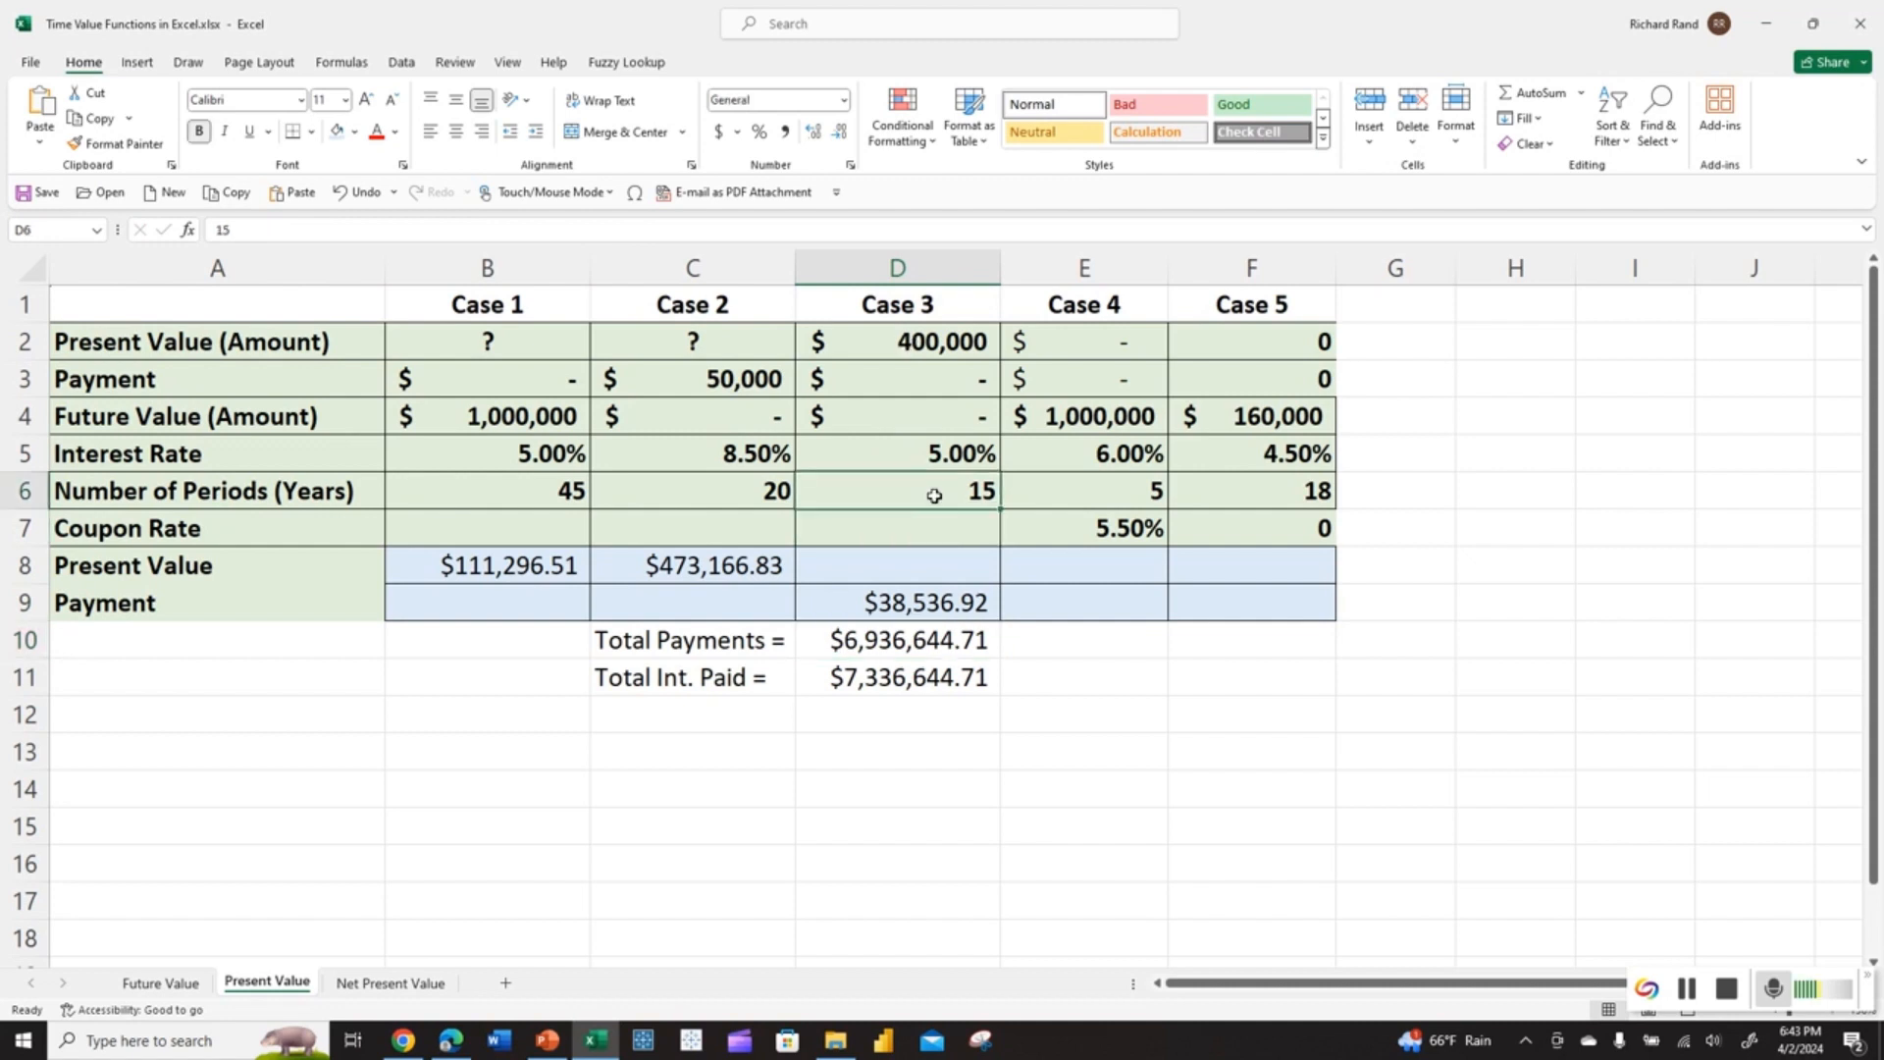
text(30)
key(Return)
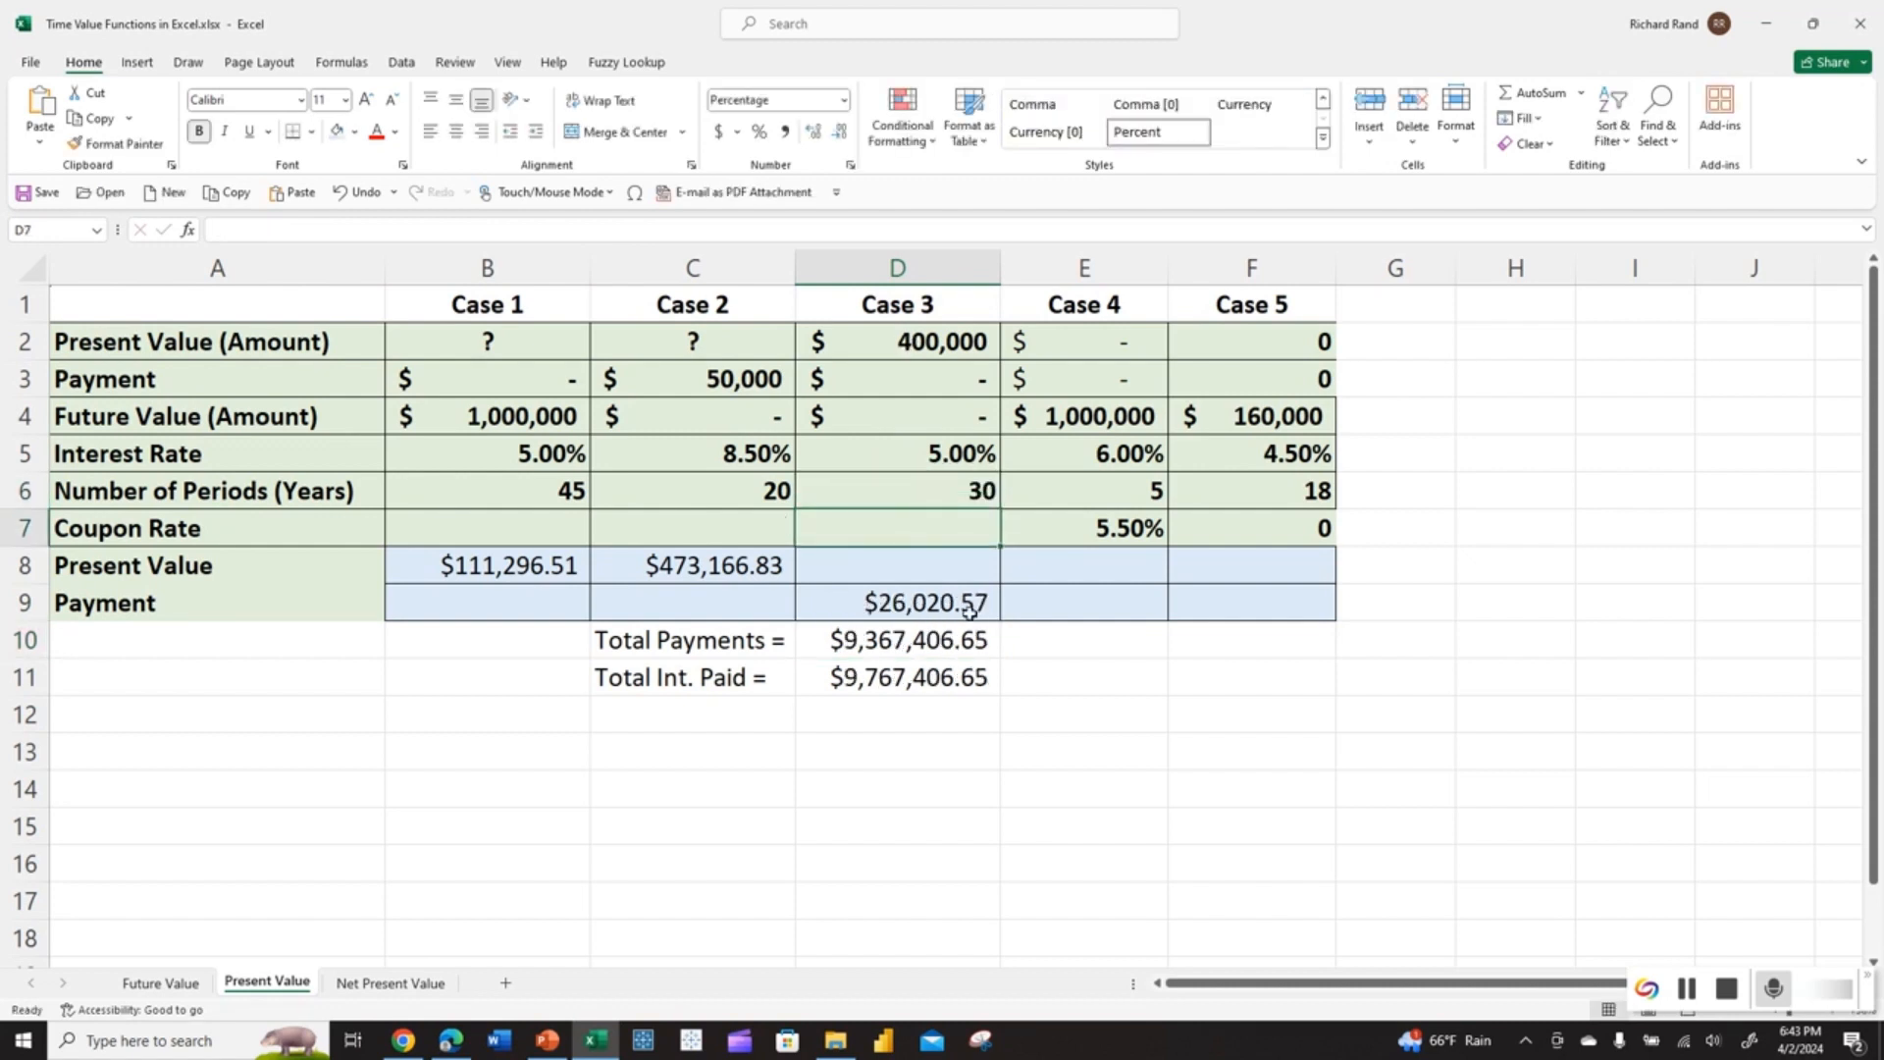
click(910, 645)
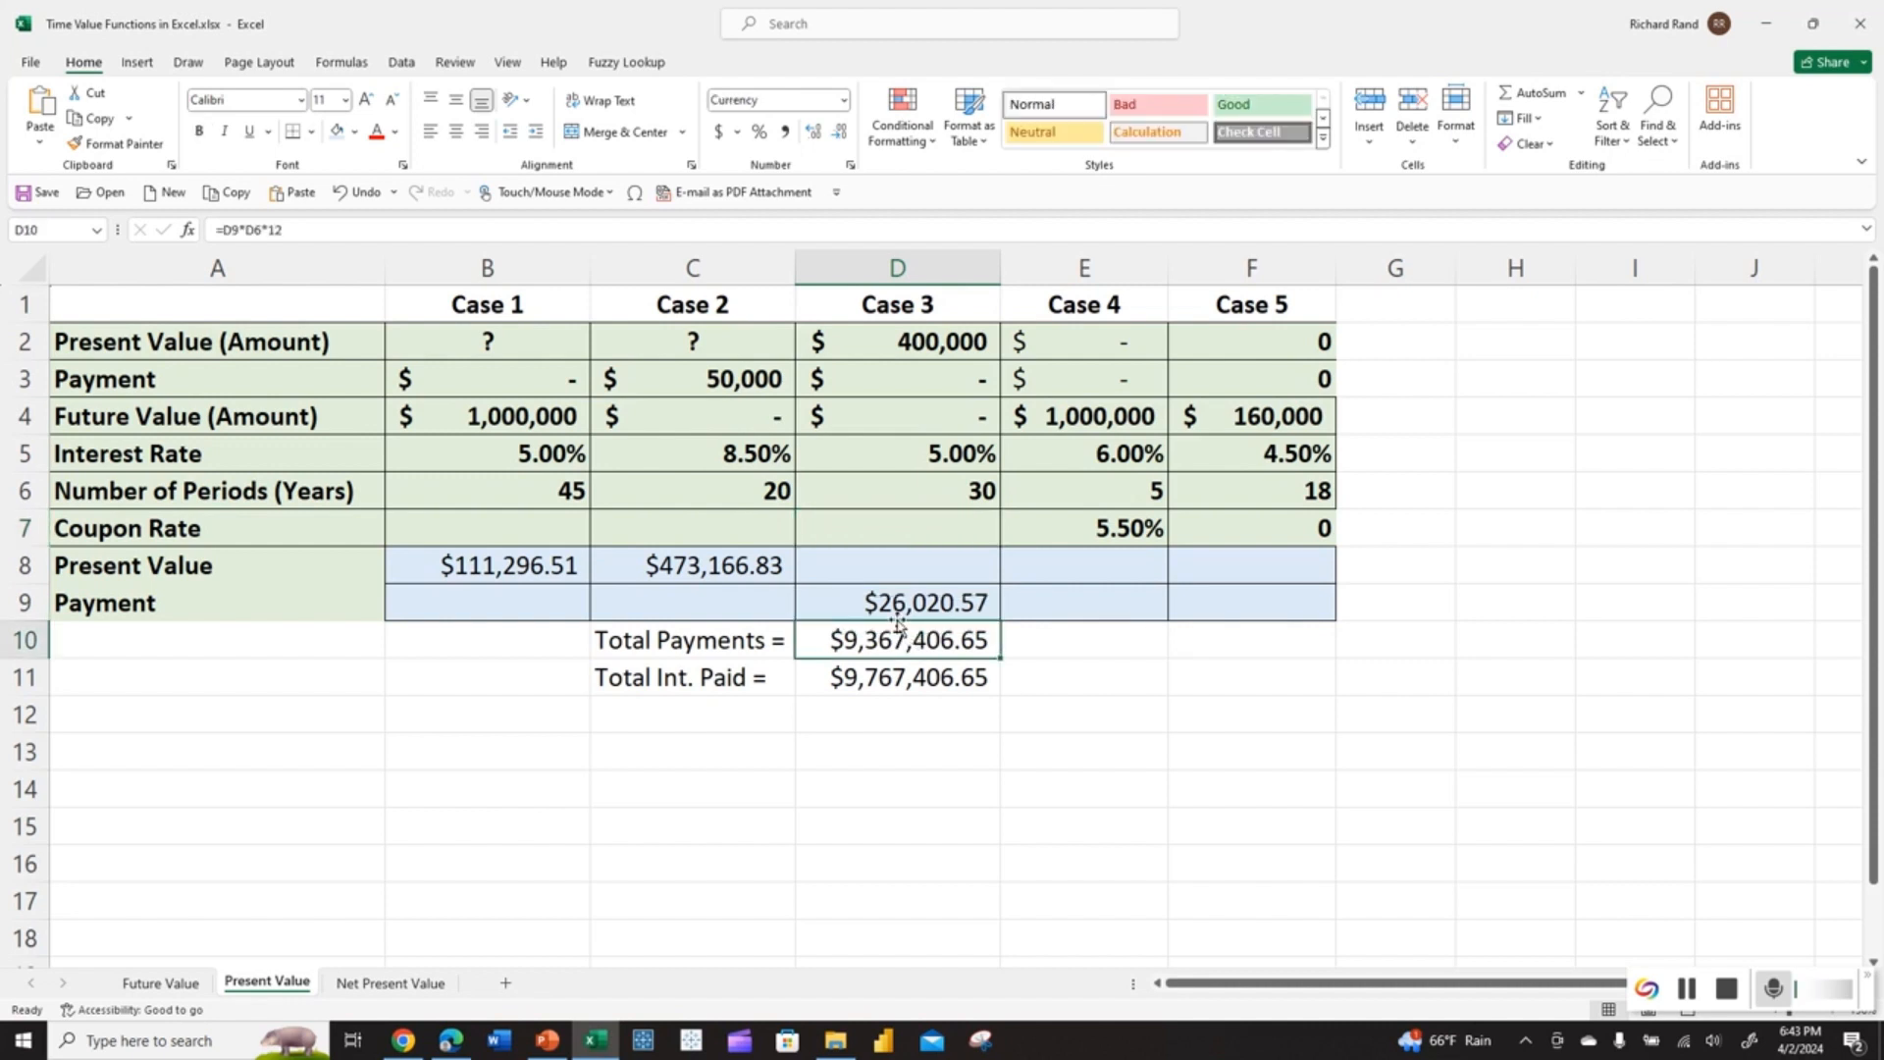
click(890, 602)
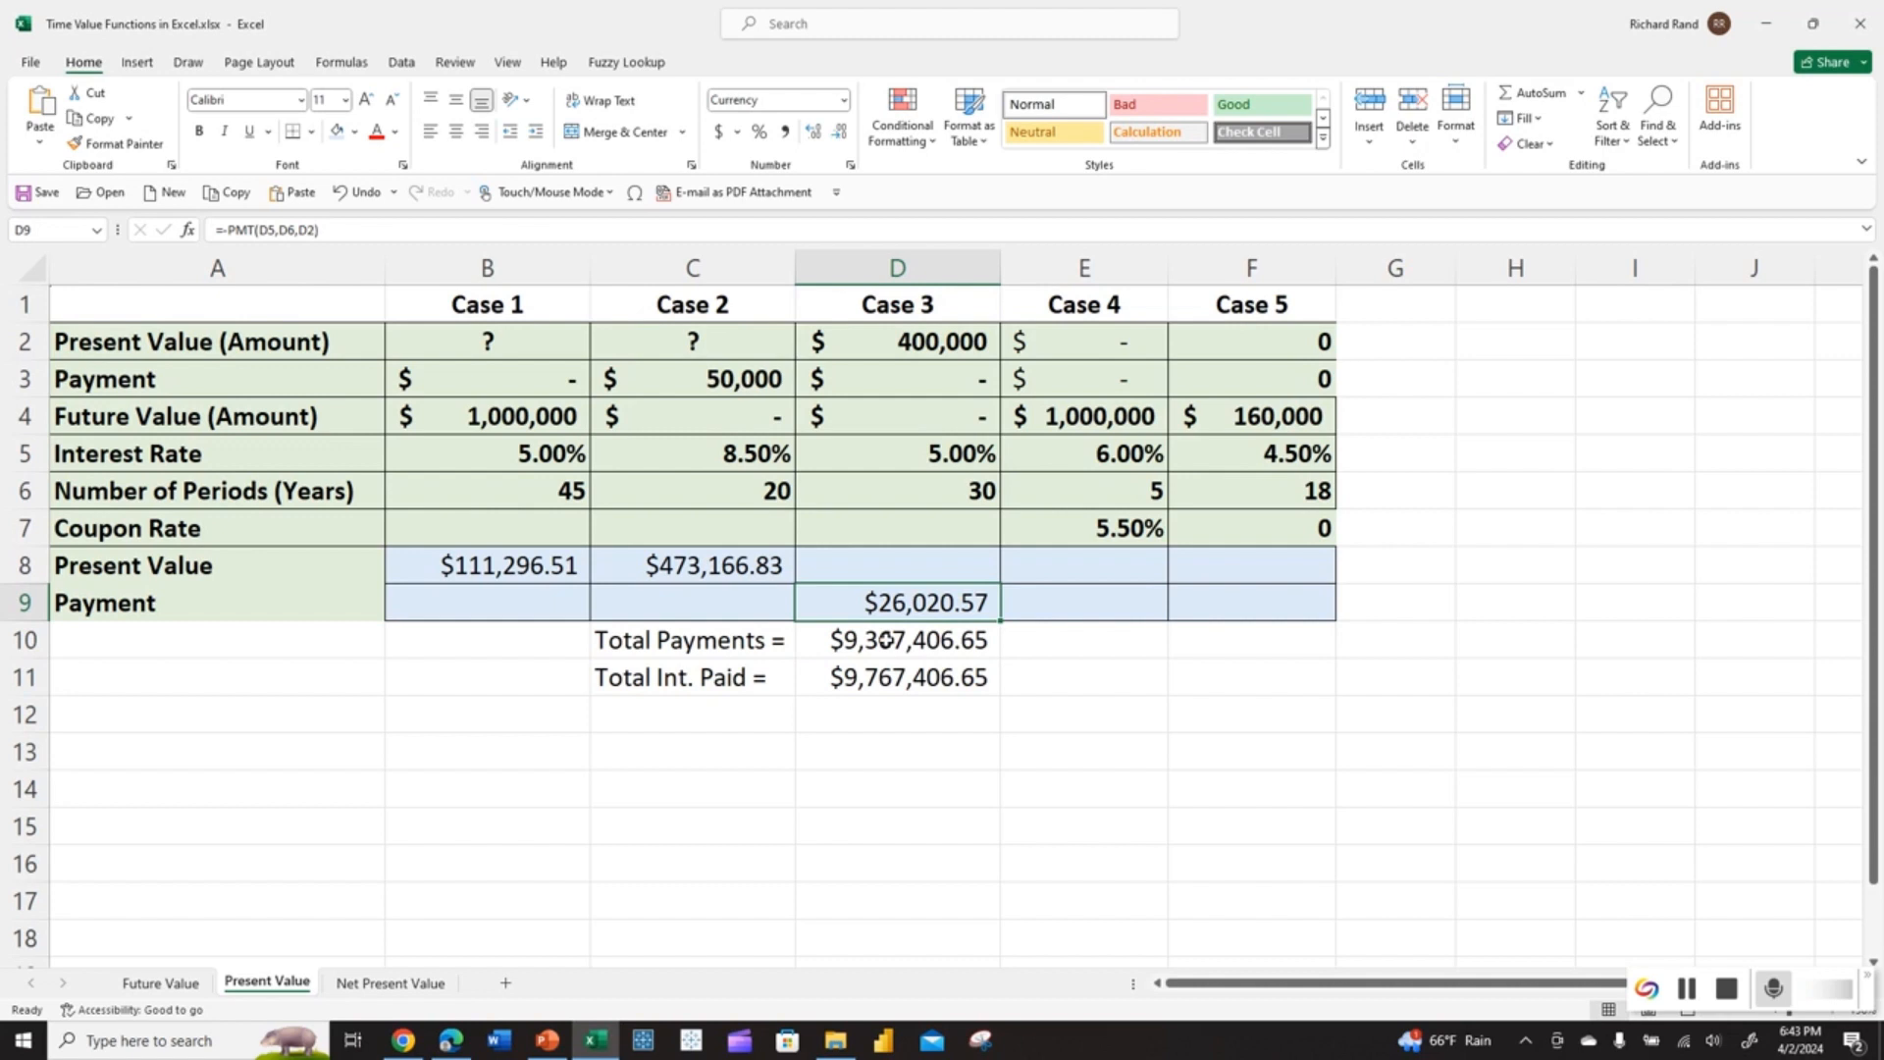
click(1684, 991)
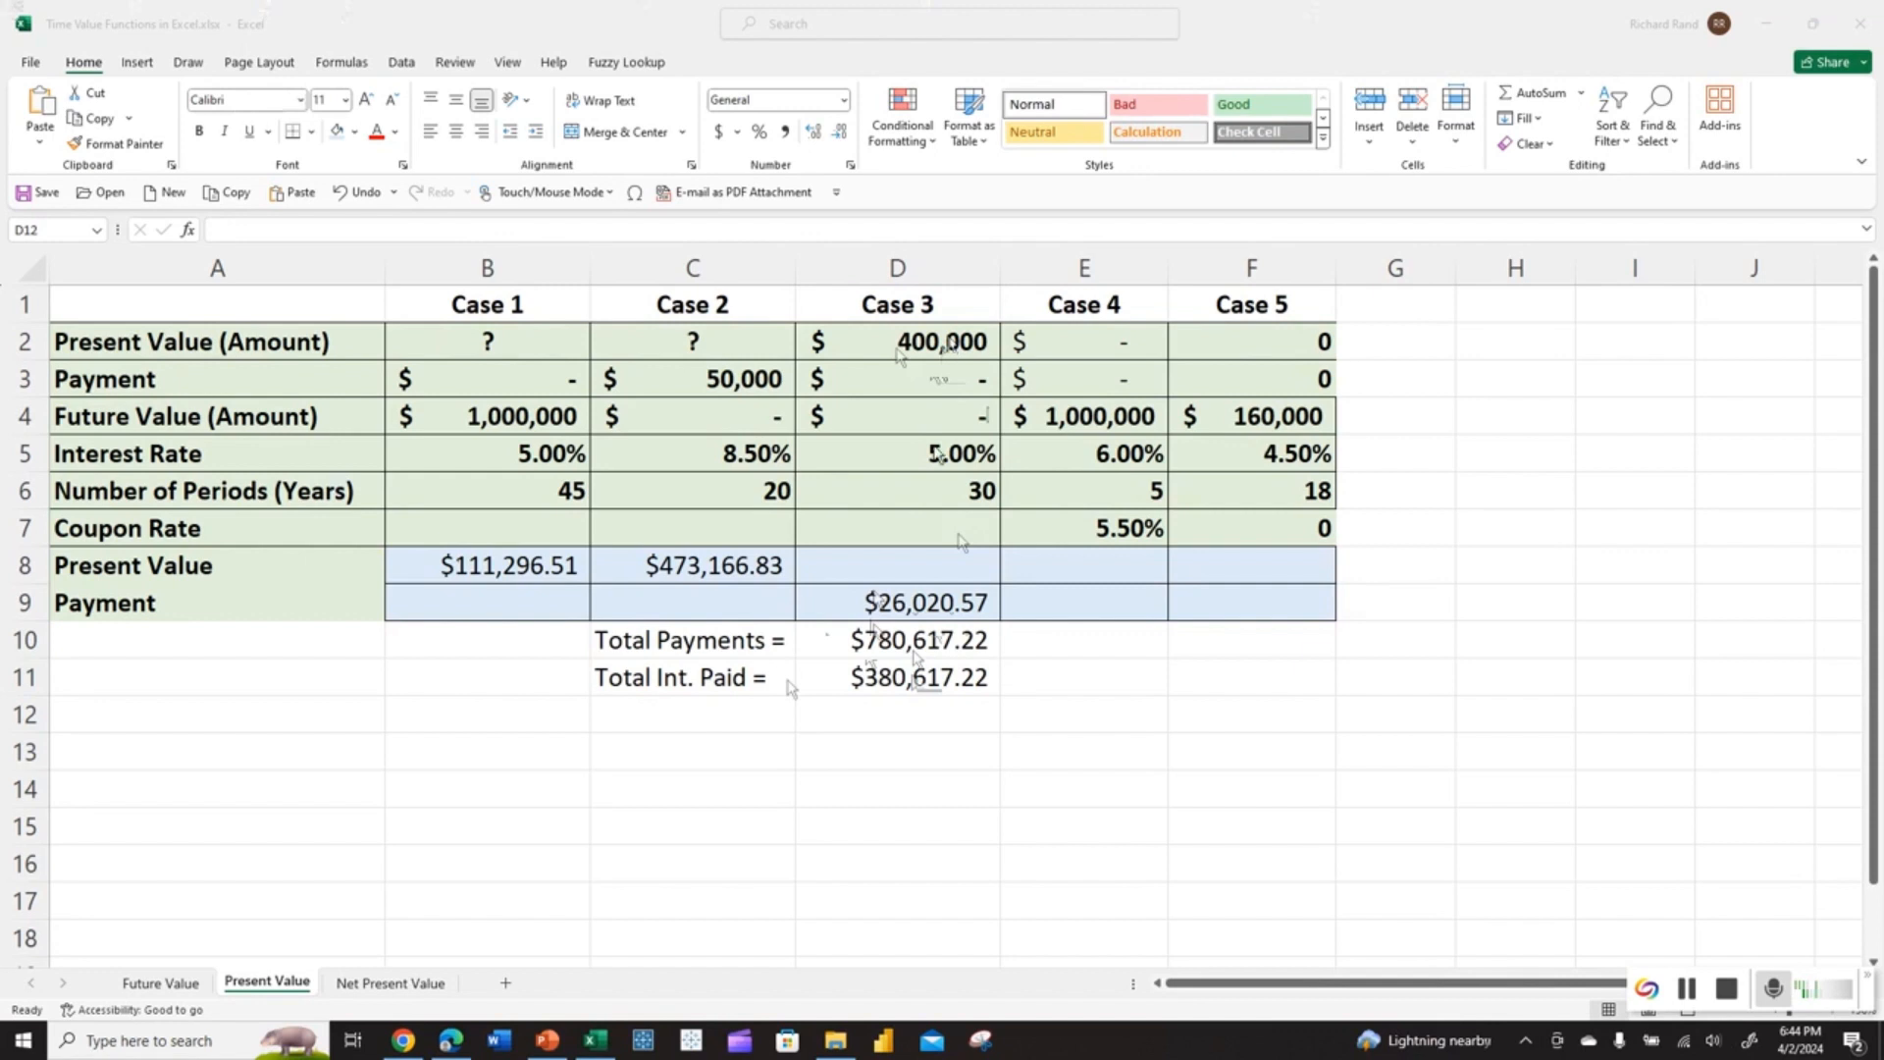
Set the Case 3 number of periods to 15 years and reselect that cell.
click(946, 491)
click(946, 490)
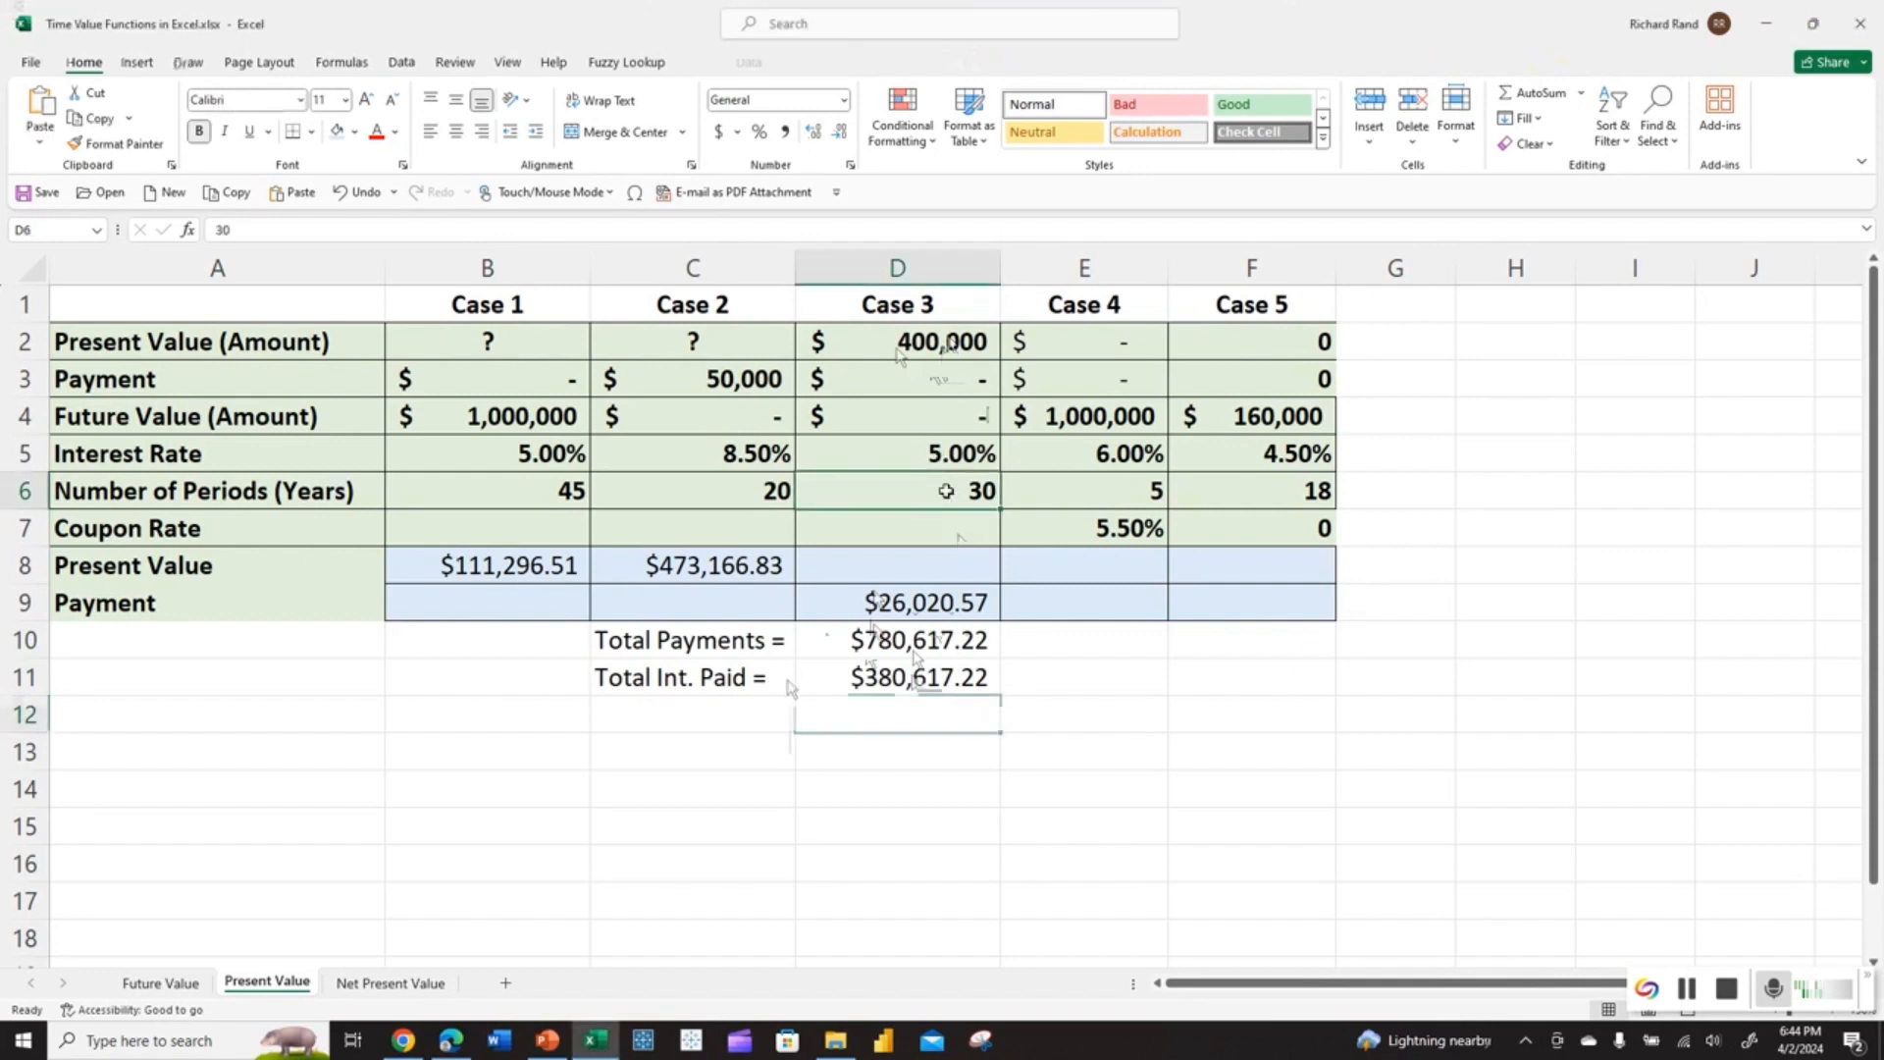
text(15)
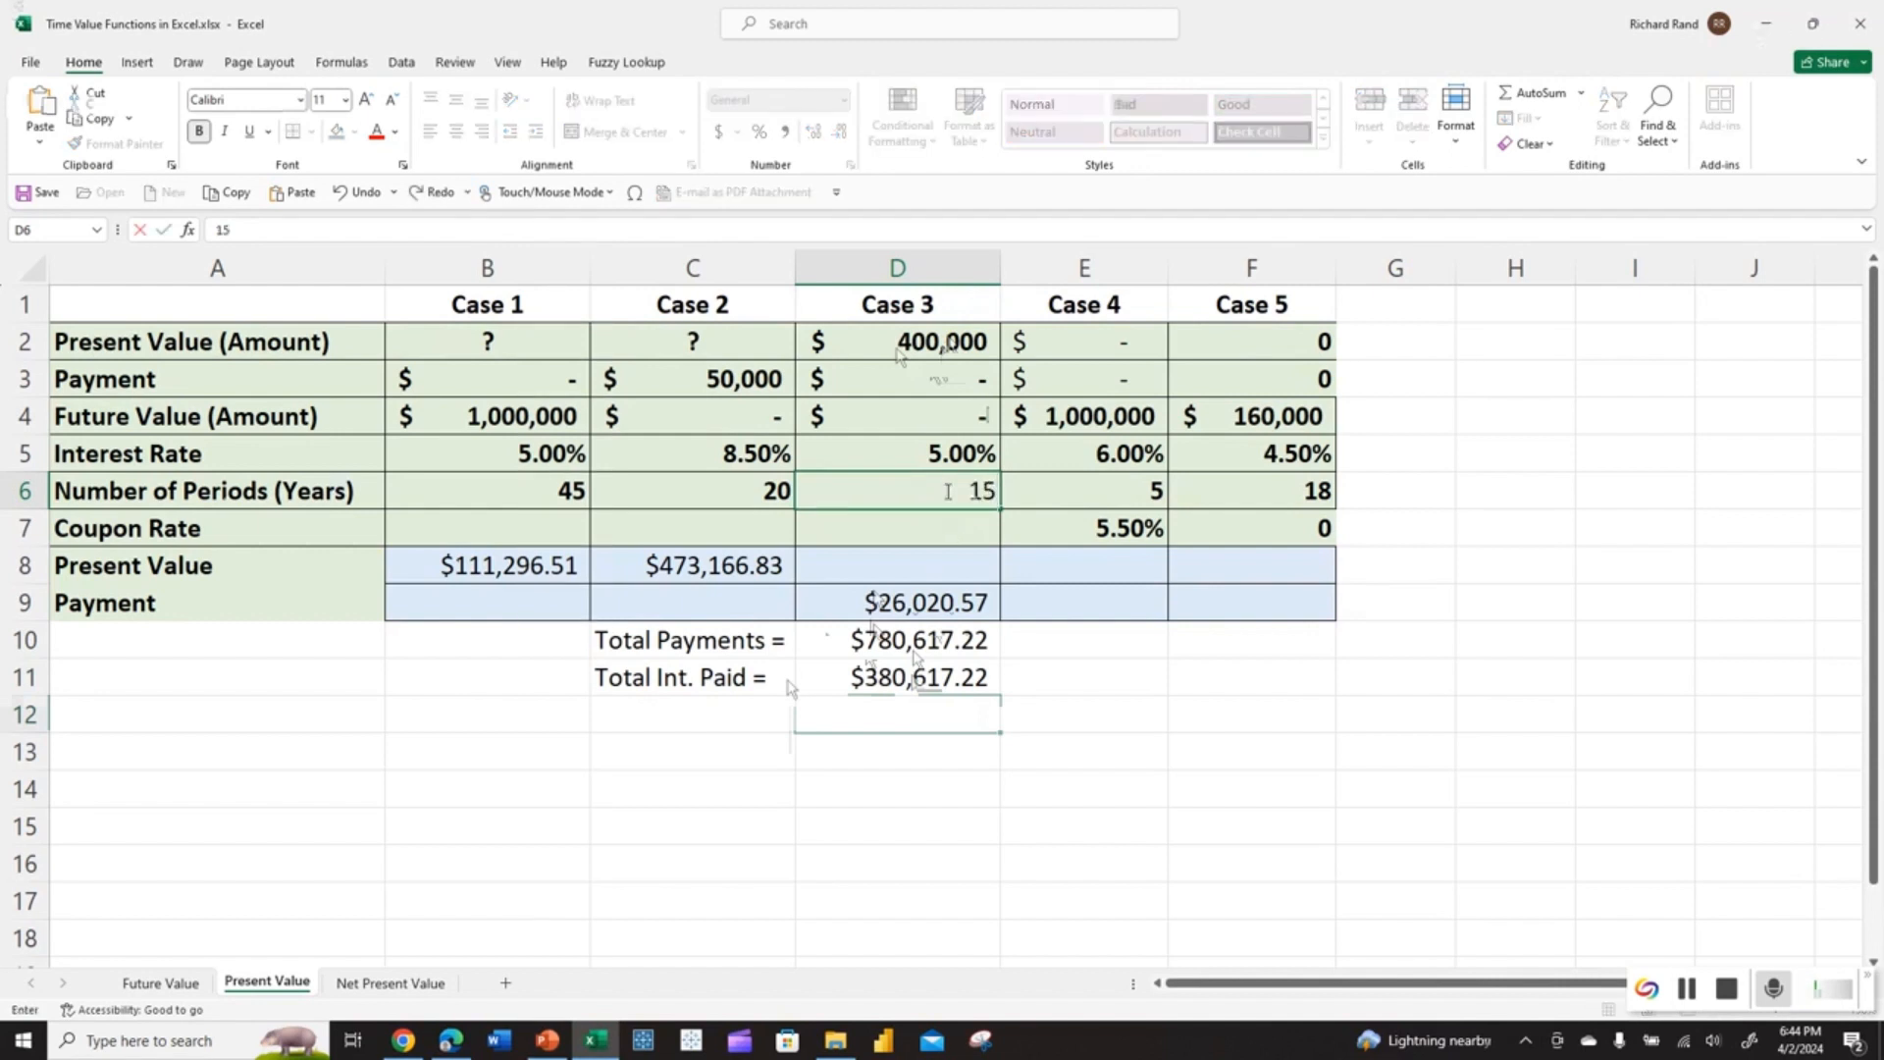
key(Return)
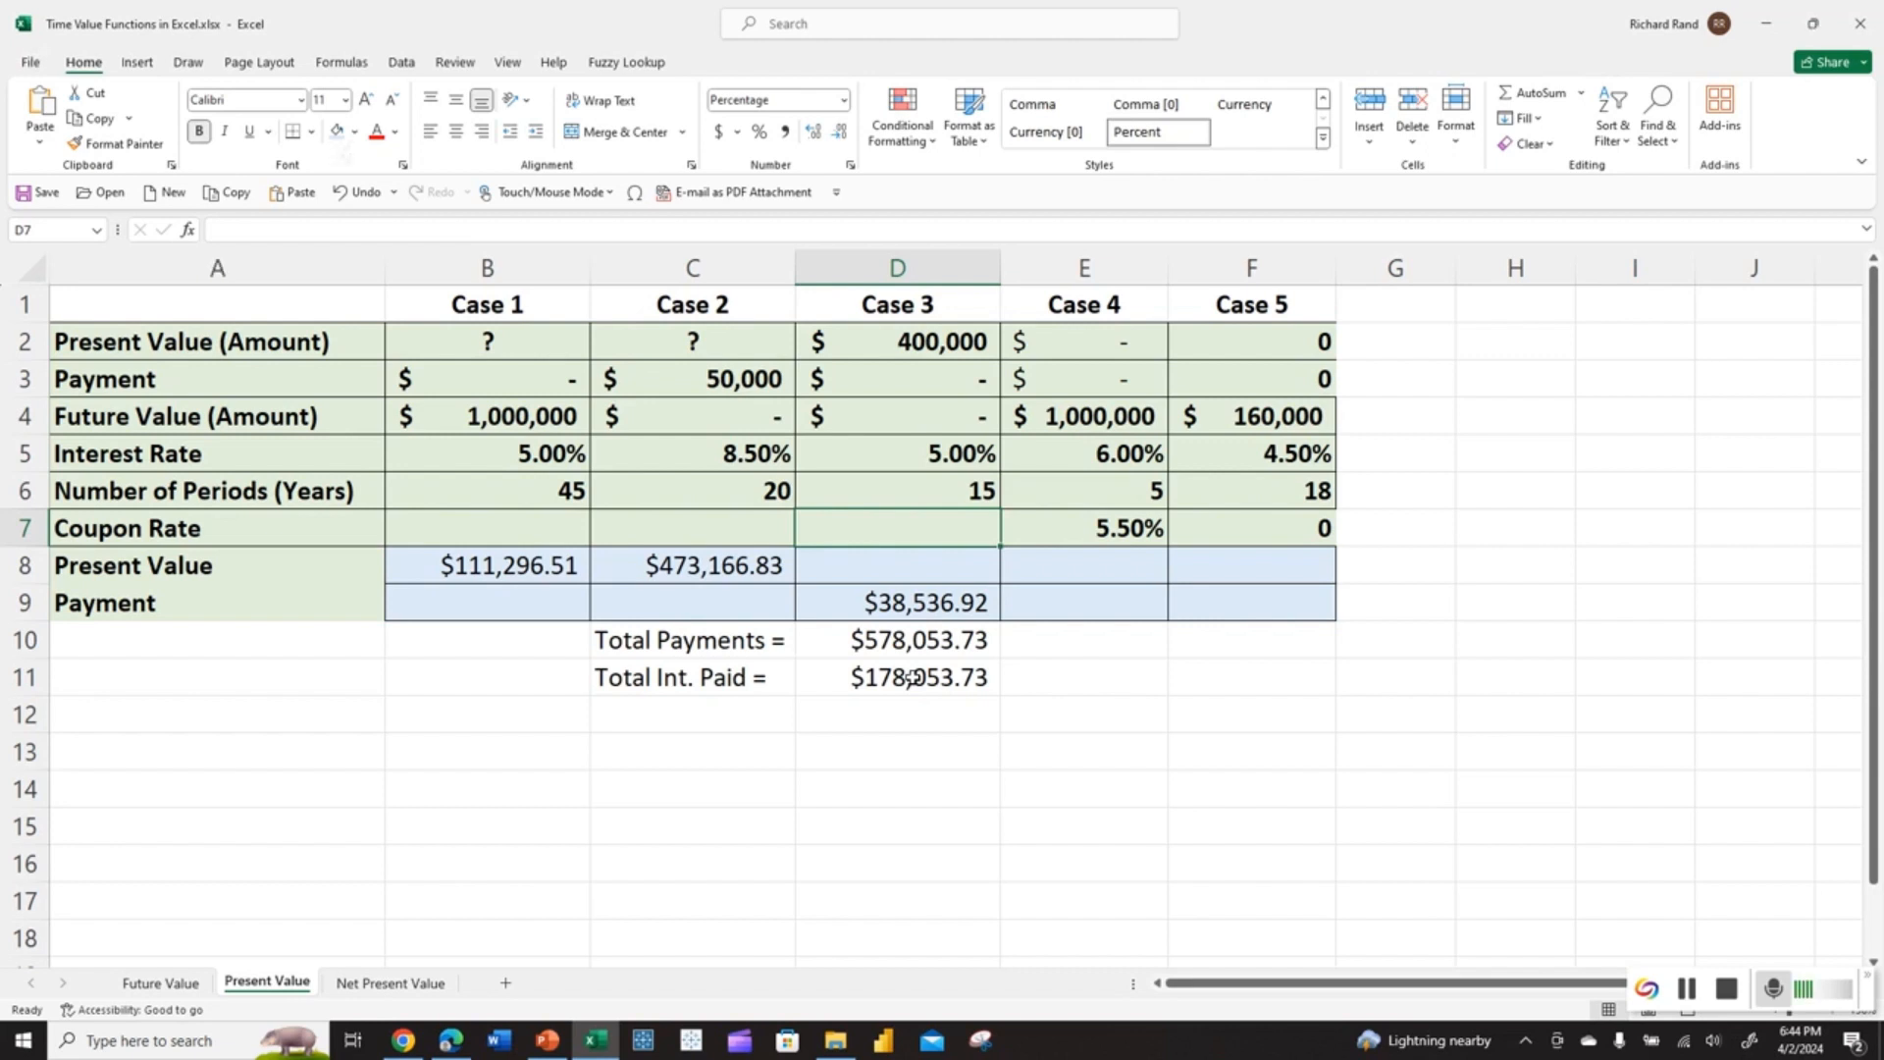
click(971, 489)
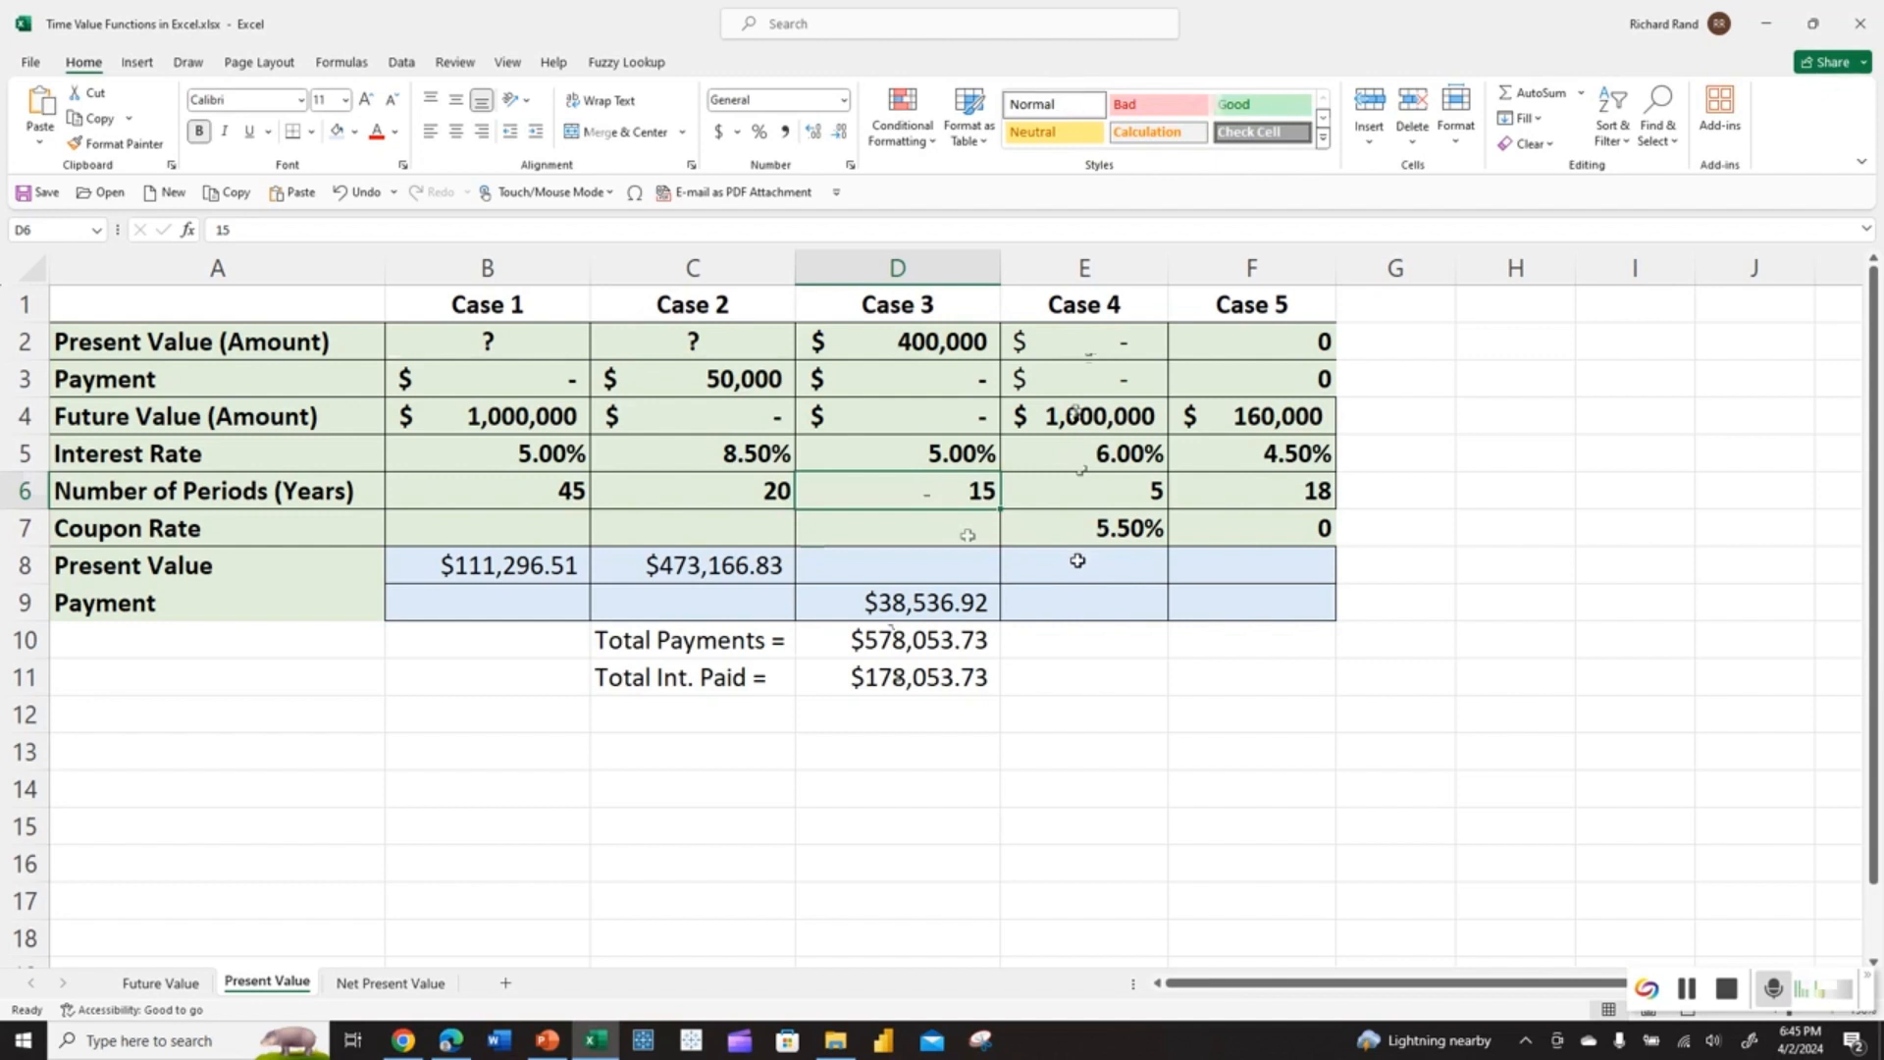
Start a PV function in the Case 4 Present Value cell E8 with E5 as the rate and E6 as the number of periods.
click(1077, 560)
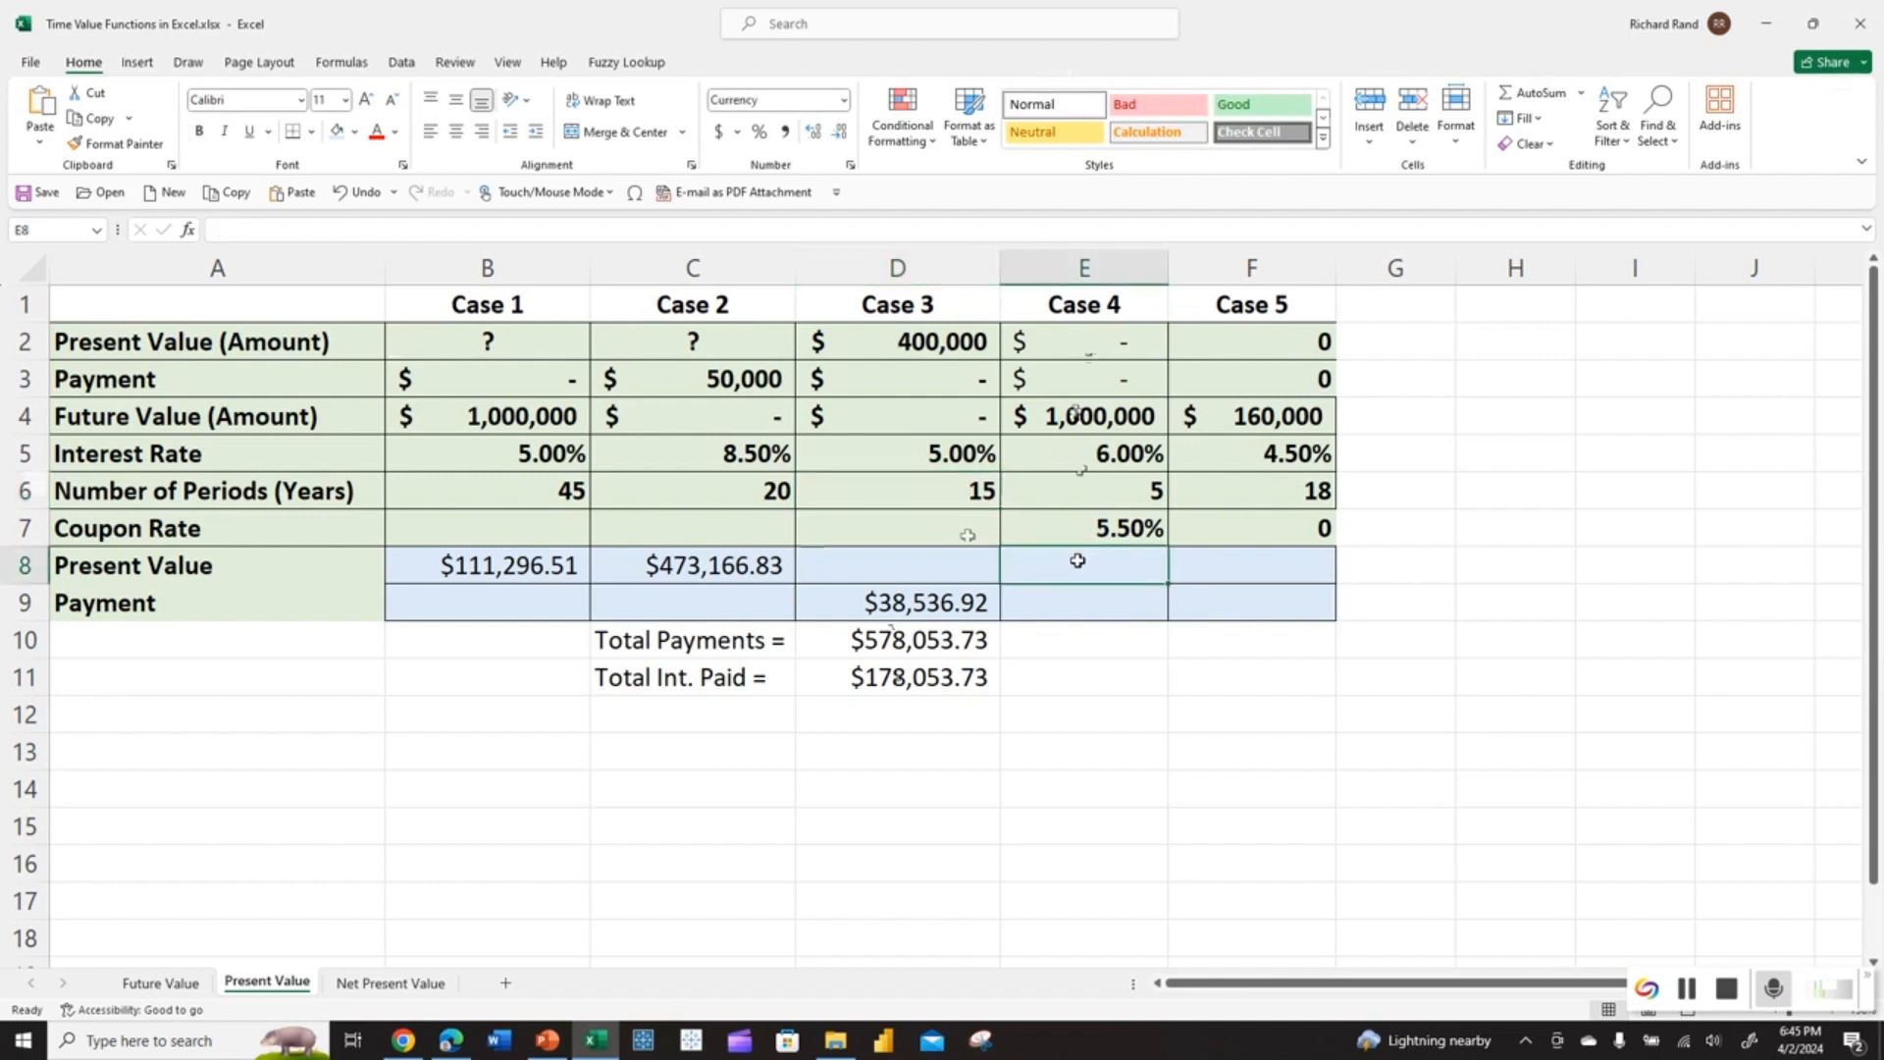
text(=p)
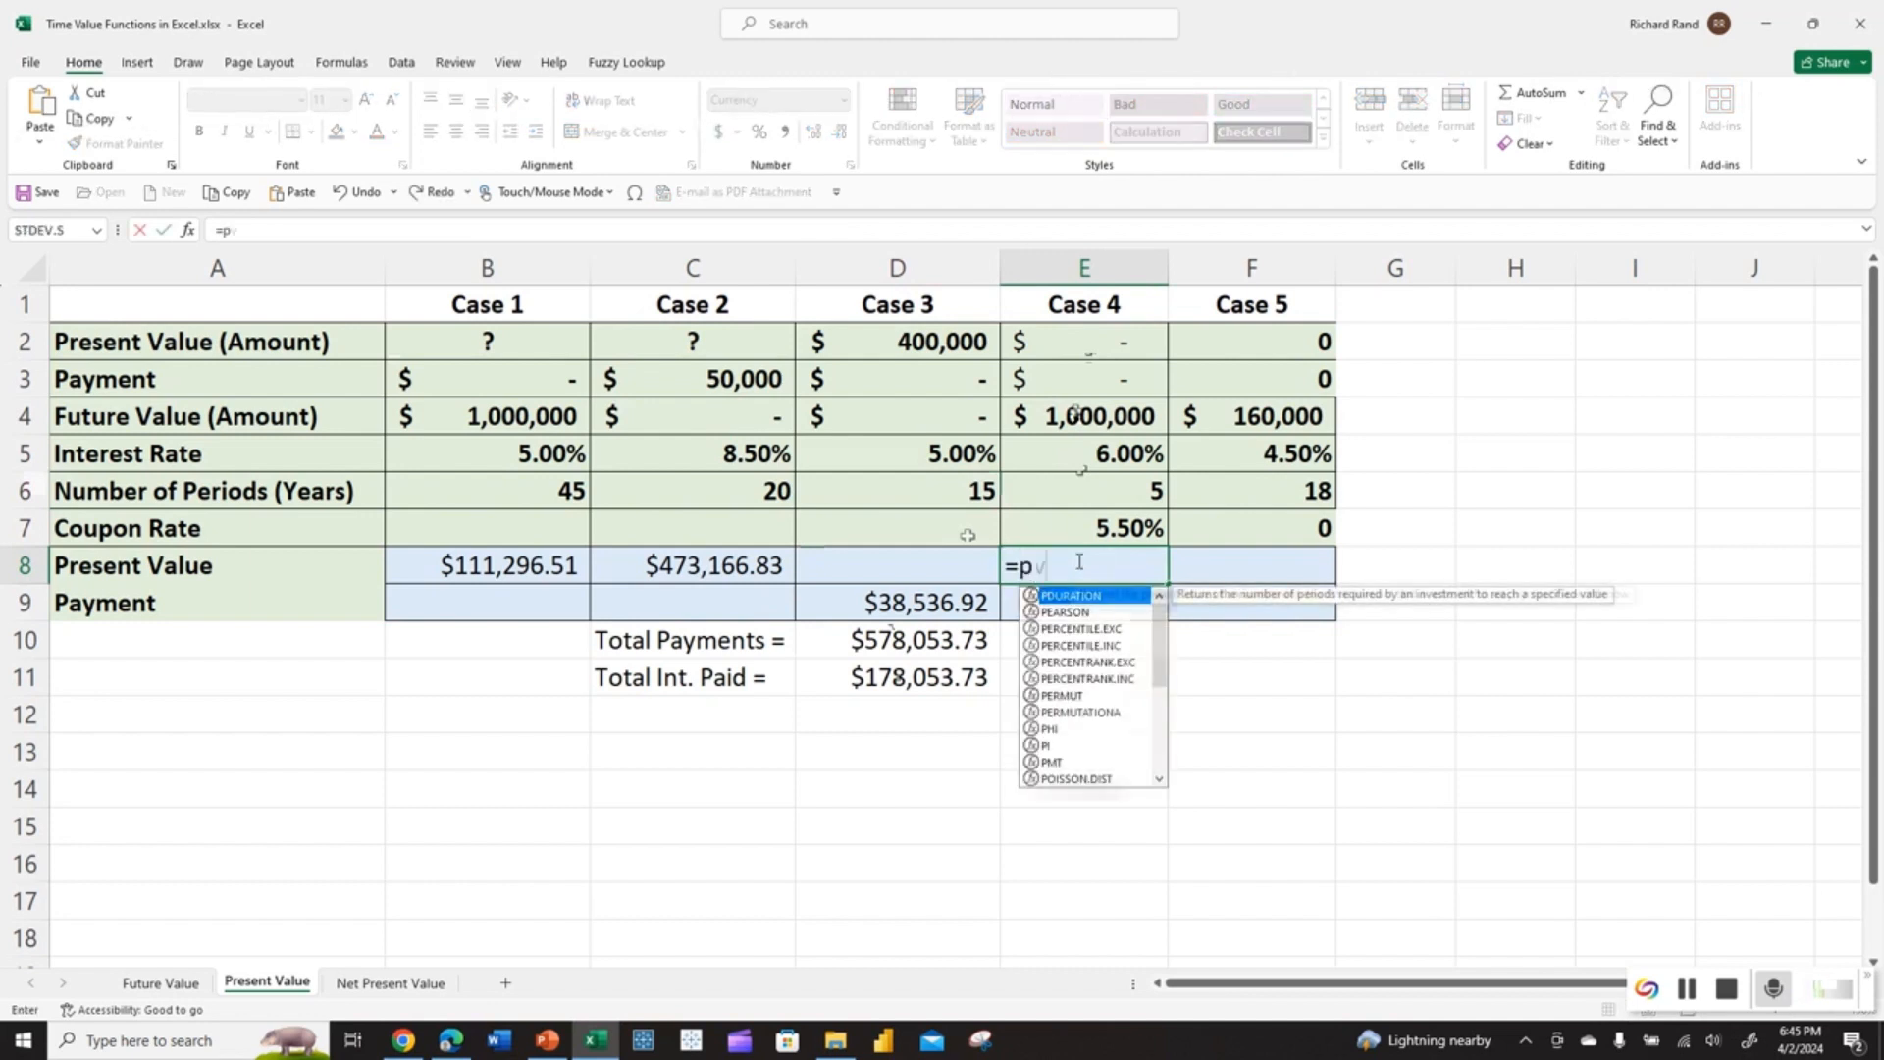
text(v)
key(Tab)
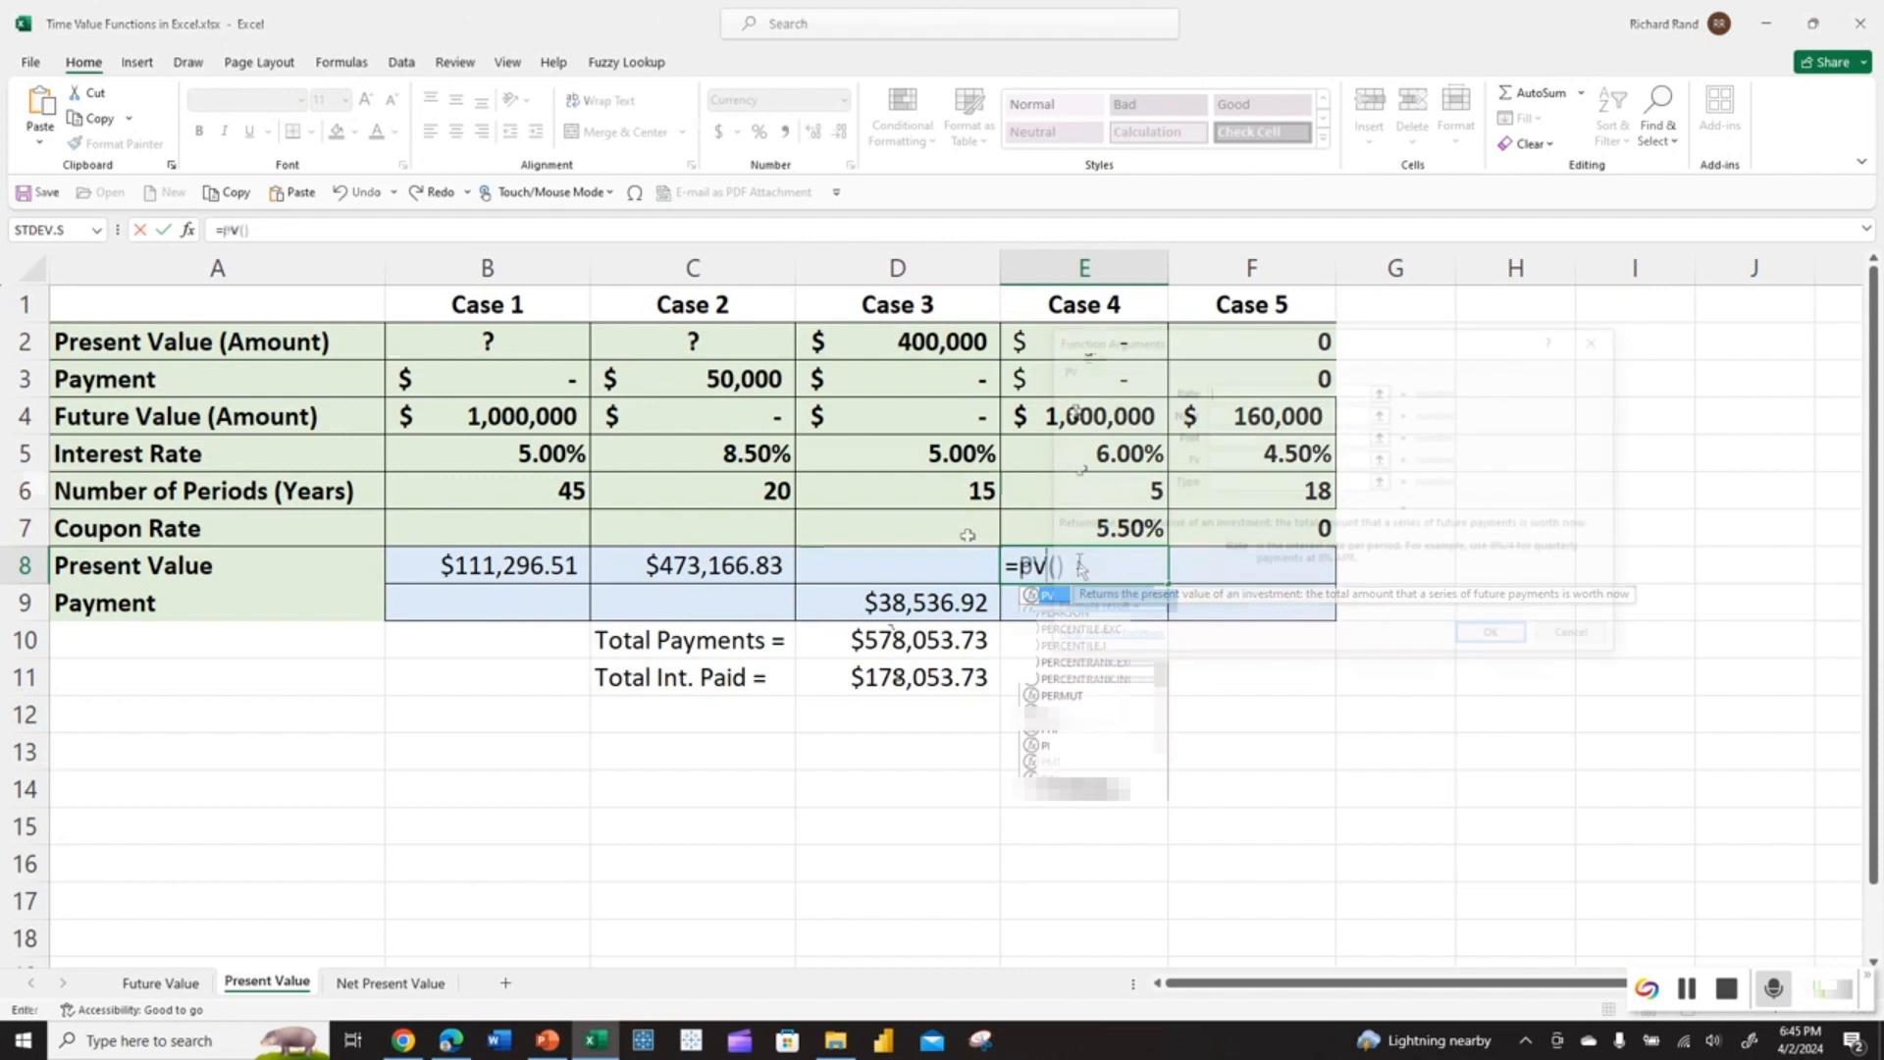
key(ctrl+a)
drag(1257, 342, 1398, 333)
click(1135, 465)
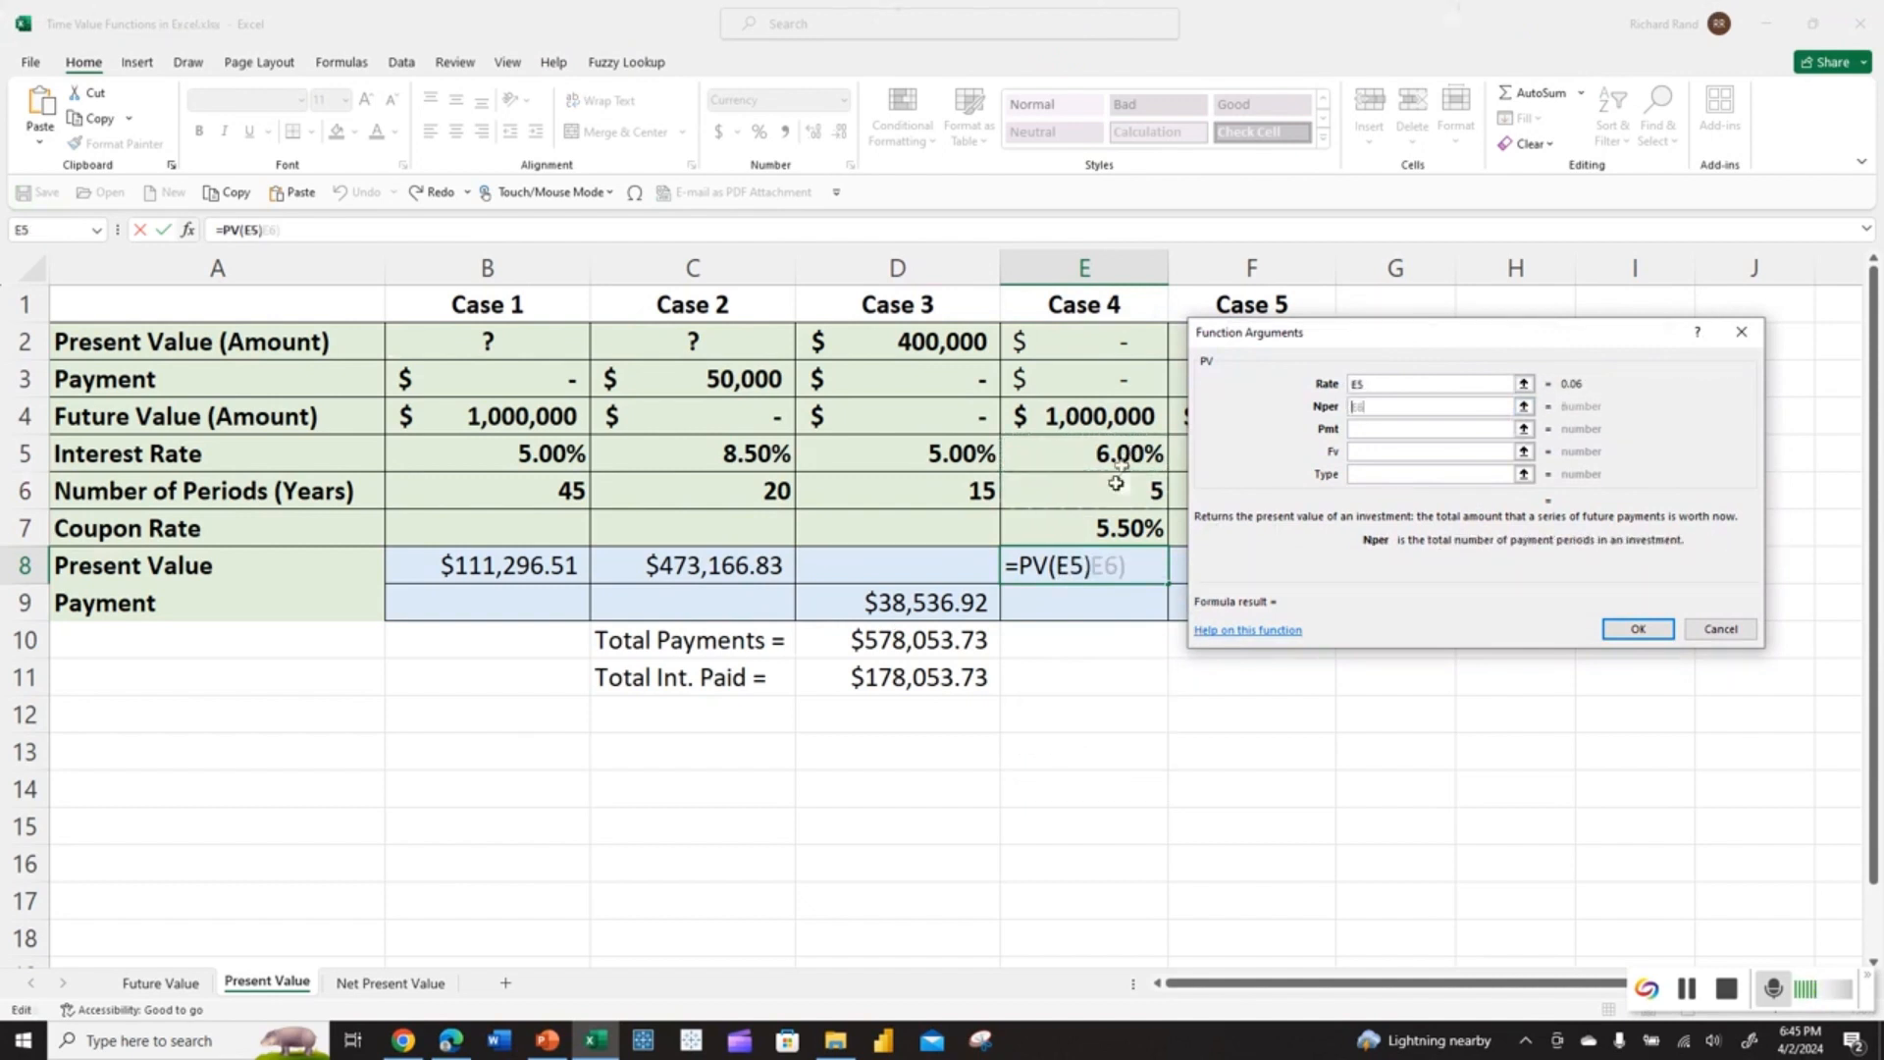
key(Tab)
click(1116, 489)
key(Tab)
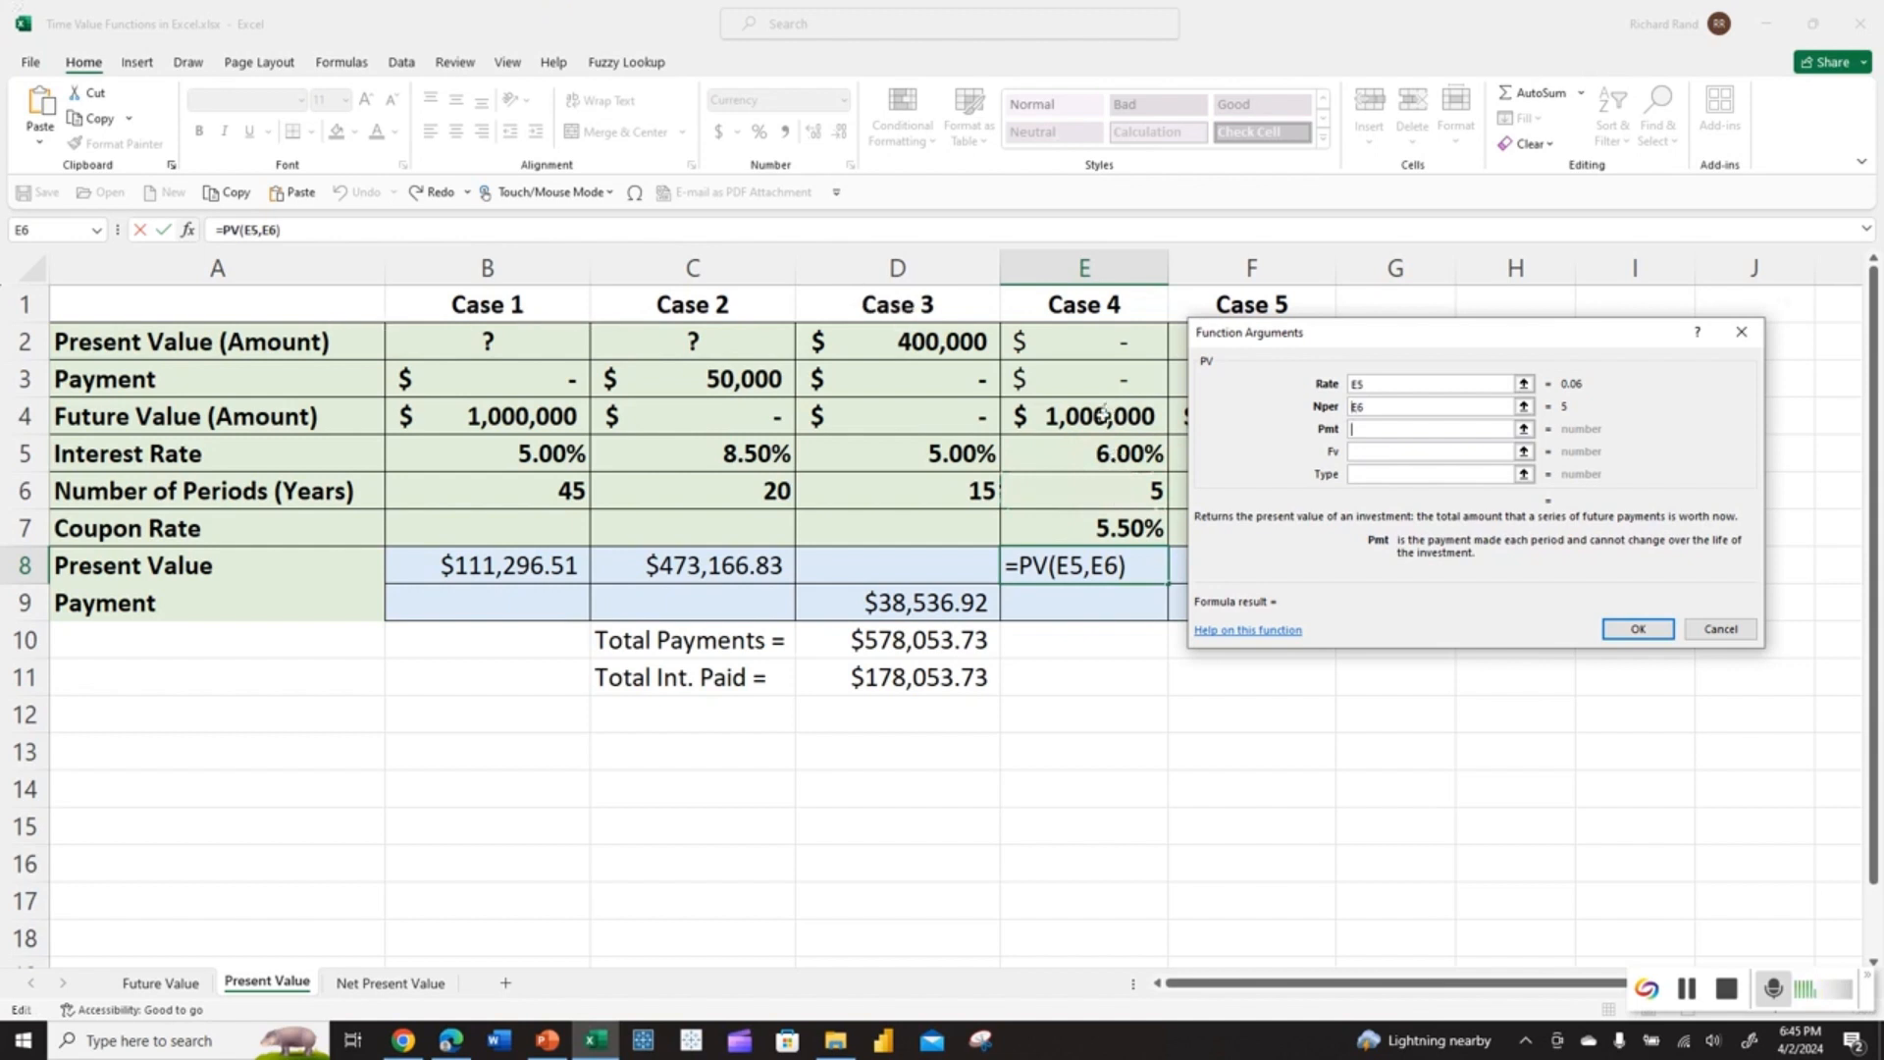
Complete the Case 4 present value formula in E8 with E4*E7 as the payment and E4 as the future value, and negate it.
click(1104, 413)
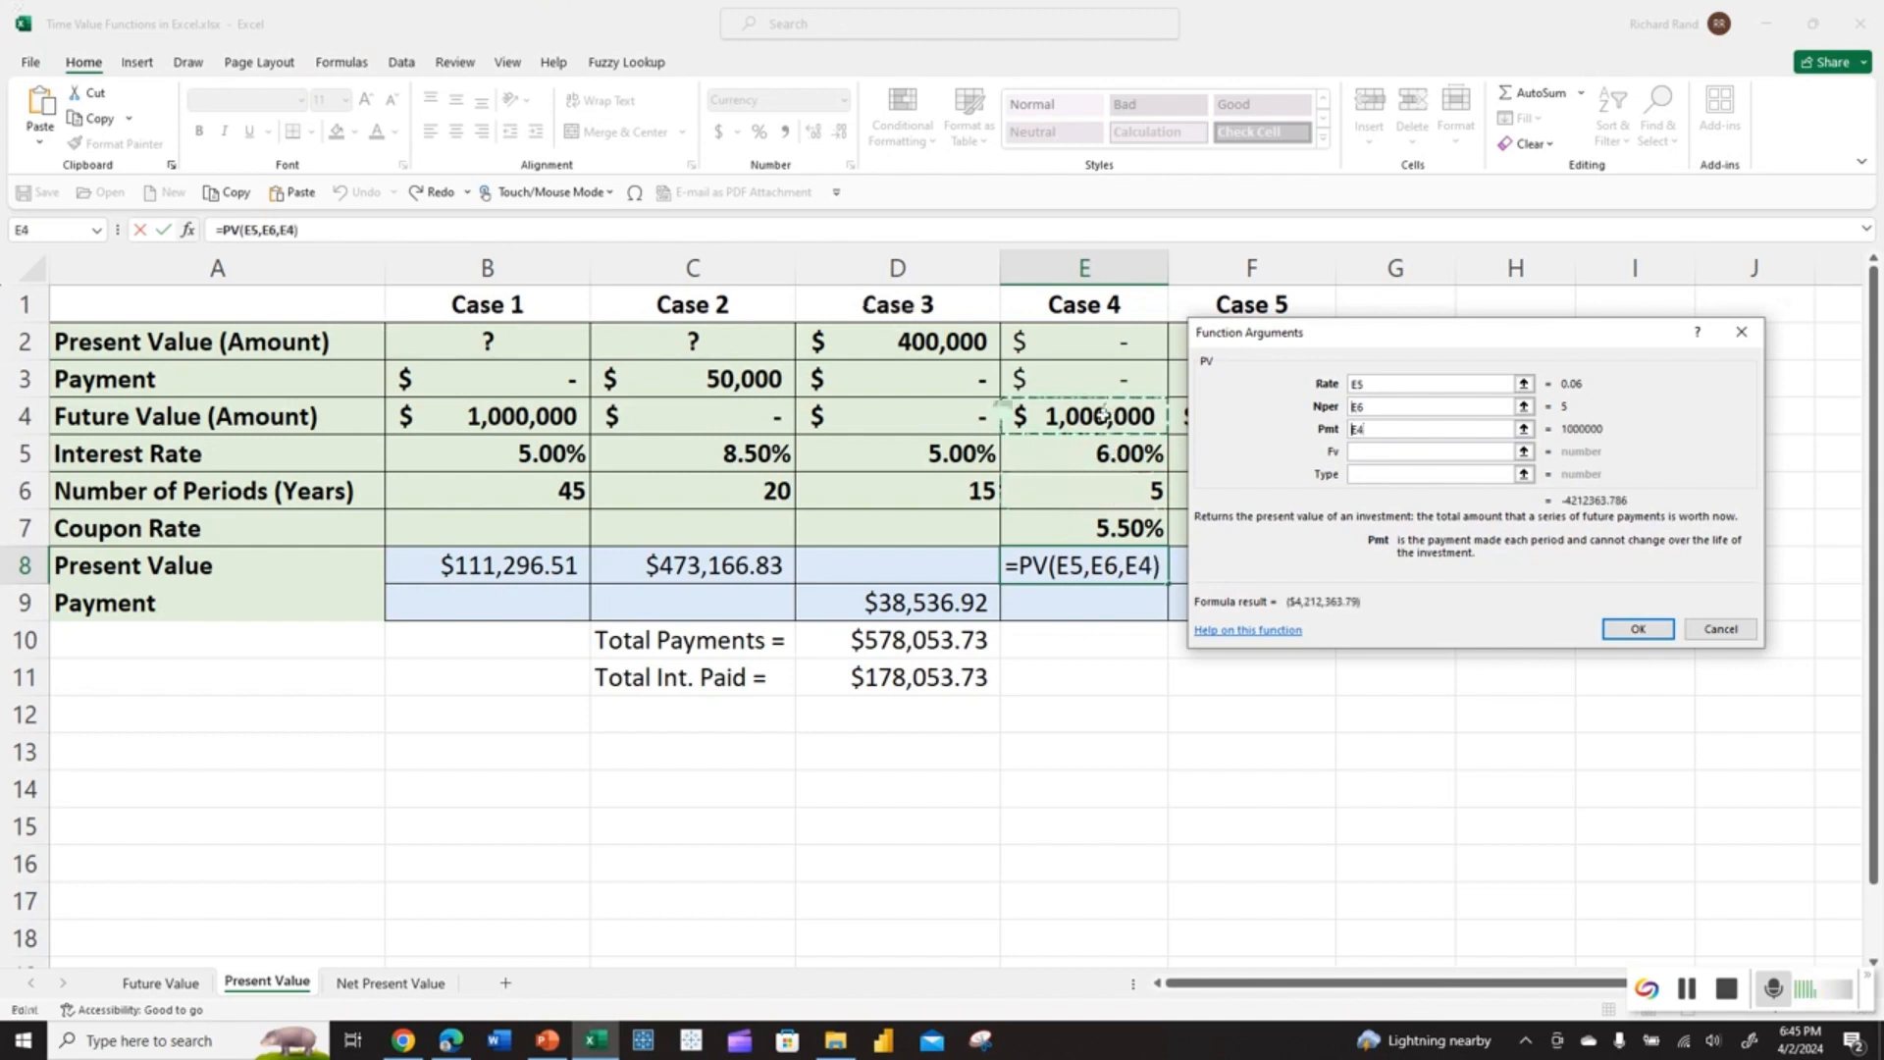
text(*)
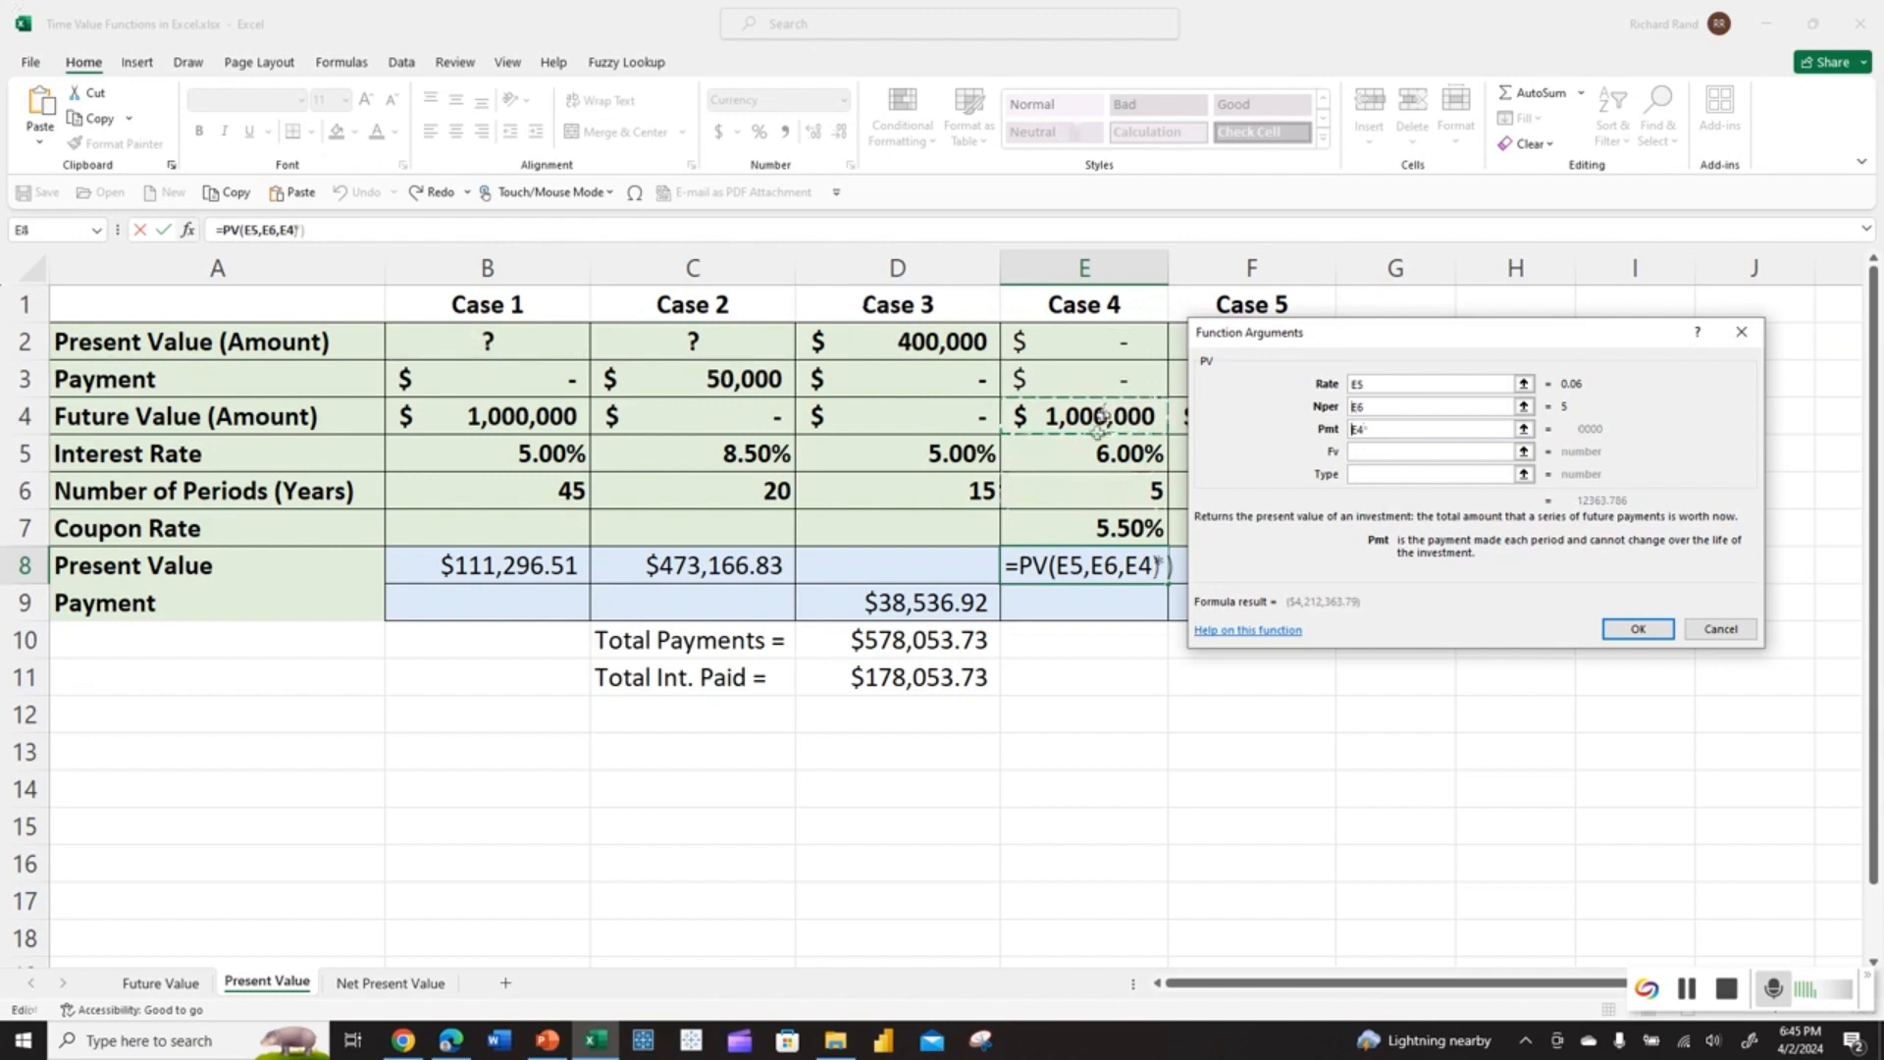
click(1109, 525)
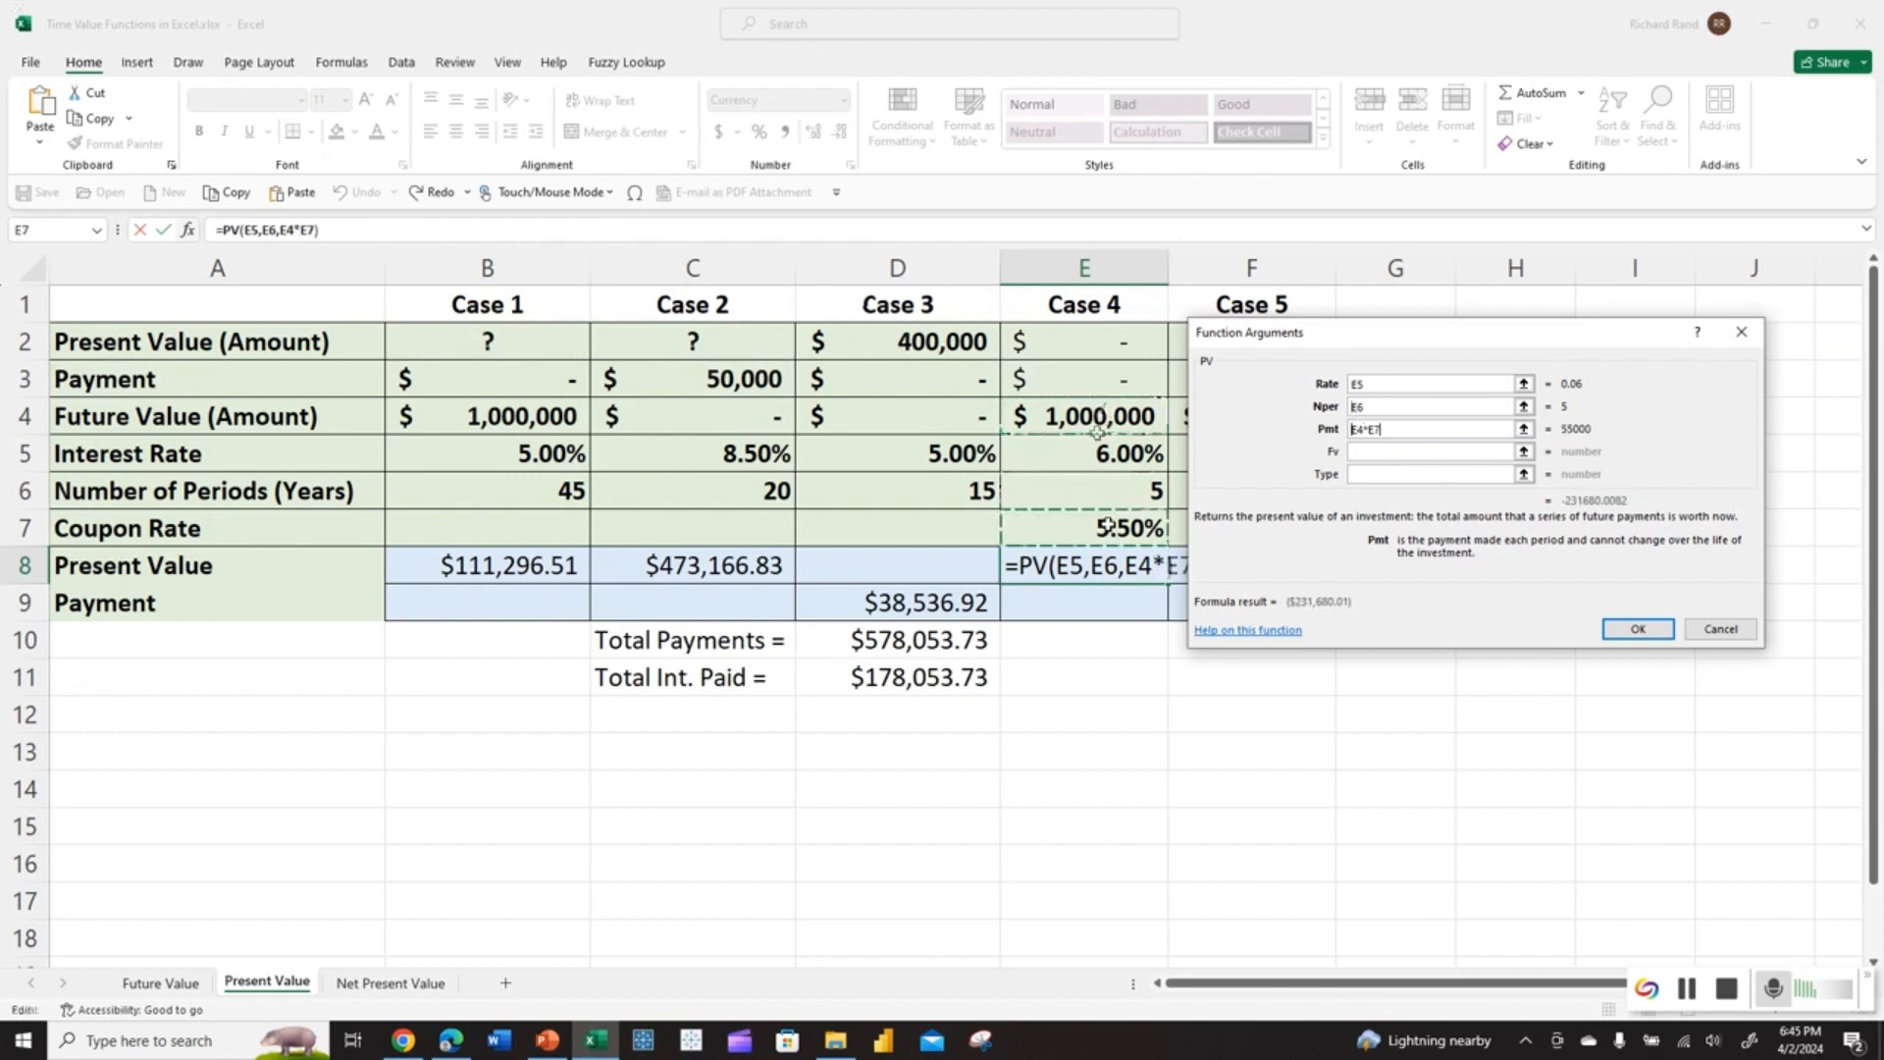
key(Tab)
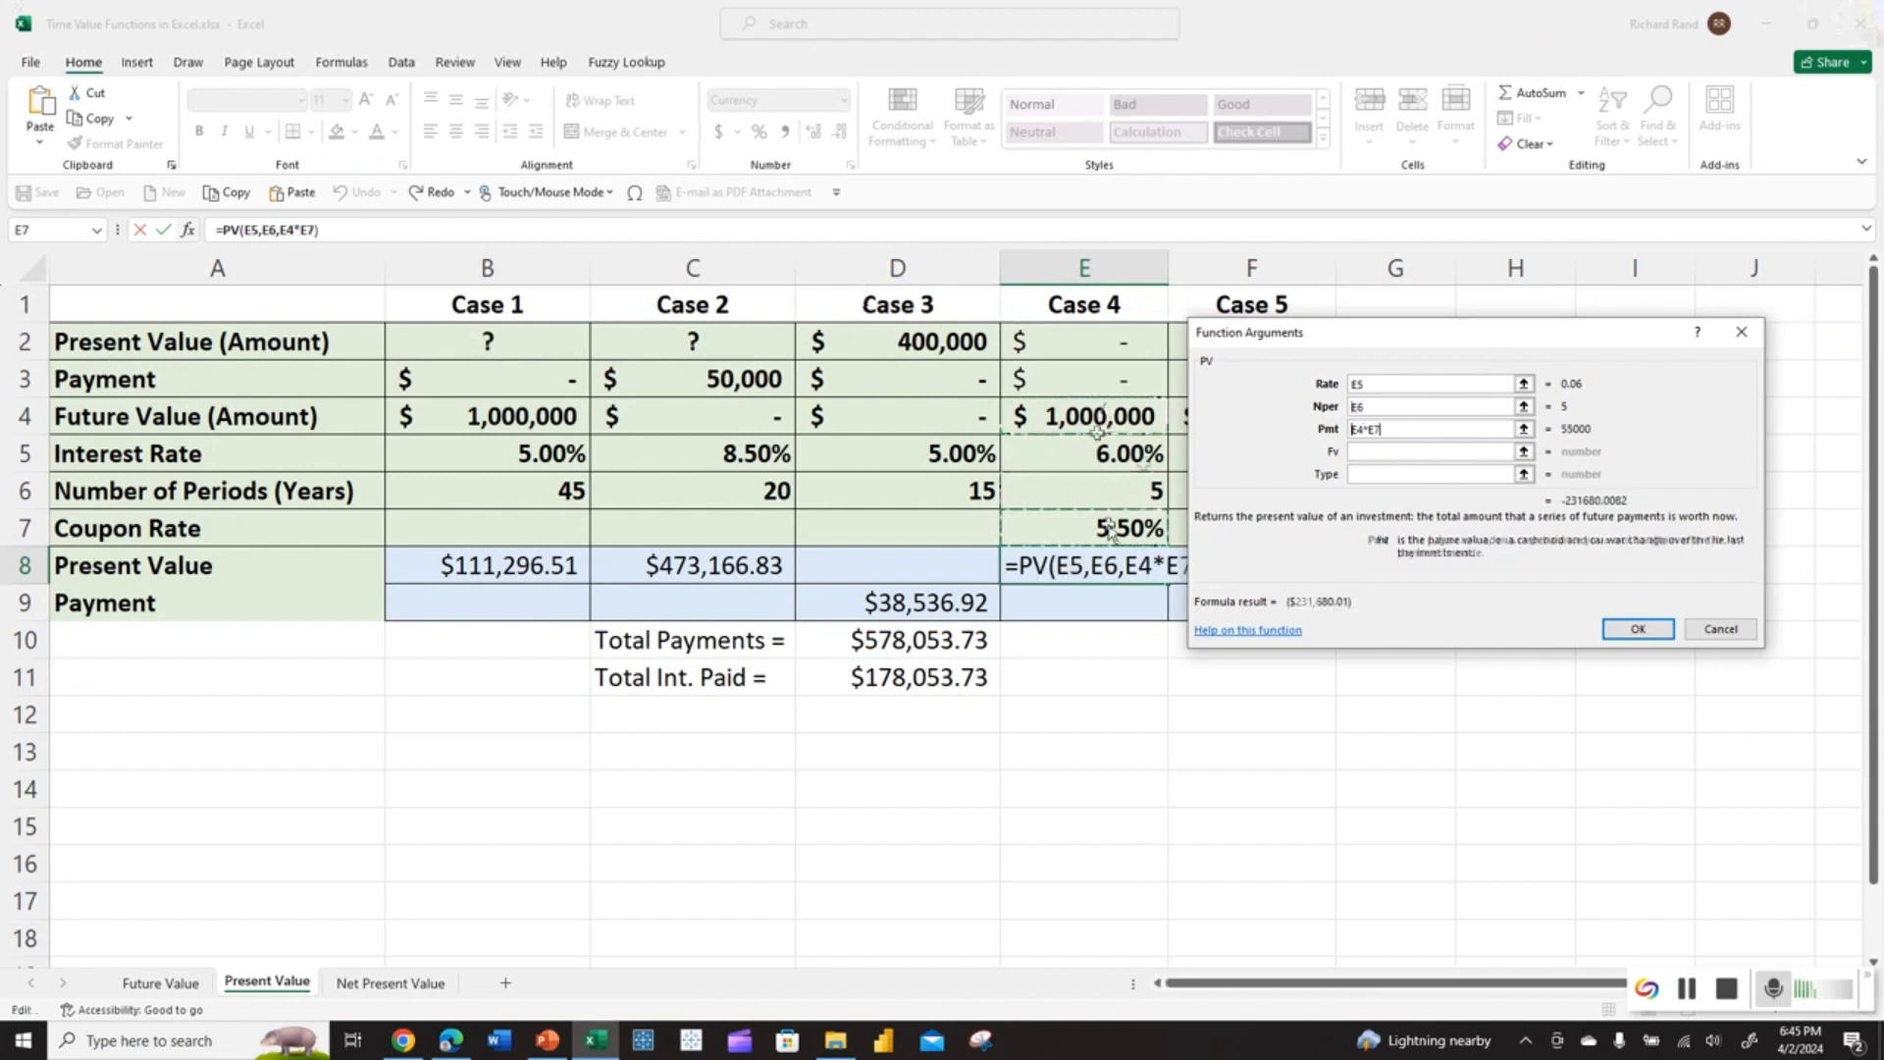
click(1097, 420)
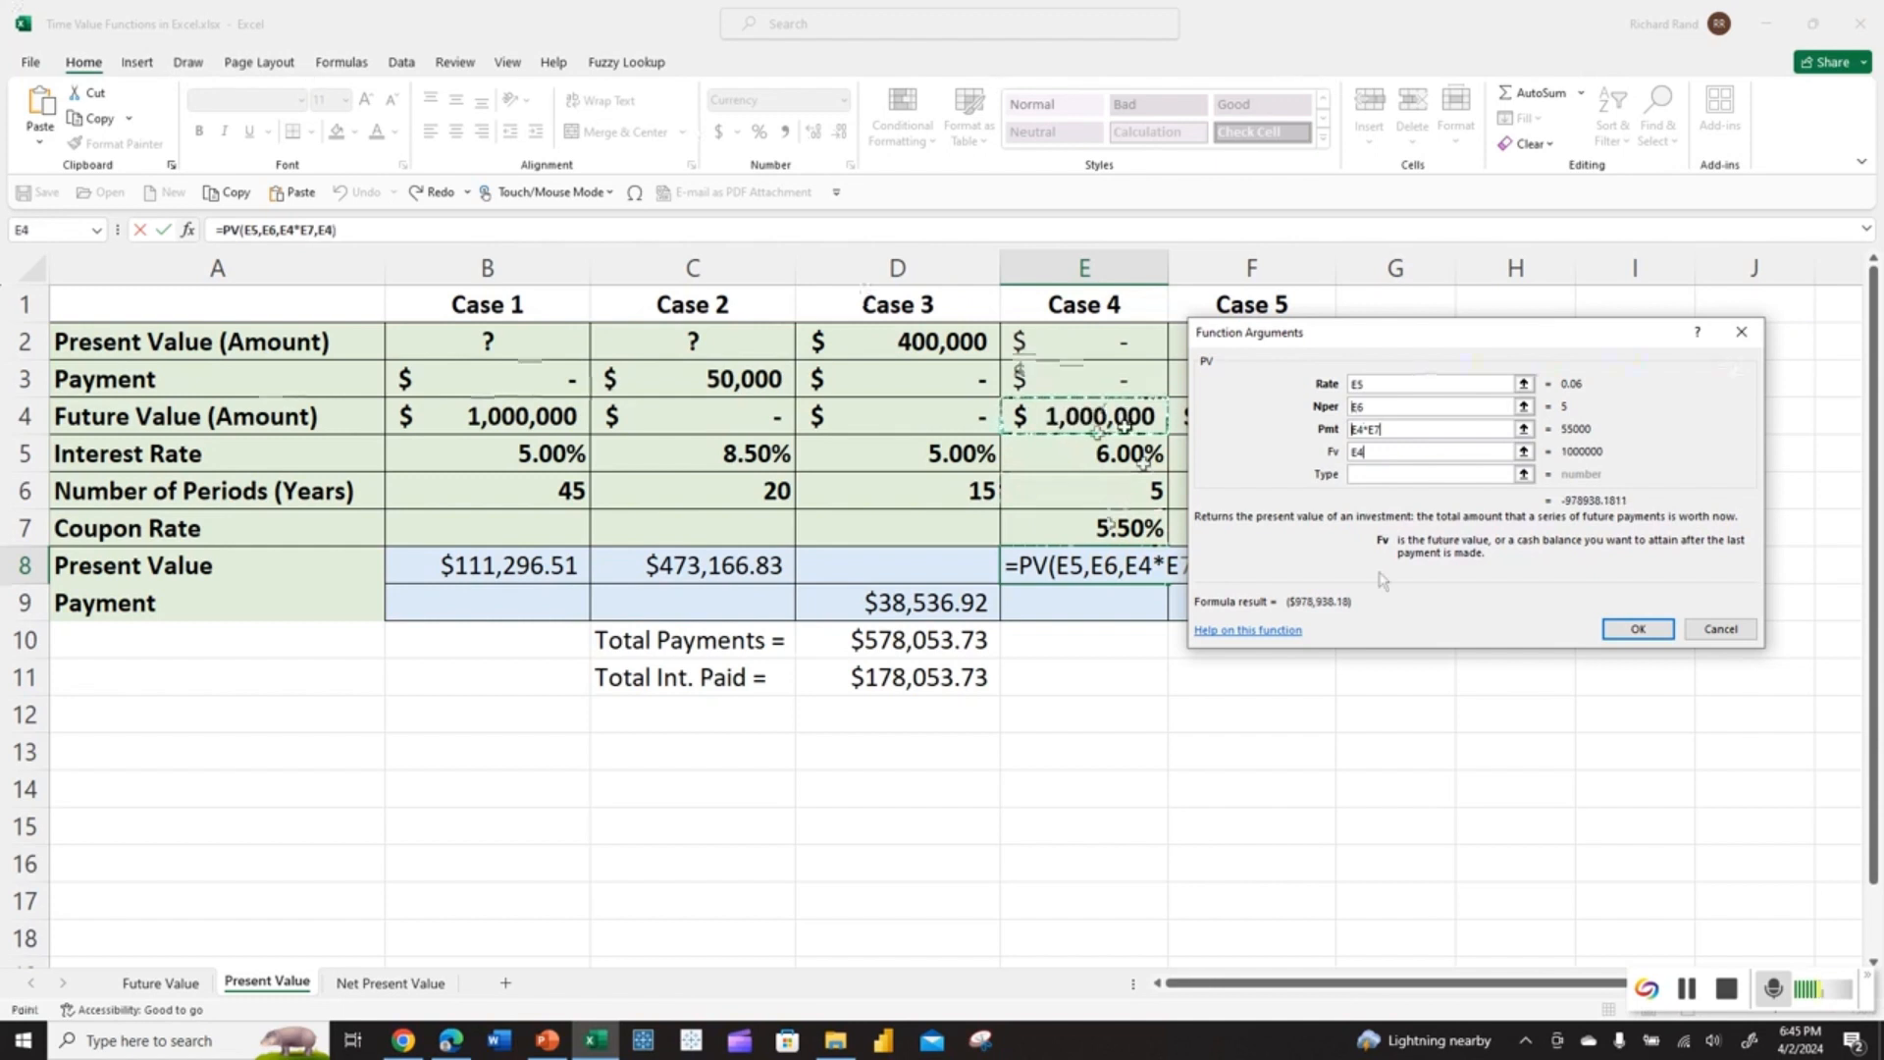
click(1620, 630)
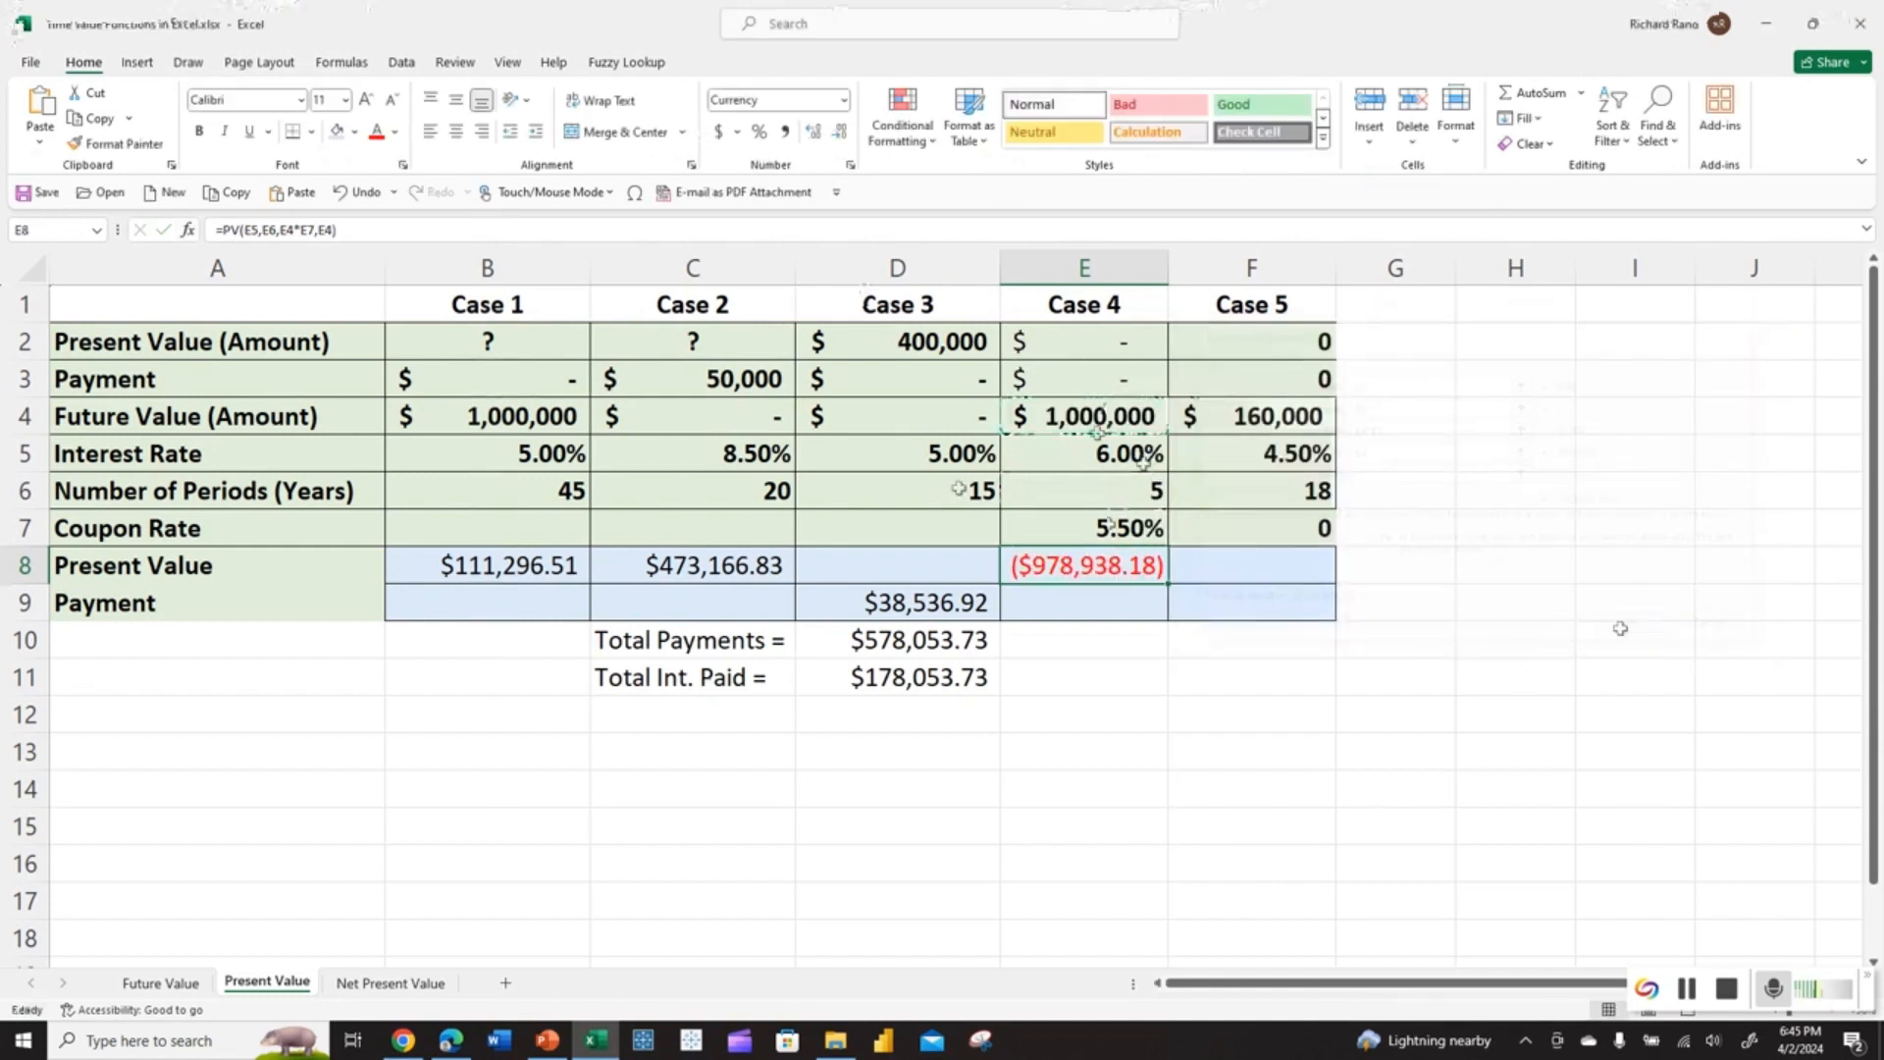
click(222, 230)
text(-)
key(Return)
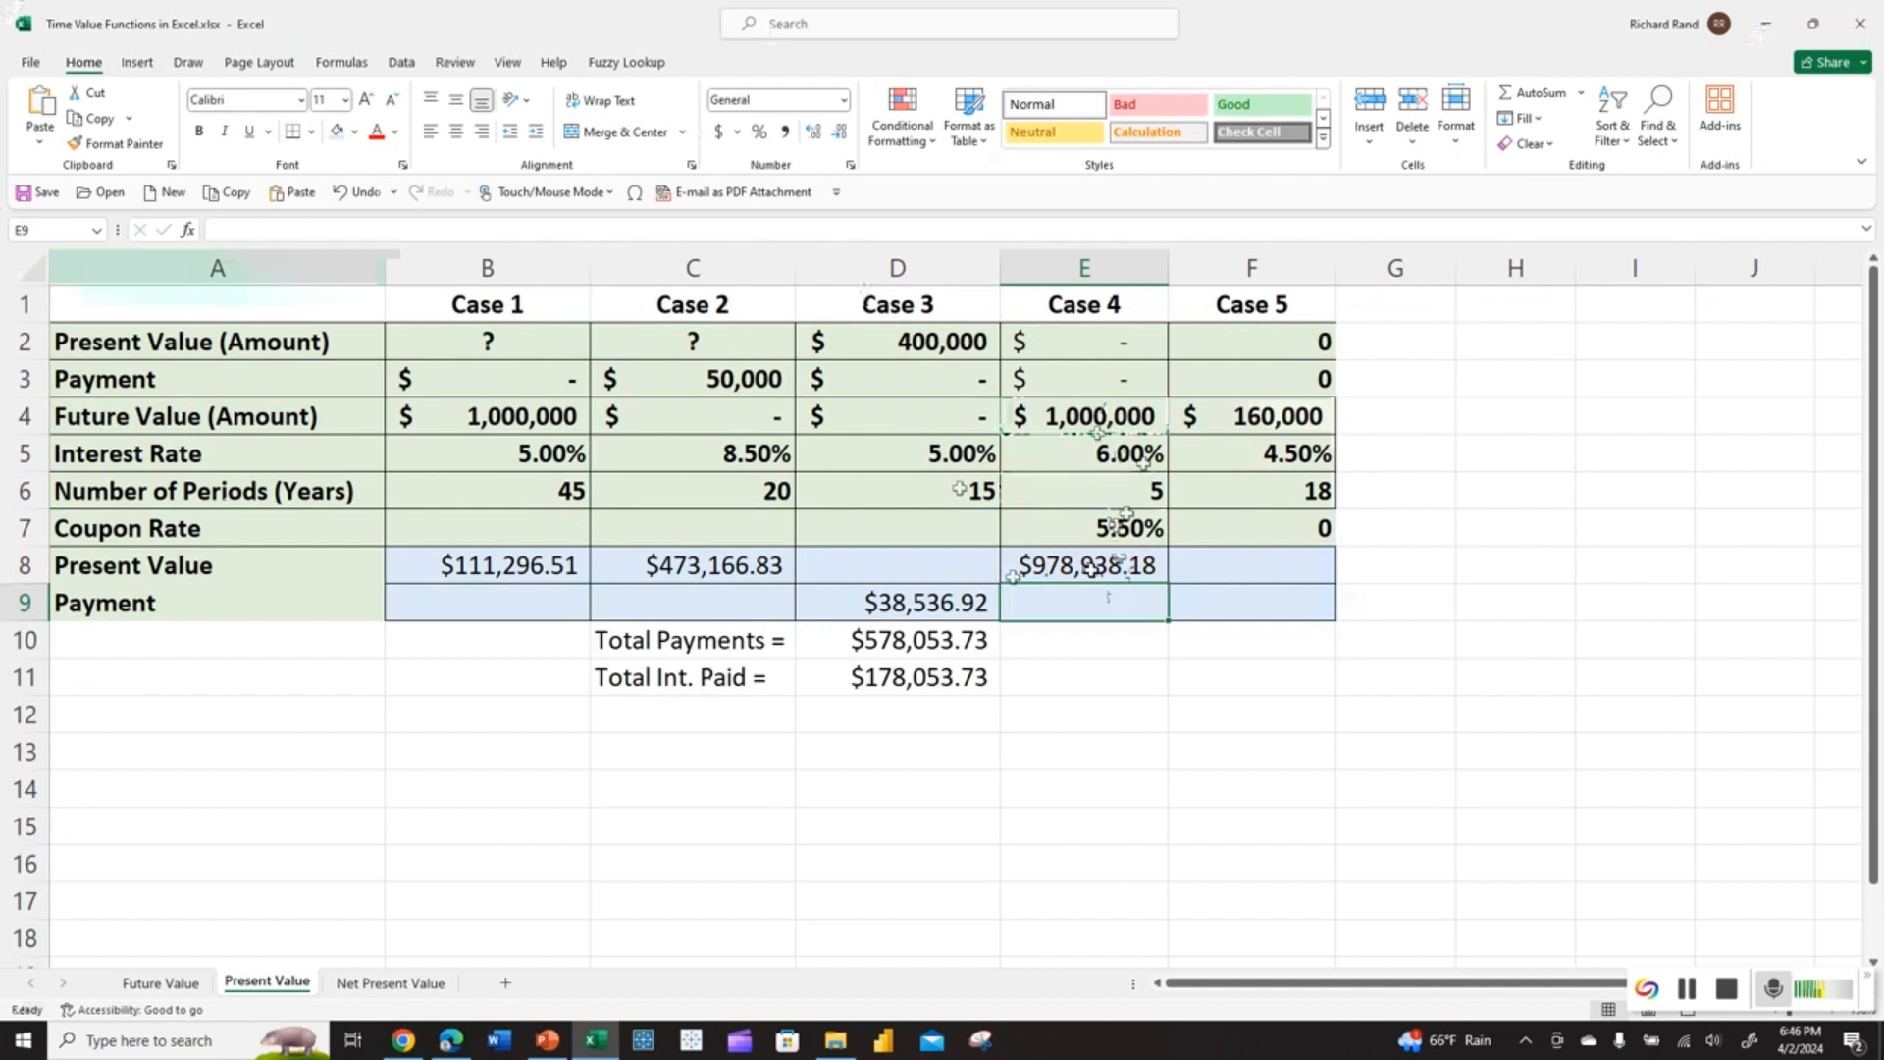
Set the Case 4 coupon rate in E7 to 6% and autofit the width of column E.
click(1128, 530)
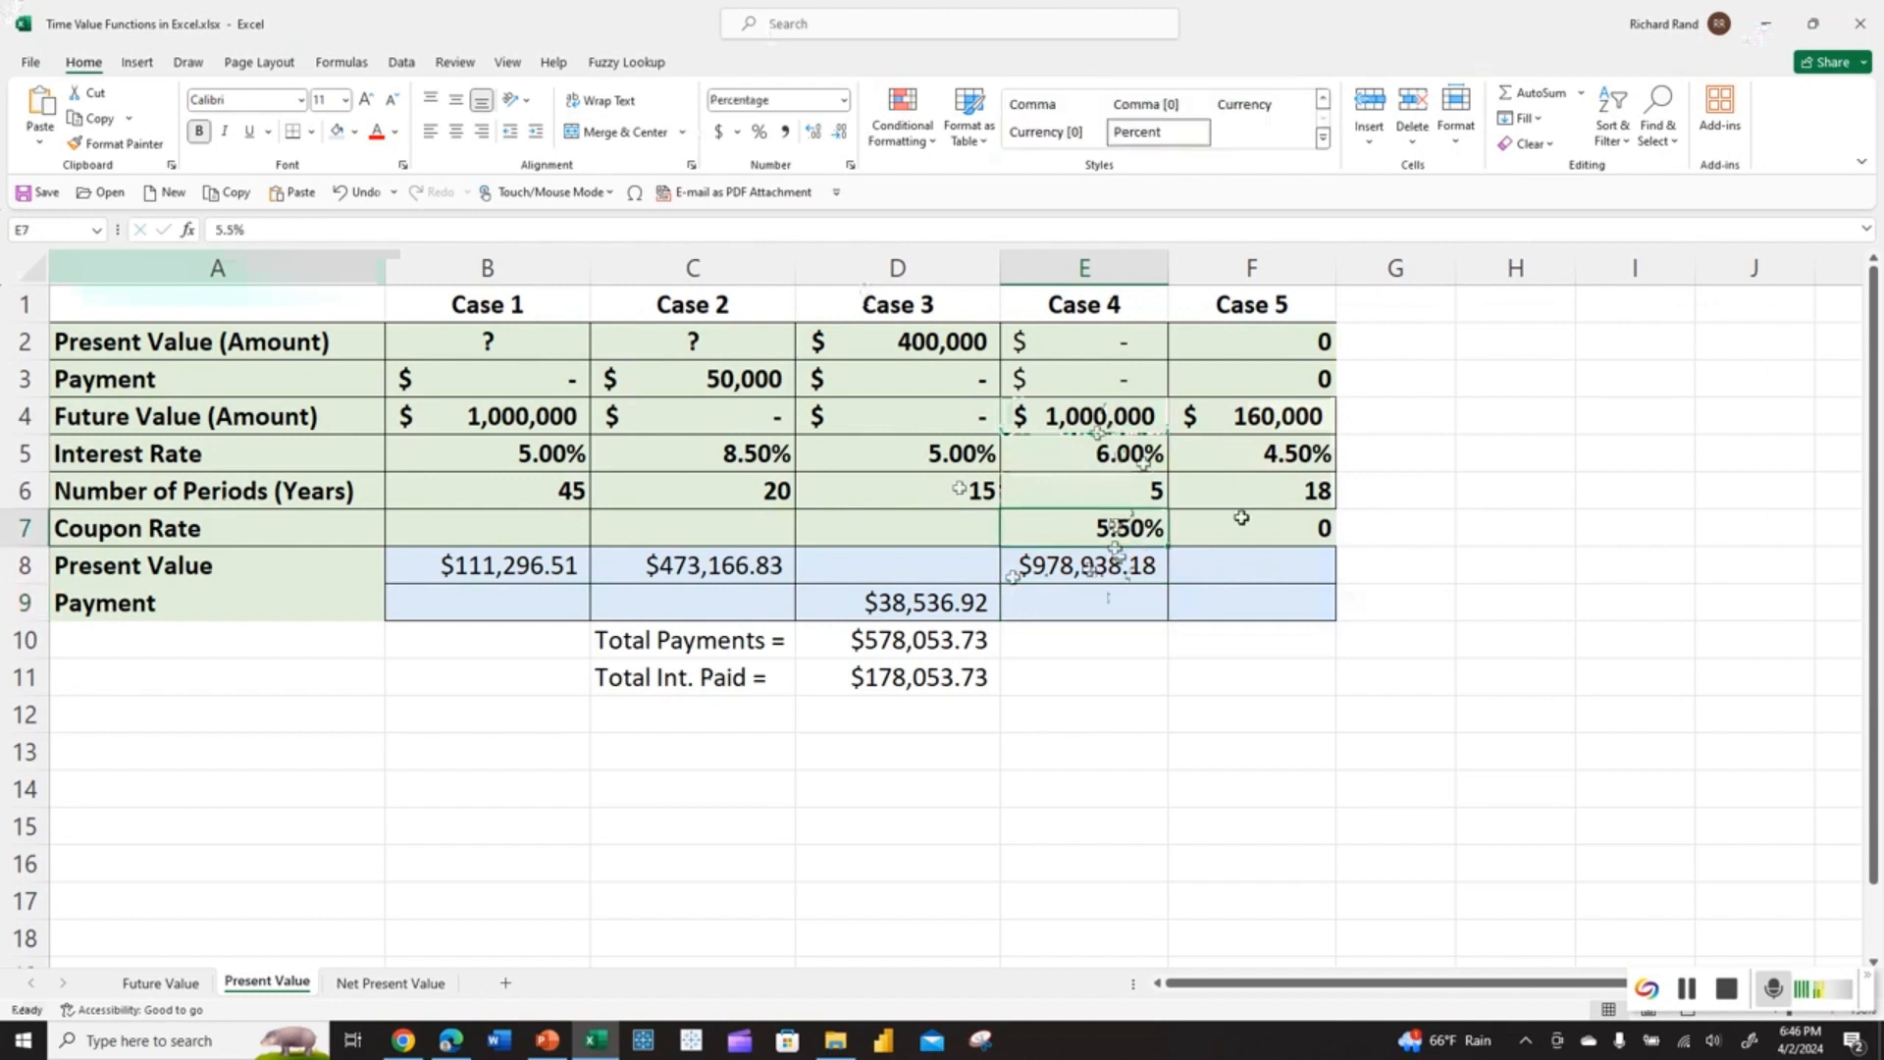
text(6)
key(Return)
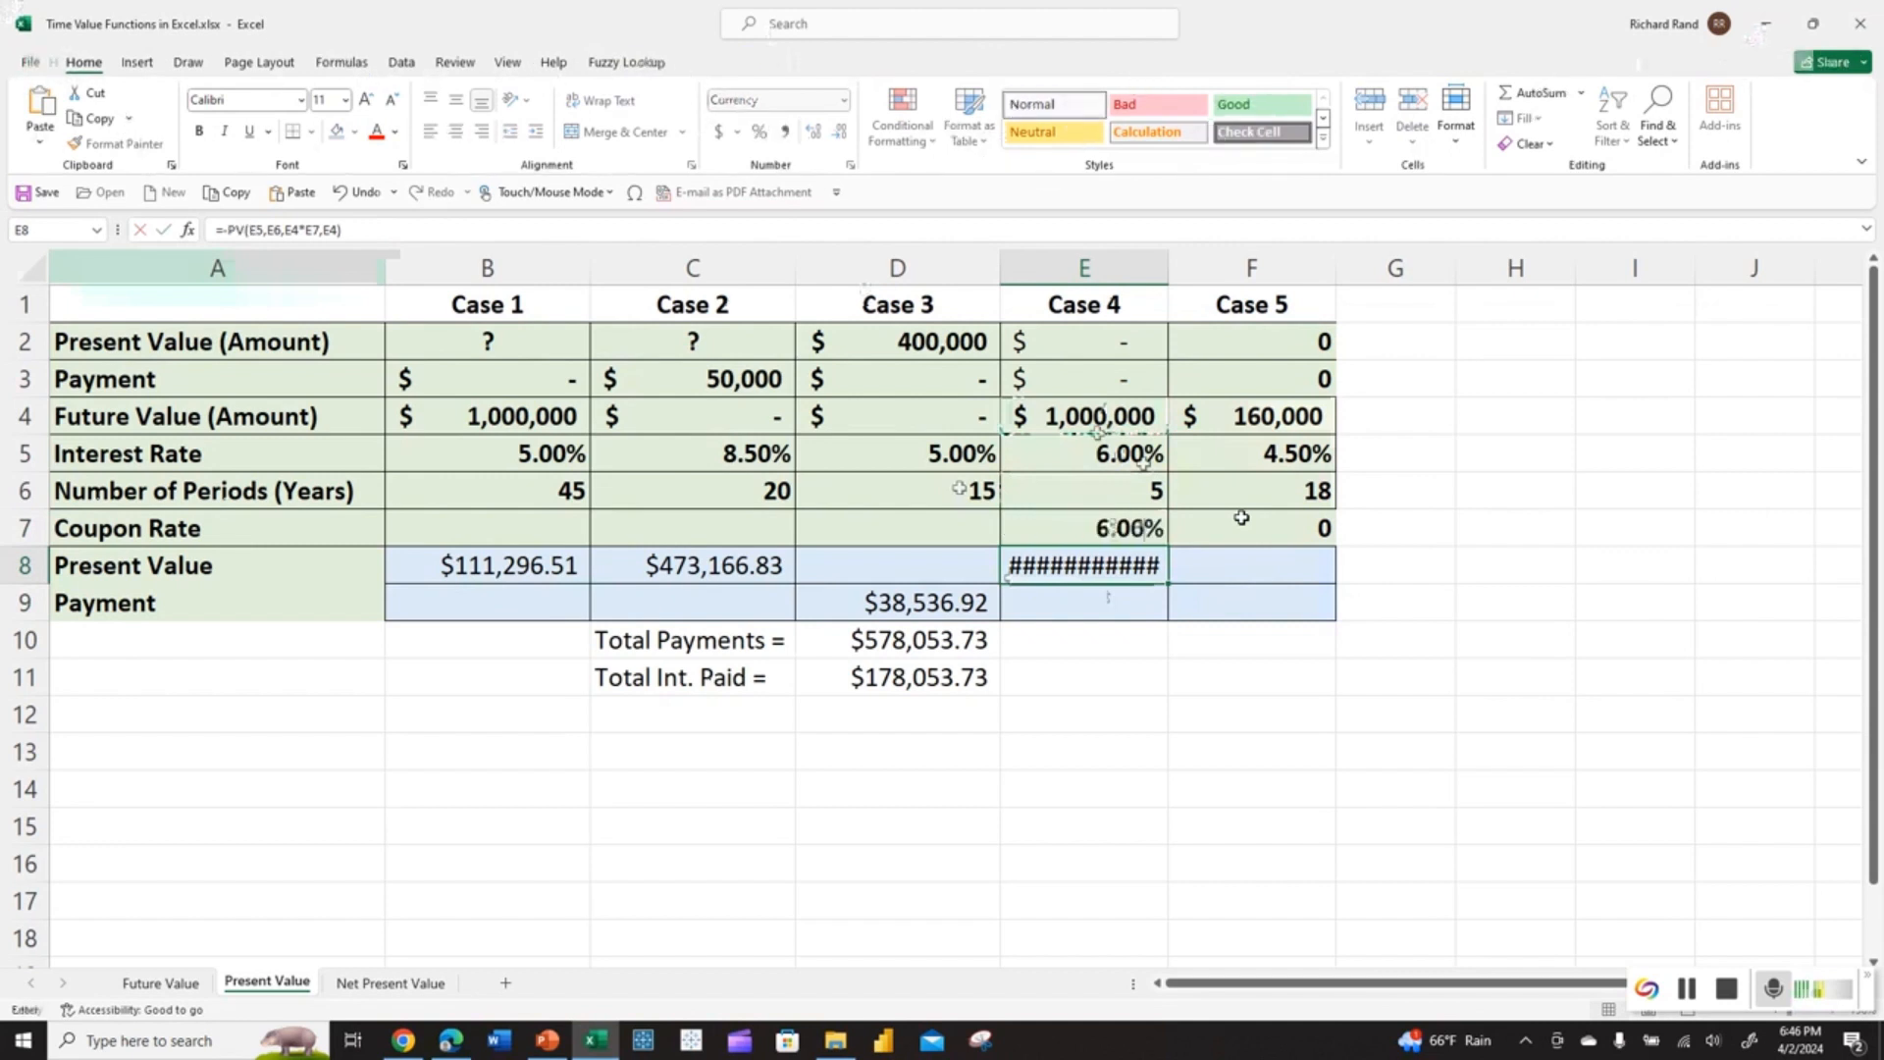
double_click(1169, 272)
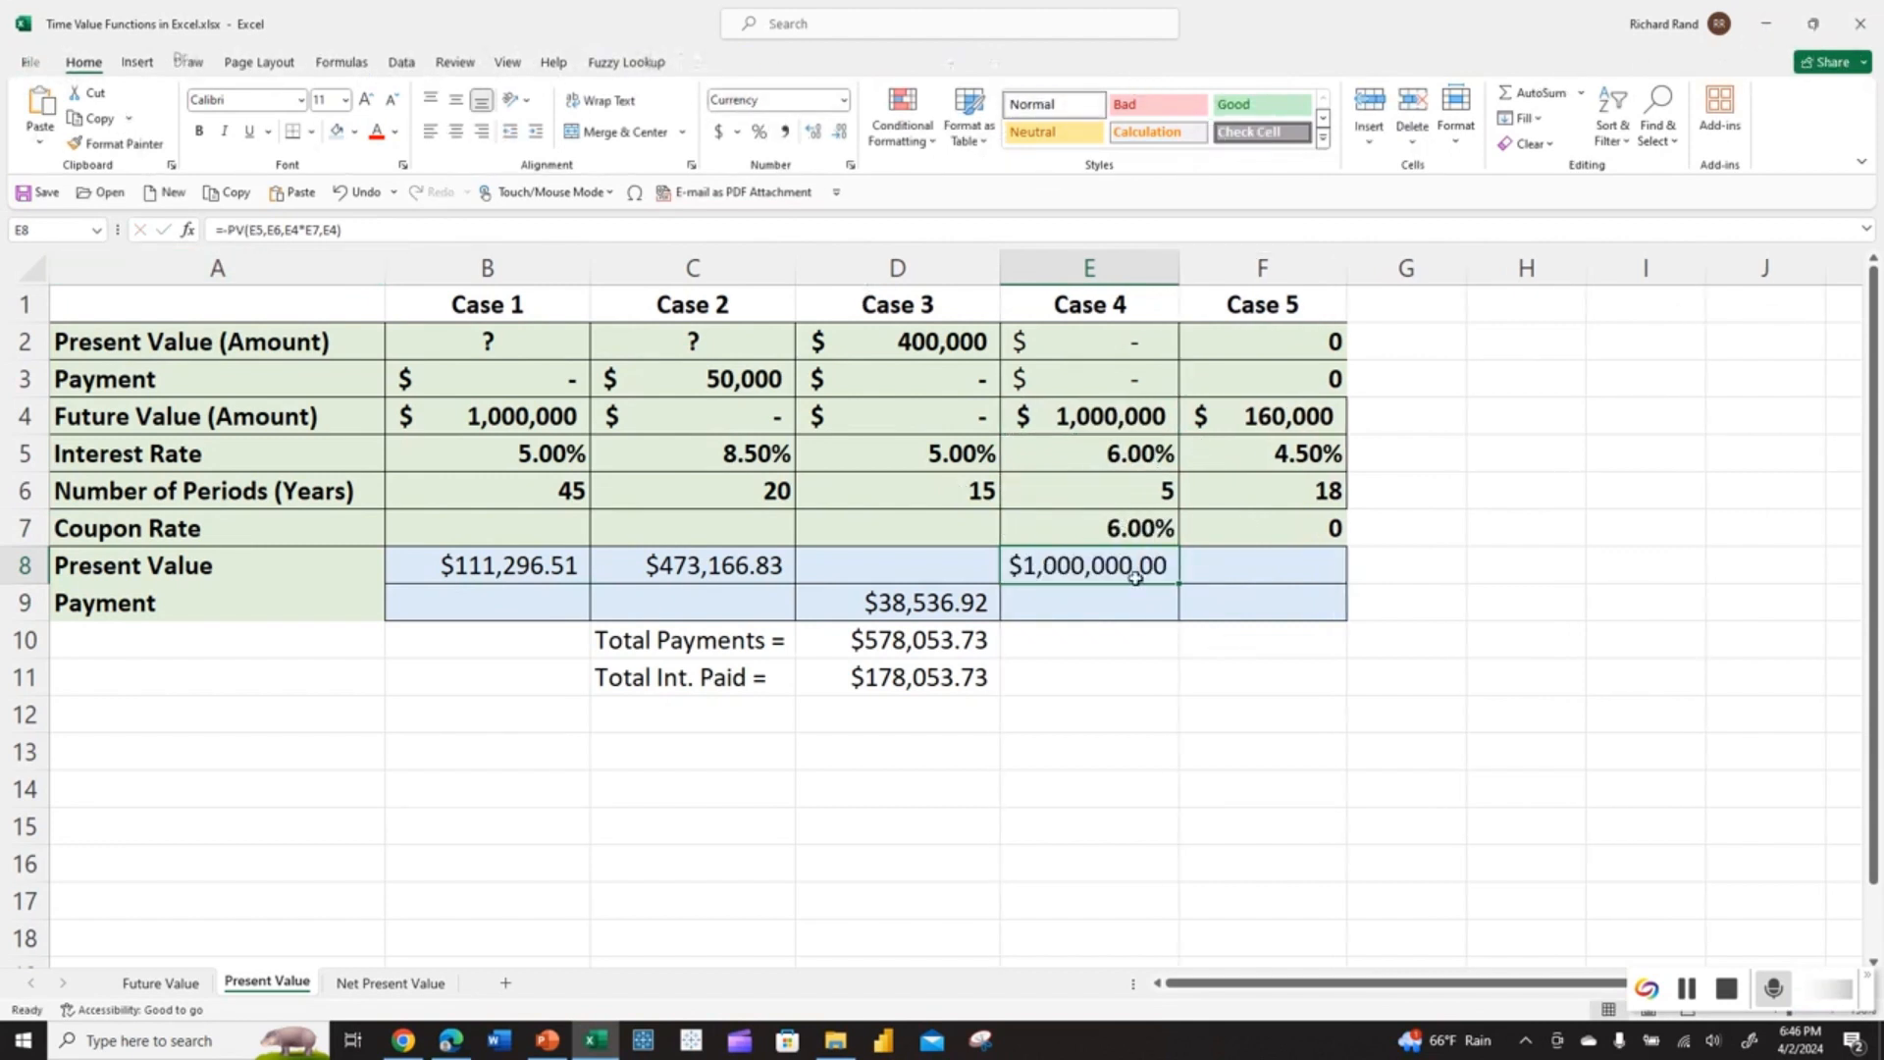
Set the Case 4 coupon rate in E7 to 6.25%.
click(1136, 528)
double_click(1135, 528)
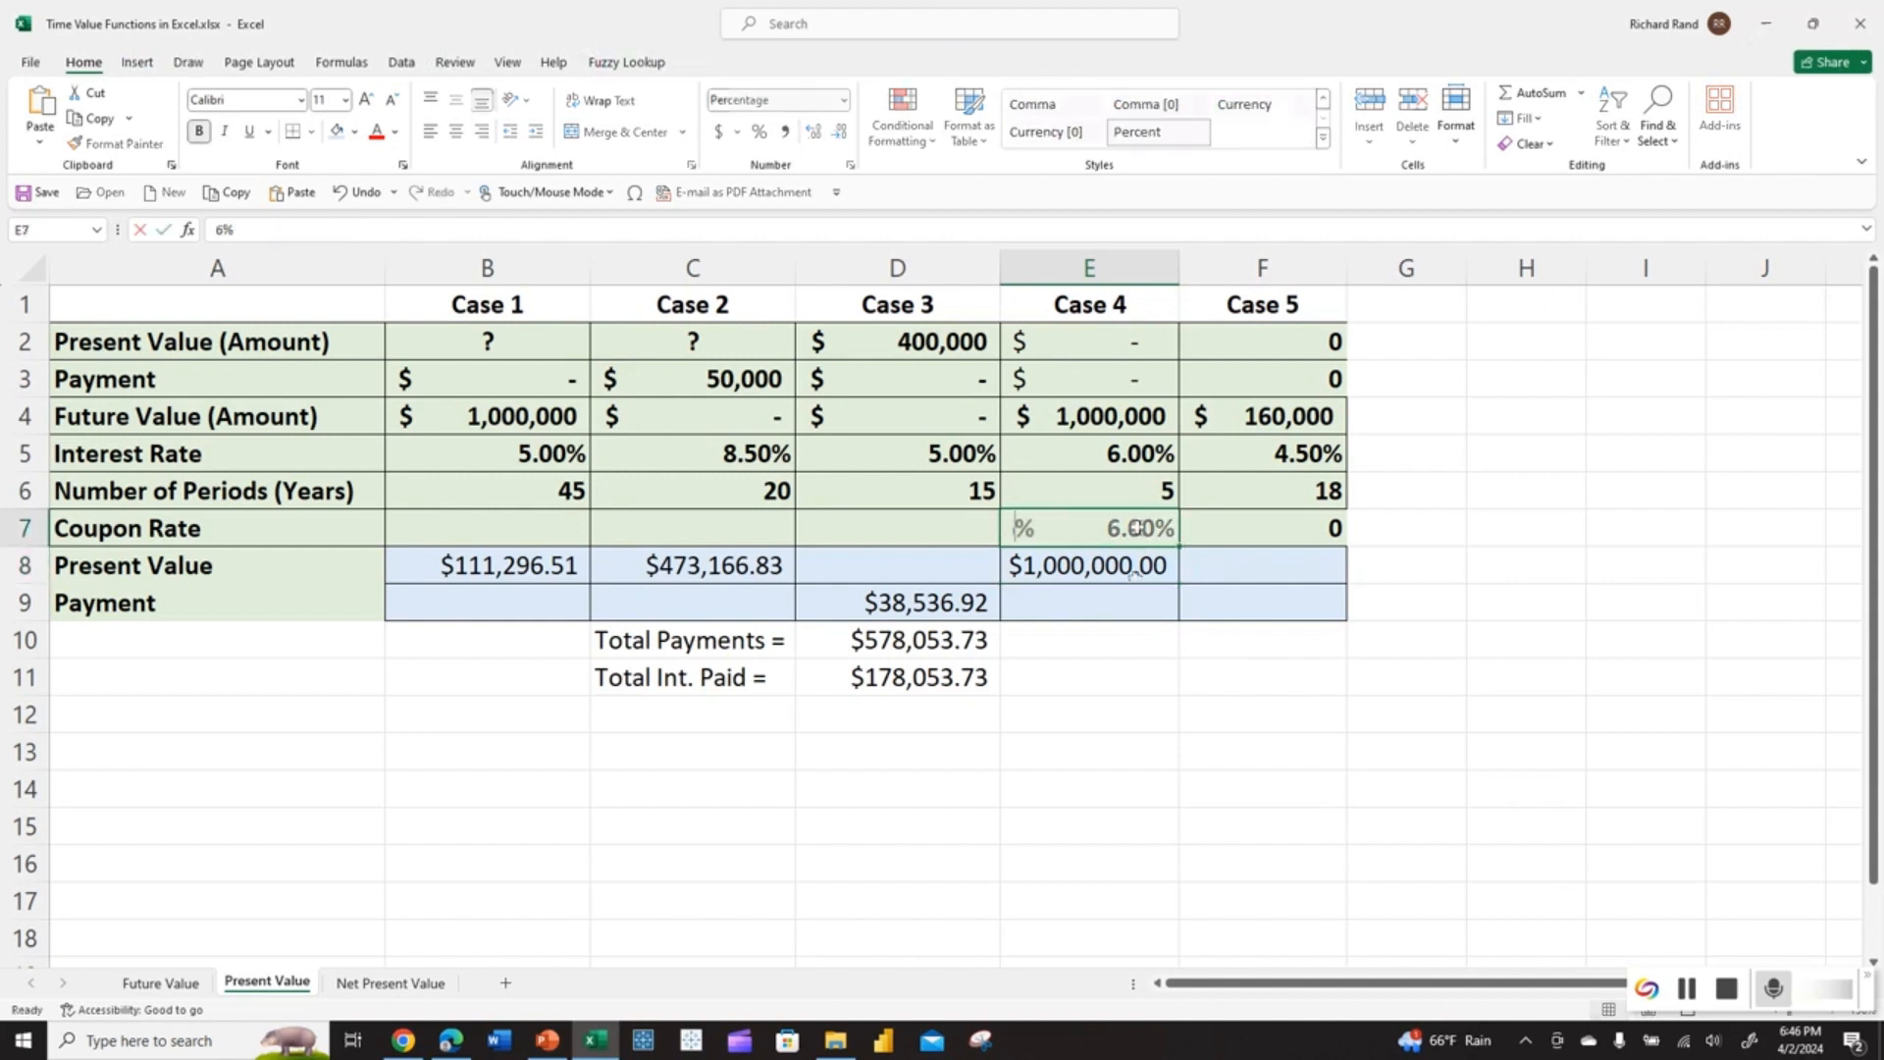
text(6.25)
key(Return)
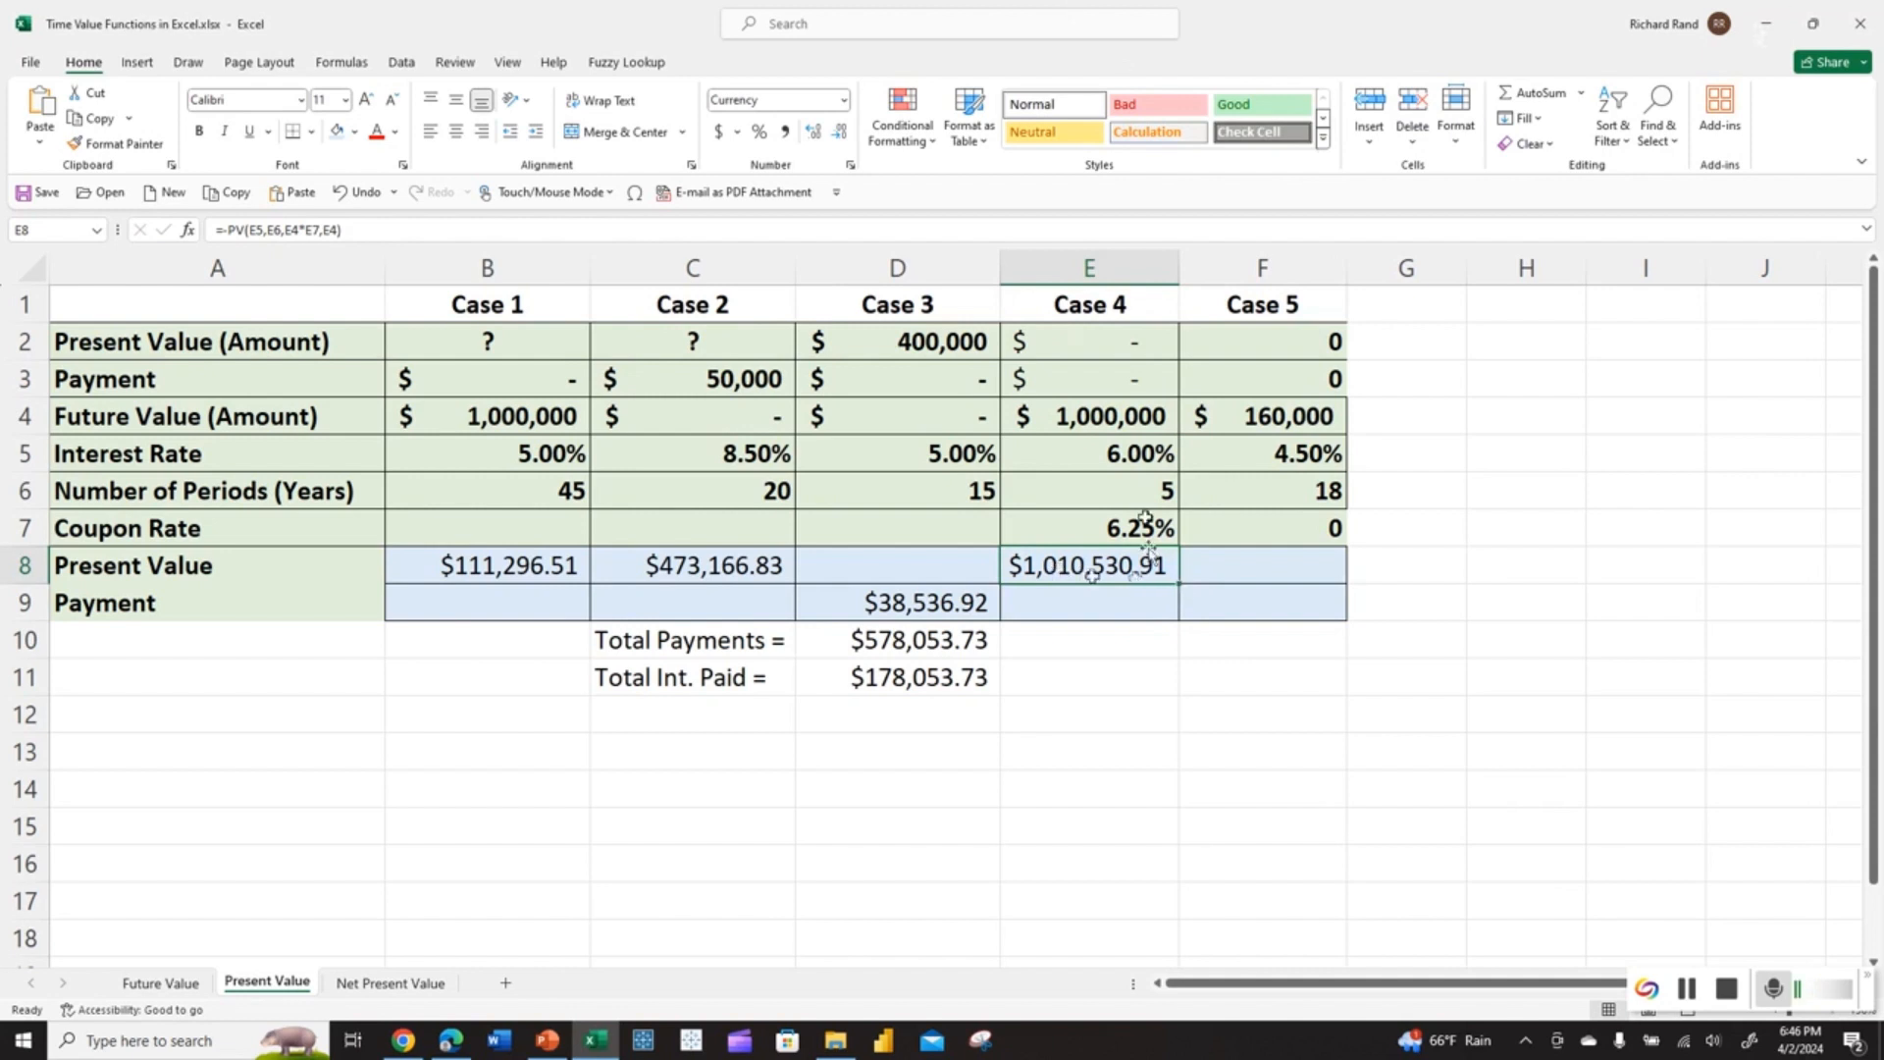
Start a negated PV function in the Case 5 Present Value cell F8 with F5 as the rate and F6 as the number of periods.
click(1256, 416)
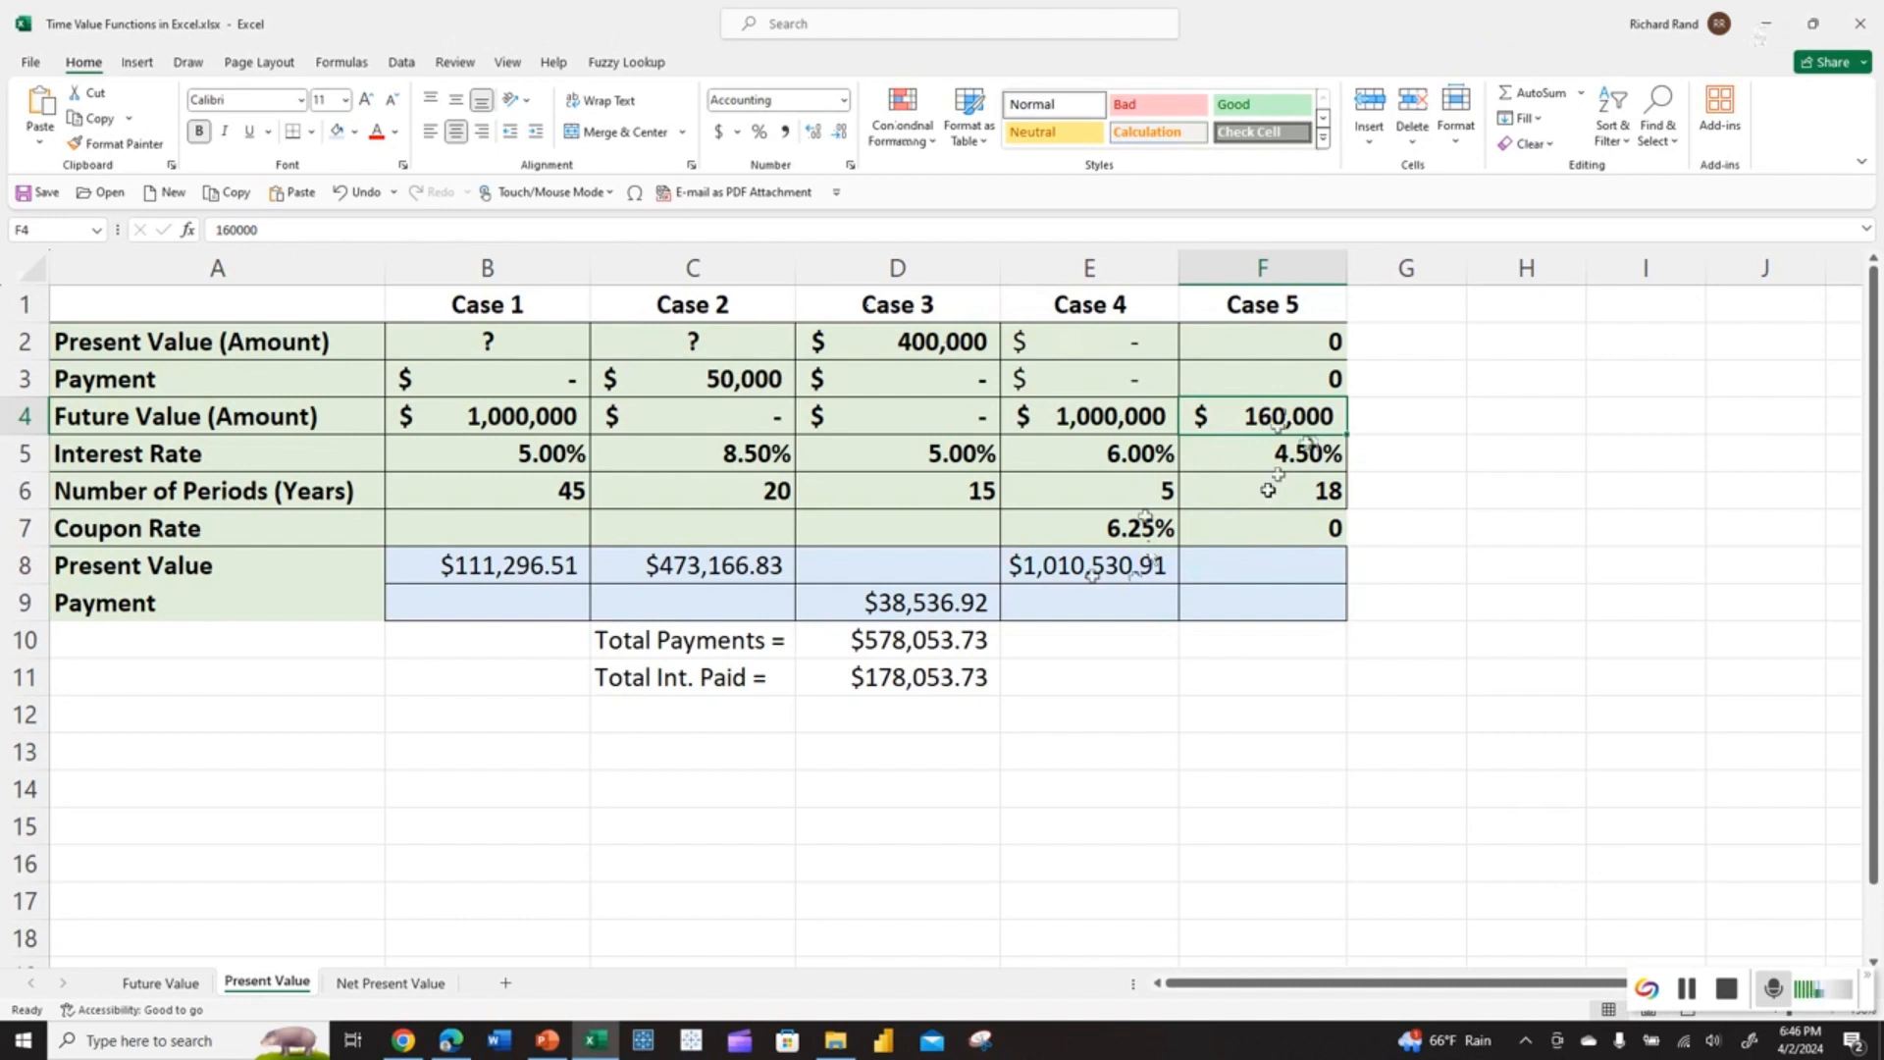
click(1259, 566)
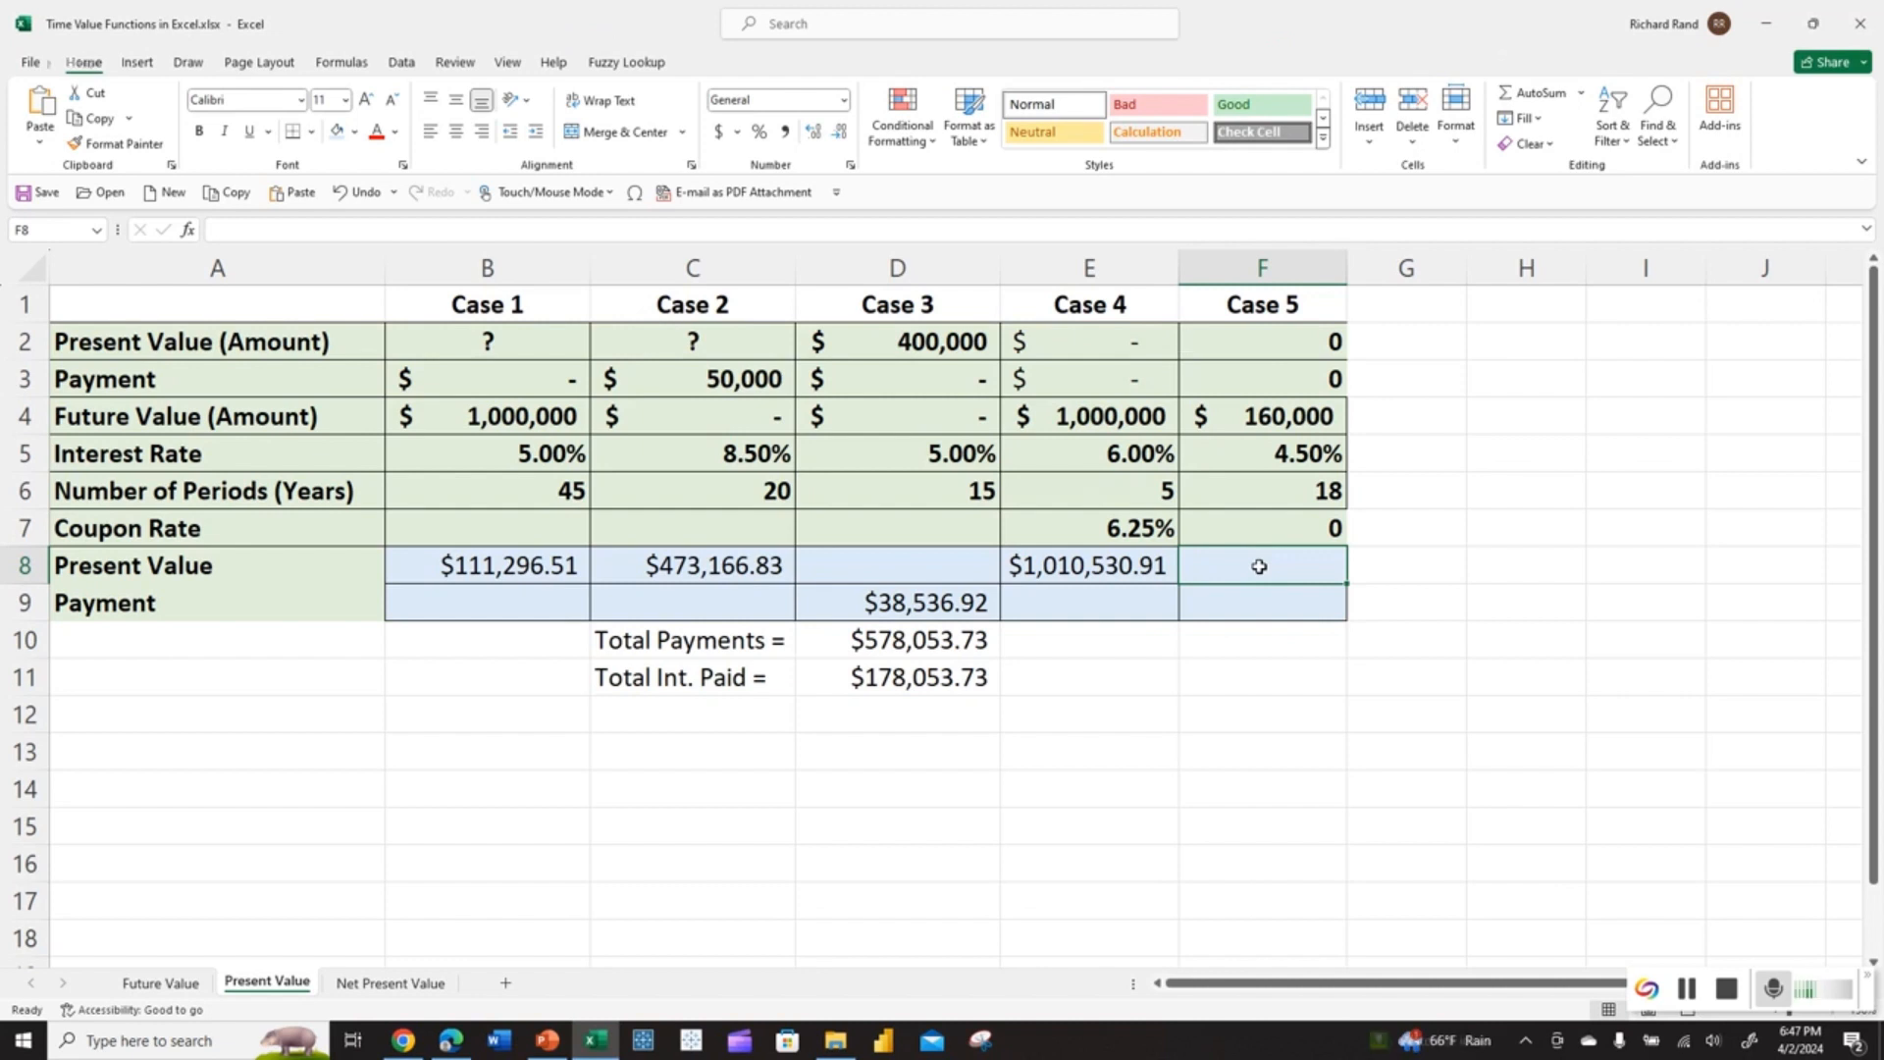
text(=p)
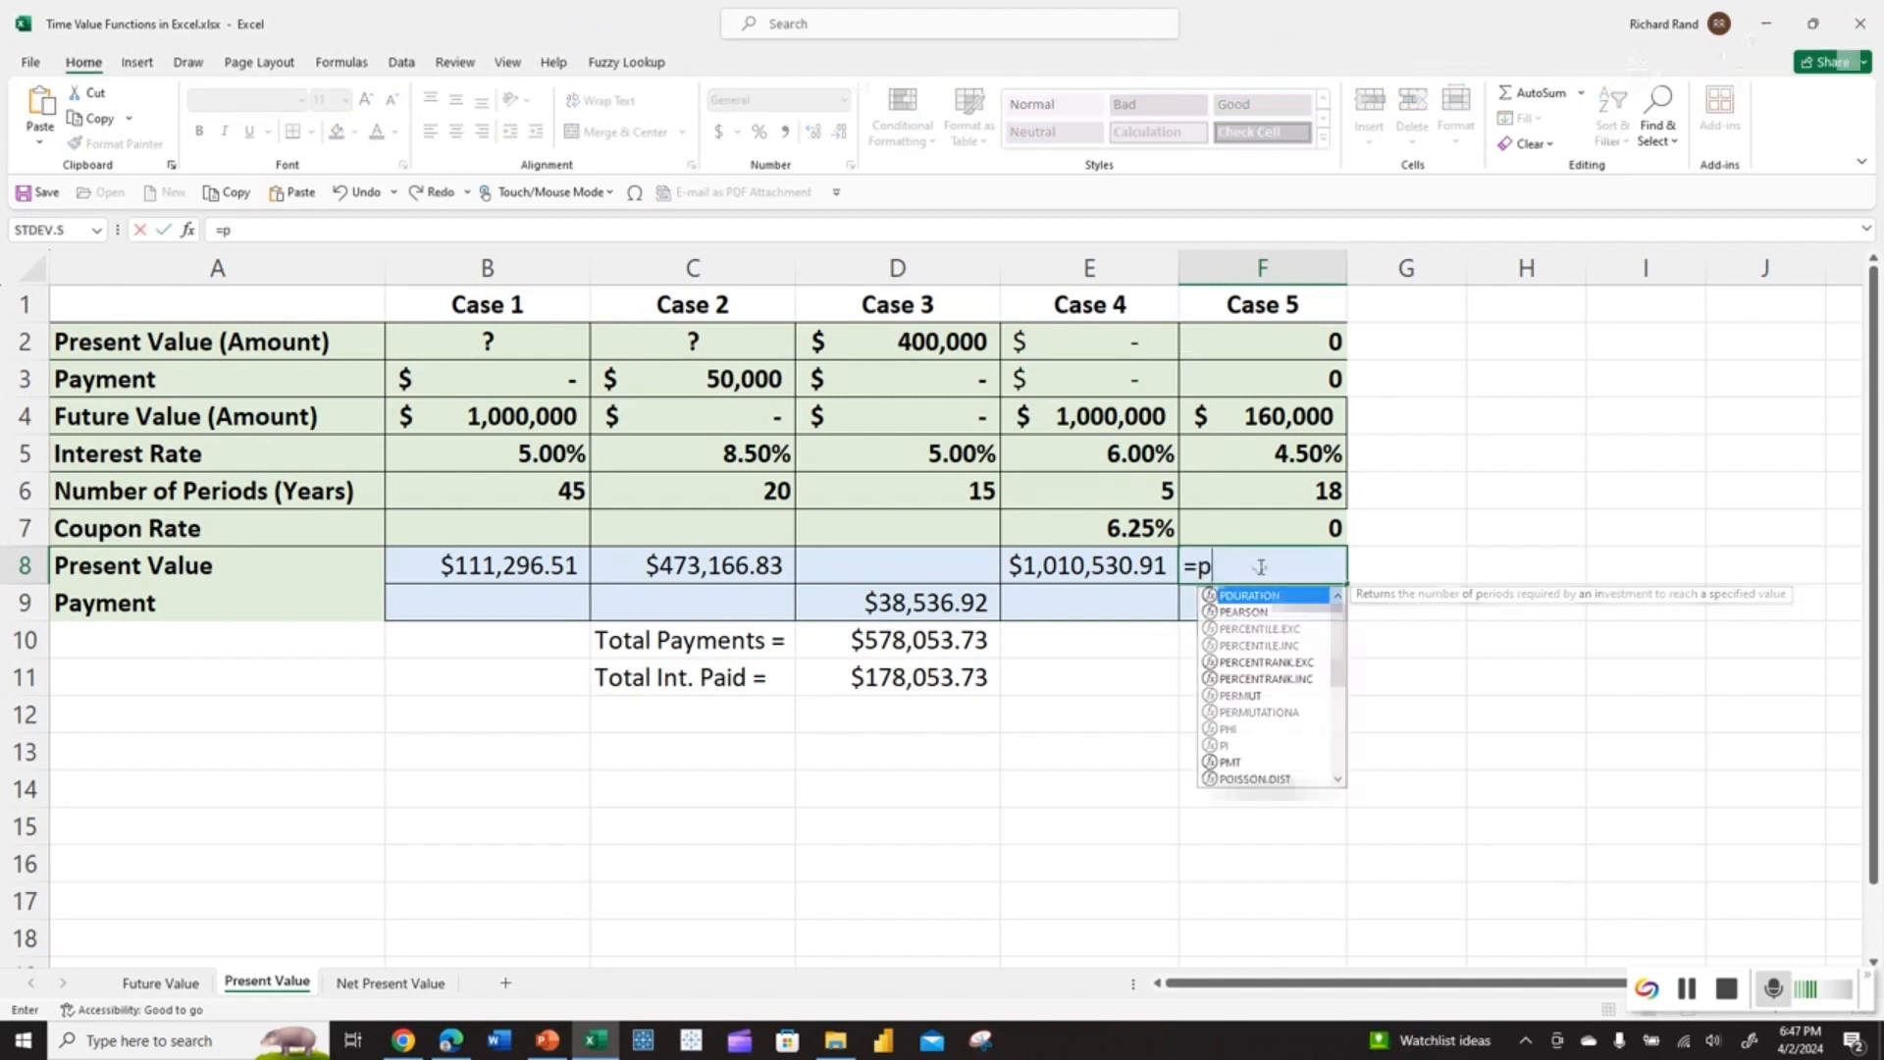
key(Escape)
text(=-)
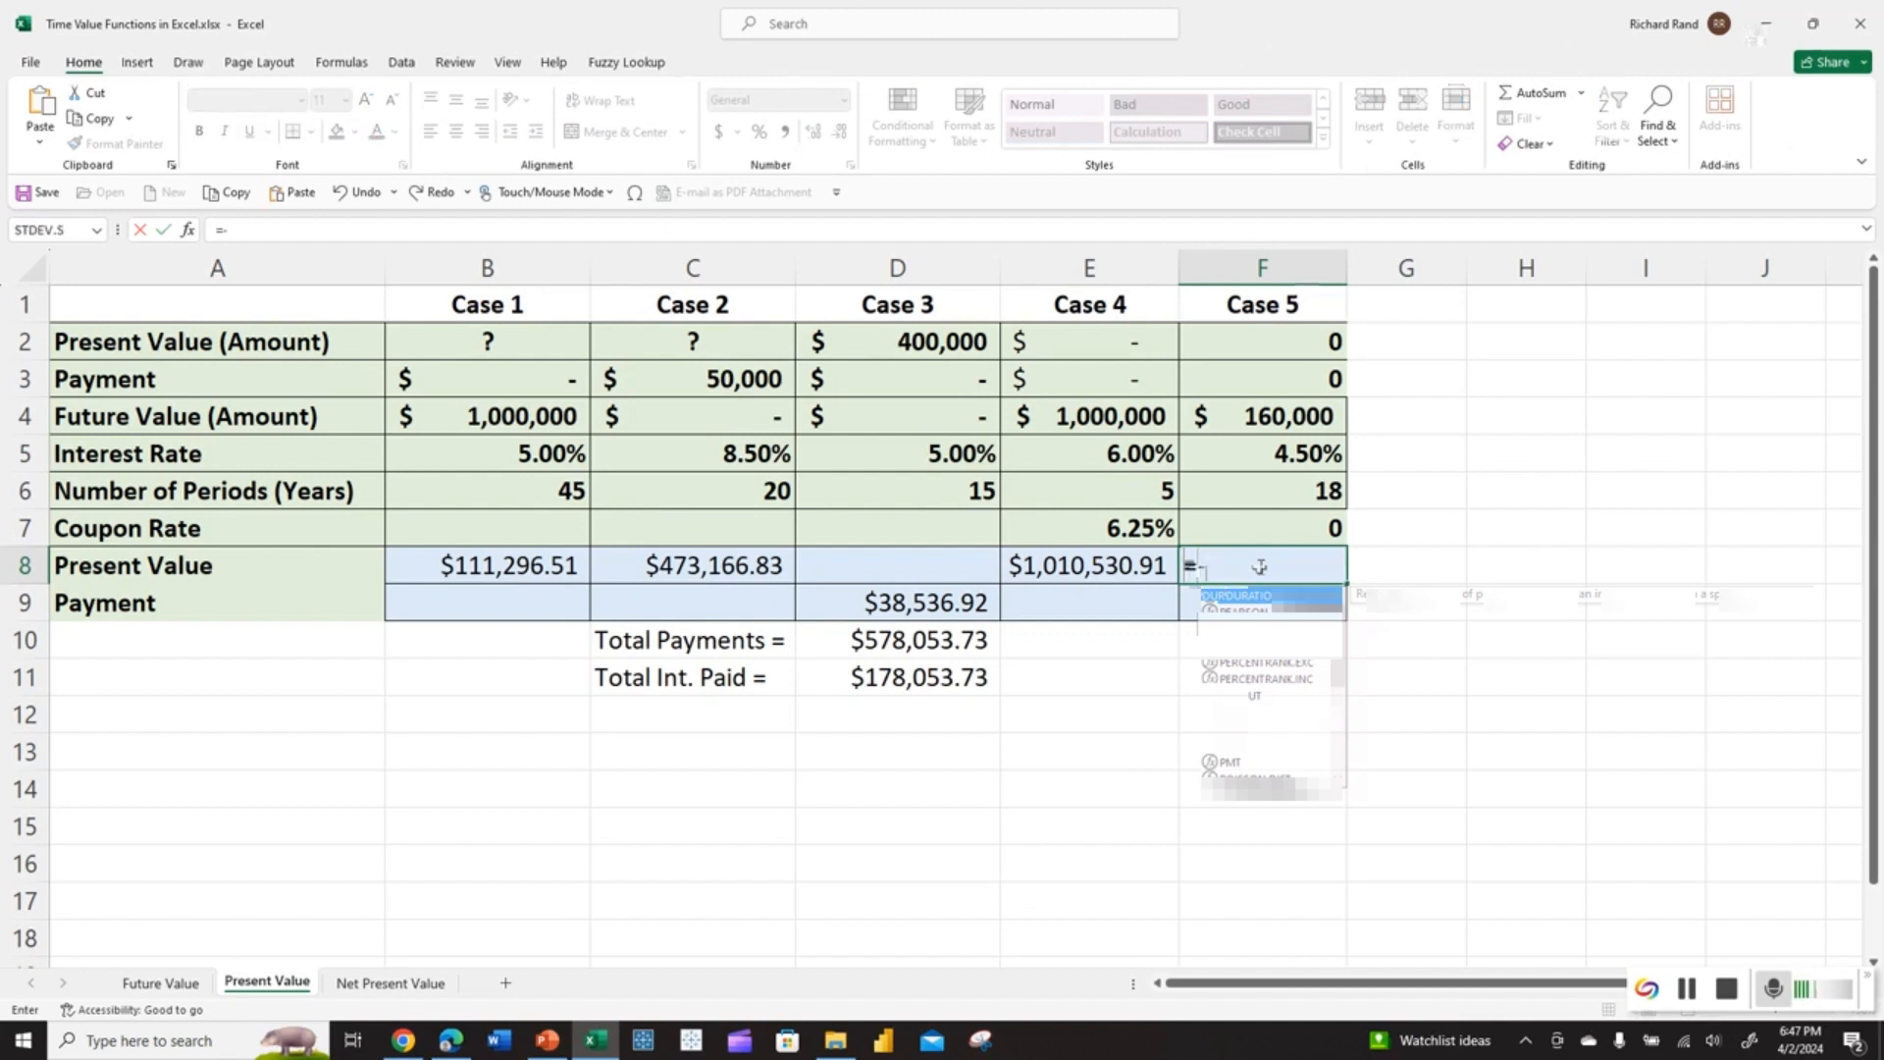
text(pv)
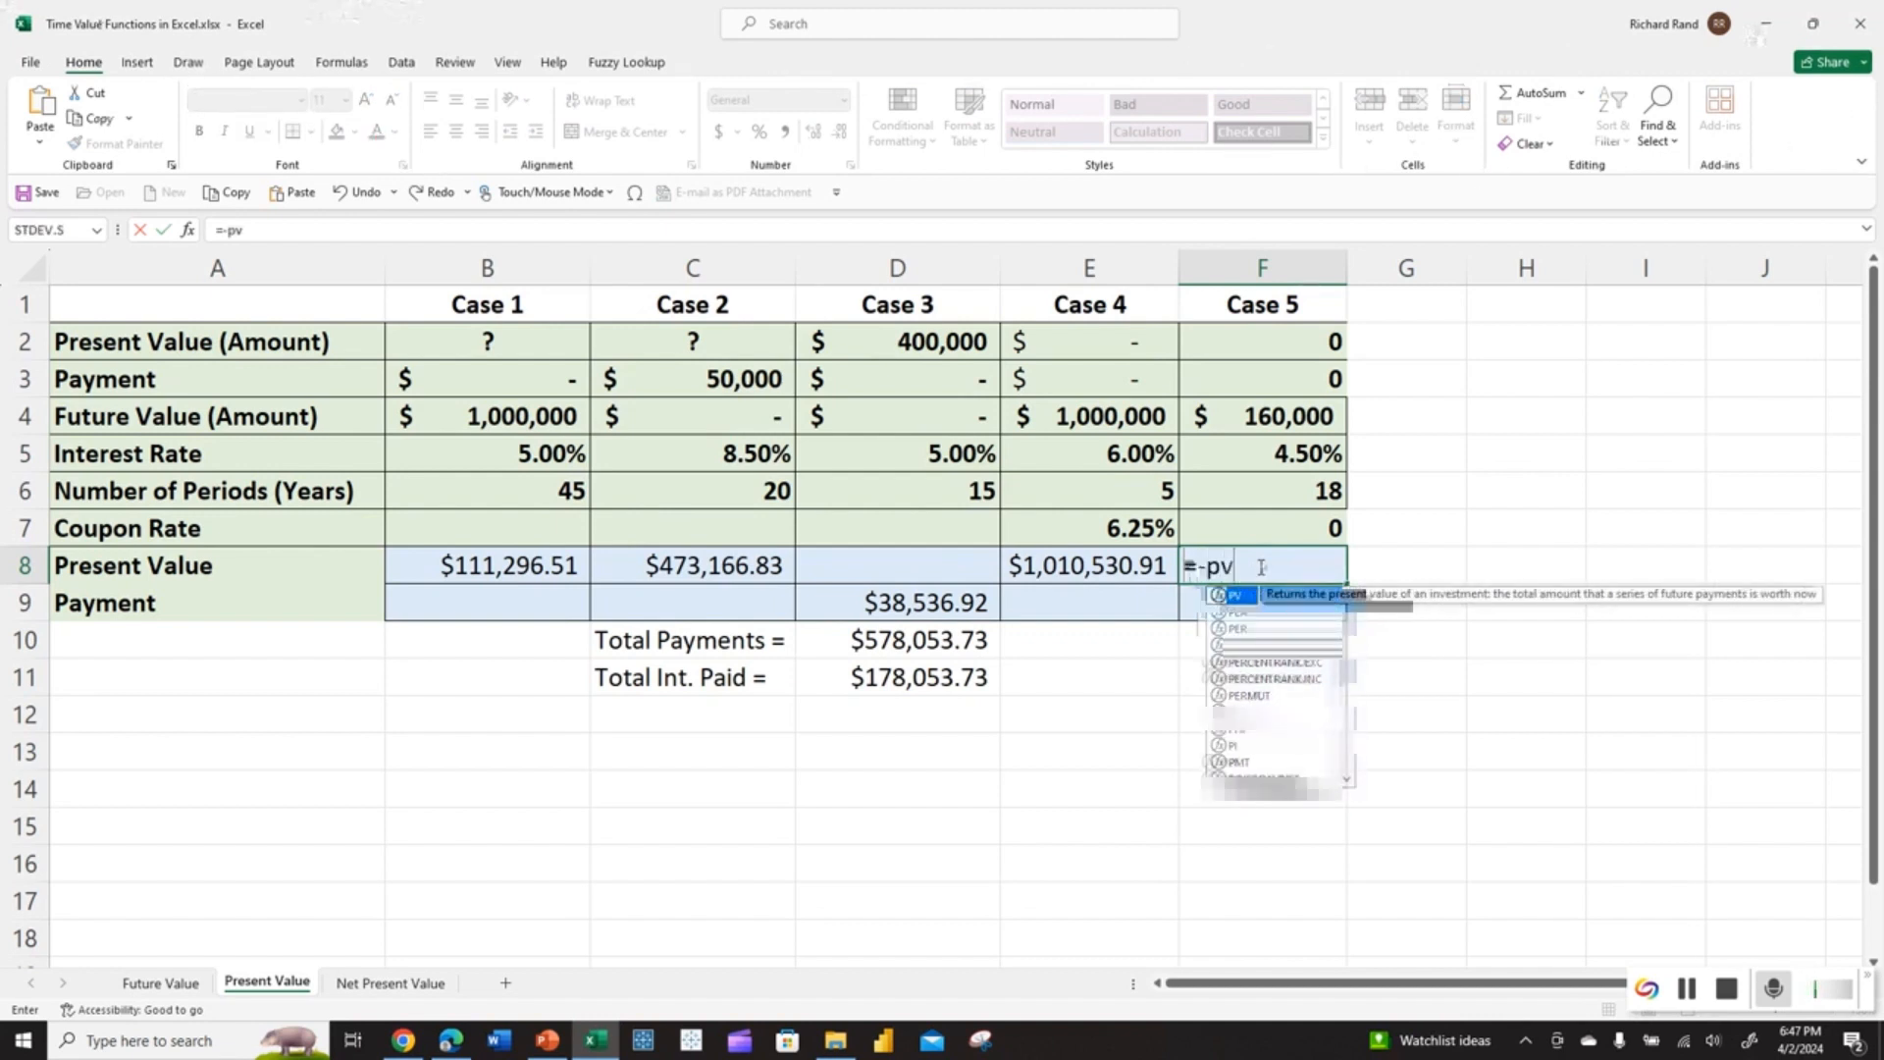
key(ctrl+a)
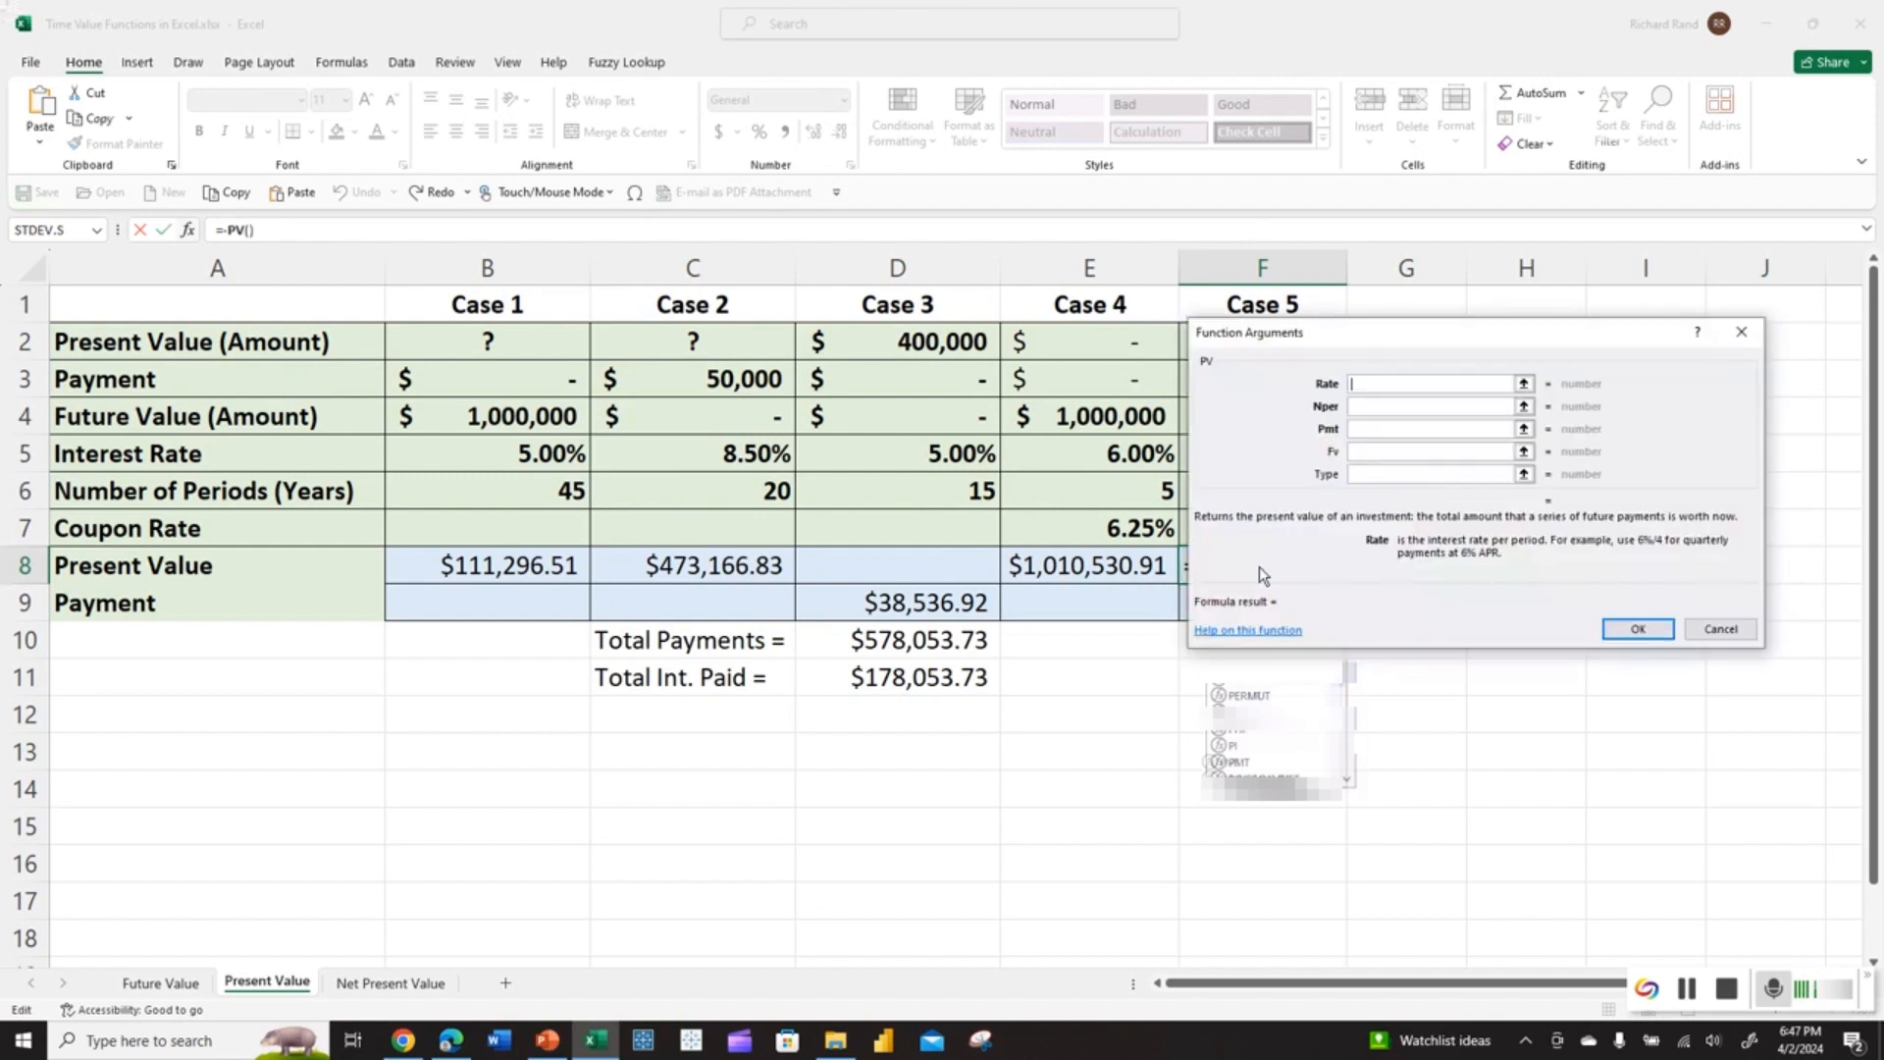
drag(1404, 333, 831, 344)
click(1219, 461)
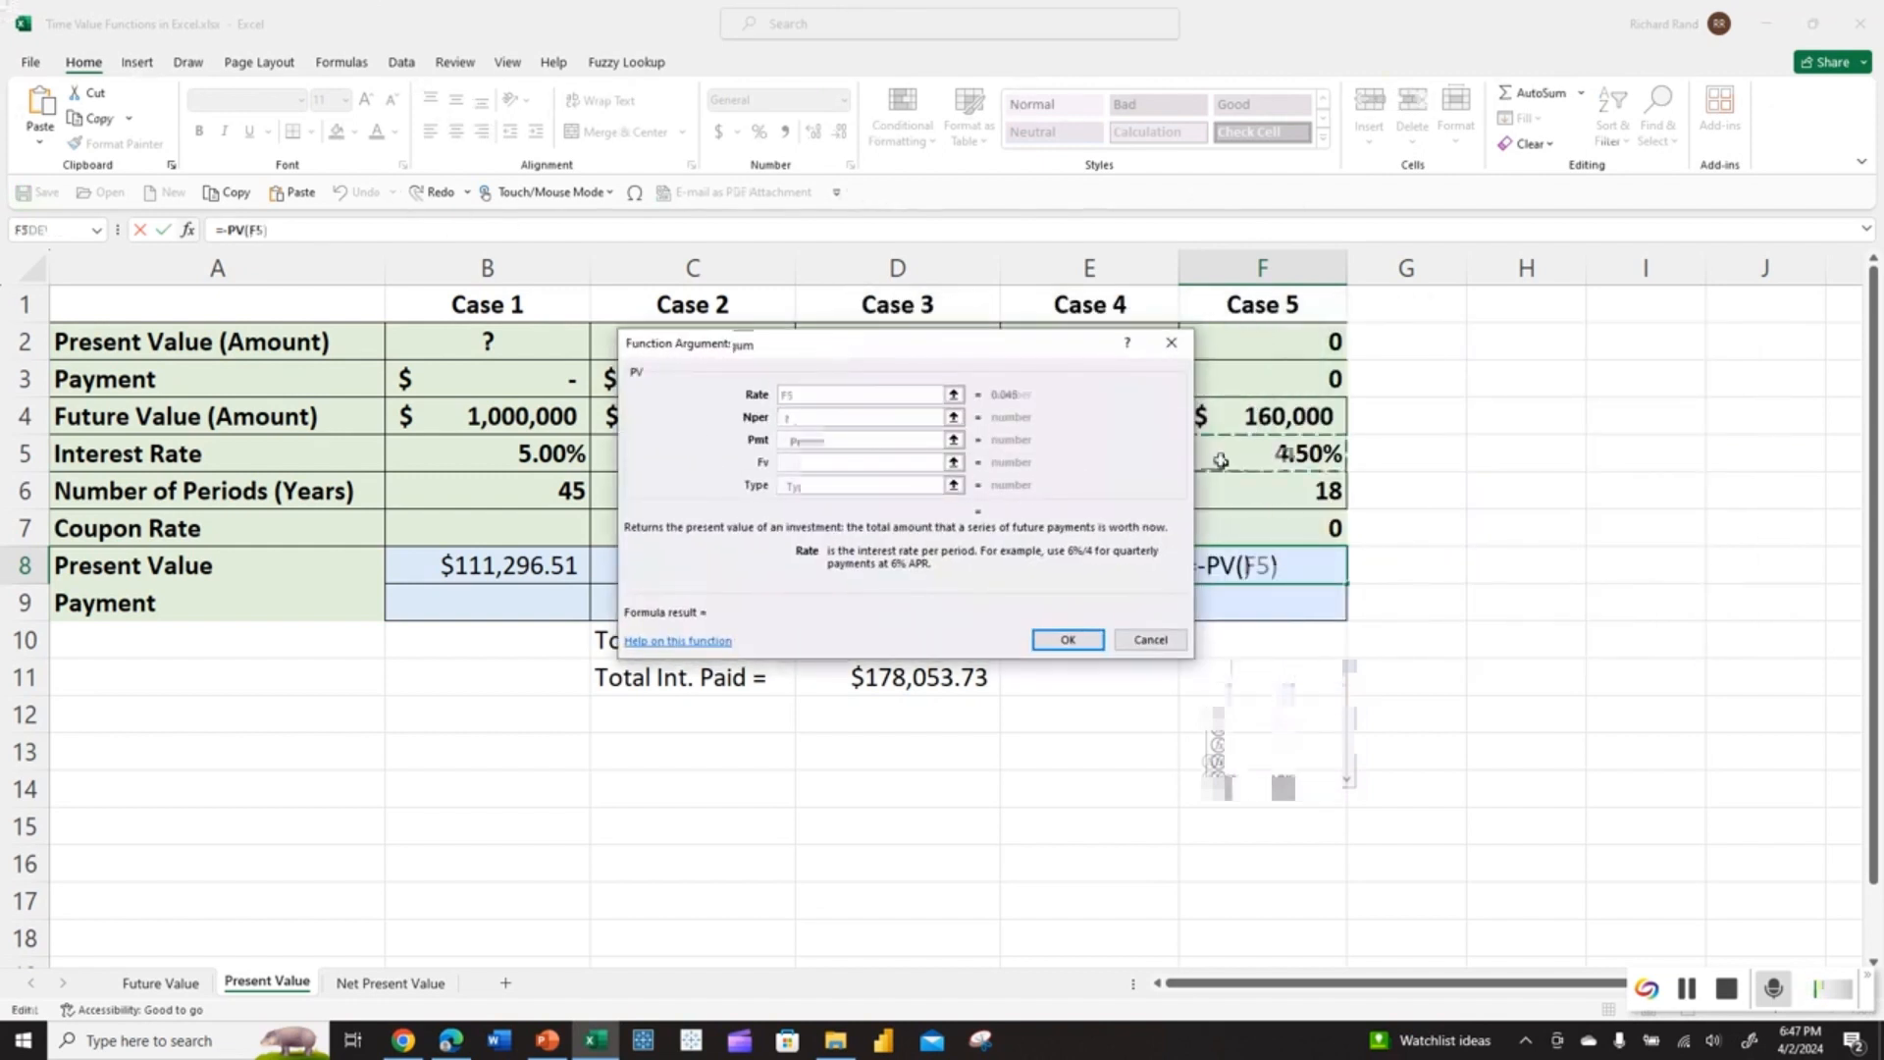
key(Tab)
click(1261, 491)
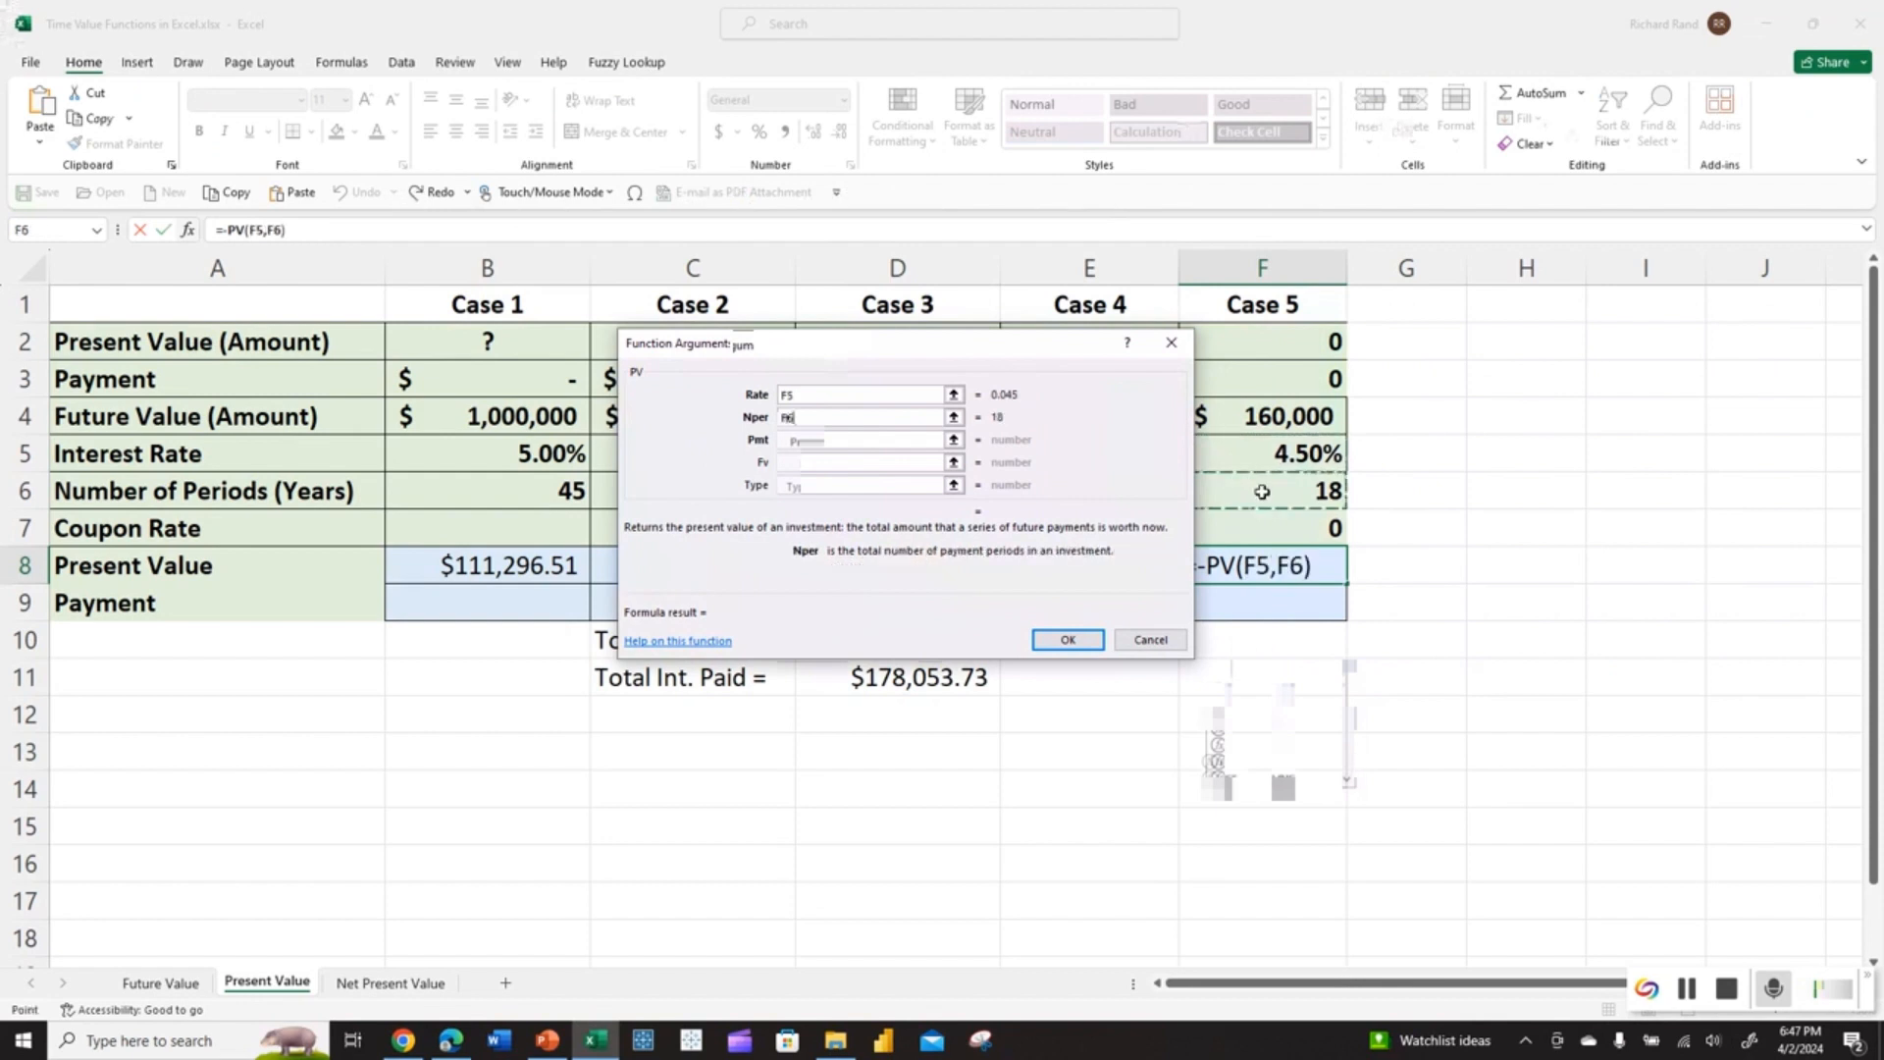
Complete the Case 5 present value formula in F8 with the payment left blank and F4 as the future value.
key(Tab)
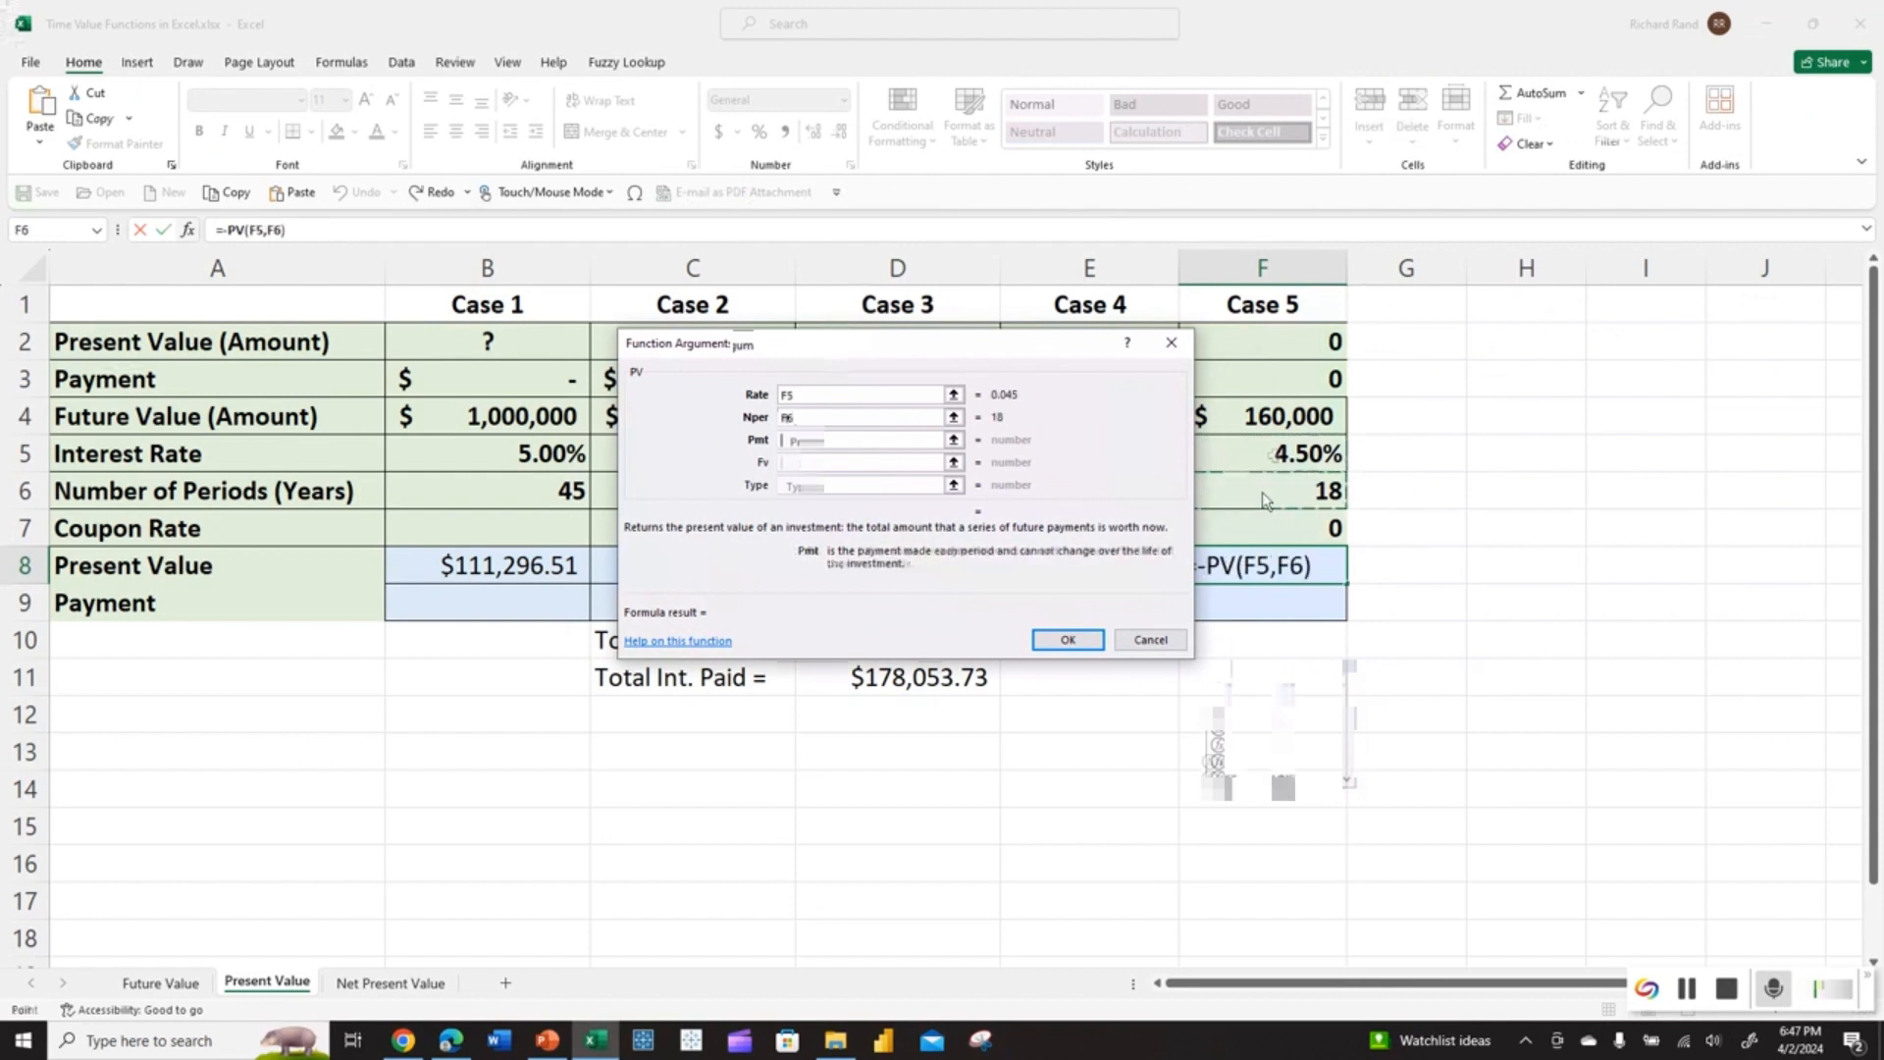
key(Tab)
click(1268, 420)
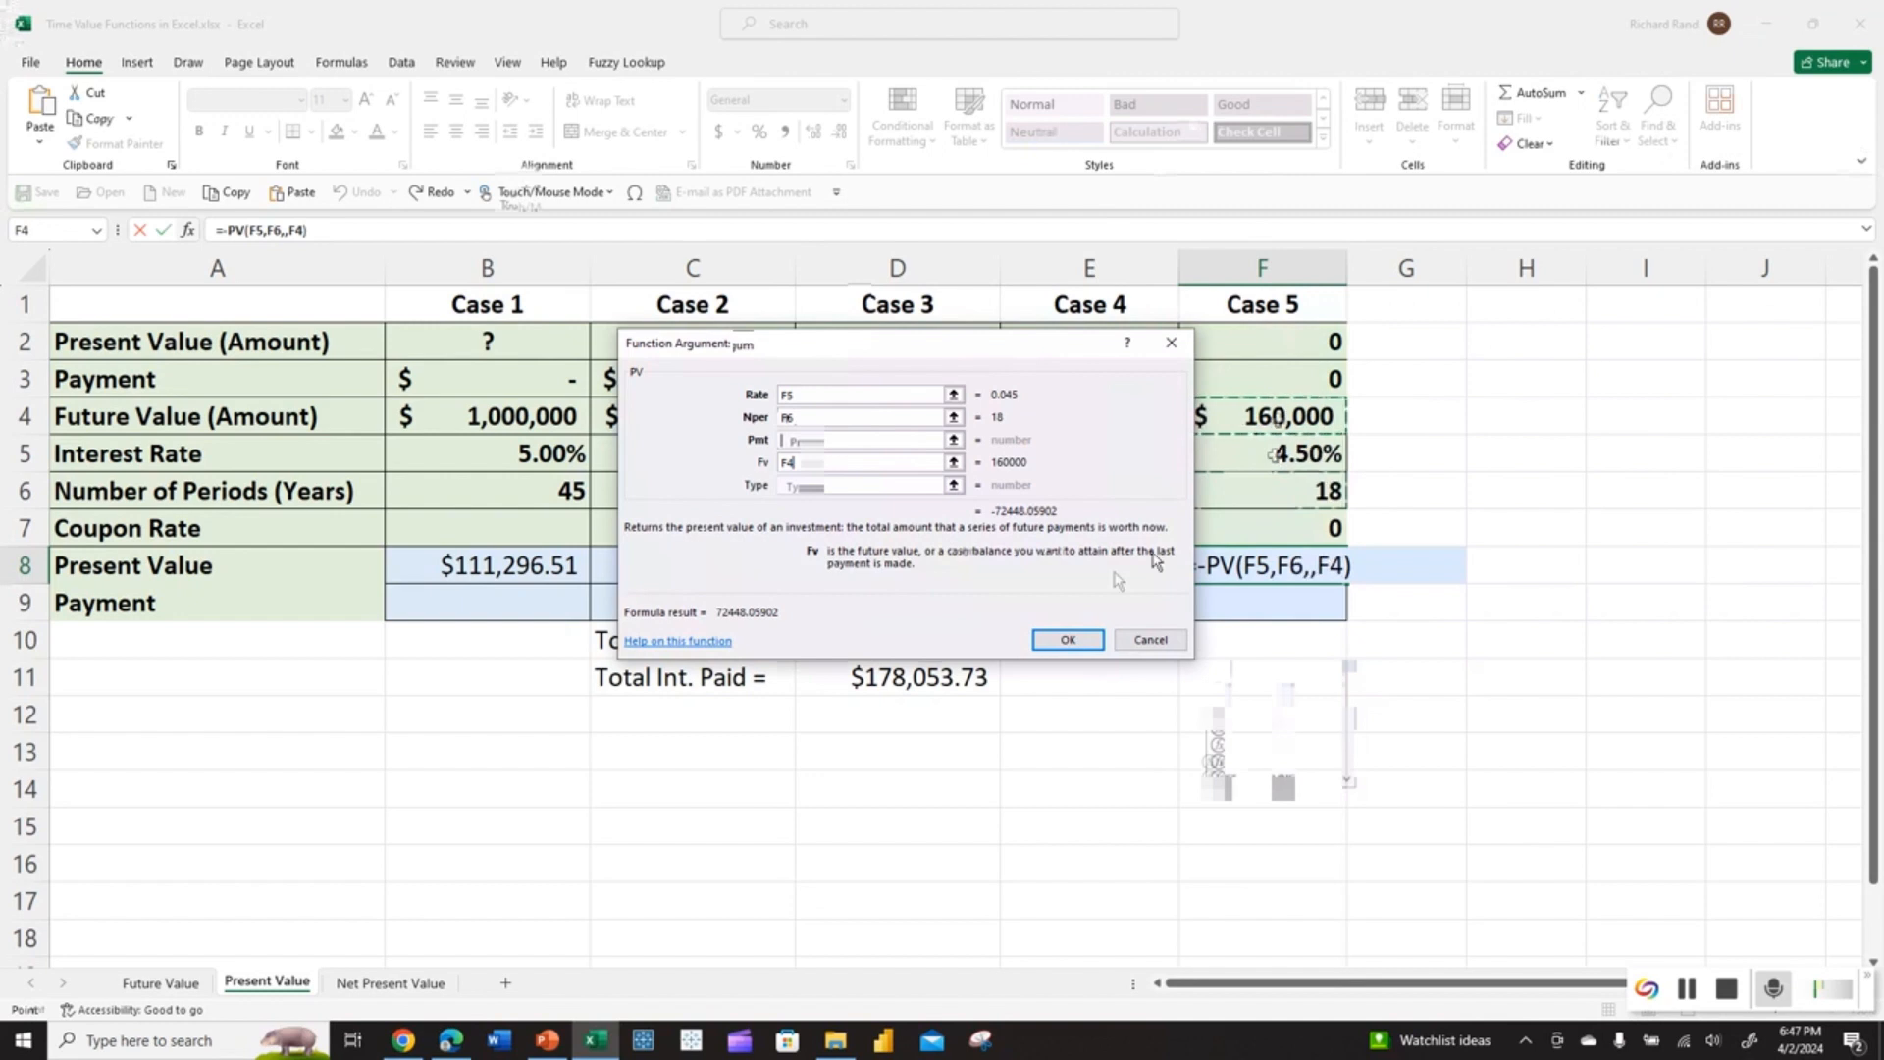
key(Return)
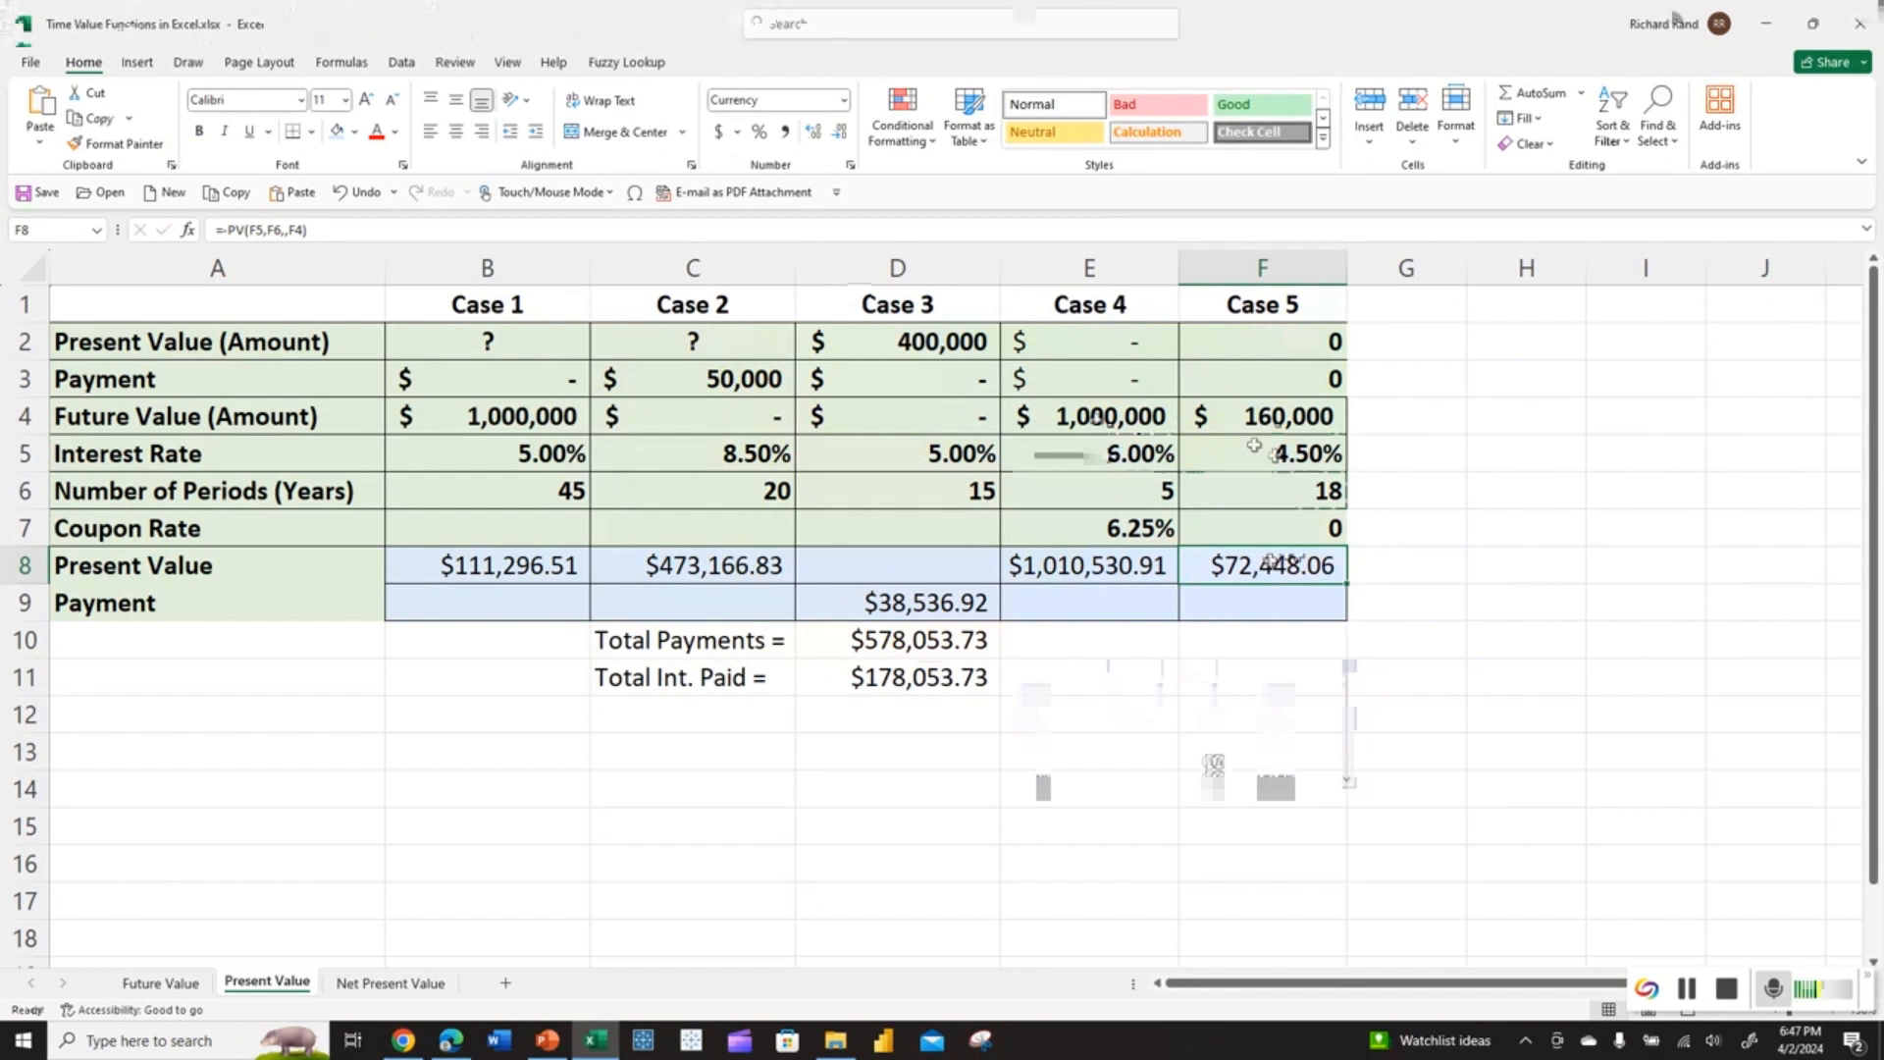
Start a negated PMT function in the Case 5 Payment cell F9.
click(1258, 601)
text(=)
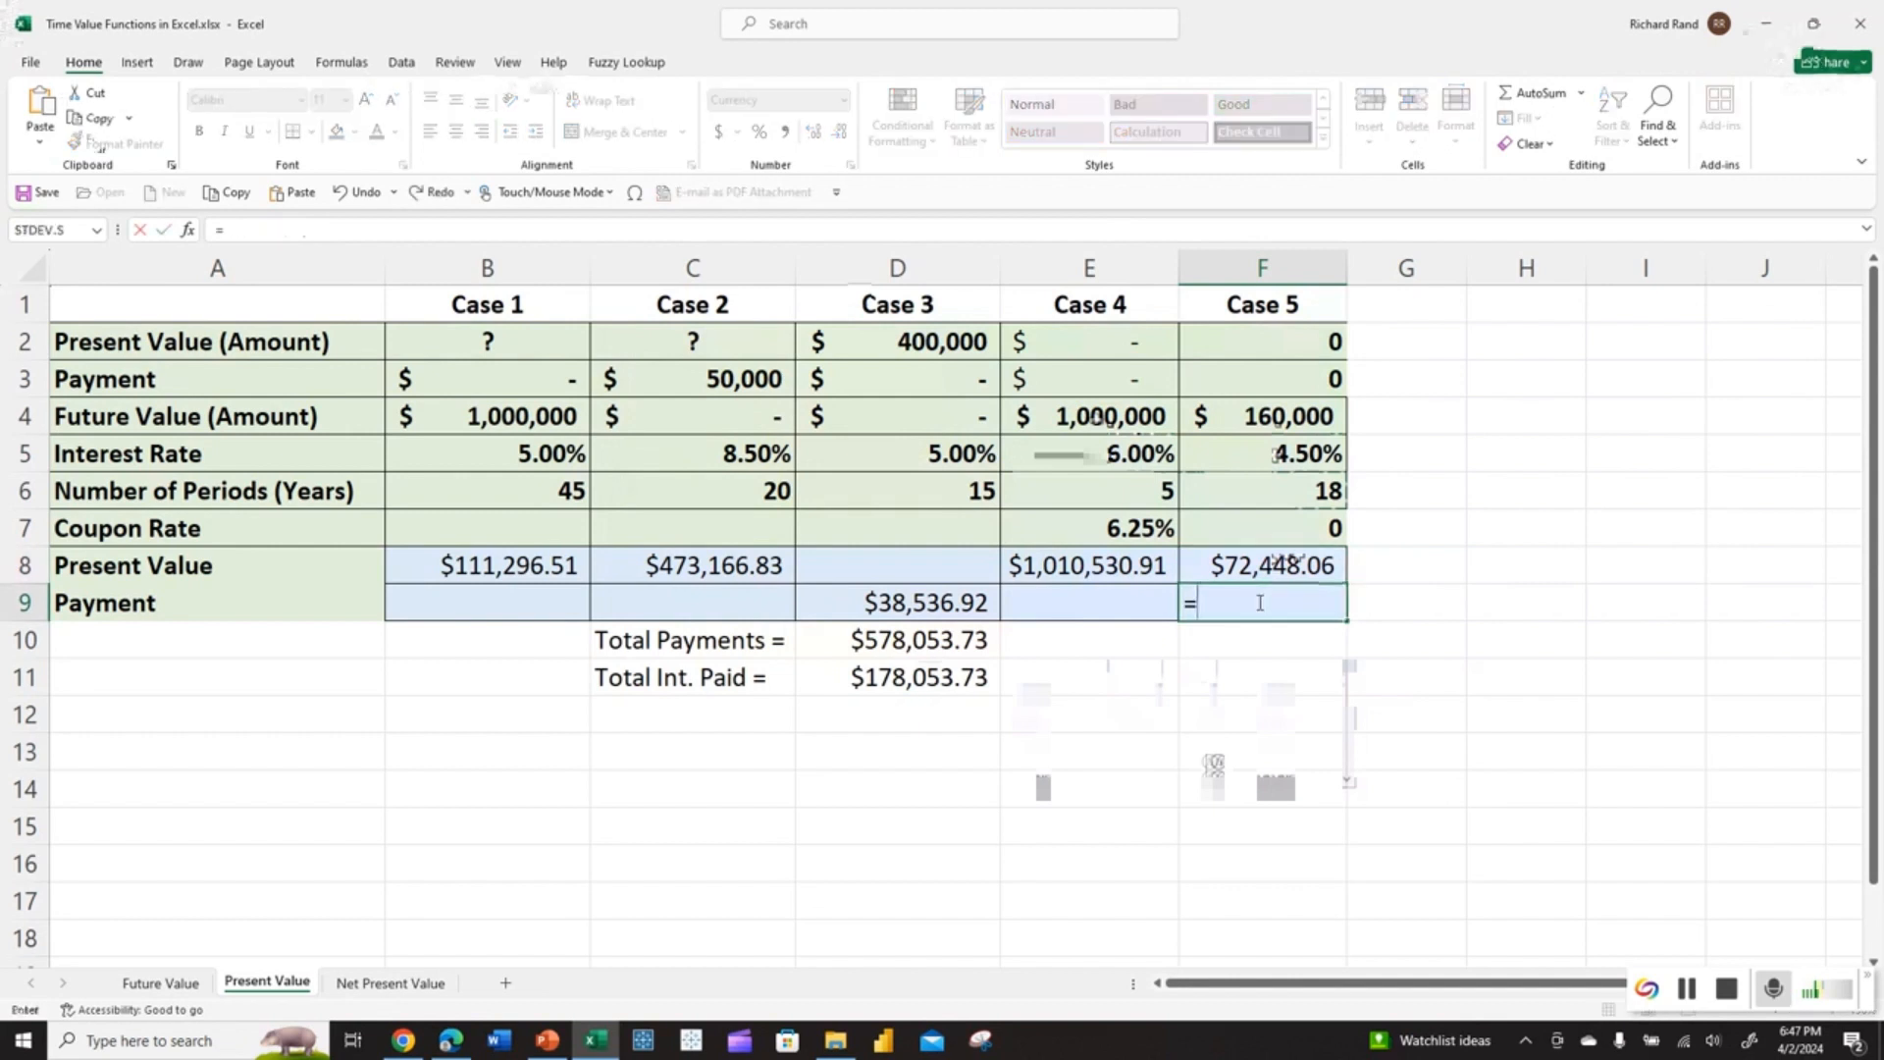
text(p)
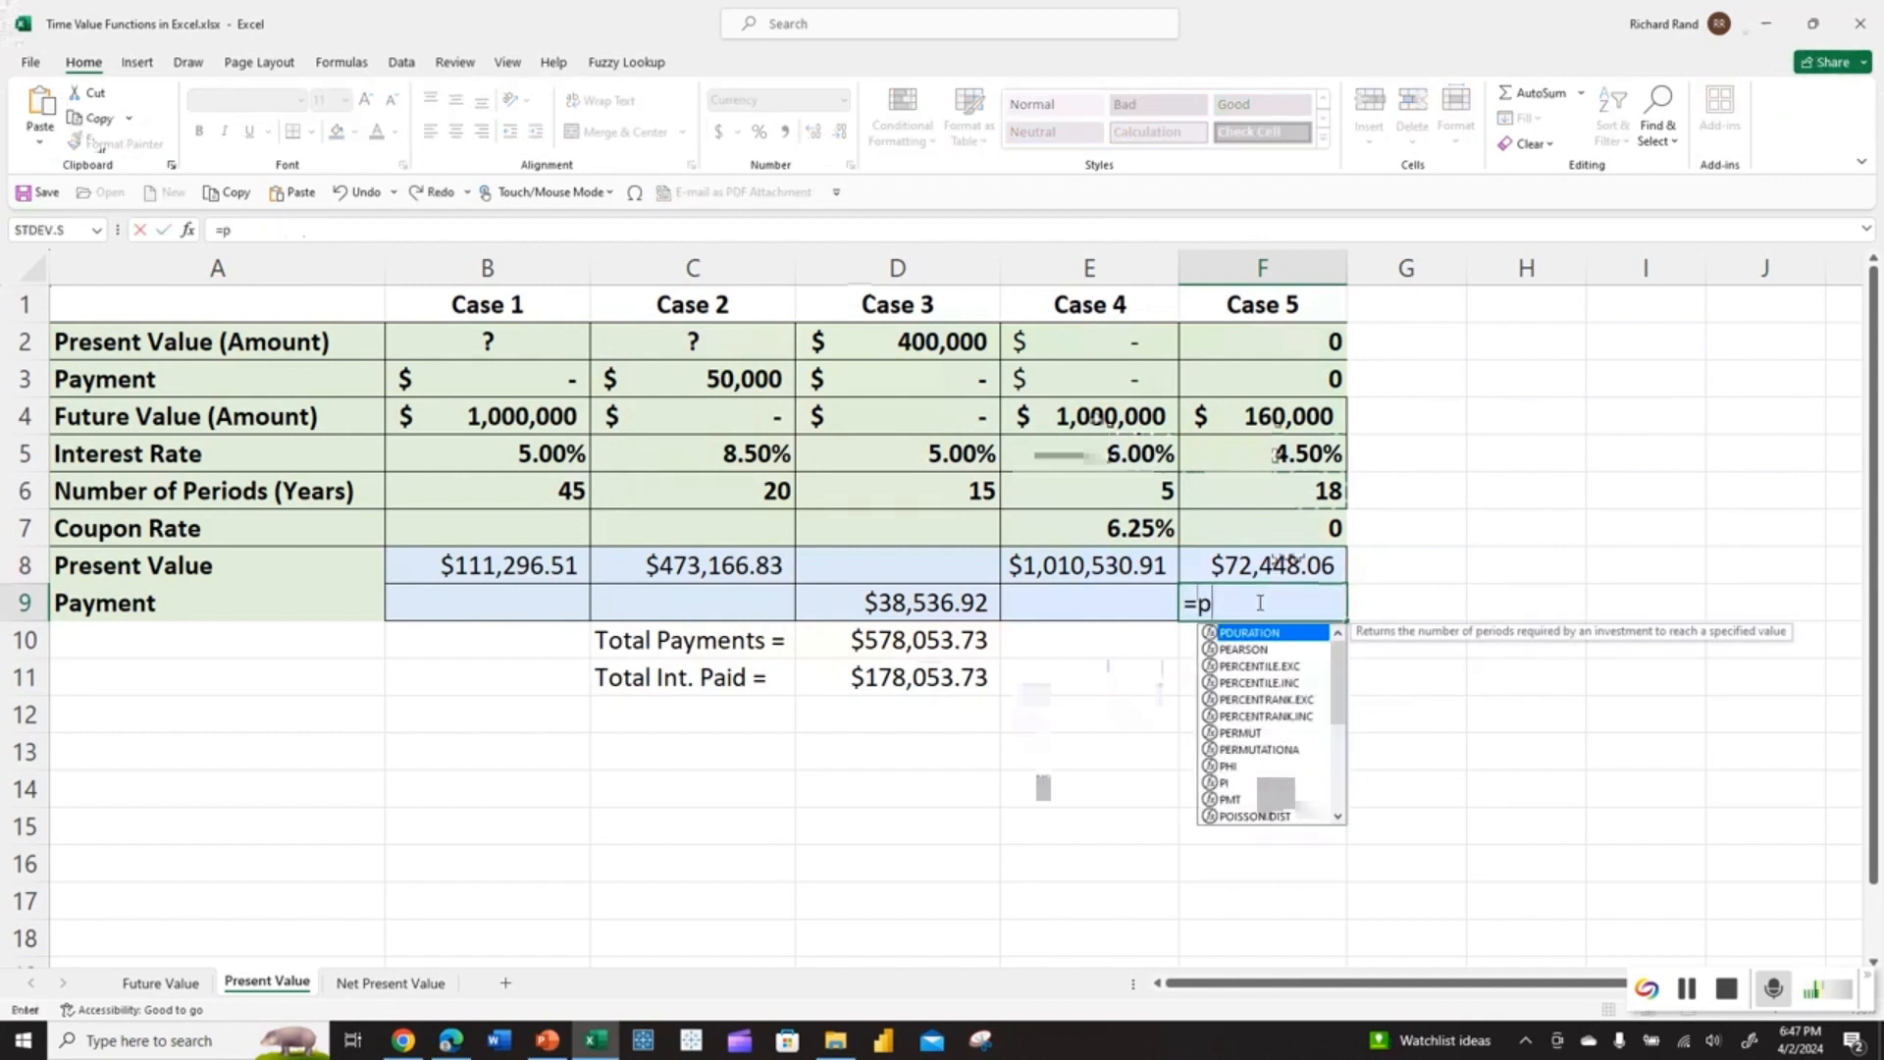
key(BackSpace)
text(-p)
text(mt)
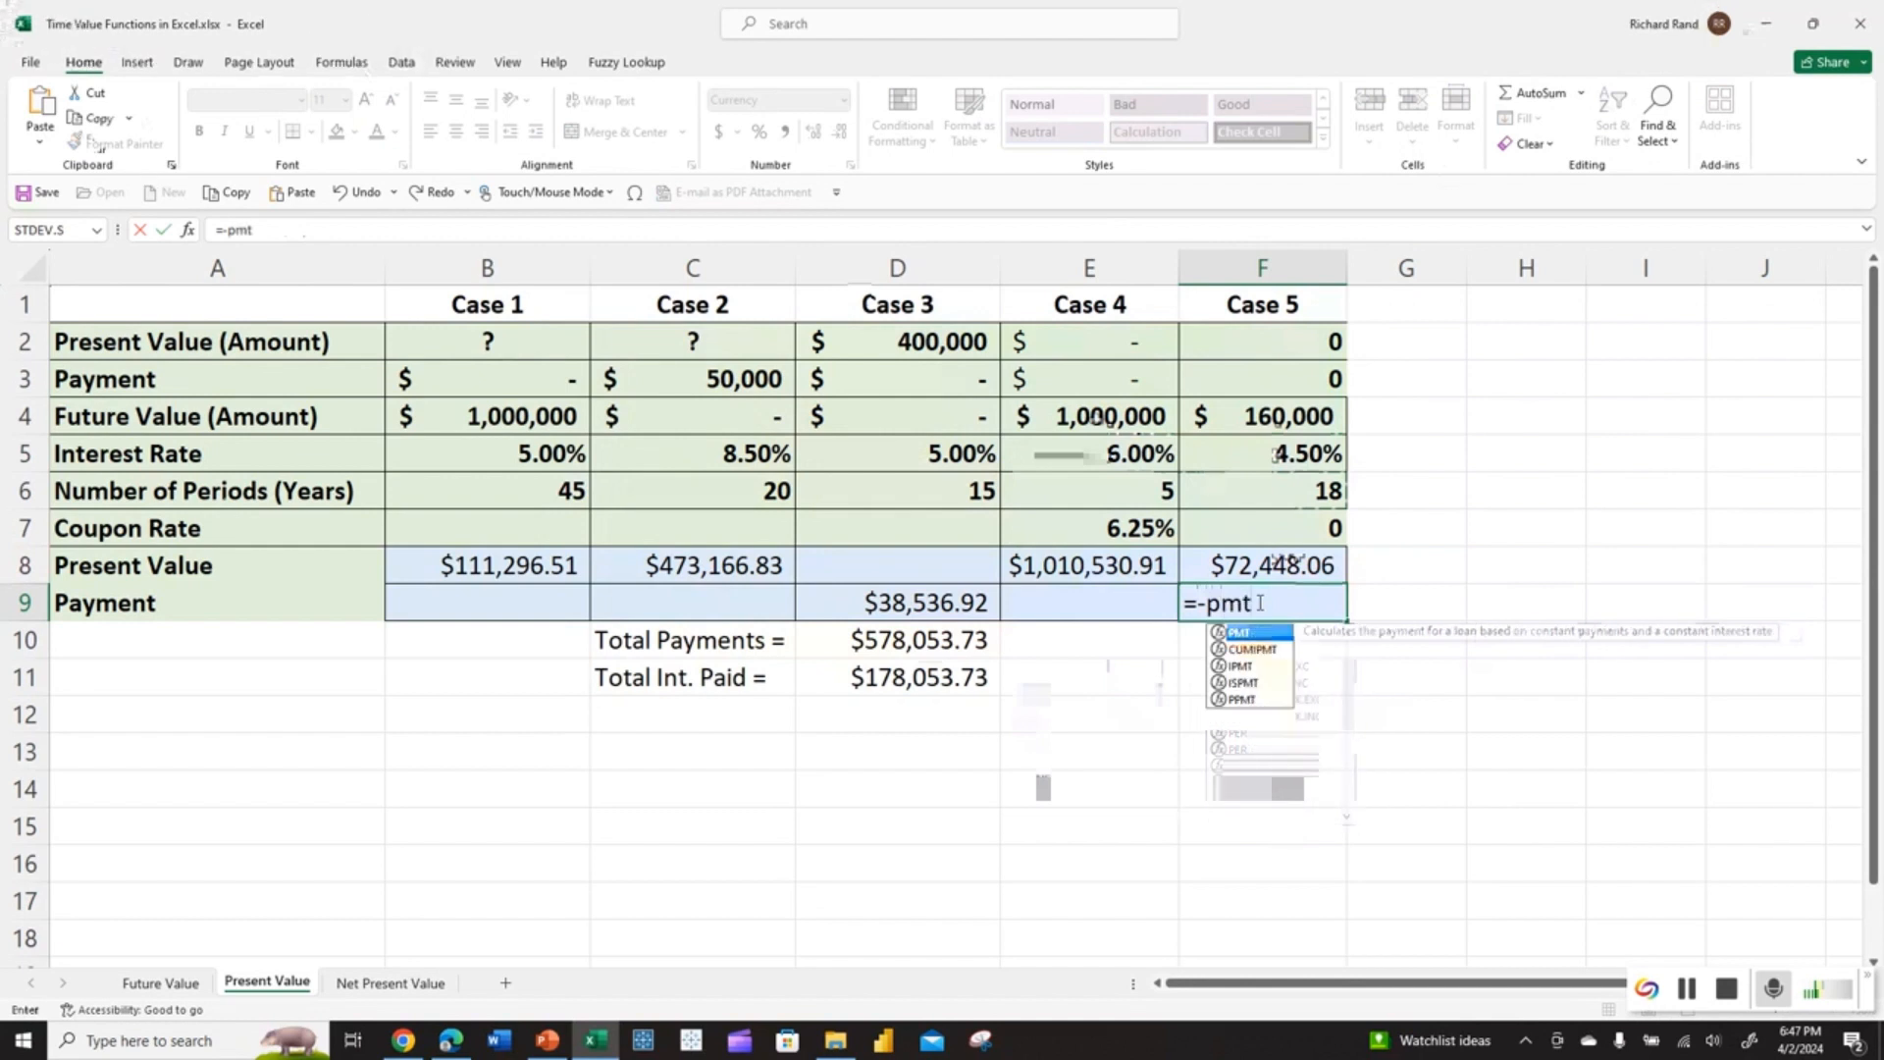
key(ctrl+a)
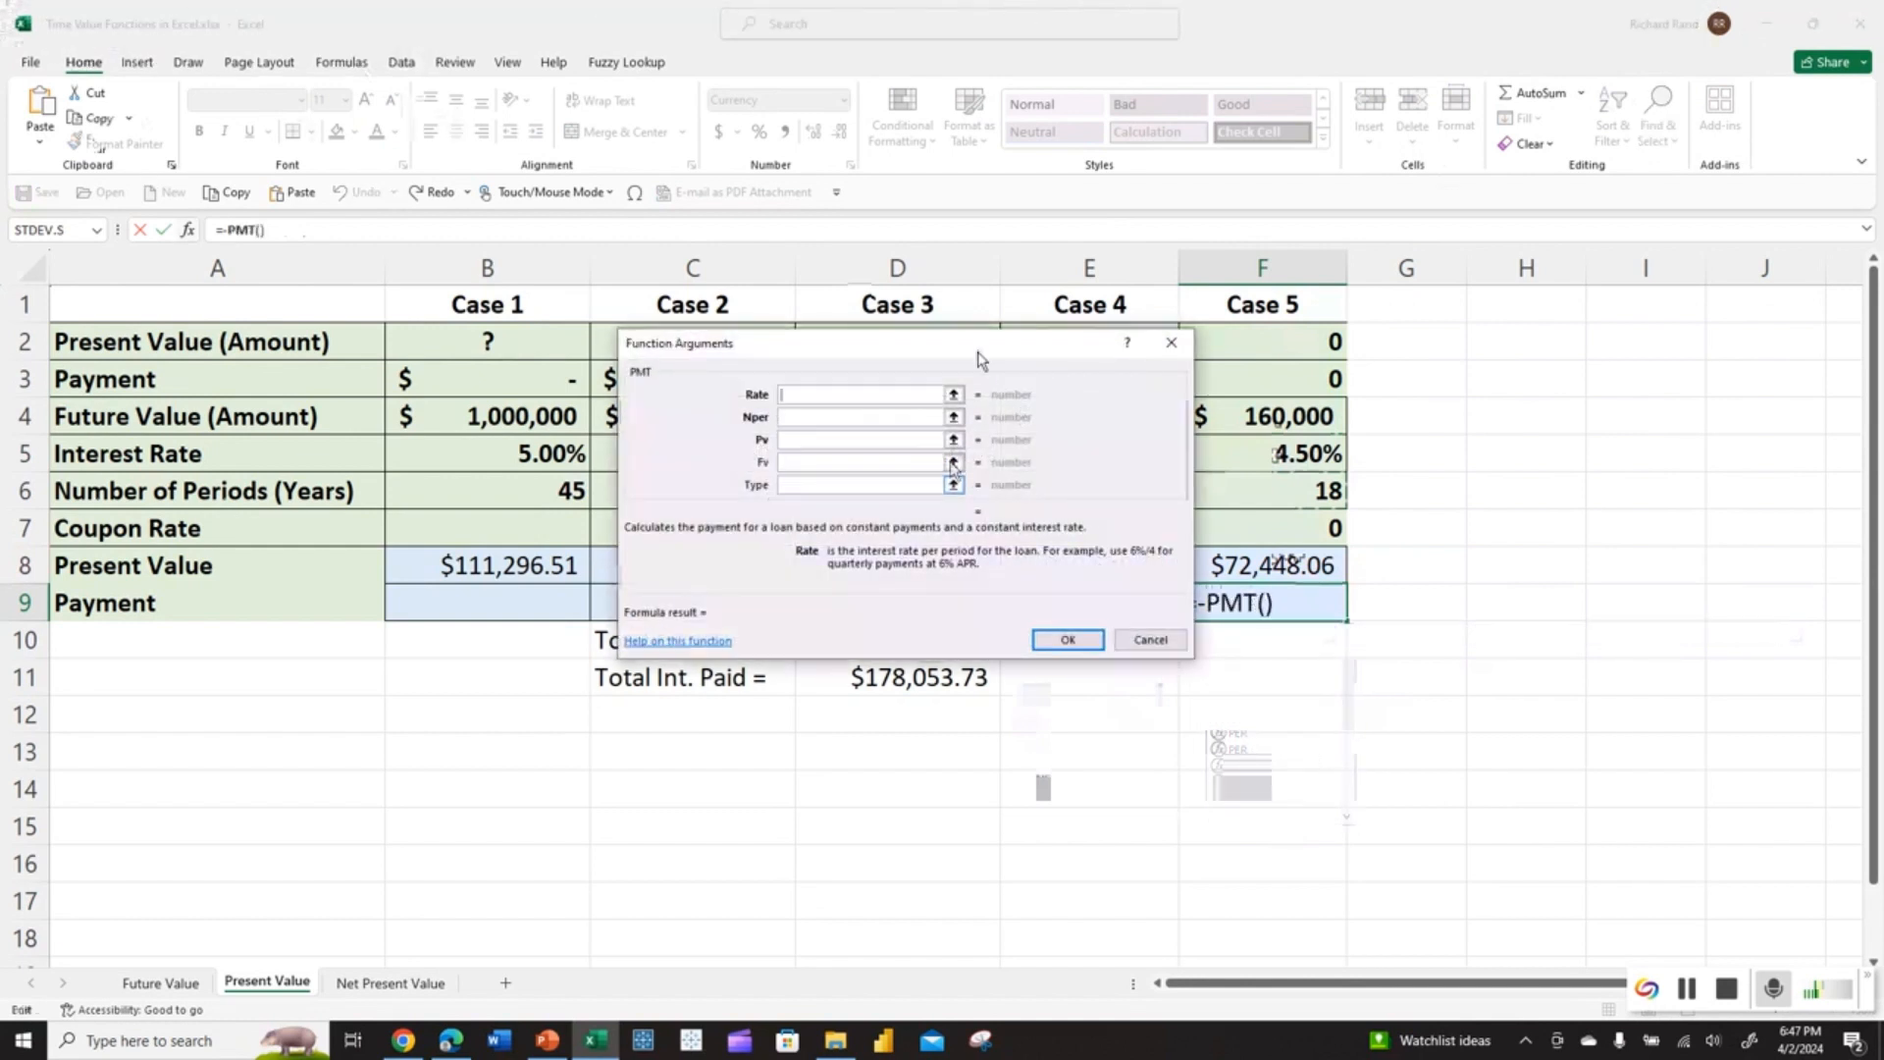
drag(978, 353, 919, 332)
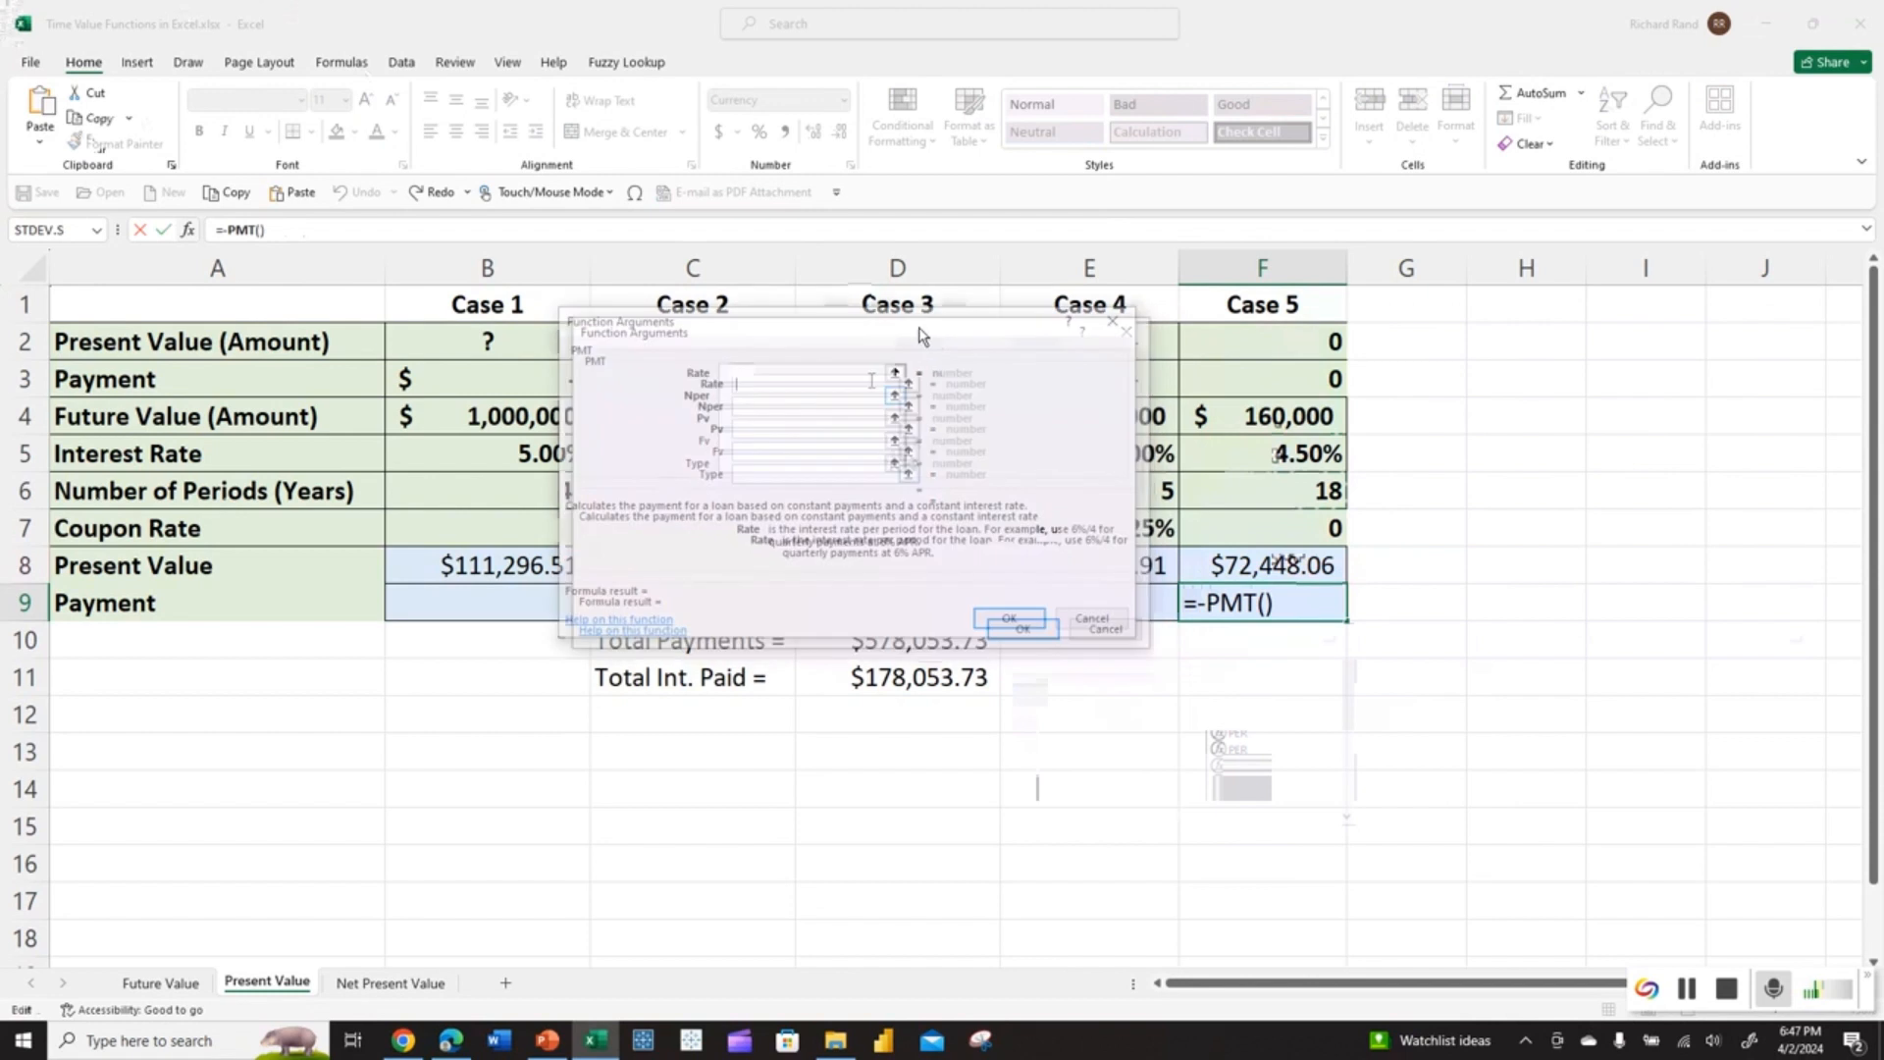
Complete the Case 5 payment formula with F5 as the rate, F6 as the number of periods, present value left blank and F4 as the future value.
click(1204, 451)
key(Tab)
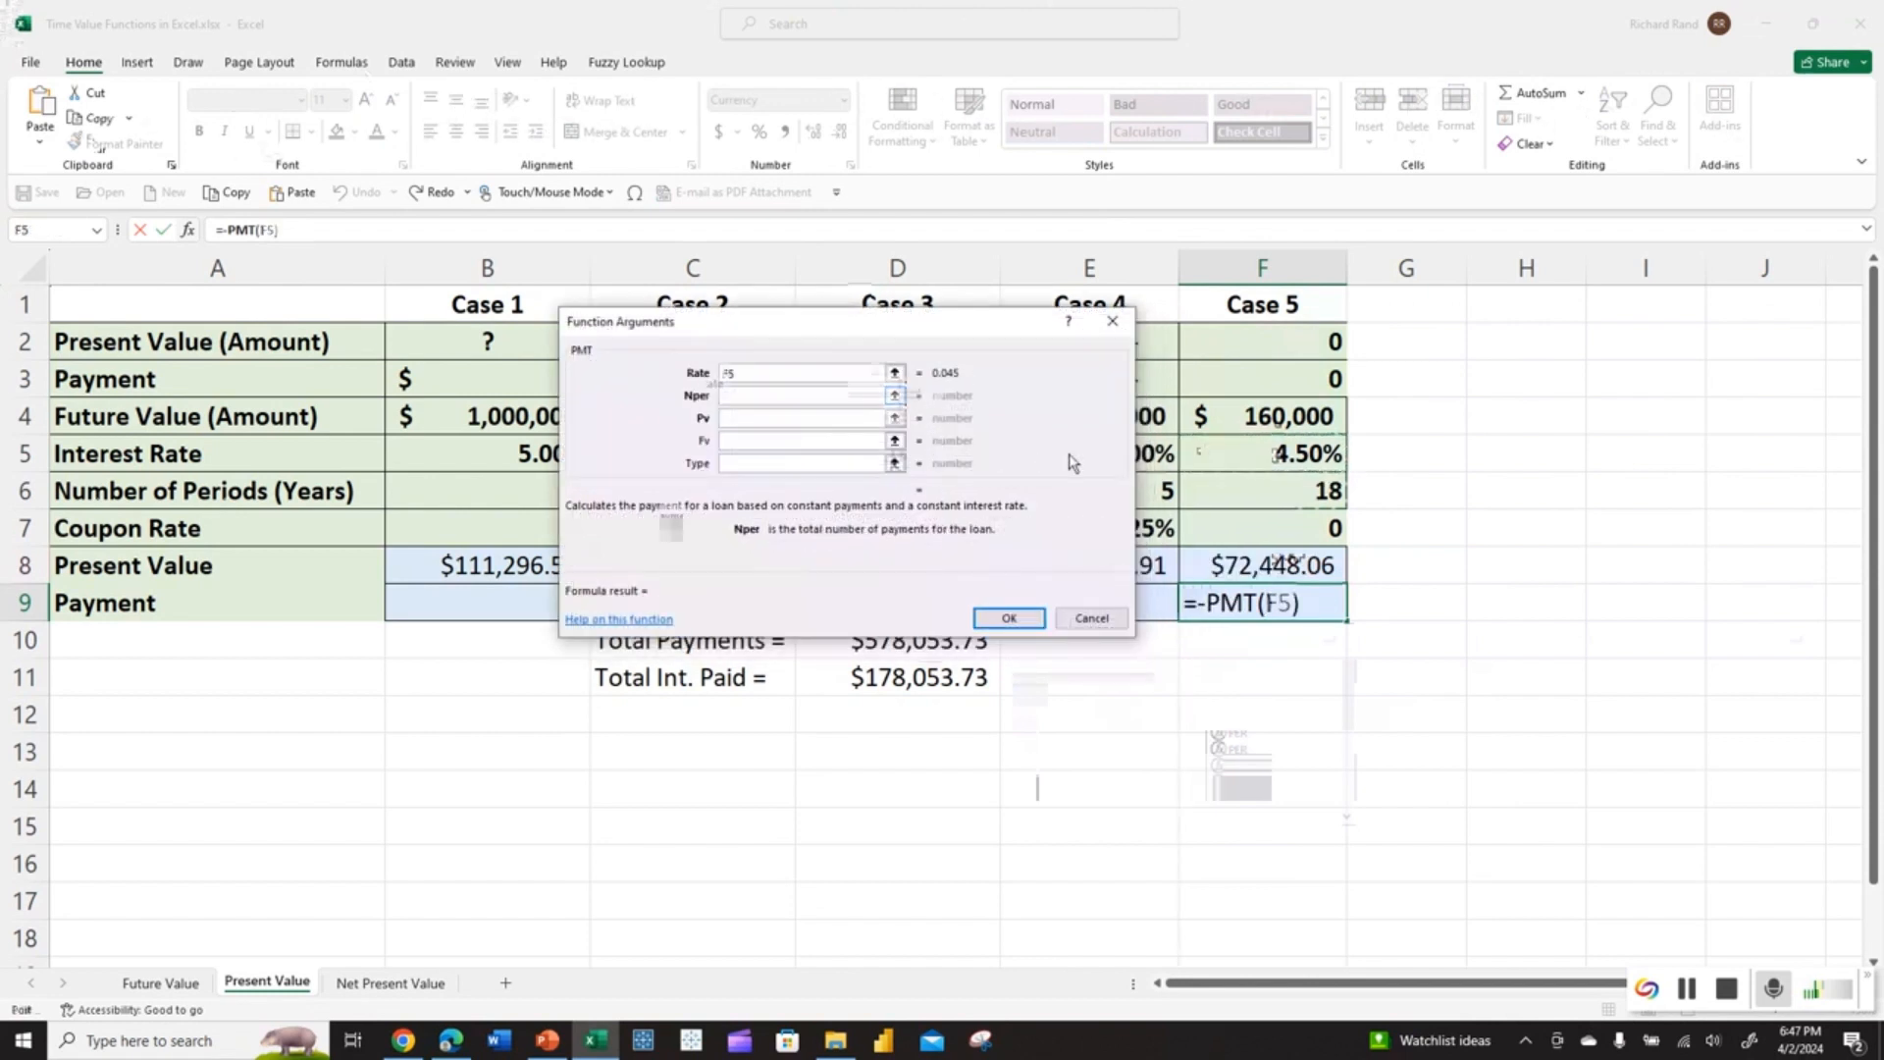
click(1197, 497)
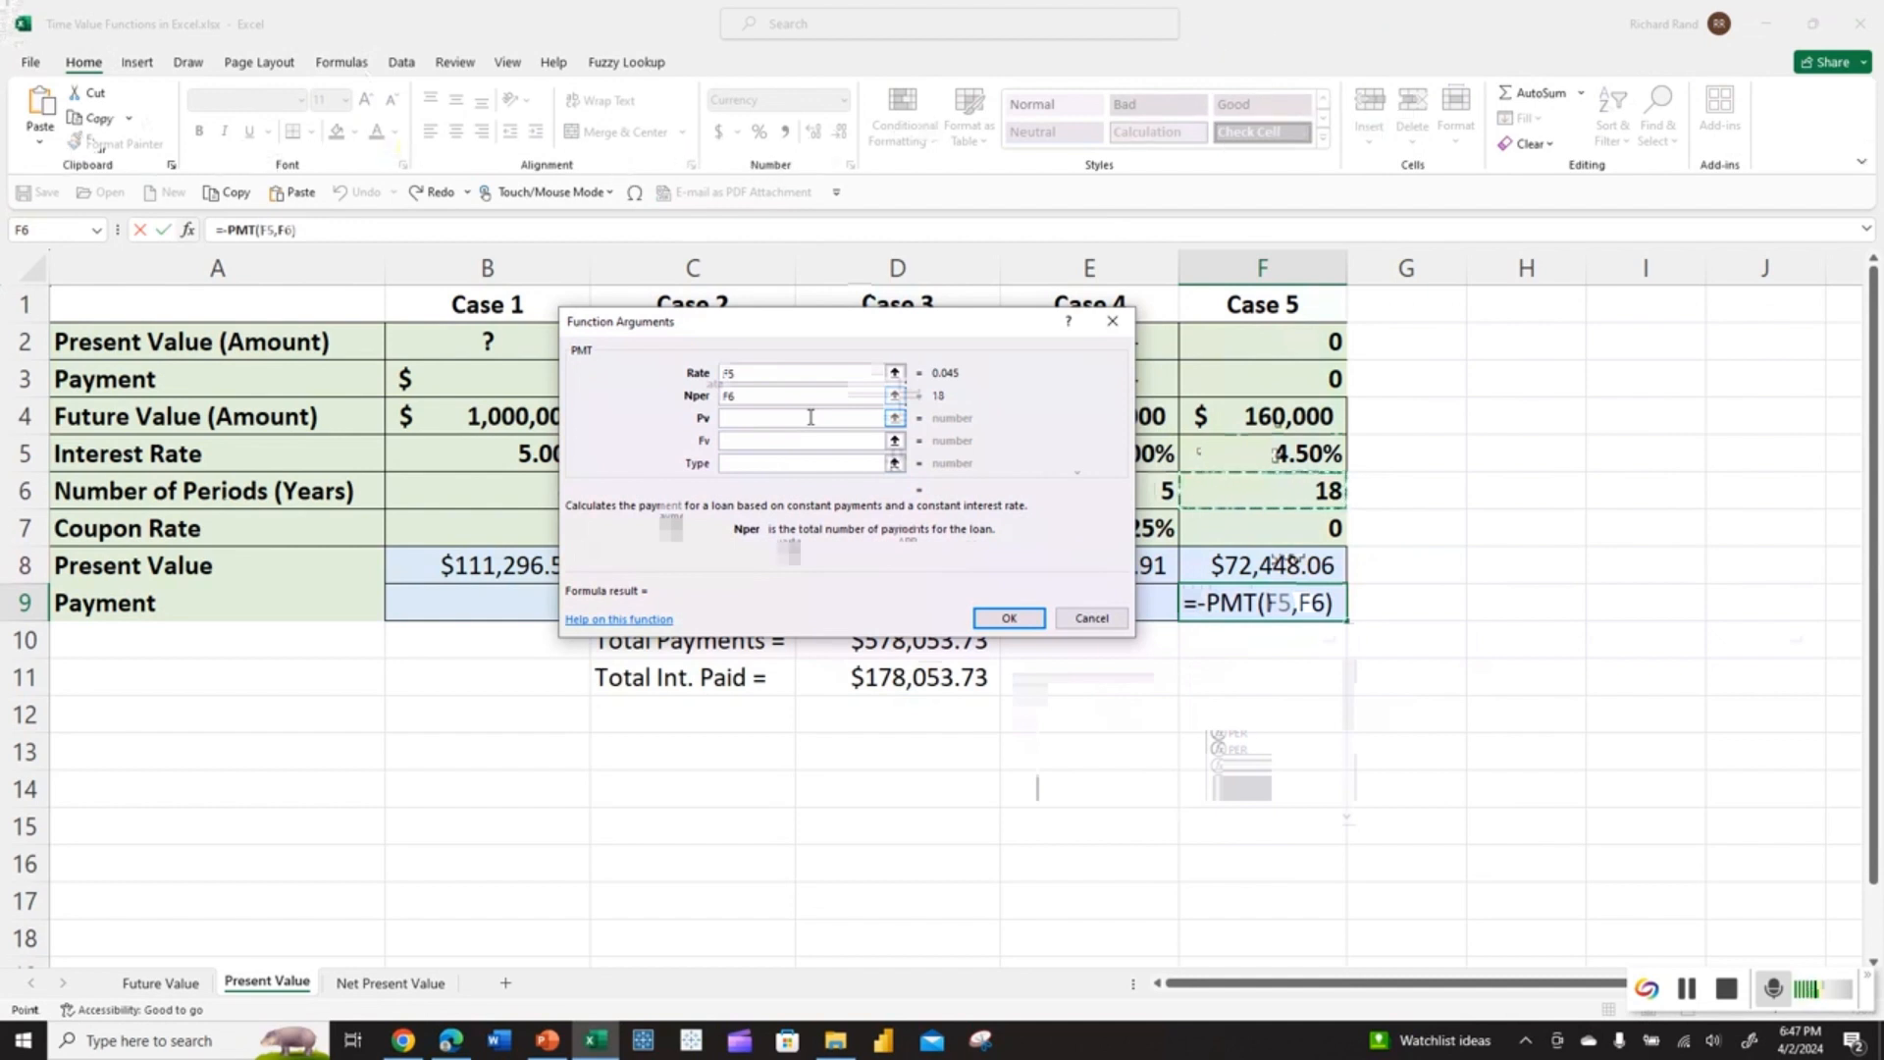
click(810, 418)
click(806, 441)
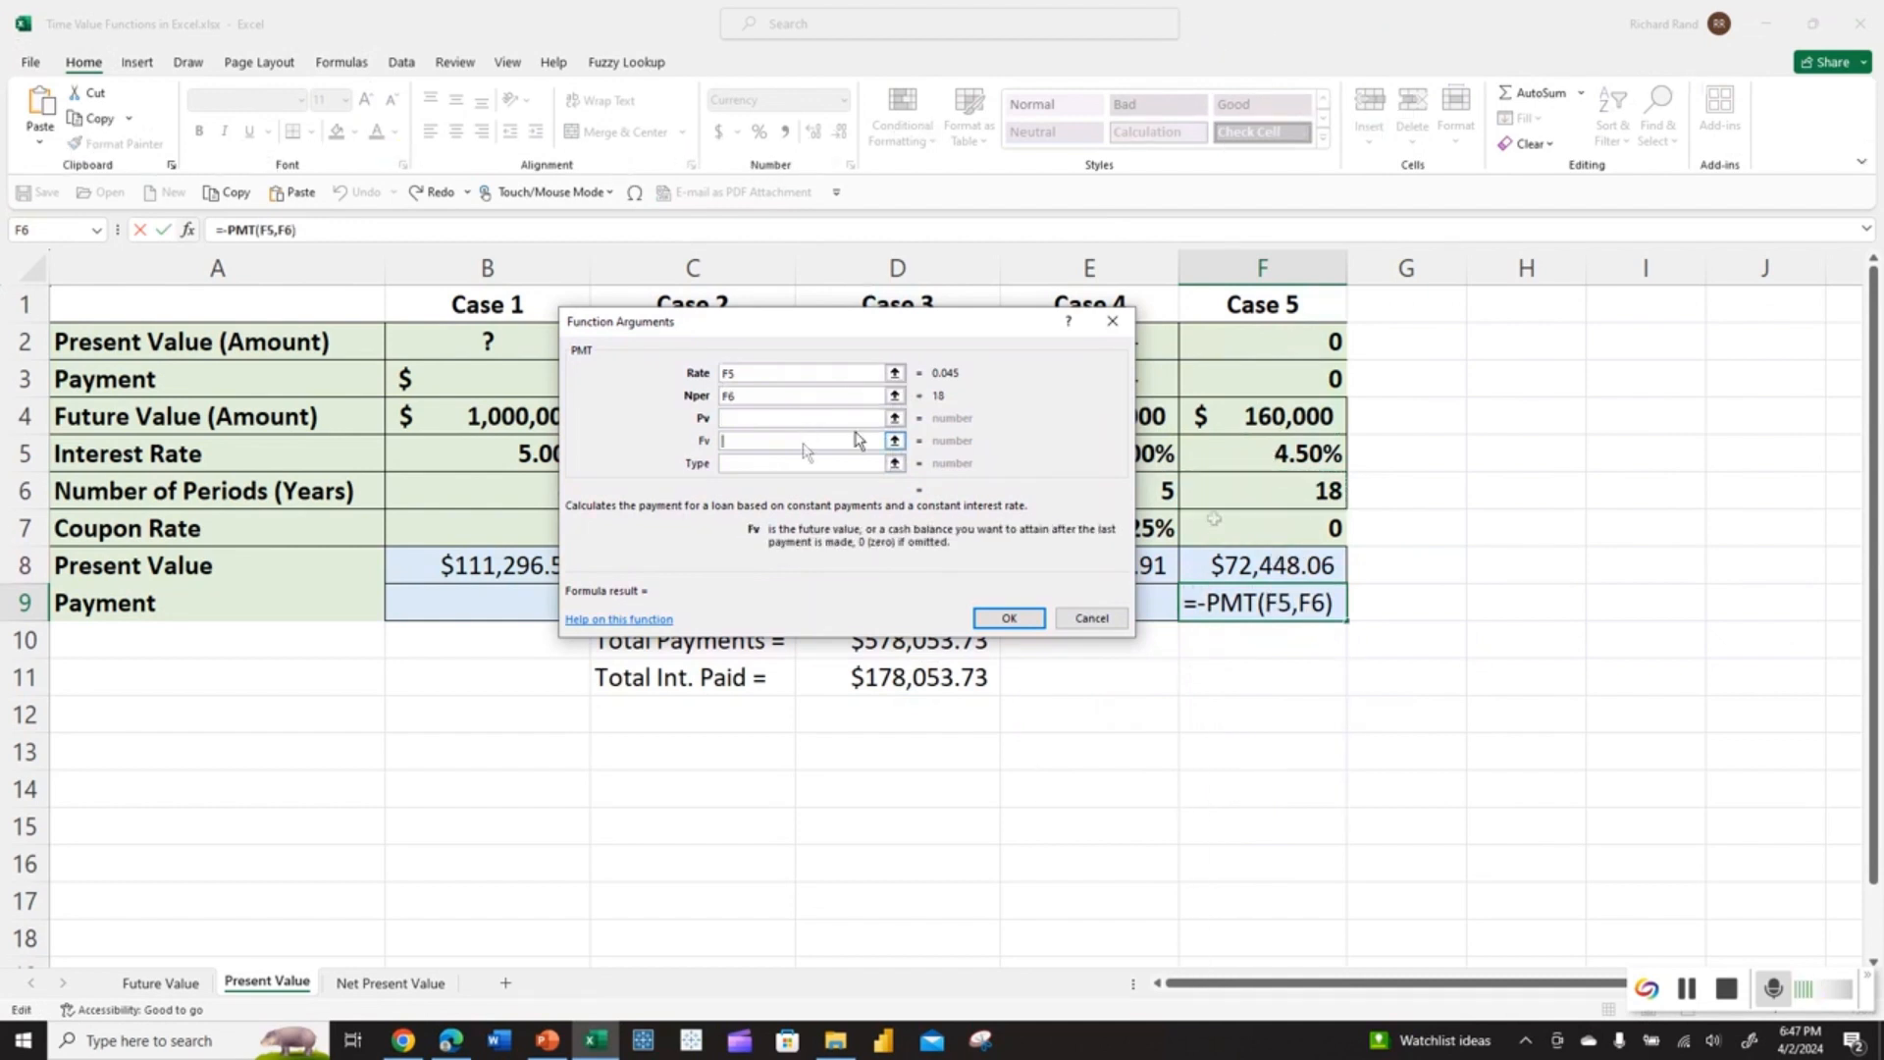
click(1236, 417)
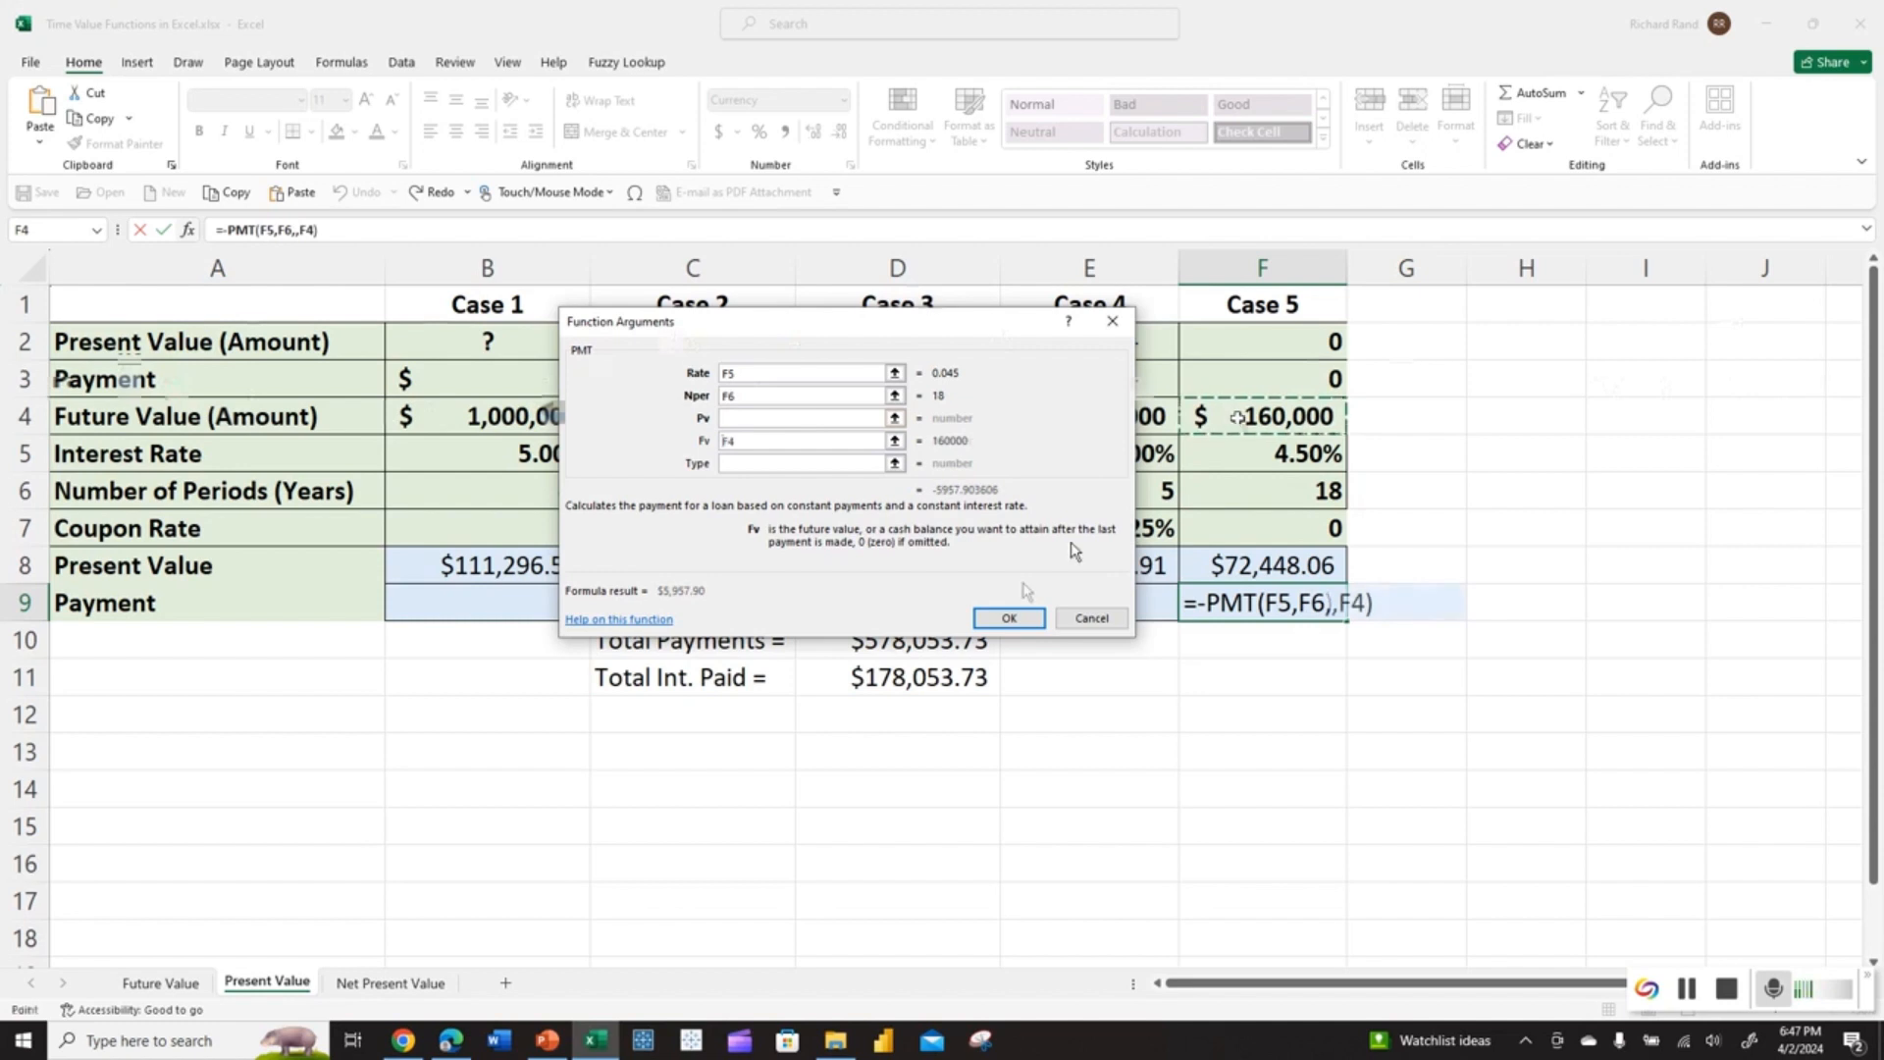
key(Return)
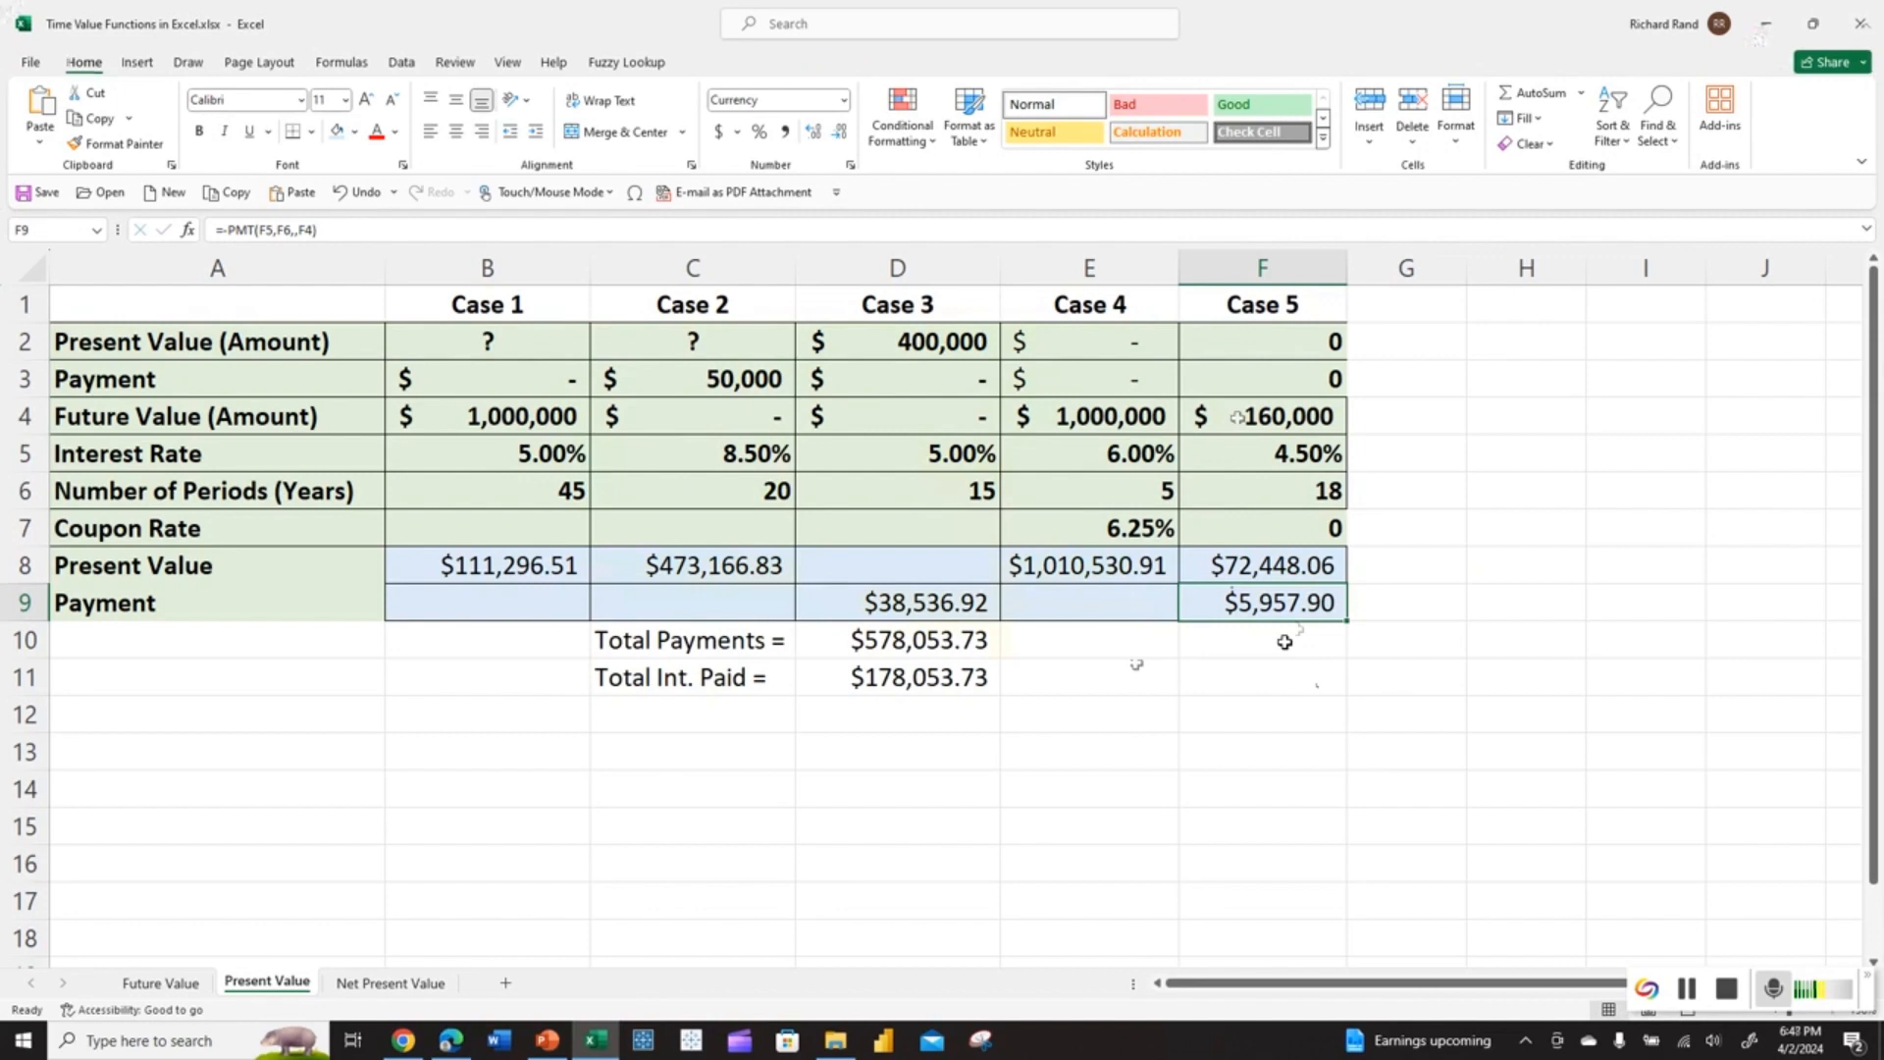
Look over the Net Present Value sheet and the Case 2 payment on the Future Value sheet.
click(413, 987)
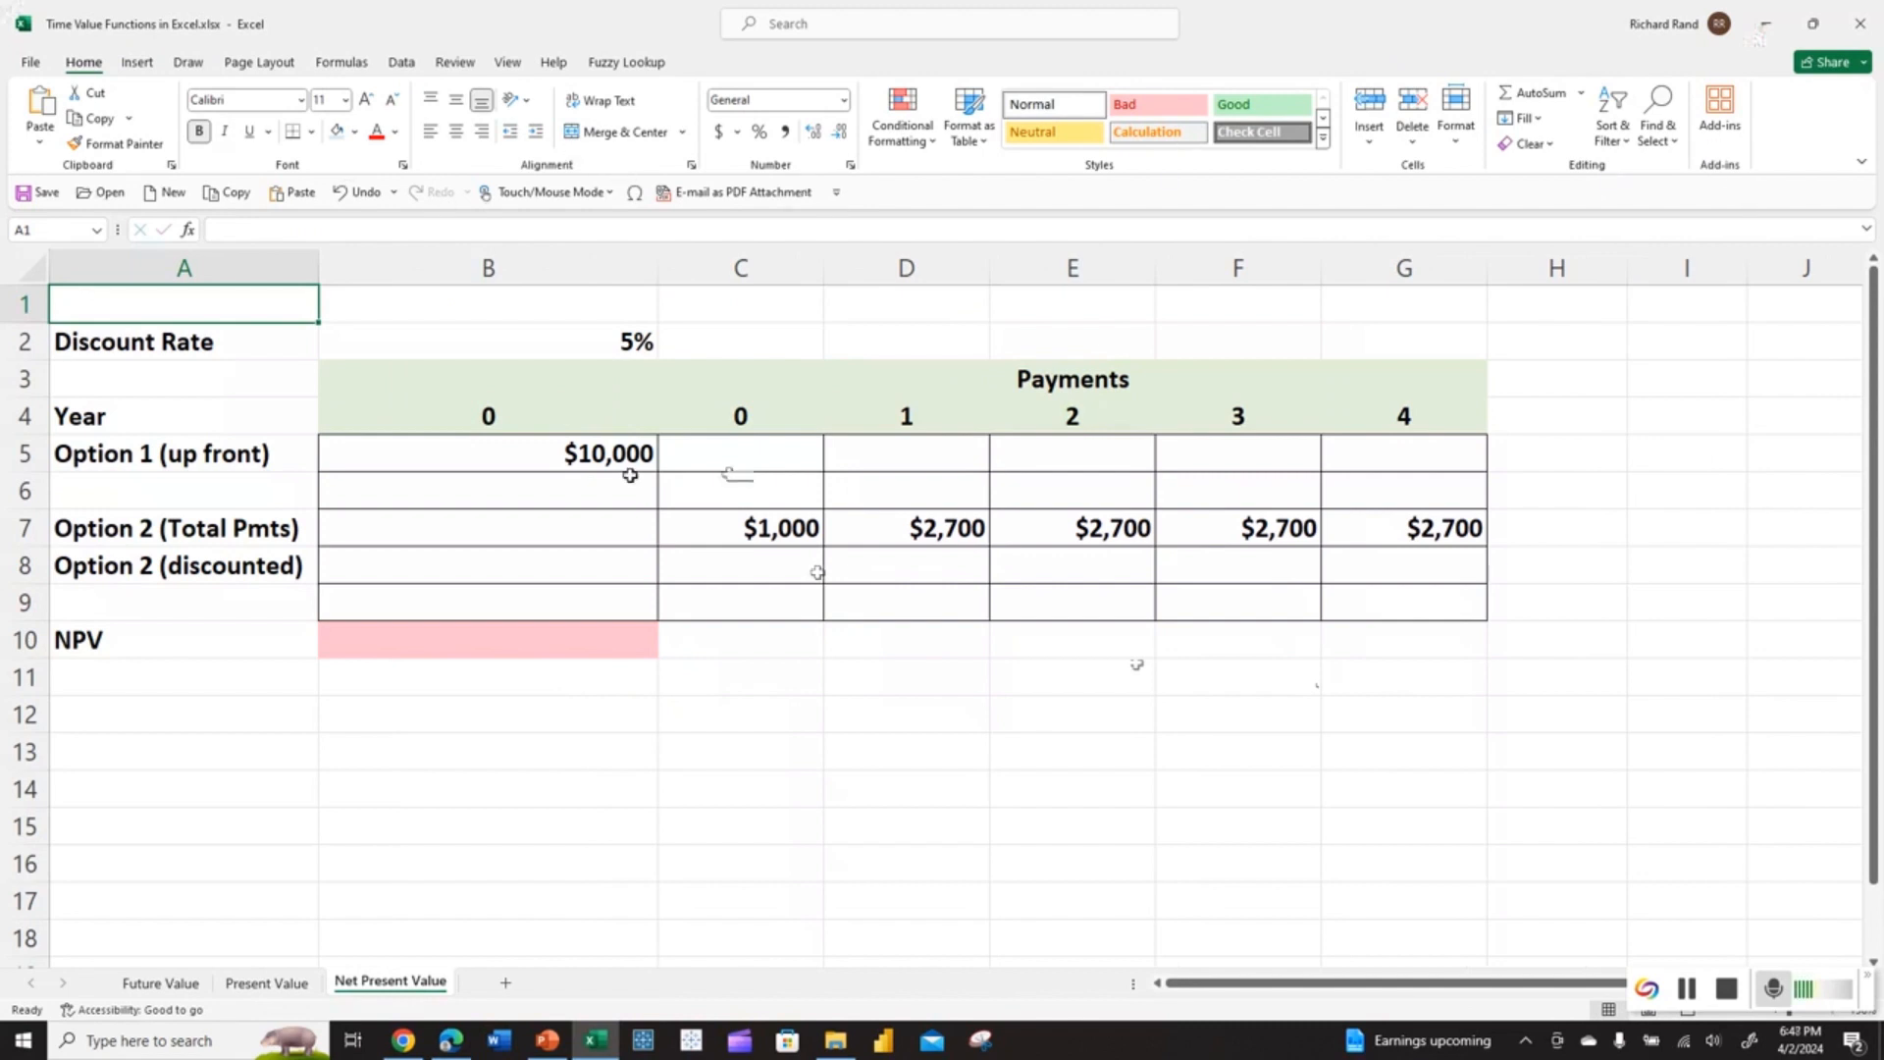
click(263, 984)
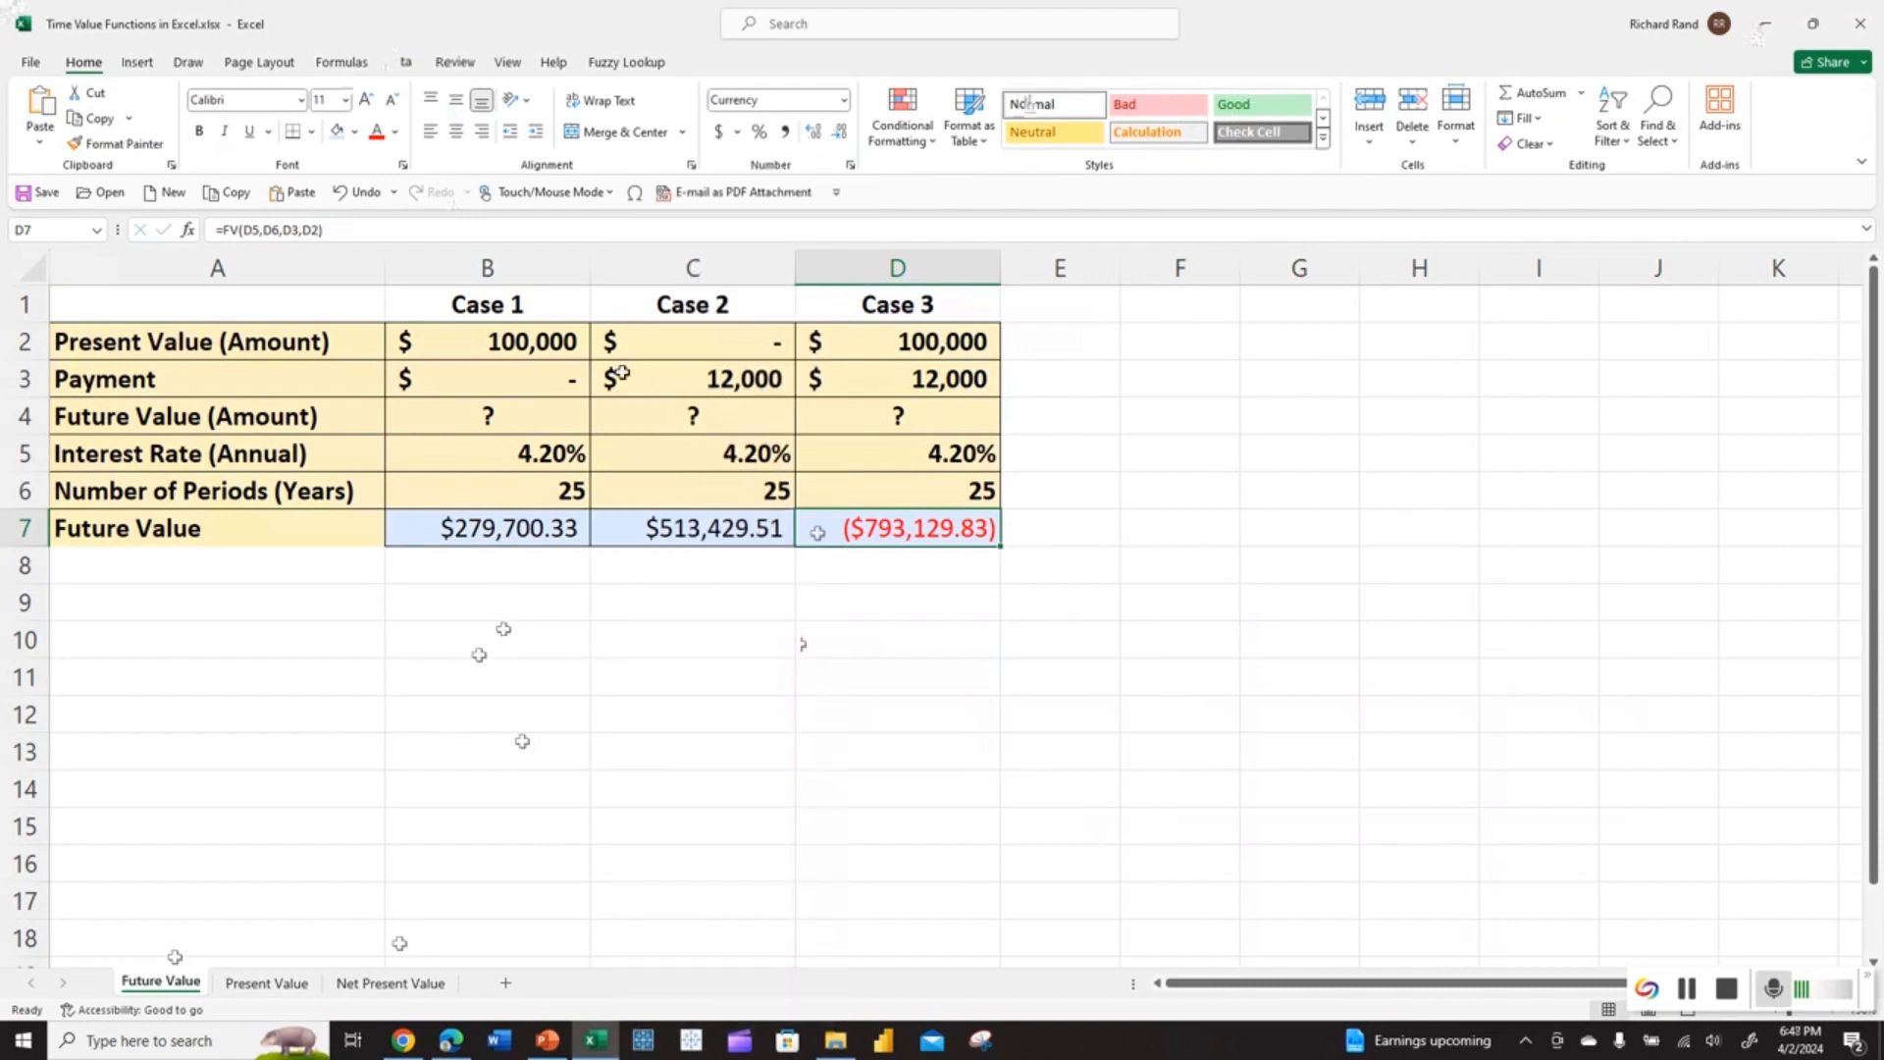
click(780, 383)
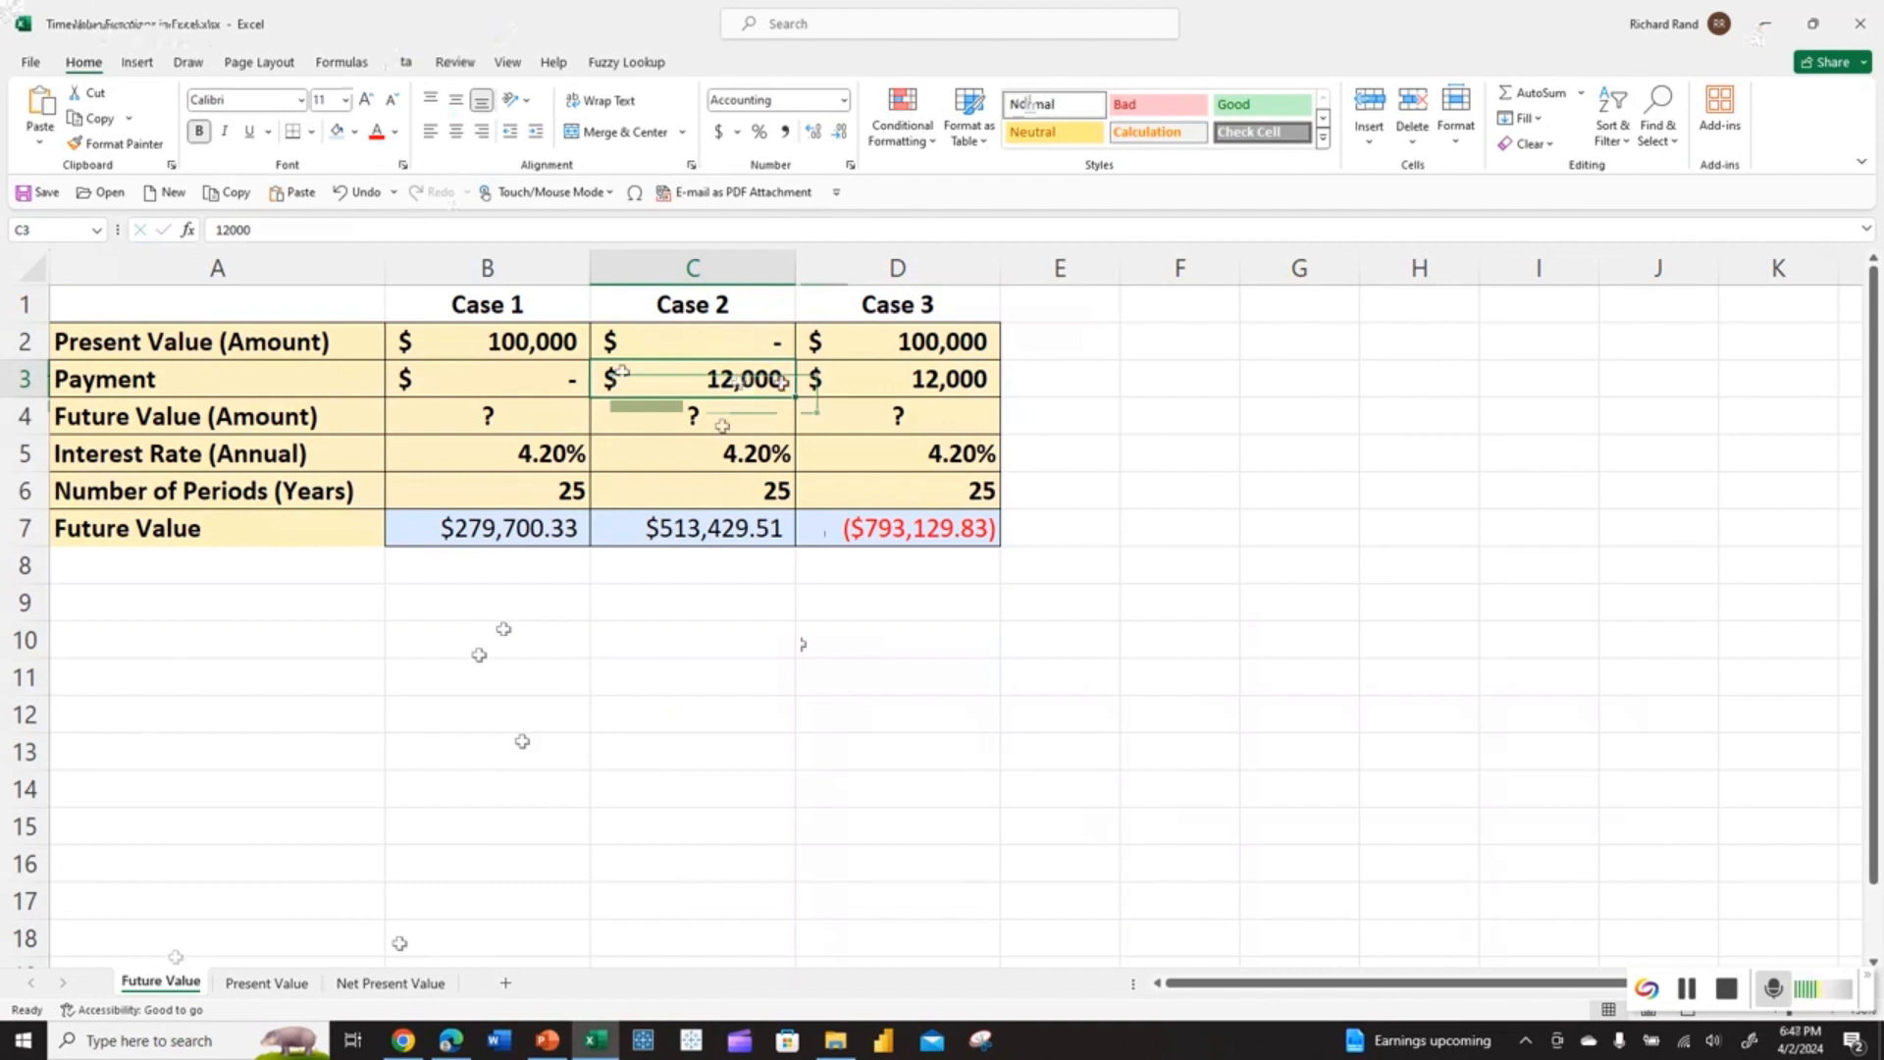
Total the Option 2 payments C7:G7 with a SUM formula in B7 of the Net Present Value sheet.
click(392, 981)
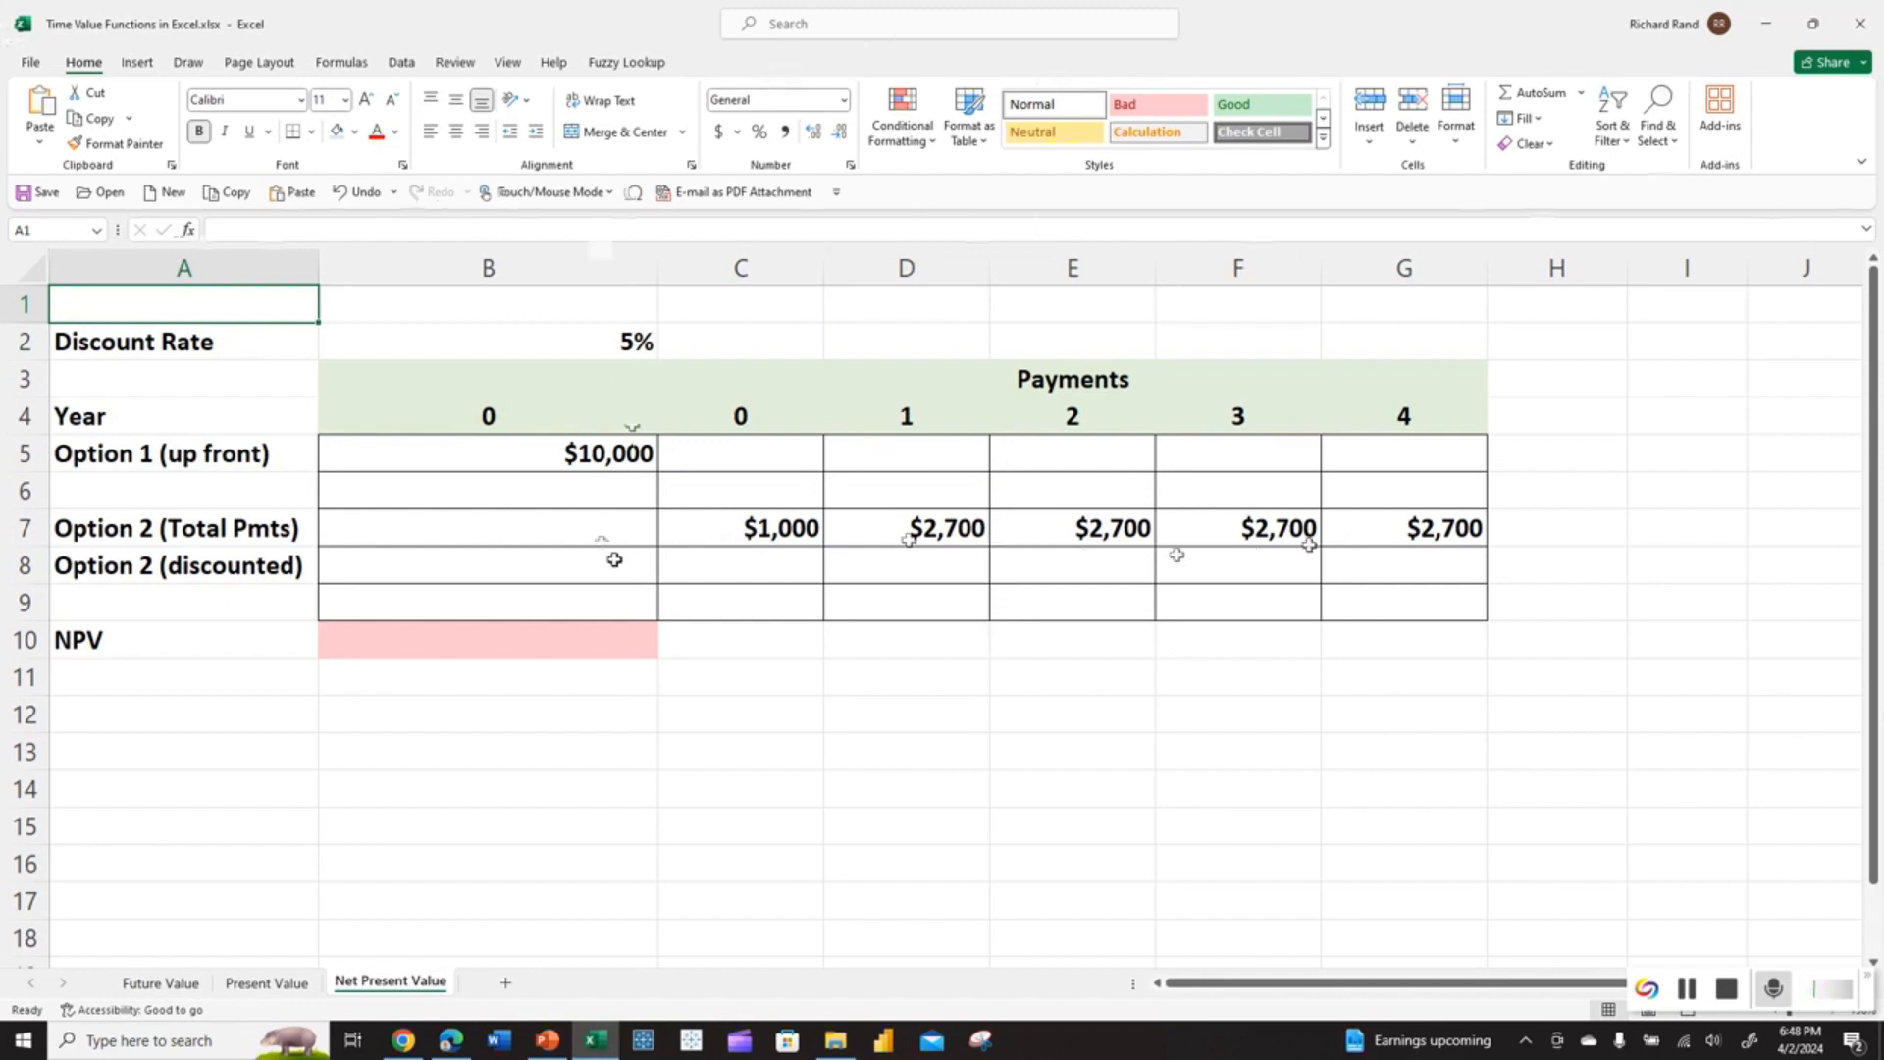
click(593, 533)
text(=su)
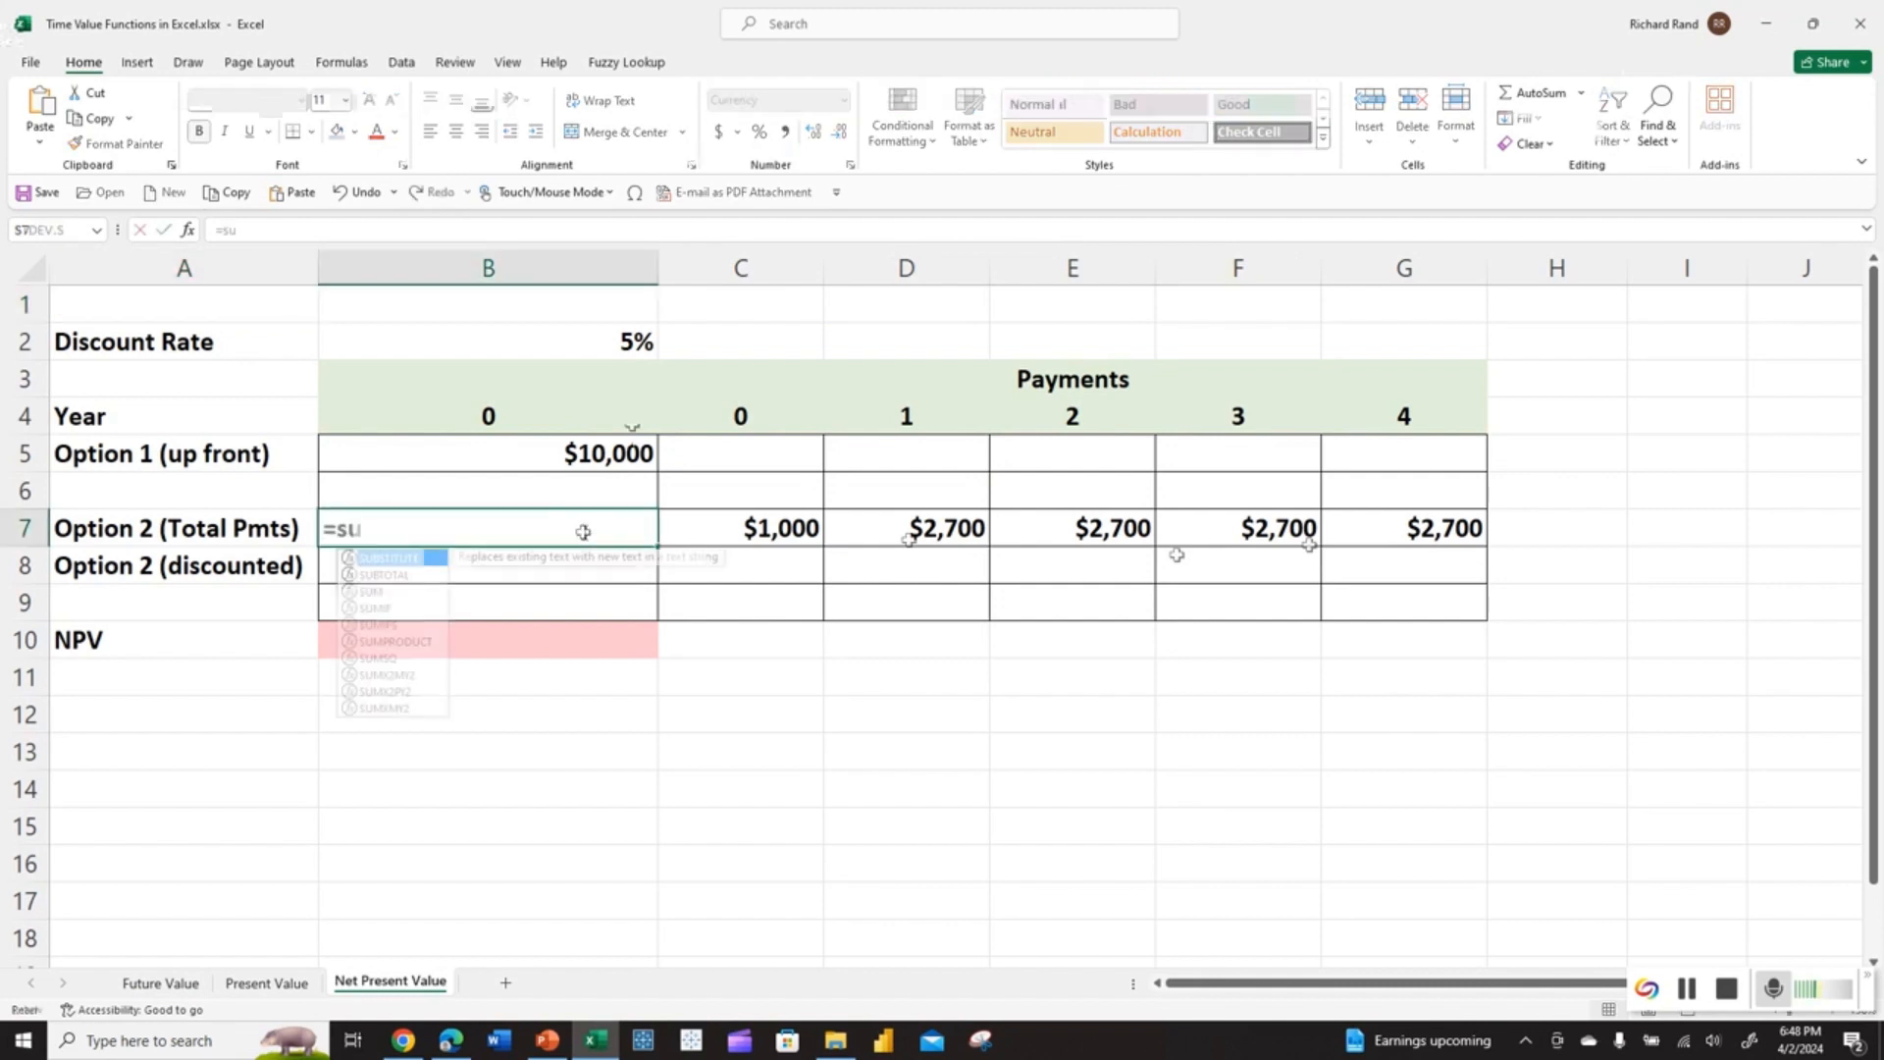
text(m()
click(705, 533)
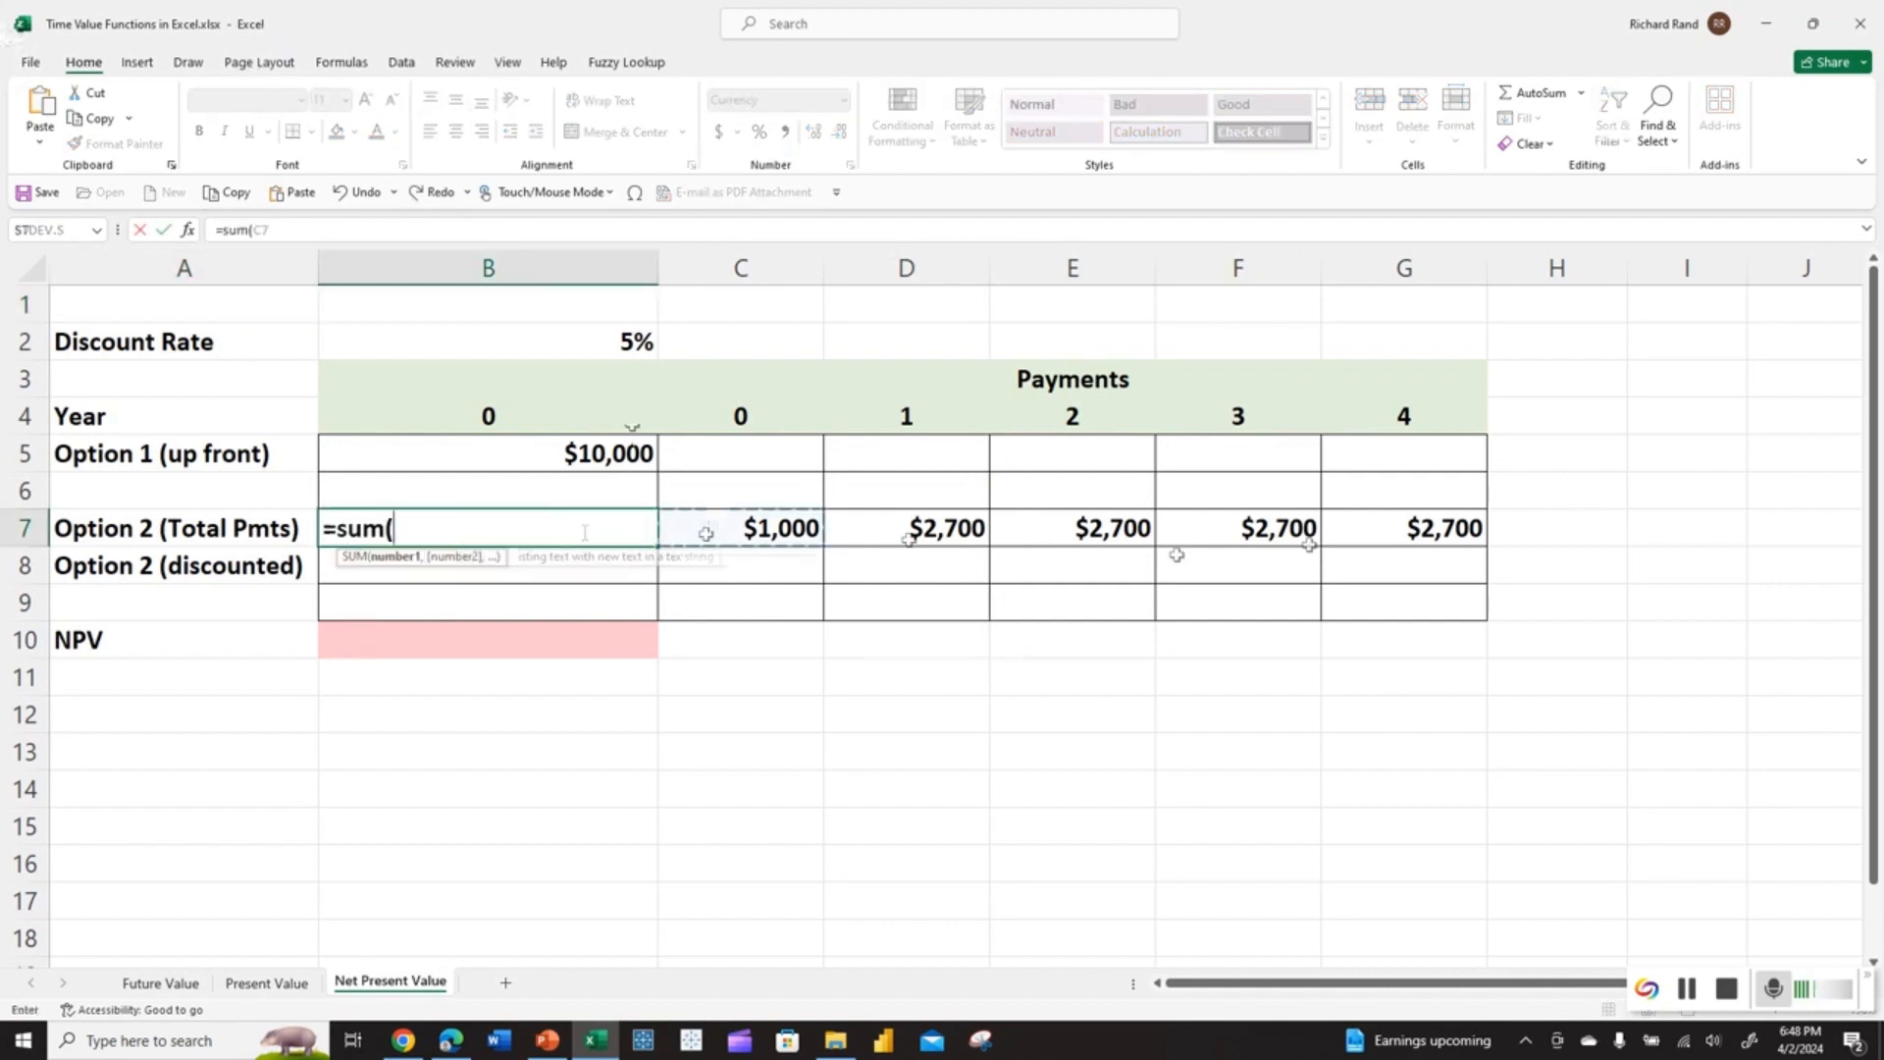
drag(705, 533, 1413, 527)
key(Return)
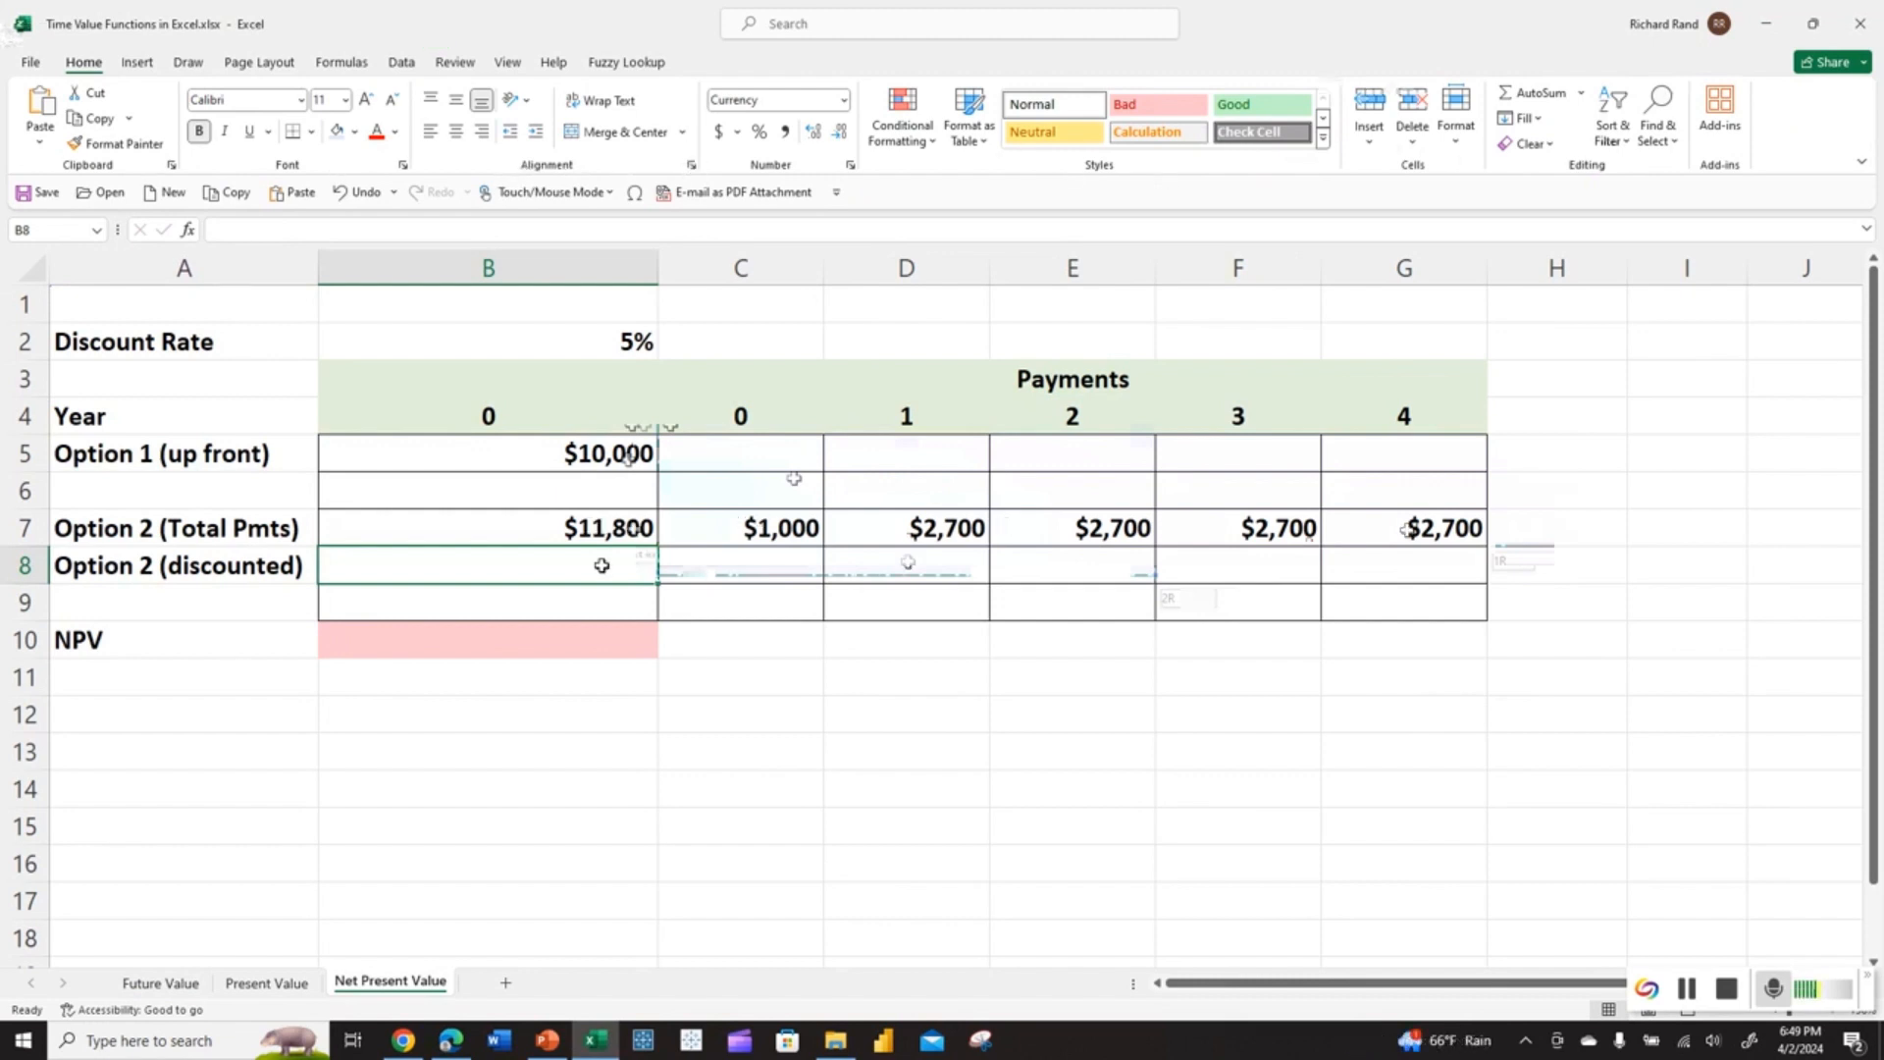
Start the Option 2 discounted formula in B8 as C7 minus a PV function.
text(=)
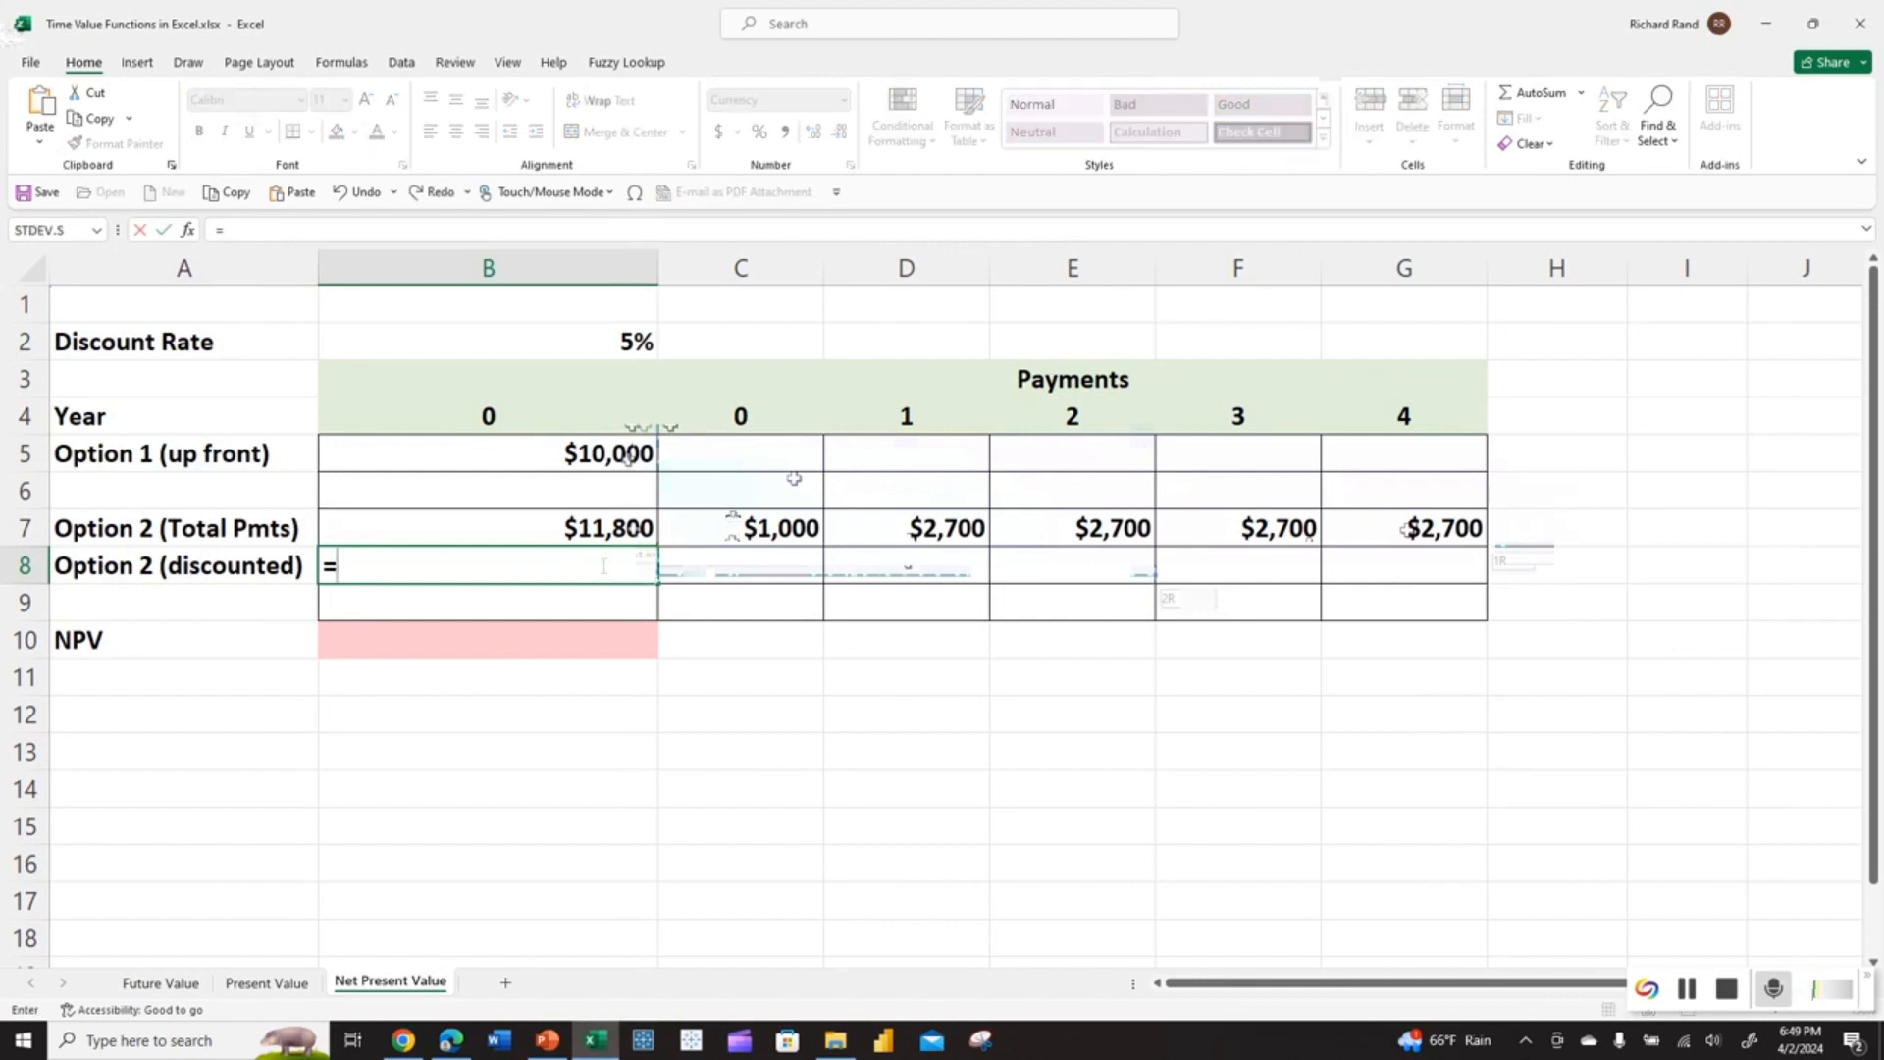
click(734, 533)
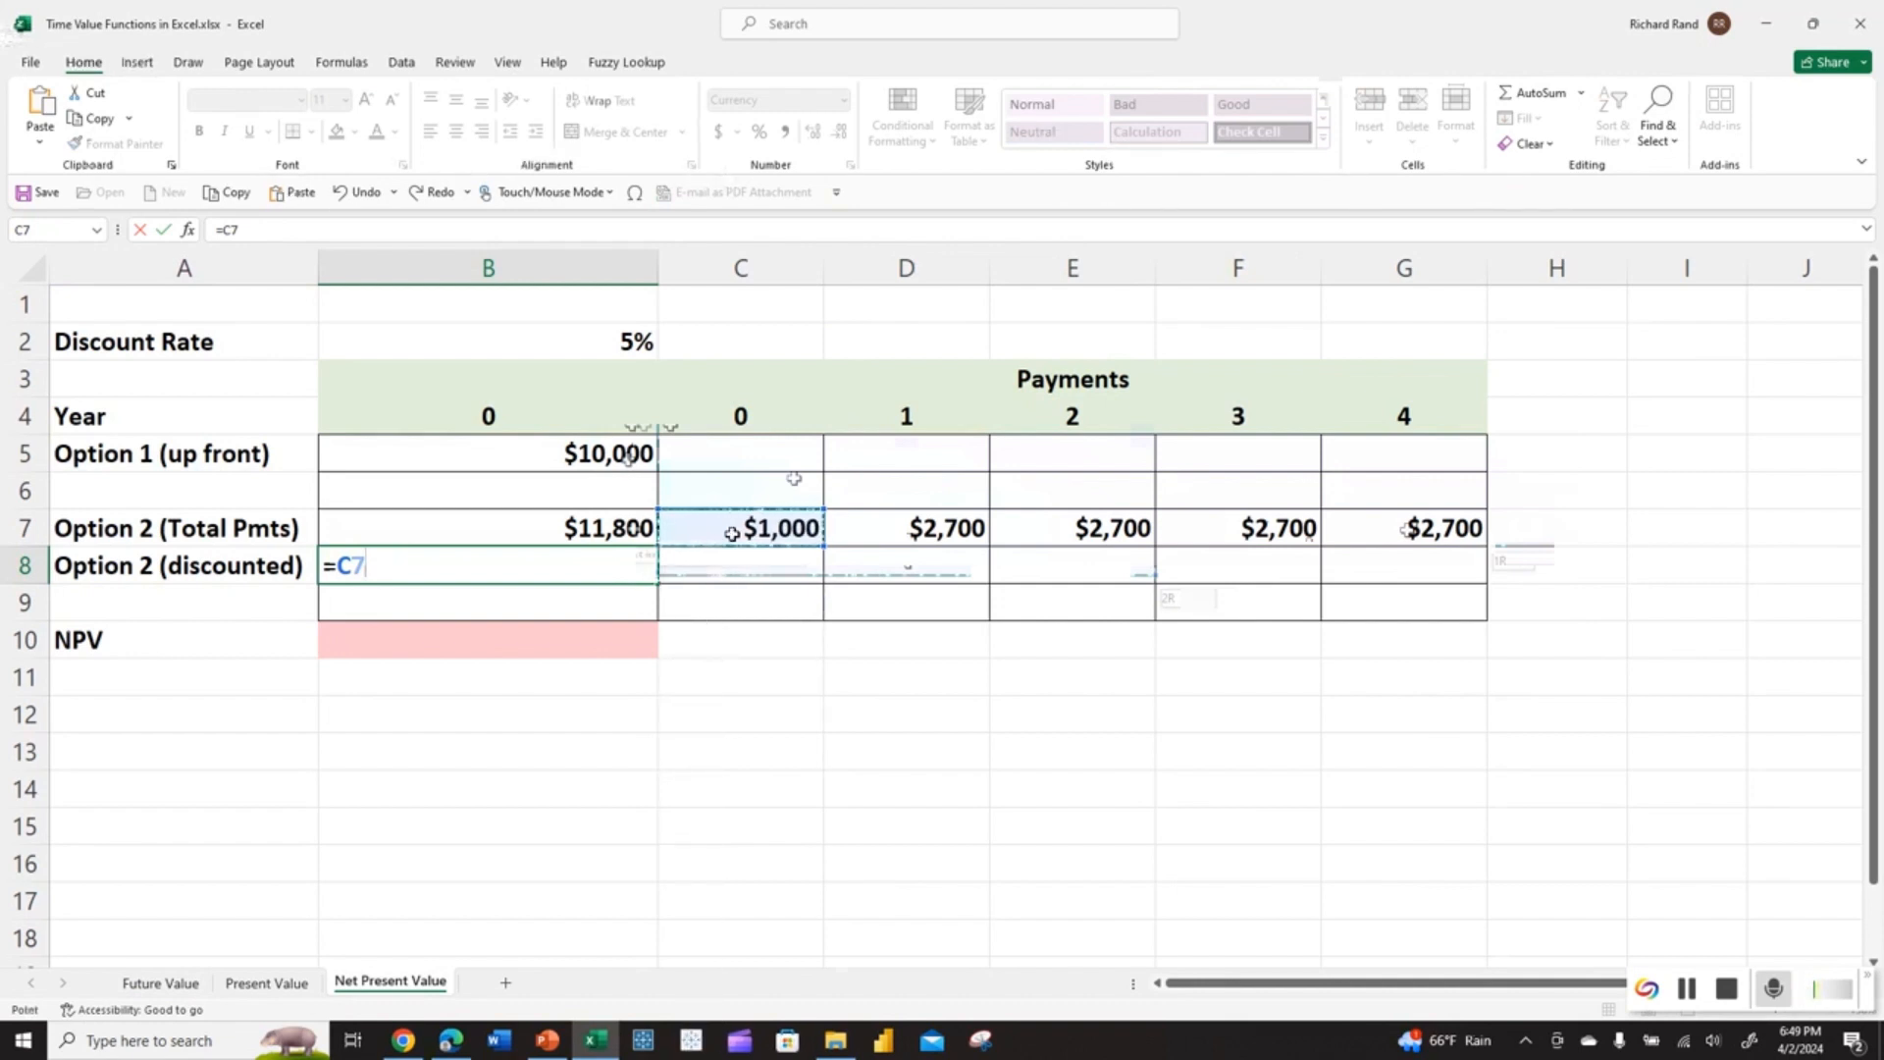
text(-pv)
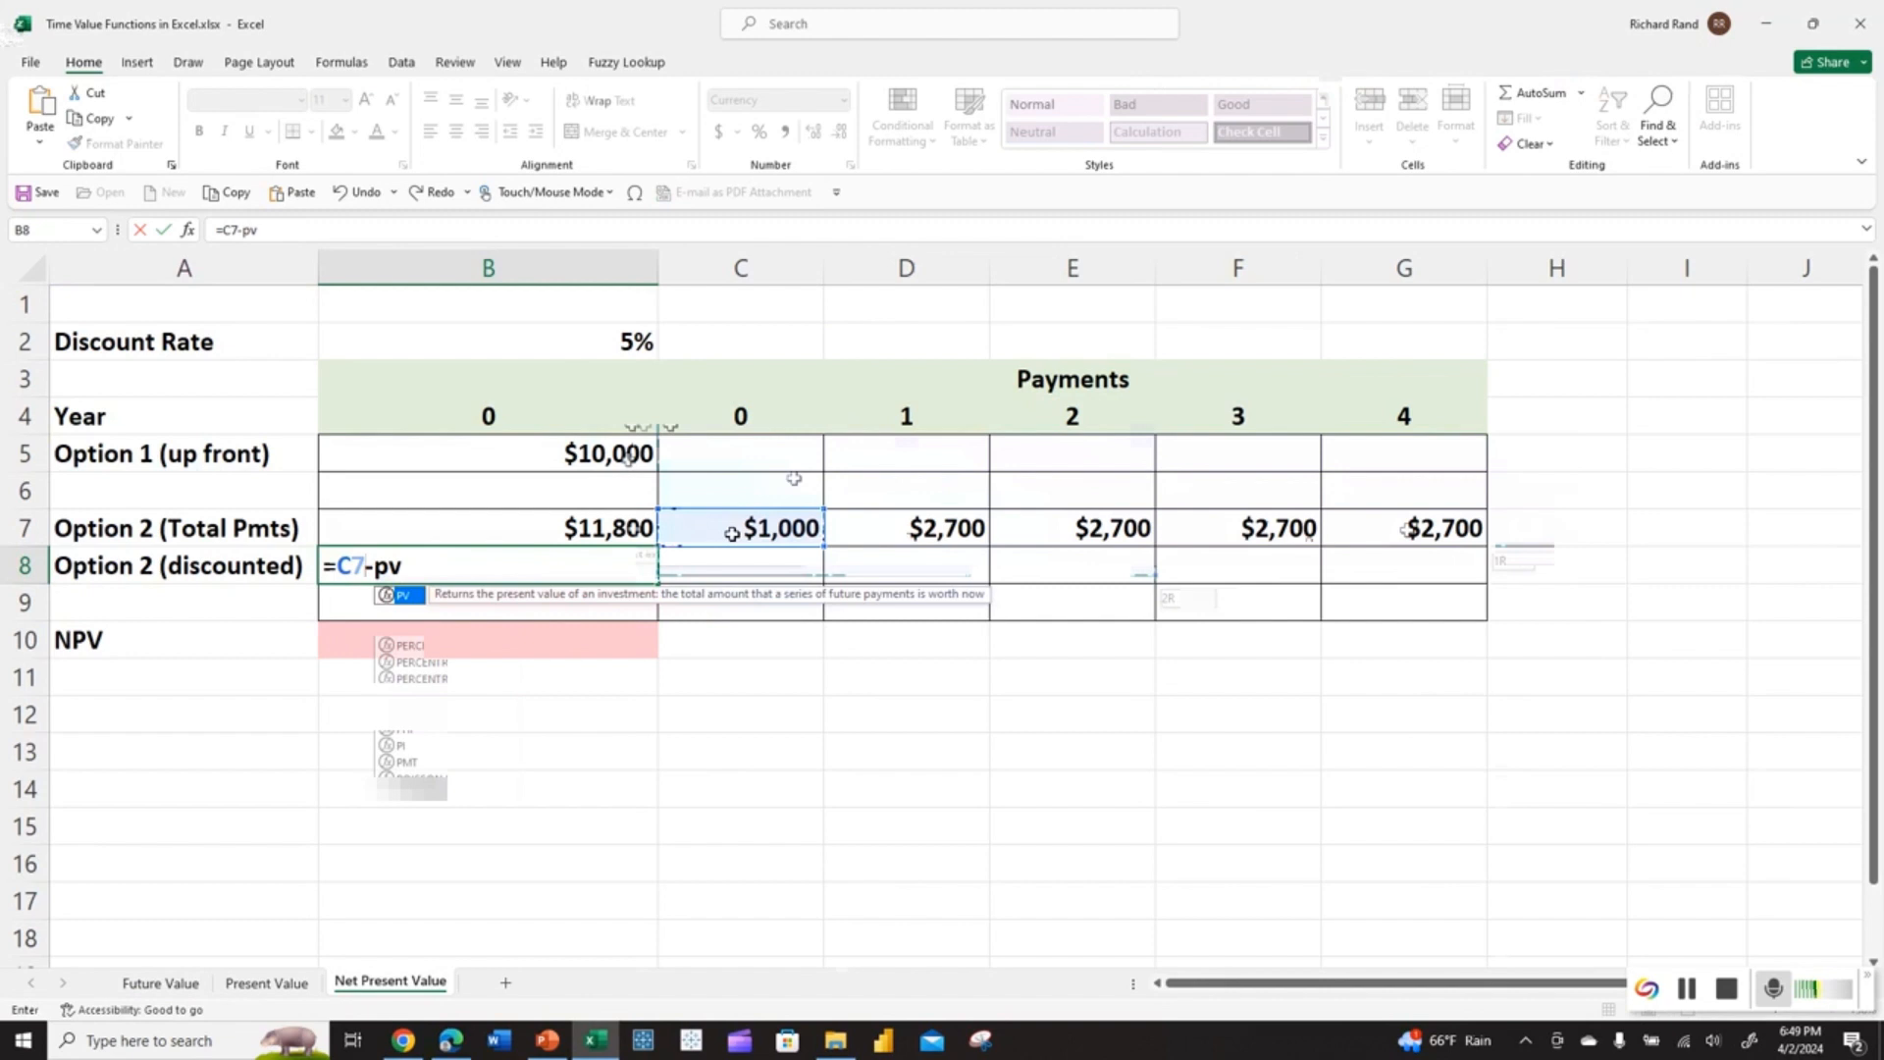
key(ctrl+a)
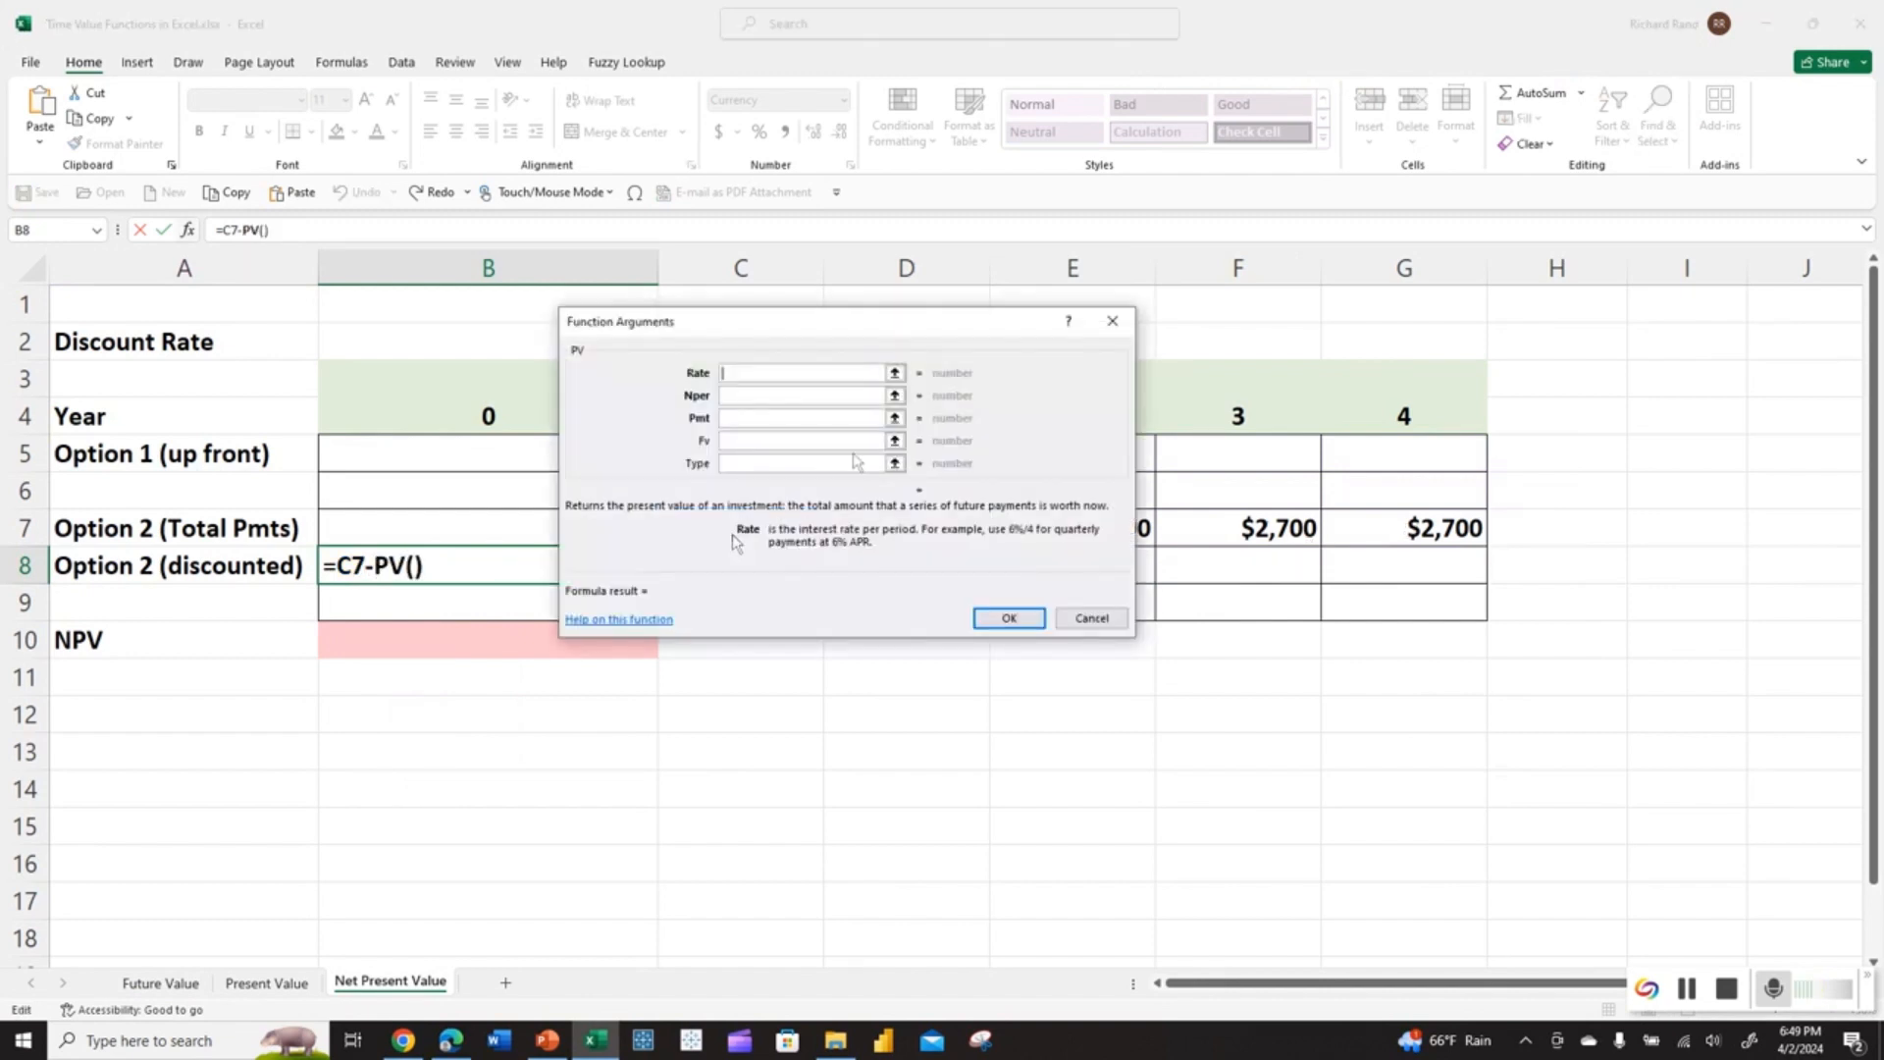
drag(882, 334, 1229, 388)
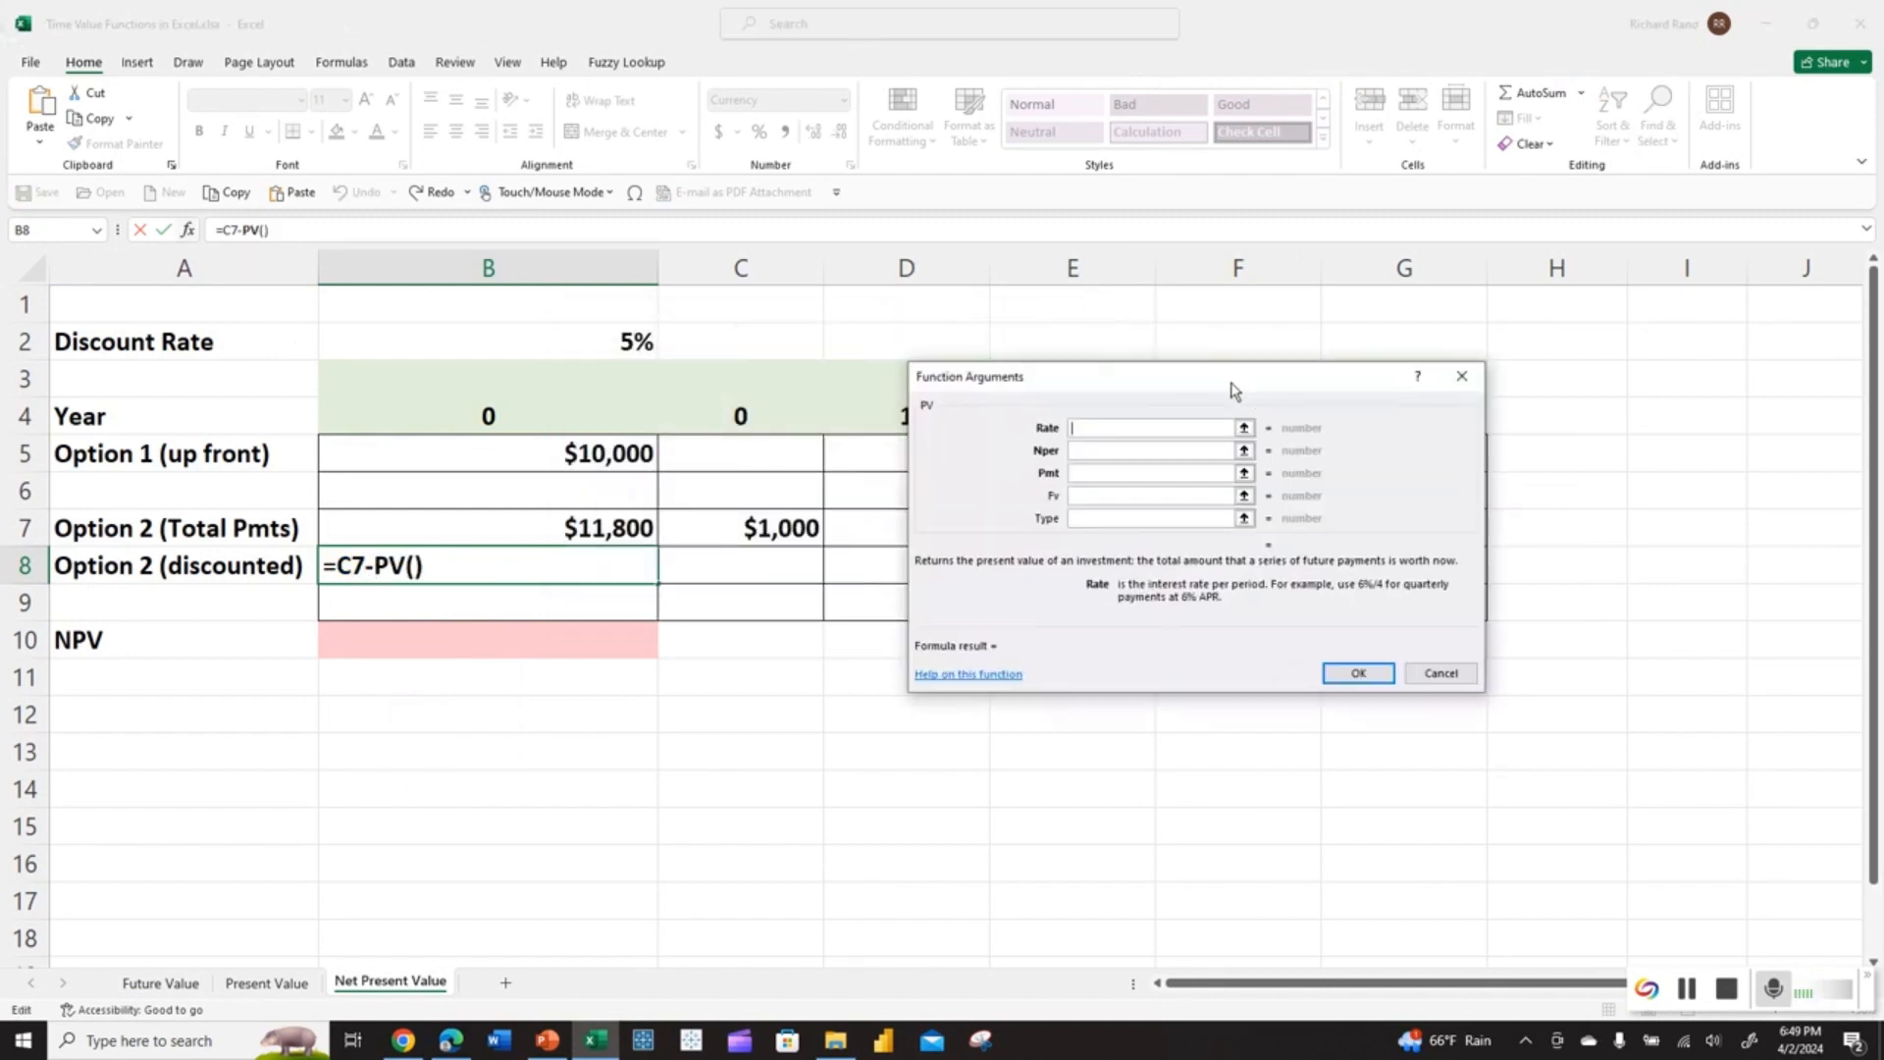
Complete the PV function in B8 with B2 as the rate, 4 periods and a payment of 2700.
click(621, 343)
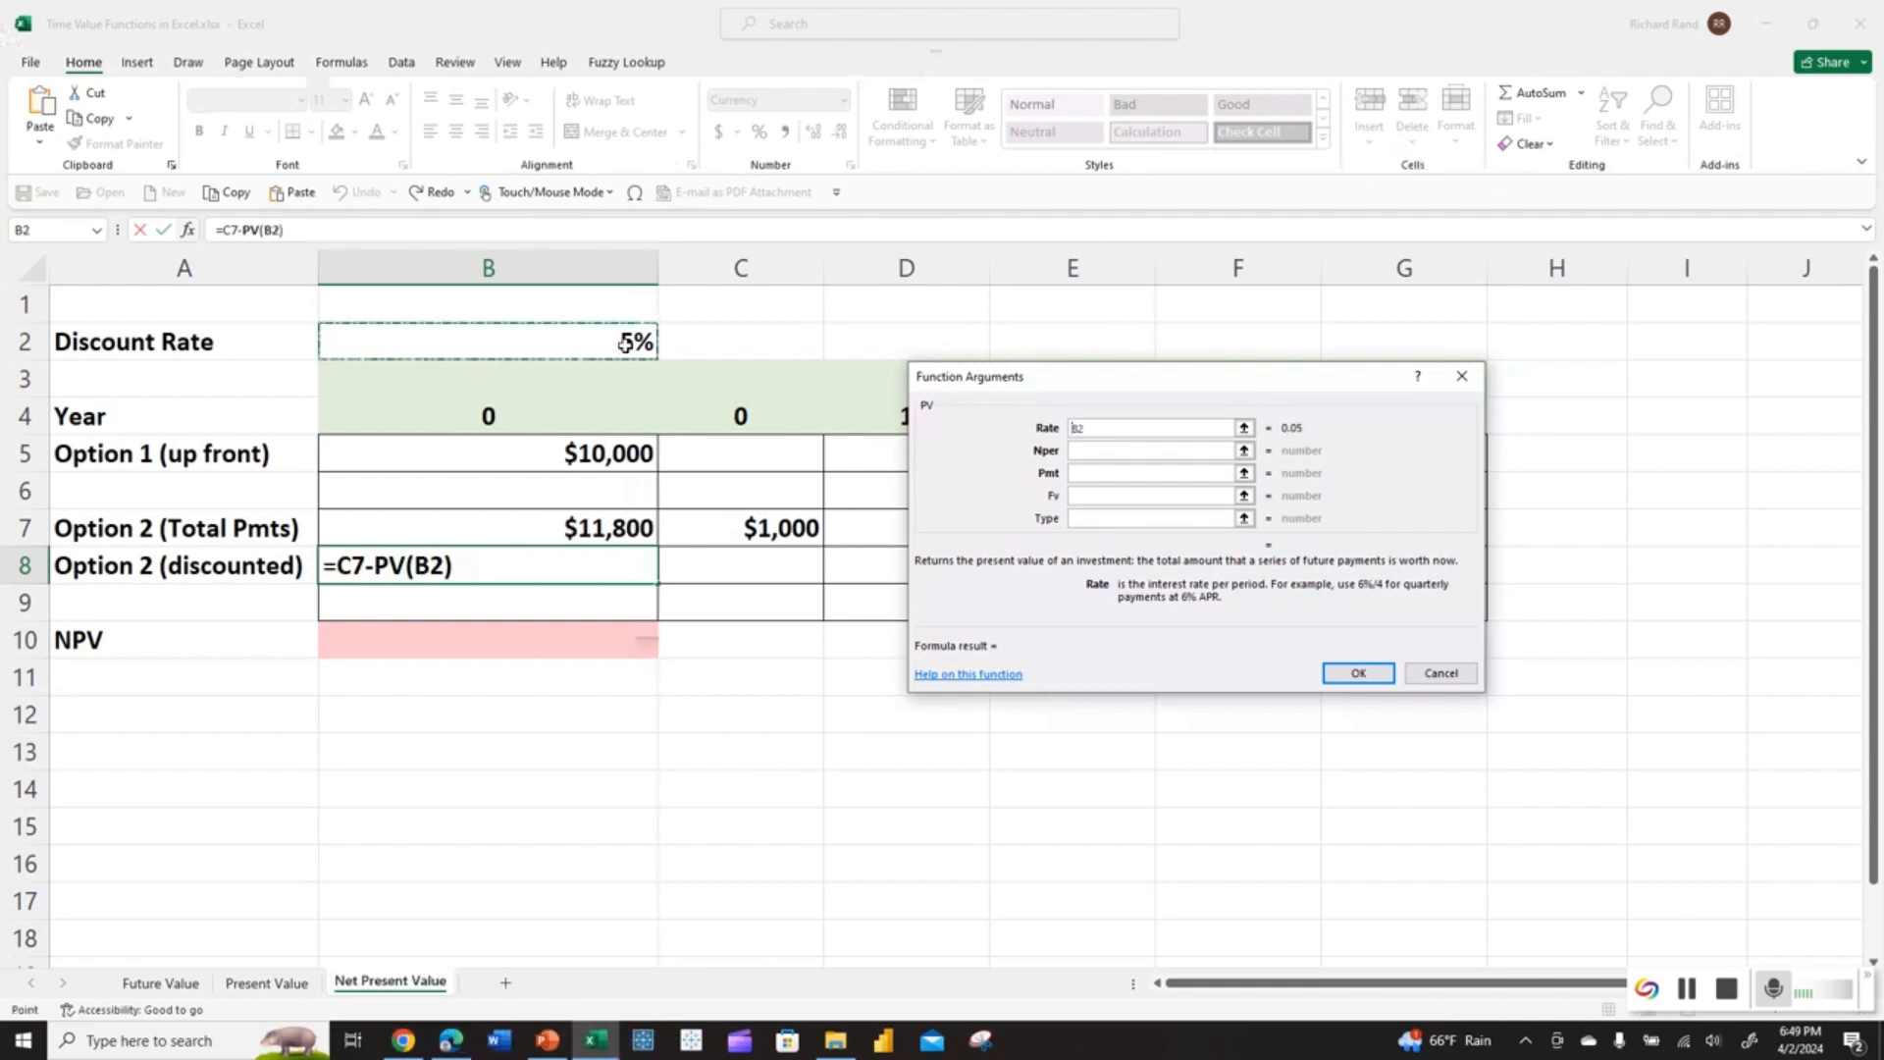
key(Tab)
text(4)
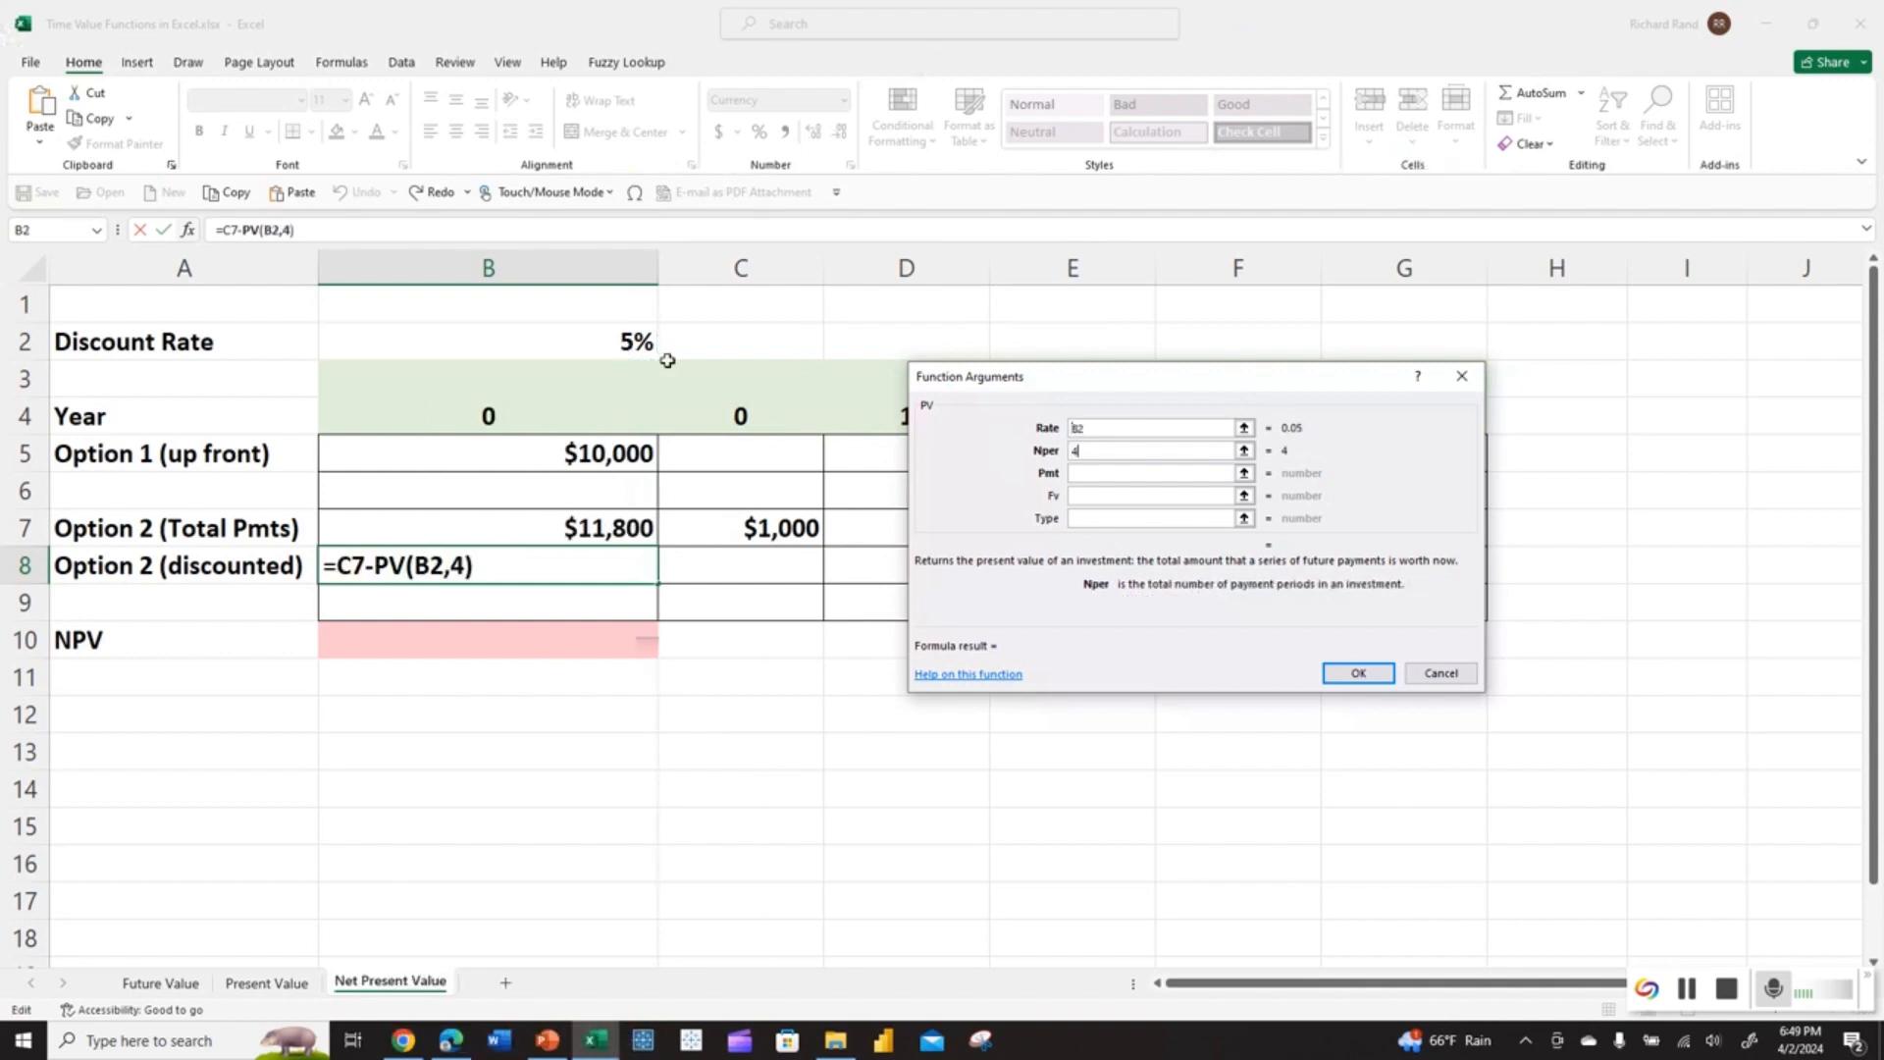
key(Tab)
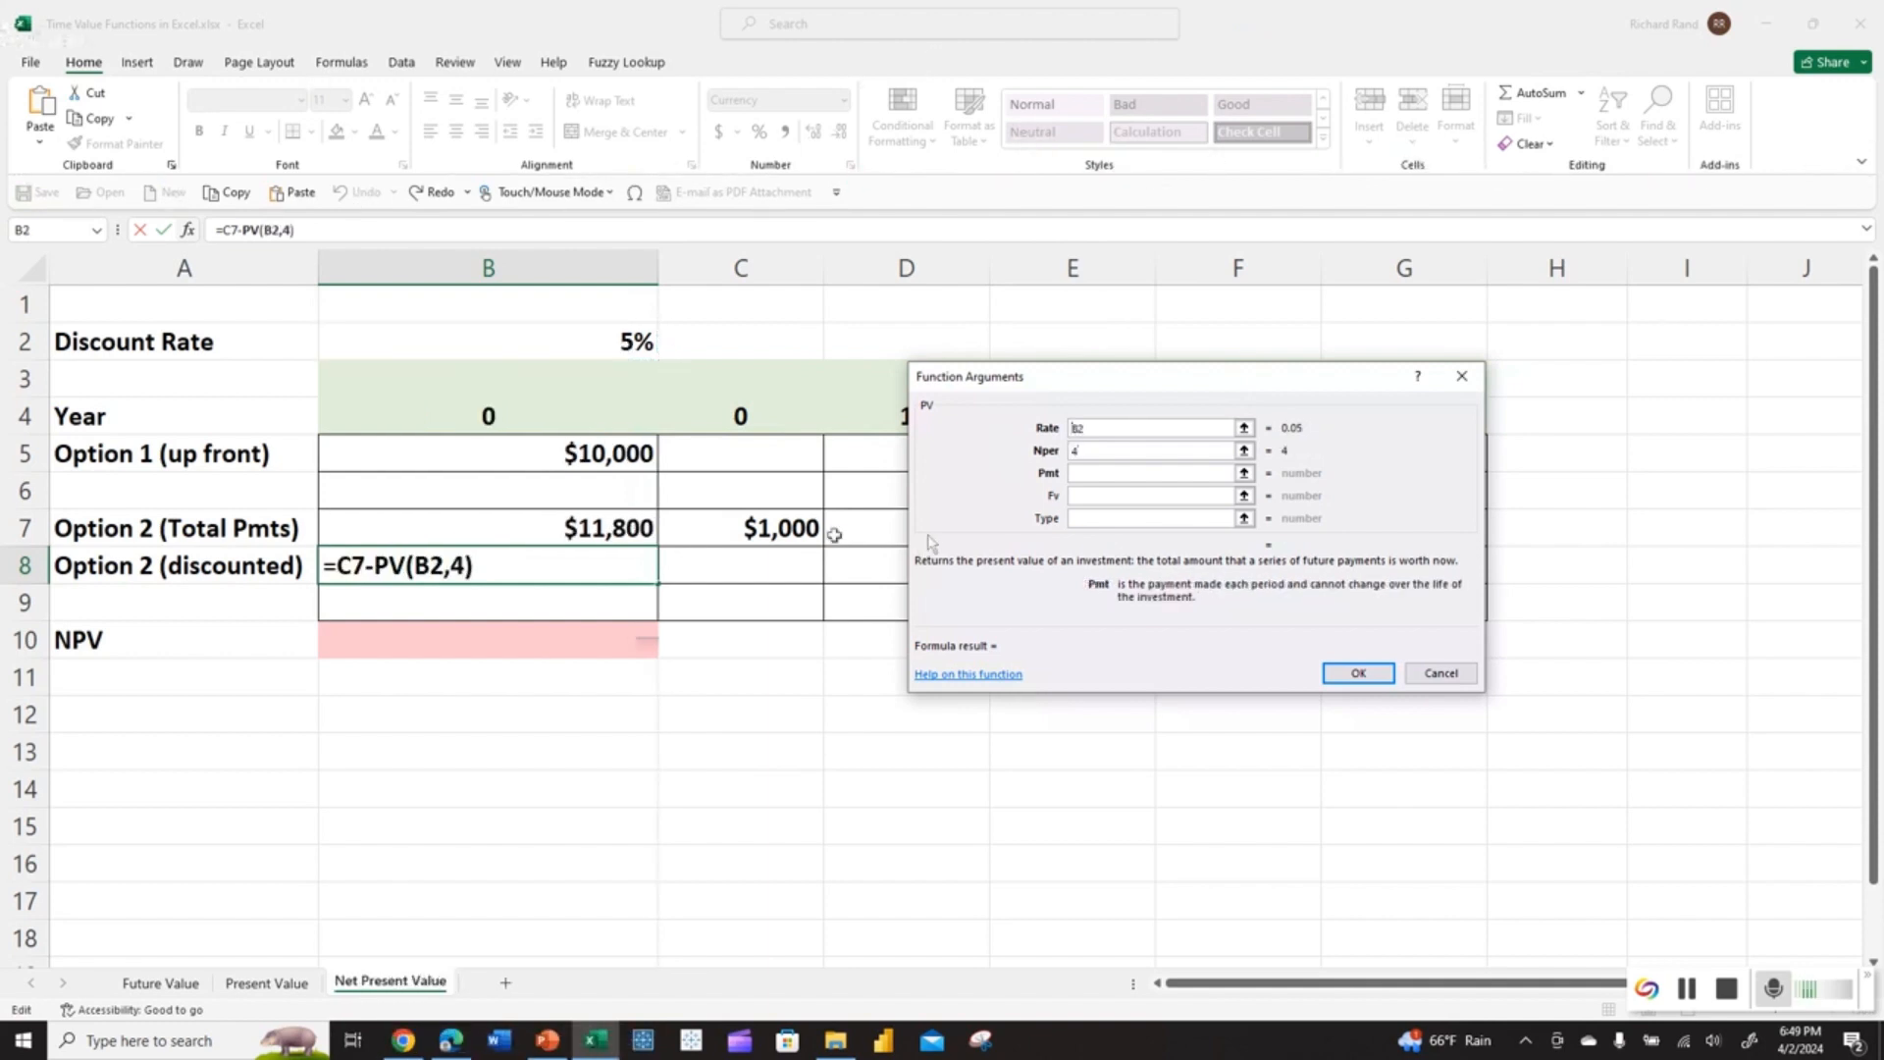
text(2700)
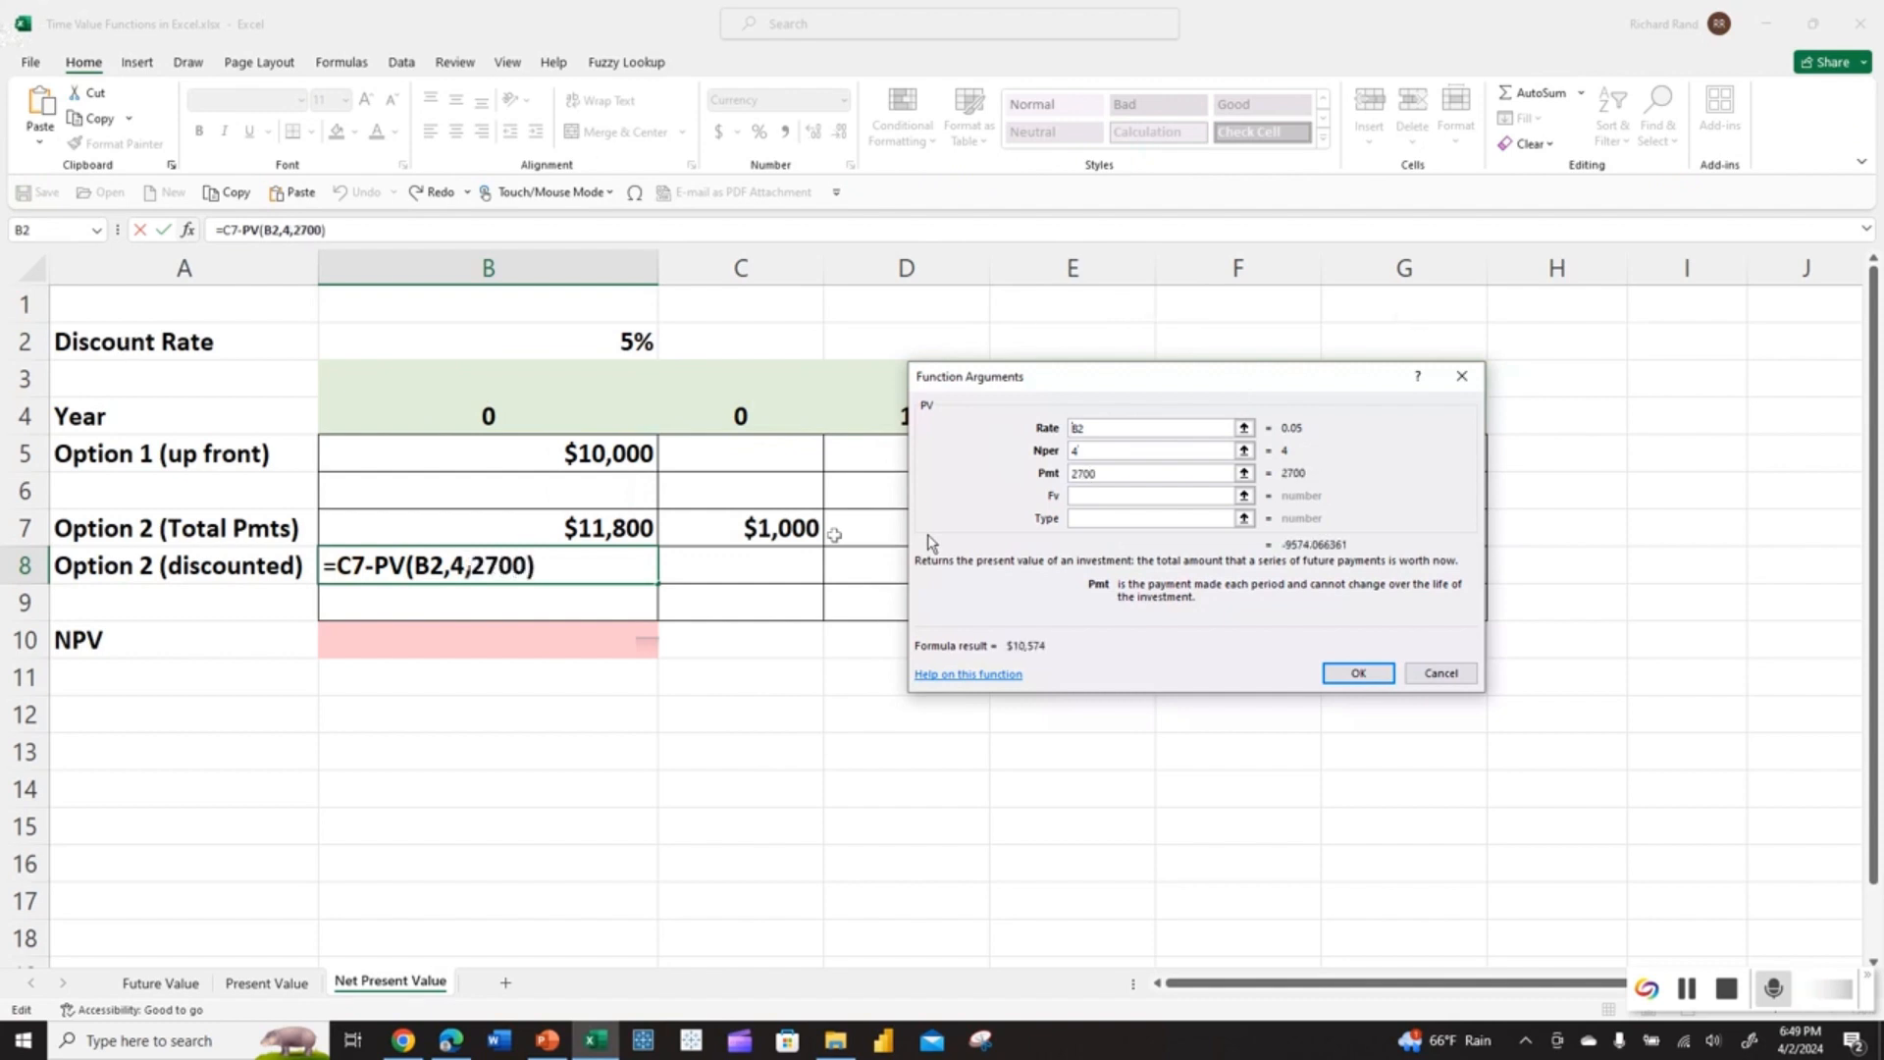
key(Return)
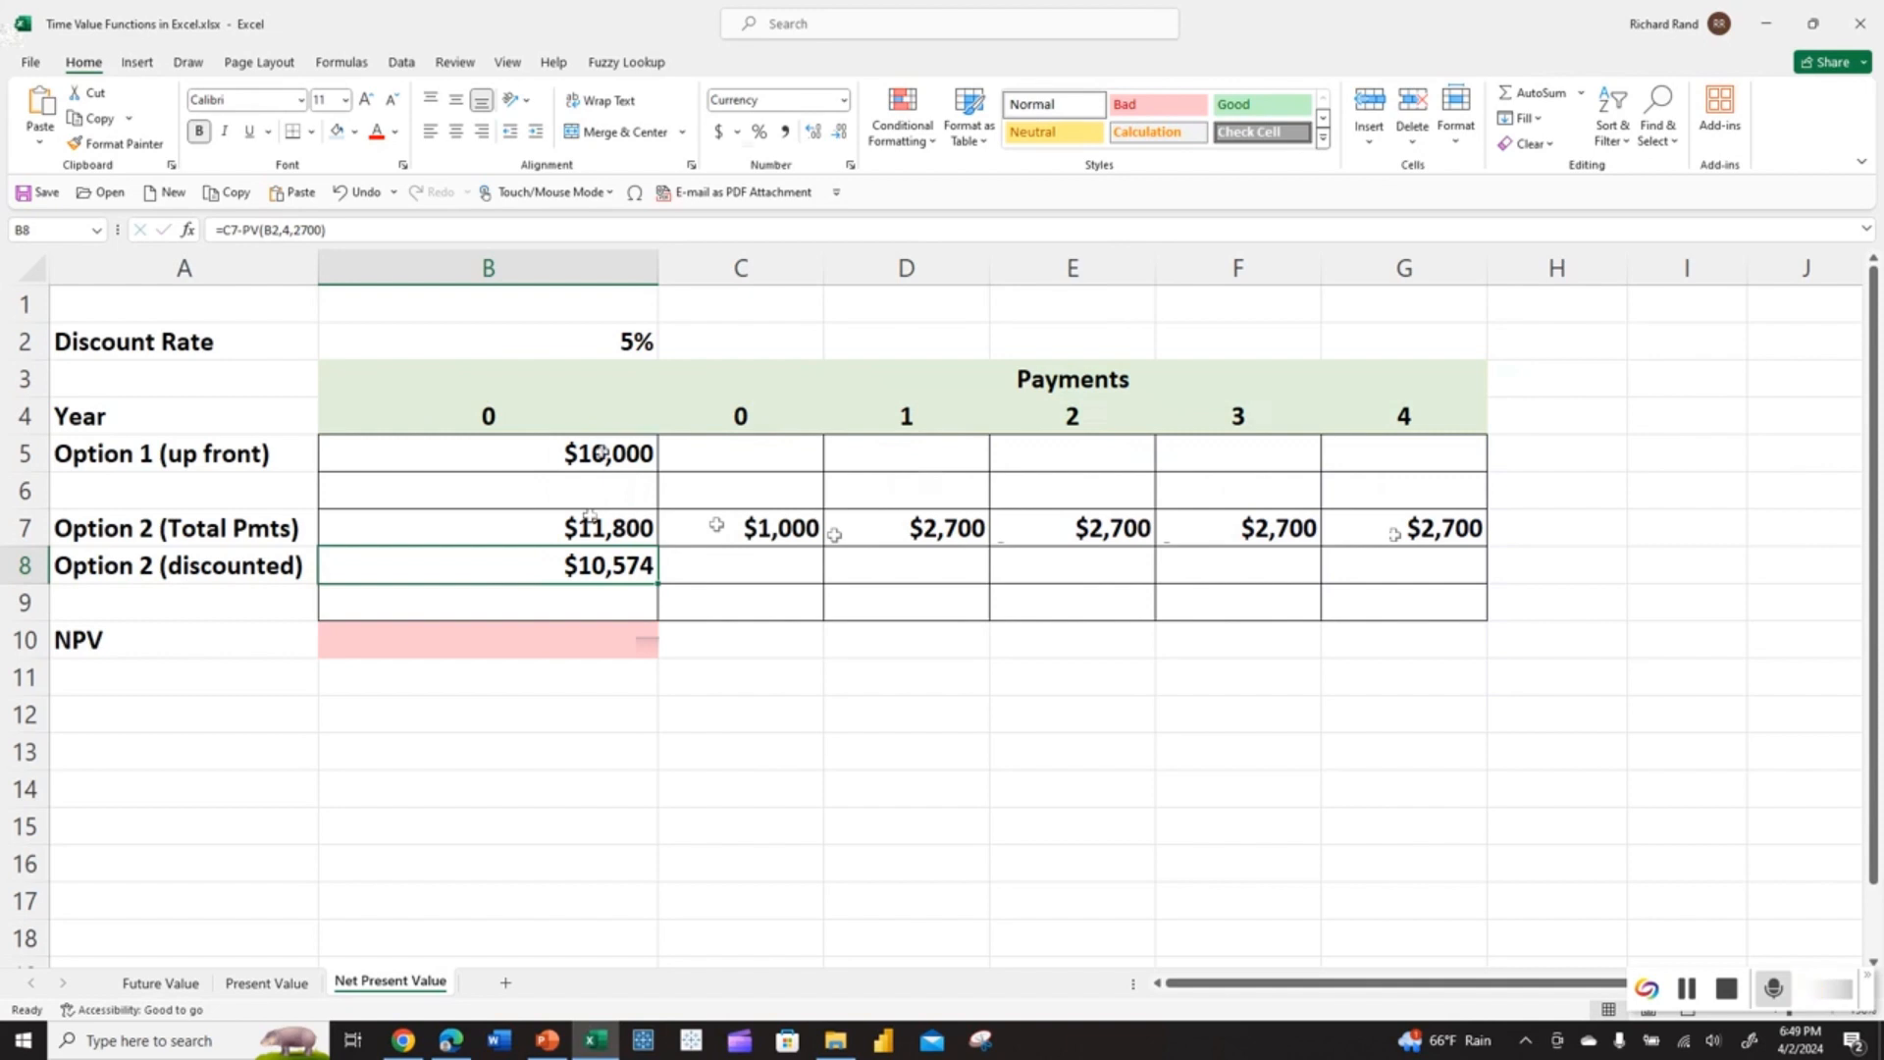
Set the Option 2 payments for years 1 to 4 in D7:G7 to 2,500 each.
click(601, 454)
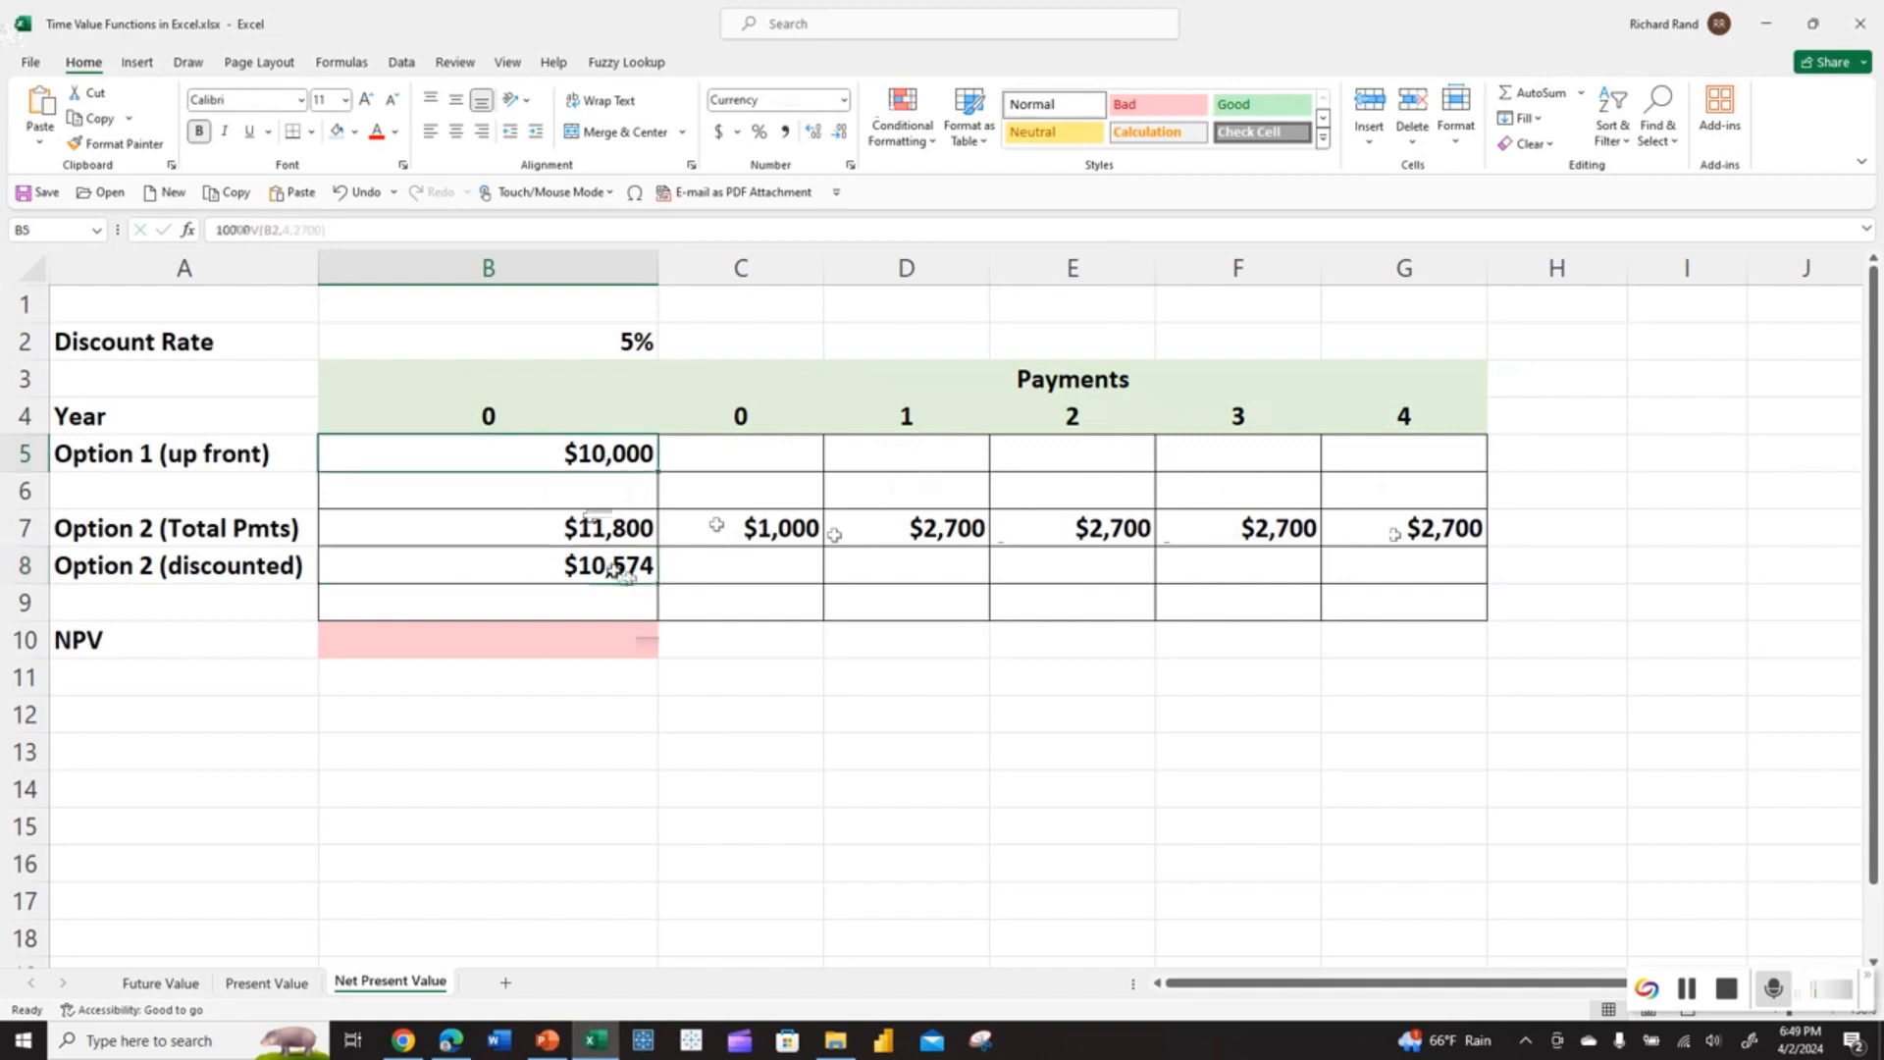
click(624, 577)
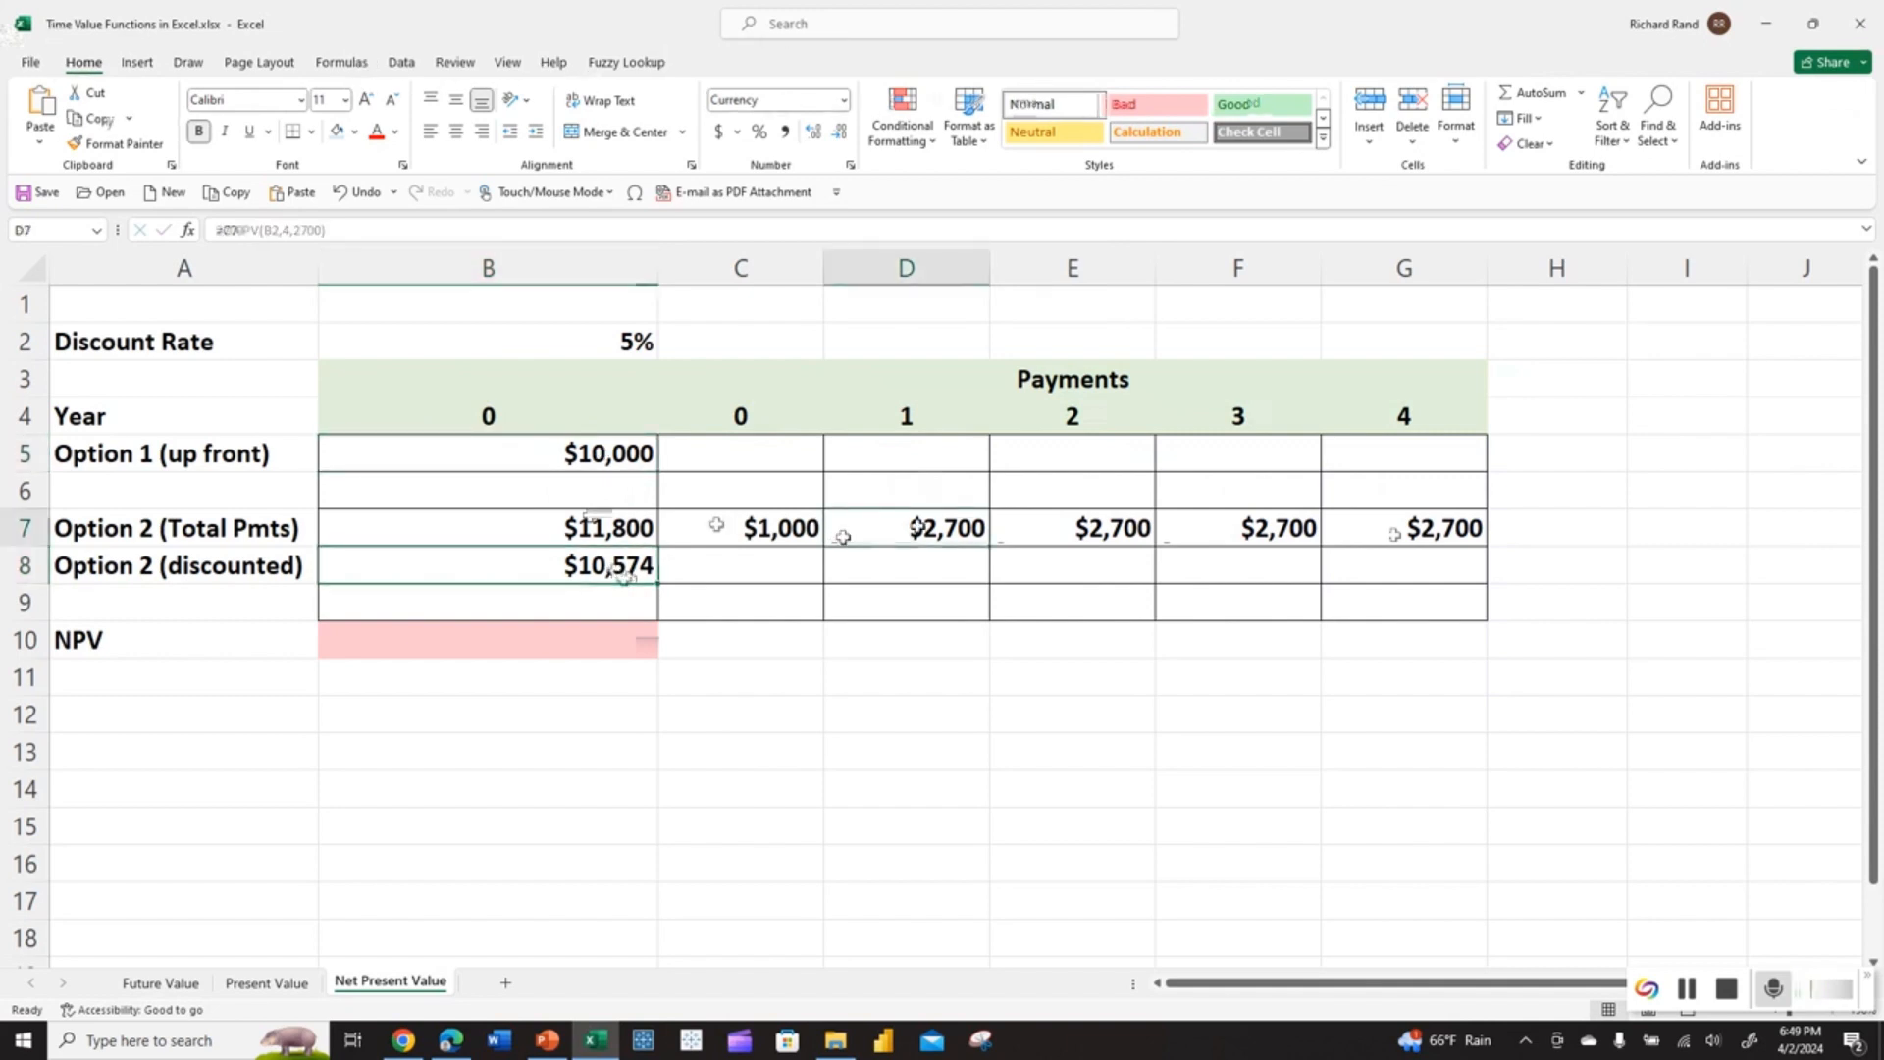
click(915, 530)
text(2,5)
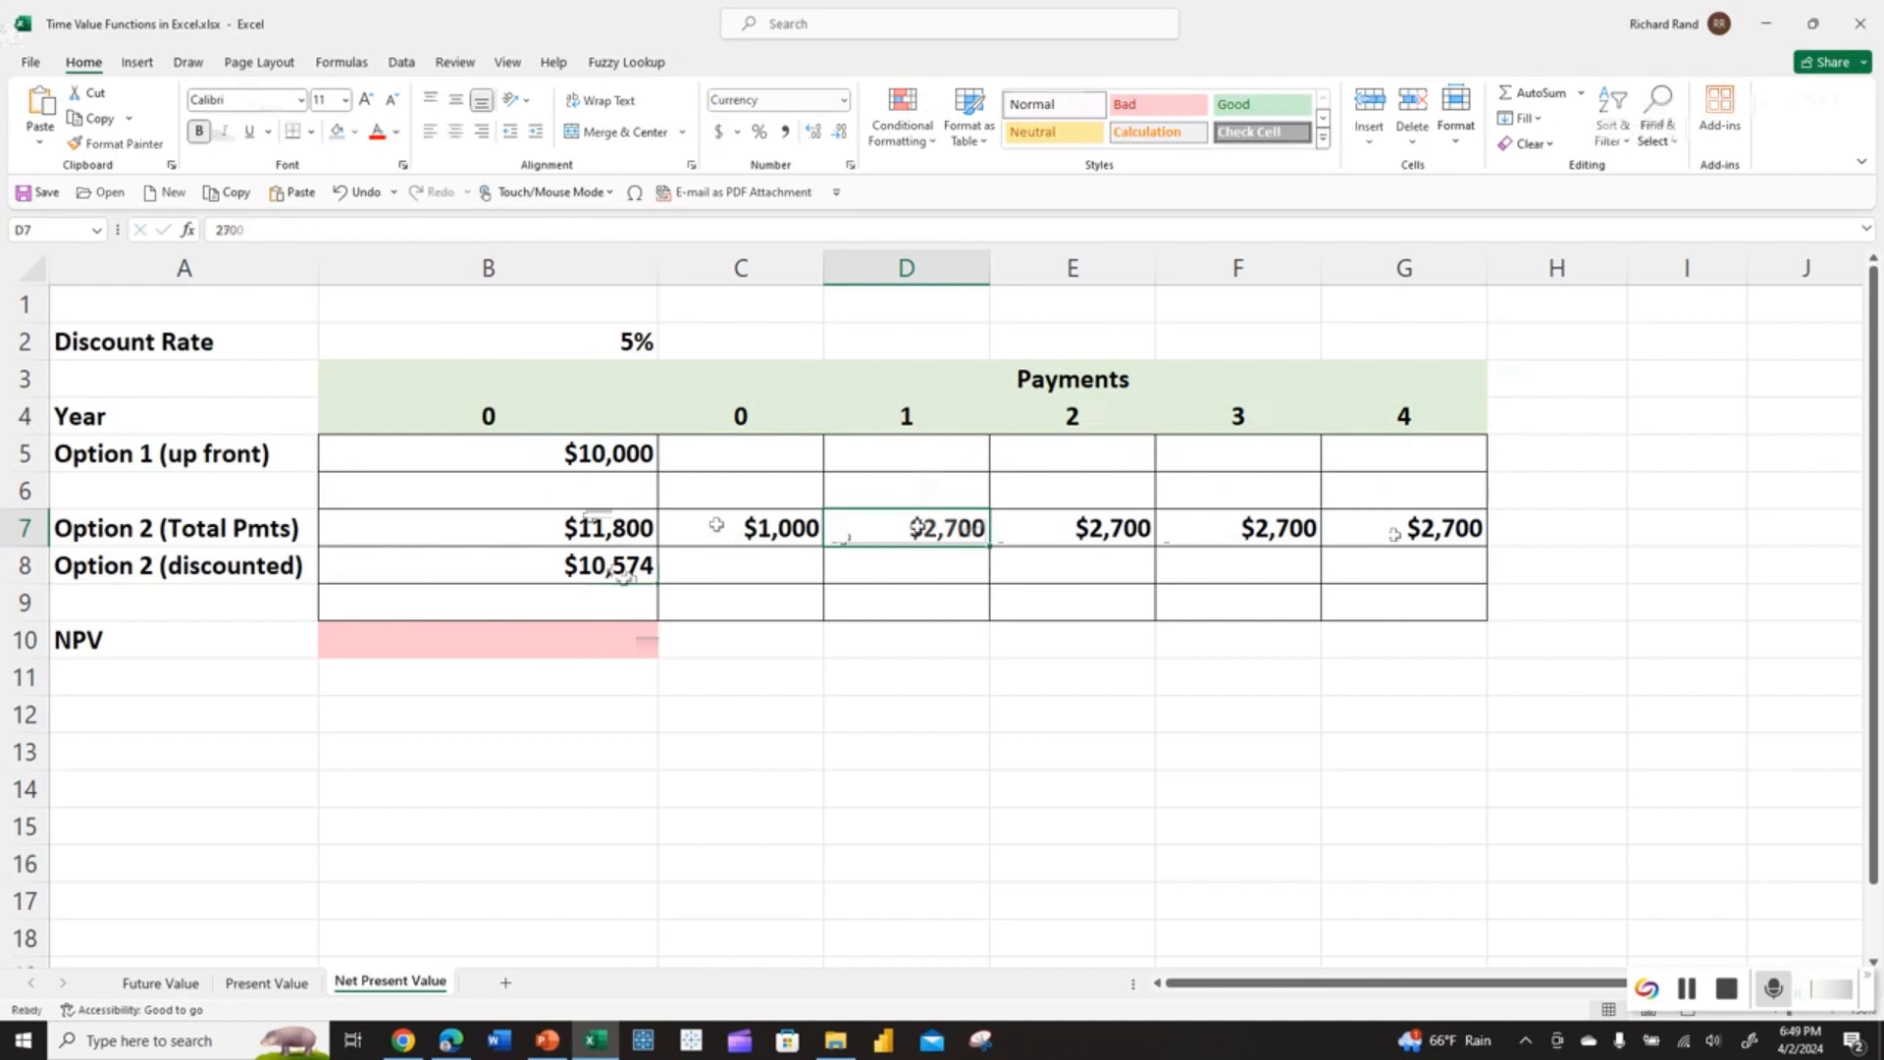
text(00)
key(Tab)
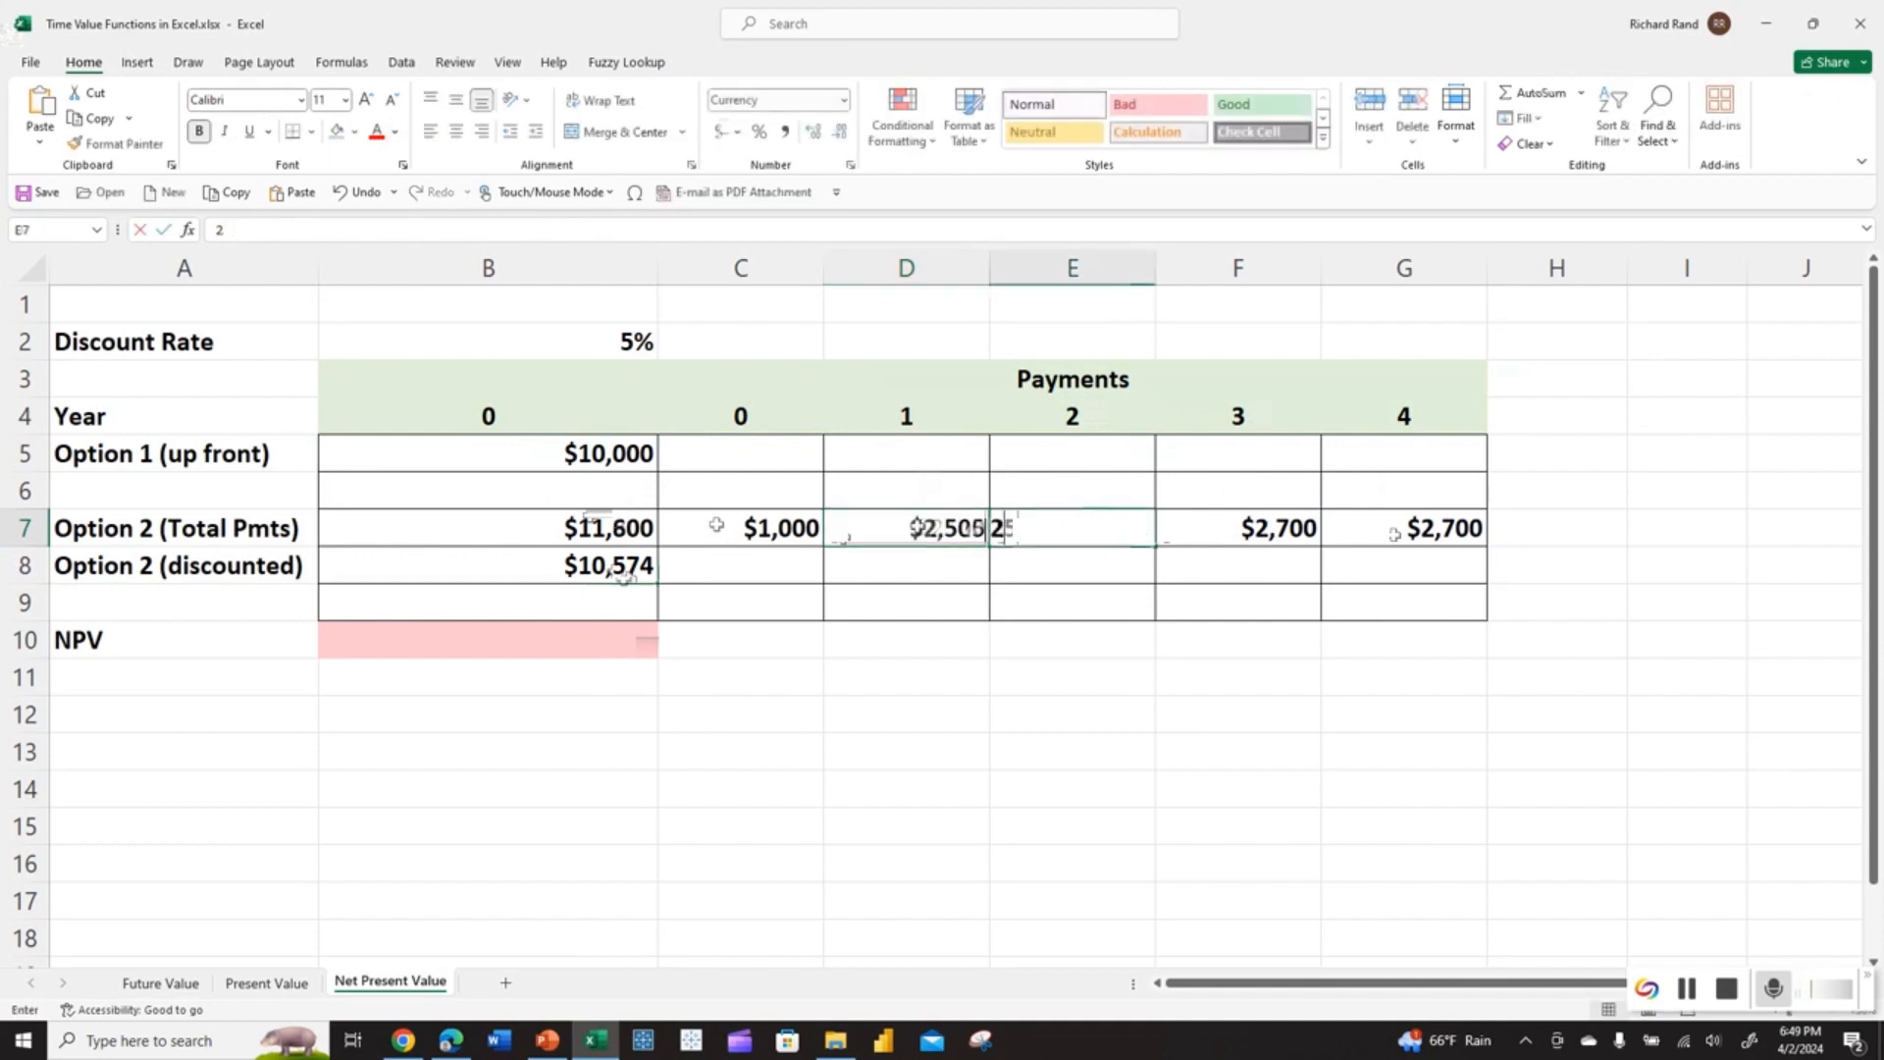
text(2500)
key(Tab)
text(2,500)
key(Tab)
text(2500)
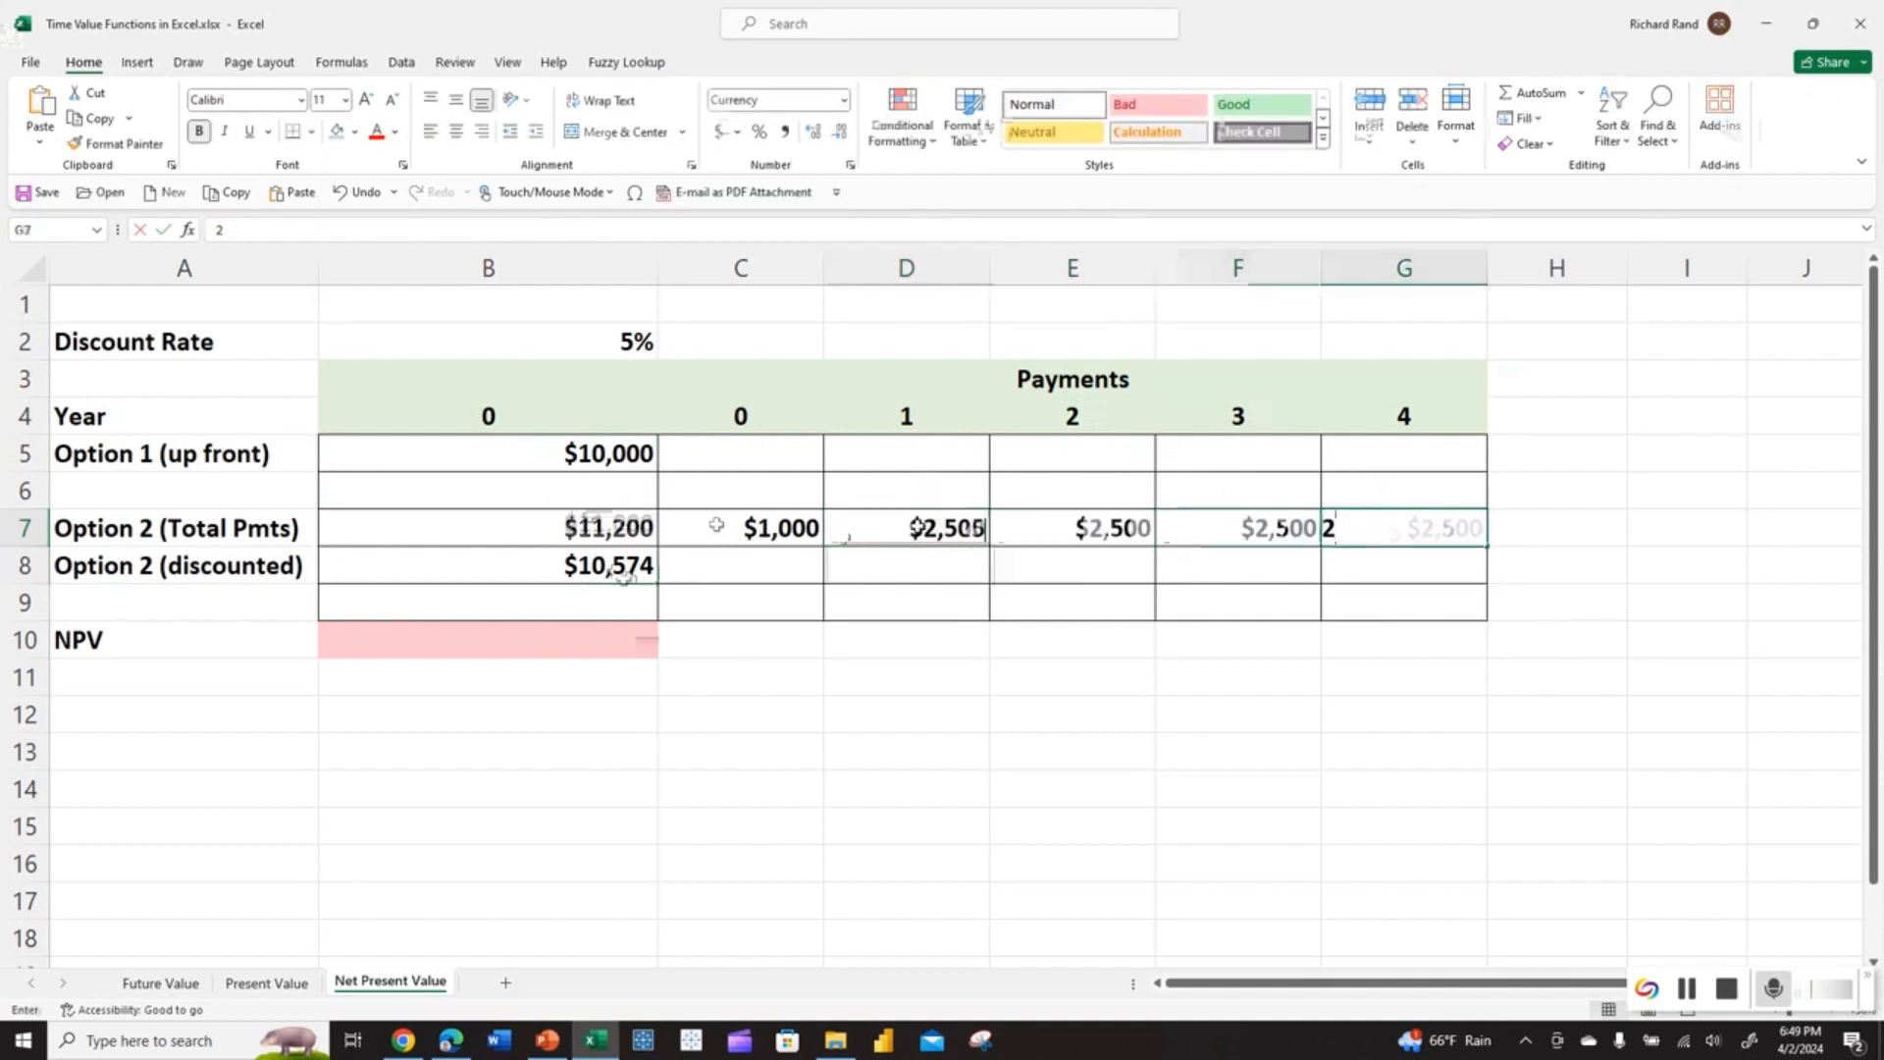
key(Return)
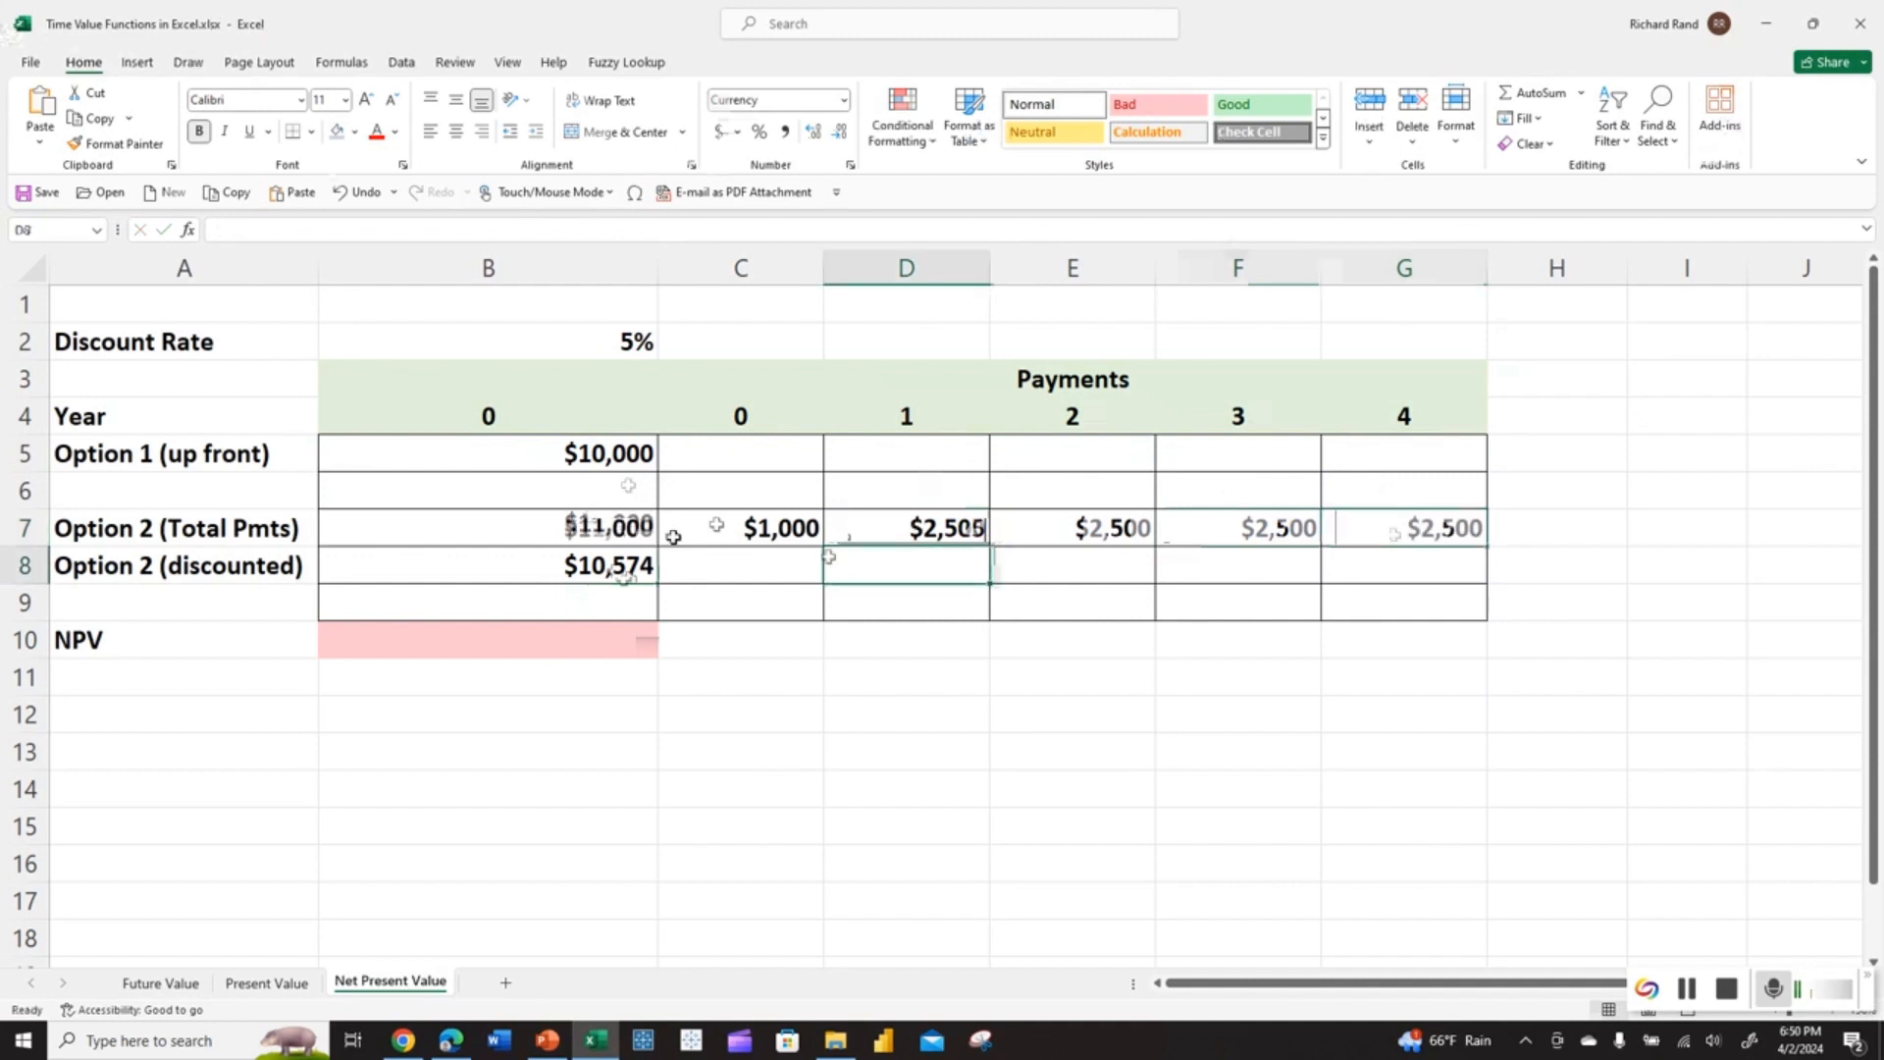
Change the payment in the Option 2 discounted PV formula in B8 to 2500.
key(Left)
key(Left)
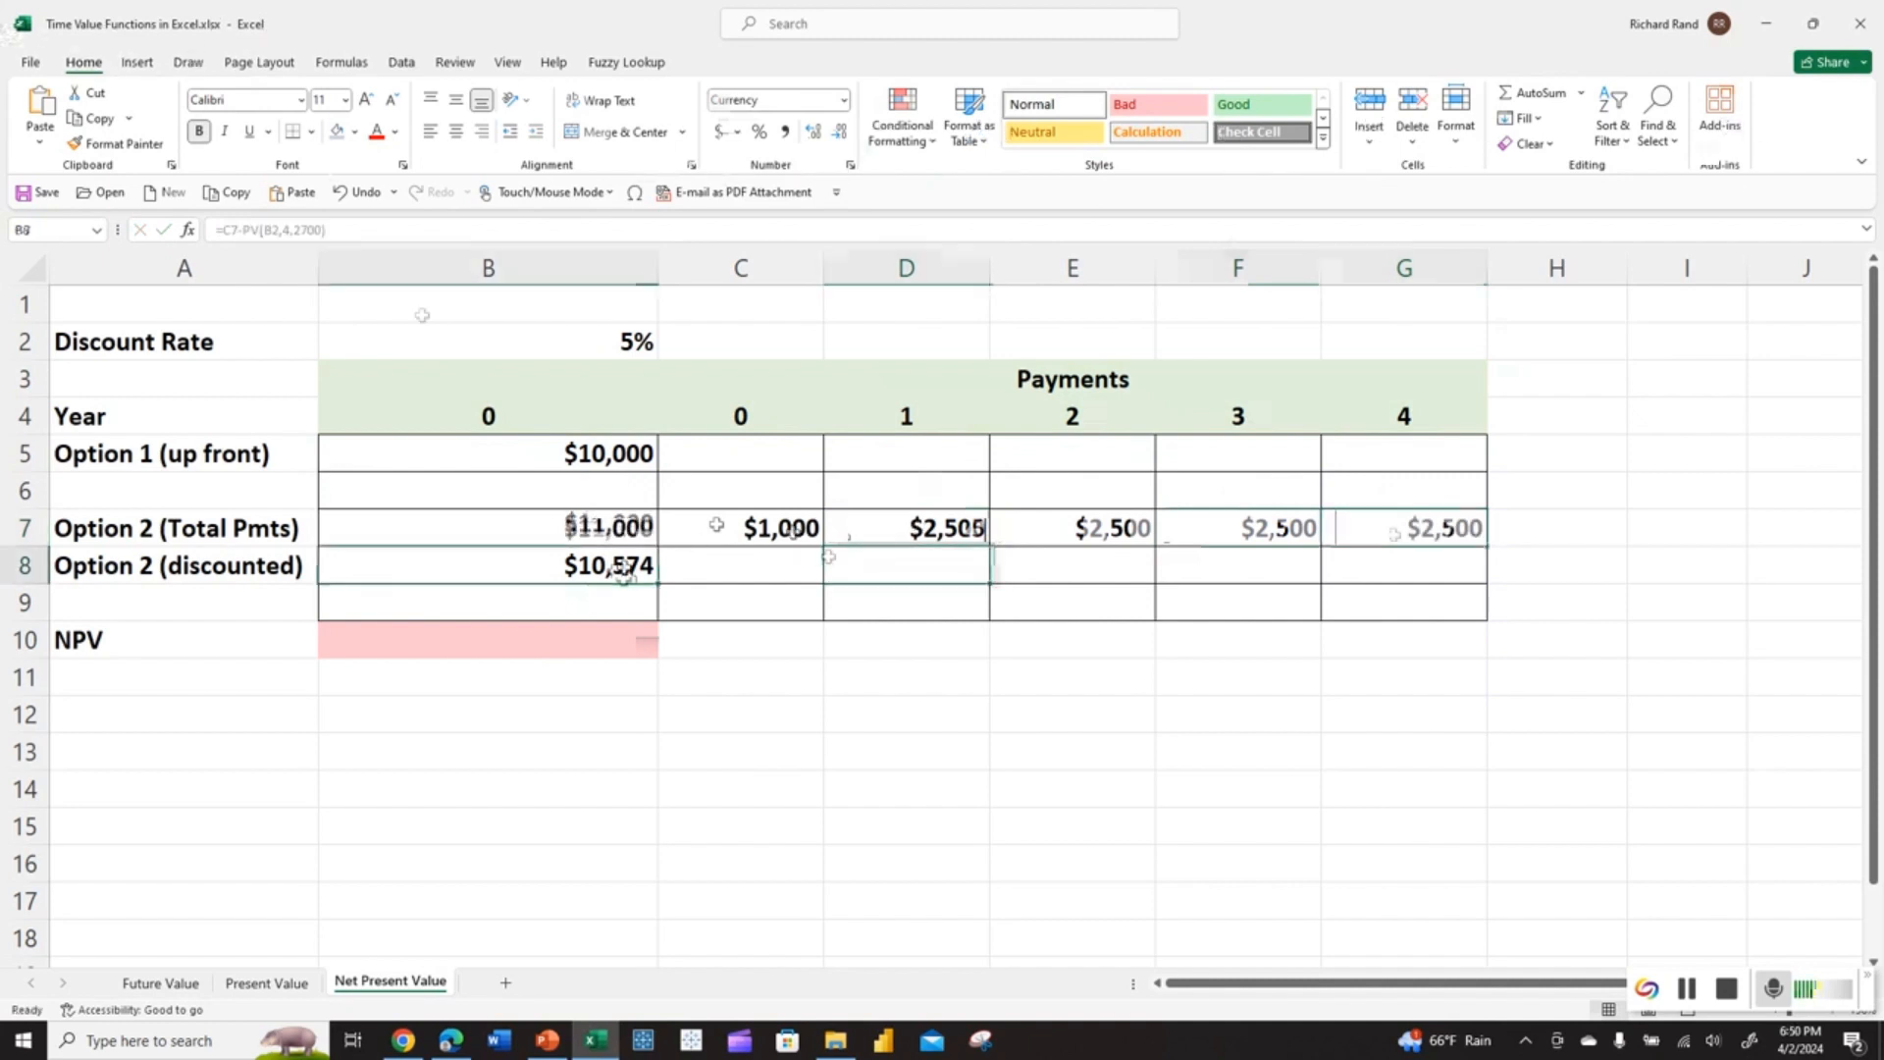
click(308, 229)
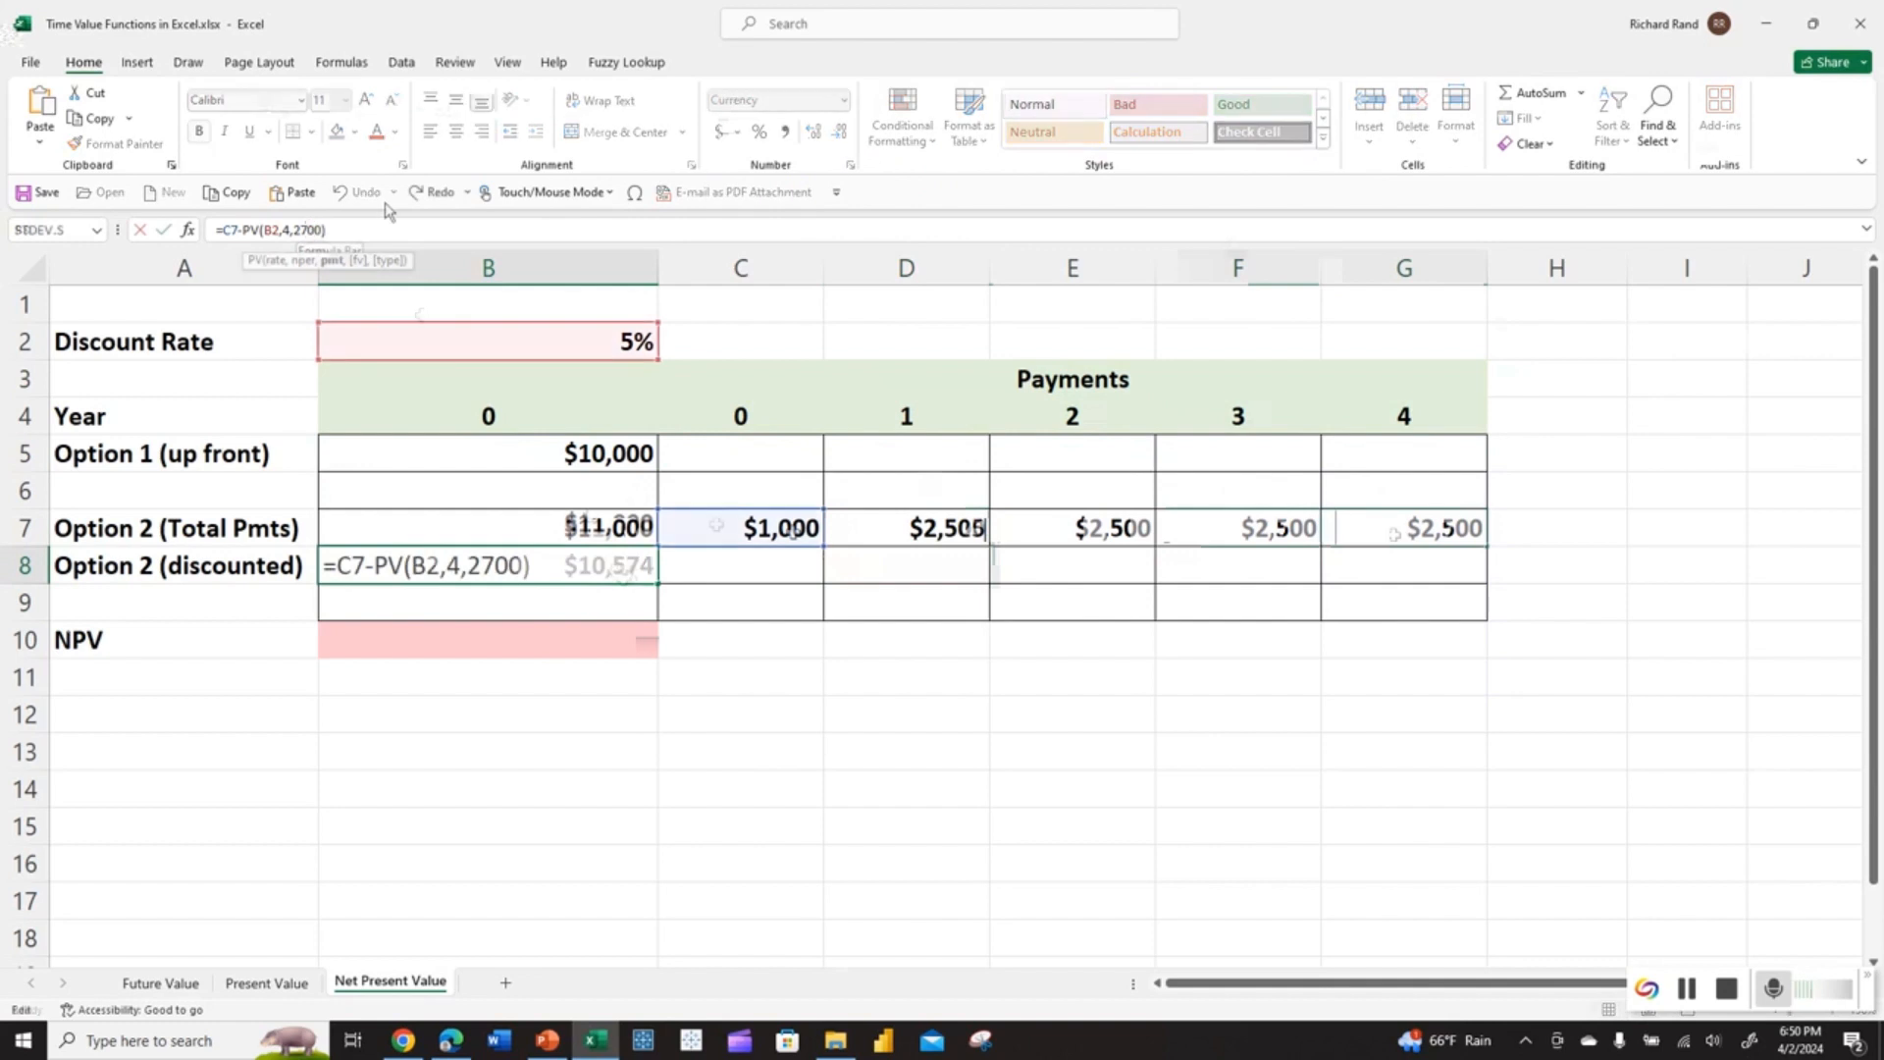
key(BackSpace)
text(5)
key(Return)
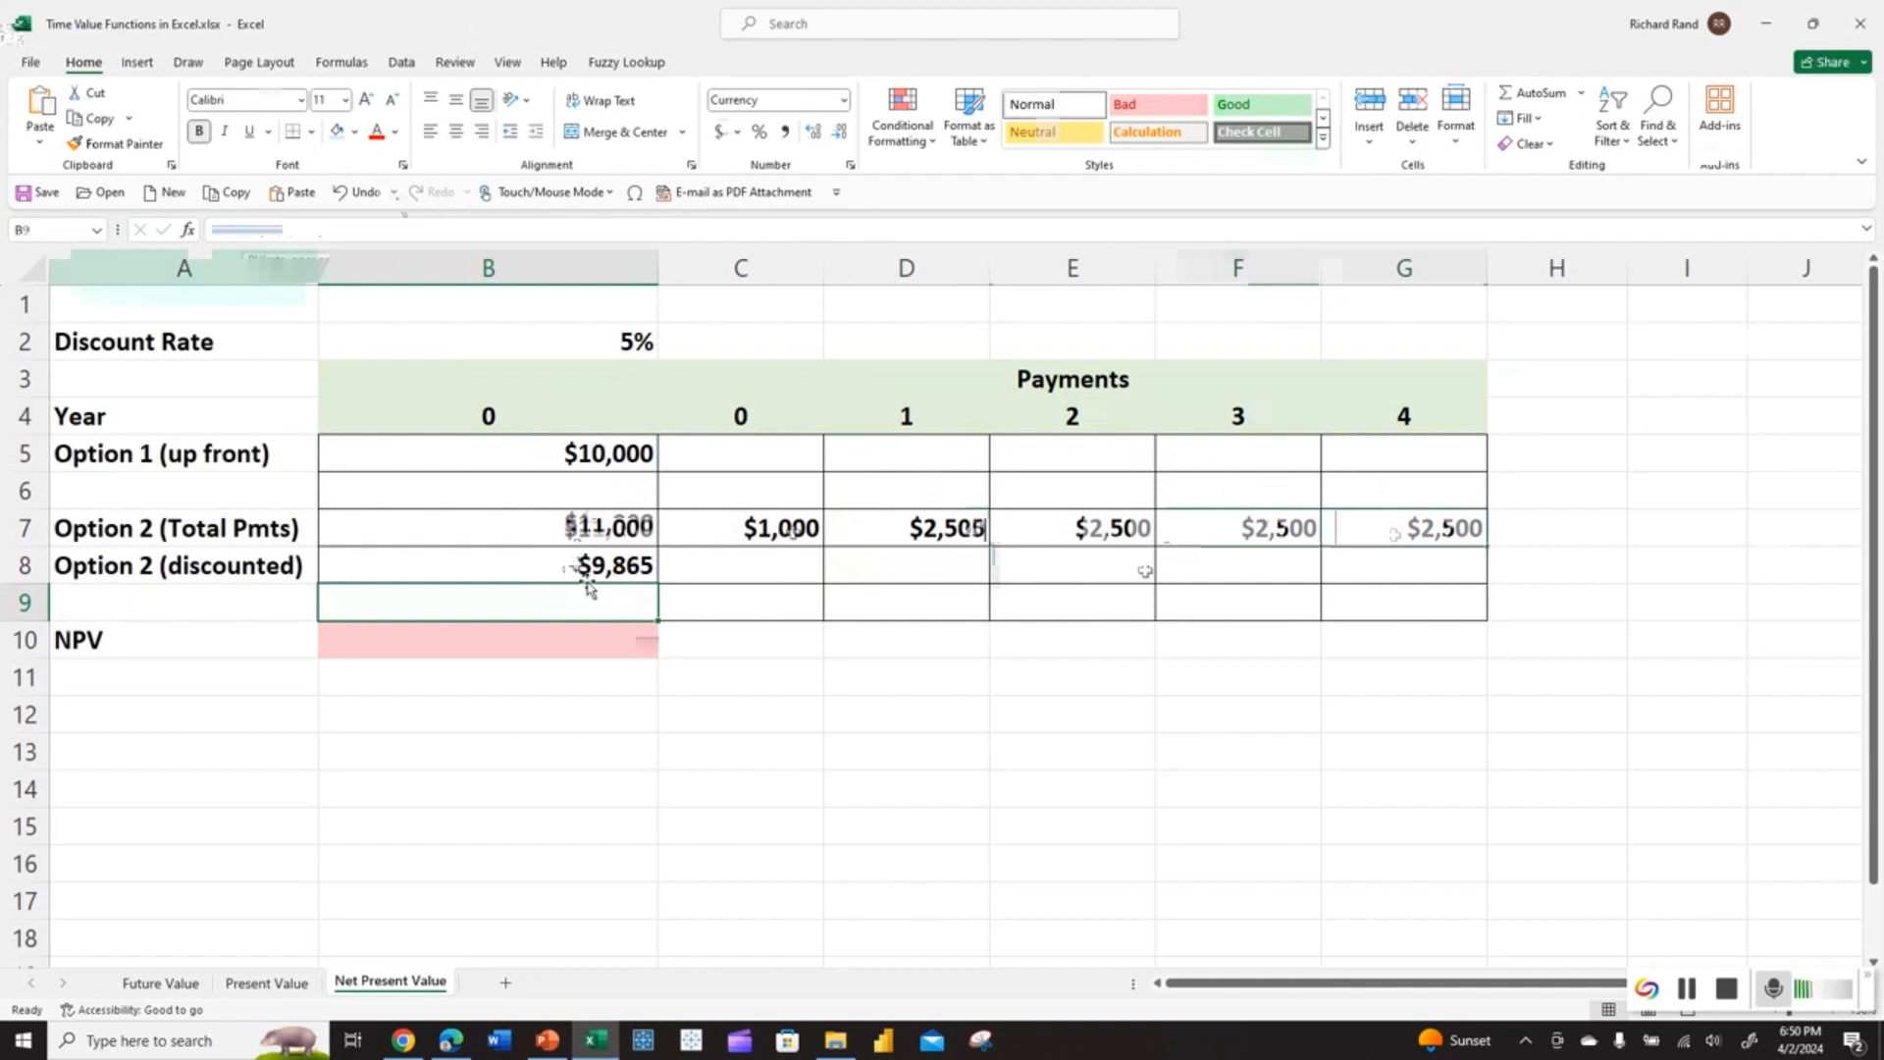
Enter an NPV function in B10 with B2 as the rate and the year 1 to 4 payments D7:G7 as the values.
click(563, 640)
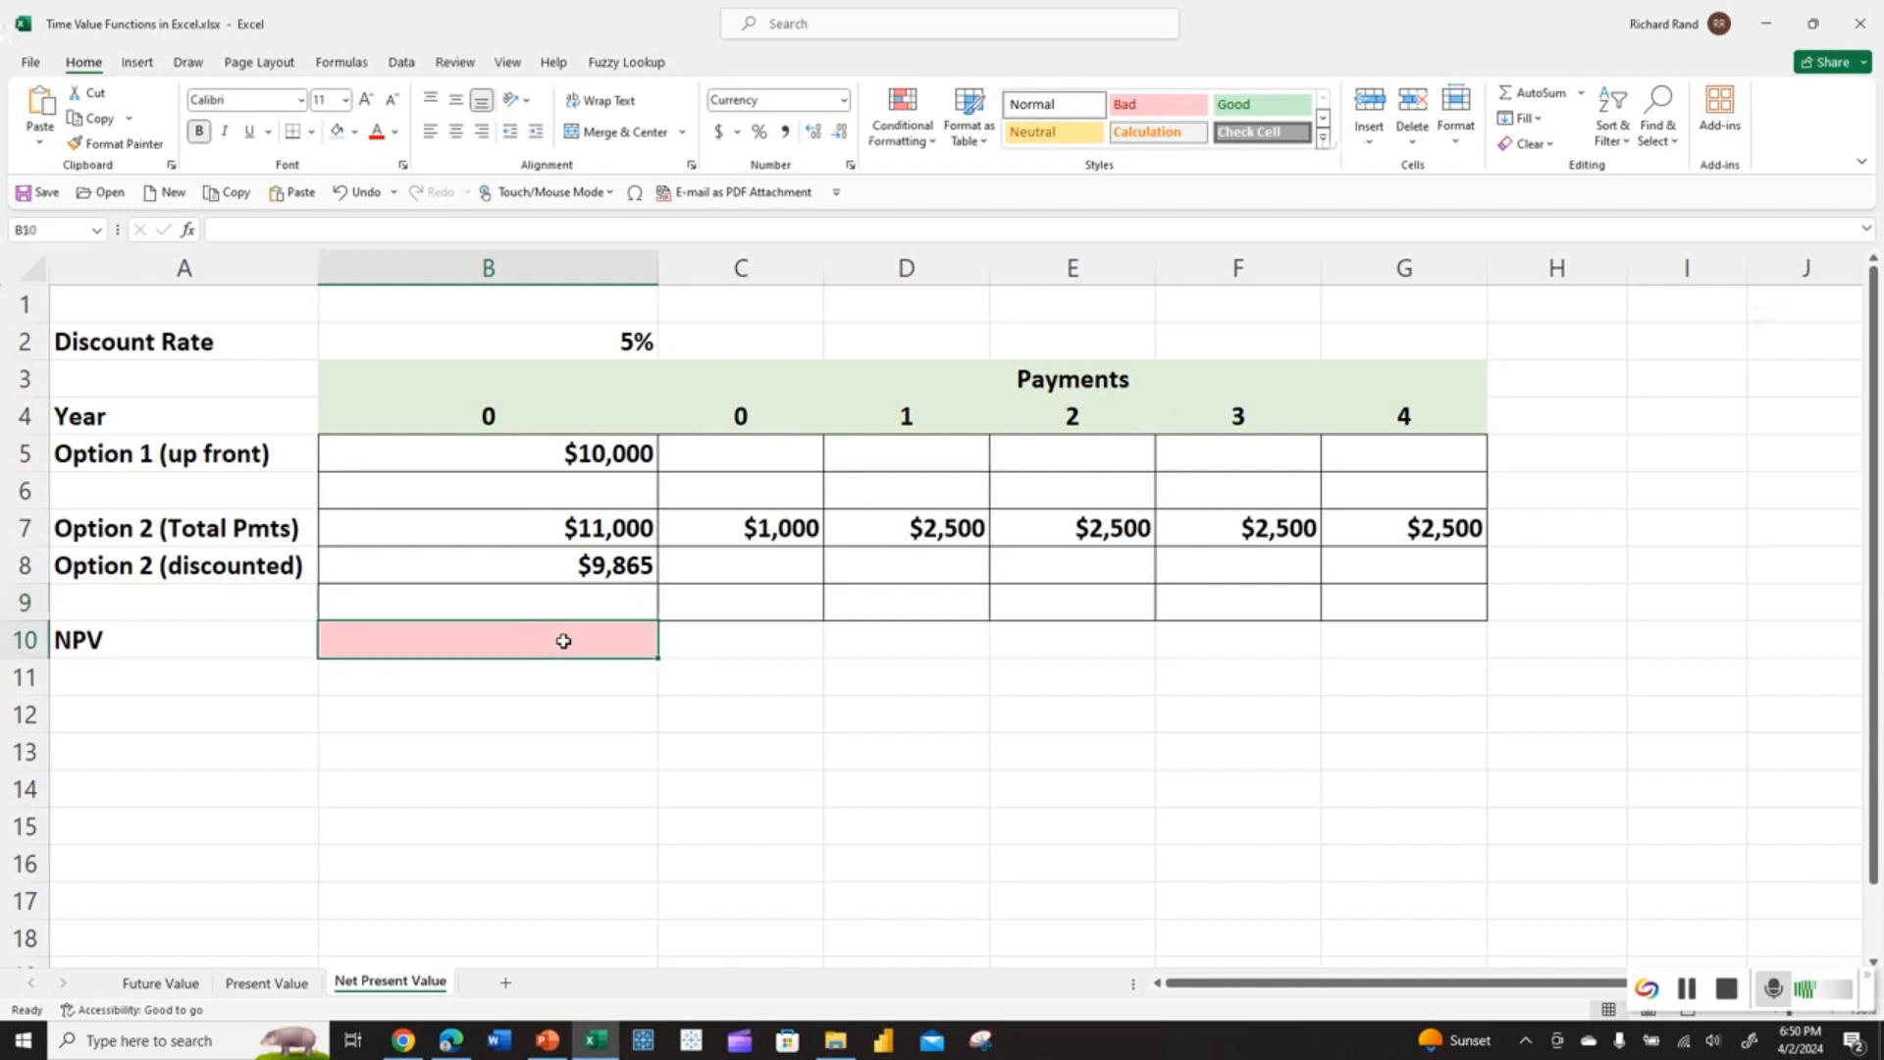
text(=n)
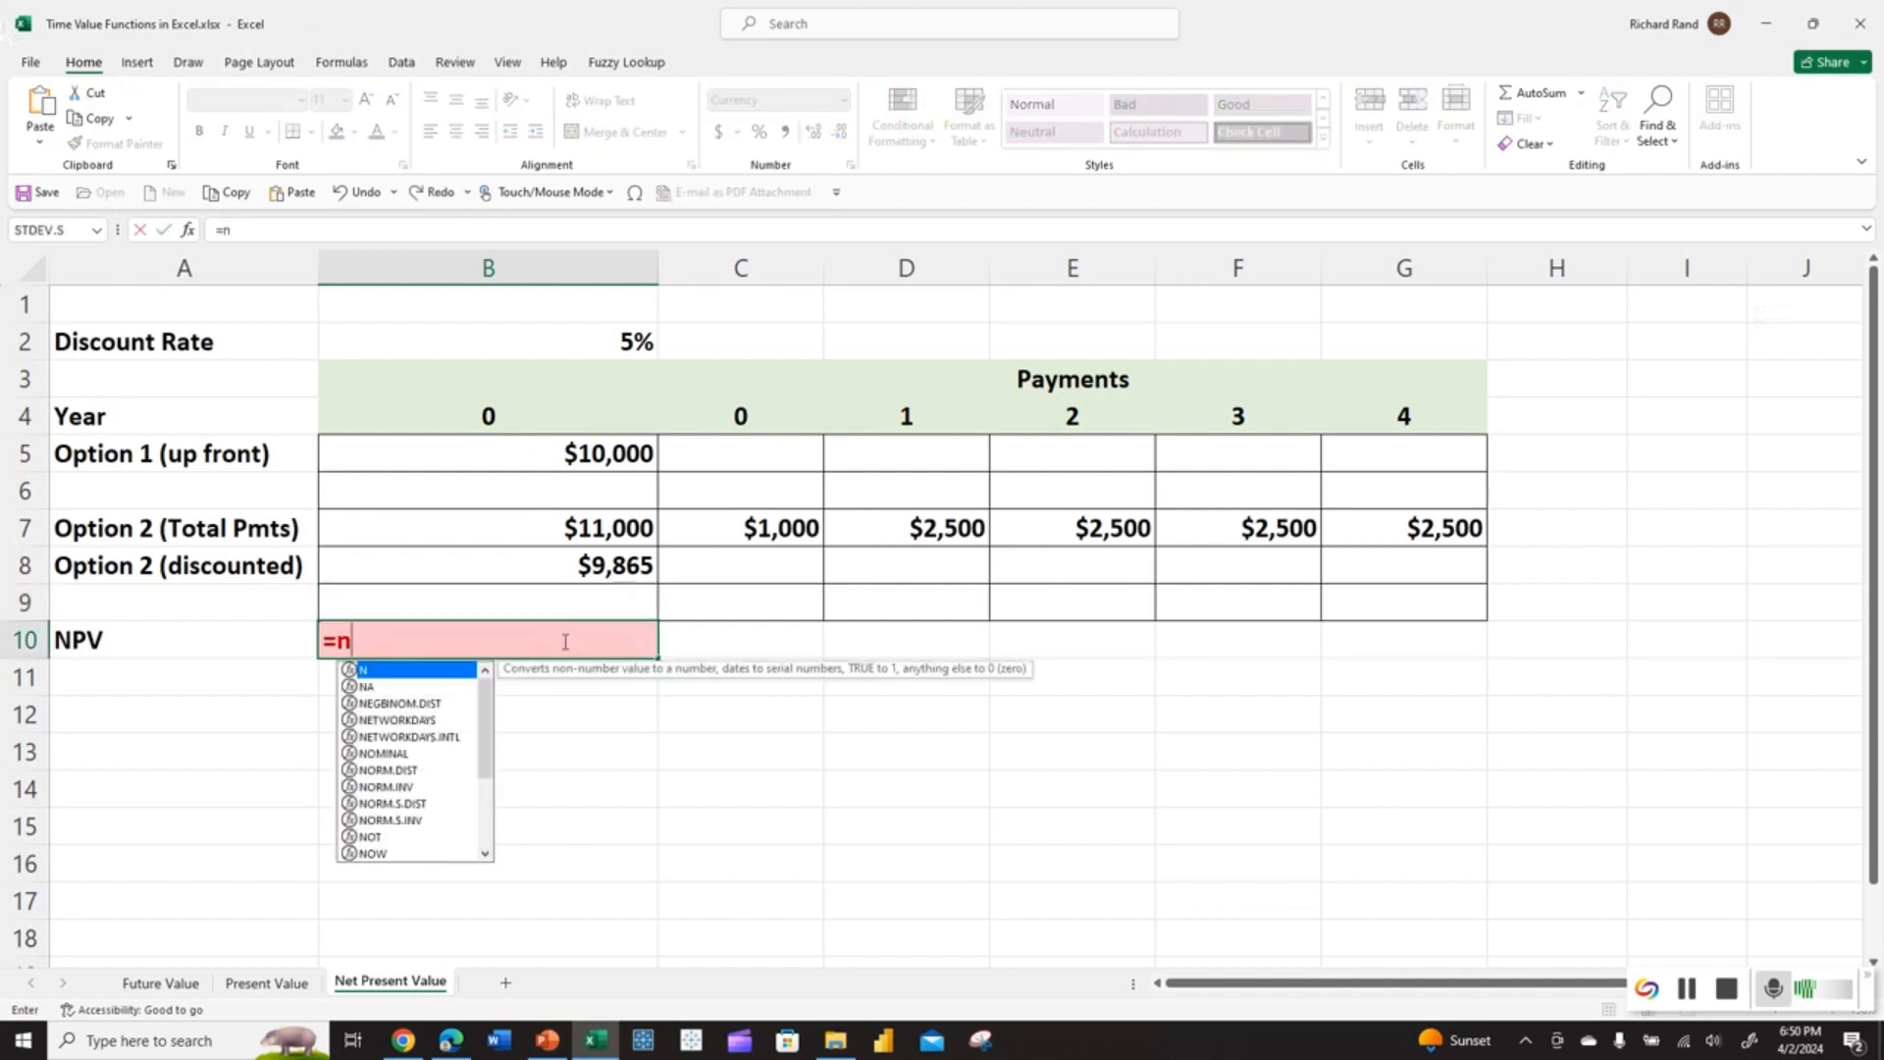
text(pv)
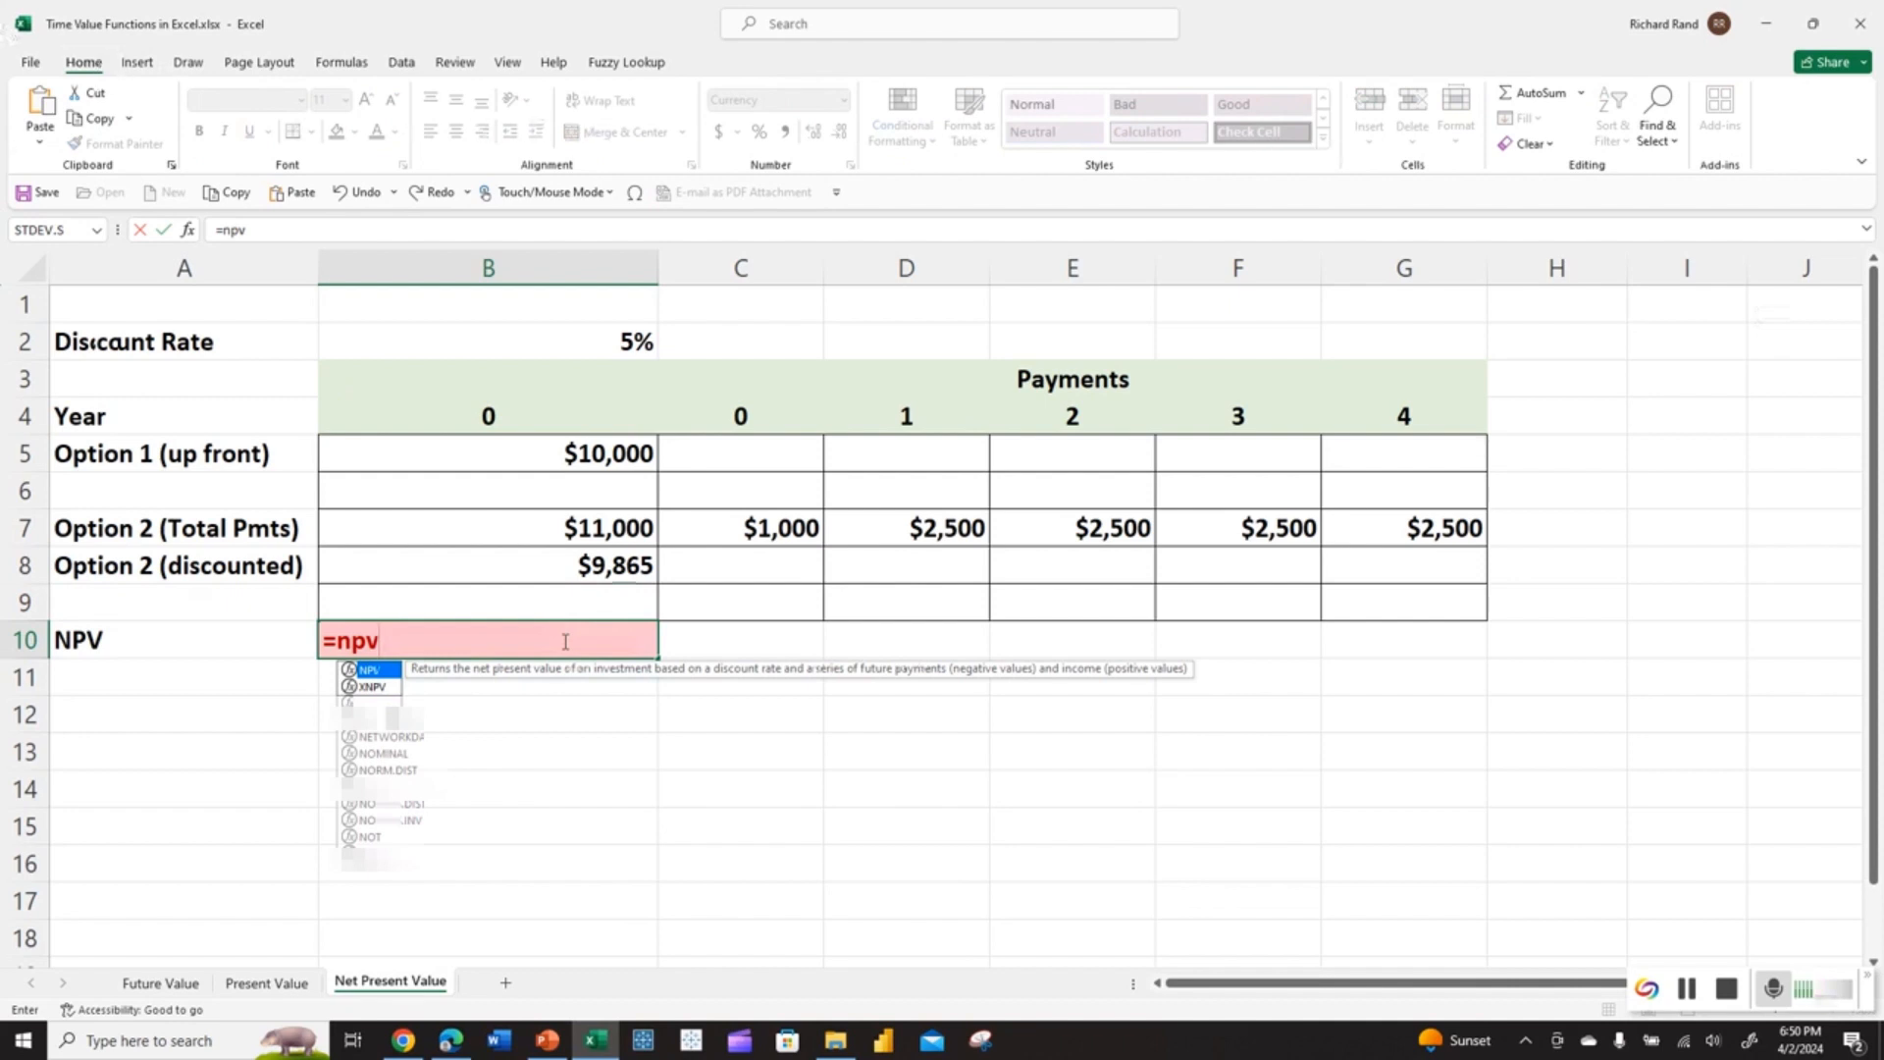
key(ctrl+a)
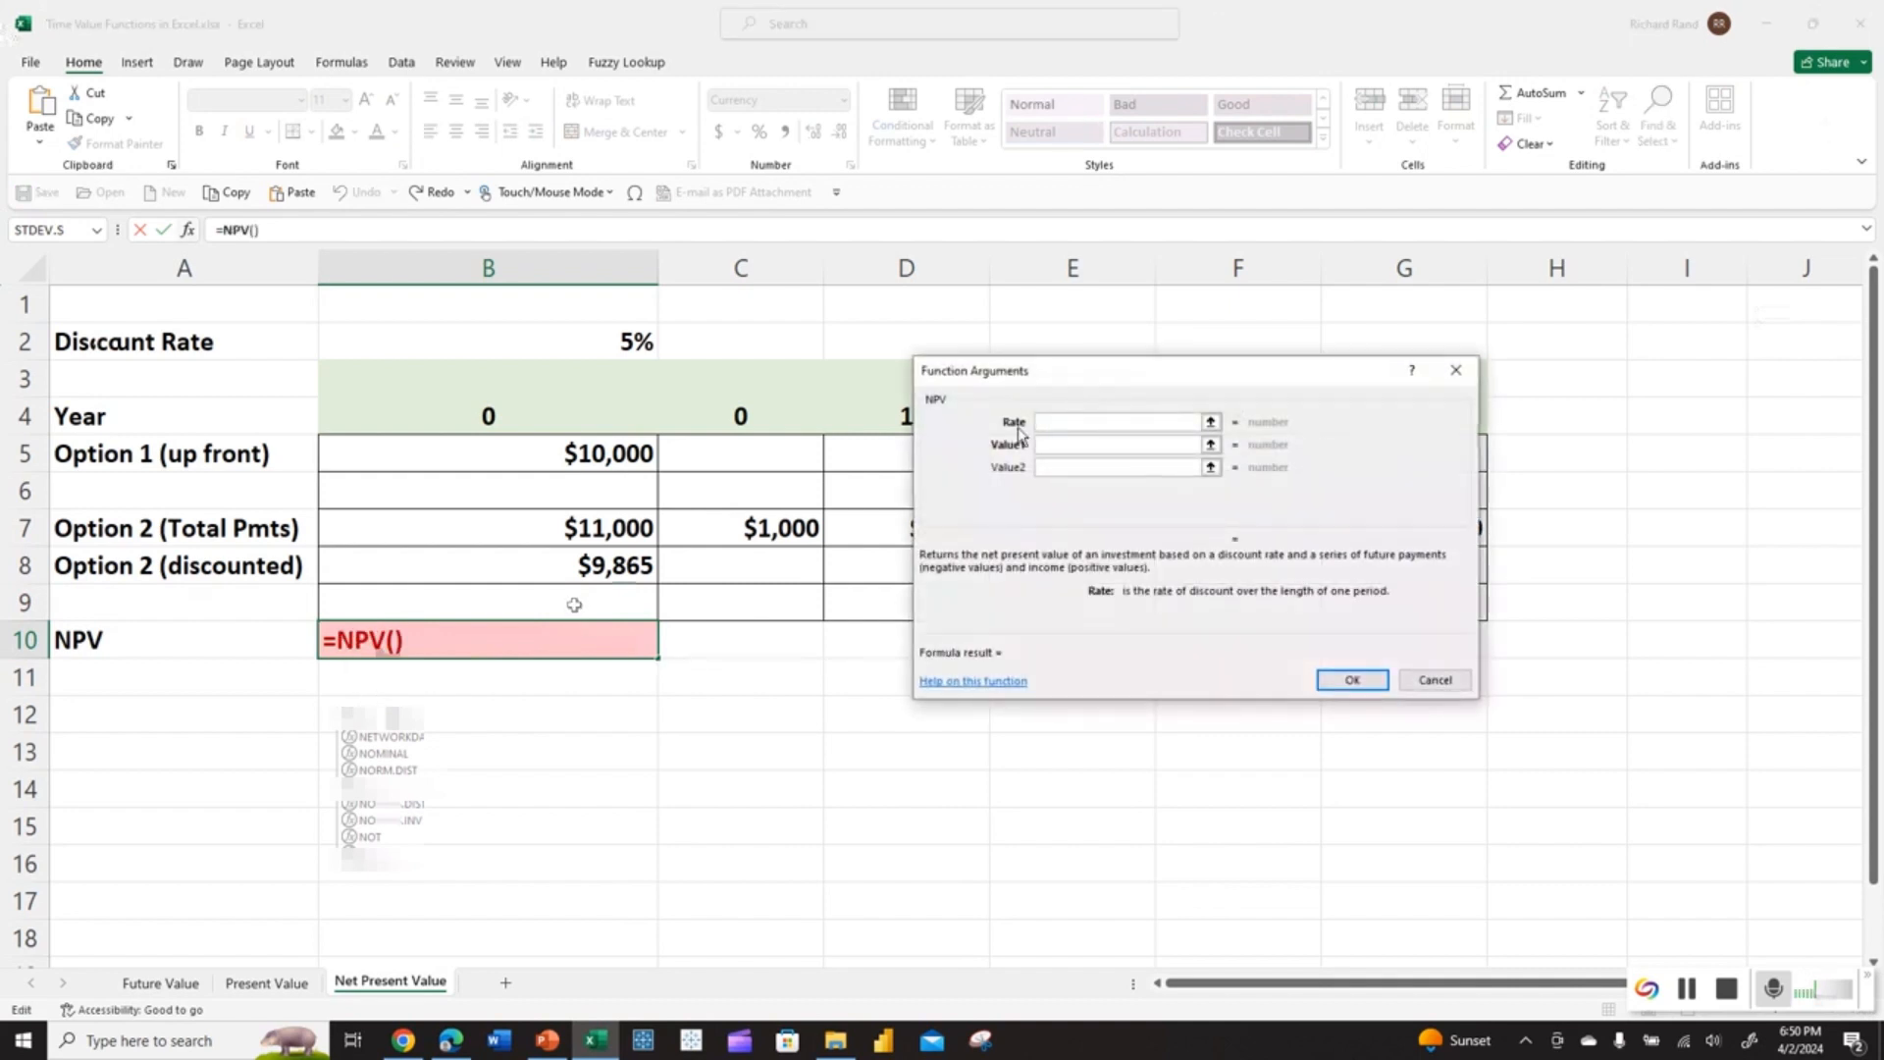
drag(1114, 362, 981, 625)
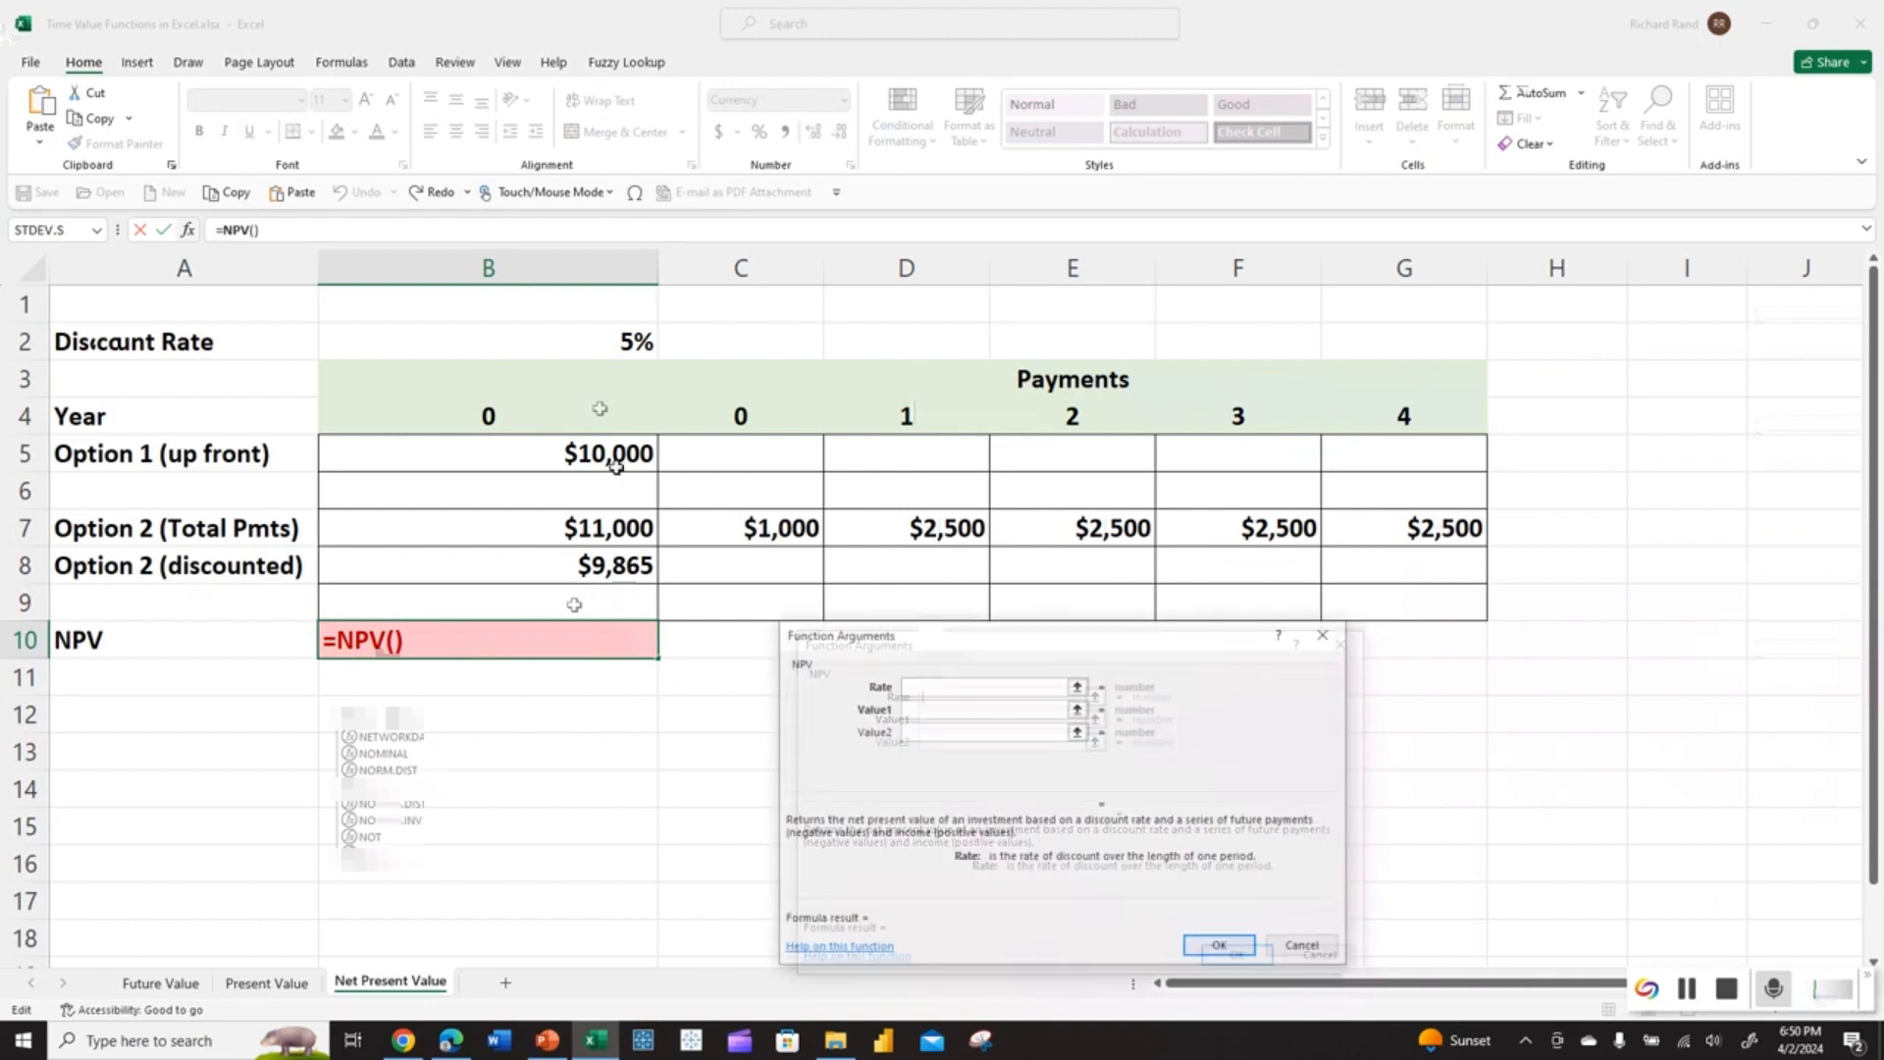
click(630, 345)
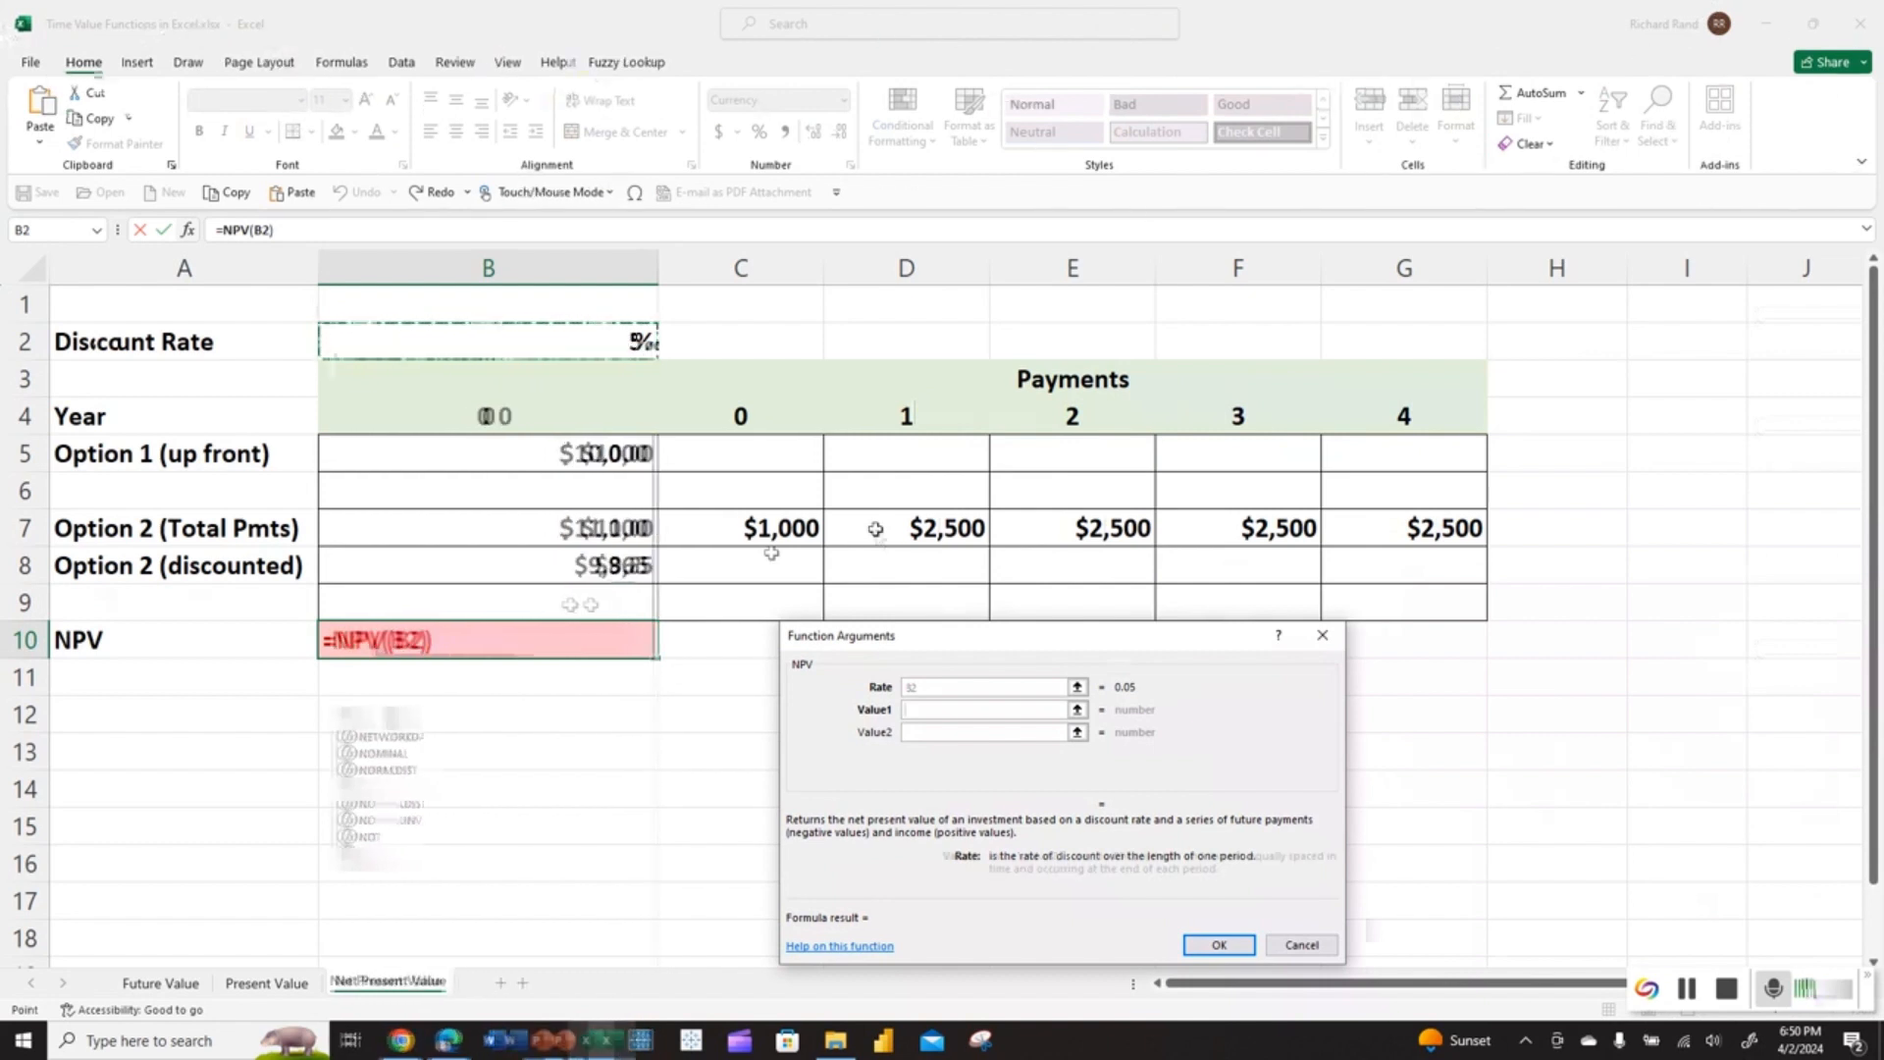
key(Tab)
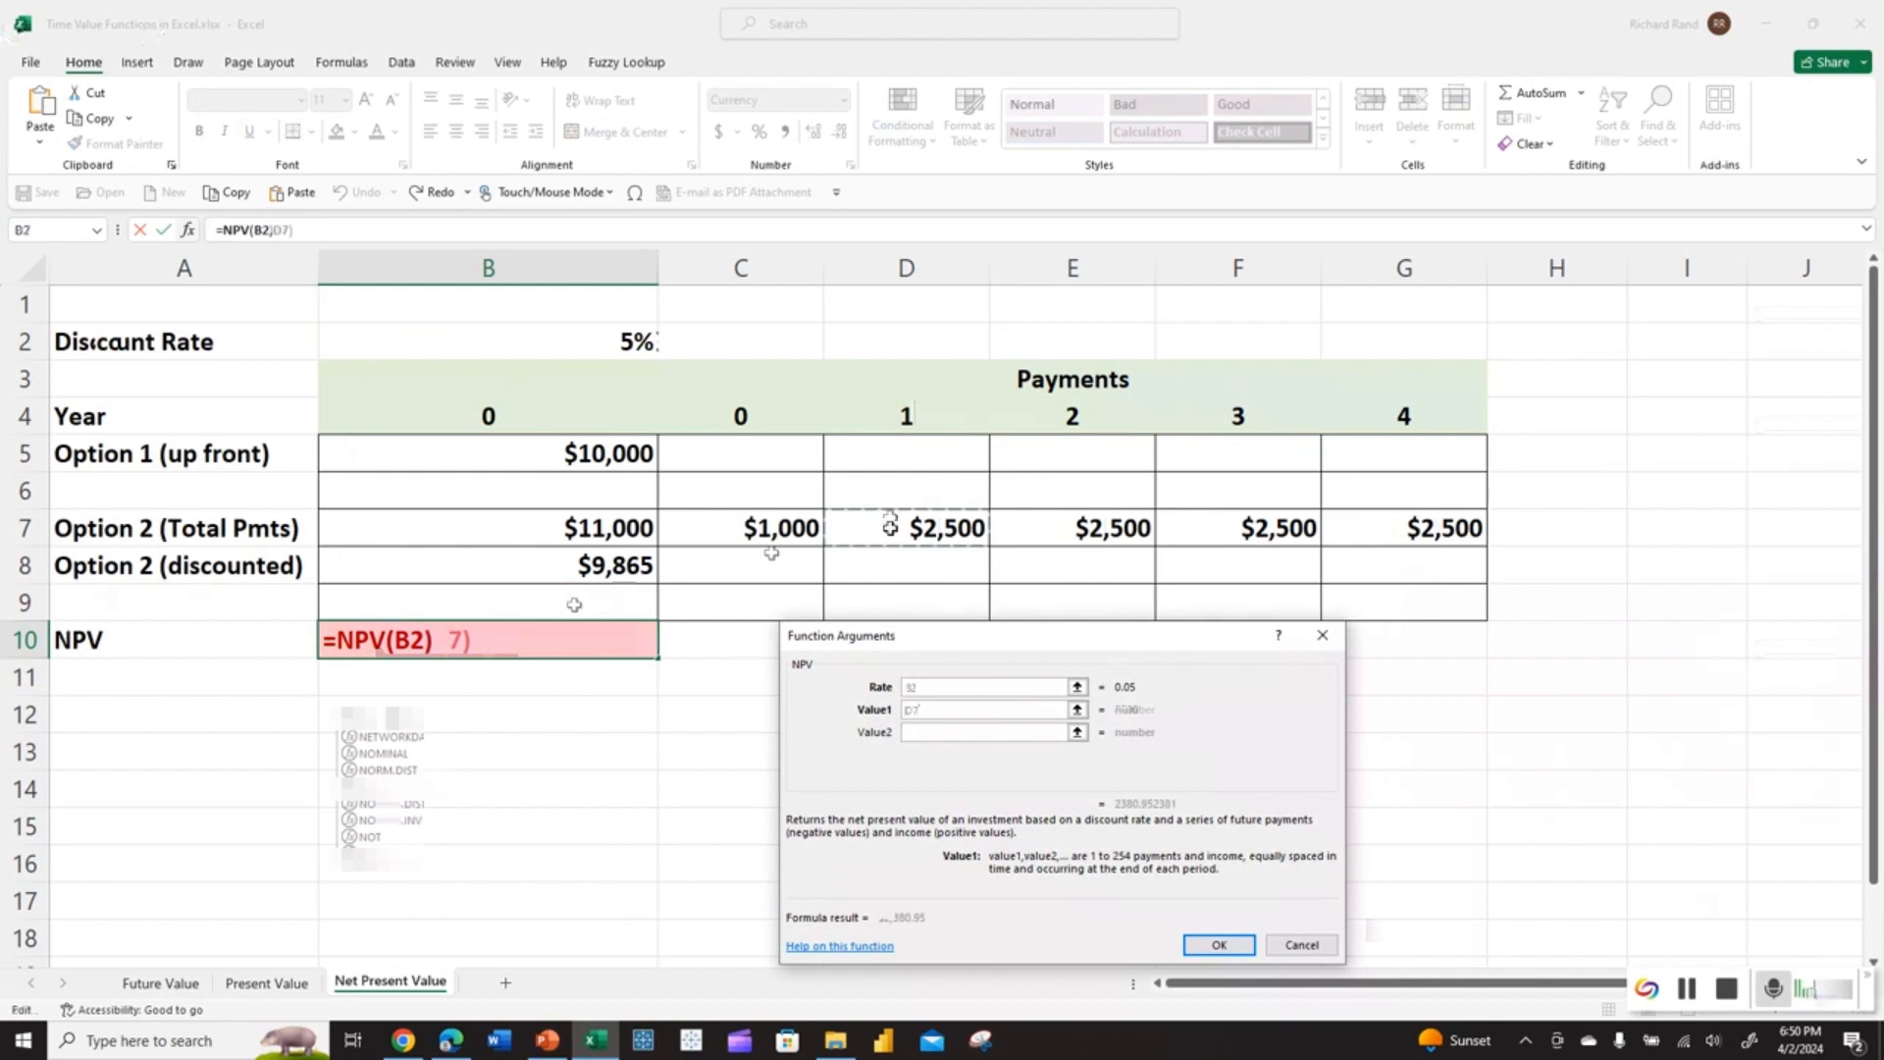
drag(888, 525, 1358, 528)
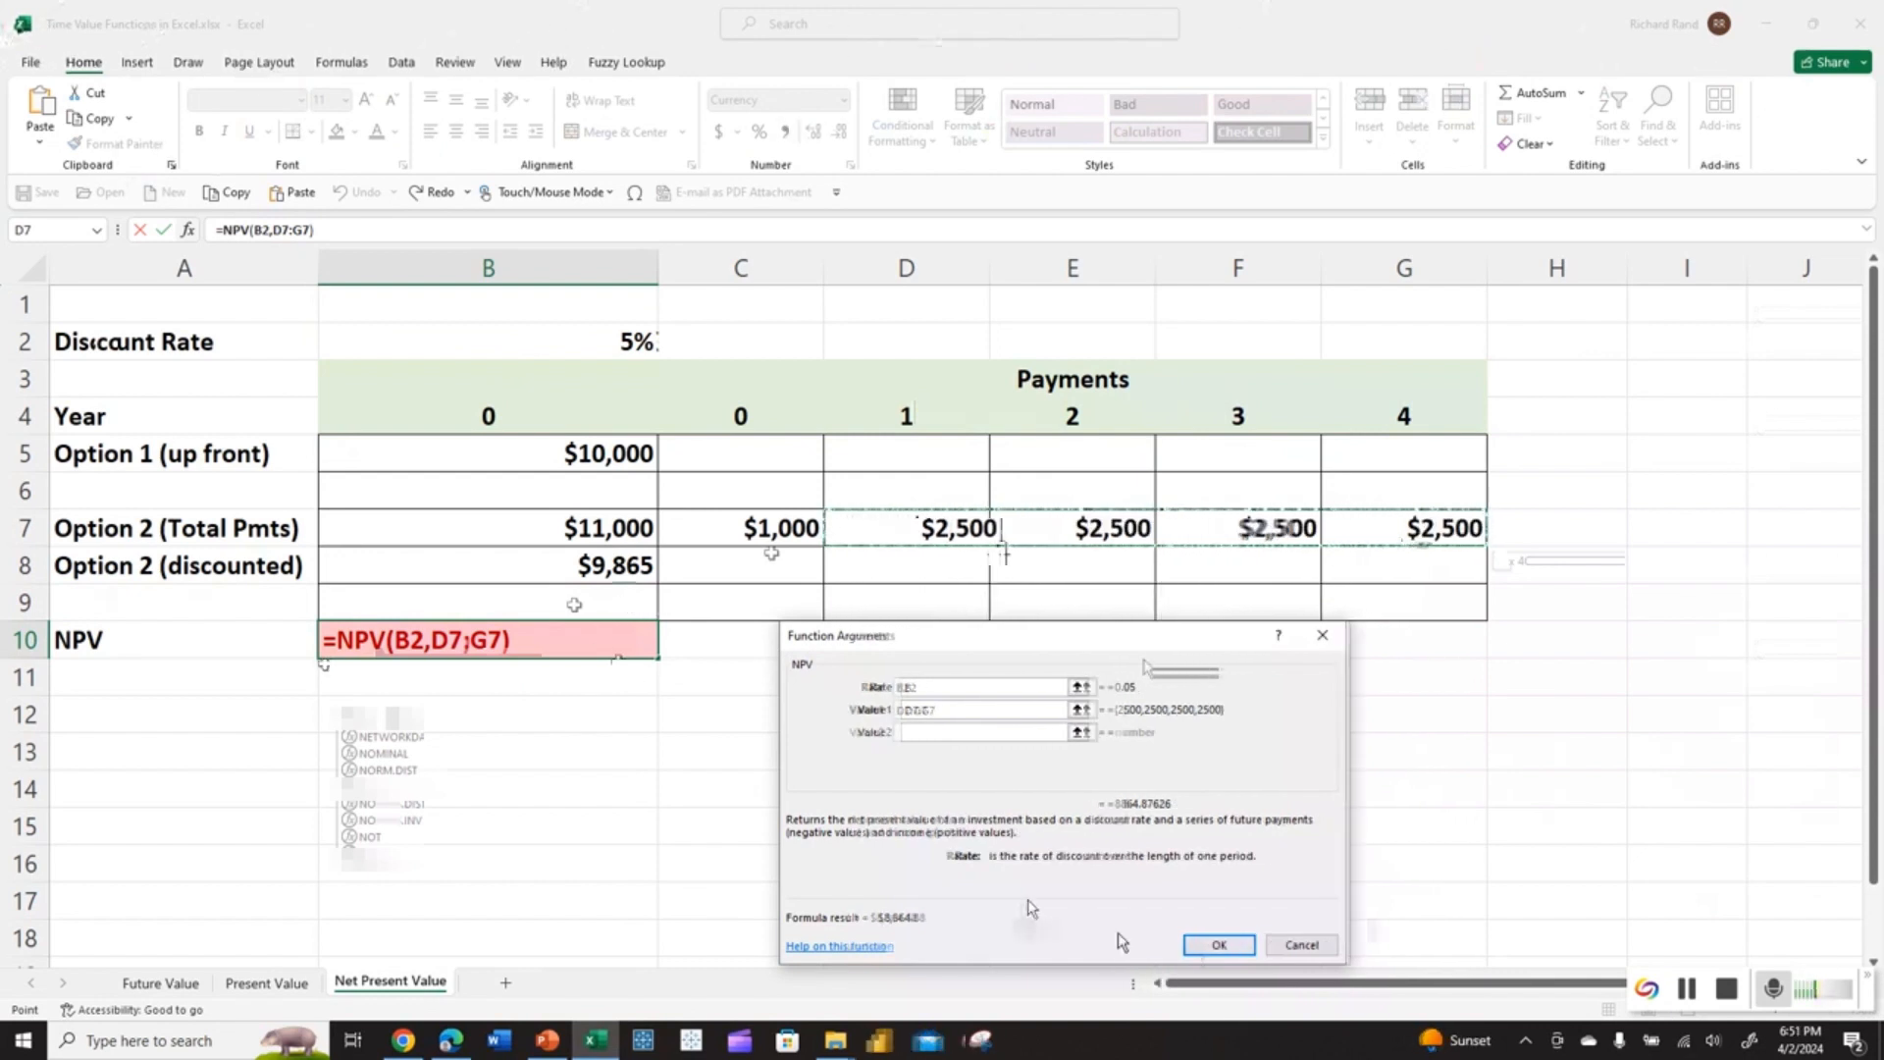
click(1217, 944)
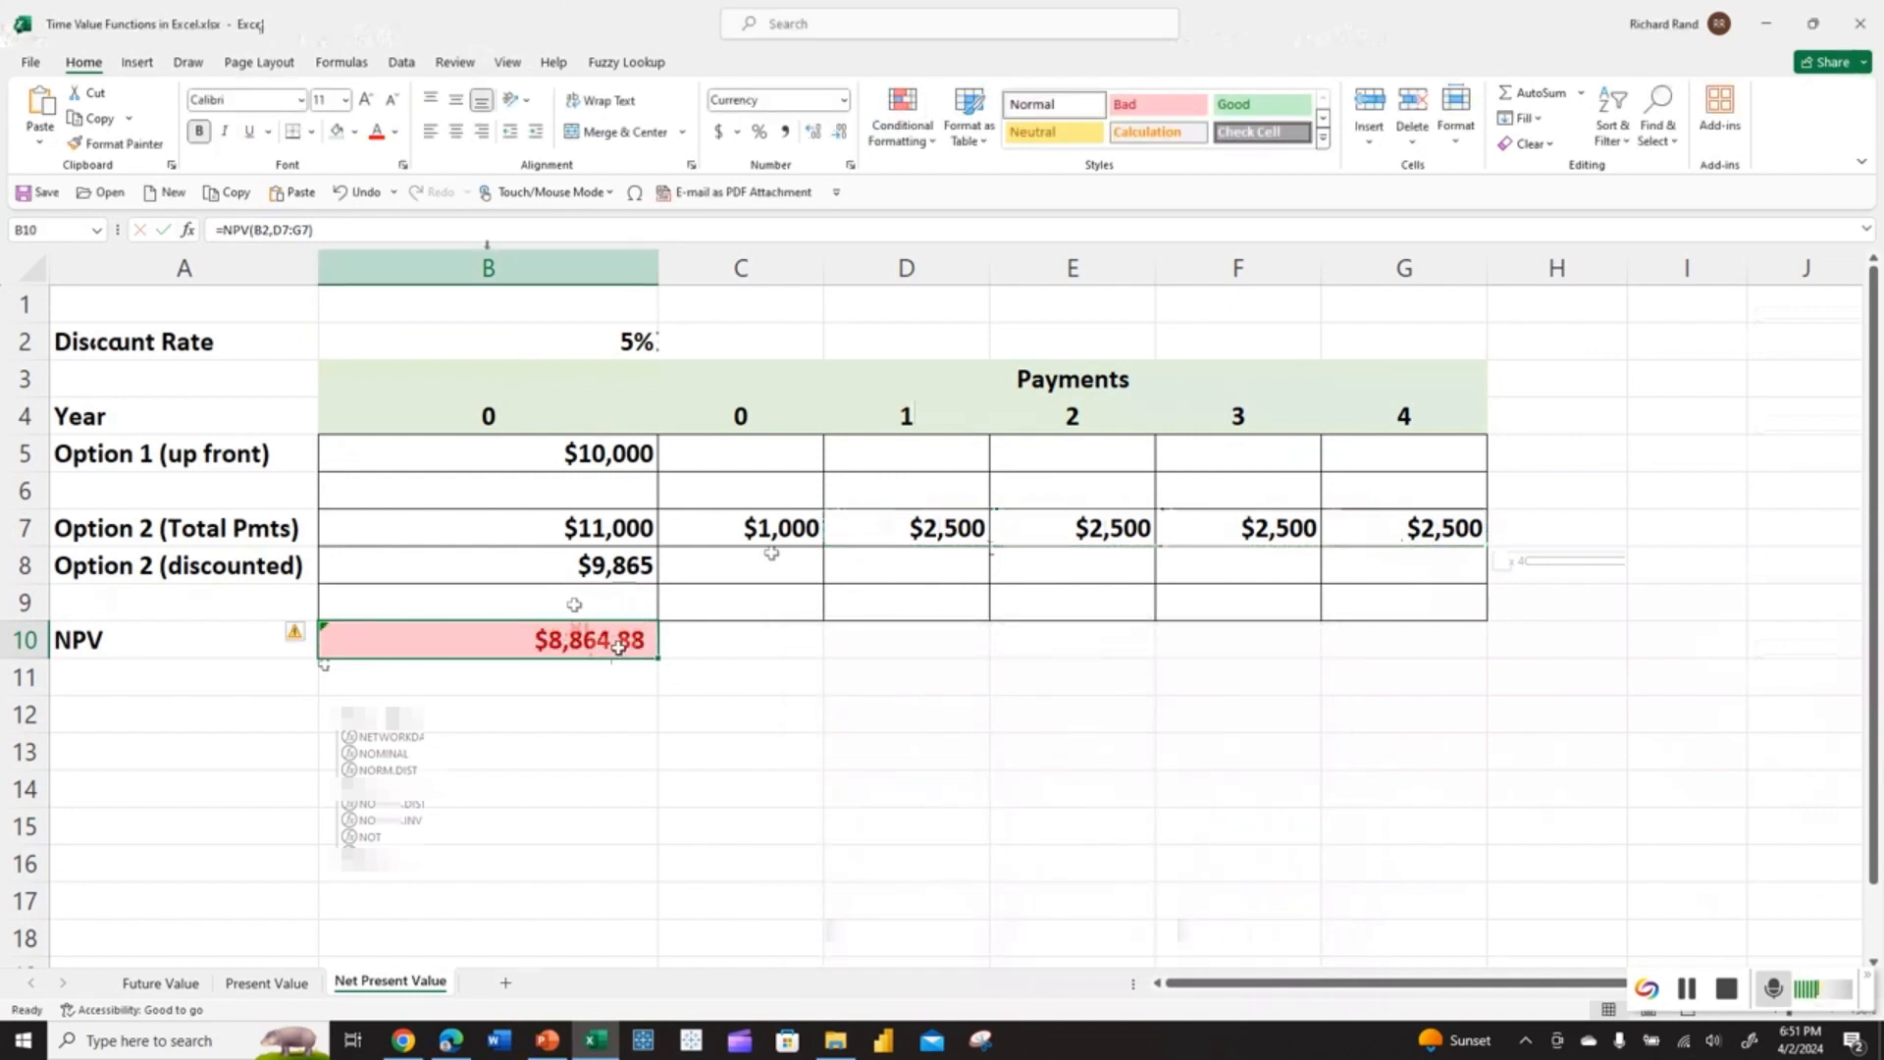
Add the year 0 payment C7 to the NPV formula in B10.
click(392, 235)
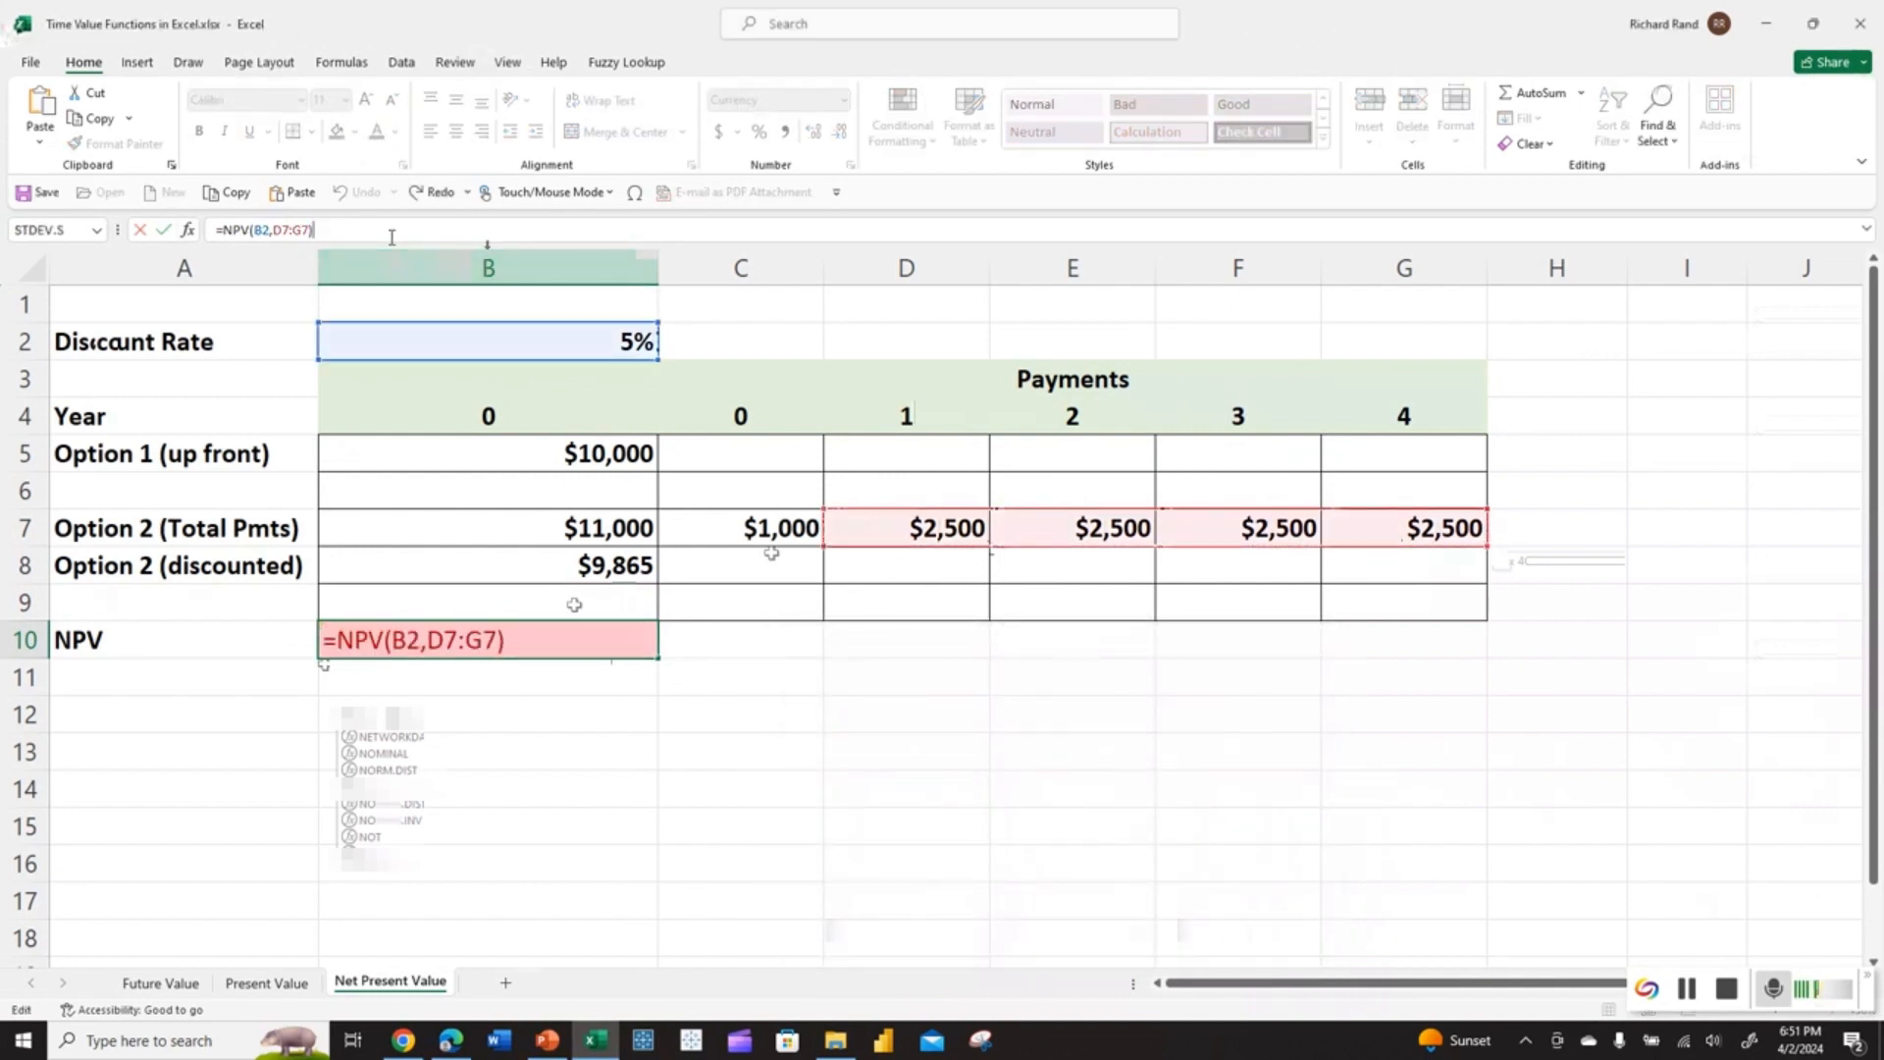
text(+)
click(695, 530)
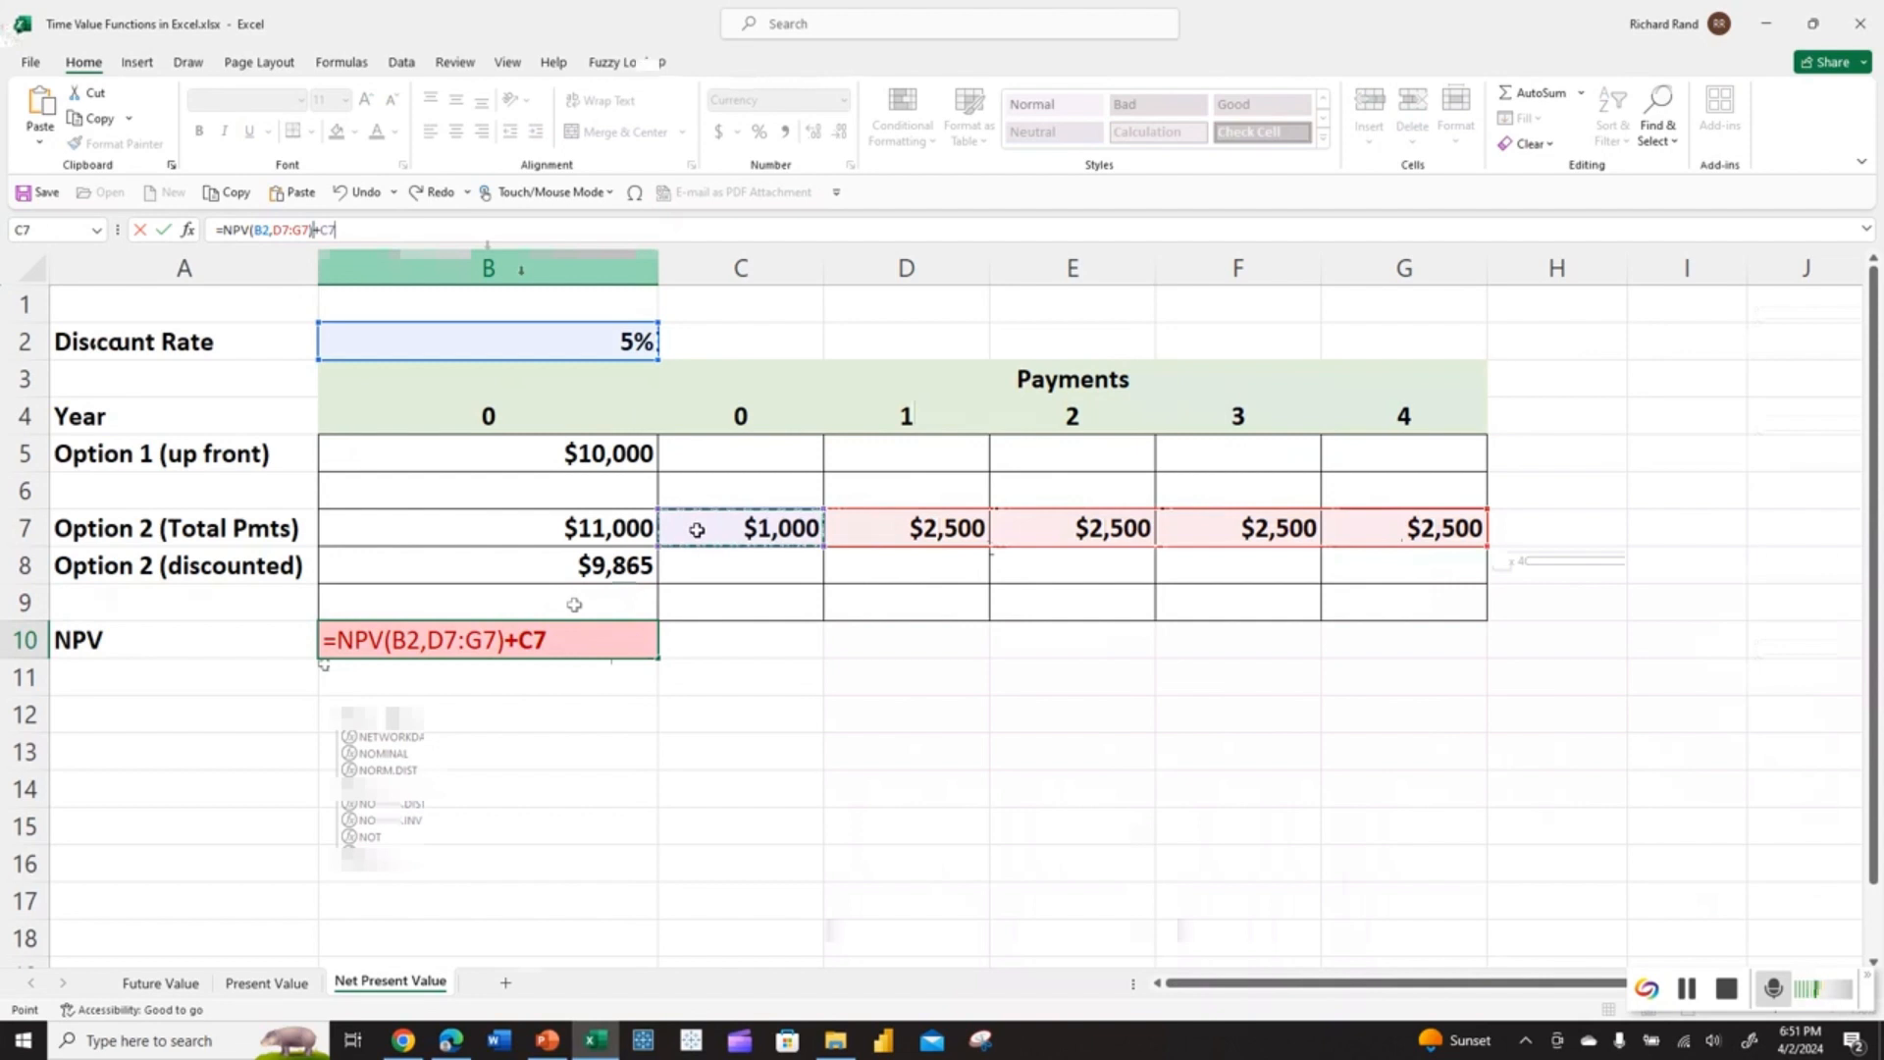
key(Return)
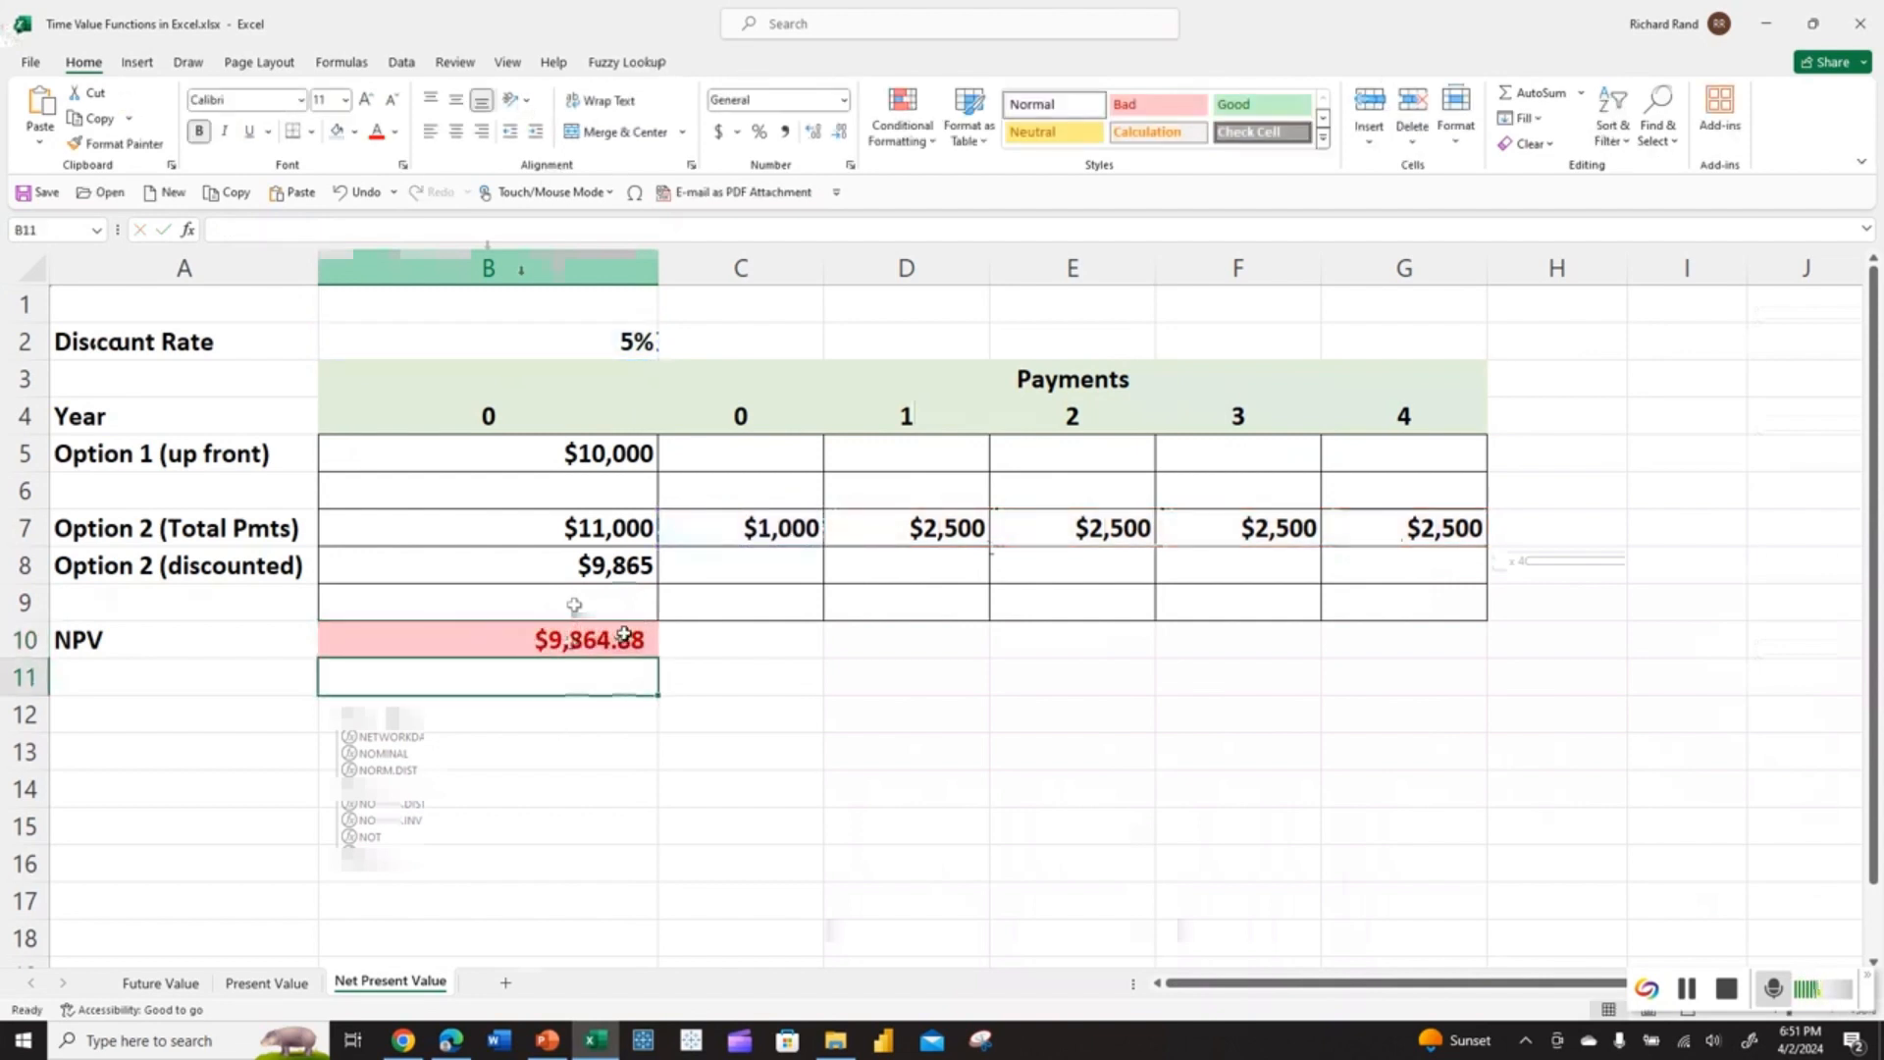
Display the Option 2 discounted amount in B8 with two decimal places.
click(622, 558)
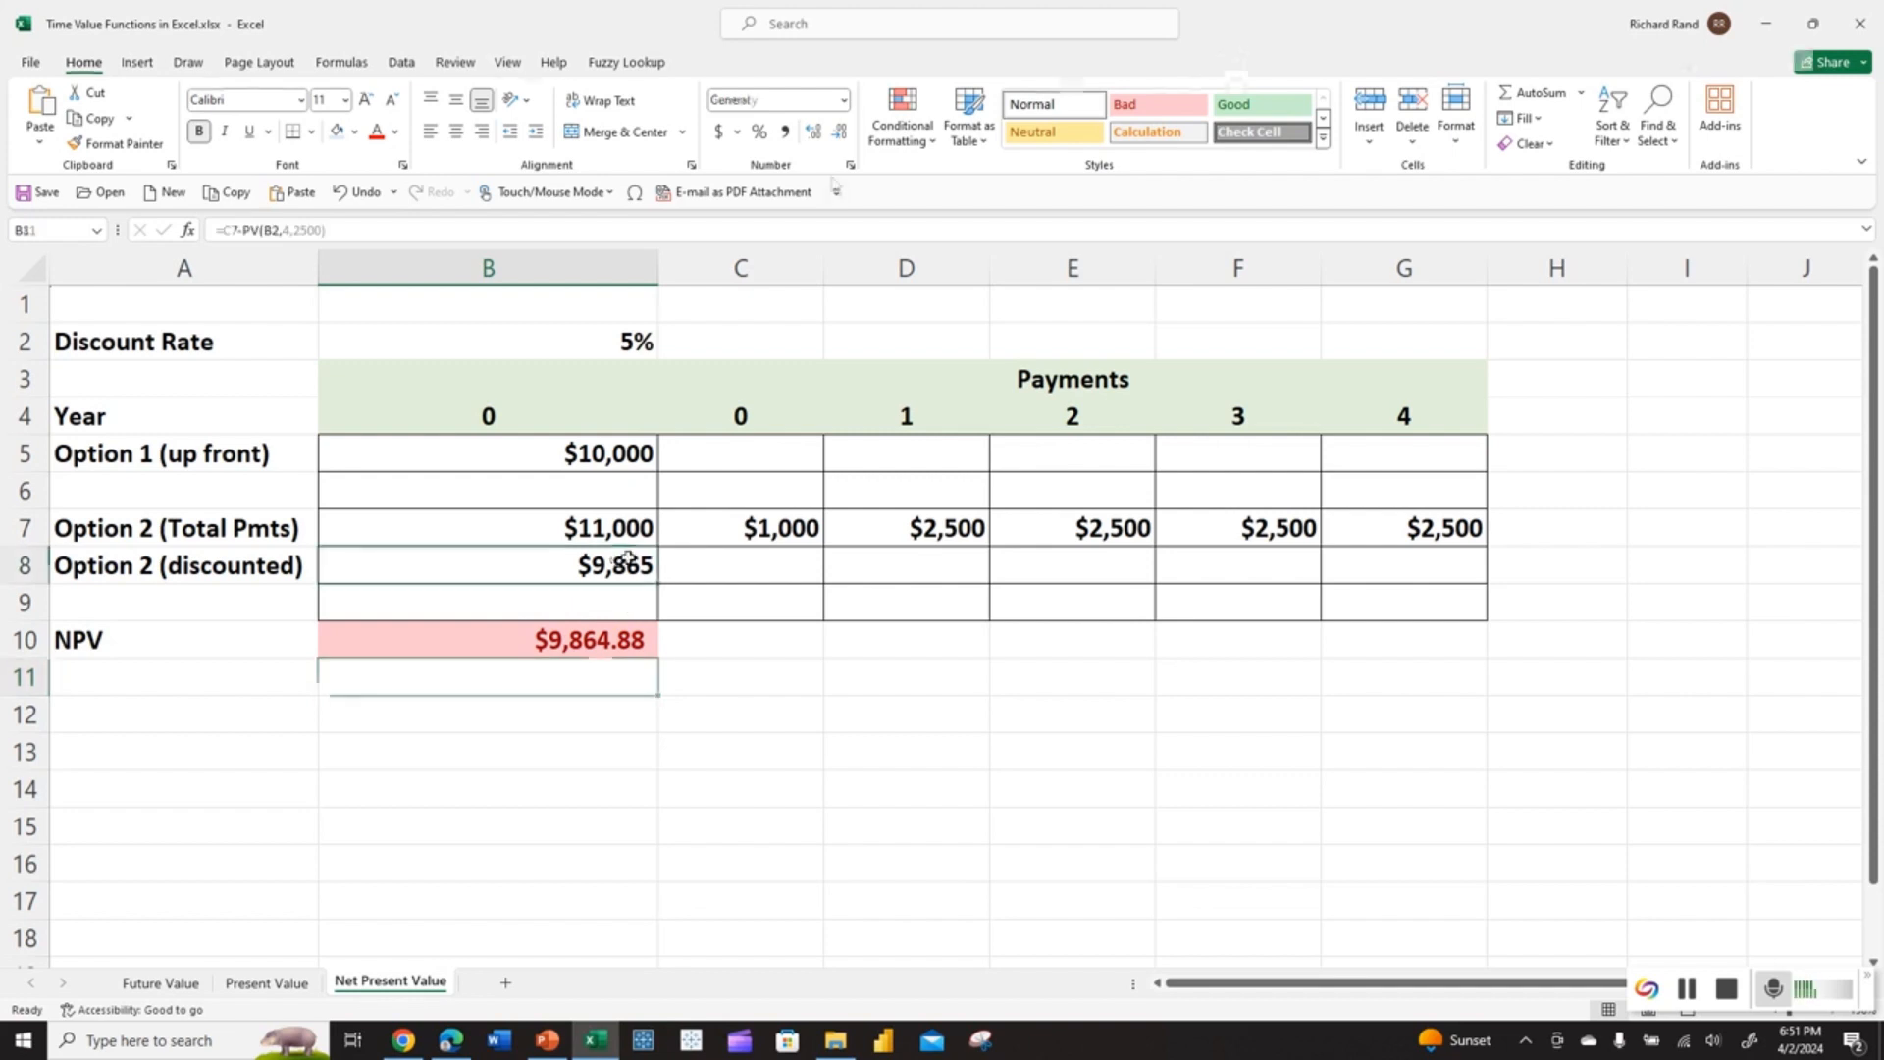
click(812, 132)
click(812, 131)
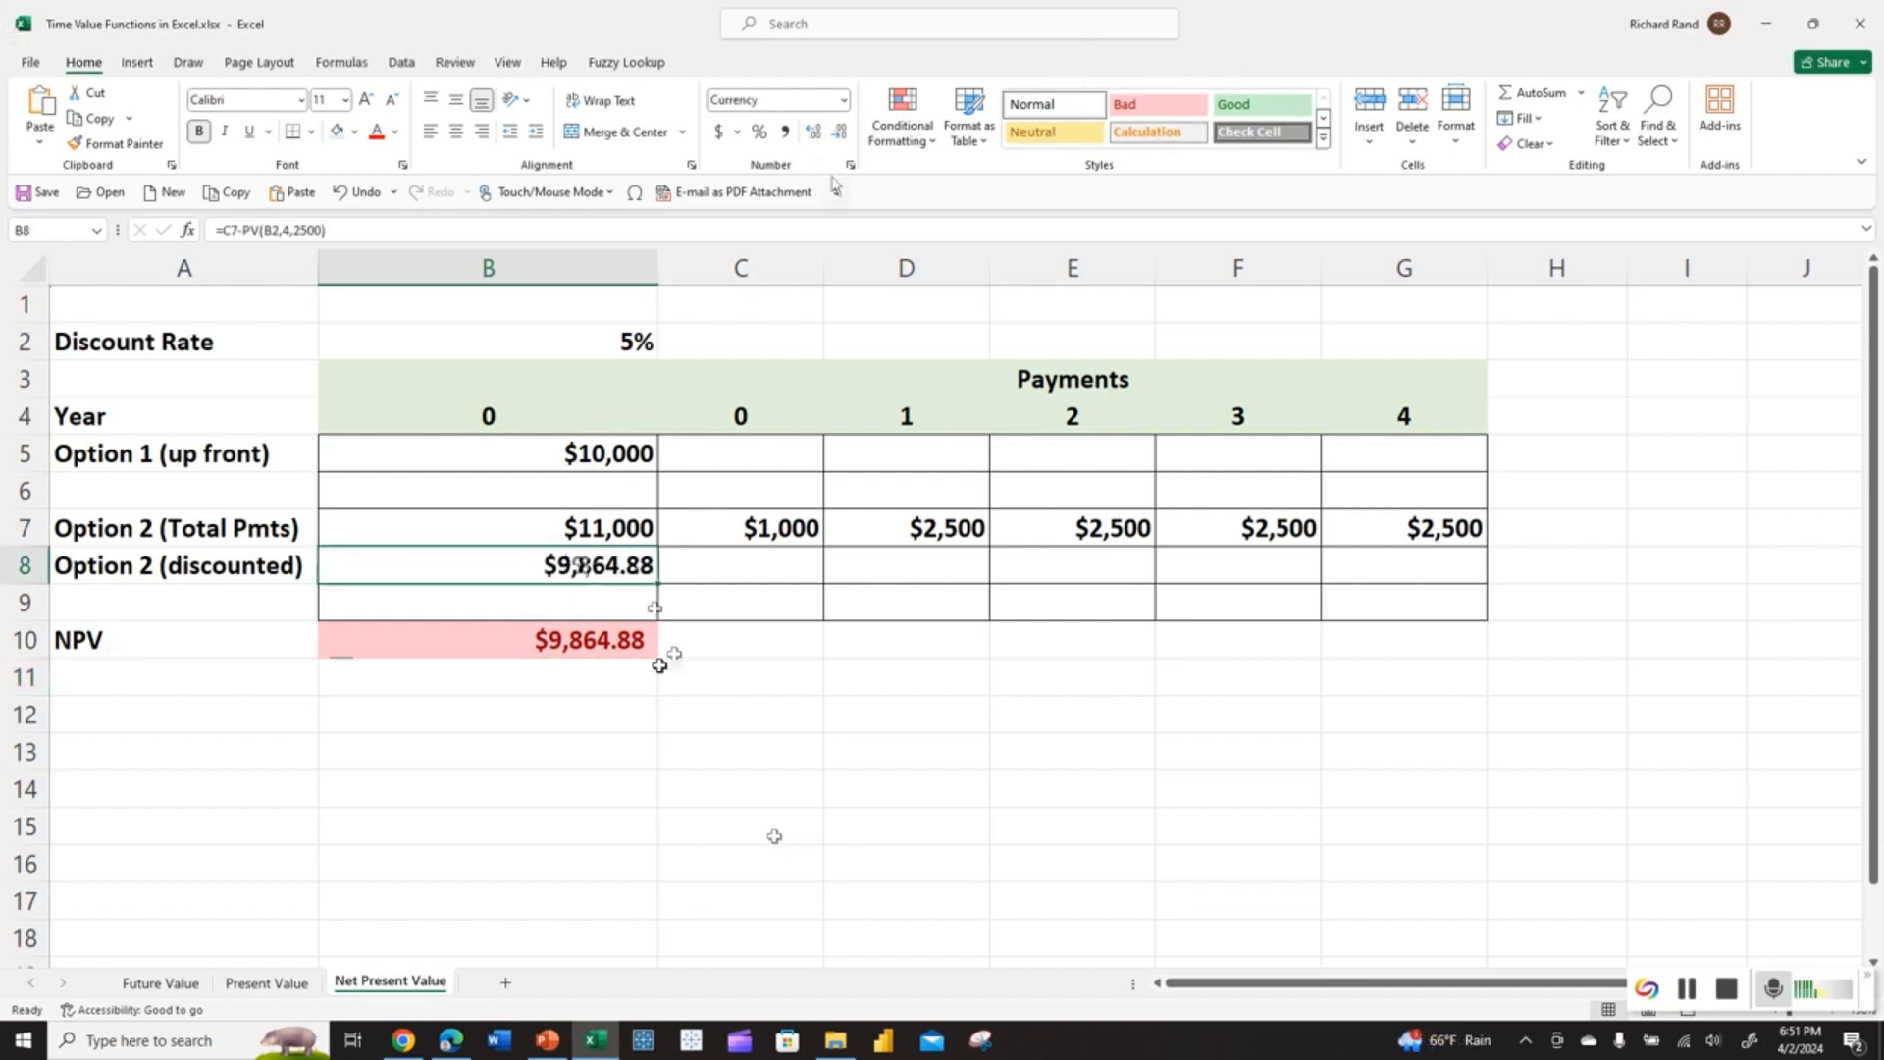
Set the Option 2 payments for years 1 to 4 in D7:G7 to 6,000, 5,000, 0 and 0.
click(868, 535)
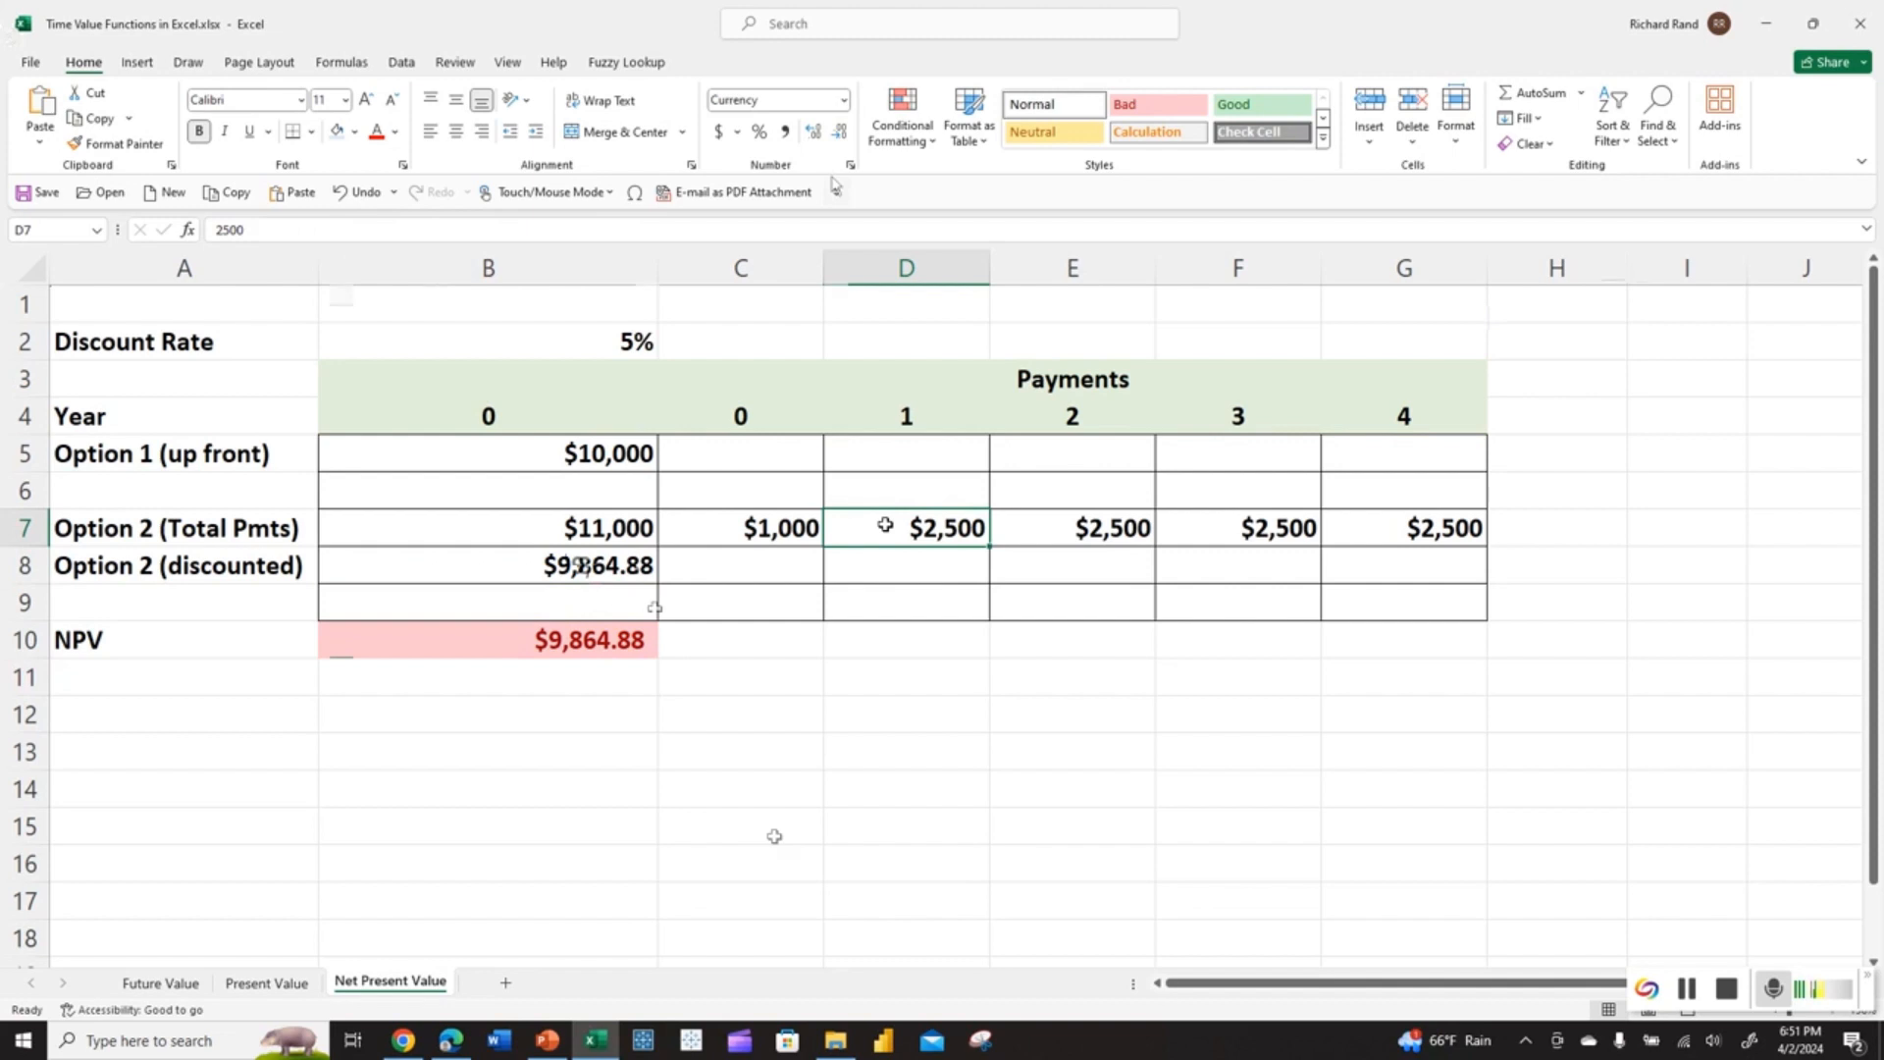
text(6000)
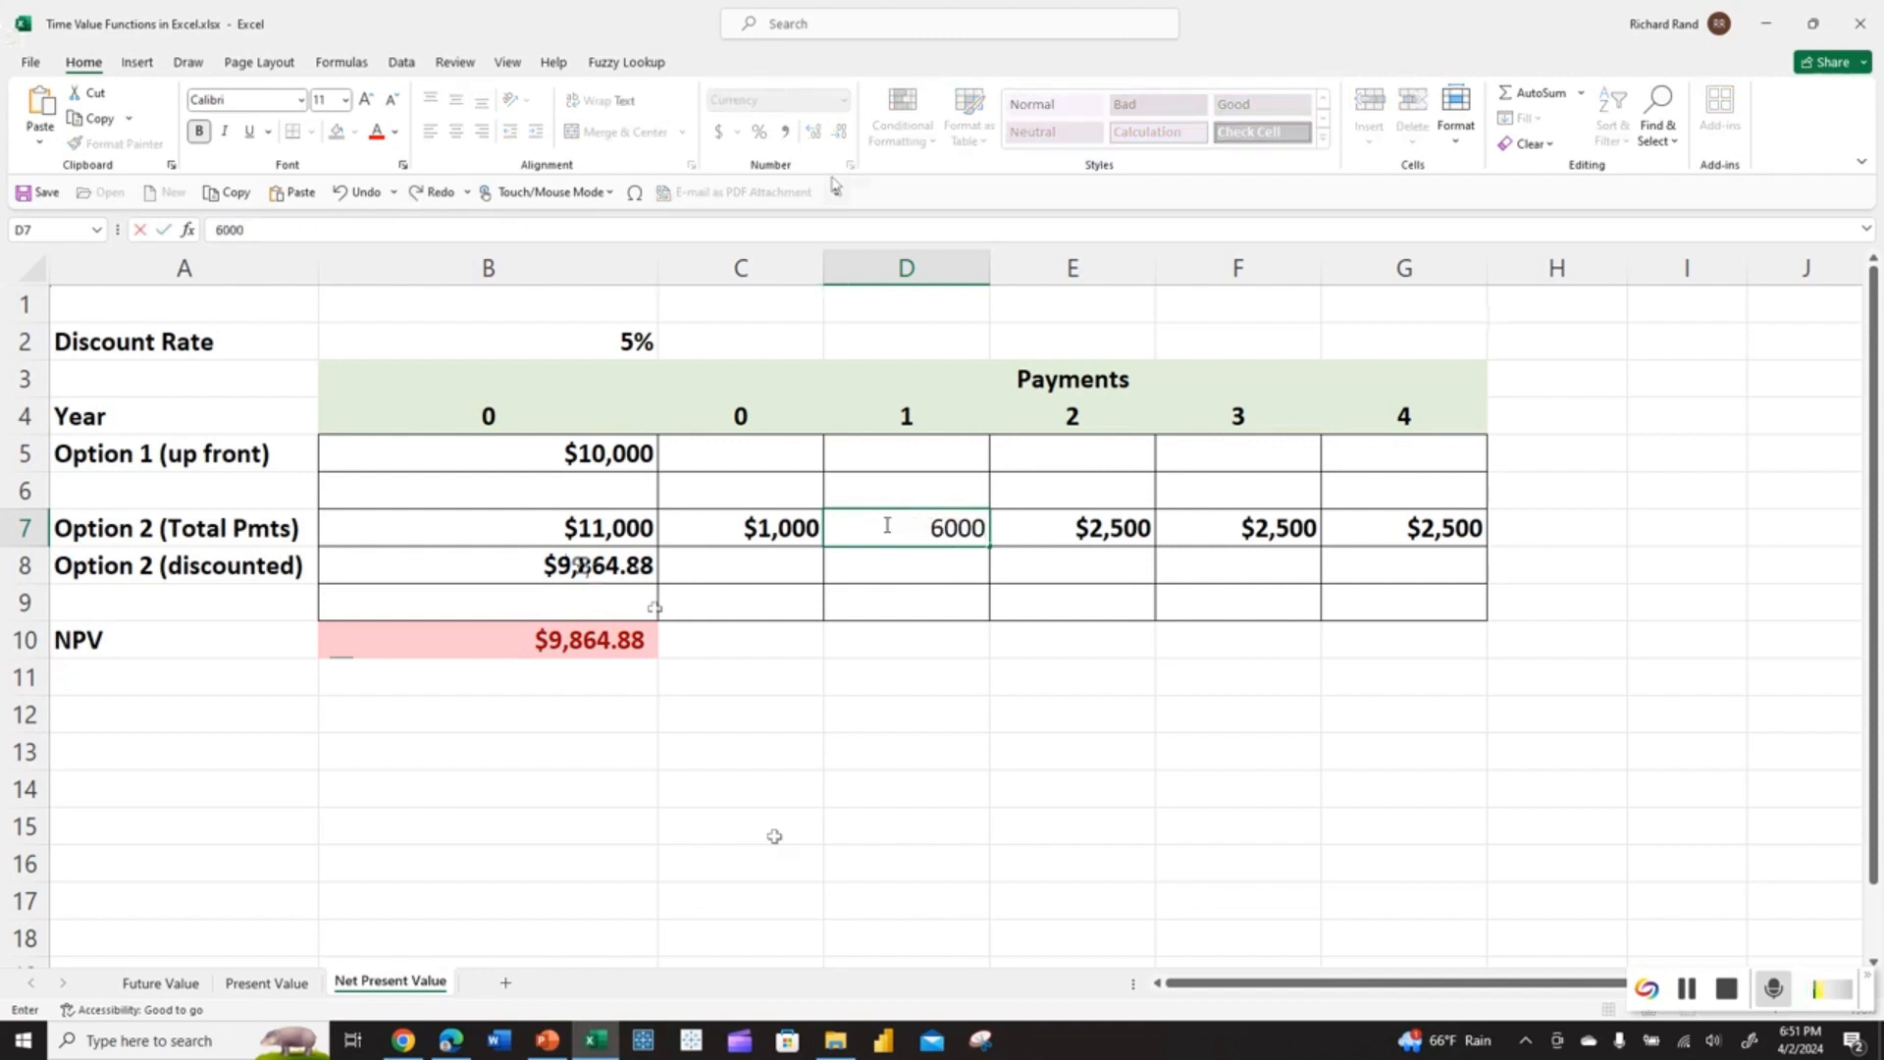
key(Tab)
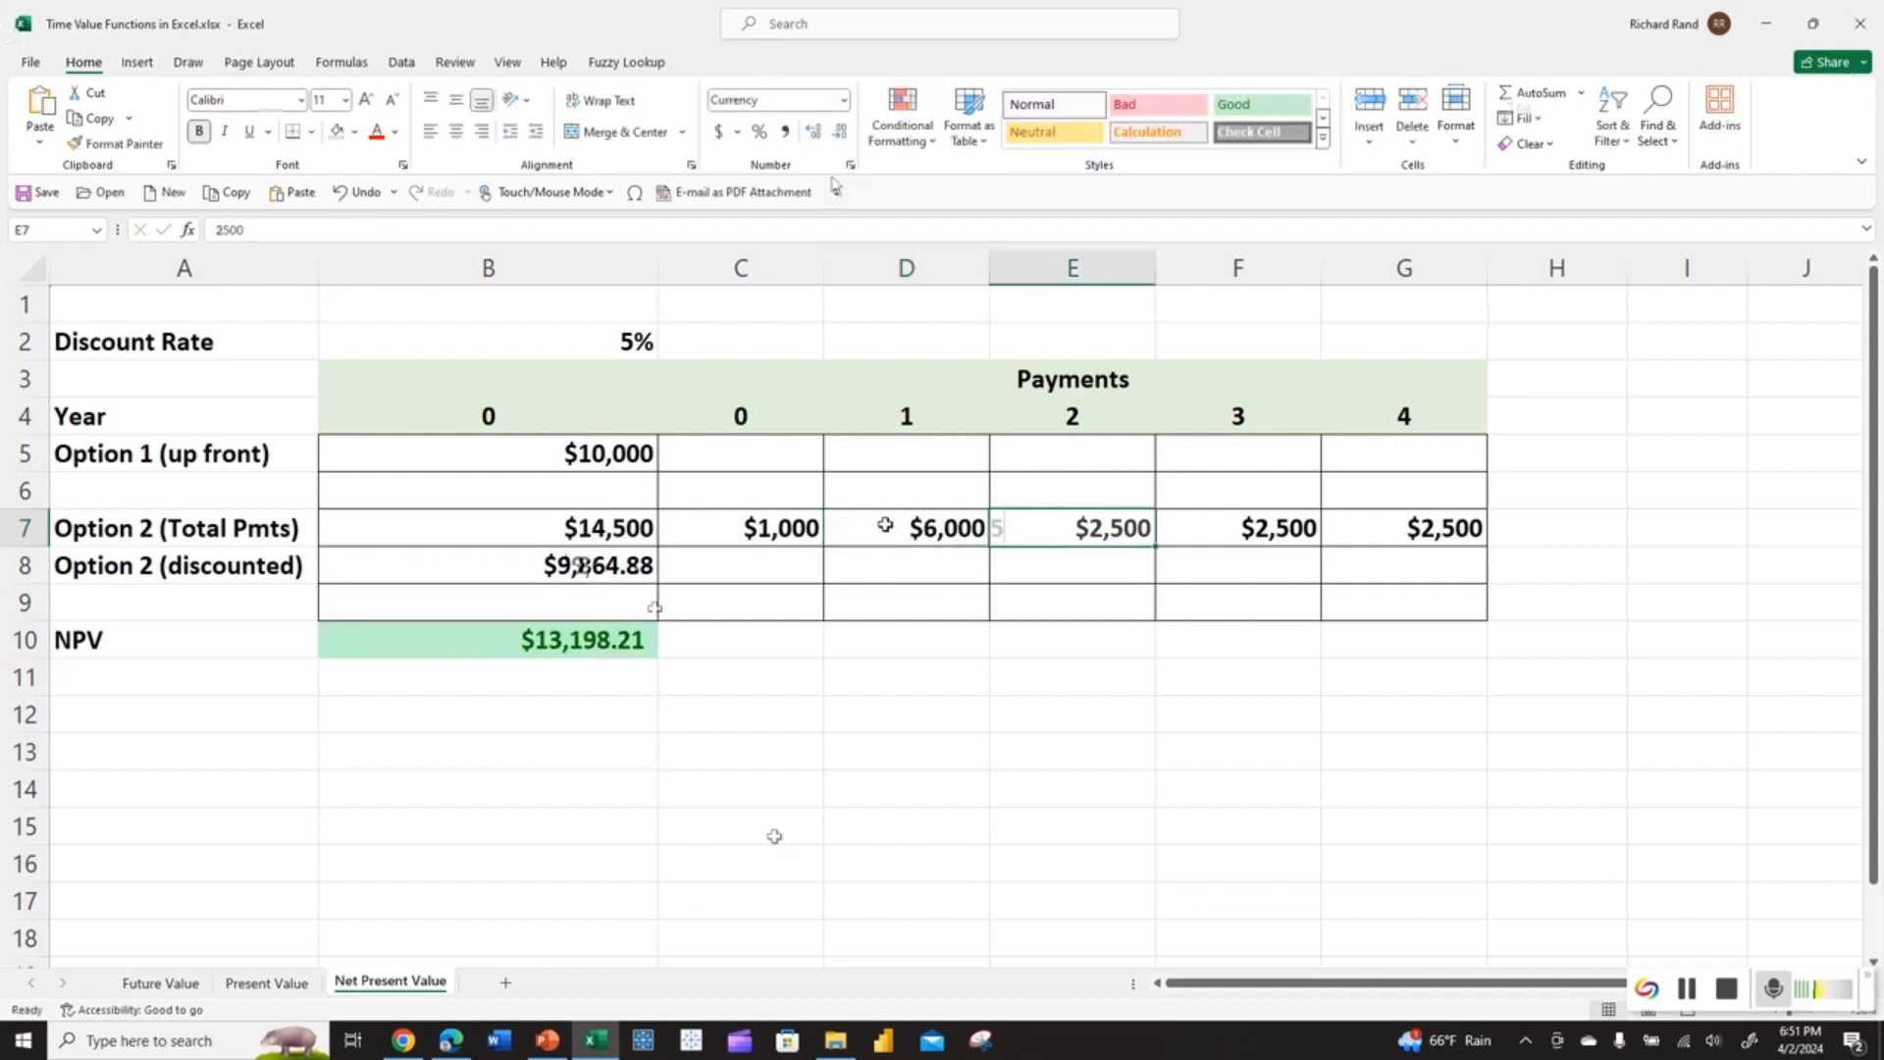
text(5,000)
key(Tab)
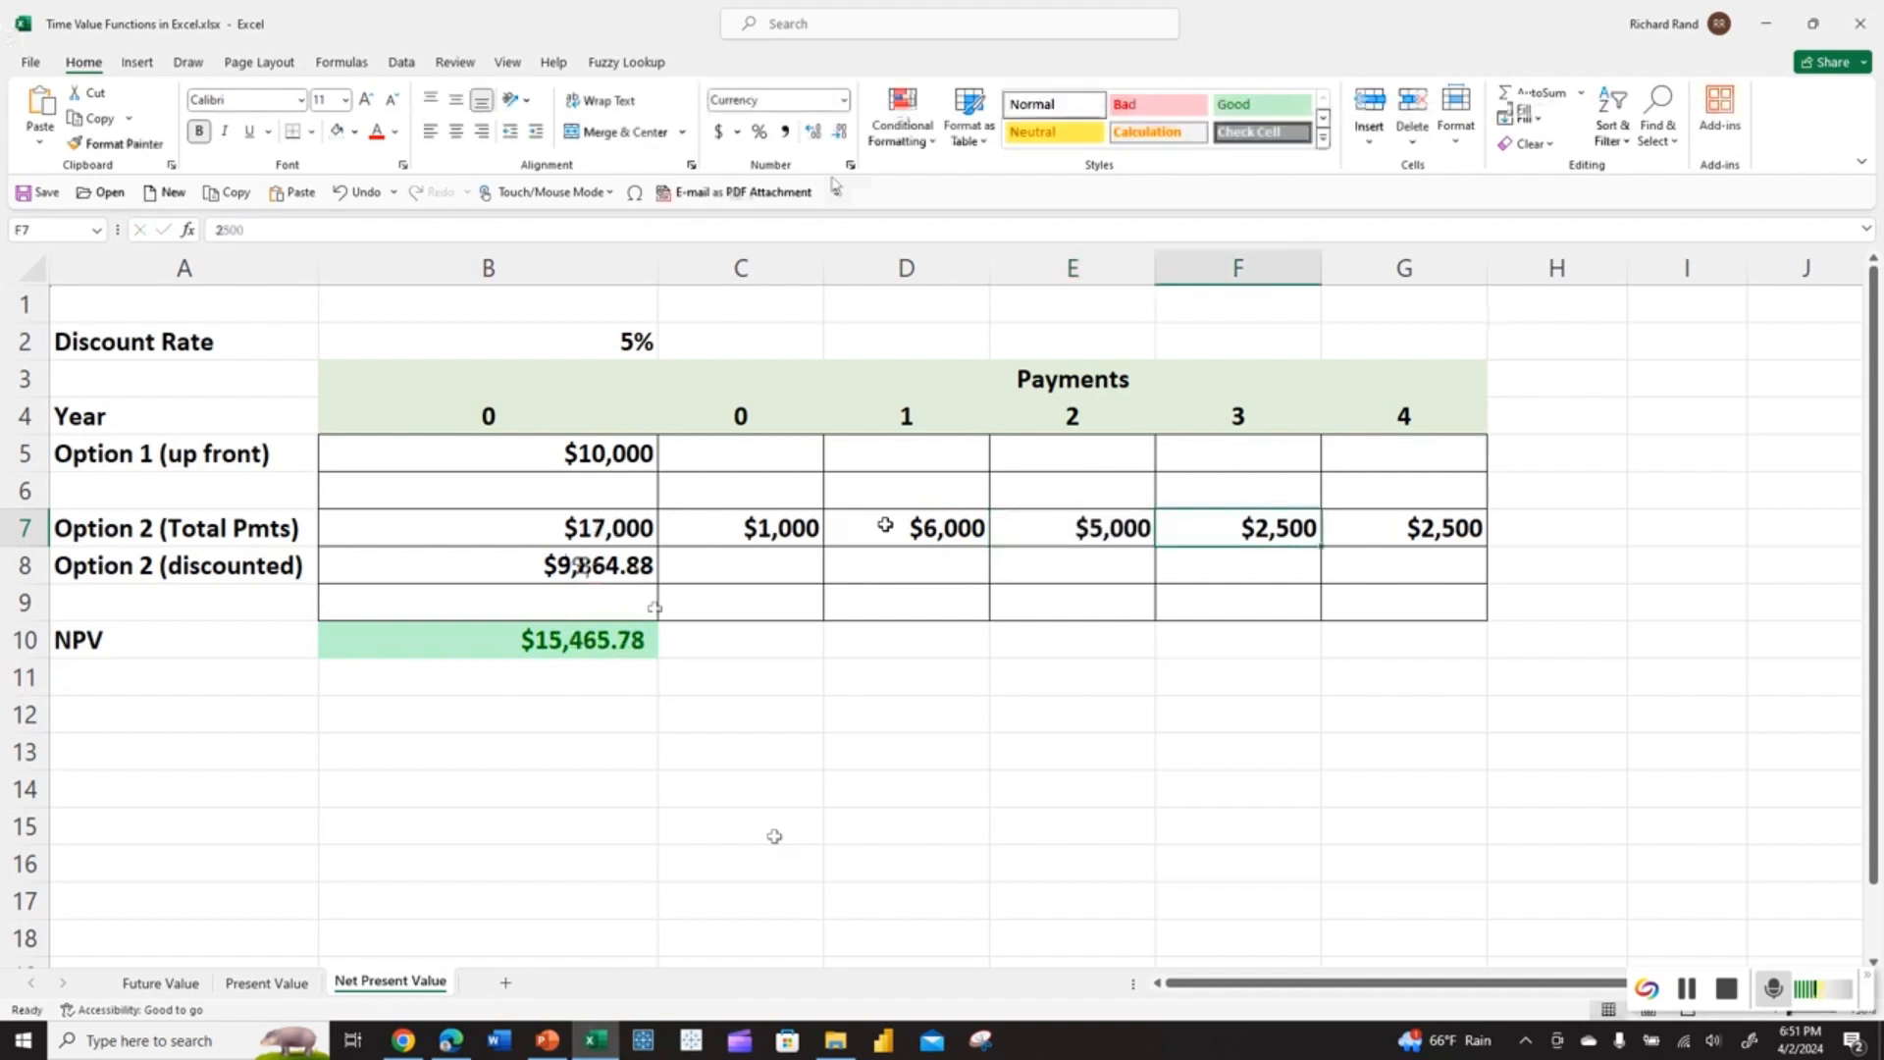
text(0)
key(Tab)
text(0)
key(Tab)
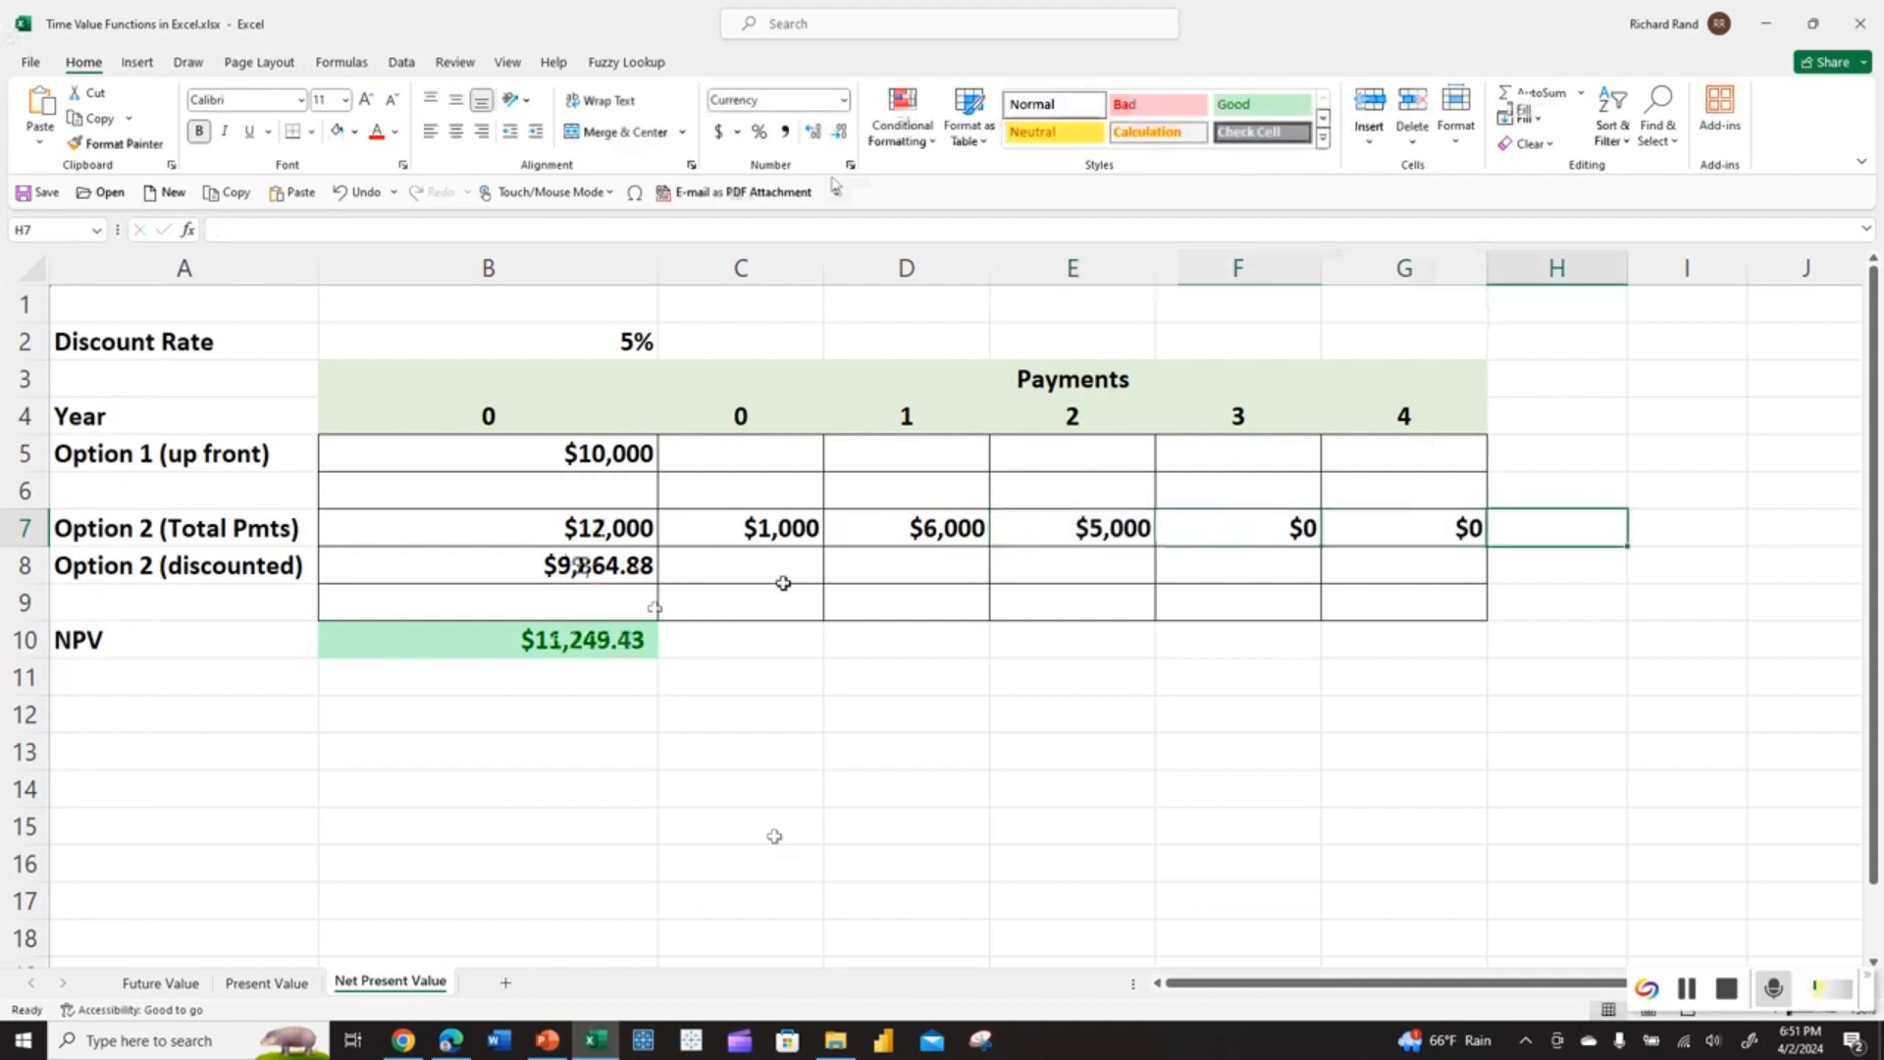
Set the Option 2 year 1 payment in D7 to 5,000.
click(935, 530)
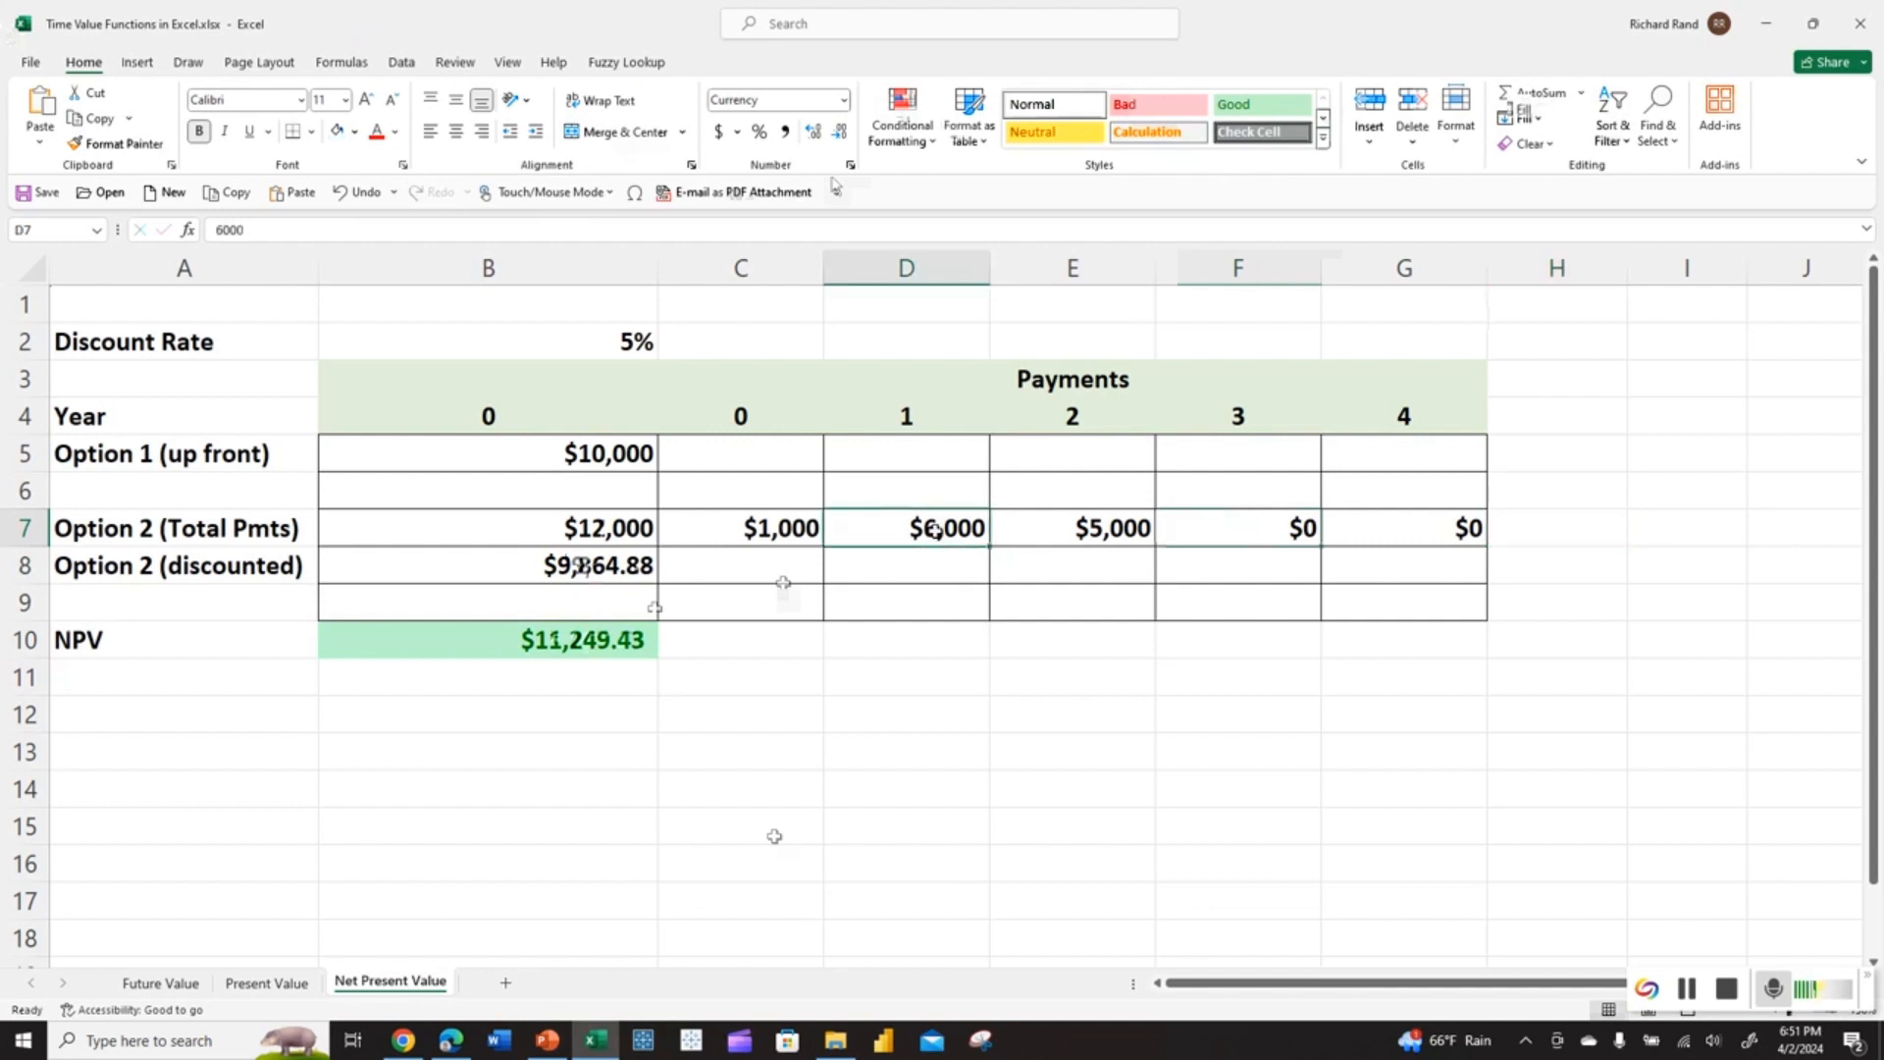
text(5000)
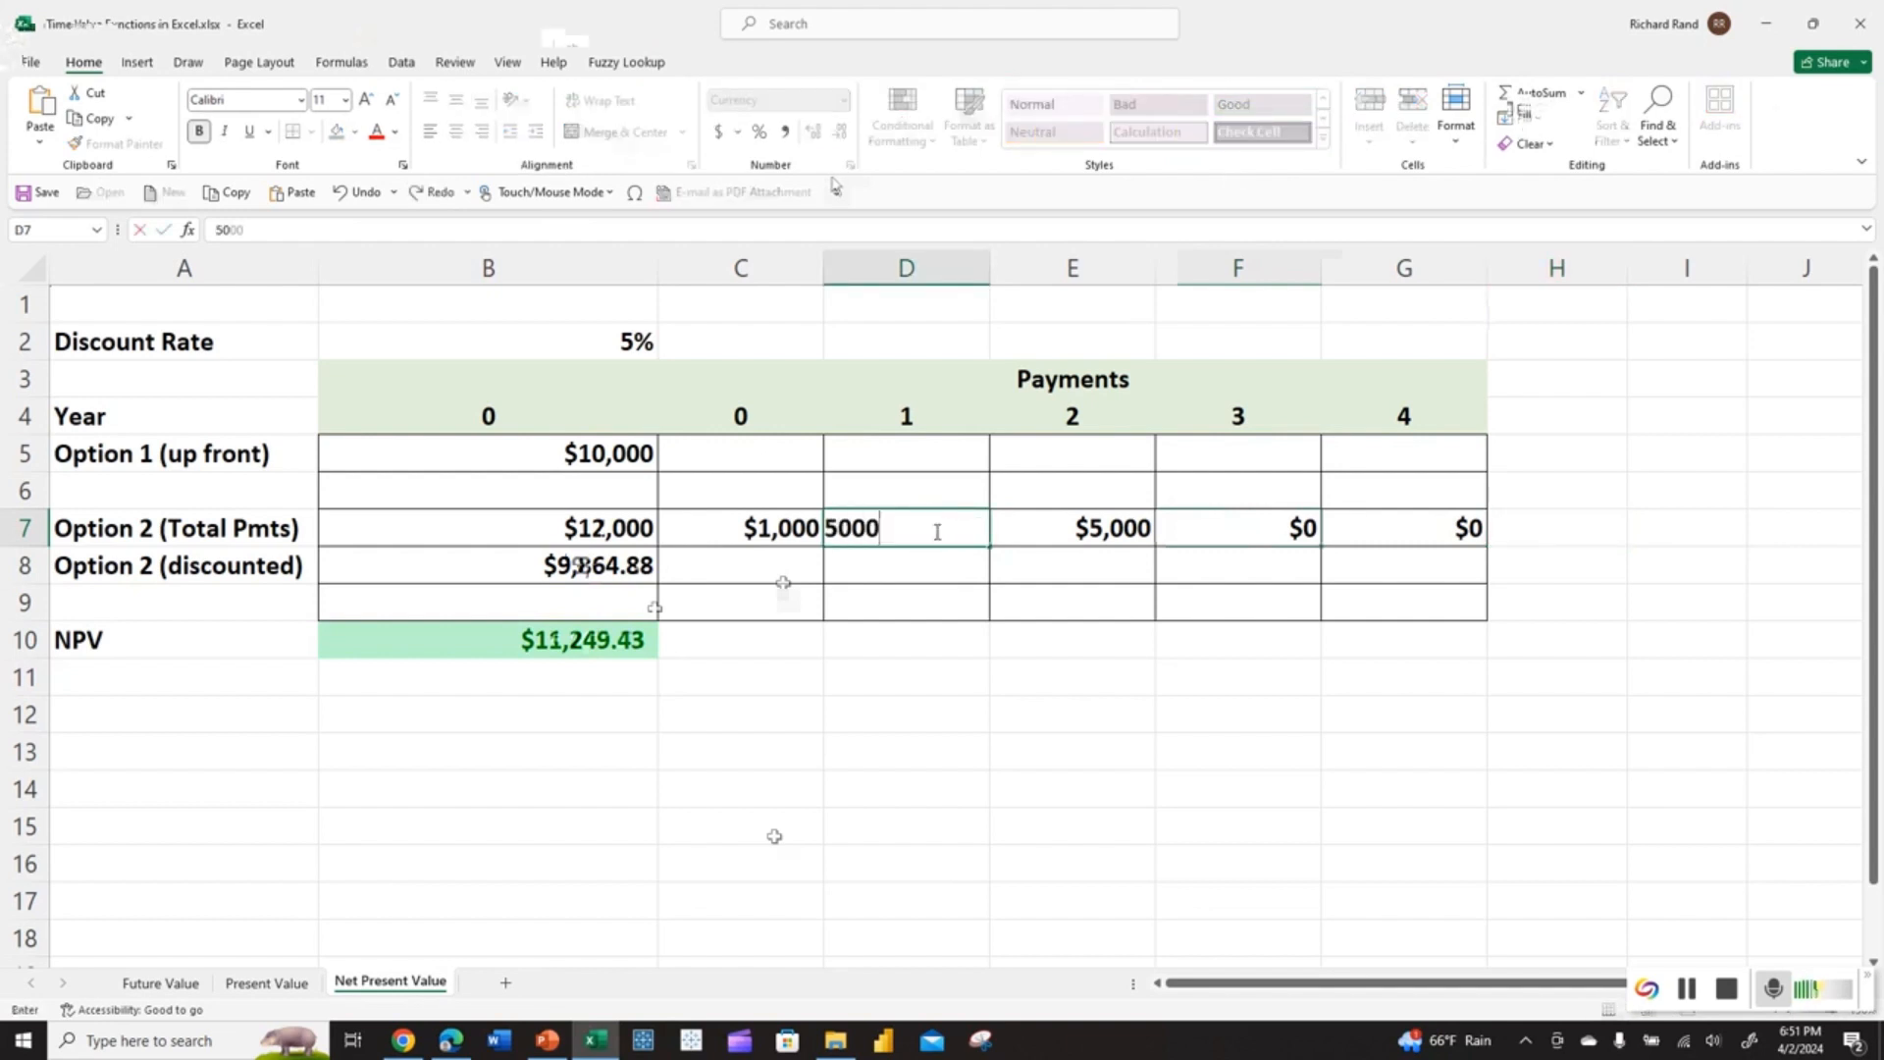
key(Return)
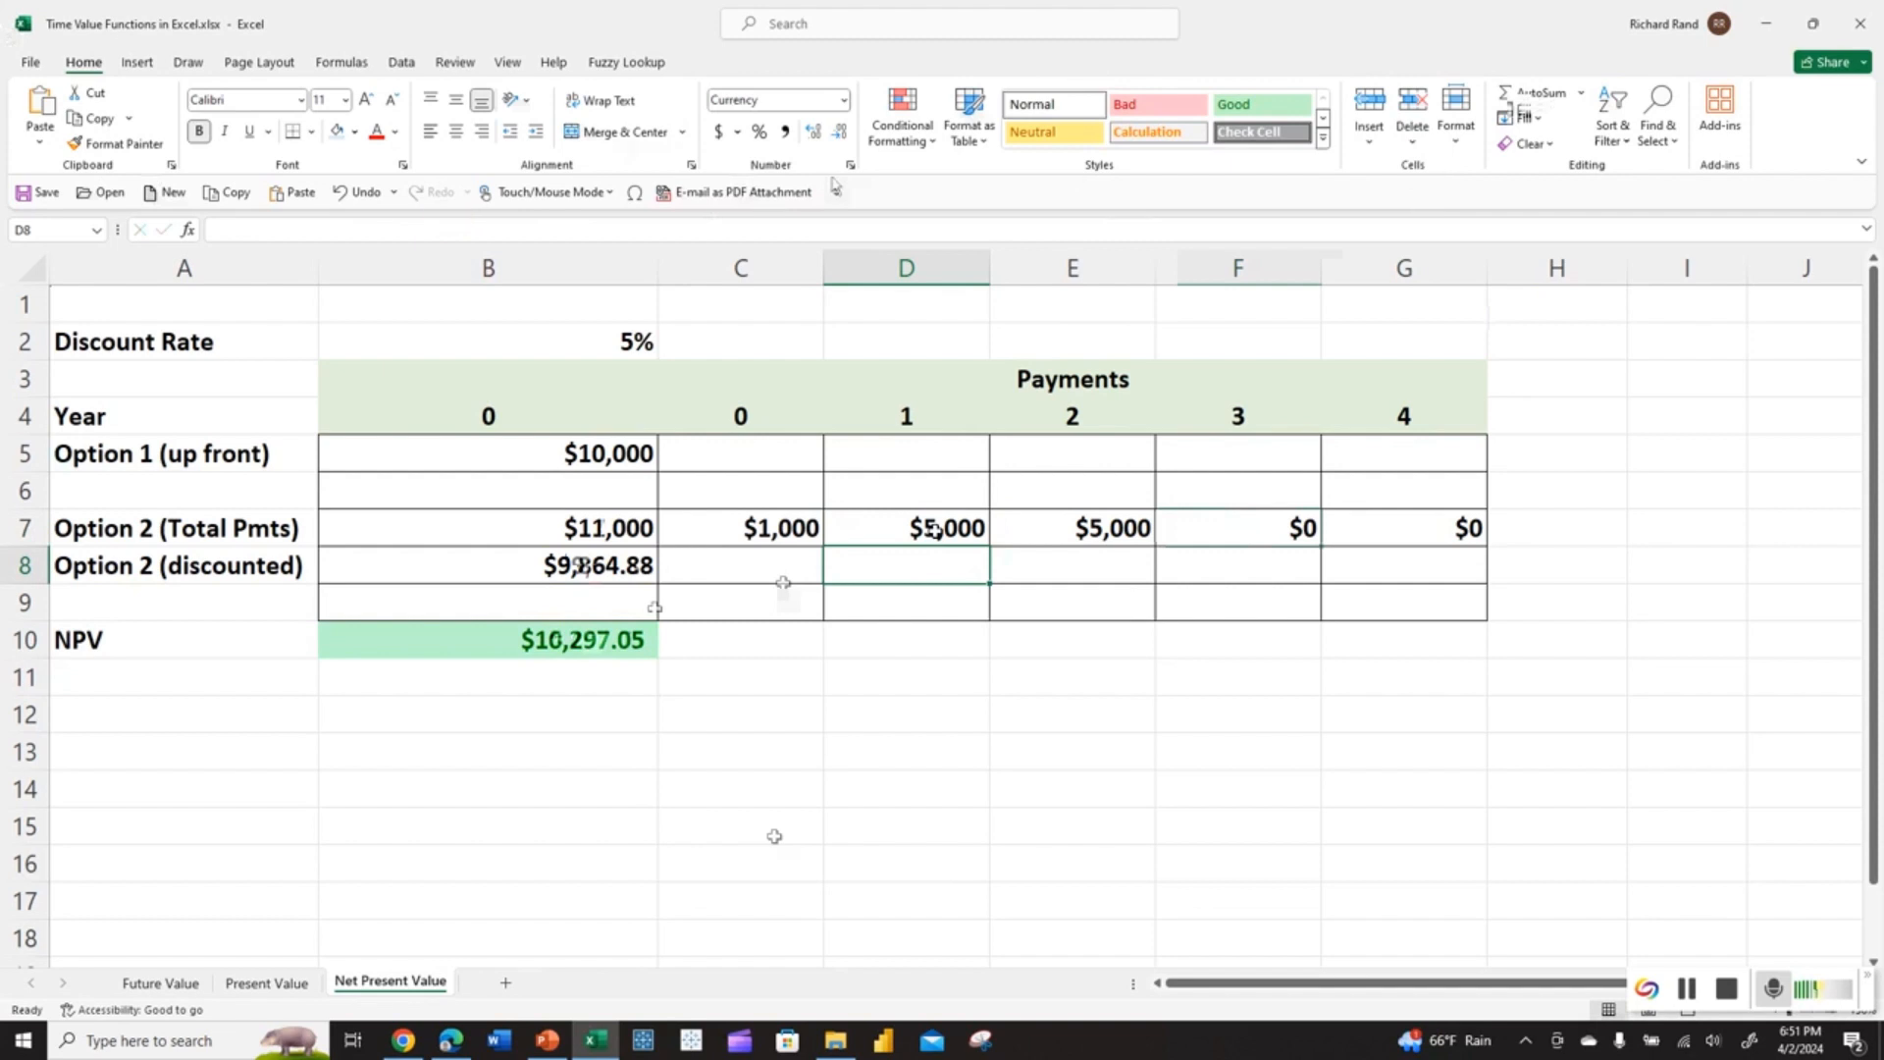
Set the Option 2 payments for years 1 to 4 in D7:G7 to 2,000, 3,000, 4,000 and 1,000.
click(879, 523)
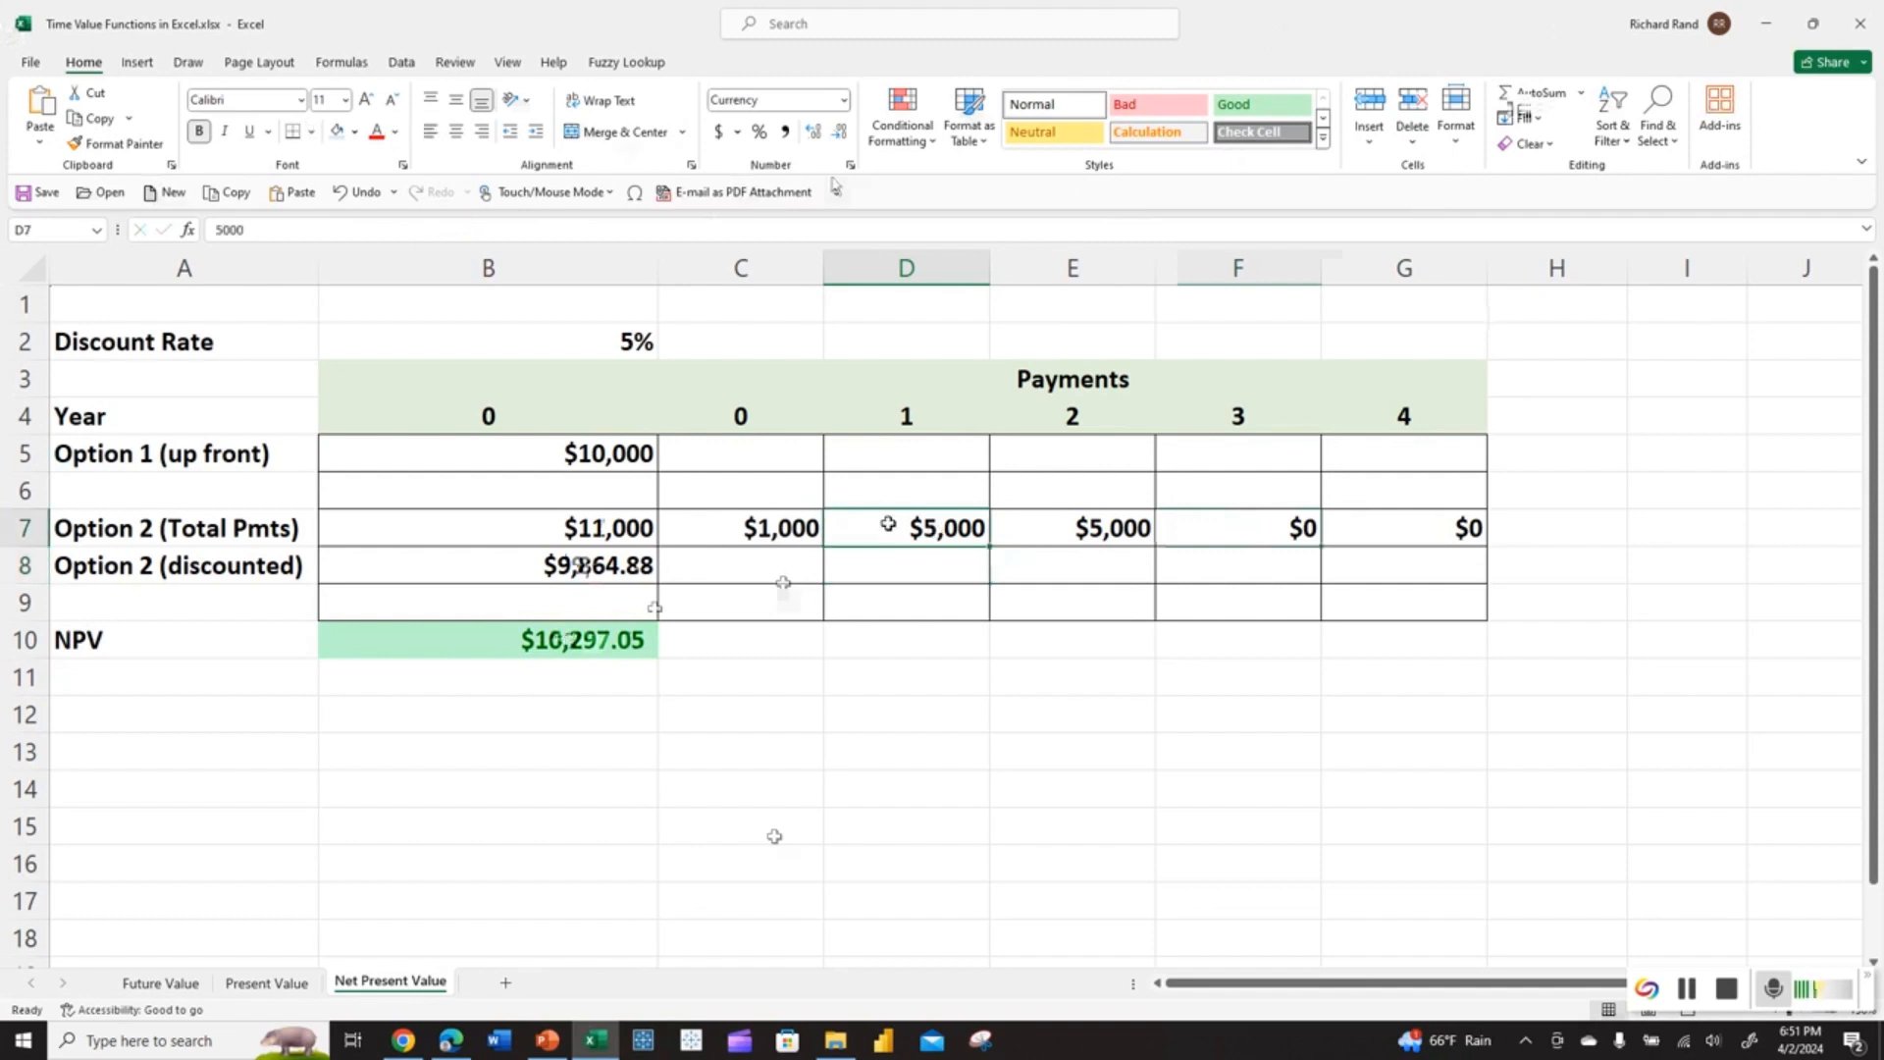
text(2,00)
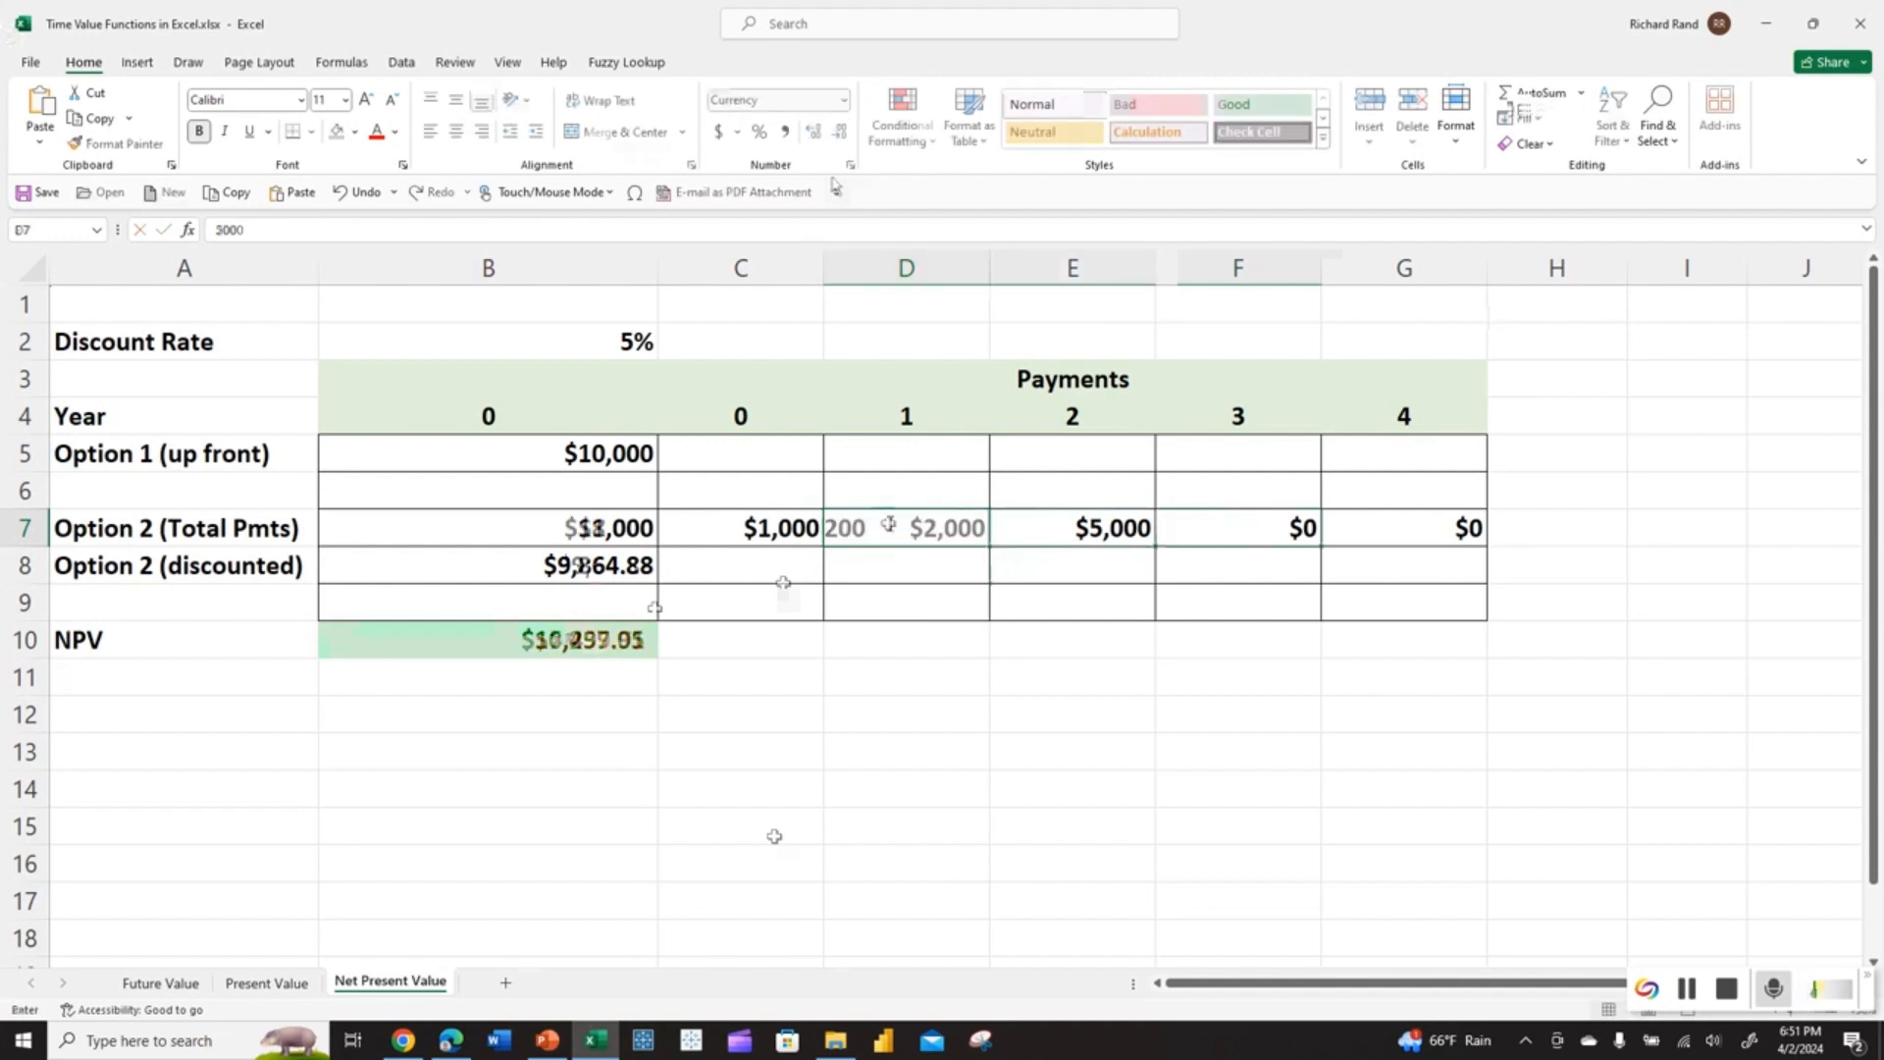
text(0)
key(Tab)
text(3000)
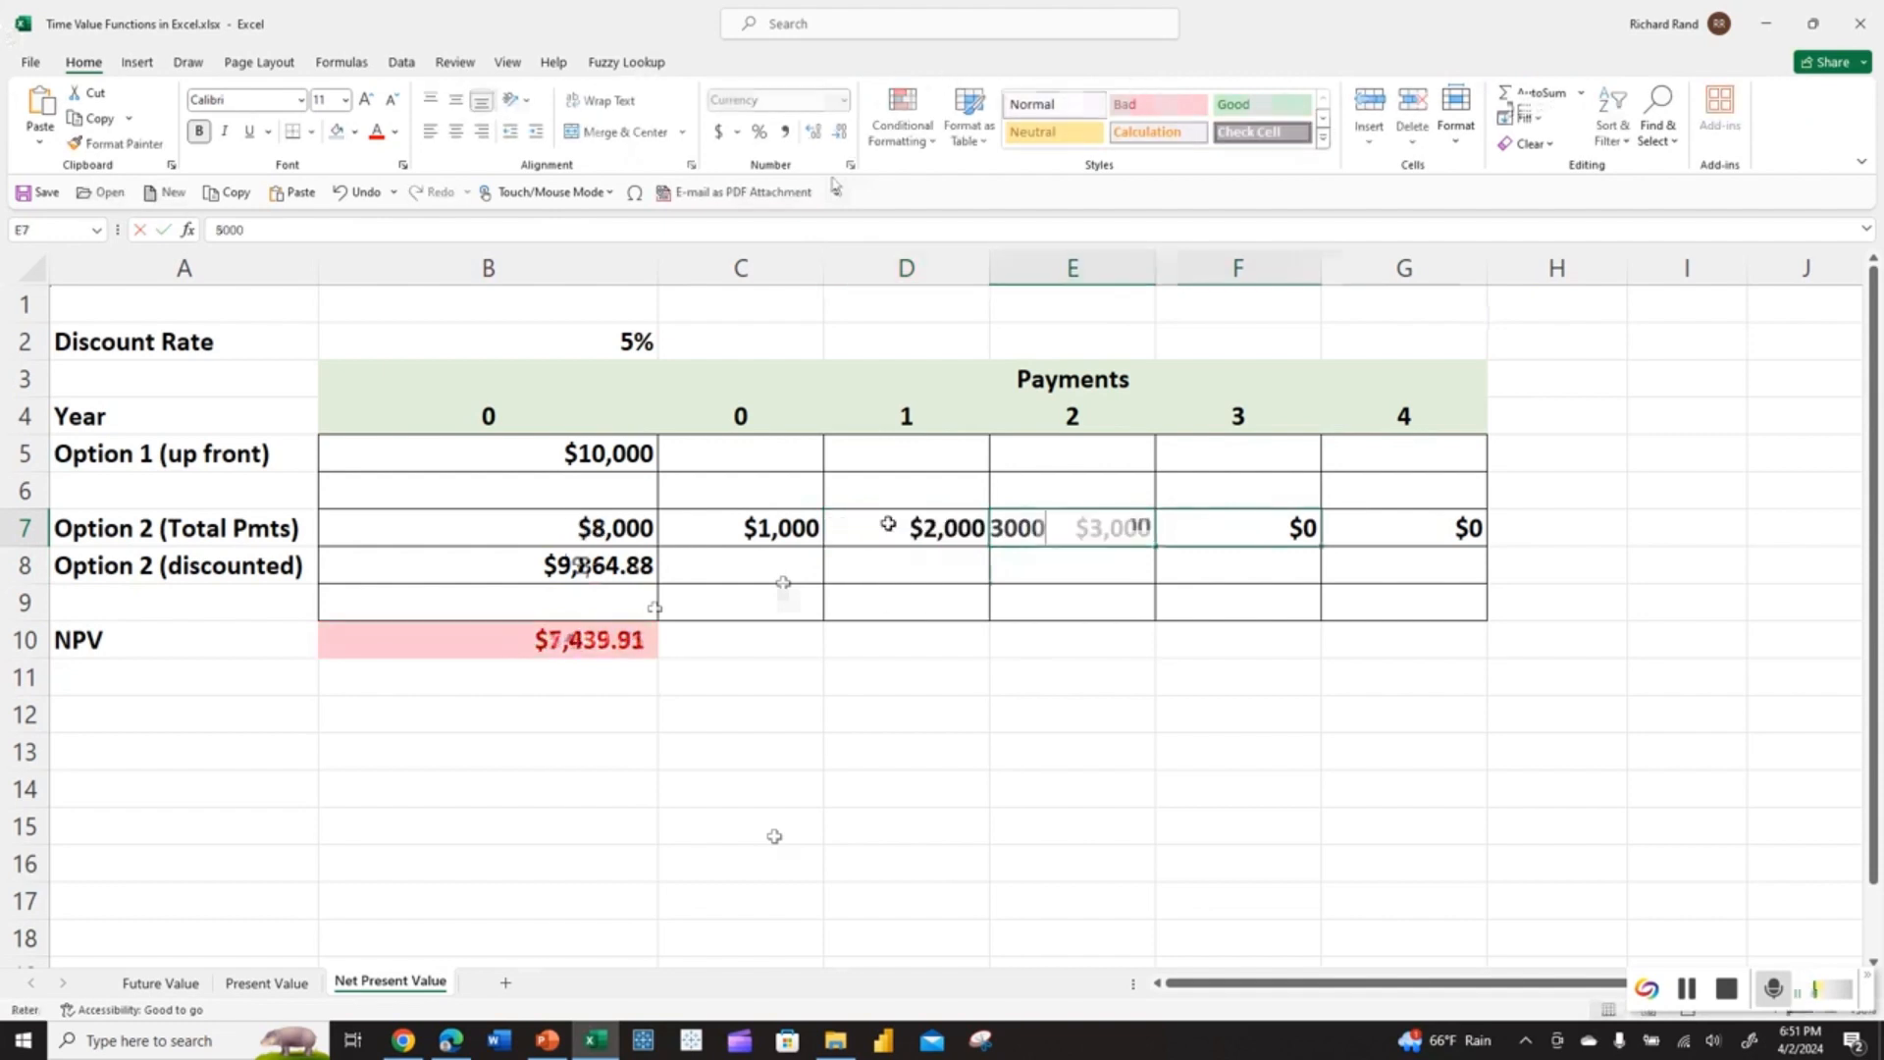
key(Tab)
text(4)
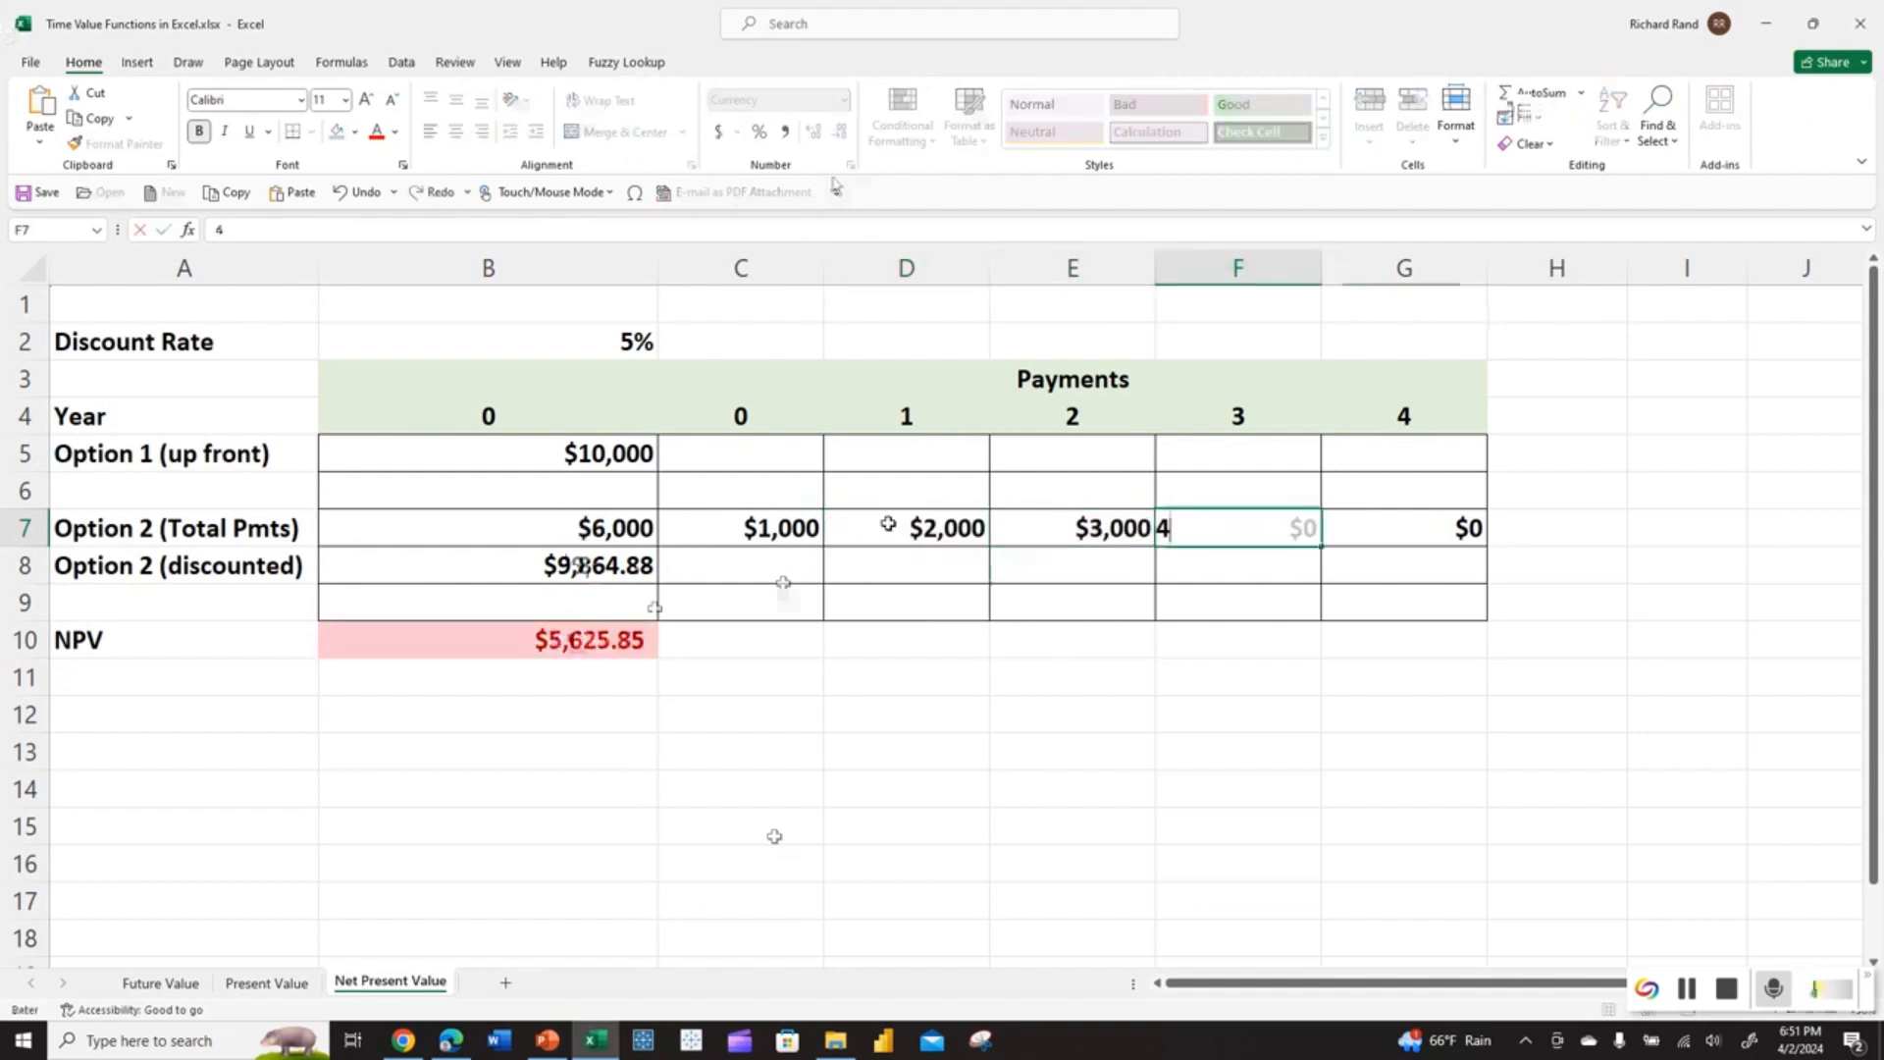
text(,0000)
key(Tab)
text(100)
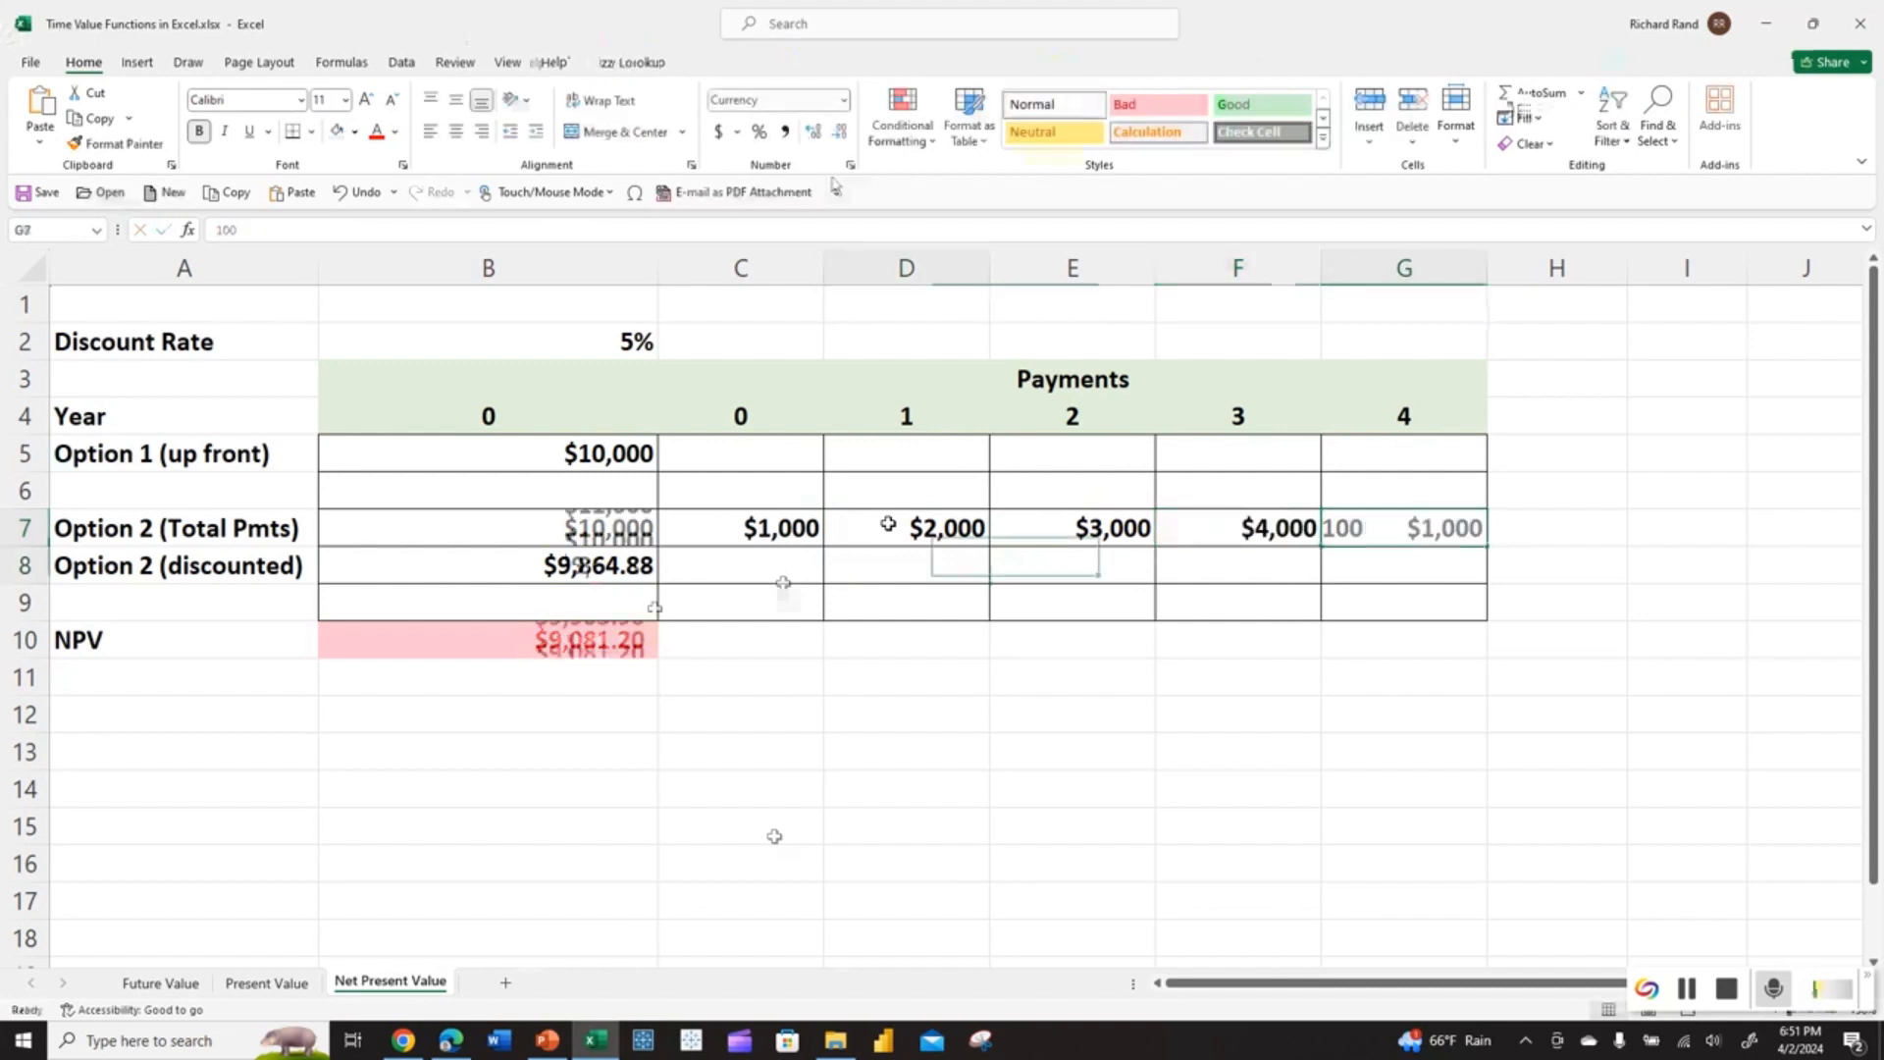
key(Return)
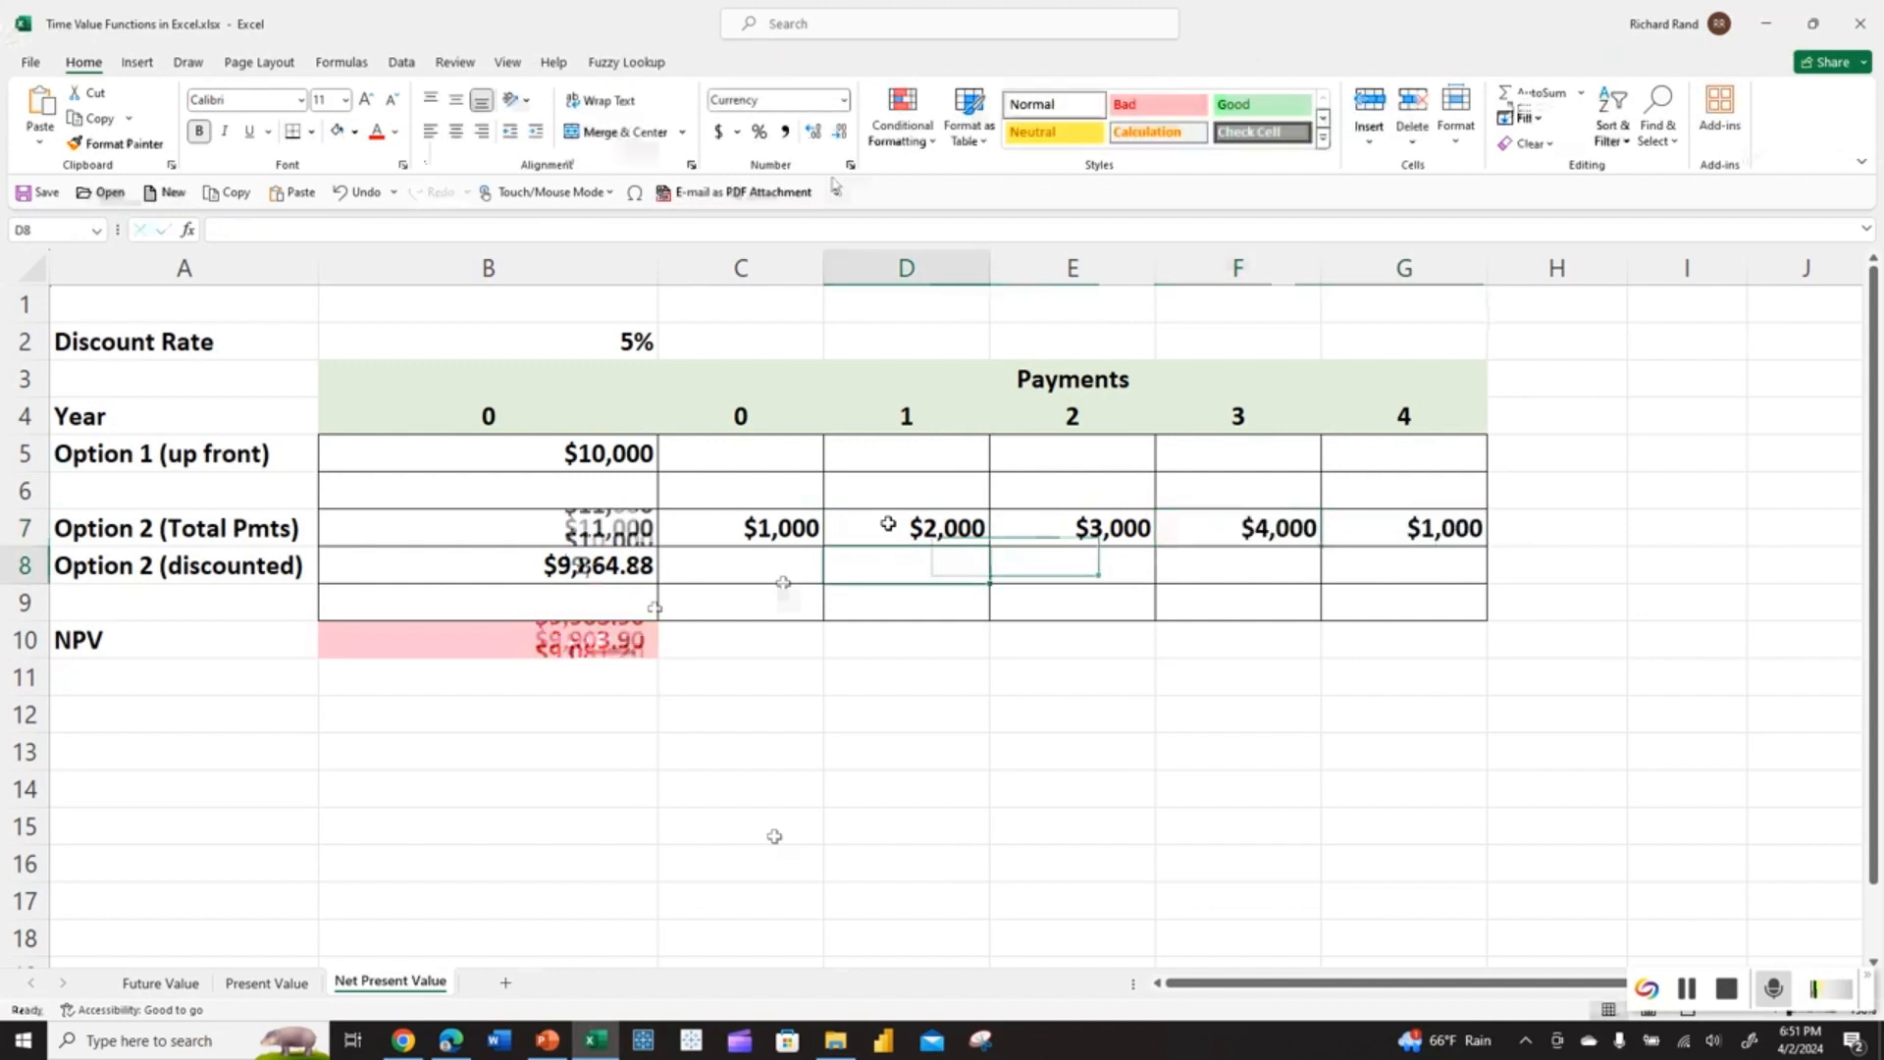
Set the Option 2 year 4 payment in G7 to 1,500.
click(1336, 525)
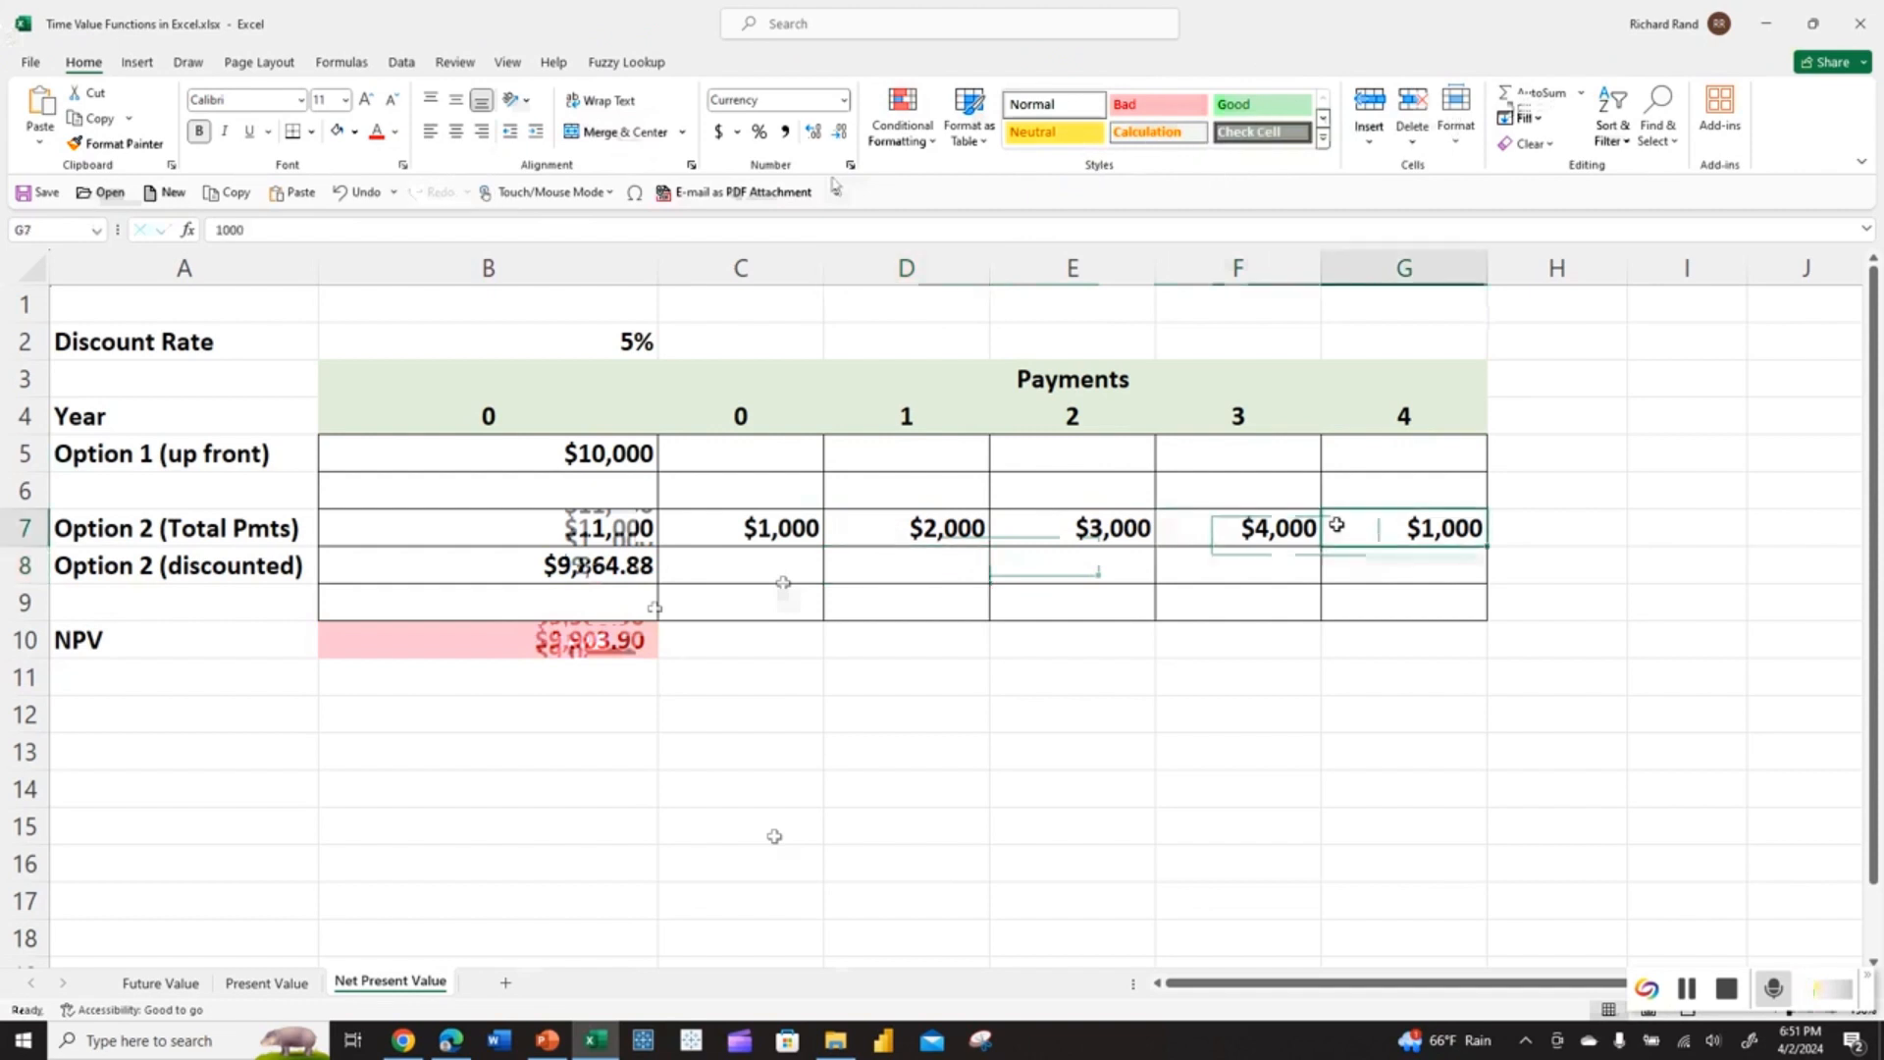
text(1,50)
text(0)
key(Return)
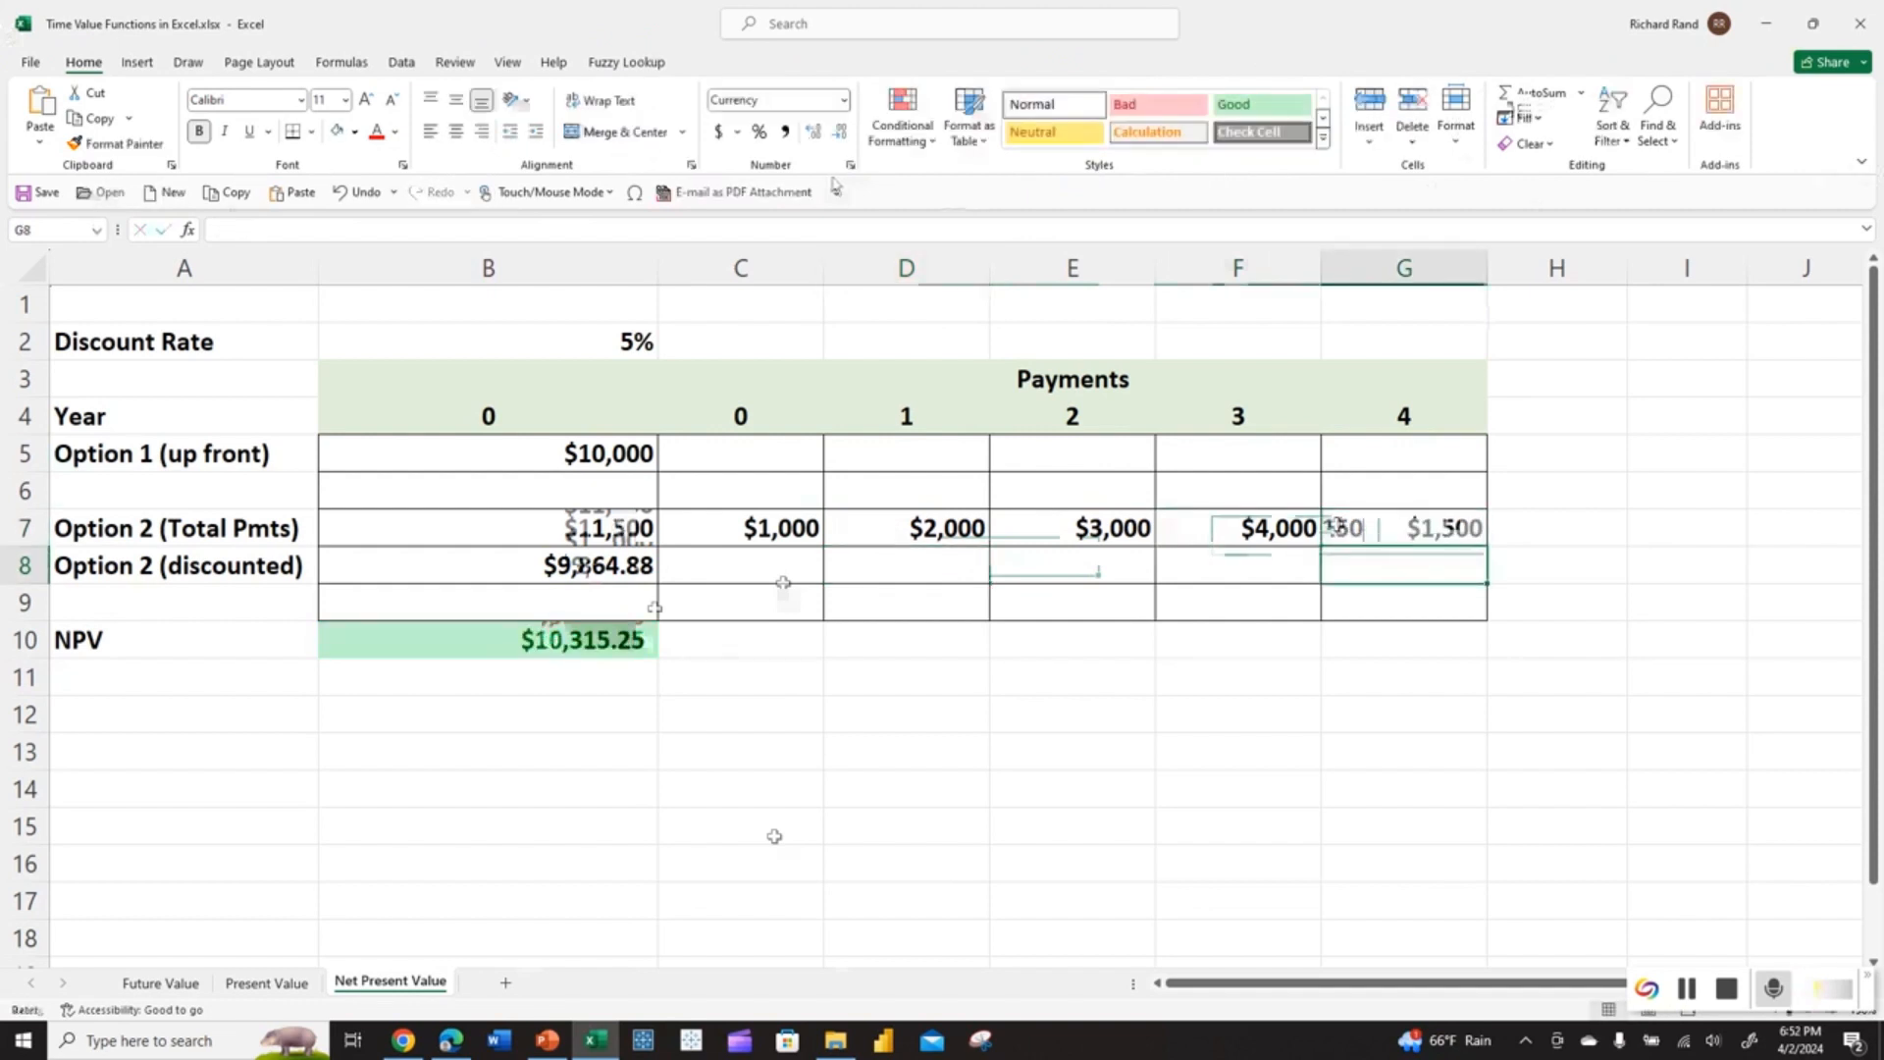